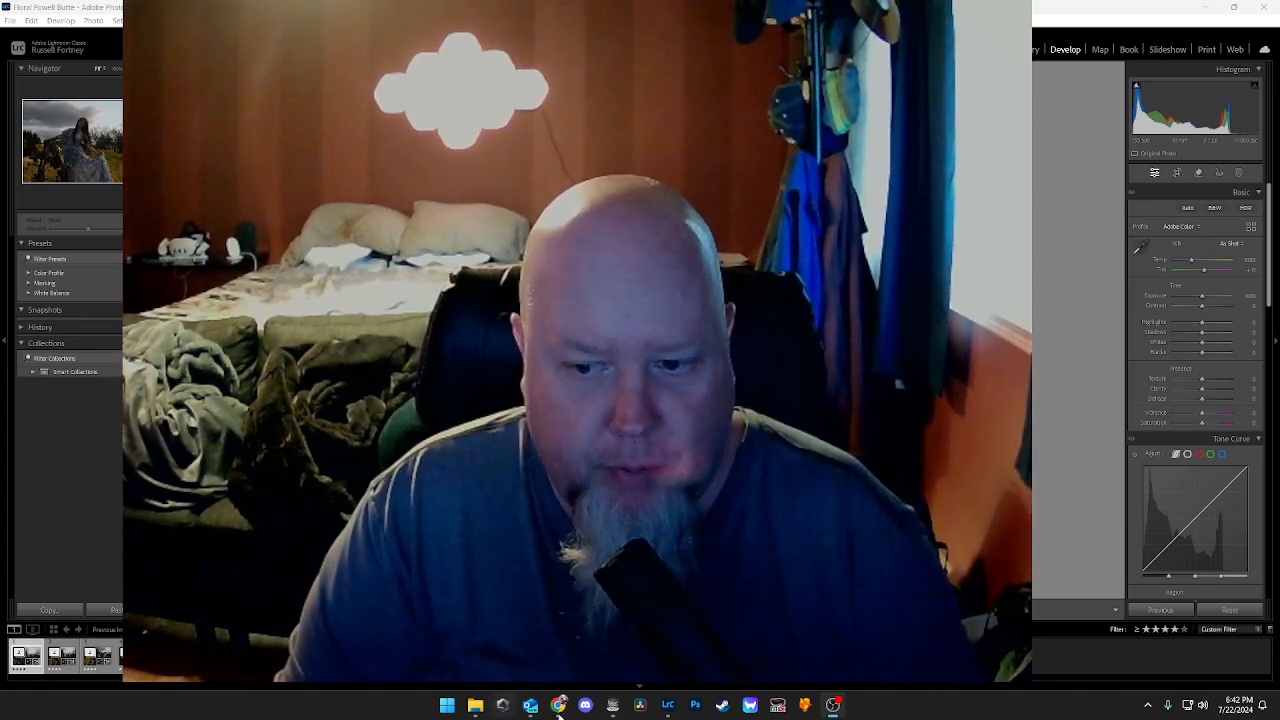
# Step: Open the TourBox Console and look over the control assignments of the My Lightroom Setup preset
pyautogui.click(613, 705)
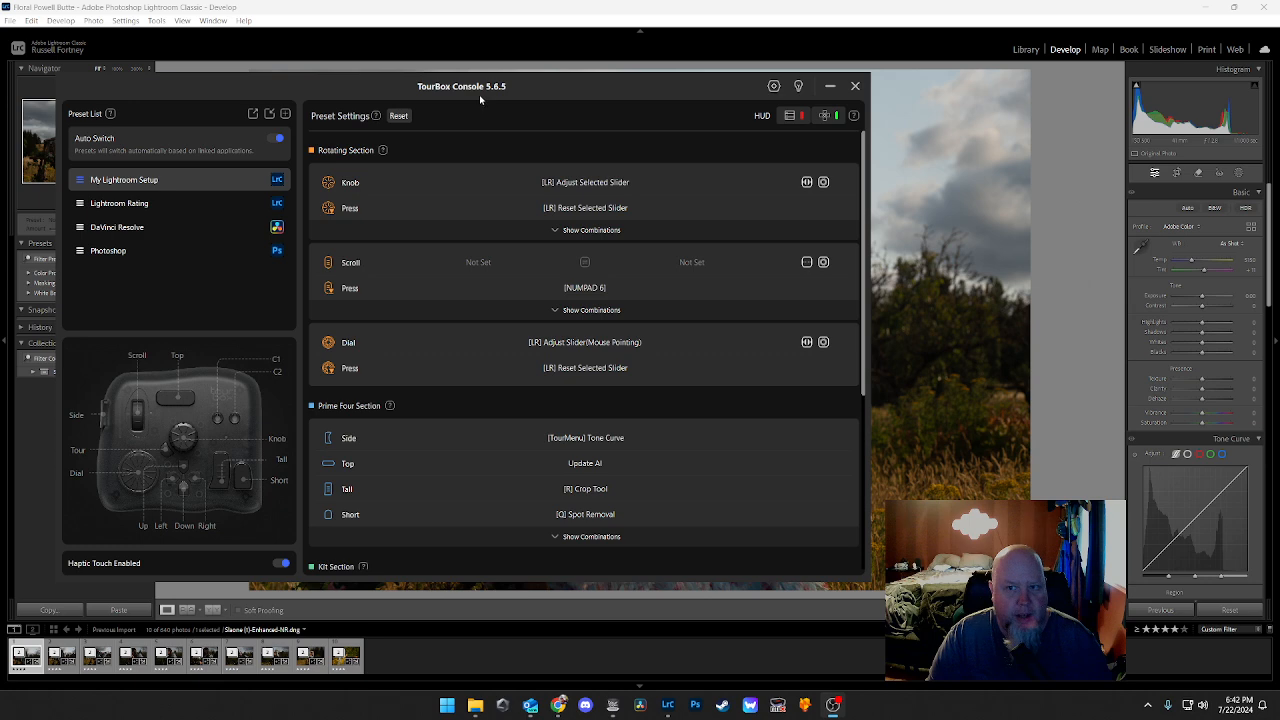
pyautogui.scroll(-1, 650, 280)
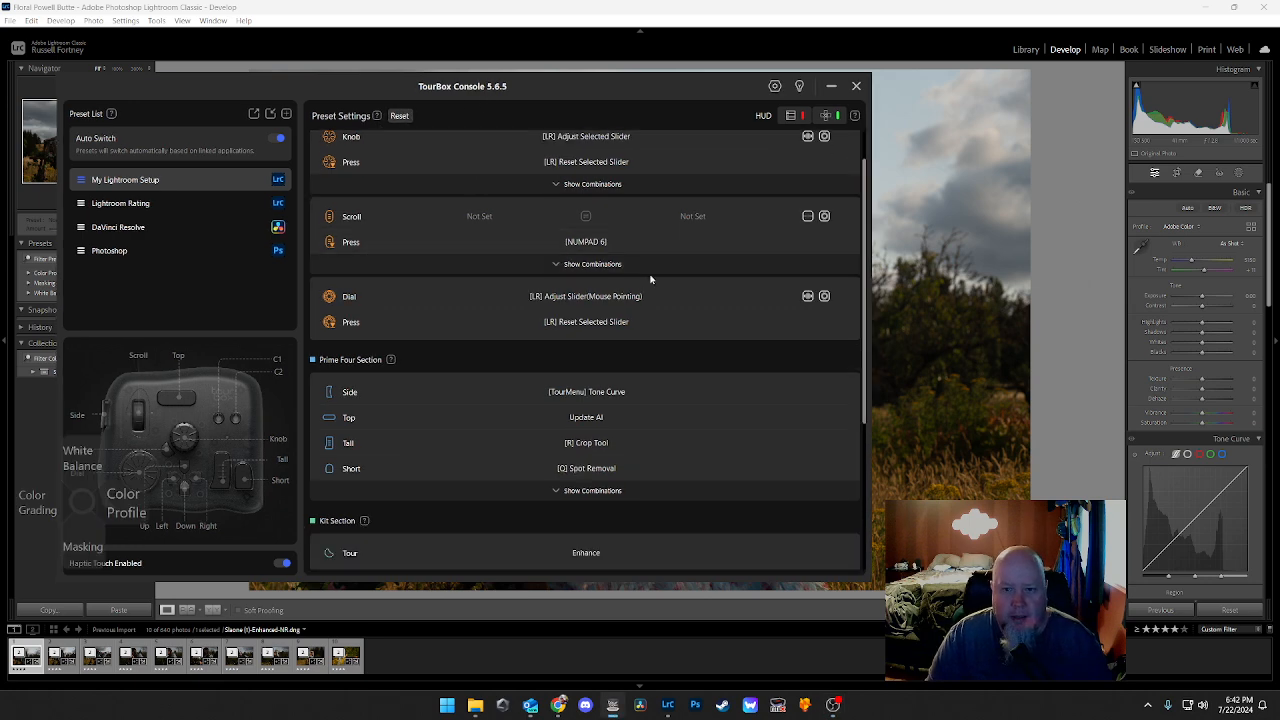
pyautogui.scroll(1, 647, 277)
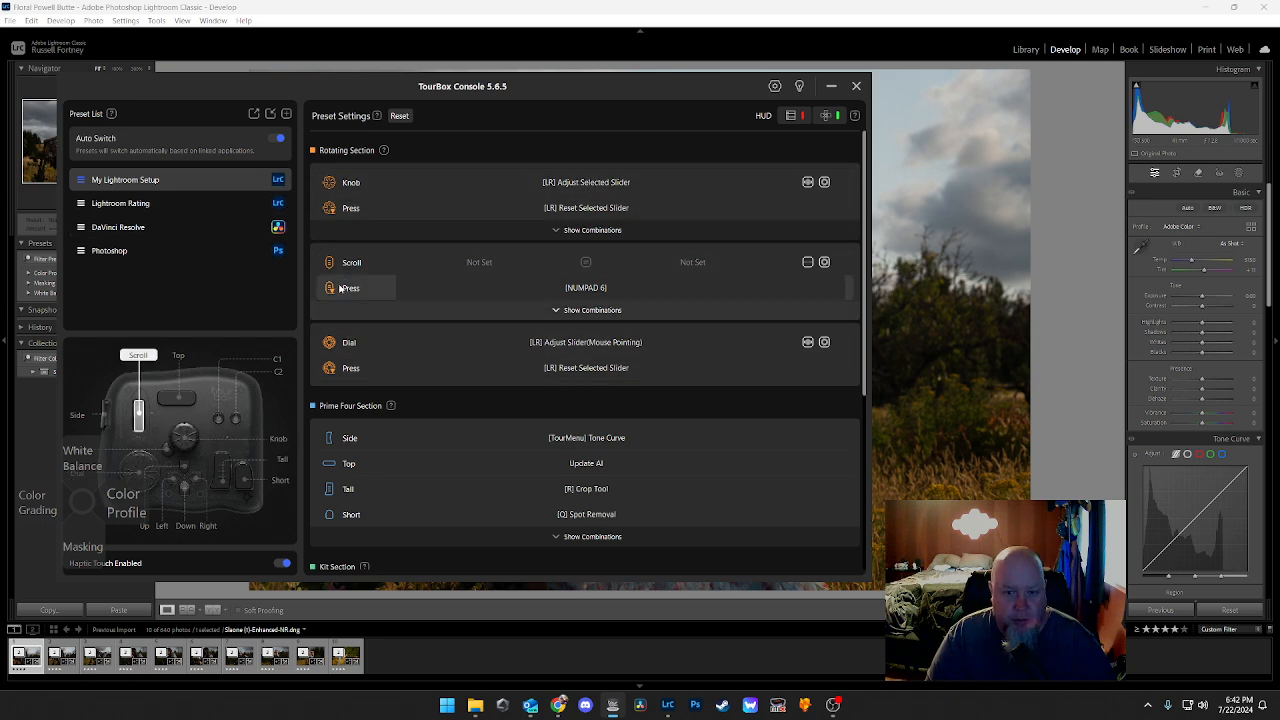
# Step: Examine the Lightroom Rating preset's rotating, prime four and kit section assignments, comparing them with My Lightroom Setup
pyautogui.click(160, 203)
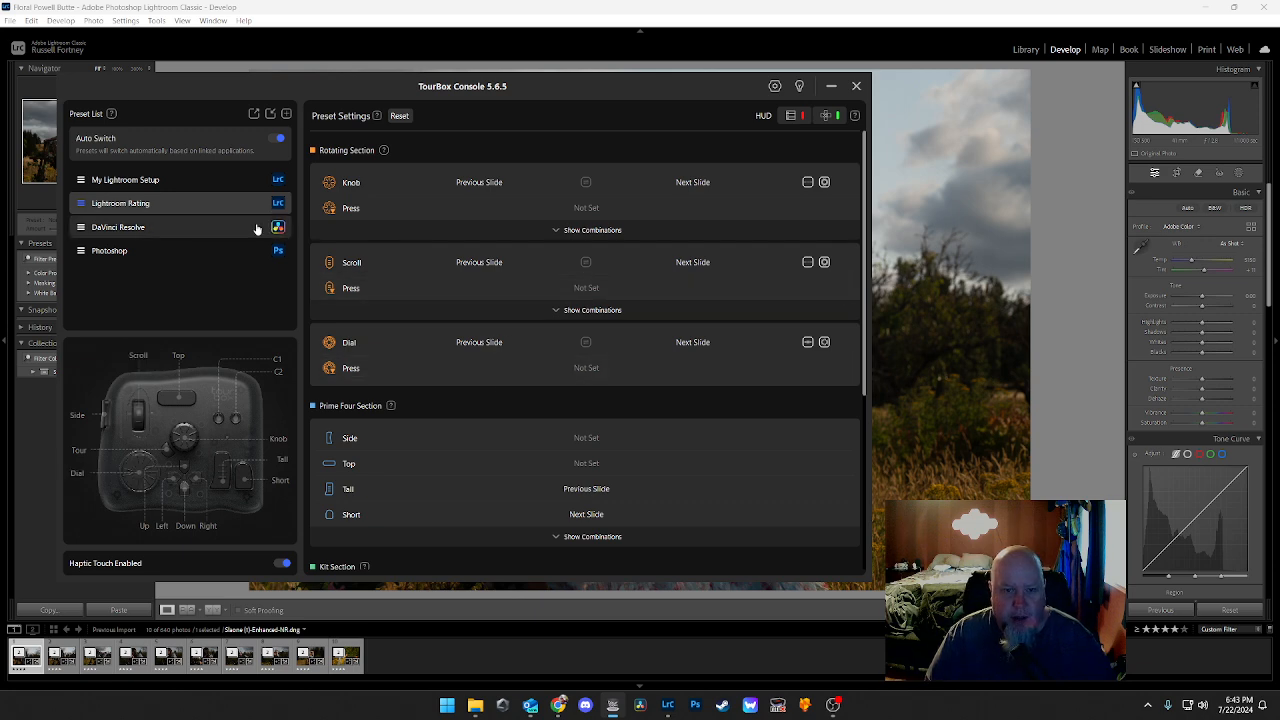
pyautogui.scroll(-5, 509, 286)
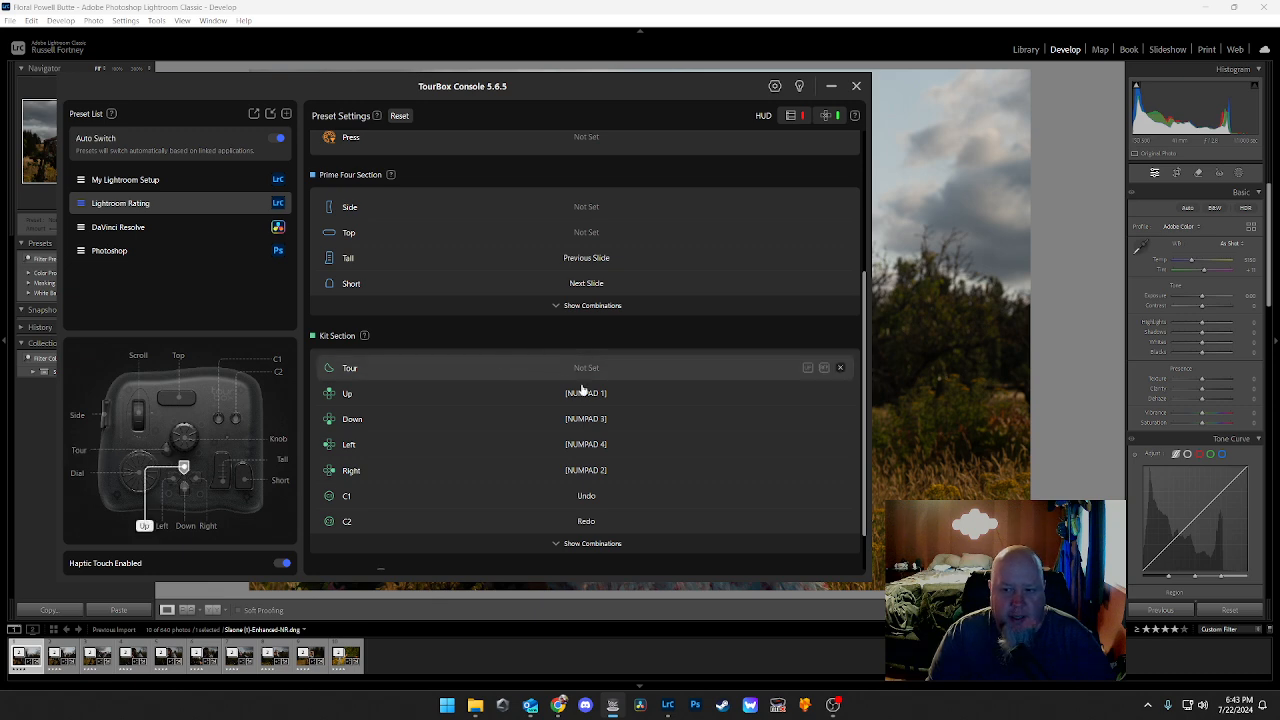
pyautogui.click(181, 179)
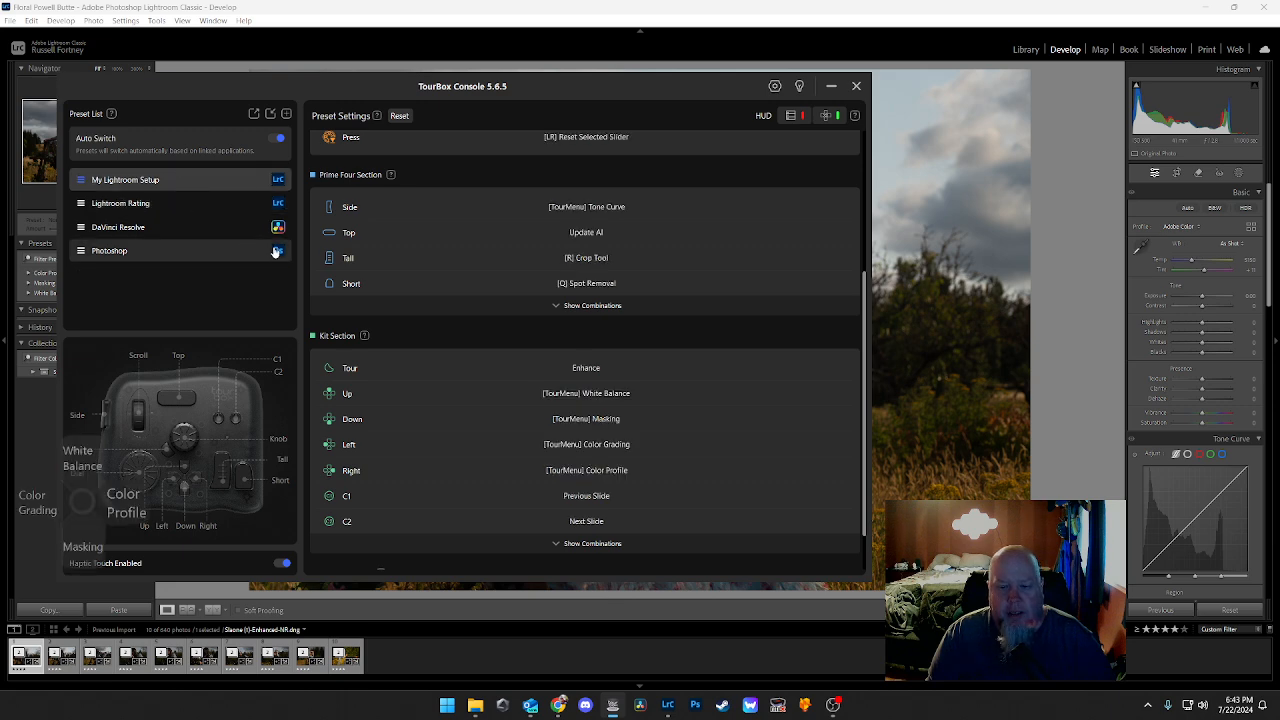
pyautogui.click(163, 206)
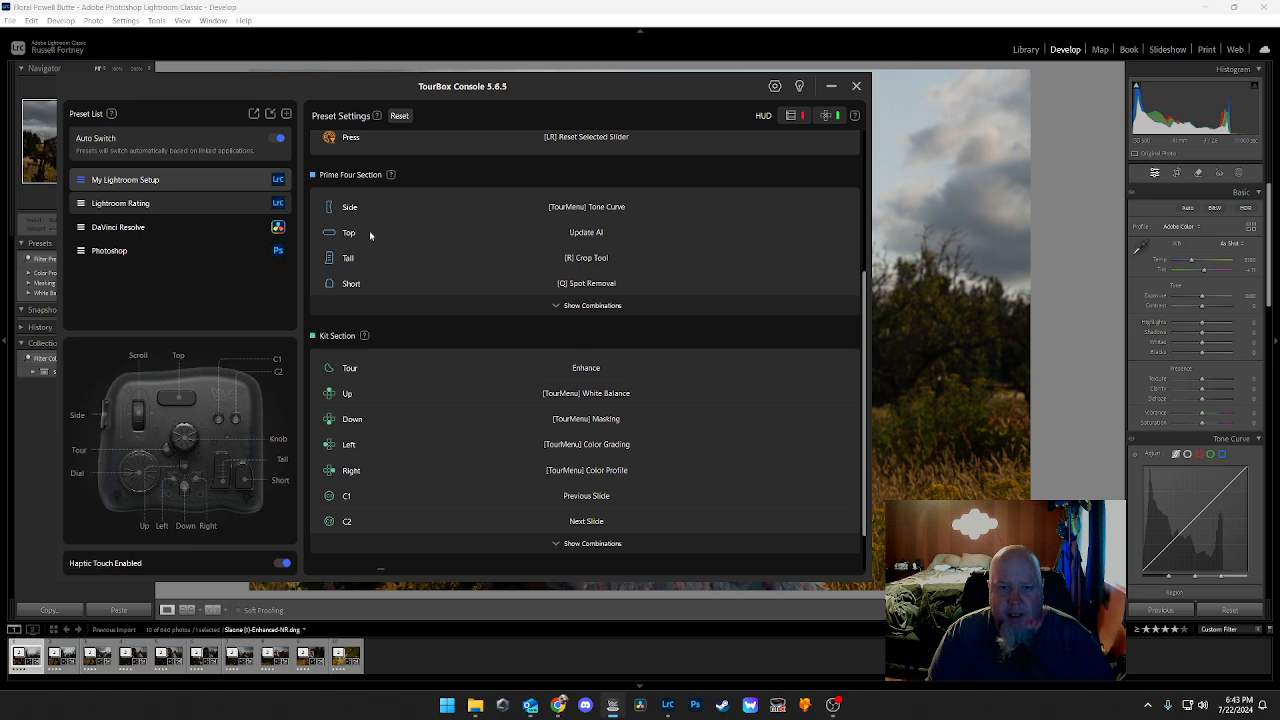
pyautogui.scroll(-1, 518, 348)
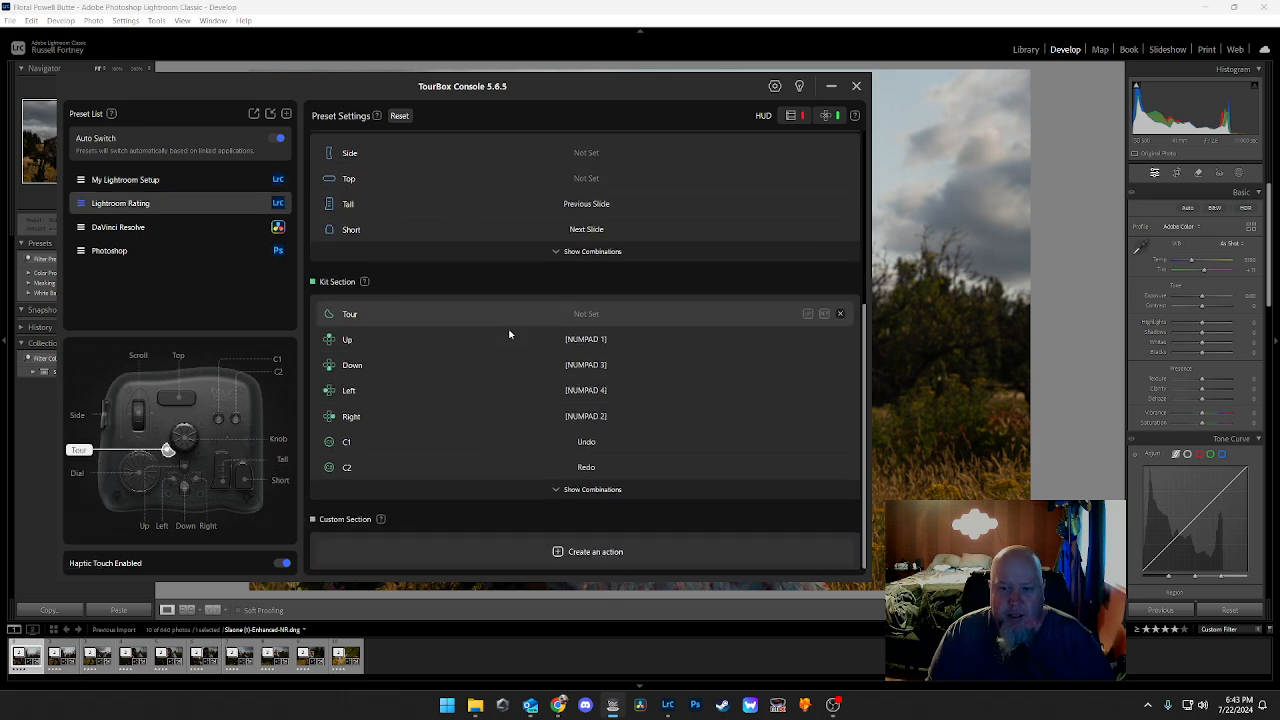
pyautogui.scroll(3, 512, 340)
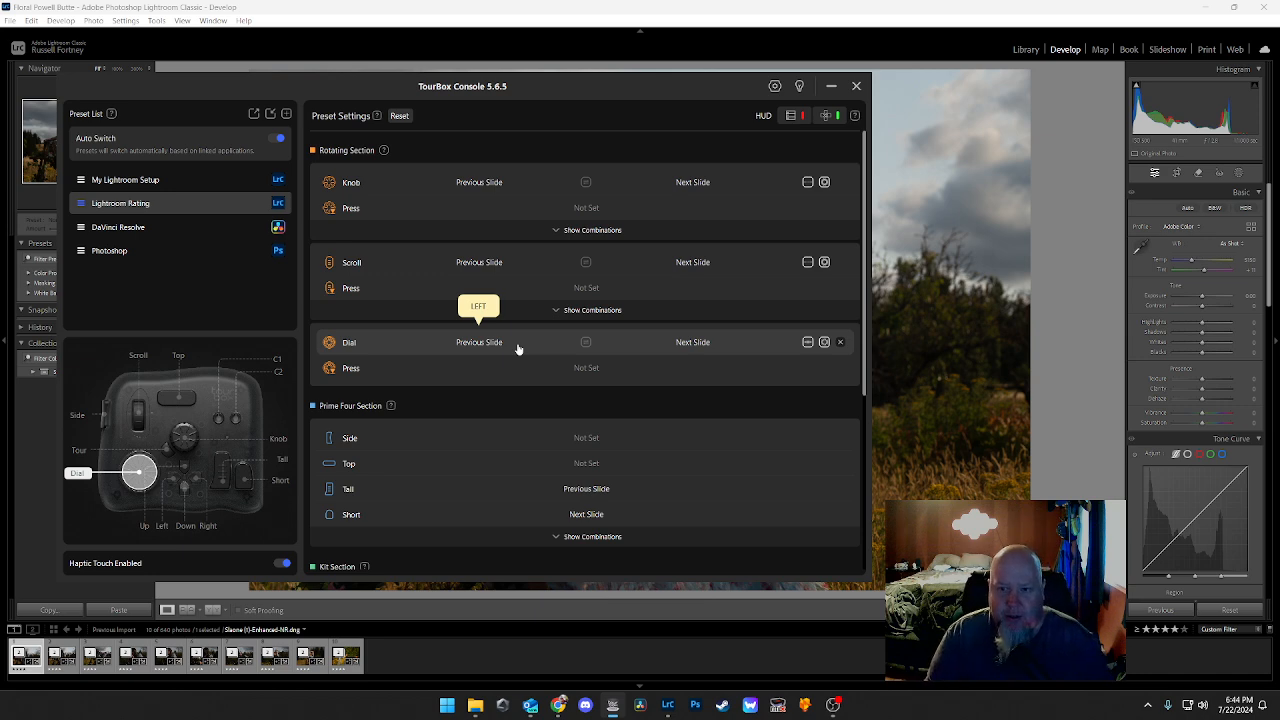
pyautogui.scroll(-3, 669, 354)
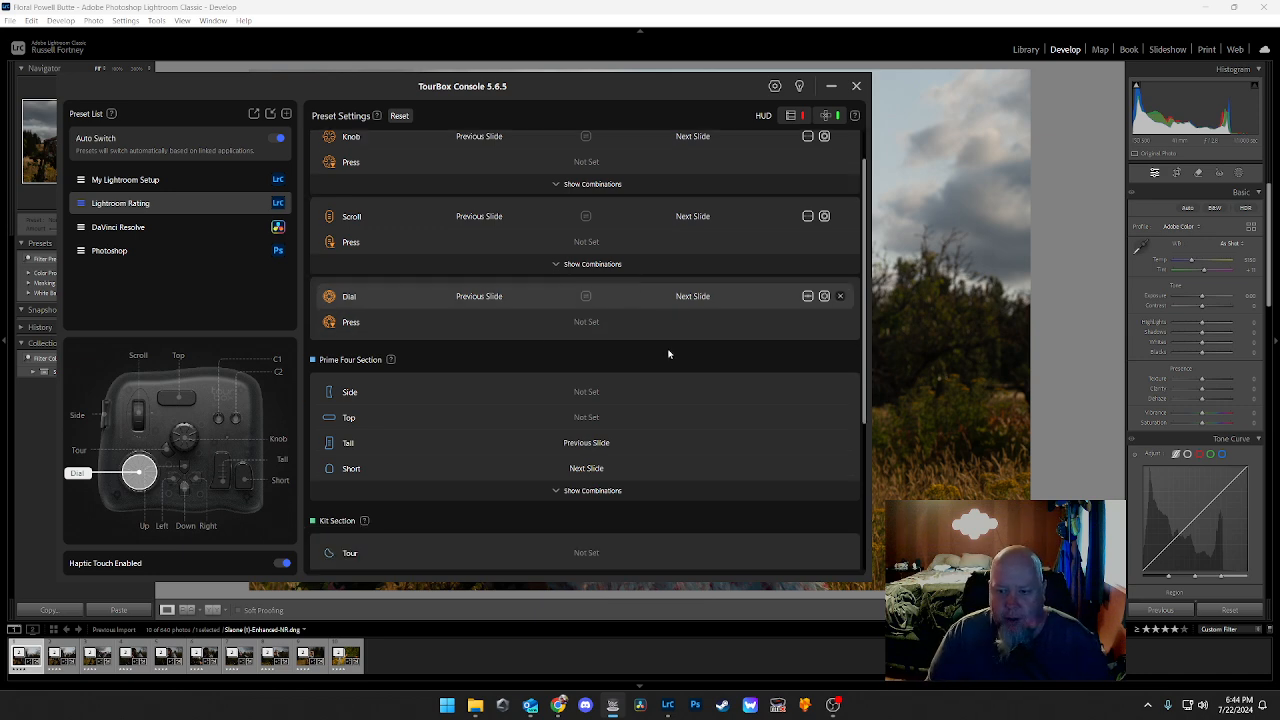
pyautogui.scroll(-2, 637, 366)
pyautogui.scroll(4, 637, 366)
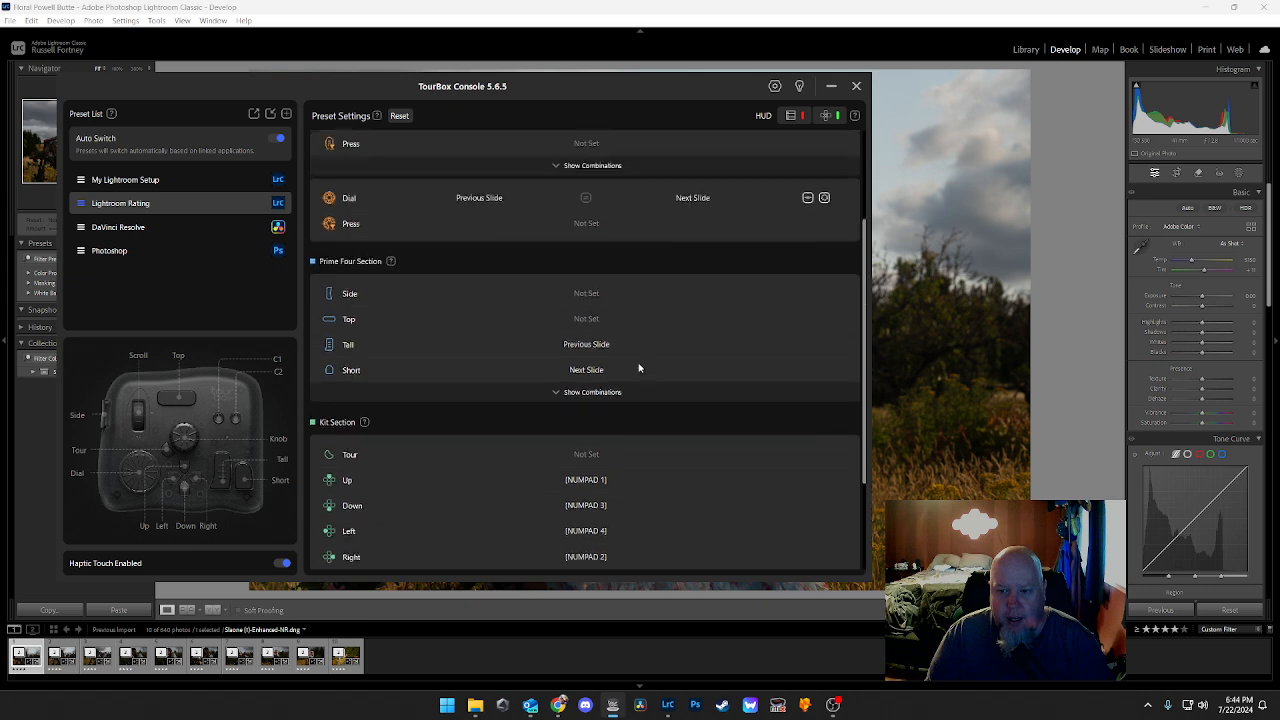
pyautogui.scroll(-4, 638, 367)
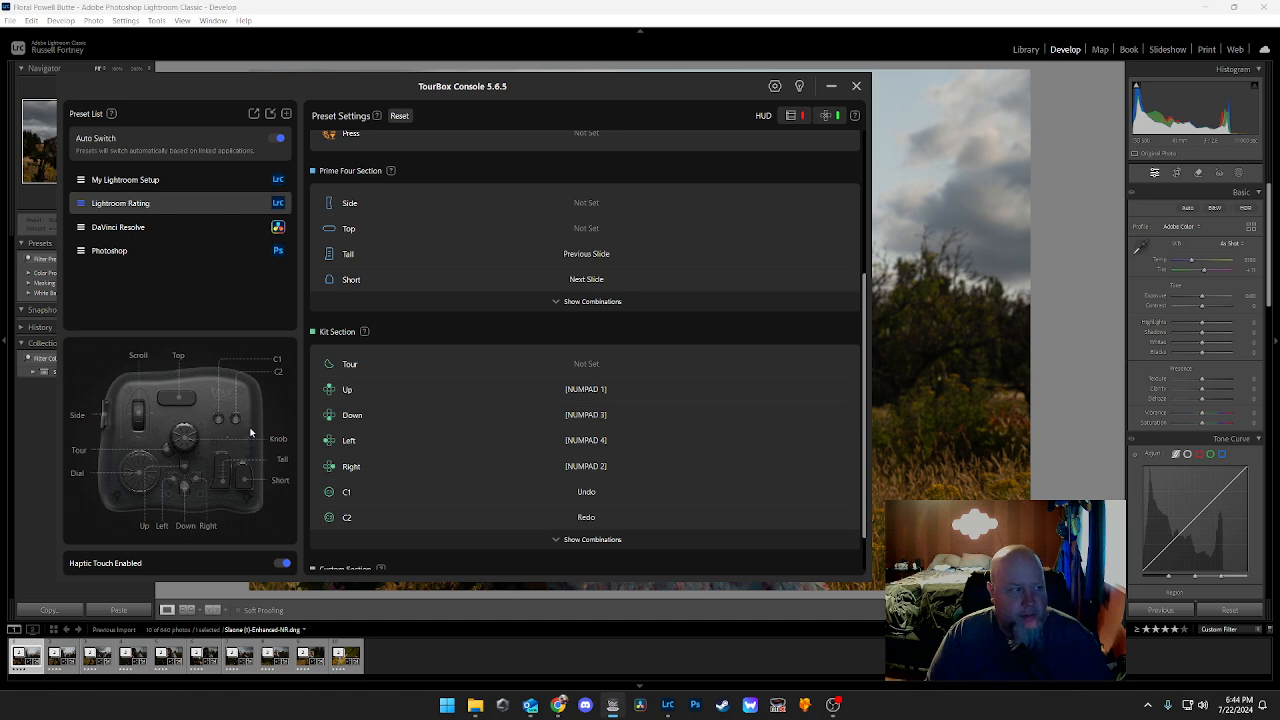
# Step: Switch back to the My Lightroom Setup preset, review its assignments, and minimize the TourBox Console
pyautogui.click(236, 181)
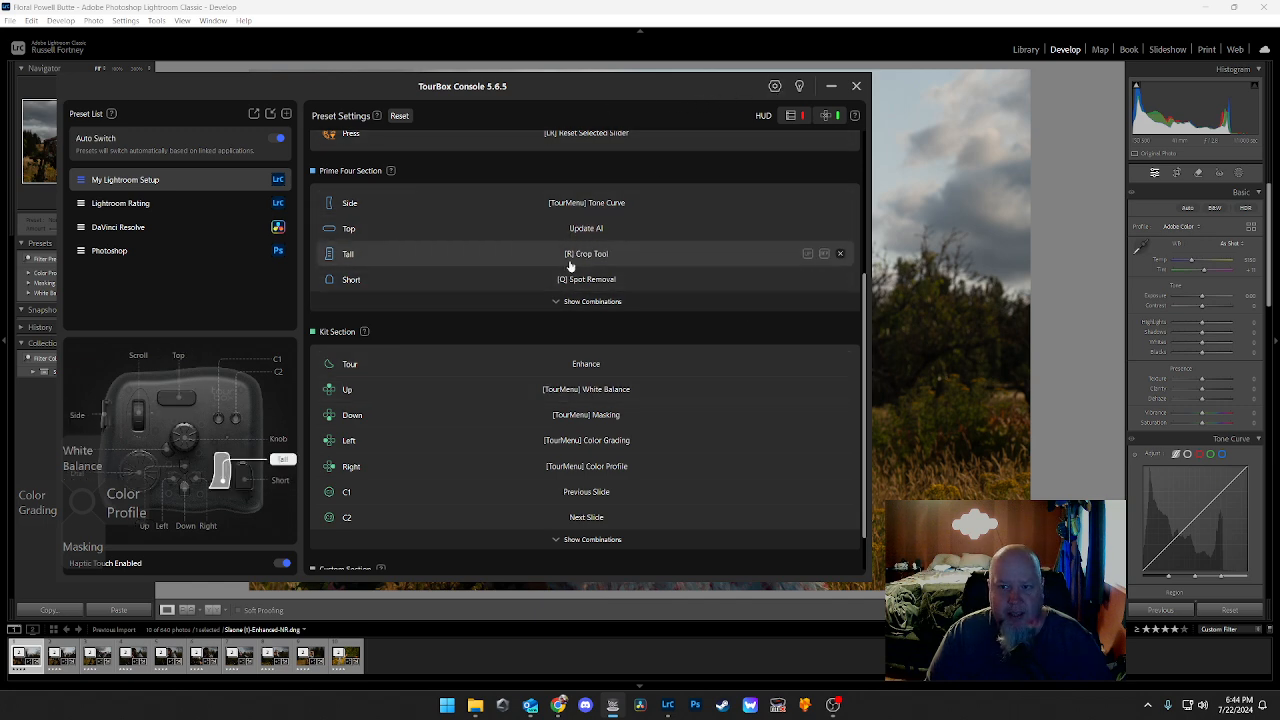
pyautogui.scroll(3, 570, 265)
pyautogui.scroll(-5, 643, 177)
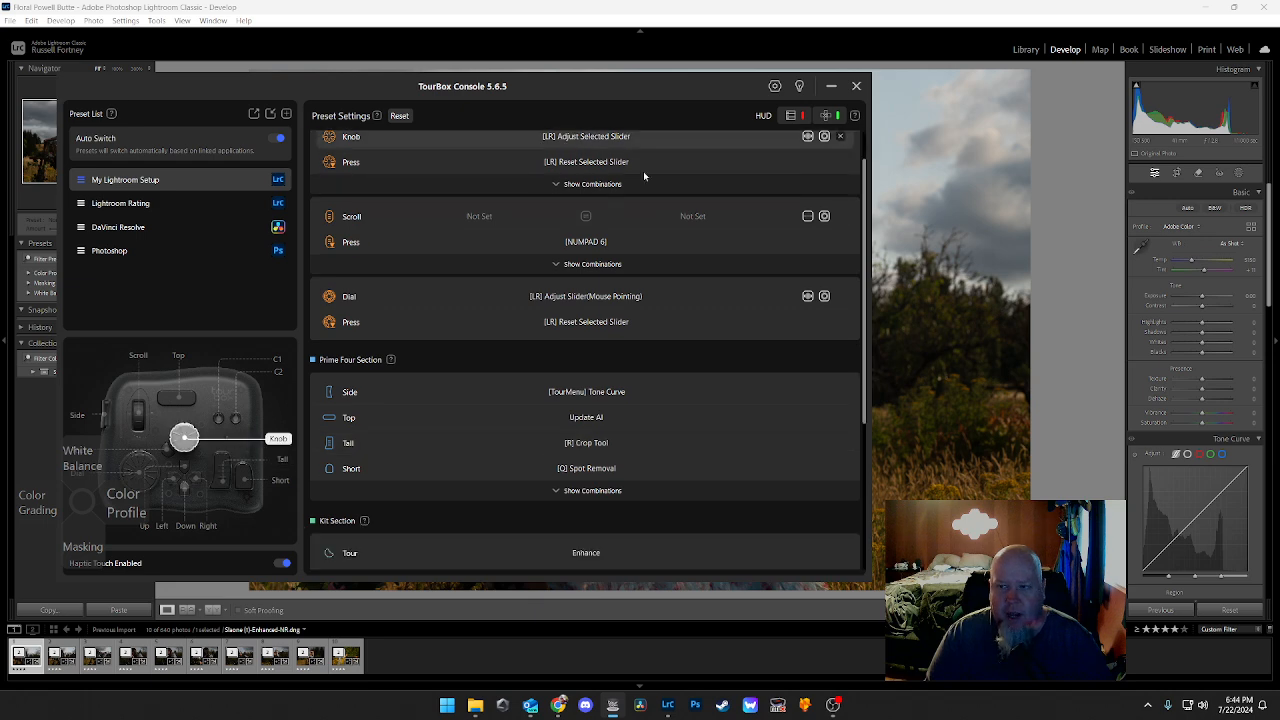
pyautogui.scroll(5, 643, 177)
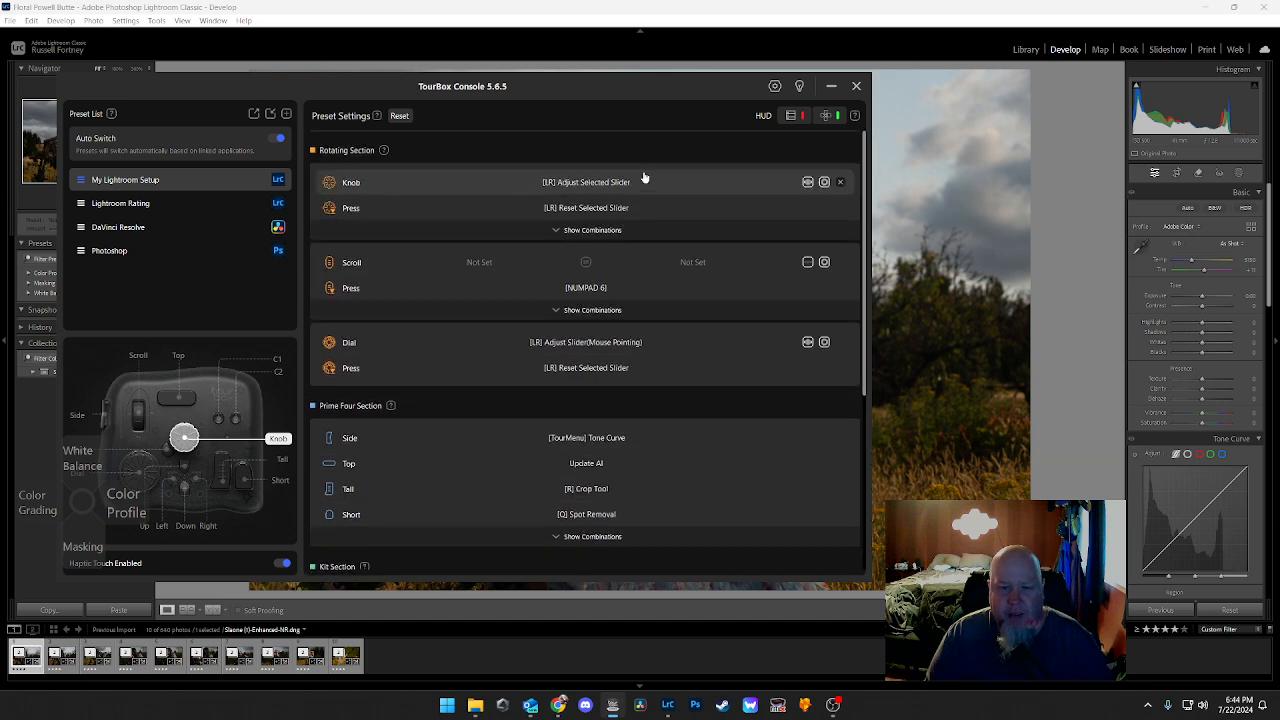
pyautogui.click(831, 88)
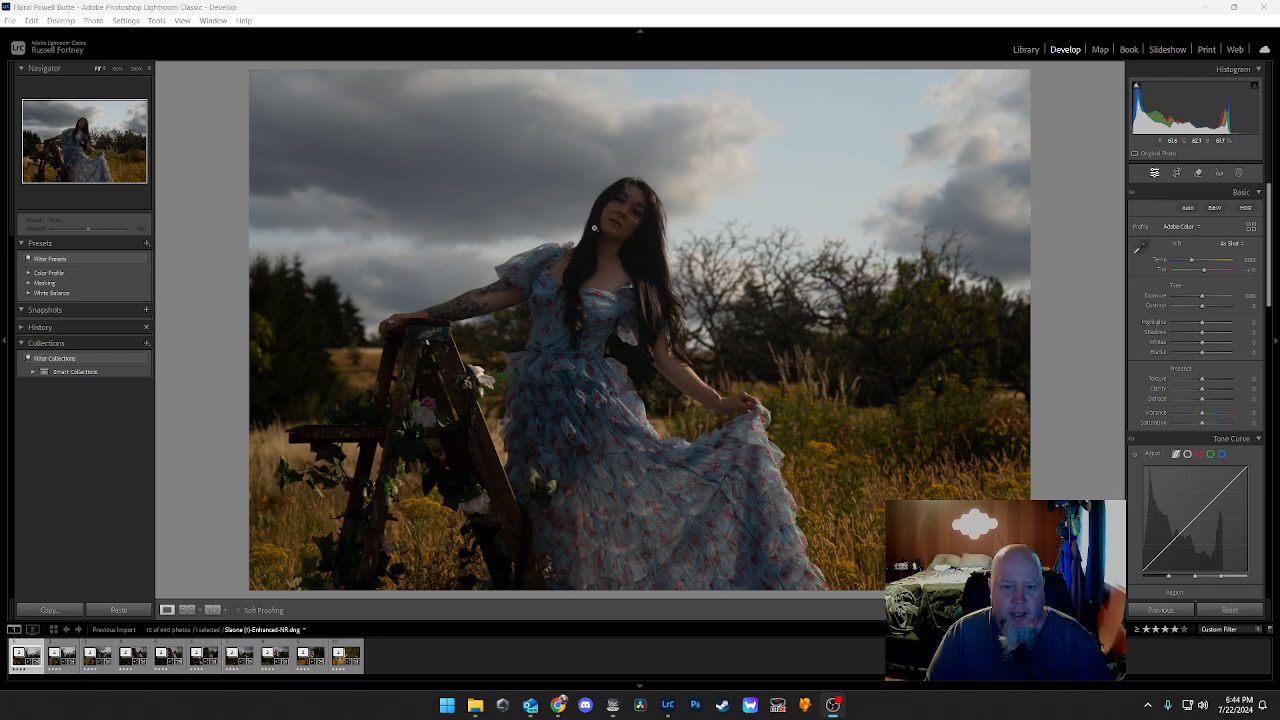
# Step: Bring up the White Balance TourMenu at several spots around the photo and close it again
pyautogui.click(213, 309)
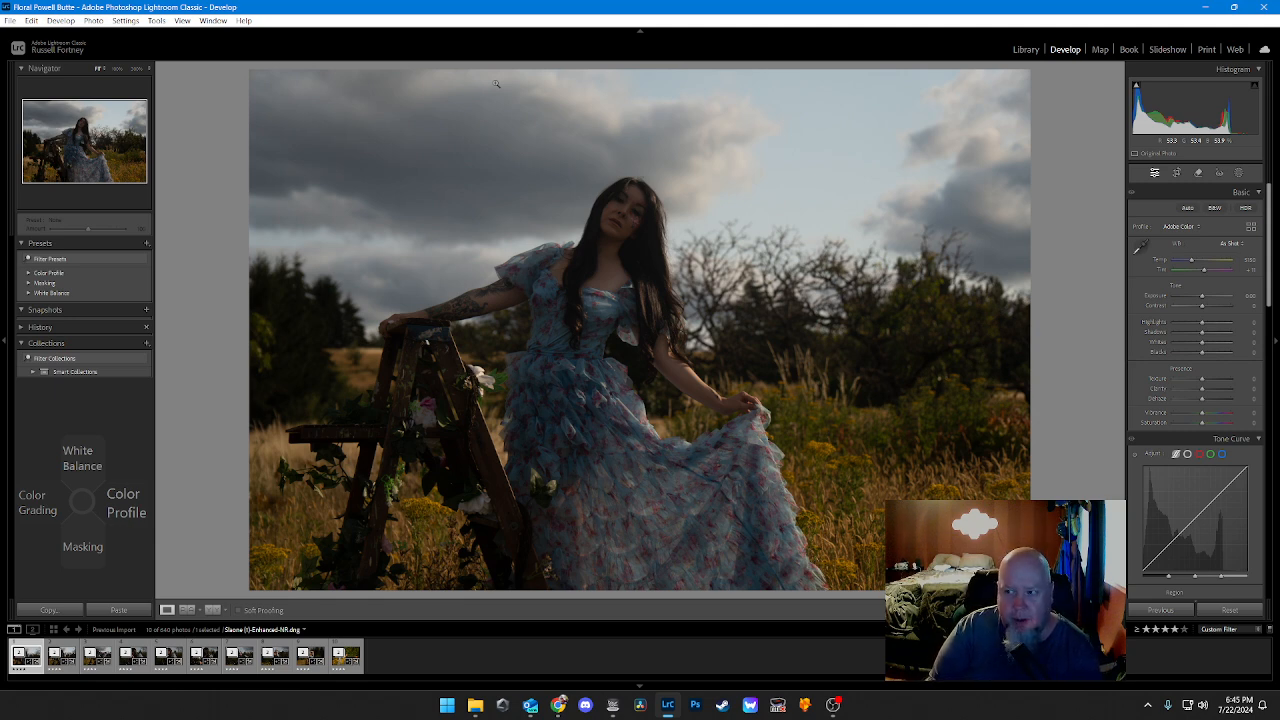
pyautogui.press('Up')
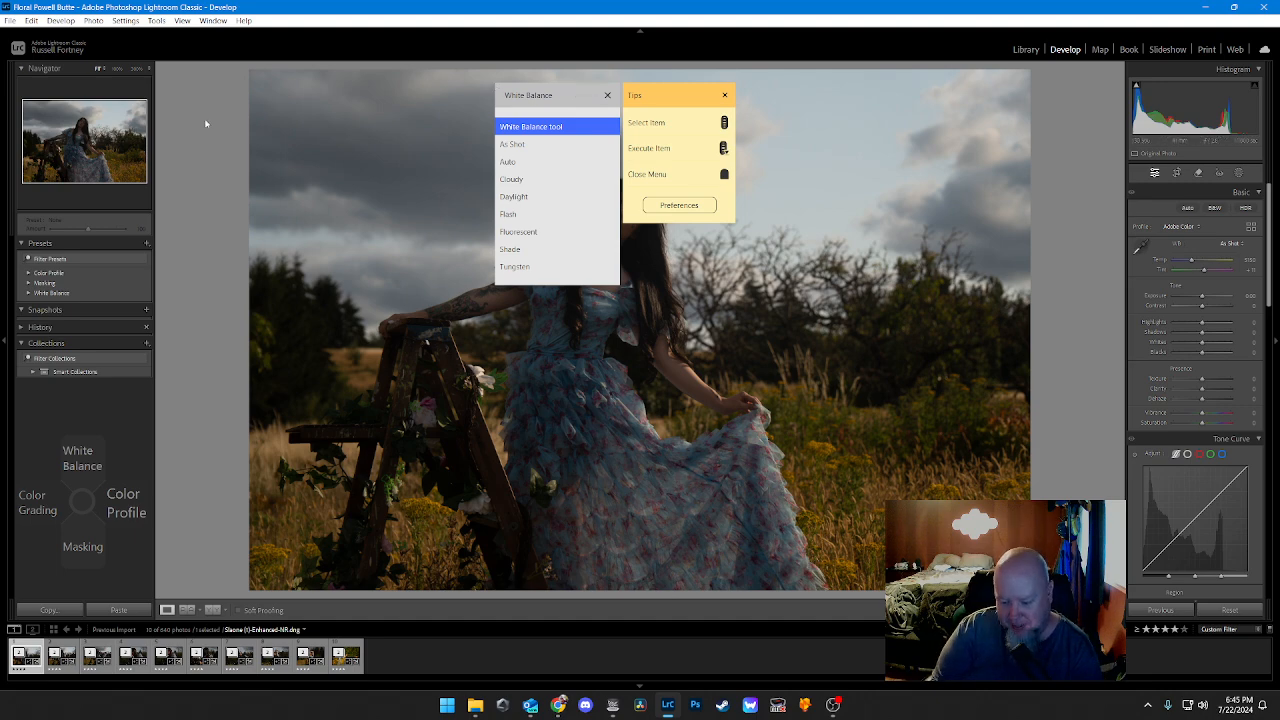
pyautogui.press('Up')
pyautogui.press('Up')
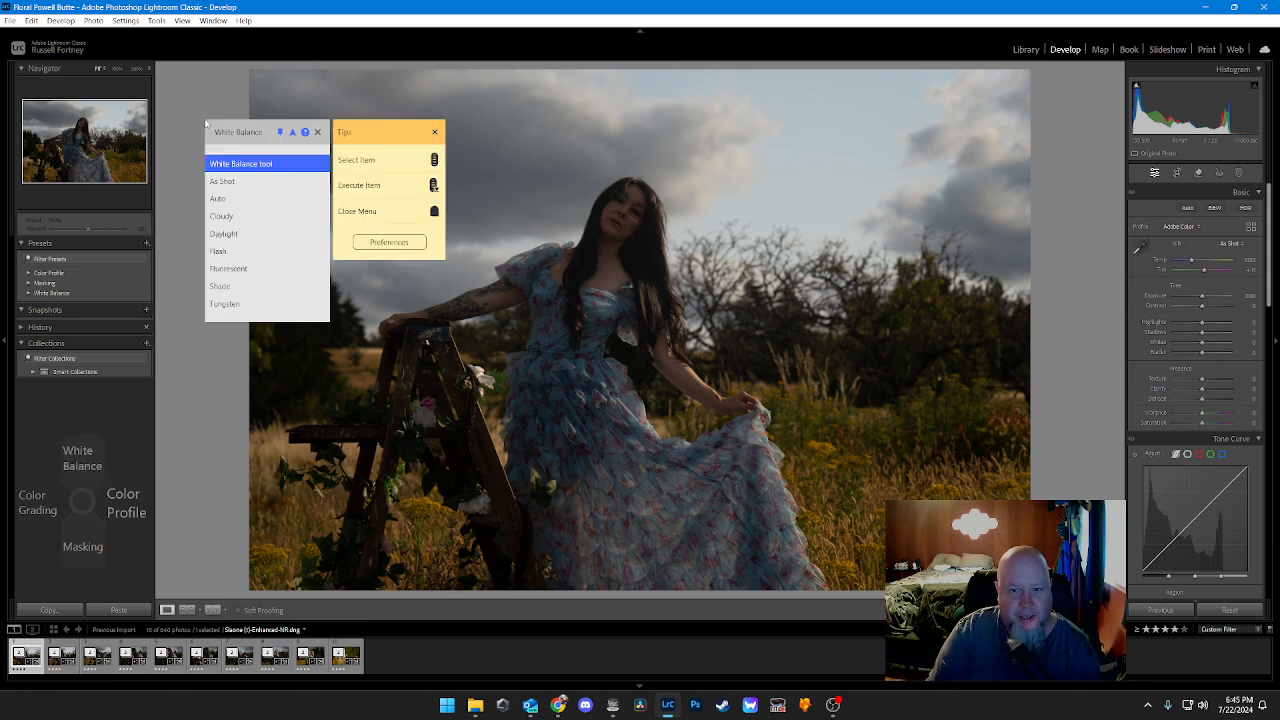
pyautogui.press('Down')
pyautogui.press('Down')
pyautogui.press('Down')
pyautogui.press('Down')
pyautogui.press('Down')
pyautogui.press('Down')
pyautogui.press('Up')
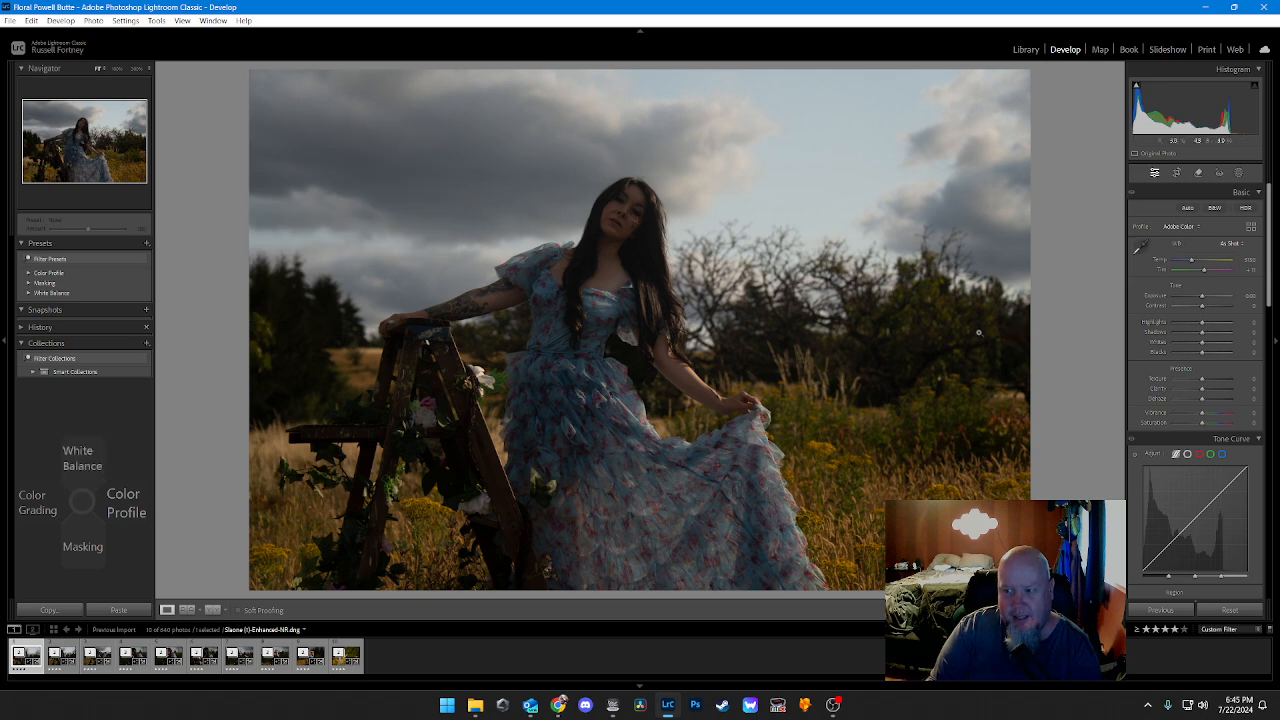
pyautogui.press('Up')
# Step: Open the White Balance TourMenu beside the photo and apply the As Shot white balance
pyautogui.press('Up')
pyautogui.press('Up')
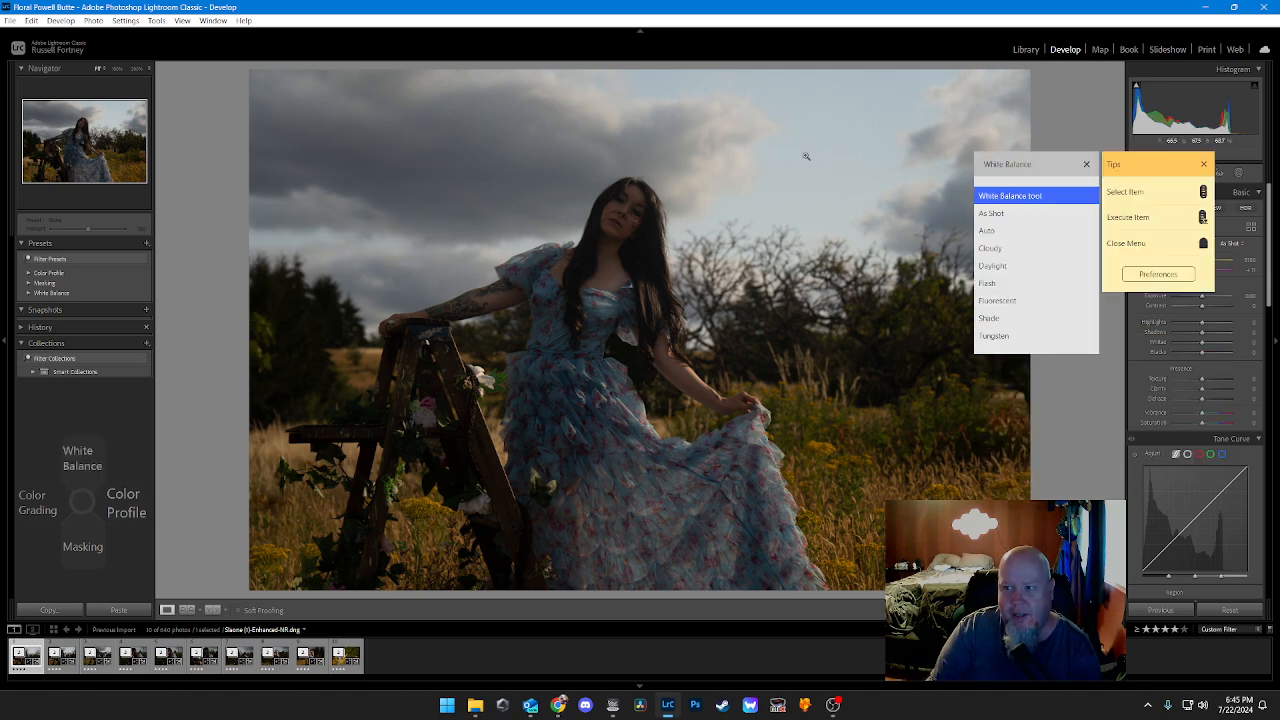
pyautogui.press('Escape')
pyautogui.press('Up')
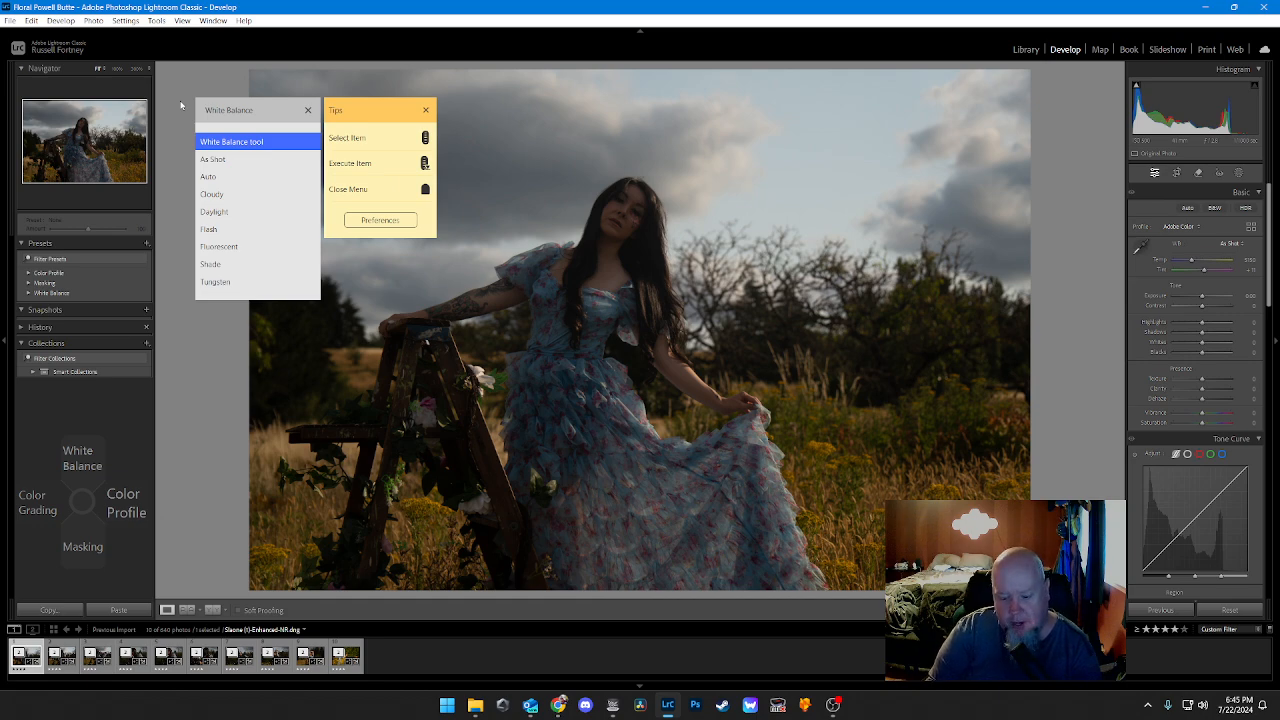
pyautogui.scroll(-2, 181, 105)
pyautogui.scroll(2, 181, 105)
pyautogui.scroll(-3, 181, 105)
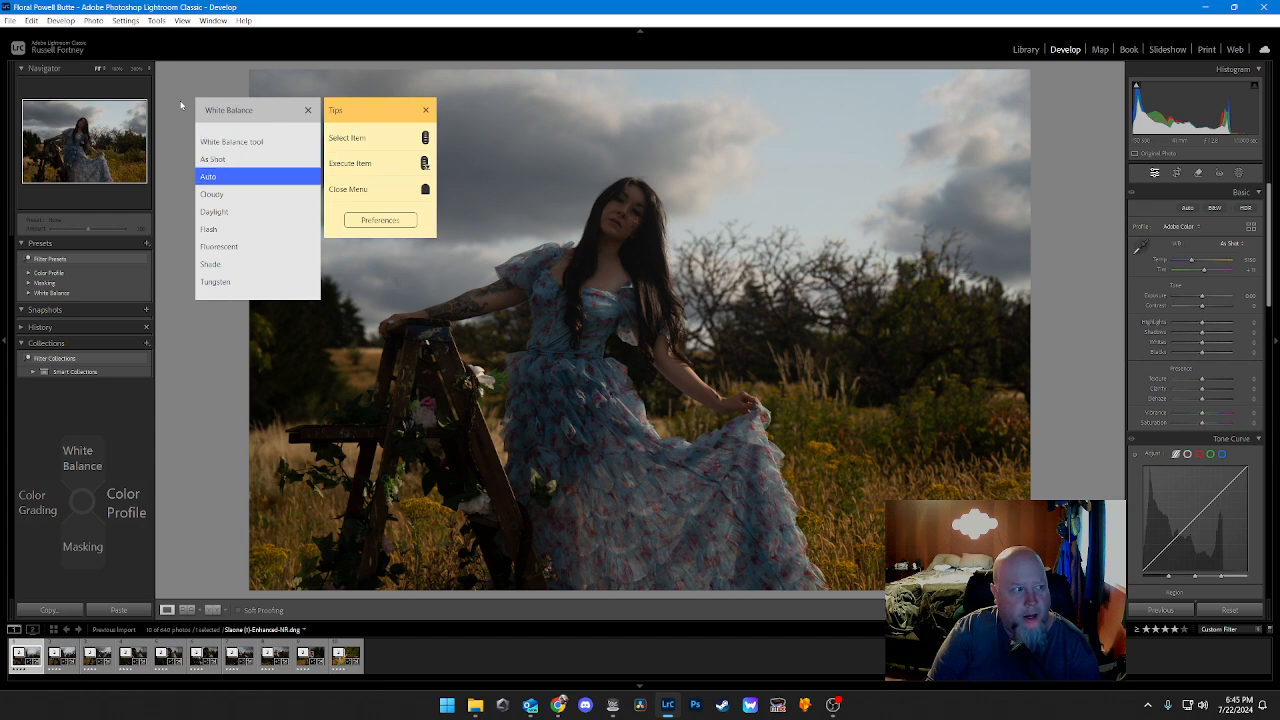
pyautogui.scroll(-2, 181, 105)
pyautogui.scroll(5, 181, 105)
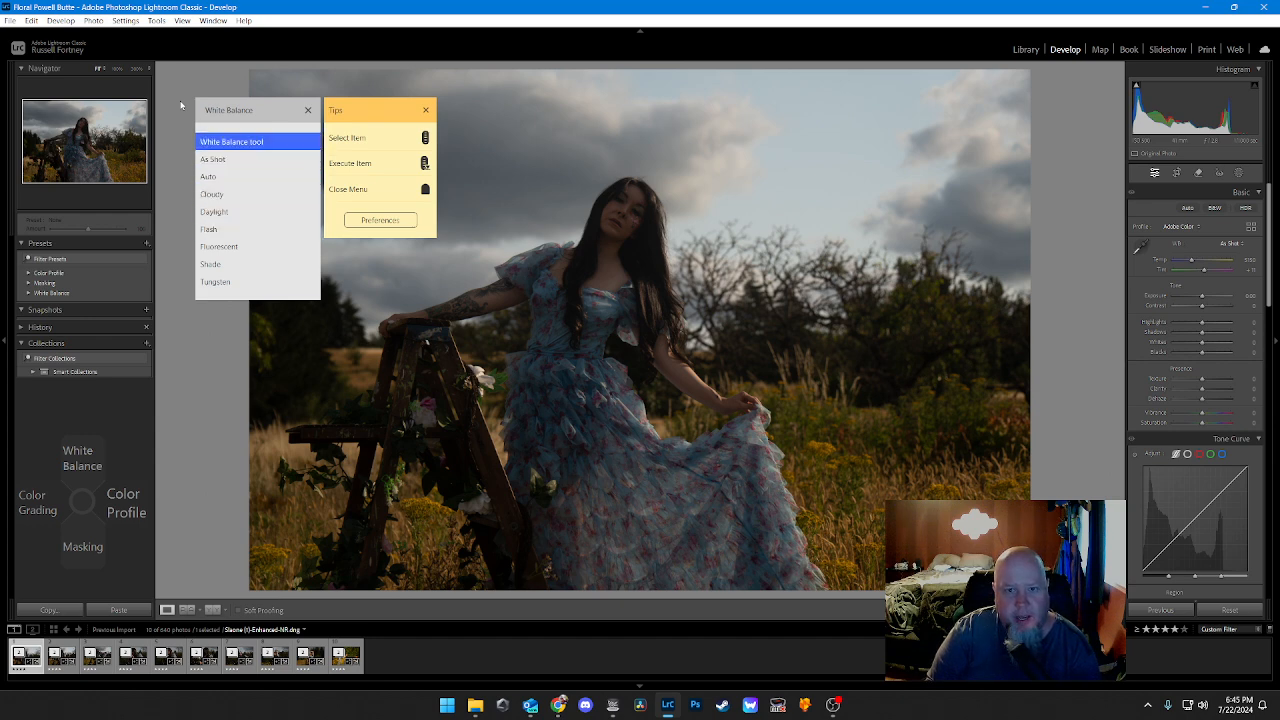
pyautogui.scroll(-1, 181, 105)
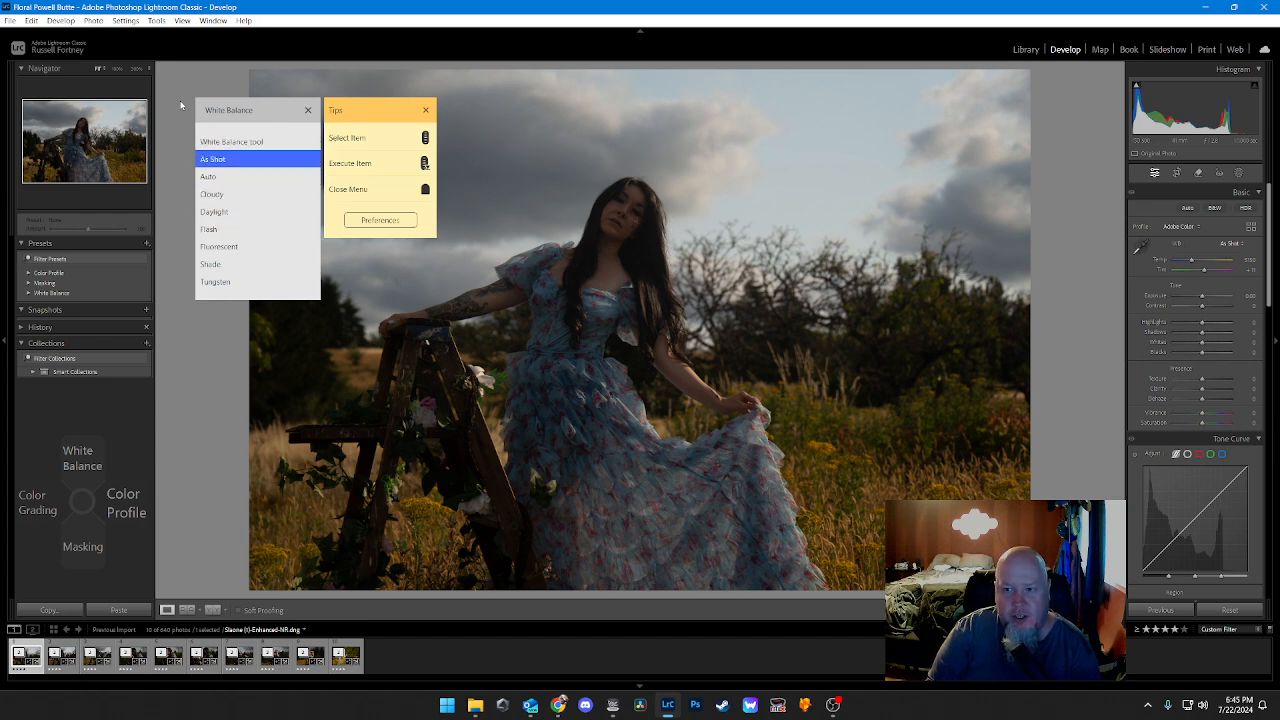
pyautogui.middleClick(181, 105)
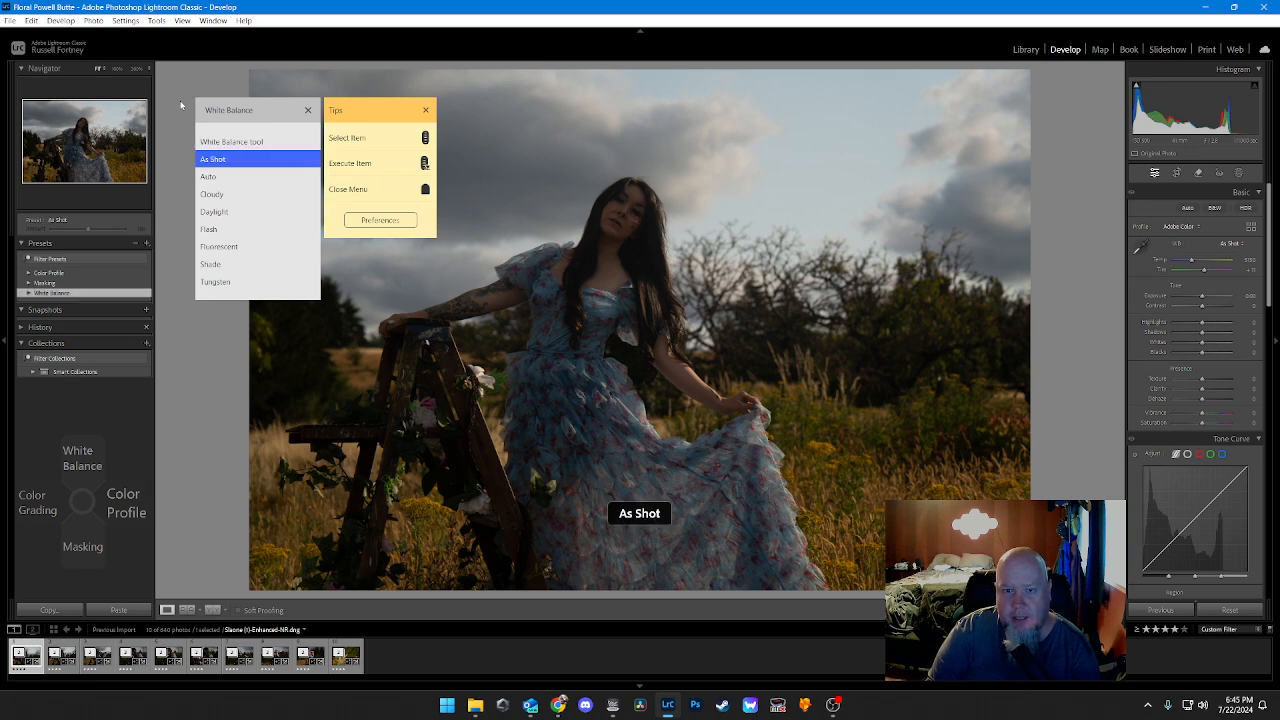
# Step: Try the Auto, Cloudy and Daylight white balance presets on the photo one after another
pyautogui.scroll(-1, 181, 105)
pyautogui.middleClick(181, 105)
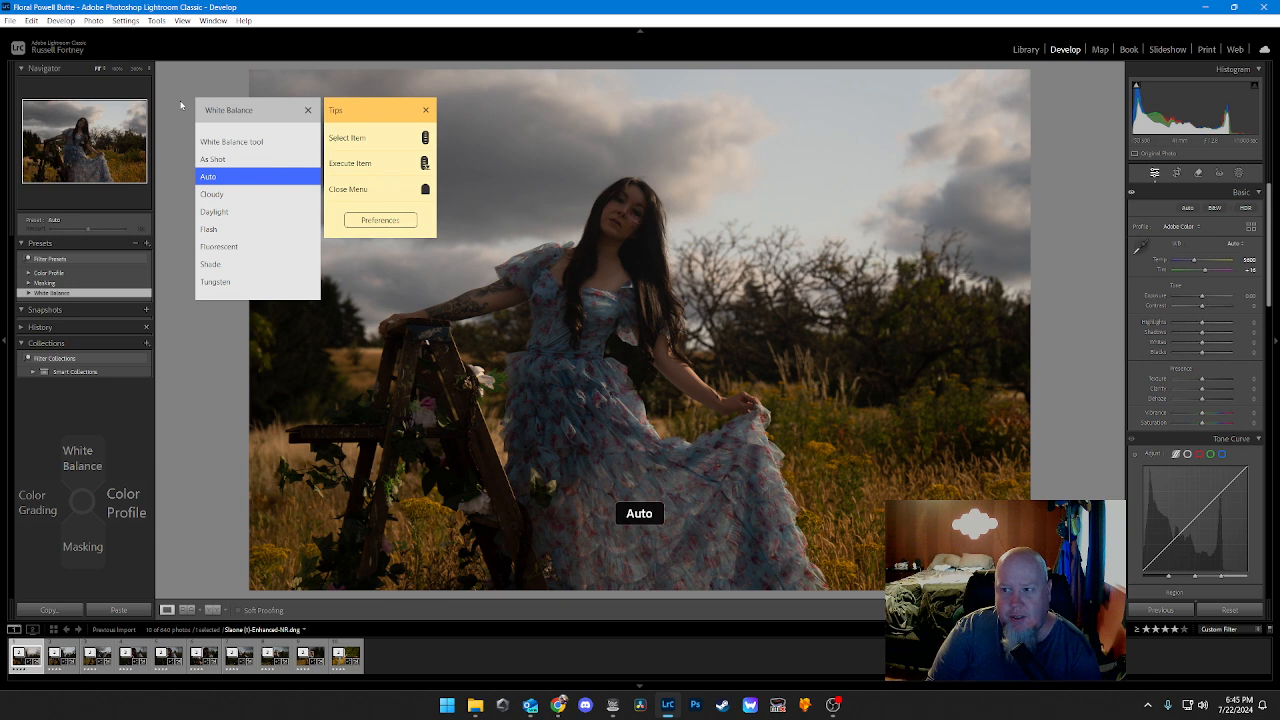
pyautogui.scroll(-1, 181, 105)
pyautogui.middleClick(181, 105)
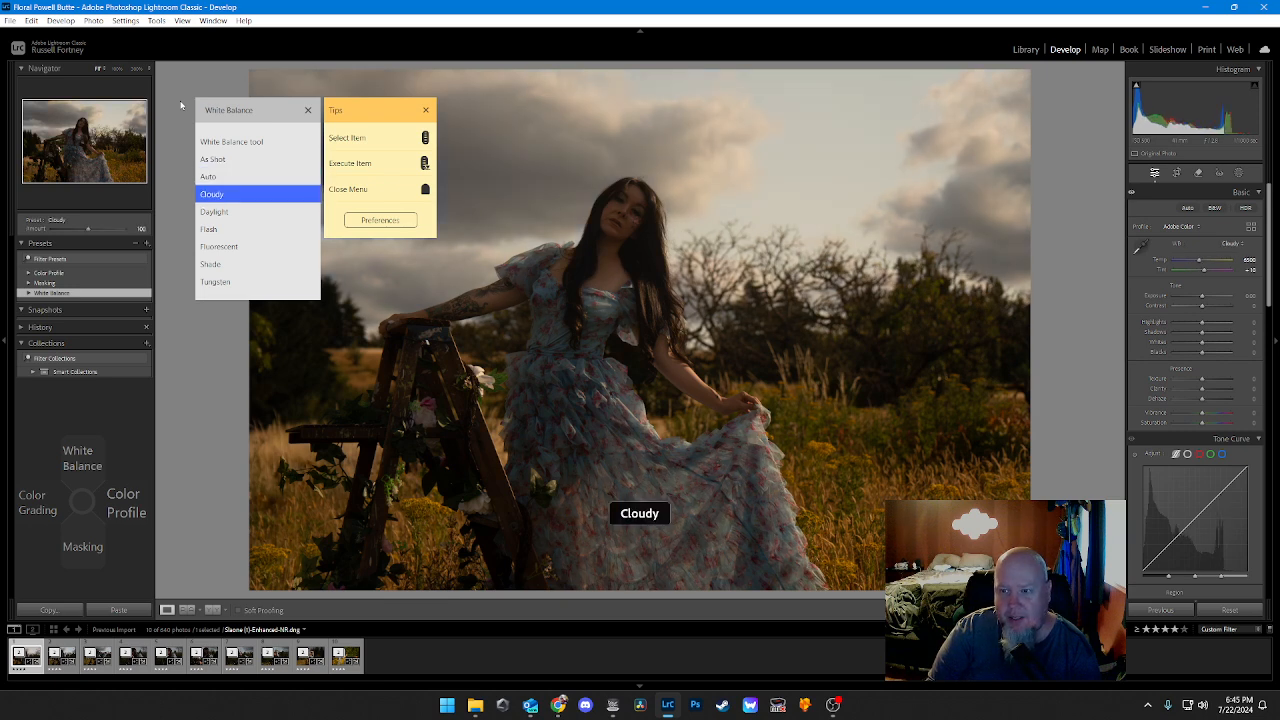
pyautogui.scroll(-1, 181, 105)
pyautogui.middleClick(181, 105)
# Step: Try the Flash, Fluorescent, Shade and Tungsten white balance presets on the photo in turn
pyautogui.scroll(-1, 181, 105)
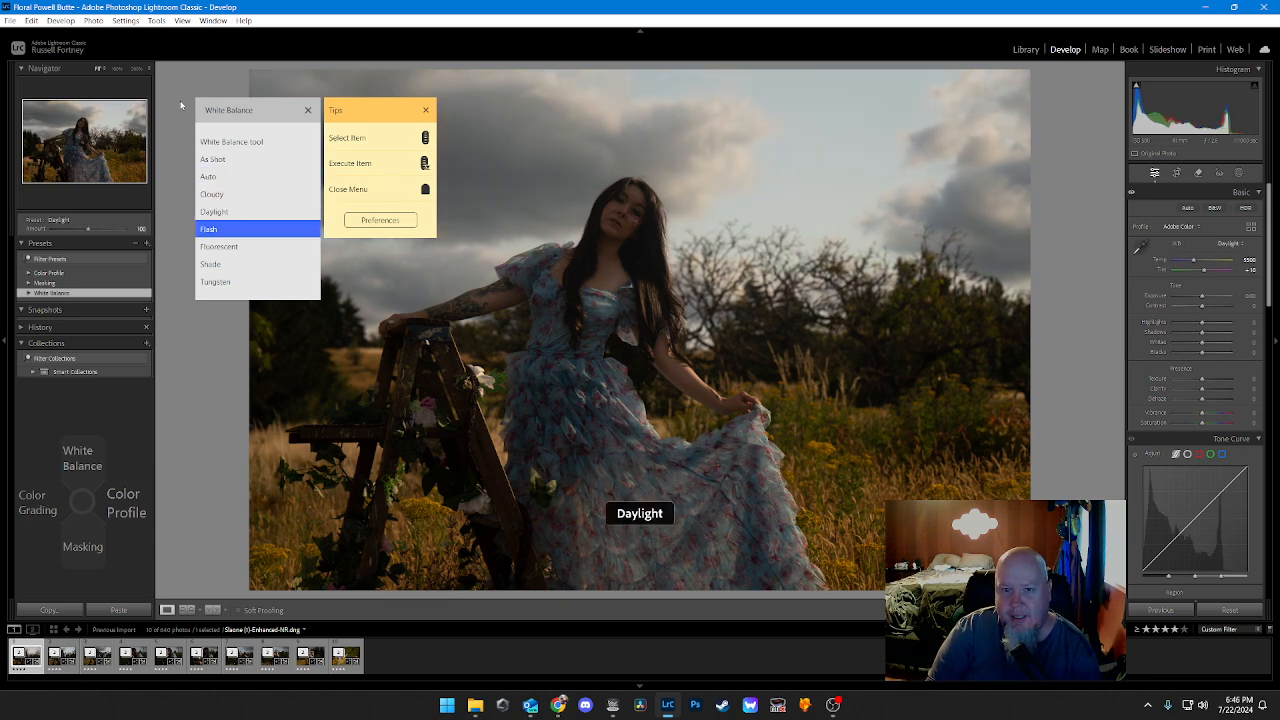
pyautogui.middleClick(181, 105)
pyautogui.scroll(-1, 181, 105)
pyautogui.middleClick(181, 105)
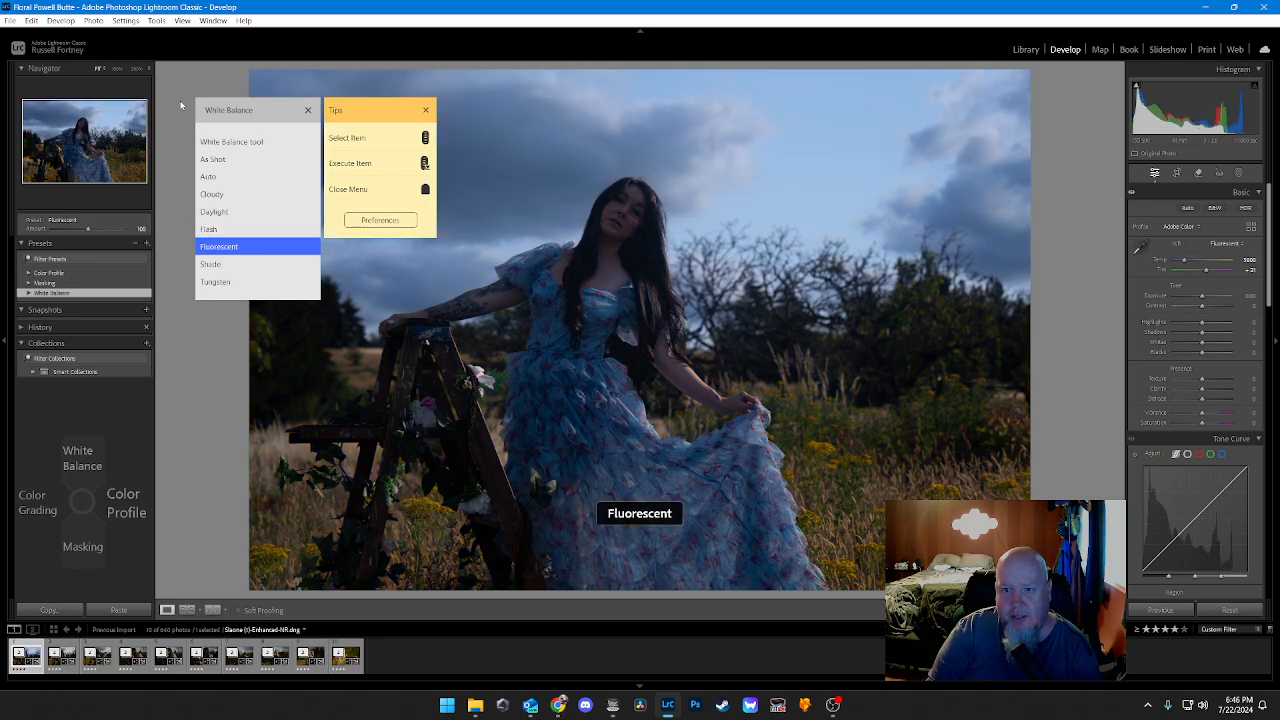
pyautogui.scroll(-1, 181, 105)
pyautogui.middleClick(181, 105)
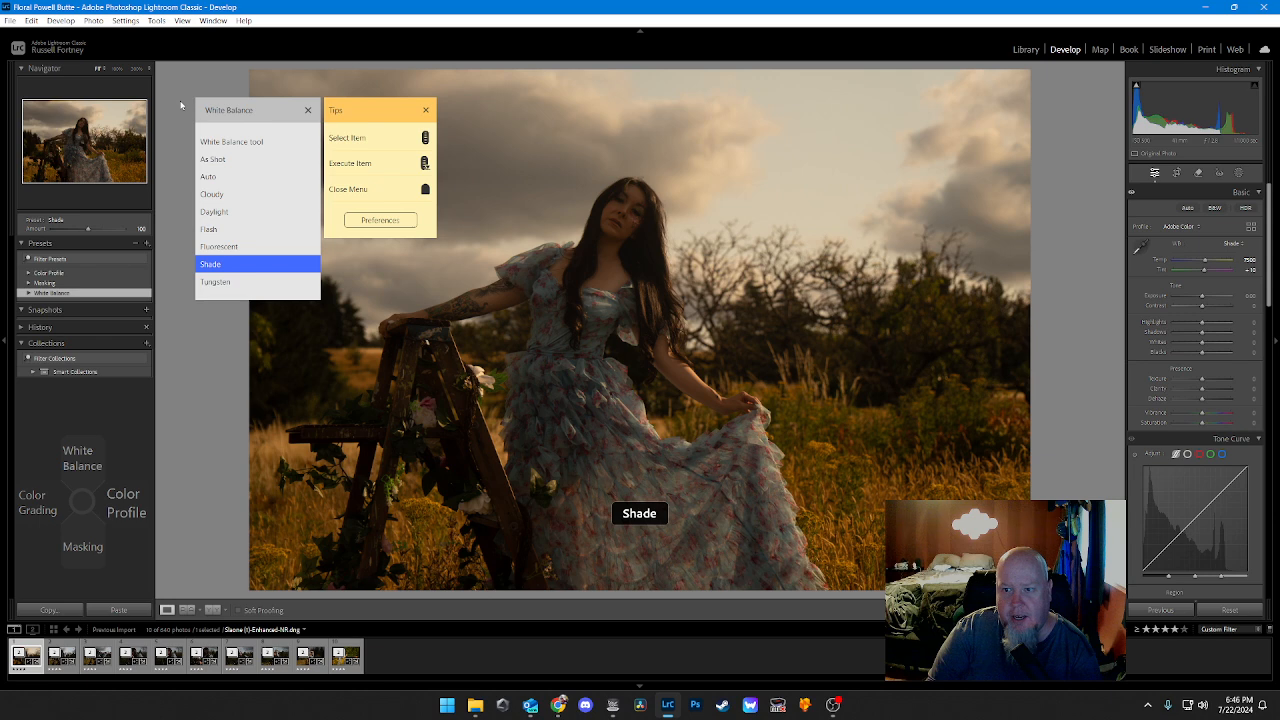
pyautogui.scroll(-1, 181, 105)
pyautogui.middleClick(181, 105)
# Step: Activate the White Balance tool, restore As Shot, and sample a neutral tone near the flowers on the ladder
pyautogui.scroll(8, 181, 105)
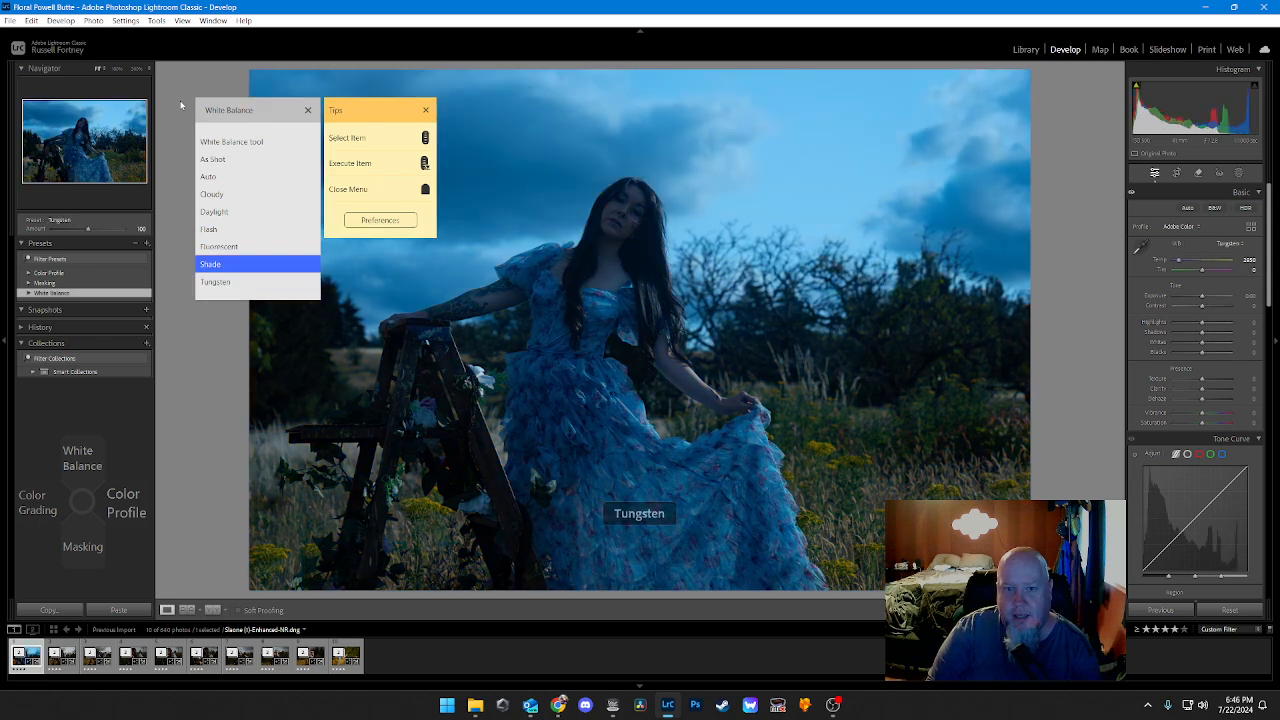
pyautogui.middleClick(181, 105)
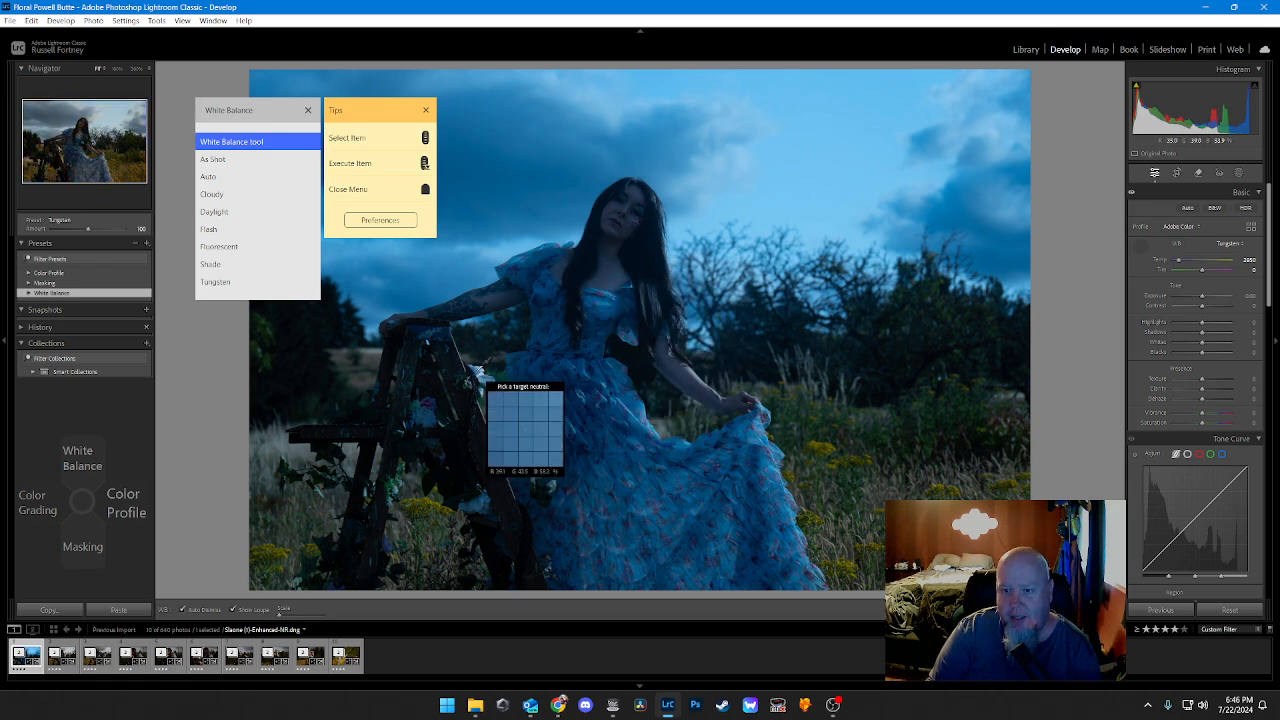
pyautogui.click(236, 165)
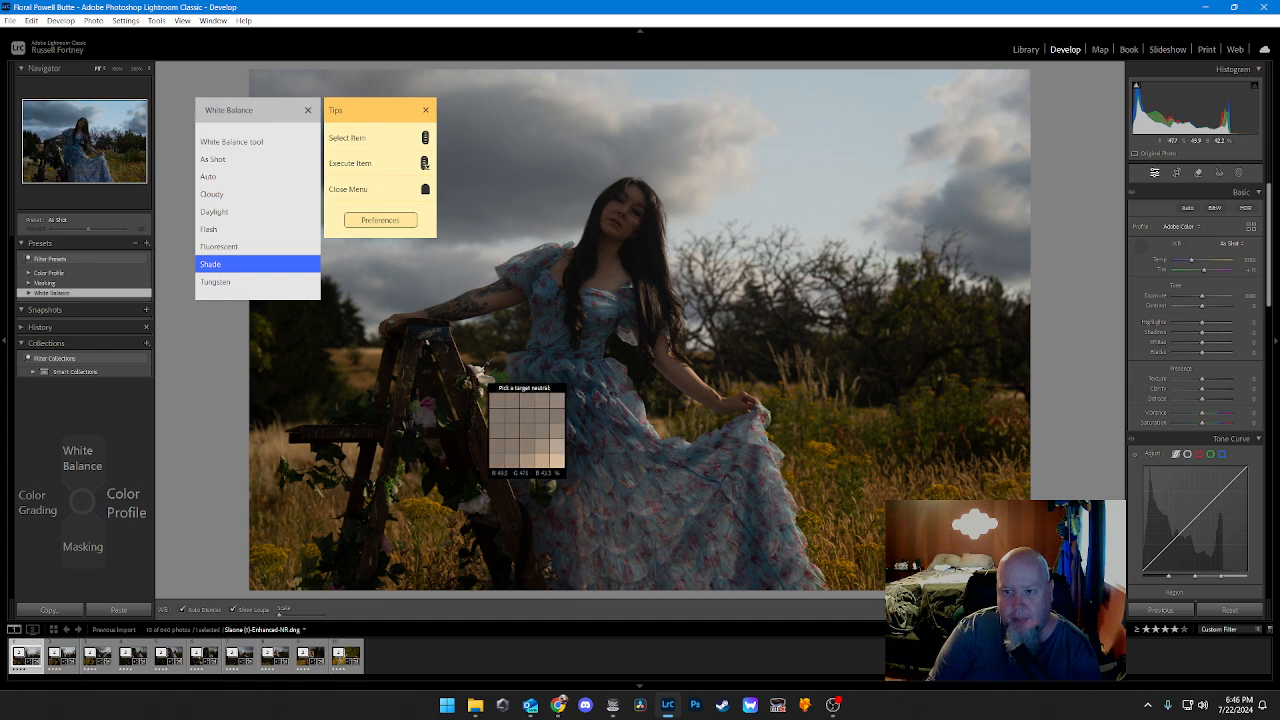
pyautogui.click(527, 430)
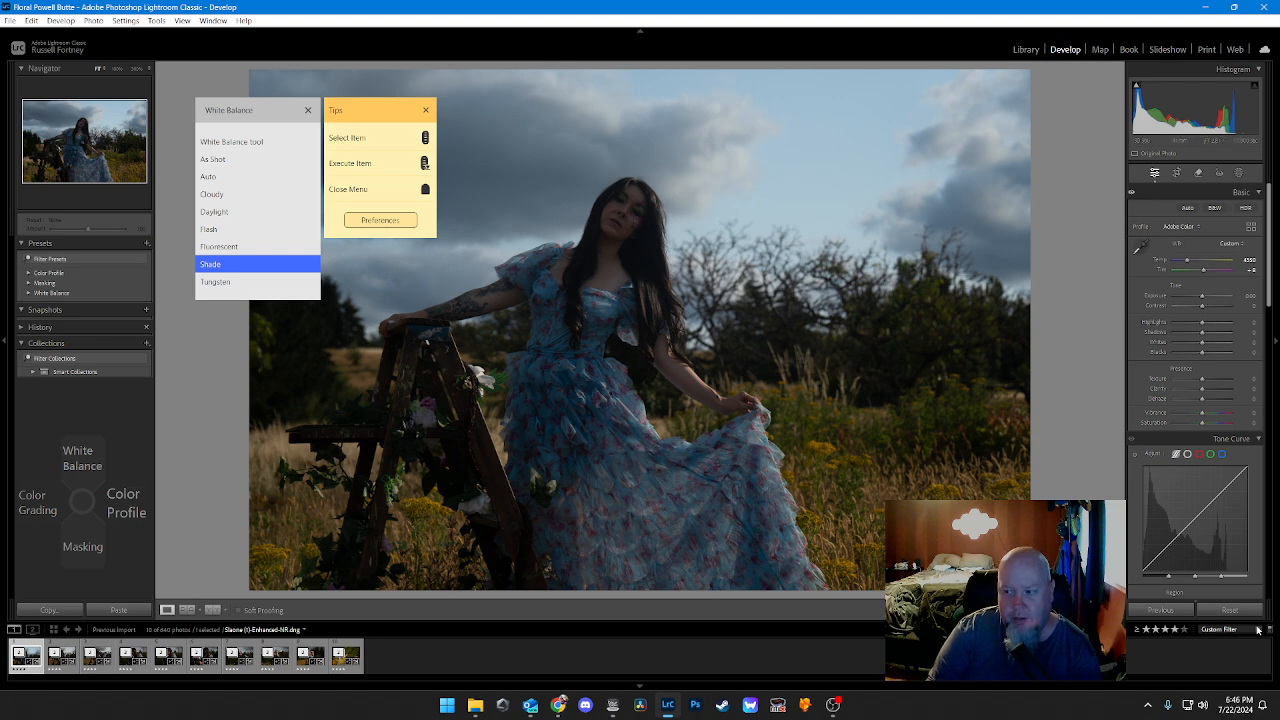
# Step: Restore the As Shot white balance on the photo, and apply the Daylight preset from the White Balance TourMenu
pyautogui.click(1211, 614)
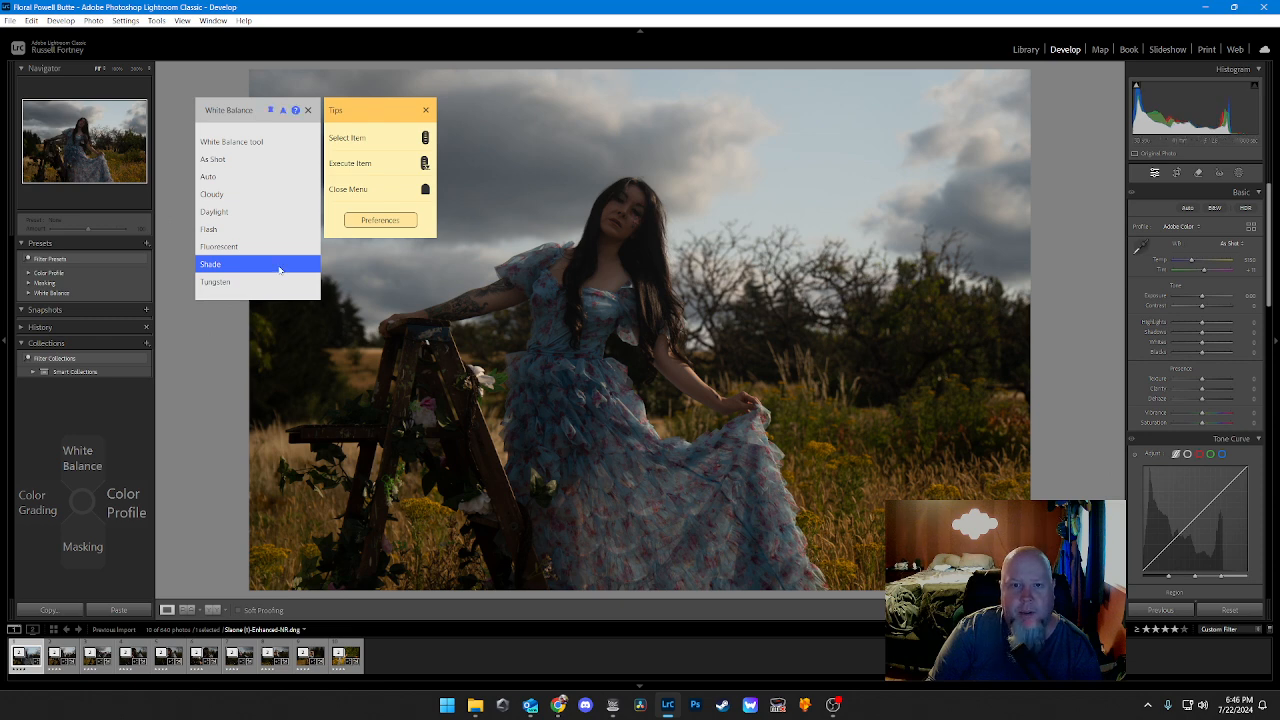
pyautogui.press('Down')
pyautogui.press('Up')
pyautogui.press('Up')
pyautogui.press('Up')
pyautogui.press('Up')
pyautogui.press('Up')
pyautogui.press('Up')
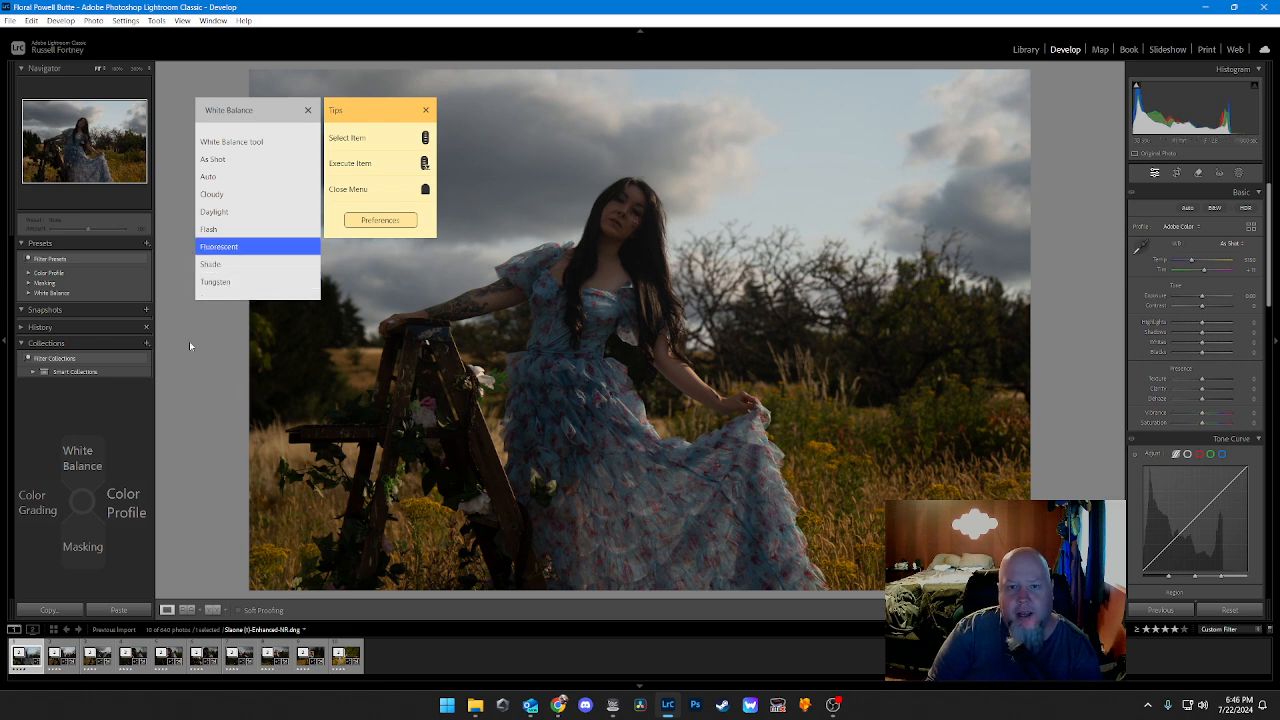
pyautogui.press('Up')
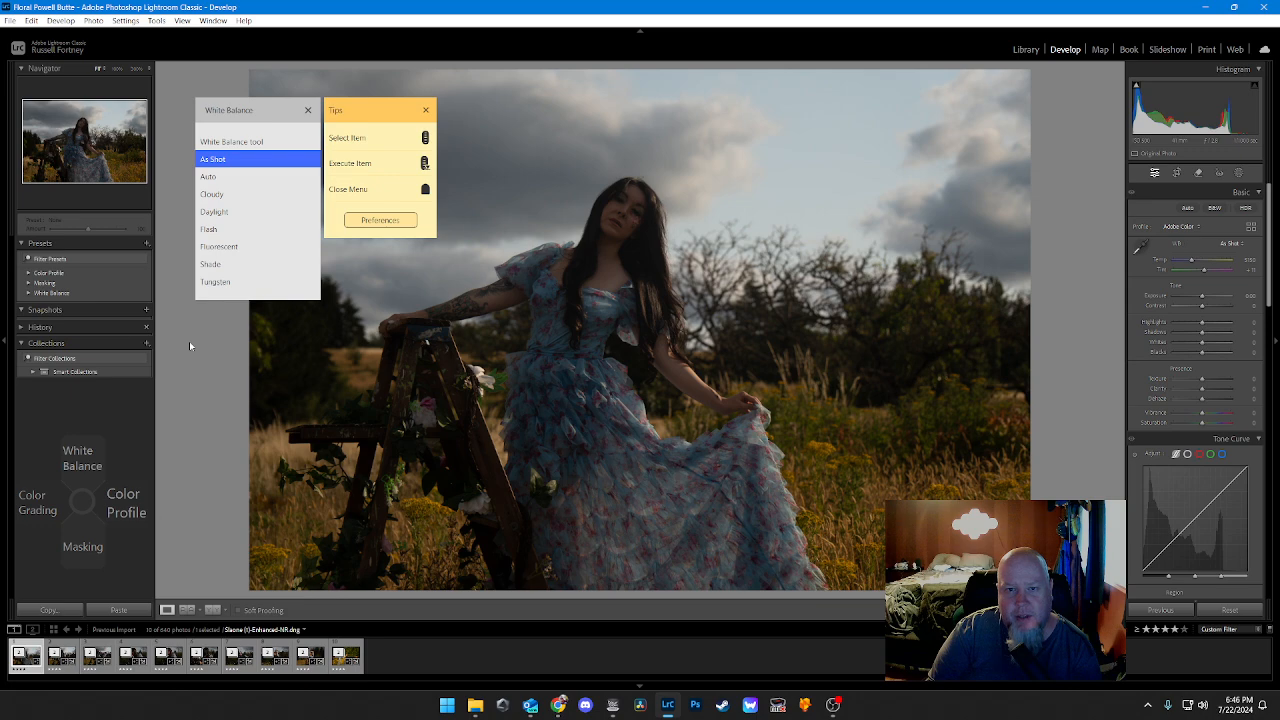
pyautogui.press('Down')
pyautogui.press('Down')
pyautogui.press('Down')
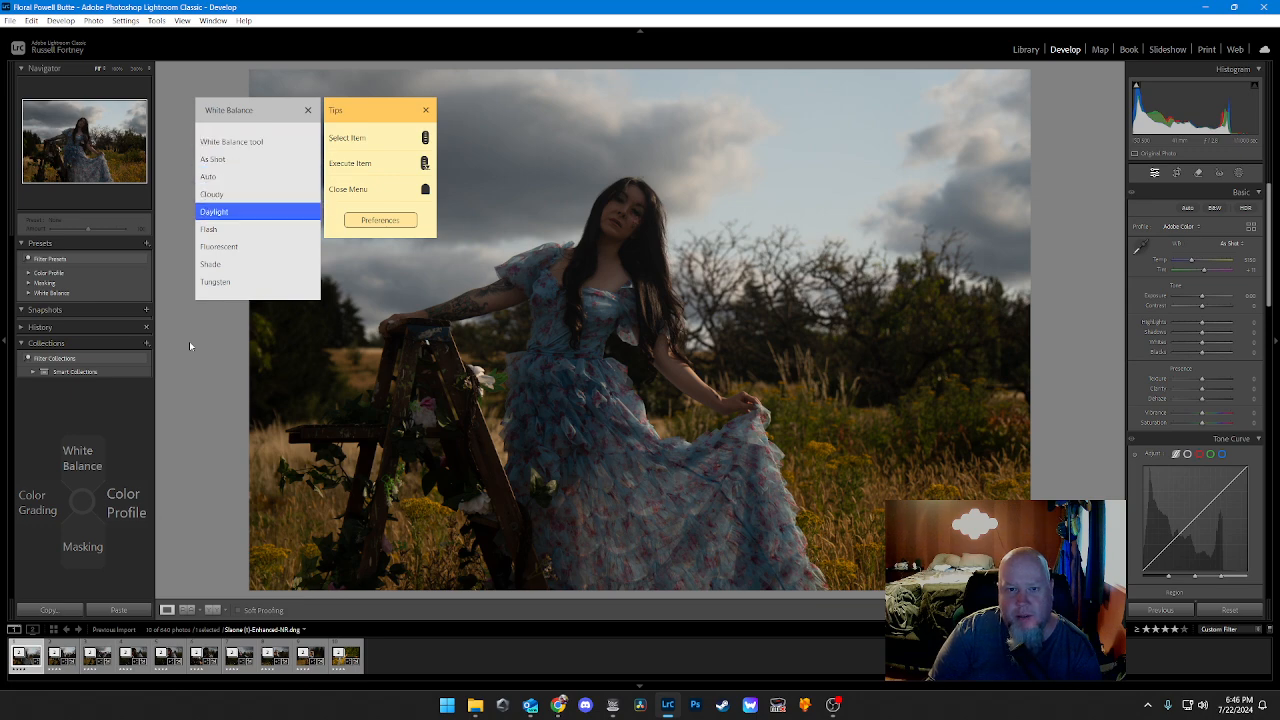
pyautogui.press('Return')
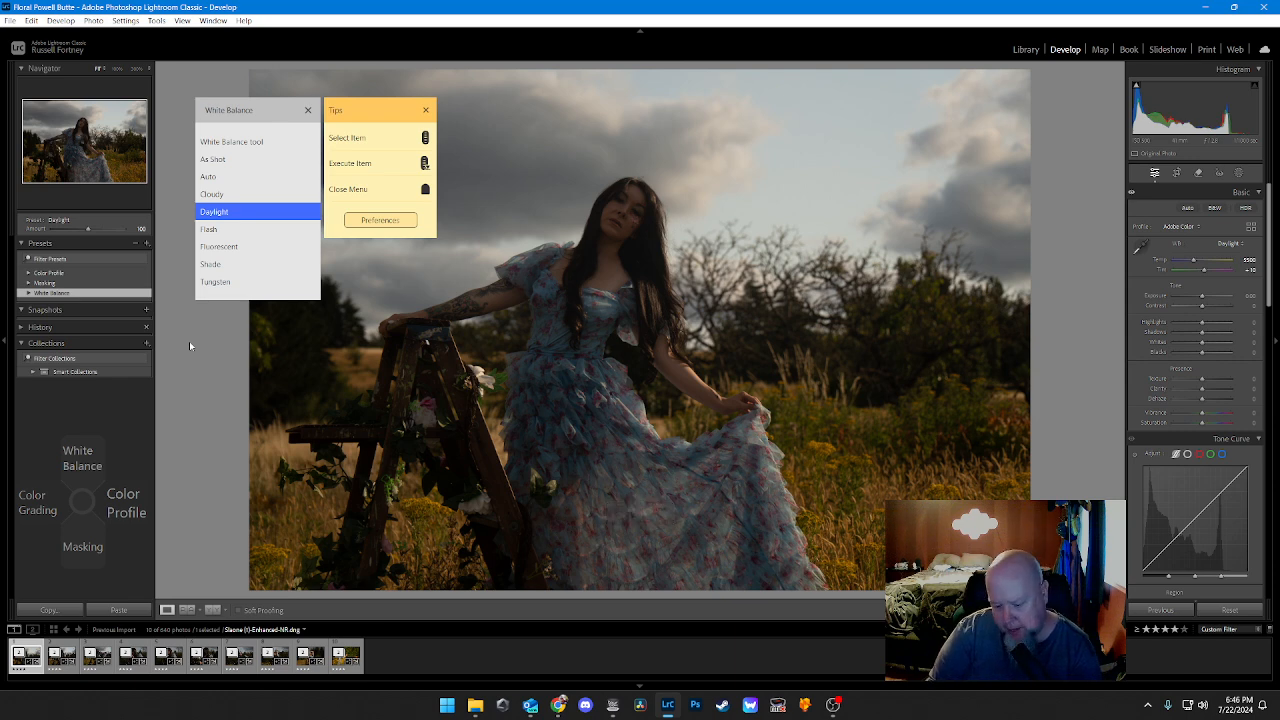
pyautogui.press('Escape')
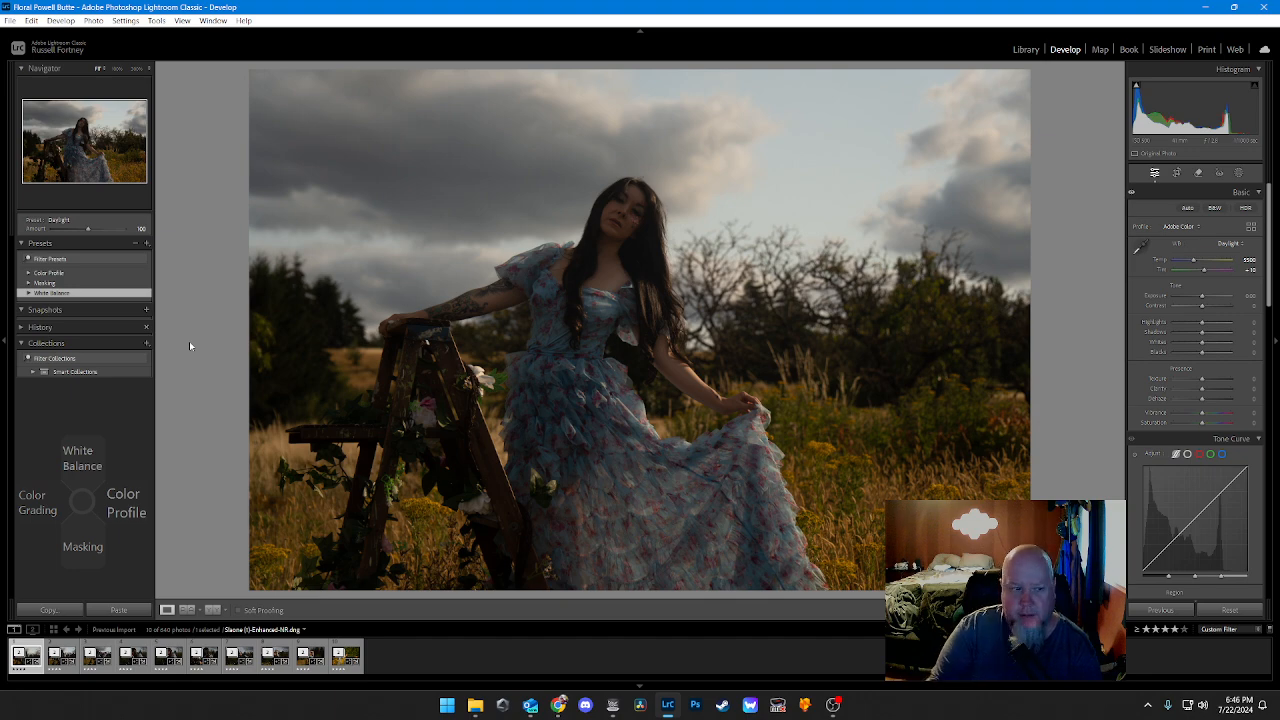
pyautogui.press('Up')
pyautogui.press('Escape')
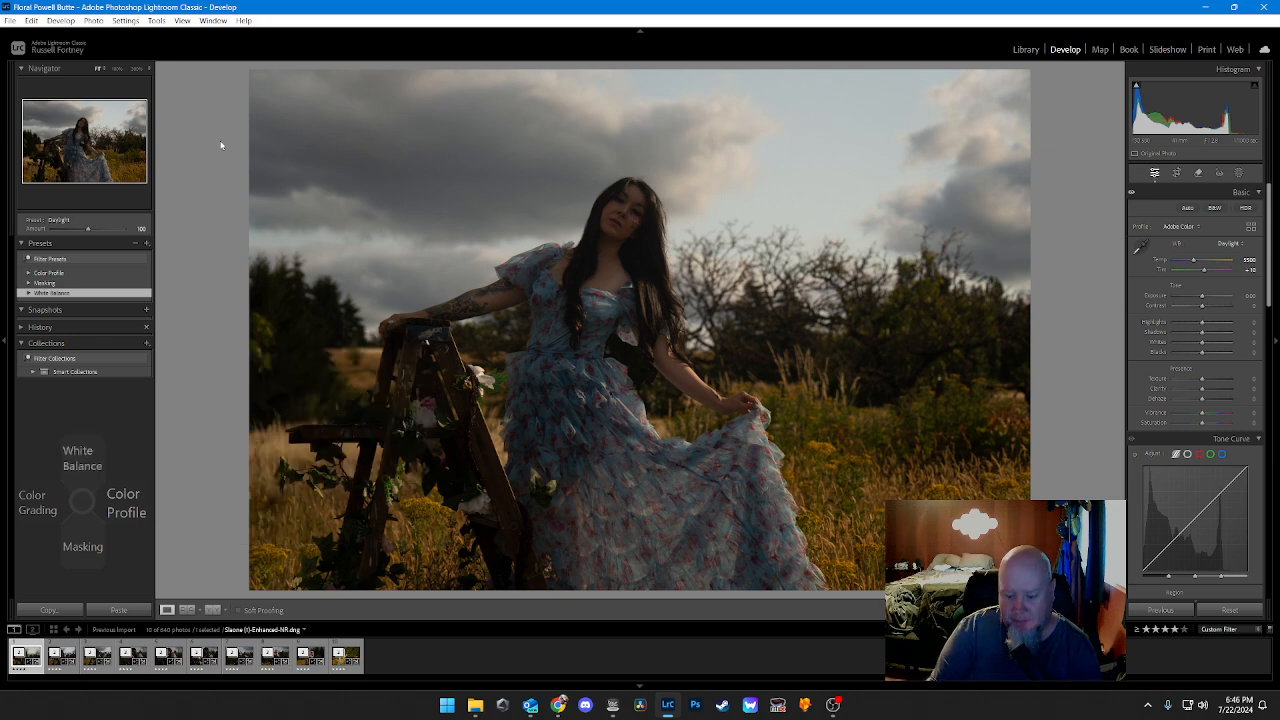
# Step: Open the Color Profile TourMenu, browse its Artistic, Modern and Vintage entries, and try Modern 1 on the photo
pyautogui.press('Right')
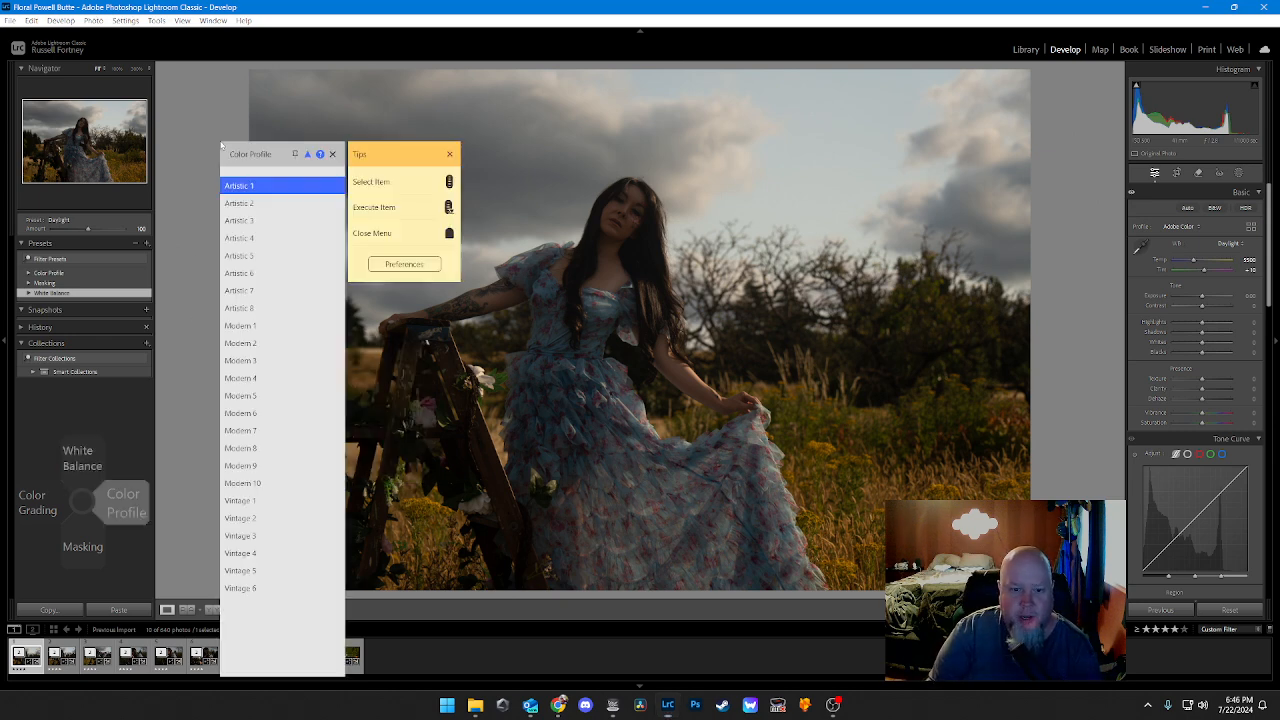
pyautogui.scroll(-15, 222, 145)
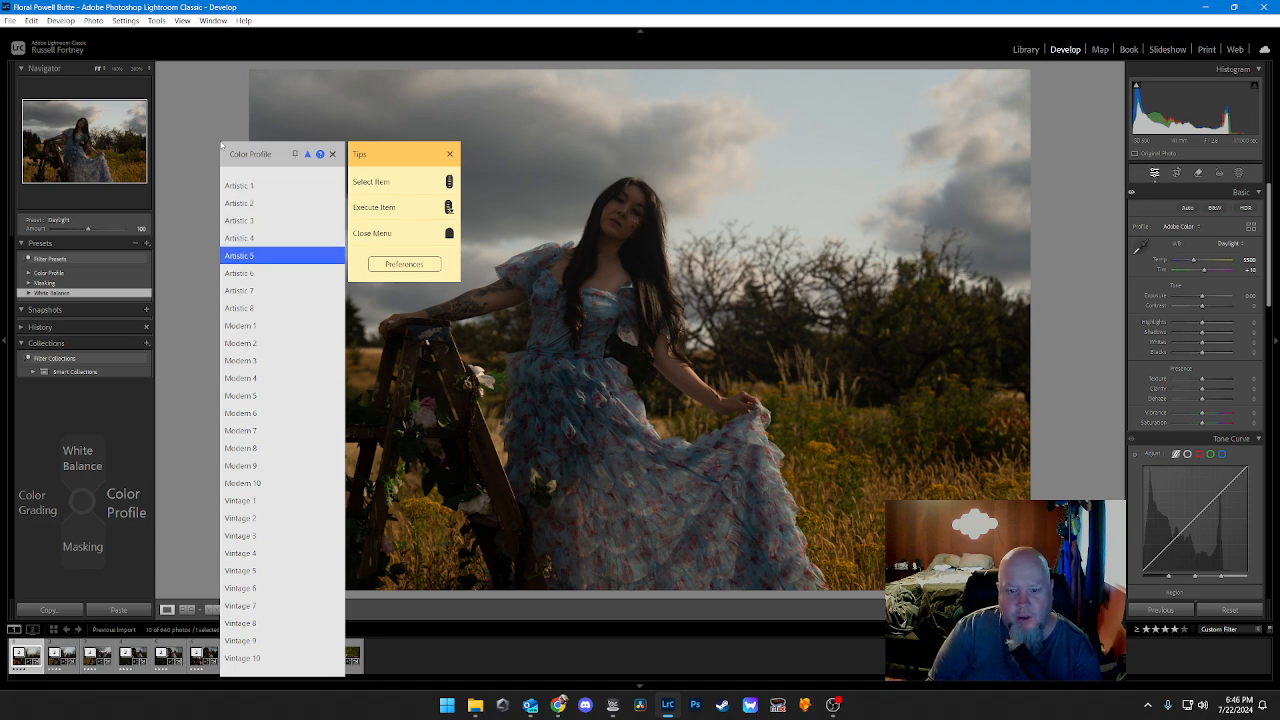
pyautogui.scroll(-10, 222, 145)
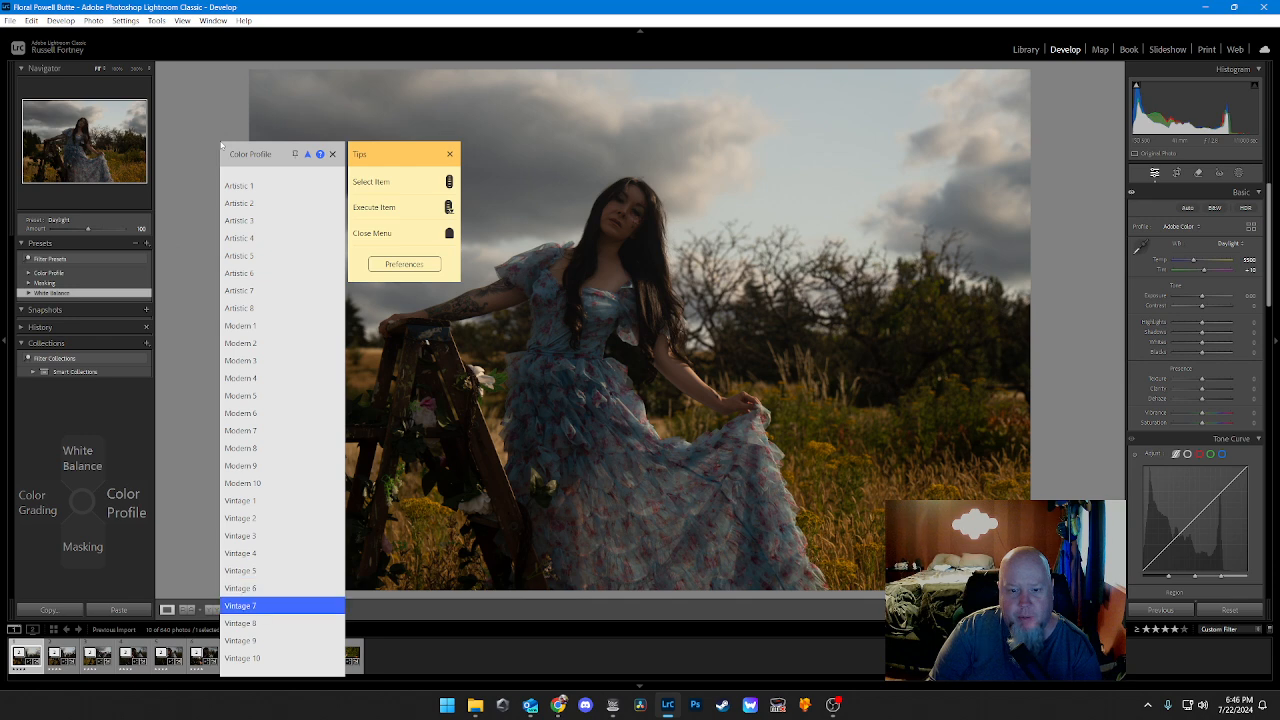
pyautogui.scroll(20, 222, 145)
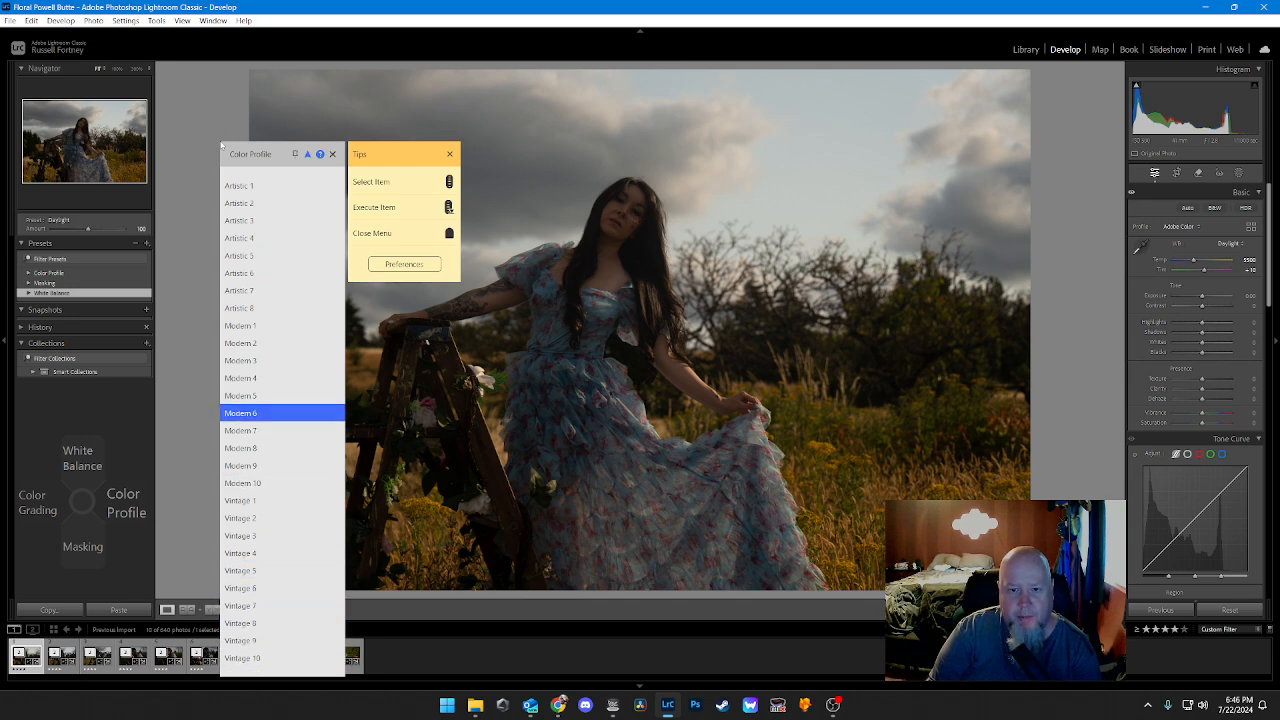
pyautogui.scroll(3, 222, 145)
pyautogui.scroll(-9, 222, 145)
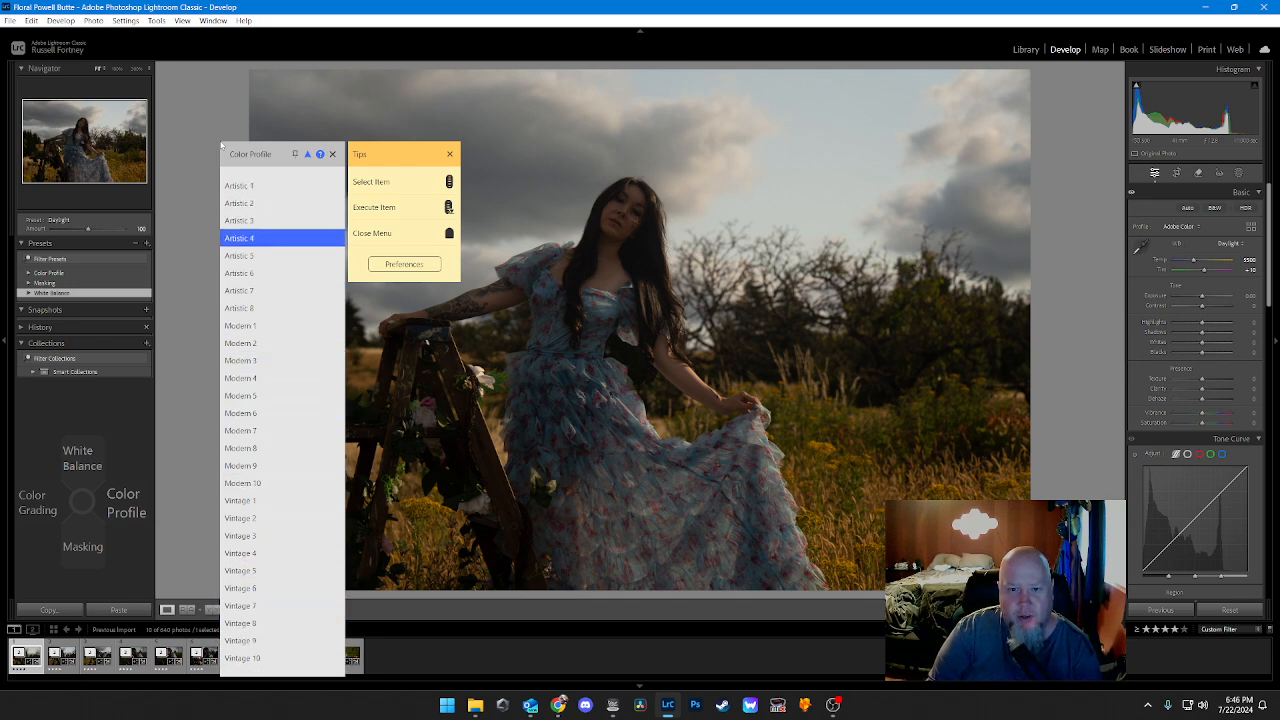
pyautogui.scroll(-4, 222, 145)
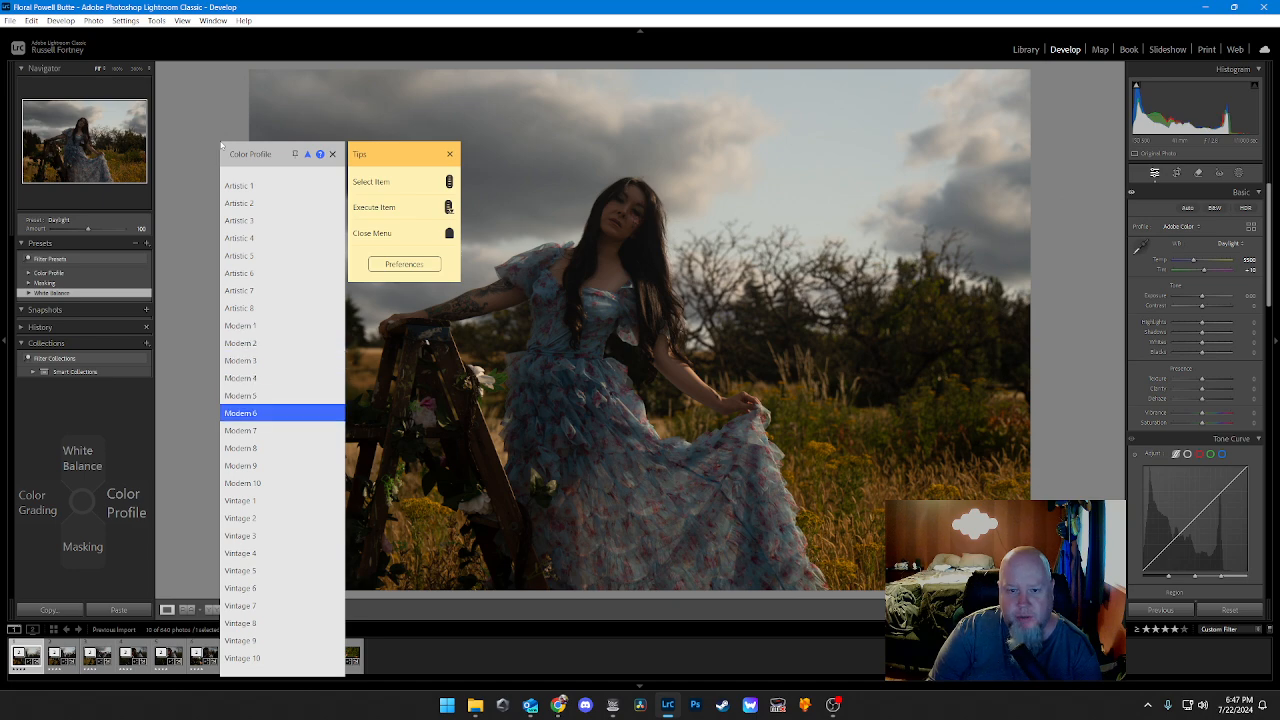
pyautogui.scroll(5, 222, 145)
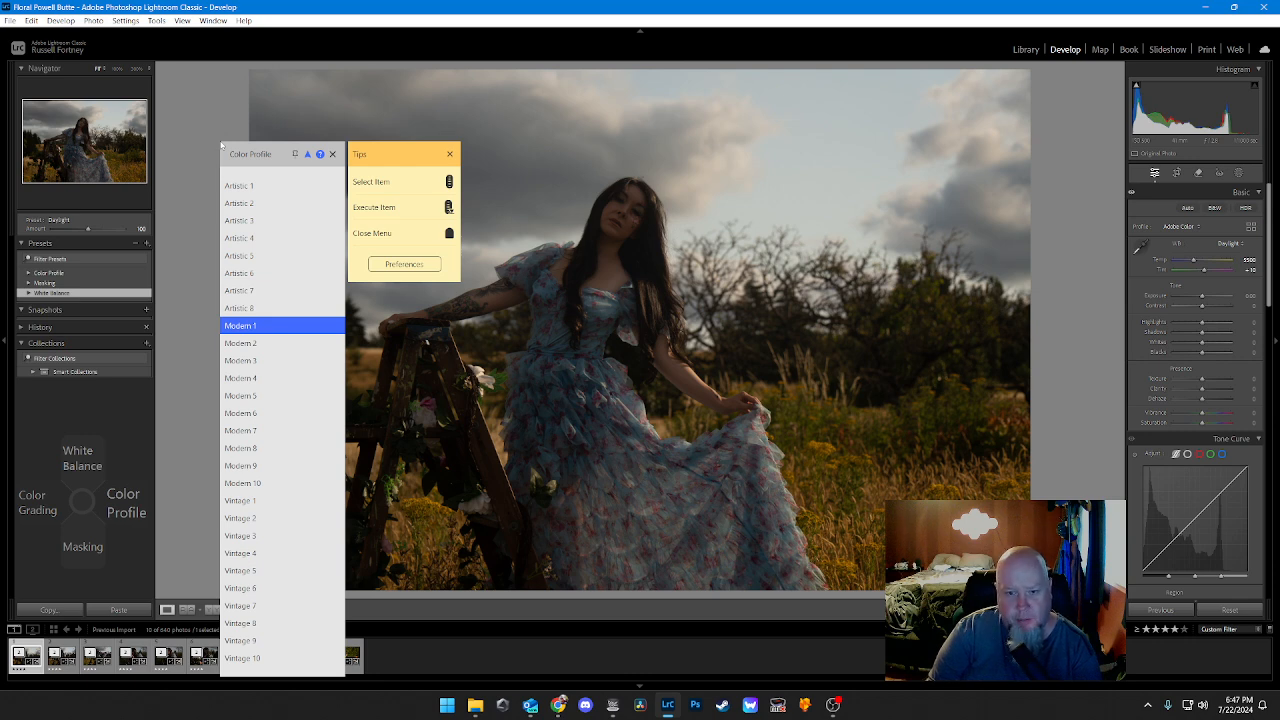
pyautogui.click(222, 145)
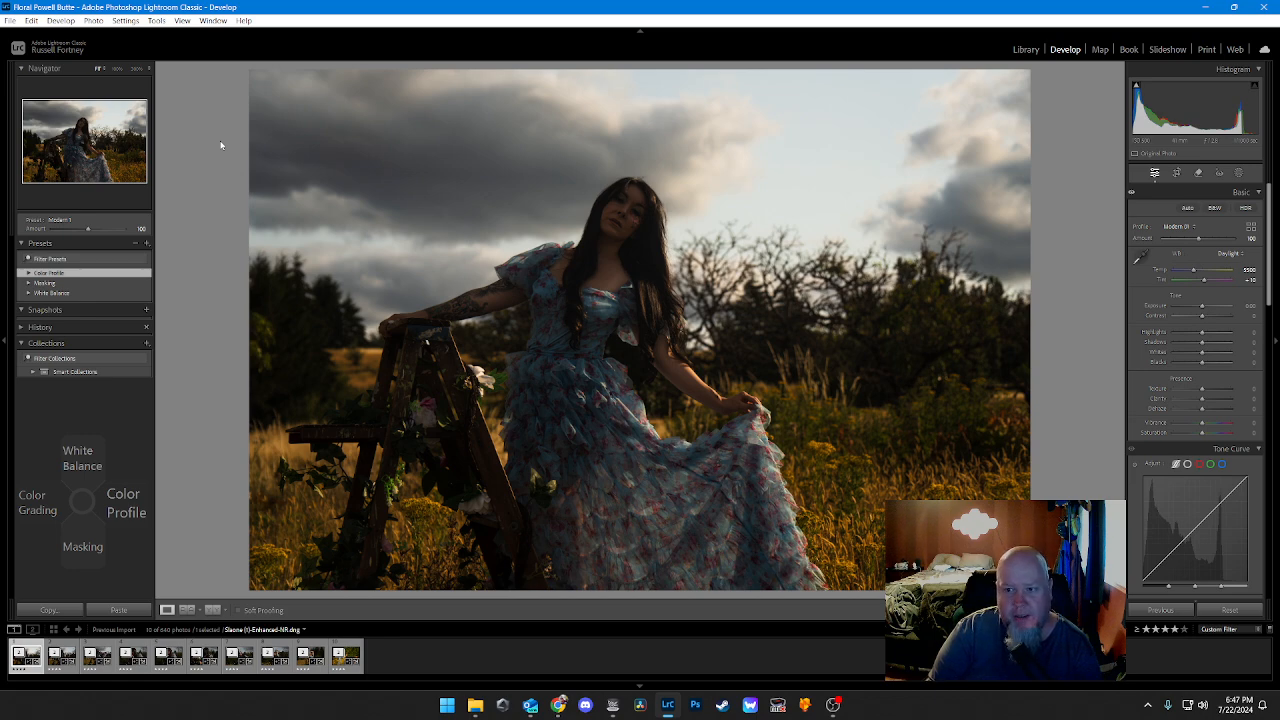
# Step: Try the Artistic 1 and Artistic 4 color profiles on the photo one after the other
pyautogui.press('Right')
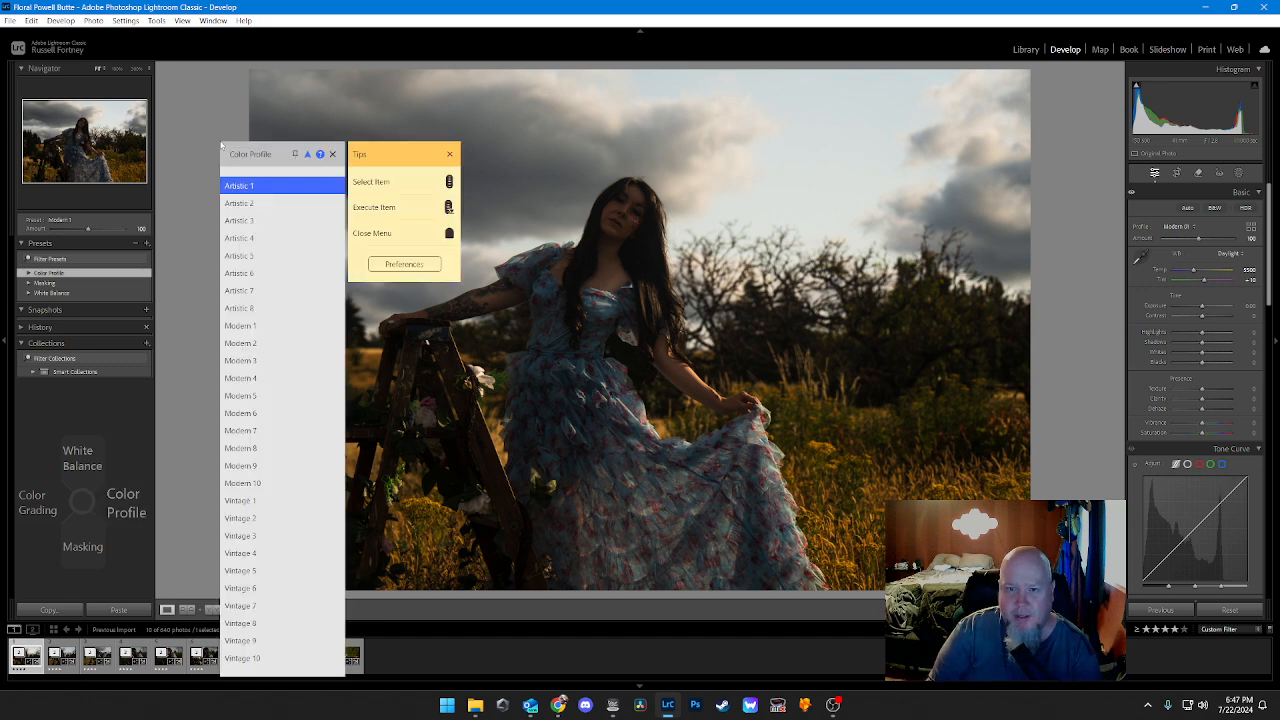
pyautogui.scroll(-1, 221, 145)
pyautogui.scroll(1, 221, 145)
pyautogui.click(221, 145)
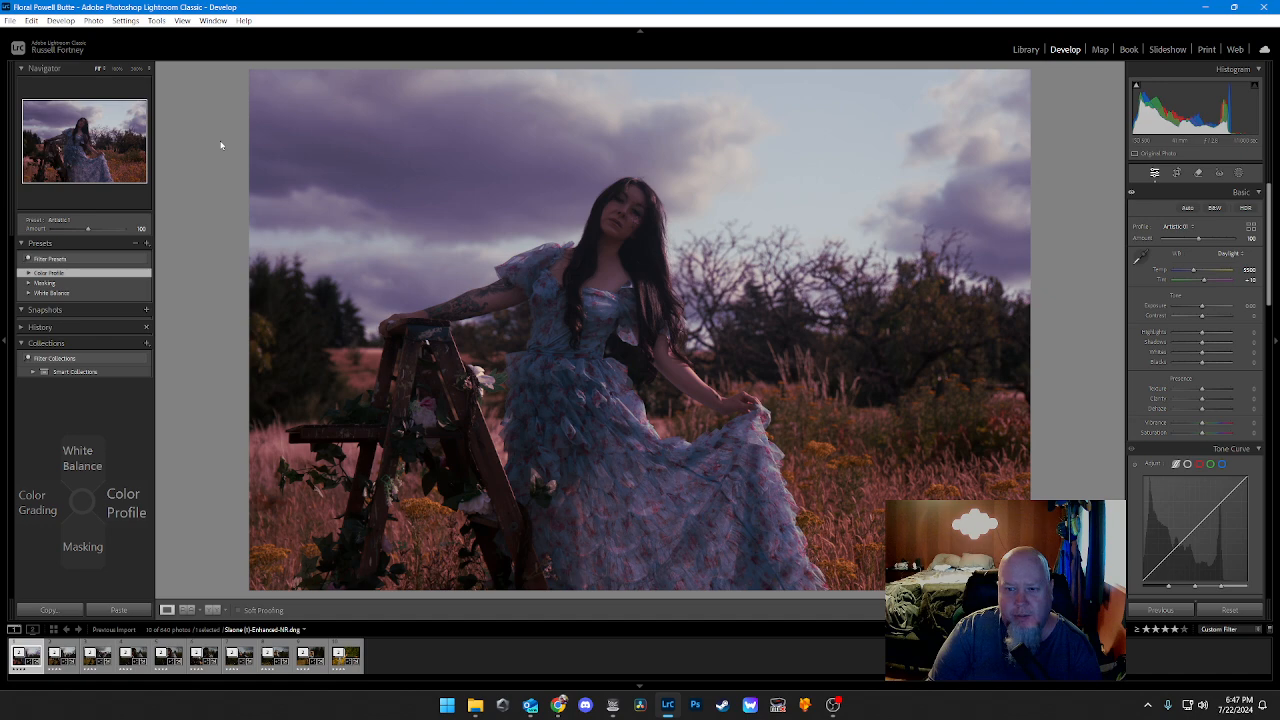
pyautogui.press('Right')
pyautogui.scroll(-1, 221, 145)
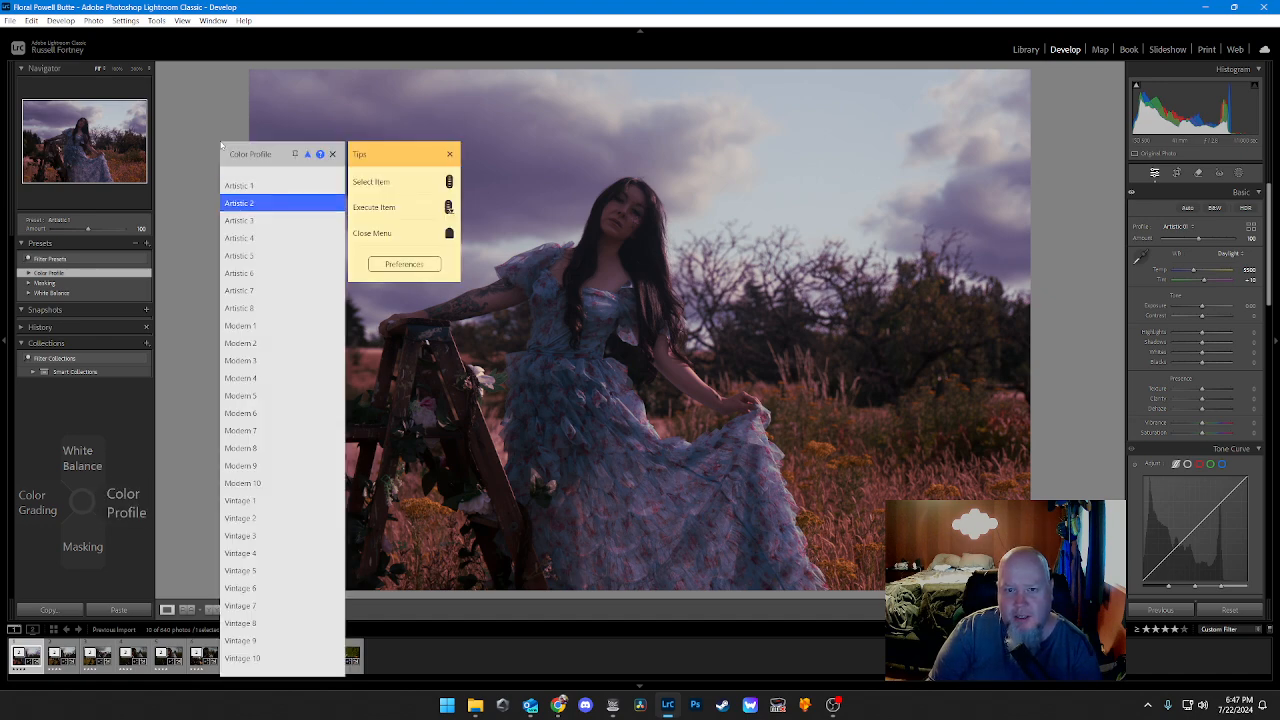
pyautogui.scroll(-2, 221, 145)
pyautogui.click(221, 145)
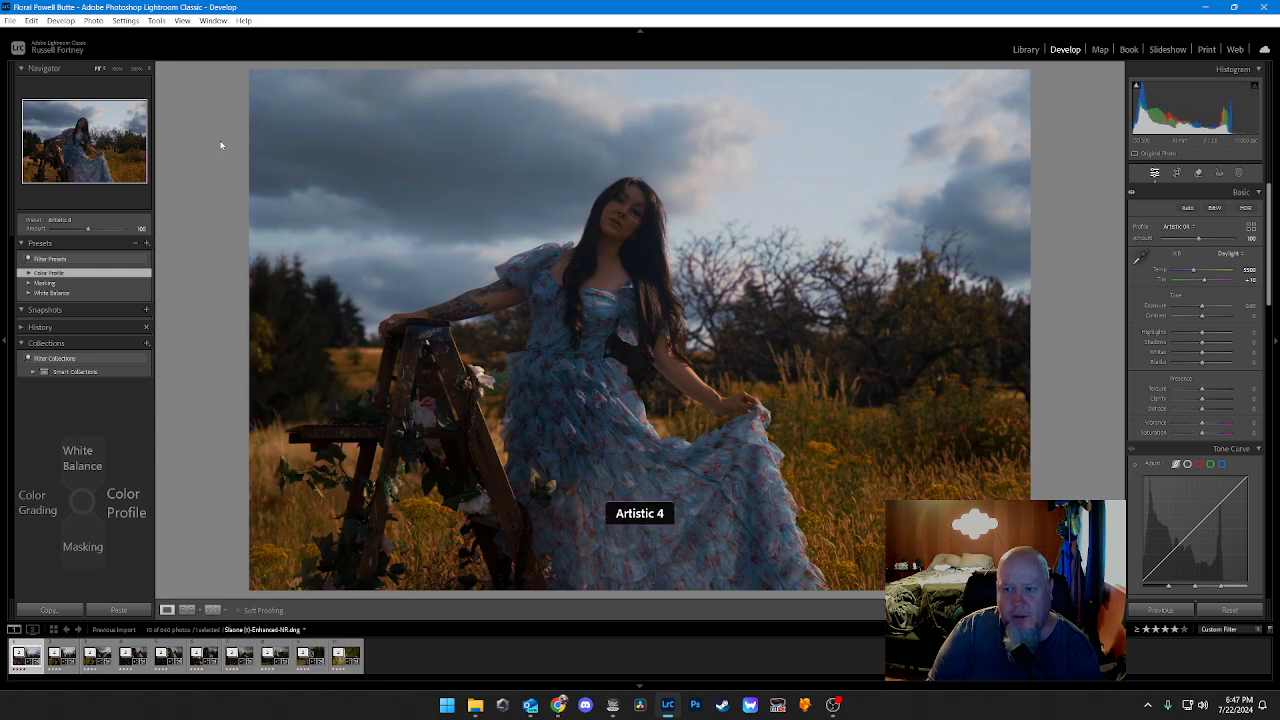
# Step: Try the Artistic 7 color profile on the portrait, followed by Artistic 8
pyautogui.press('Right')
pyautogui.scroll(-3, 221, 145)
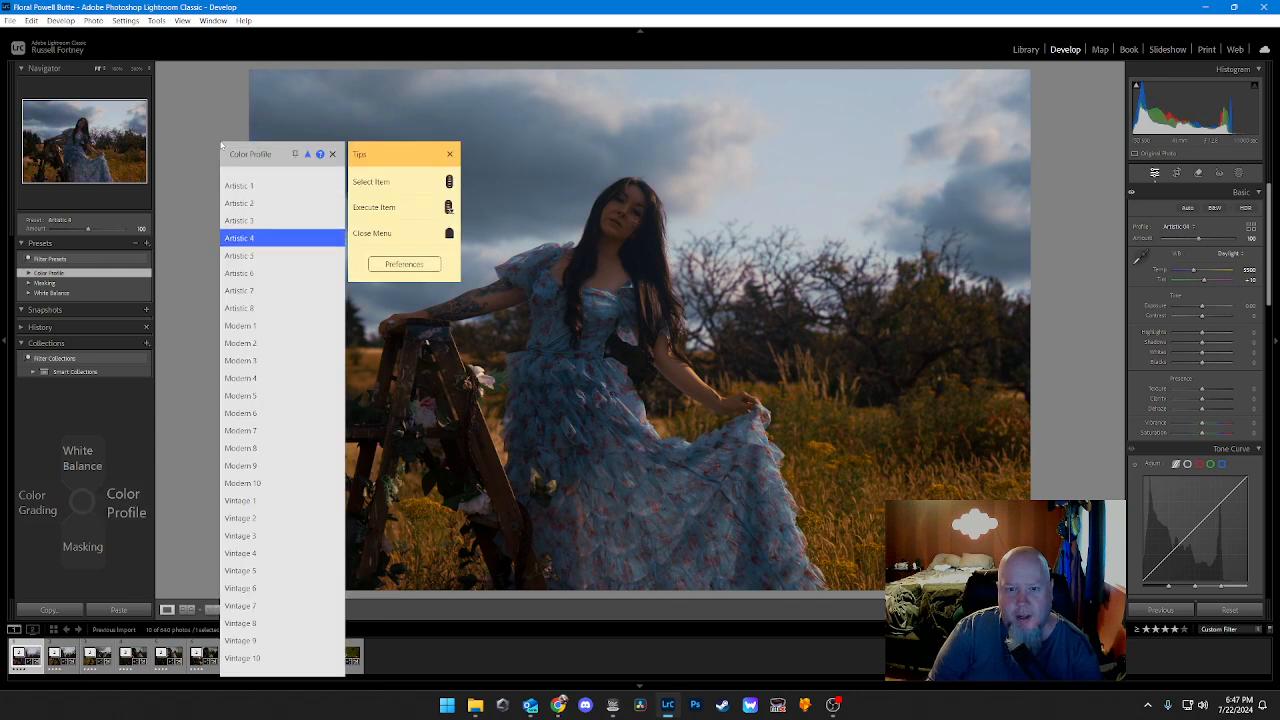
pyautogui.scroll(3, 221, 145)
pyautogui.scroll(-7, 221, 145)
pyautogui.scroll(-3, 221, 145)
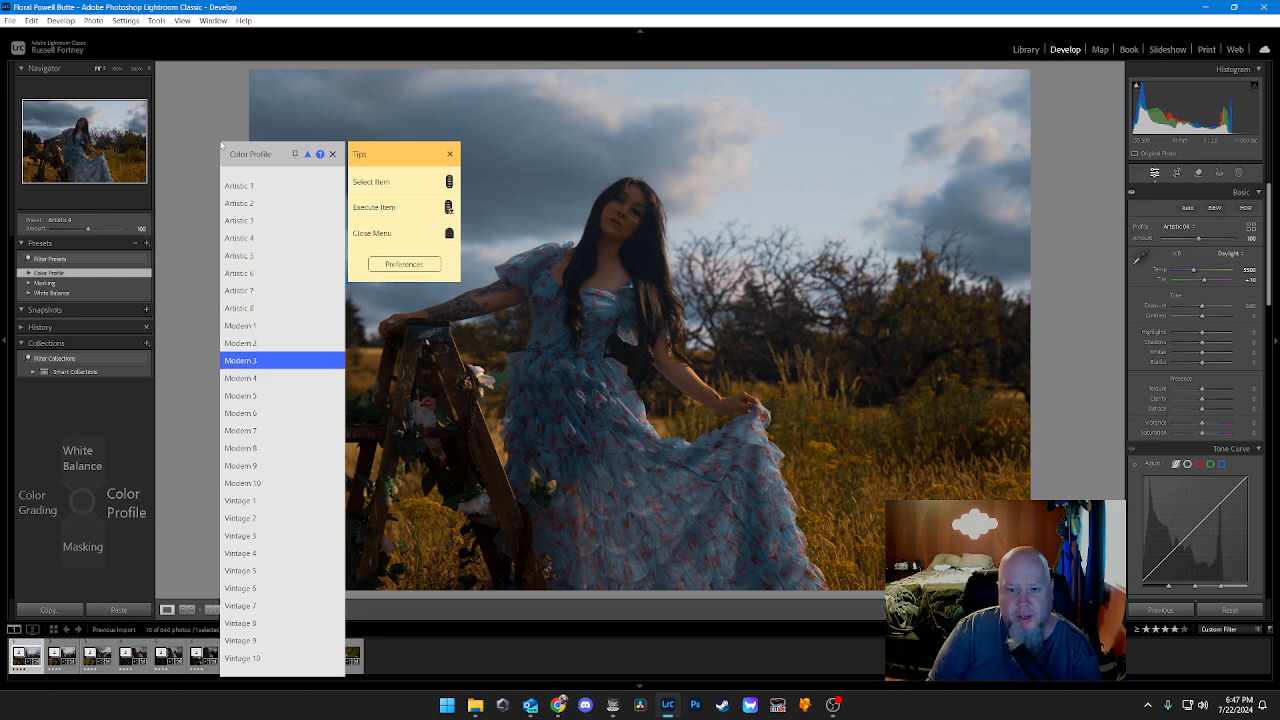
pyautogui.scroll(1, 221, 145)
pyautogui.scroll(5, 221, 145)
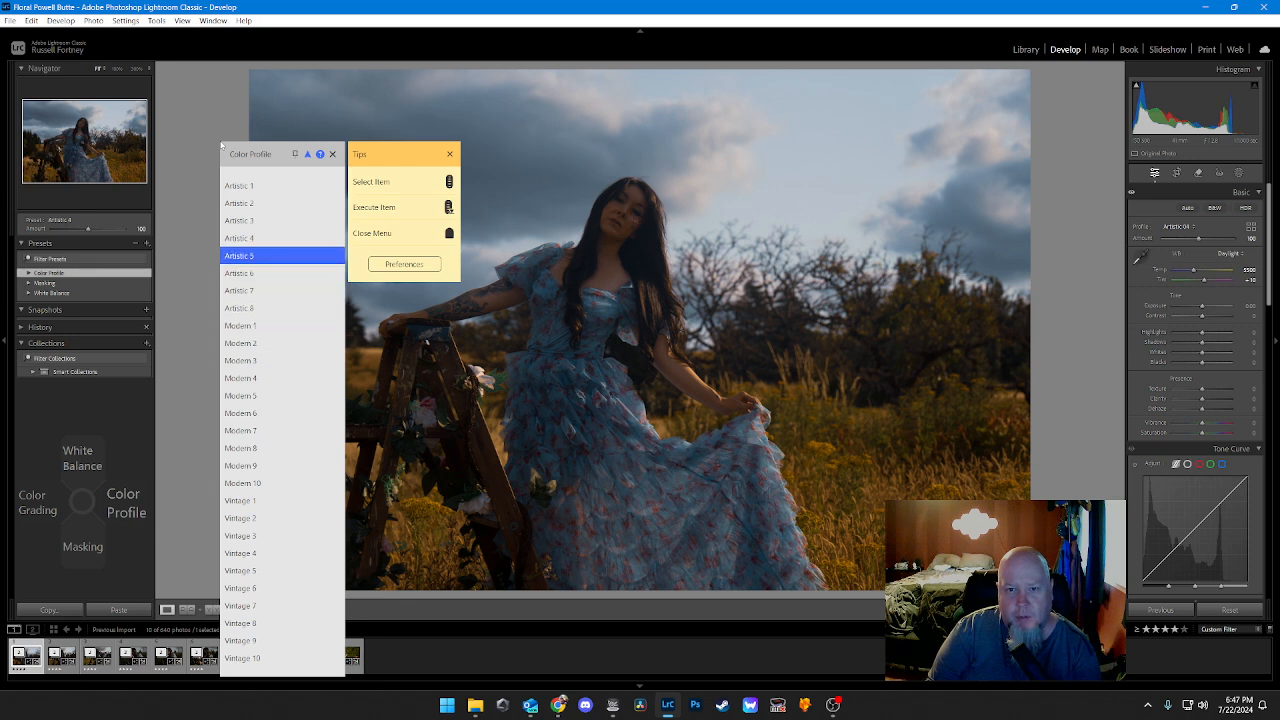
pyautogui.scroll(-2, 221, 145)
pyautogui.middleClick(221, 145)
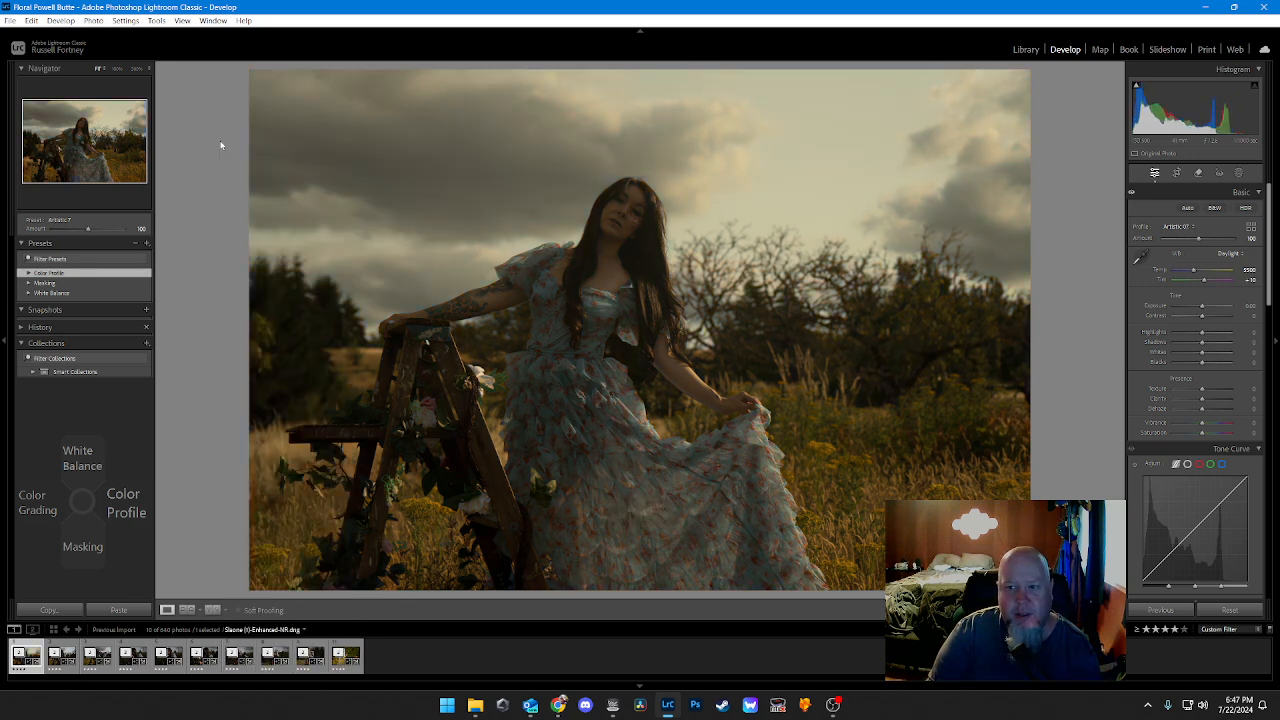
pyautogui.press('Right')
pyautogui.scroll(-8, 221, 145)
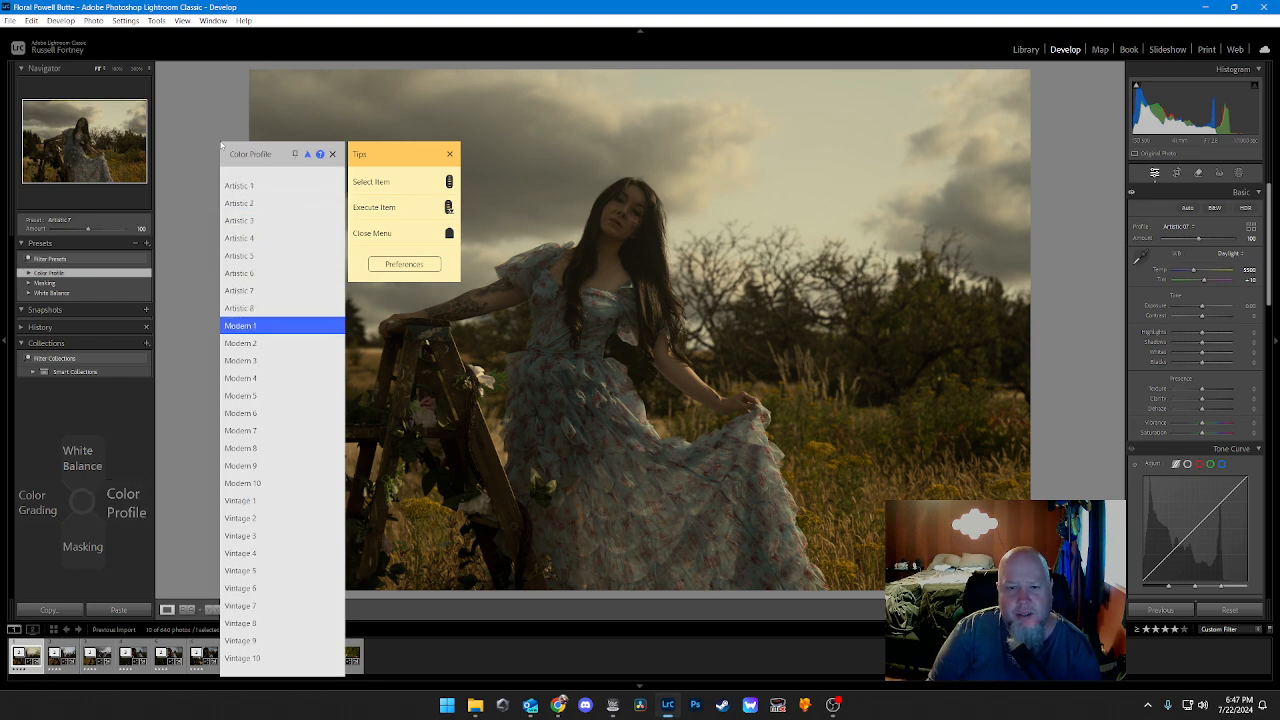
pyautogui.scroll(1, 221, 145)
pyautogui.middleClick(221, 145)
# Step: Try the Artistic 2, Artistic 3 and Artistic 4 color profiles on the photo in turn
pyautogui.press('Right')
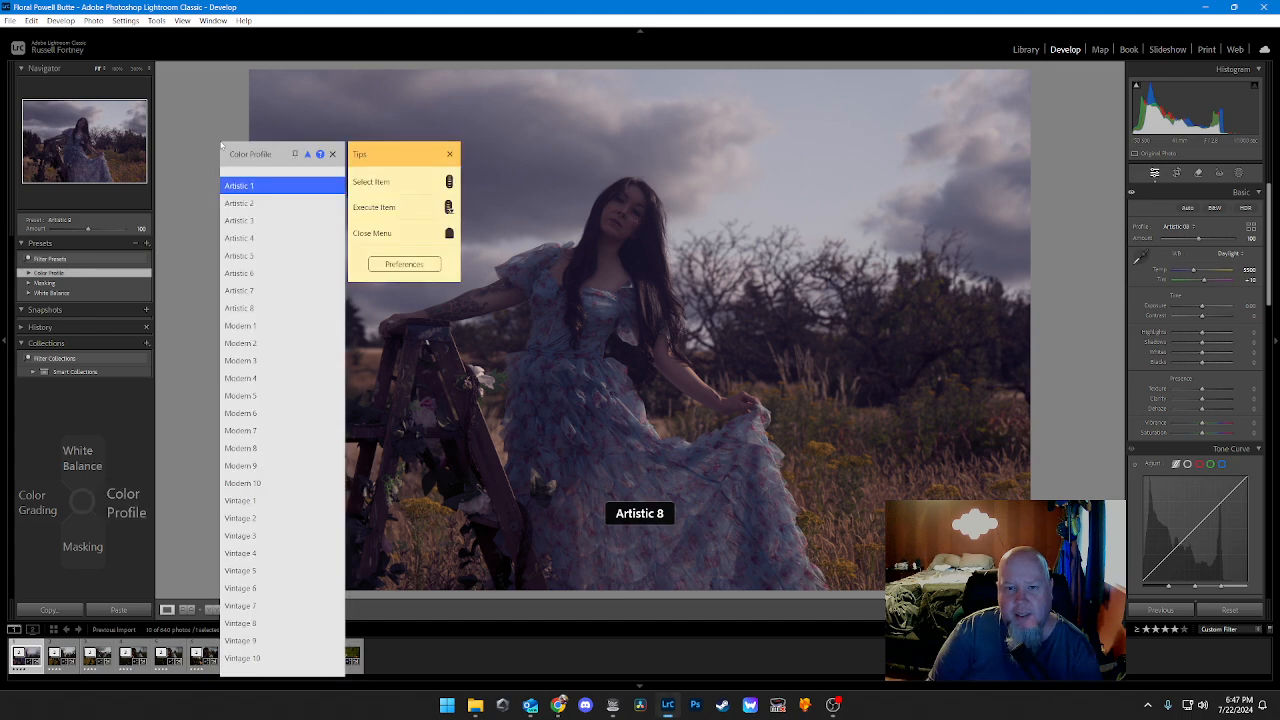
pyautogui.scroll(-1, 221, 145)
pyautogui.middleClick(221, 145)
pyautogui.press('Right')
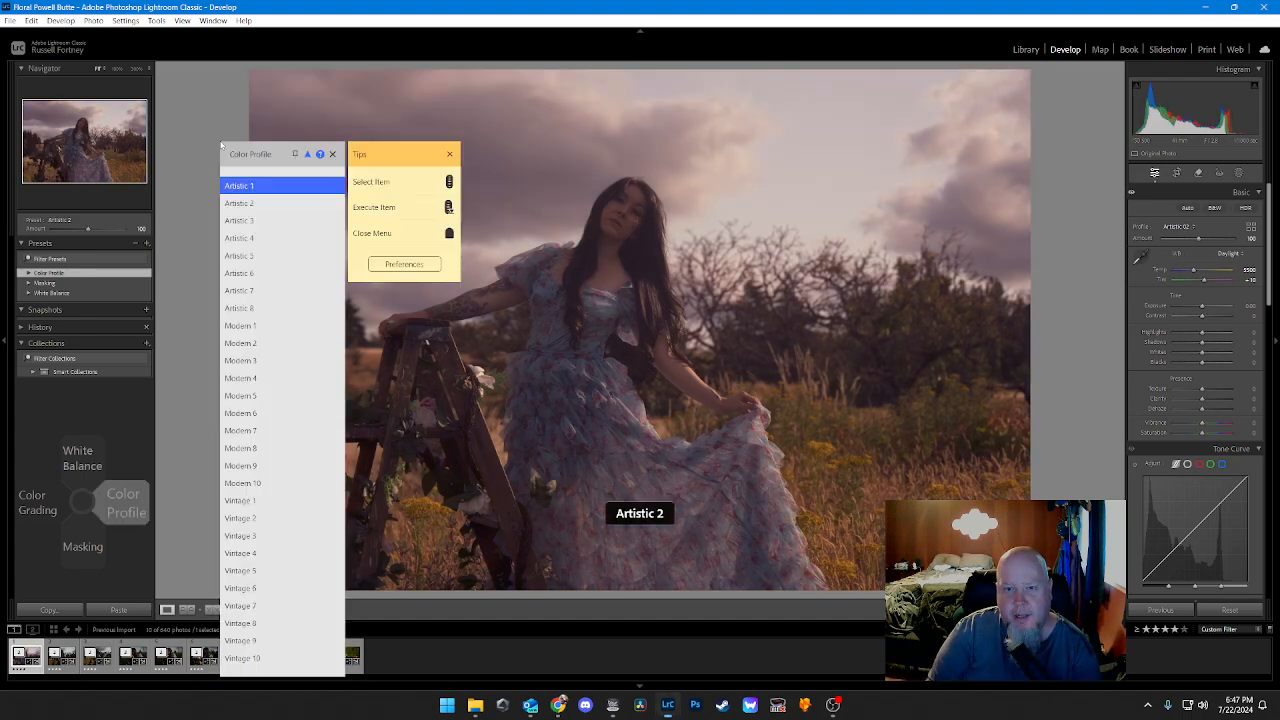
pyautogui.scroll(-2, 221, 145)
pyautogui.middleClick(221, 145)
pyautogui.press('Right')
pyautogui.scroll(-2, 221, 145)
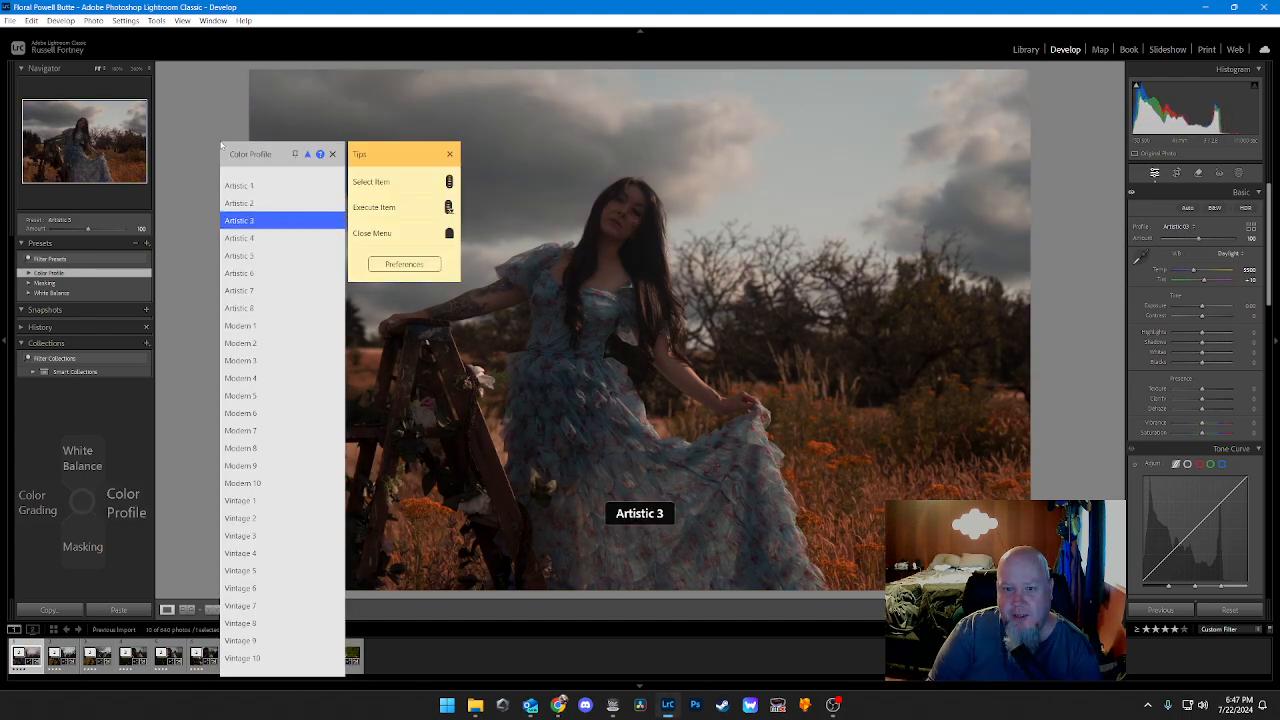
pyautogui.scroll(-1, 221, 145)
pyautogui.middleClick(221, 145)
# Step: Try the Artistic 5 and Artistic 6 color profiles on the photo in turn
pyautogui.press('Right')
pyautogui.scroll(-2, 221, 145)
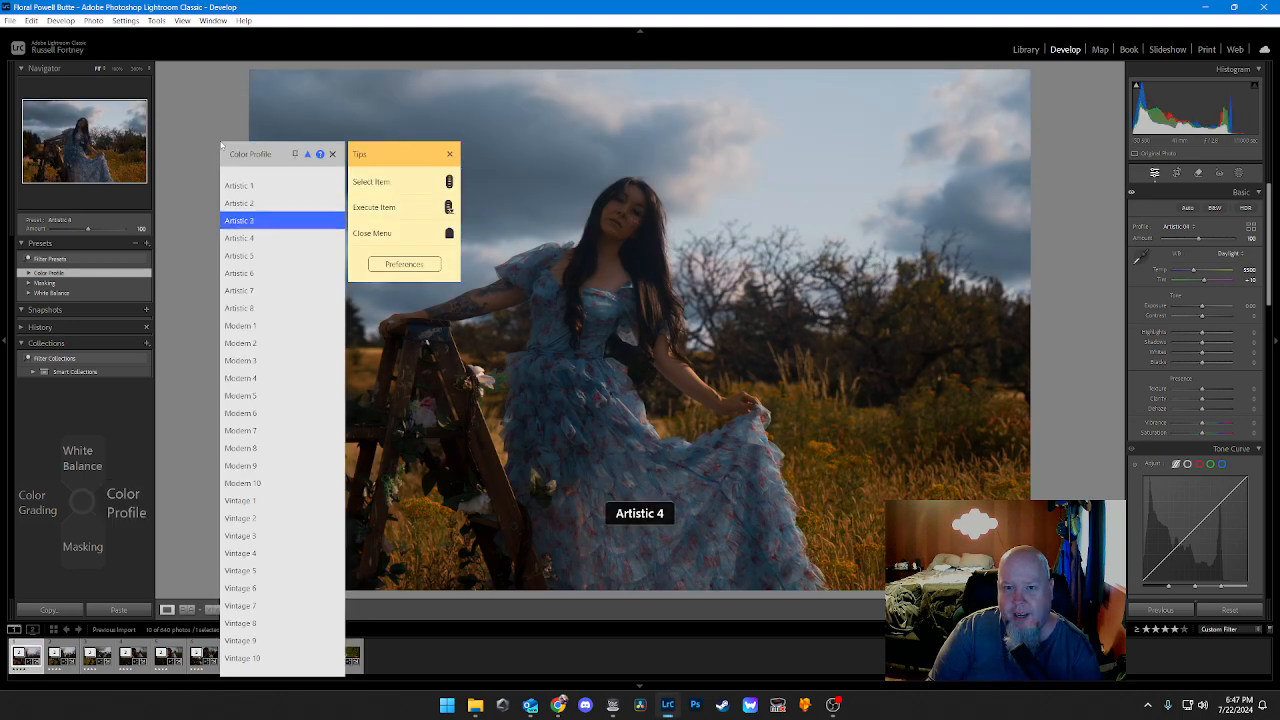
pyautogui.scroll(-1, 221, 145)
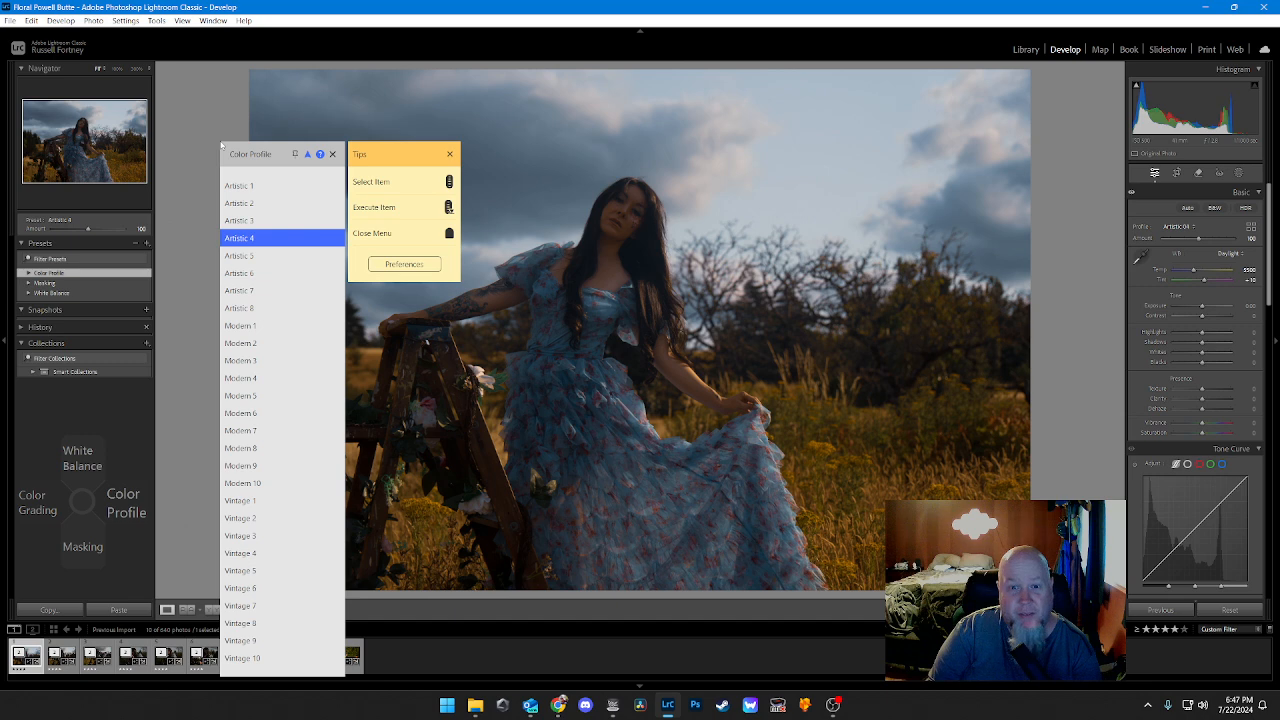
pyautogui.scroll(-2, 221, 145)
pyautogui.scroll(1, 221, 145)
pyautogui.middleClick(221, 145)
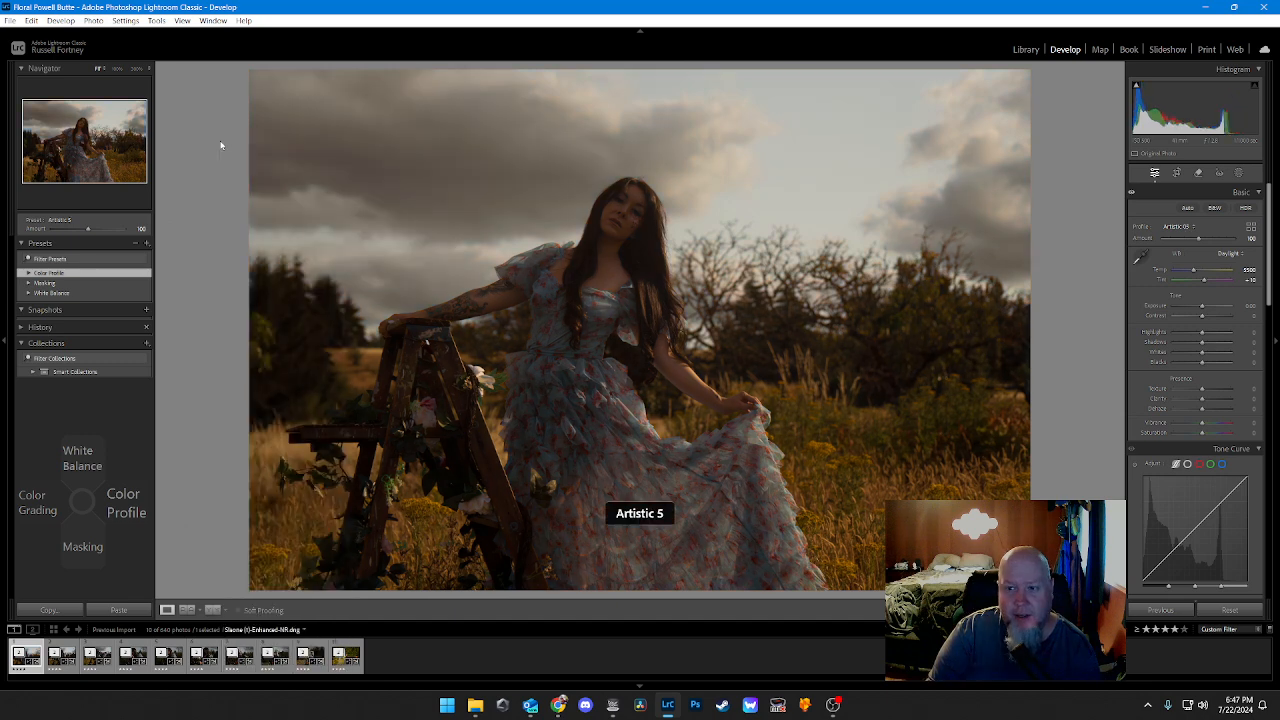
pyautogui.press('Right')
pyautogui.scroll(-3, 221, 145)
pyautogui.middleClick(221, 145)
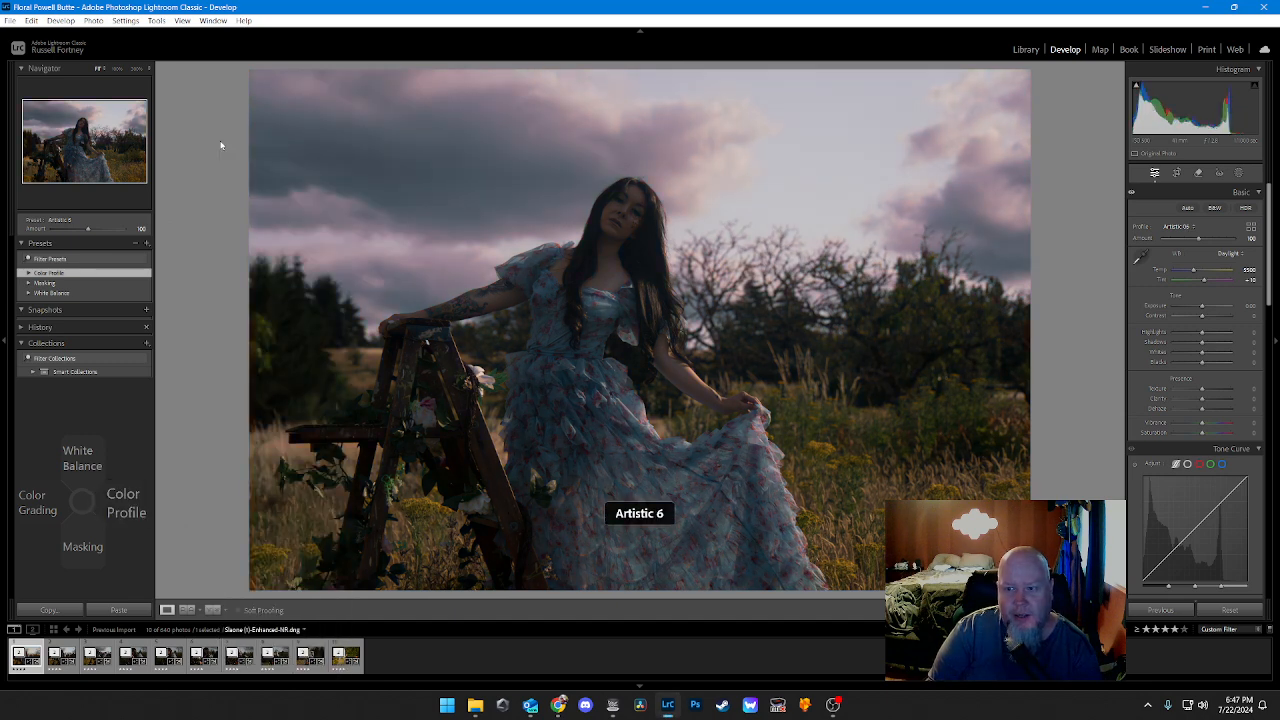
# Step: Compare the Artistic 7 and Artistic 8 color profiles on the photo once more
pyautogui.press('Right')
pyautogui.scroll(-6, 221, 145)
pyautogui.middleClick(221, 145)
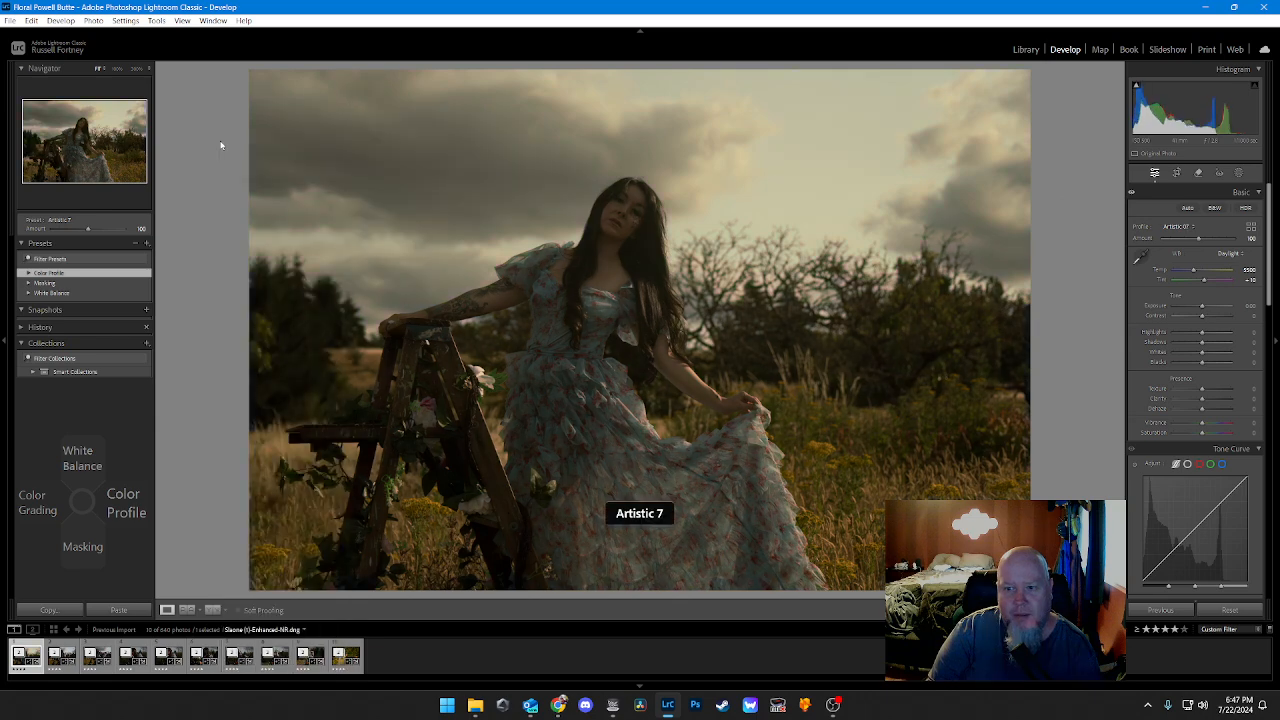
pyautogui.press('Right')
pyautogui.scroll(-7, 221, 145)
pyautogui.middleClick(221, 145)
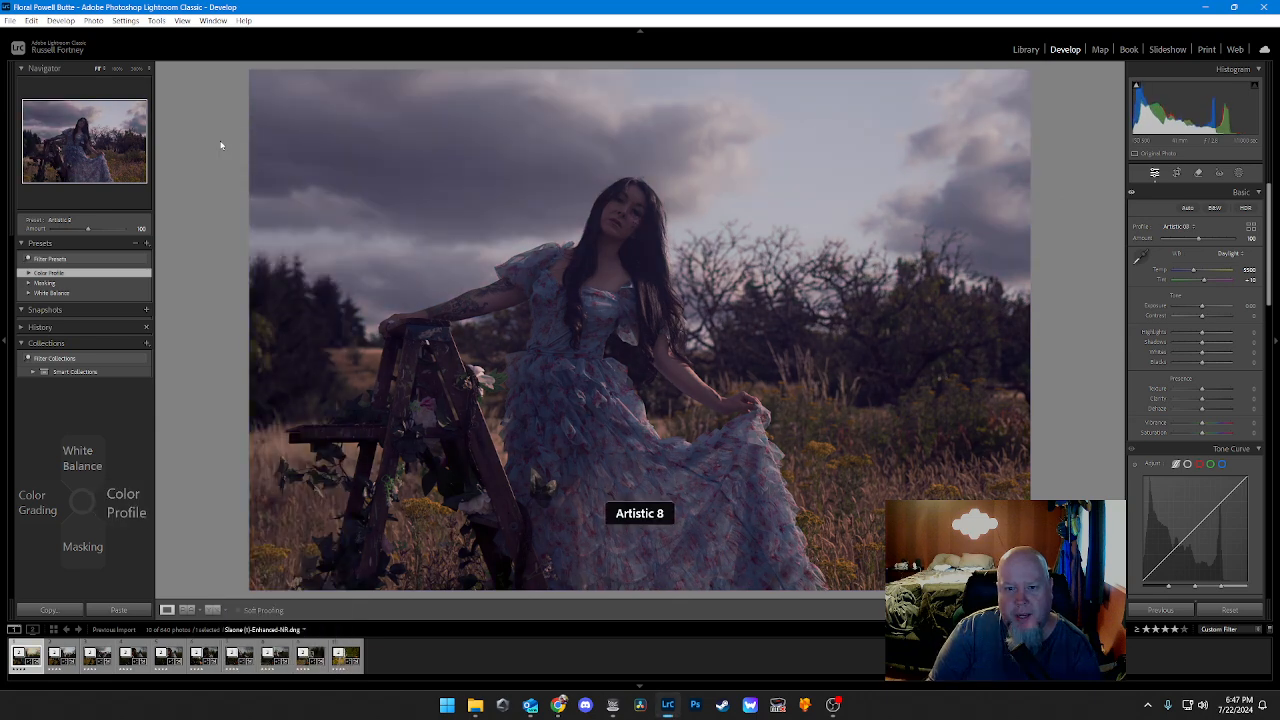
# Step: Apply the Modern 1 color profile to the photo, and replace it with Modern 2
pyautogui.press('Right')
pyautogui.scroll(-8, 221, 145)
pyautogui.middleClick(221, 145)
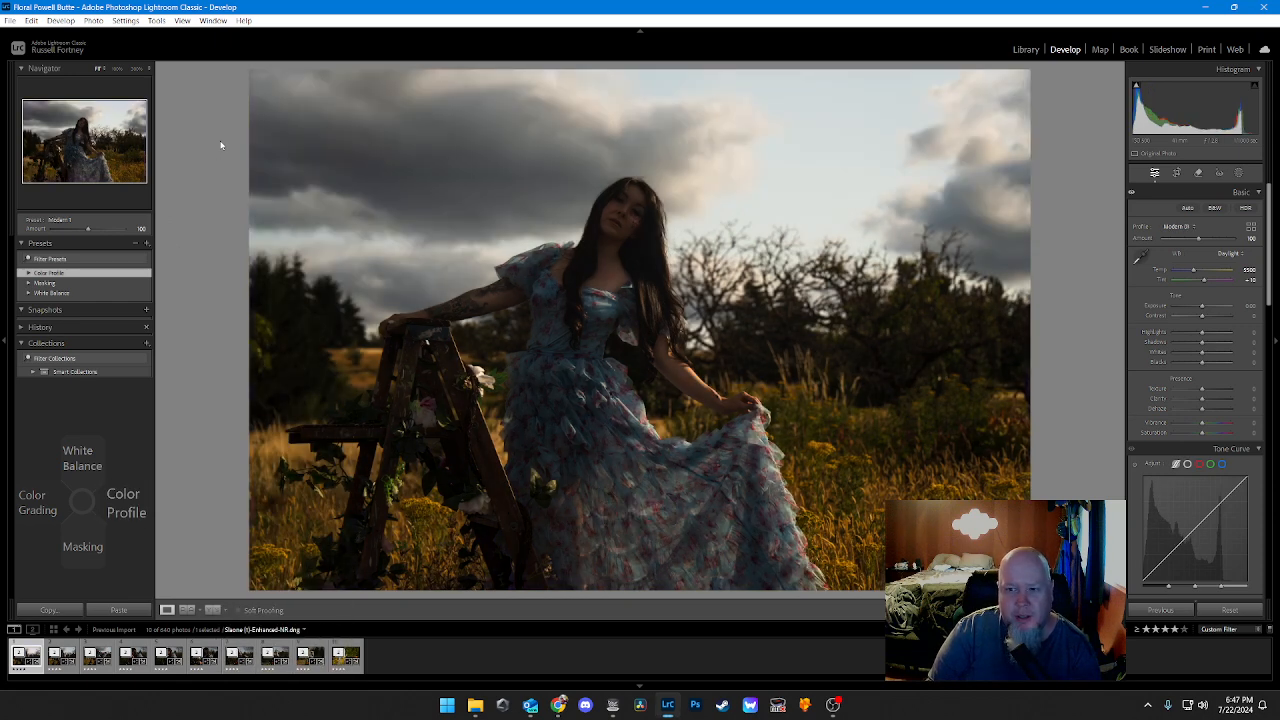
pyautogui.press('Right')
pyautogui.scroll(-9, 221, 145)
pyautogui.middleClick(221, 145)
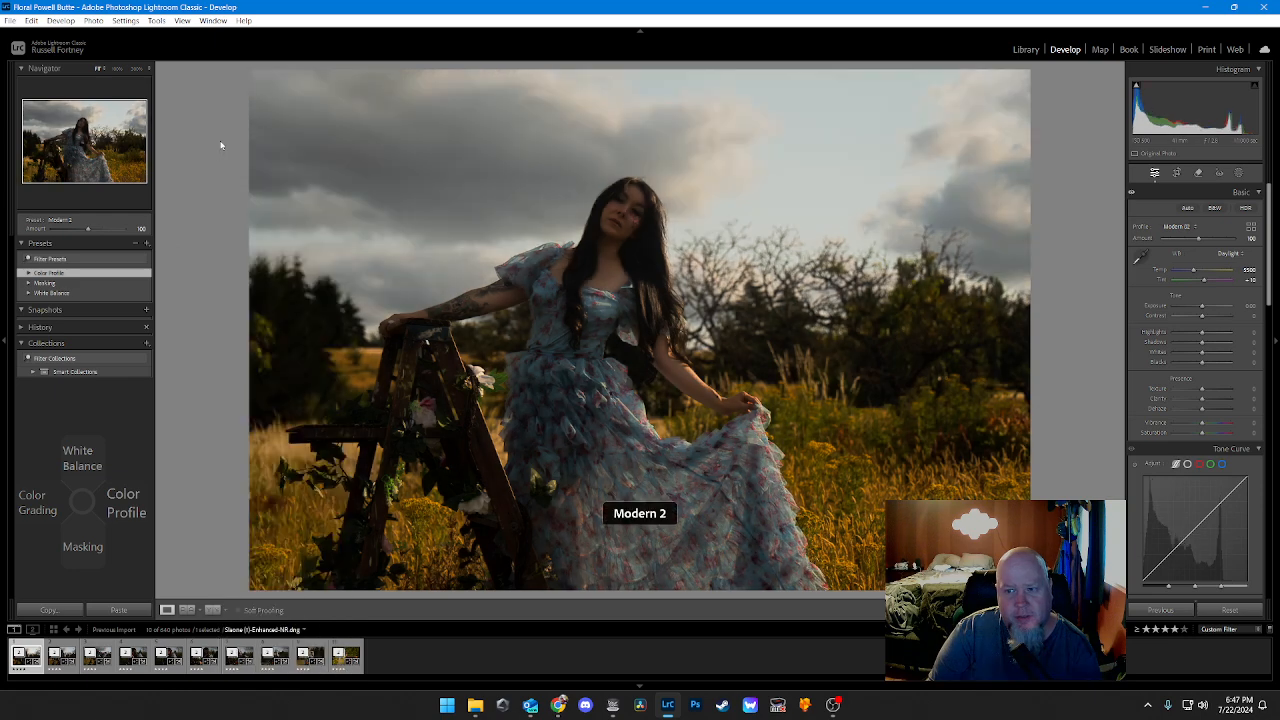
# Step: Apply the Modern 3 color profile to the portrait photo to see its look
pyautogui.press('Right')
pyautogui.scroll(-10, 221, 145)
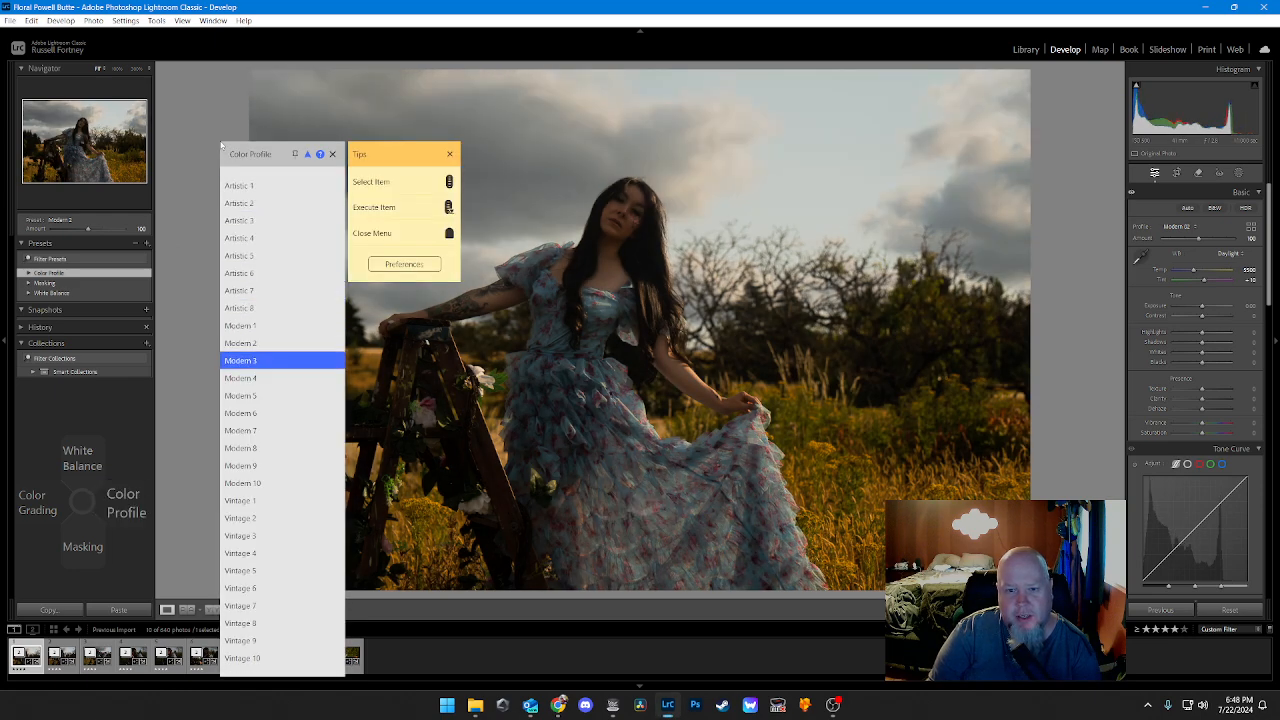
pyautogui.scroll(-1, 221, 145)
pyautogui.scroll(1, 221, 145)
pyautogui.middleClick(221, 145)
# Step: Try the Modern 4 color profile on the portrait photo, and then the Modern 5 profile
pyautogui.press('Right')
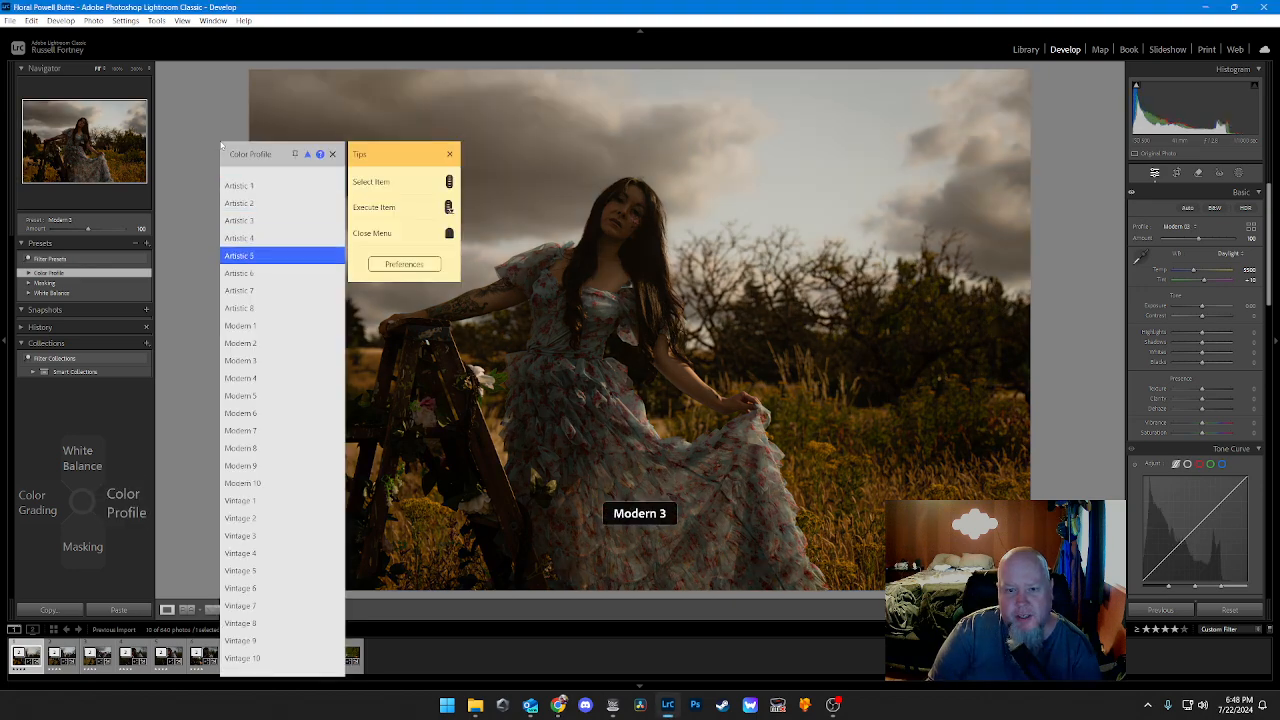
pyautogui.scroll(-7, 221, 145)
pyautogui.middleClick(221, 145)
pyautogui.press('Right')
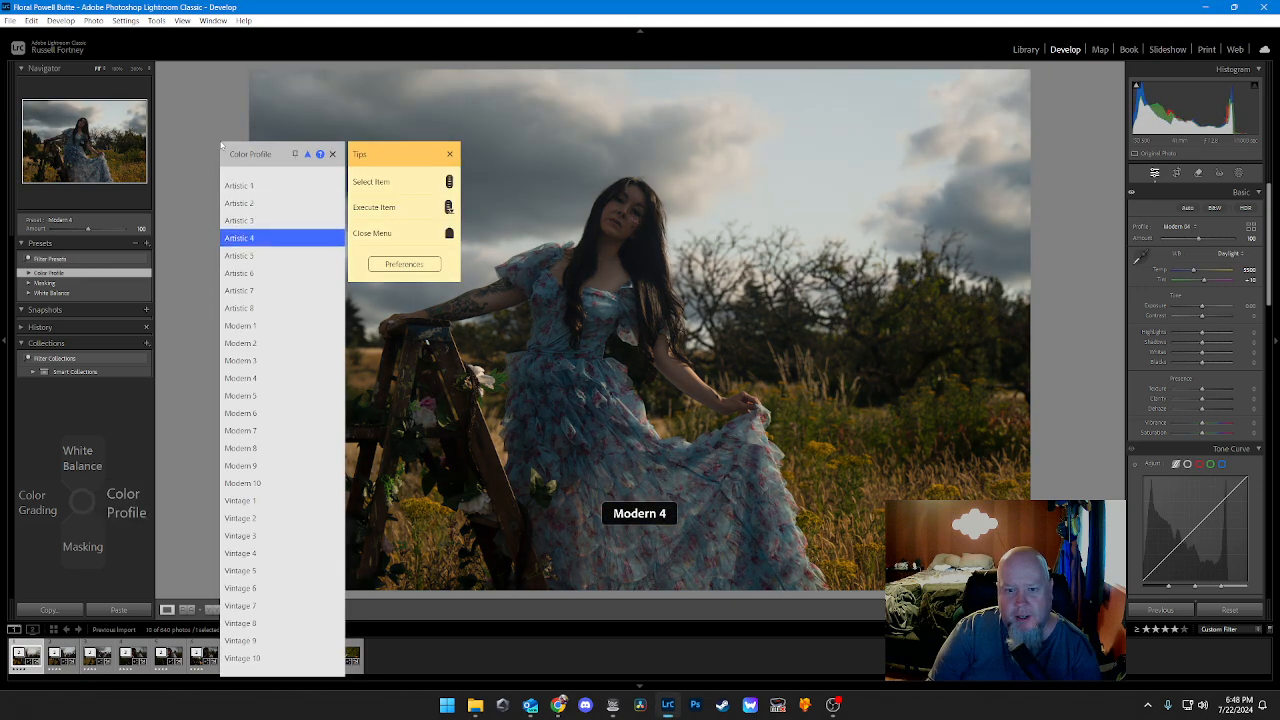
pyautogui.scroll(-9, 221, 145)
# Step: Apply the Modern 6 color profile to the portrait photo to see its look
pyautogui.press('Right')
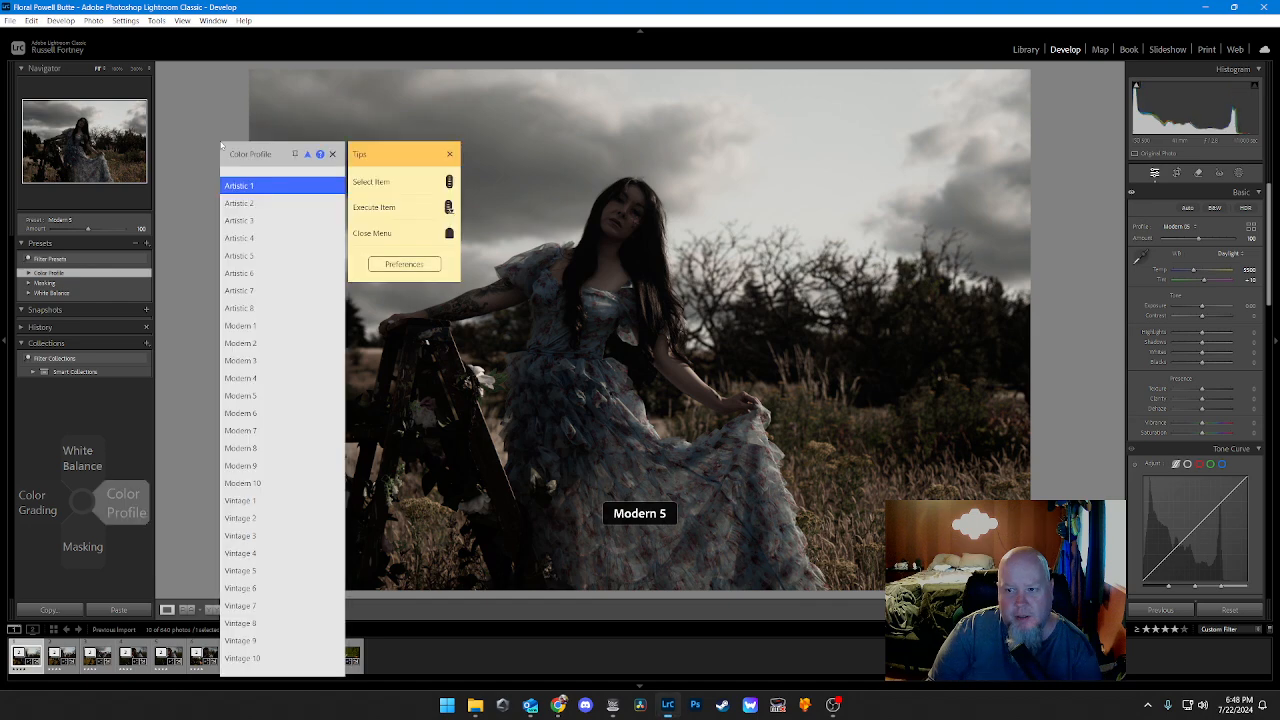
pyautogui.press('Down')
pyautogui.press('Down')
pyautogui.press('Down')
pyautogui.press('Down')
pyautogui.press('Down')
pyautogui.press('Down')
pyautogui.press('Down')
pyautogui.press('Down')
pyautogui.press('Down')
pyautogui.press('Down')
pyautogui.press('Down')
pyautogui.press('Down')
pyautogui.press('Down')
pyautogui.press('Return')
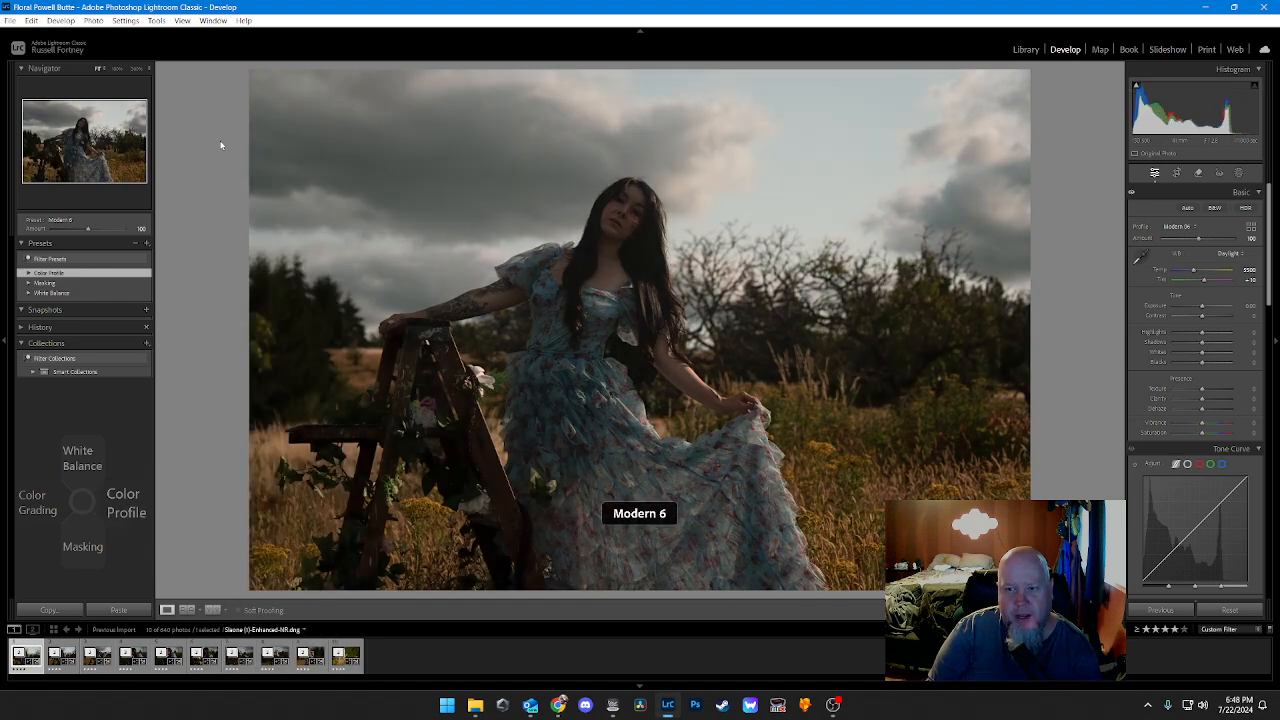
# Step: Apply the Modern 7 color profile to the portrait photo to see its look
pyautogui.press('Right')
pyautogui.press('Down')
pyautogui.press('Down')
pyautogui.press('Down')
pyautogui.press('Down')
pyautogui.press('Down')
pyautogui.press('Down')
pyautogui.press('Down')
pyautogui.press('Down')
pyautogui.press('Down')
pyautogui.press('Down')
pyautogui.press('Down')
pyautogui.press('Down')
pyautogui.press('Down')
pyautogui.press('Down')
pyautogui.press('Down')
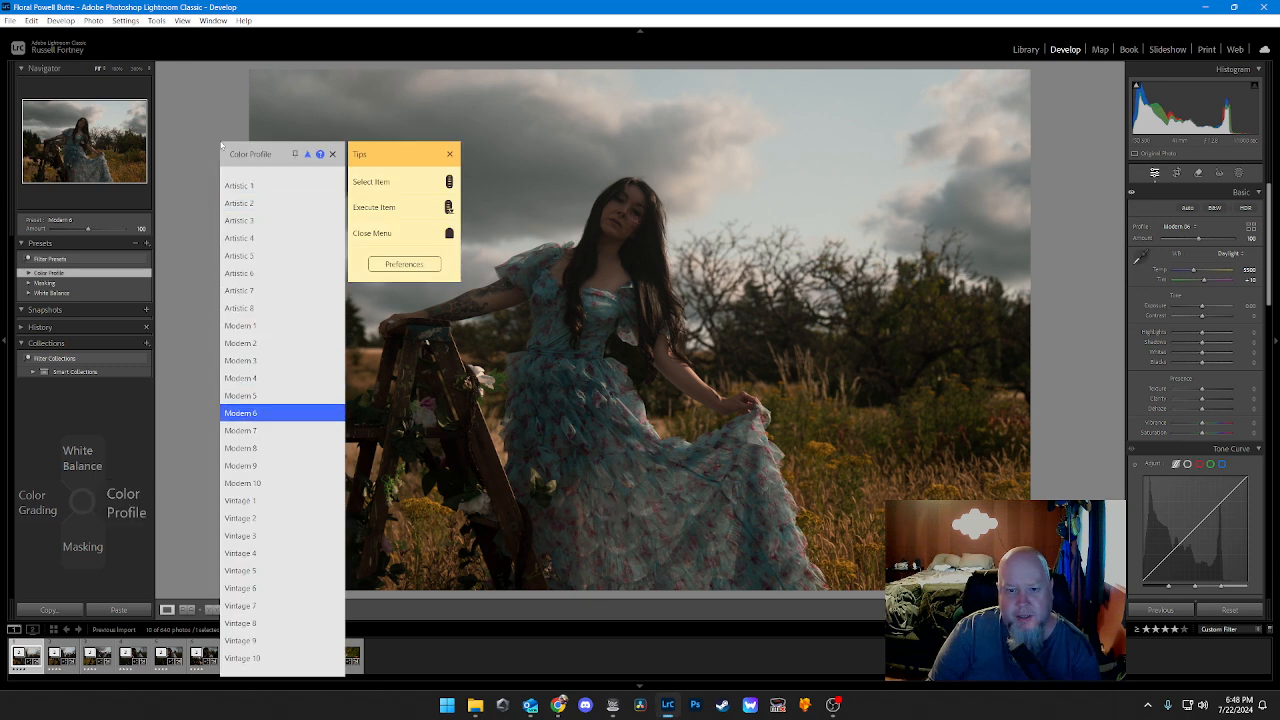
pyautogui.press('Up')
pyautogui.press('Return')
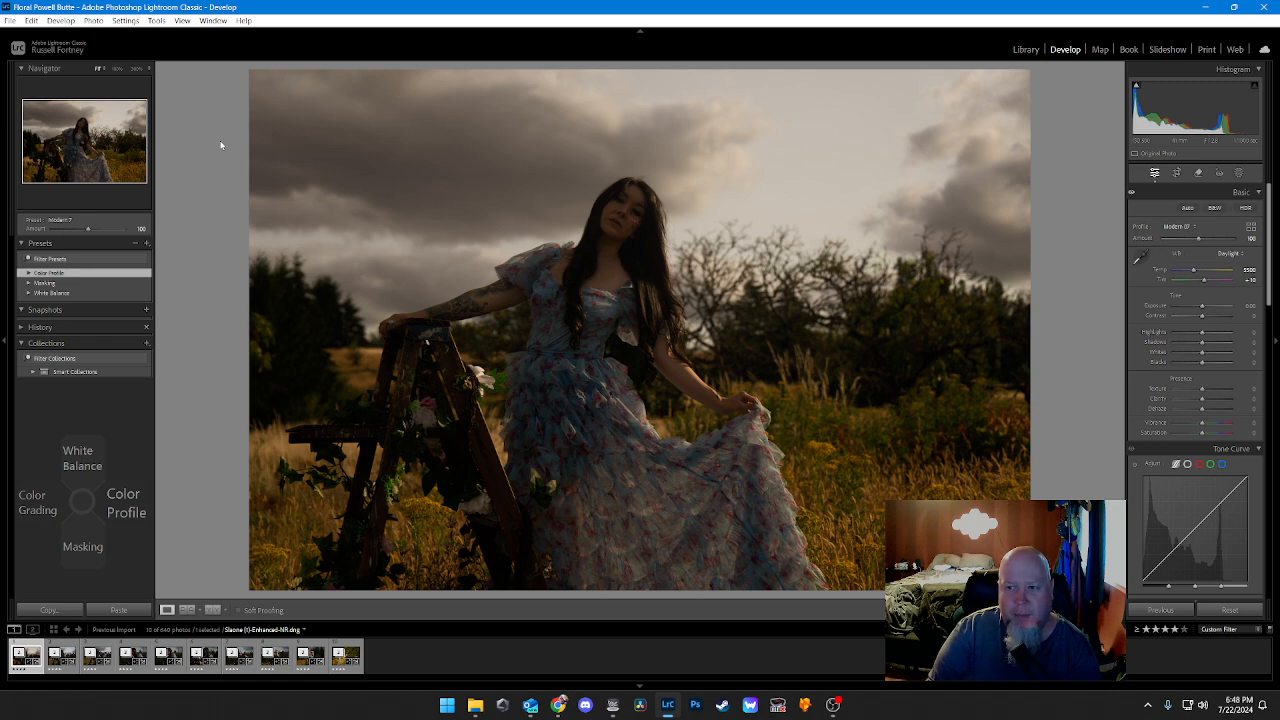
# Step: Apply the Modern 8 color profile to the portrait photo to see its look
pyautogui.press('Right')
pyautogui.press('Down')
pyautogui.press('Down')
pyautogui.press('Down')
pyautogui.press('Down')
pyautogui.press('Down')
pyautogui.press('Down')
pyautogui.press('Down')
pyautogui.press('Down')
pyautogui.press('Down')
pyautogui.press('Down')
pyautogui.press('Down')
pyautogui.press('Down')
pyautogui.press('Down')
pyautogui.press('Down')
pyautogui.press('Down')
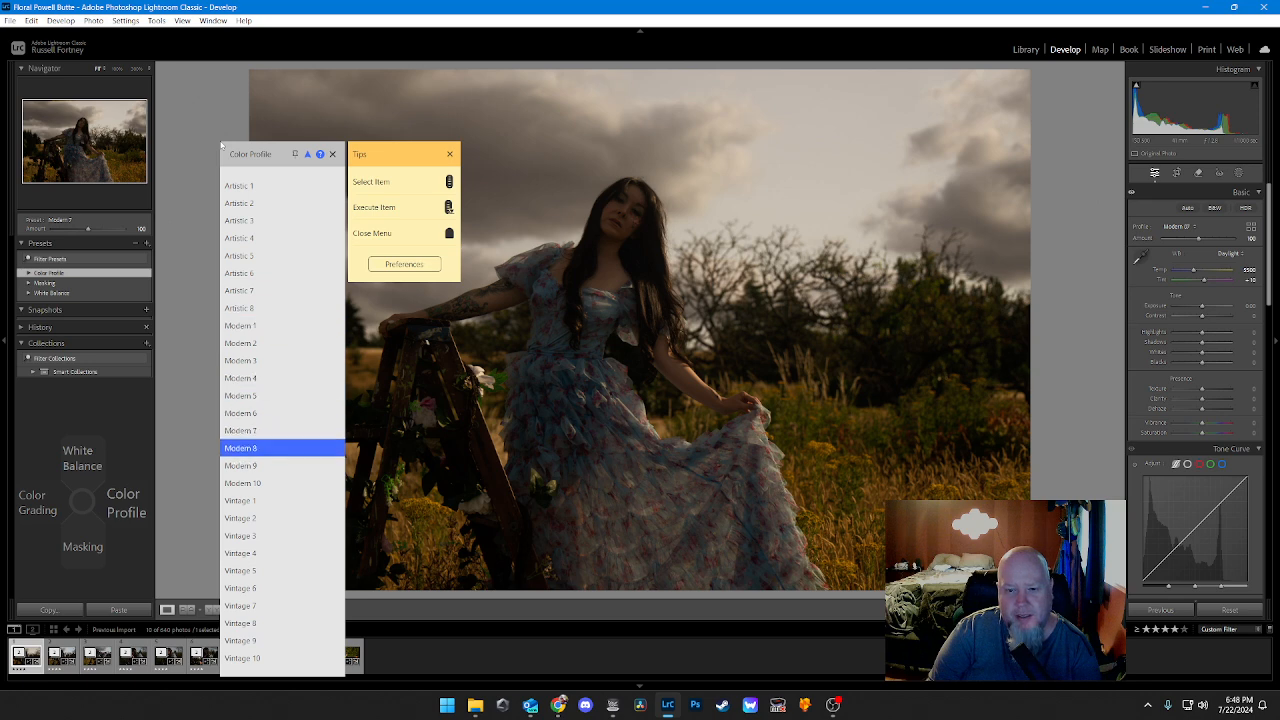
pyautogui.press('Return')
# Step: Apply the Modern 9 color profile to the portrait photo to see its look
pyautogui.press('Right')
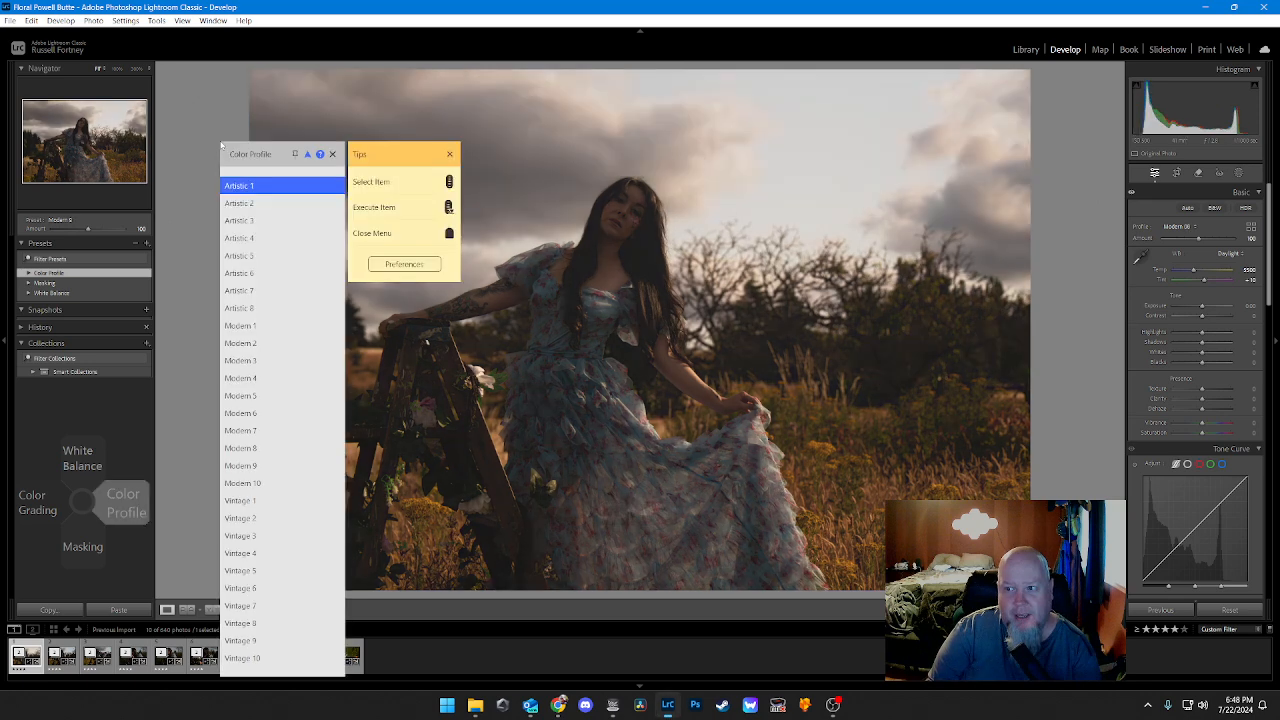
pyautogui.press('Down')
pyautogui.press('Down')
pyautogui.press('Down')
pyautogui.press('Down')
pyautogui.press('Down')
pyautogui.press('Down')
pyautogui.press('Down')
pyautogui.press('Down')
pyautogui.press('Down')
pyautogui.press('Down')
pyautogui.press('Down')
pyautogui.press('Down')
pyautogui.press('Down')
pyautogui.press('Down')
pyautogui.press('Down')
pyautogui.press('Down')
pyautogui.press('Return')
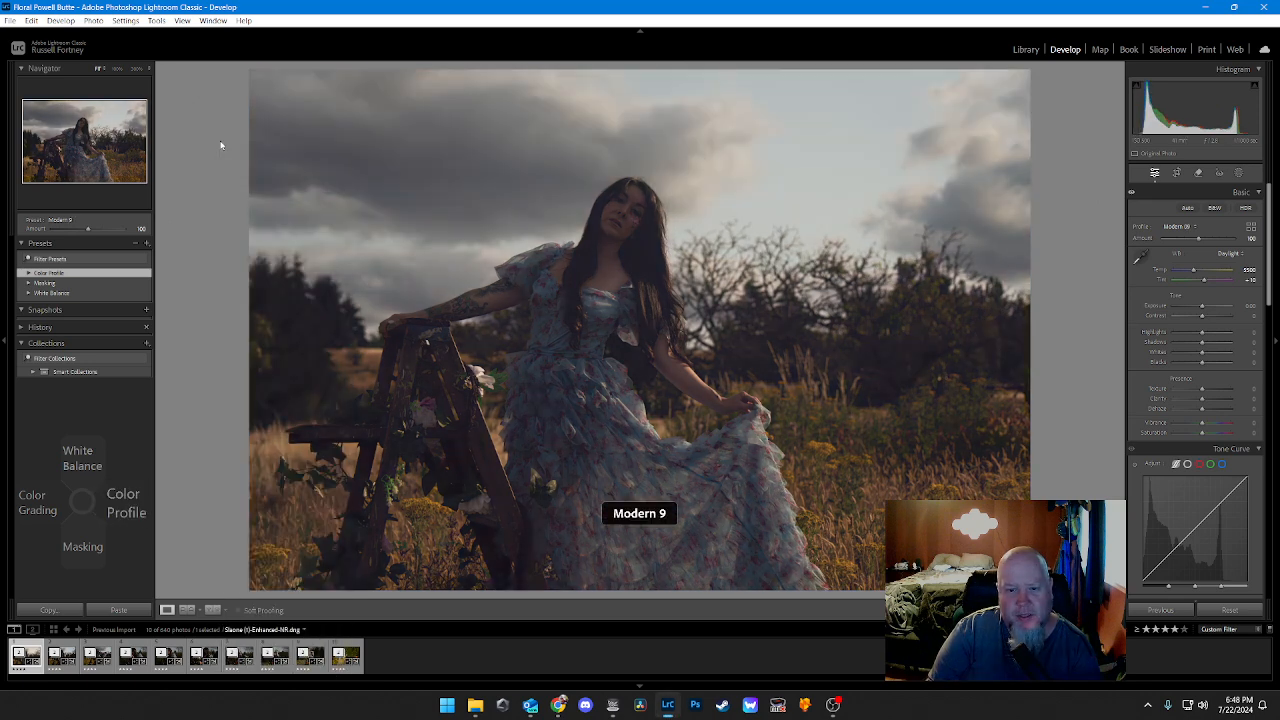
# Step: Apply the Modern 10 color profile to the portrait photo to see its look
pyautogui.press('Right')
pyautogui.press('Down')
pyautogui.press('Down')
pyautogui.press('Down')
pyautogui.press('Down')
pyautogui.press('Down')
pyautogui.press('Down')
pyautogui.press('Down')
pyautogui.press('Down')
pyautogui.press('Down')
pyautogui.press('Down')
pyautogui.press('Down')
pyautogui.press('Down')
pyautogui.press('Down')
pyautogui.press('Down')
pyautogui.press('Down')
pyautogui.press('Down')
pyautogui.press('Down')
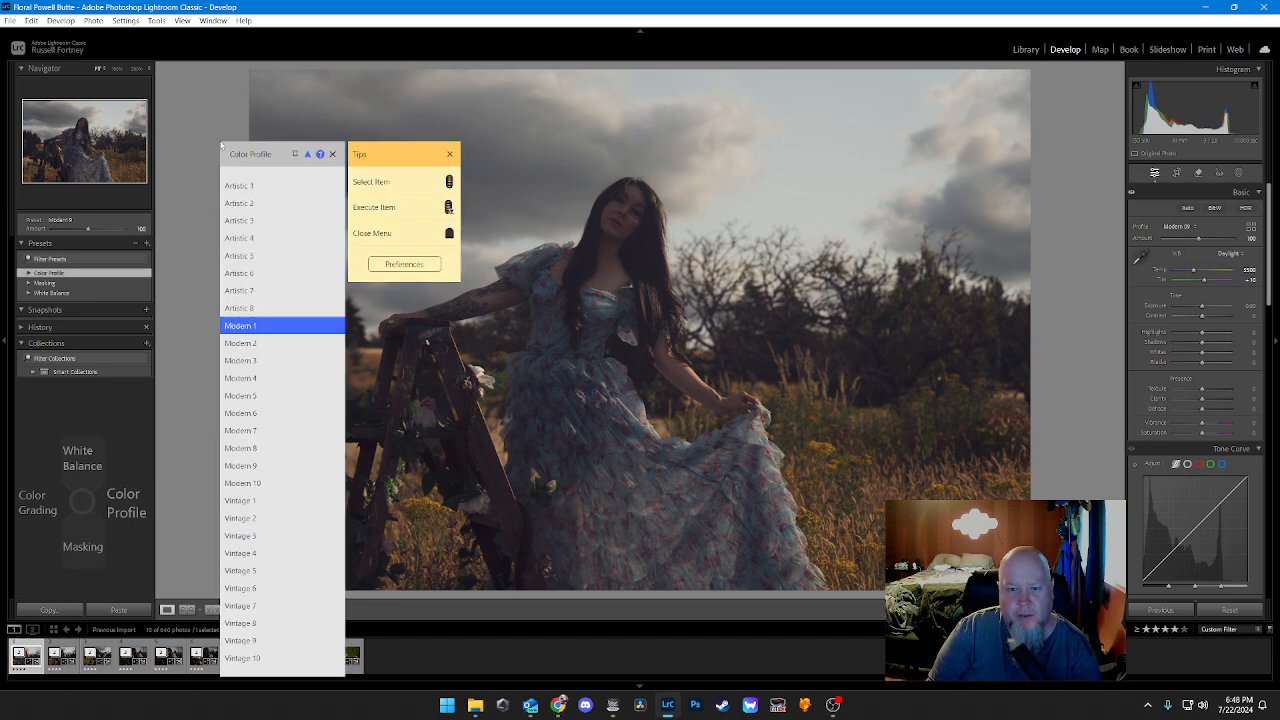
pyautogui.press('Return')
# Step: Apply the Vintage 1 color profile to the portrait photo to see its look
pyautogui.press('Right')
pyautogui.press('Down')
pyautogui.press('Down')
pyautogui.press('Down')
pyautogui.press('Down')
pyautogui.press('Down')
pyautogui.press('Down')
pyautogui.press('Down')
pyautogui.press('Down')
pyautogui.press('Down')
pyautogui.press('Down')
pyautogui.press('Down')
pyautogui.press('Down')
pyautogui.press('Down')
pyautogui.press('Down')
pyautogui.press('Down')
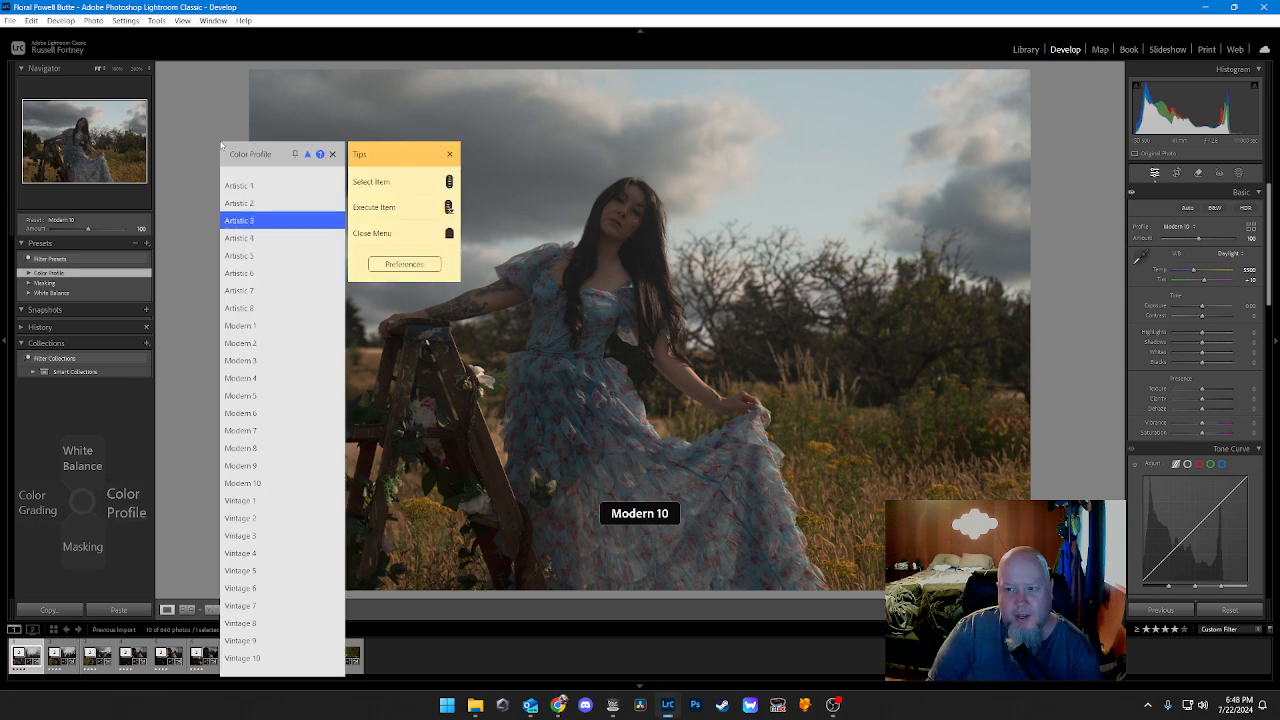
pyautogui.press('Down')
pyautogui.press('Down')
pyautogui.press('Down')
pyautogui.press('Down')
pyautogui.press('Down')
pyautogui.press('Down')
pyautogui.press('Down')
pyautogui.press('Down')
pyautogui.press('Down')
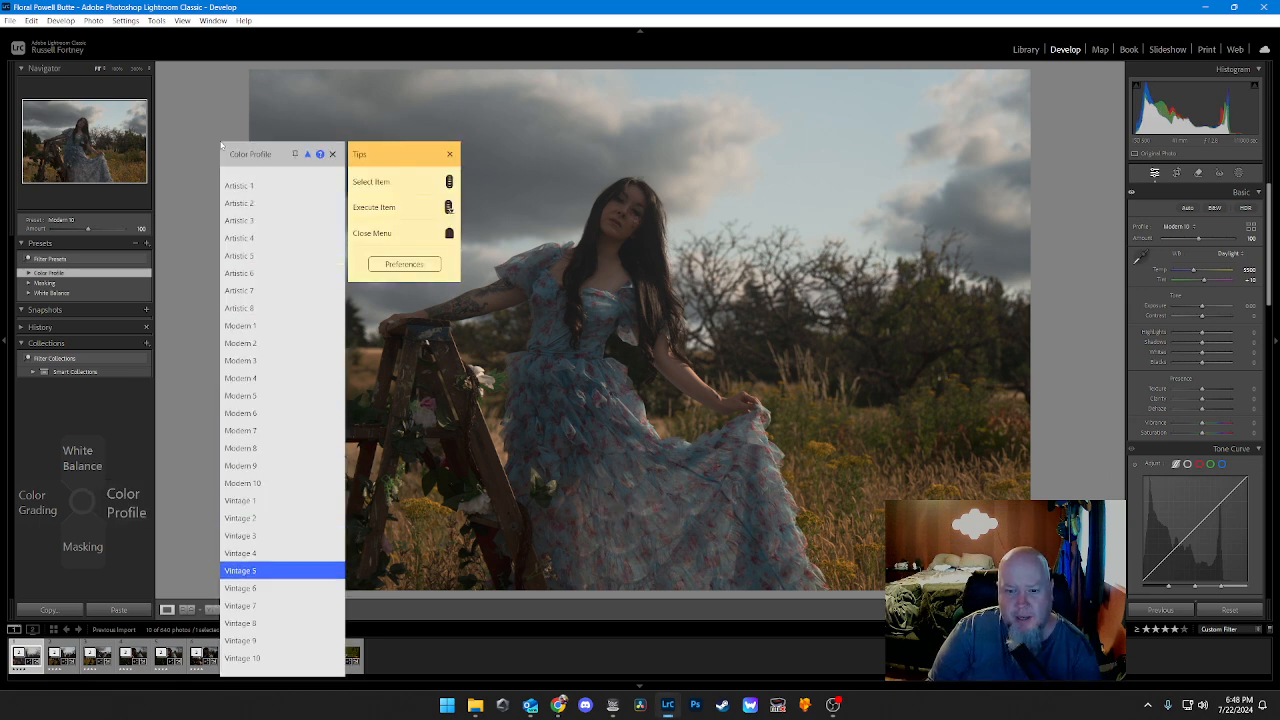
pyautogui.press('Up')
pyautogui.press('Up')
pyautogui.press('Up')
pyautogui.press('Up')
pyautogui.press('Up')
pyautogui.press('Up')
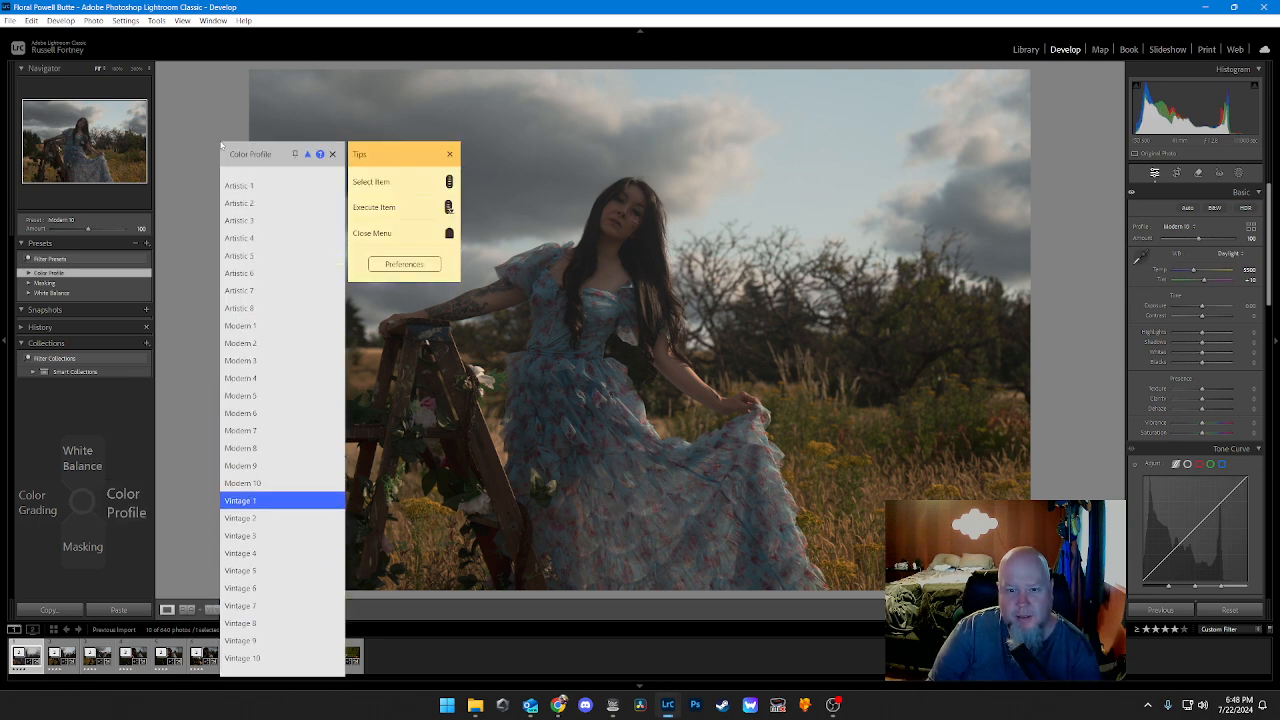
pyautogui.press('Return')
# Step: Apply the Vintage 2 color profile to the portrait photo to see its look
pyautogui.press('Right')
pyautogui.press('Down')
pyautogui.press('Down')
pyautogui.press('Down')
pyautogui.press('Down')
pyautogui.press('Down')
pyautogui.press('Down')
pyautogui.press('Down')
pyautogui.press('Down')
pyautogui.press('Down')
pyautogui.press('Down')
pyautogui.press('Down')
pyautogui.press('Down')
pyautogui.press('Down')
pyautogui.press('Down')
pyautogui.press('Down')
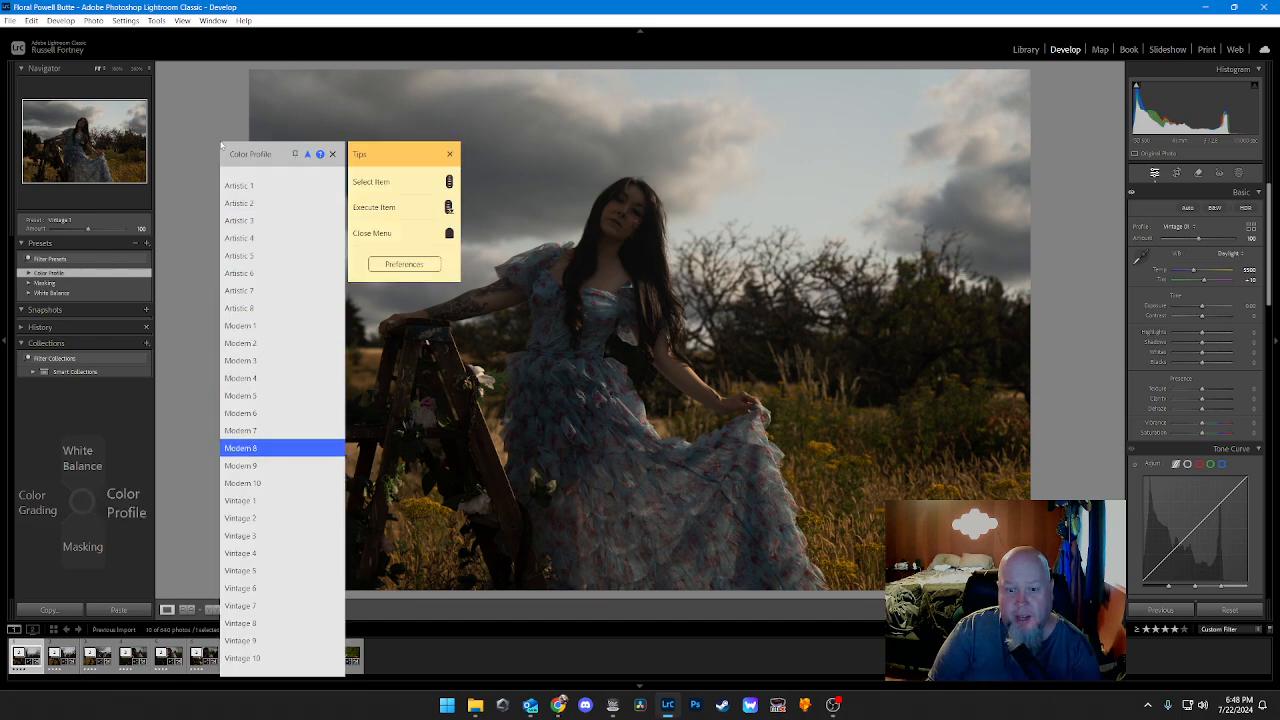
pyautogui.press('Down')
pyautogui.press('Down')
pyautogui.press('Down')
pyautogui.press('Down')
pyautogui.press('Down')
pyautogui.press('Up')
pyautogui.press('Return')
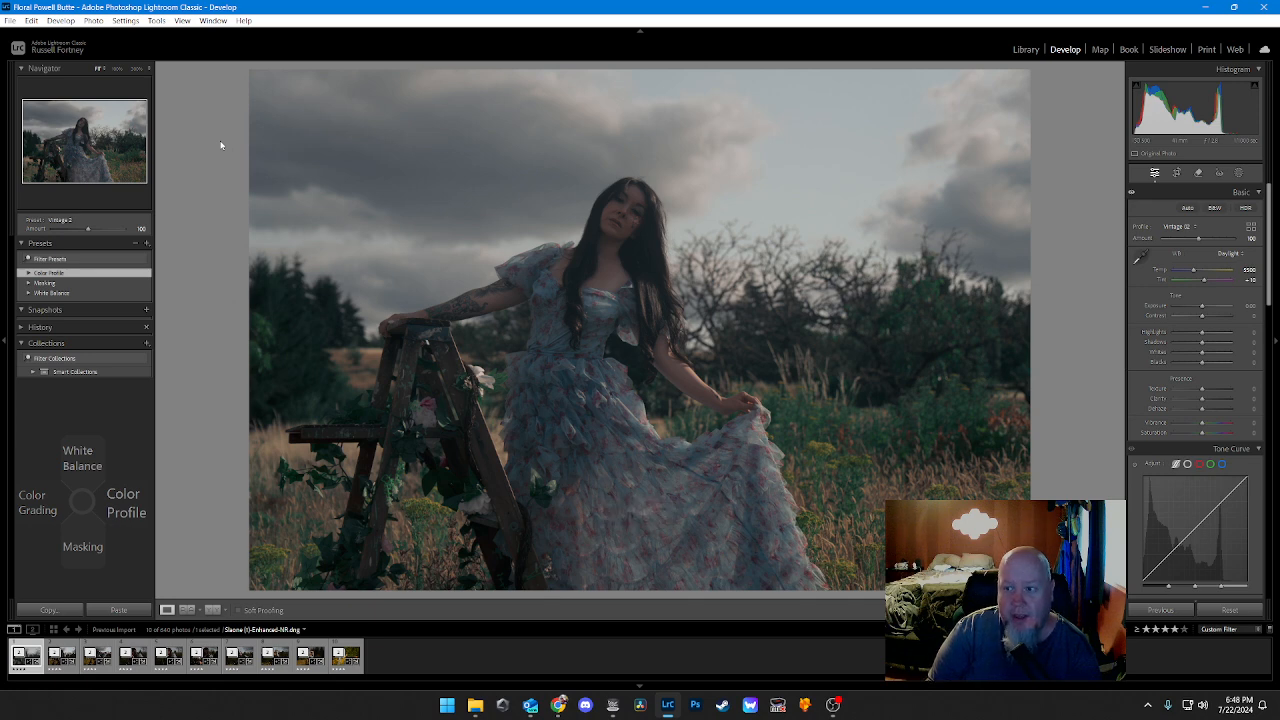
# Step: Apply the Vintage 2 color profile to the portrait photo once more
pyautogui.press('Right')
pyautogui.press('Down')
pyautogui.press('Down')
pyautogui.press('Down')
pyautogui.press('Down')
pyautogui.press('Down')
pyautogui.press('Down')
pyautogui.press('Down')
pyautogui.press('Down')
pyautogui.press('Down')
pyautogui.press('Down')
pyautogui.press('Down')
pyautogui.press('Down')
pyautogui.press('Down')
pyautogui.press('Down')
pyautogui.press('Down')
pyautogui.press('Down')
pyautogui.press('Down')
pyautogui.press('Down')
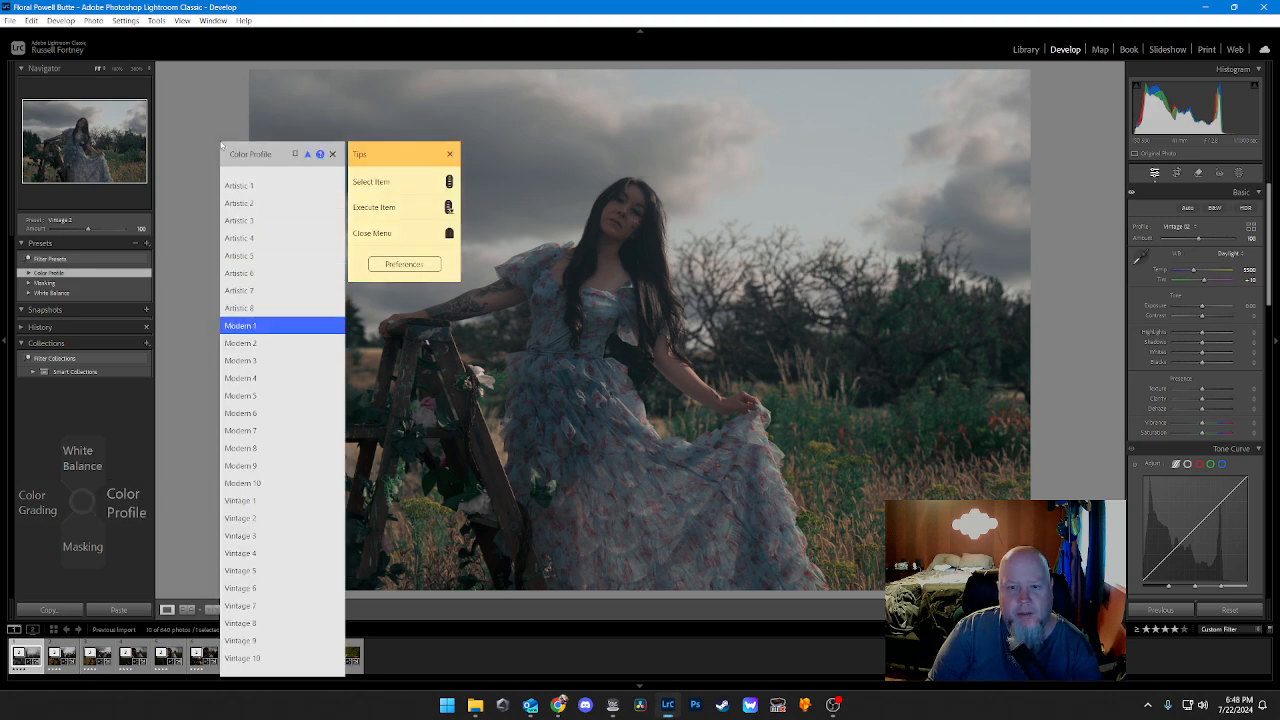
pyautogui.press('Down')
pyautogui.press('Return')
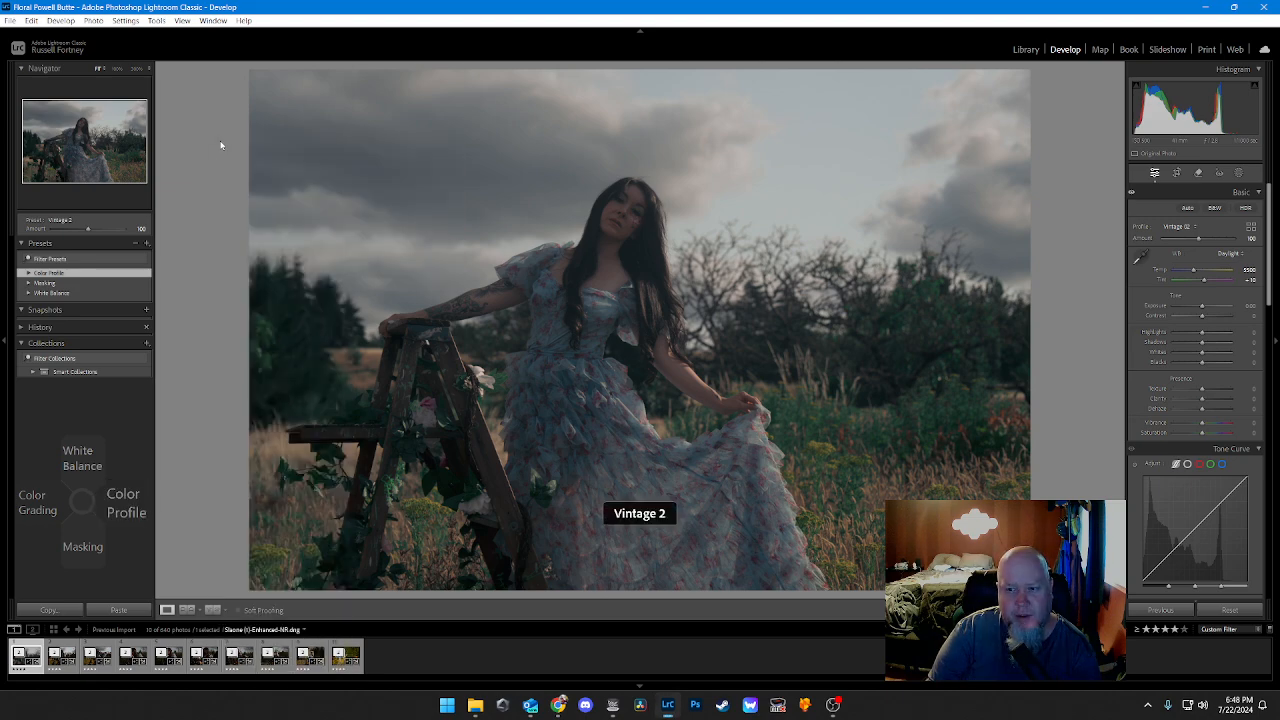
# Step: Switch the portrait photo back to the Modern 9 color profile
pyautogui.press('Right')
pyautogui.press('Down')
pyautogui.press('Down')
pyautogui.press('Down')
pyautogui.press('Down')
pyautogui.press('Down')
pyautogui.press('Down')
pyautogui.press('Down')
pyautogui.press('Down')
pyautogui.press('Down')
pyautogui.press('Down')
pyautogui.press('Down')
pyautogui.press('Down')
pyautogui.press('Down')
pyautogui.press('Down')
pyautogui.press('Down')
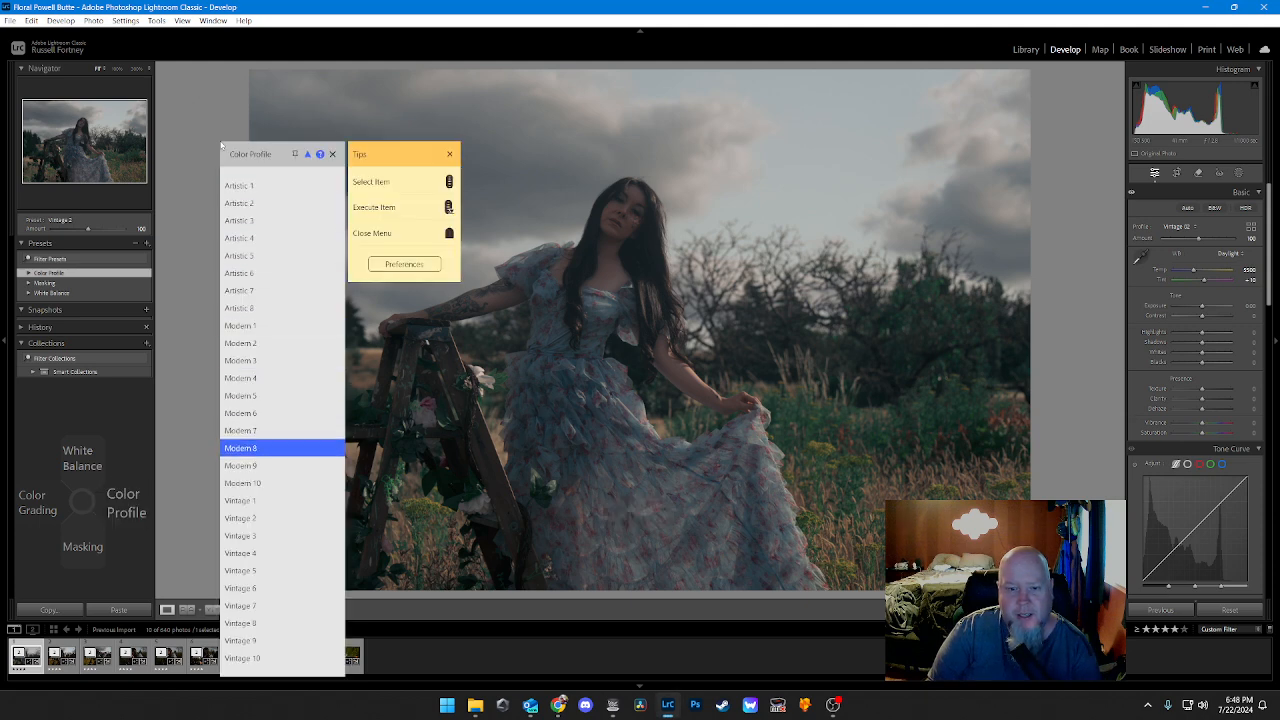
pyautogui.press('Return')
# Step: Apply the Vintage 3 color profile to the portrait photo to see its look
pyautogui.press('Right')
pyautogui.press('Down')
pyautogui.press('Down')
pyautogui.press('Down')
pyautogui.press('Down')
pyautogui.press('Down')
pyautogui.press('Down')
pyautogui.press('Down')
pyautogui.press('Down')
pyautogui.press('Down')
pyautogui.press('Down')
pyautogui.press('Down')
pyautogui.press('Down')
pyautogui.press('Down')
pyautogui.press('Down')
pyautogui.press('Down')
pyautogui.press('Down')
pyautogui.press('Down')
pyautogui.press('Down')
pyautogui.press('Down')
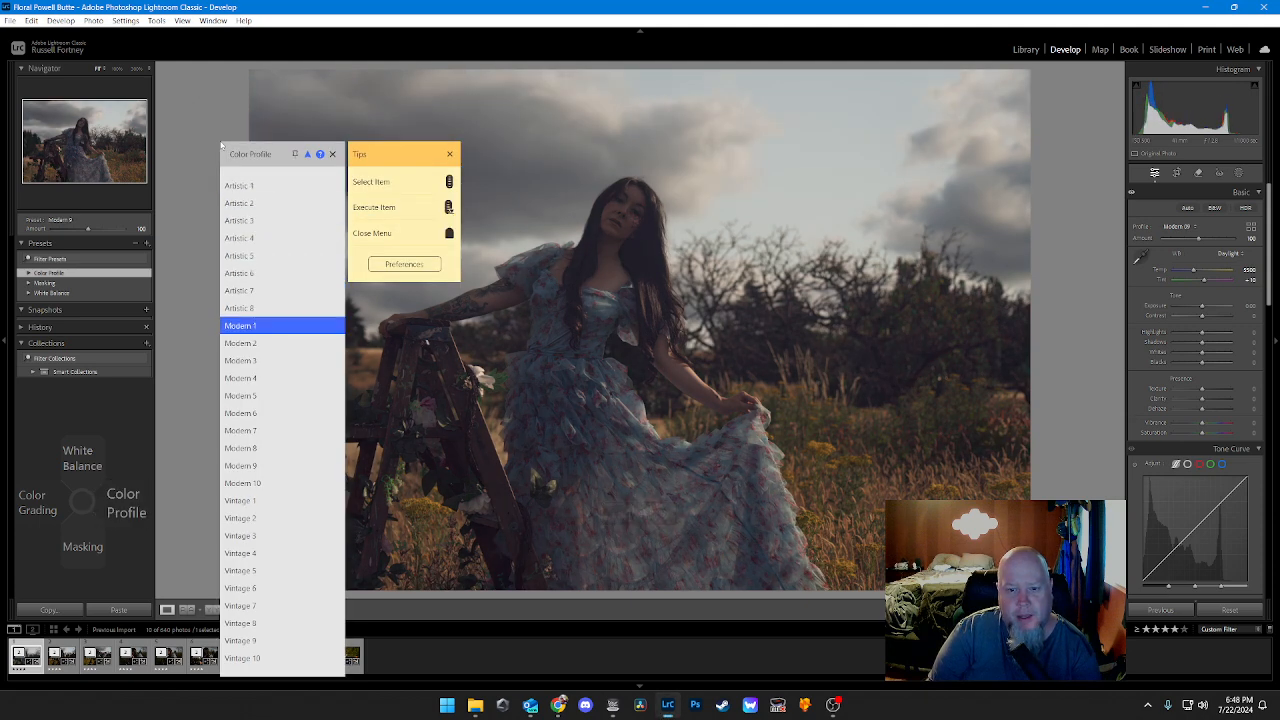
pyautogui.press('Down')
pyautogui.press('Return')
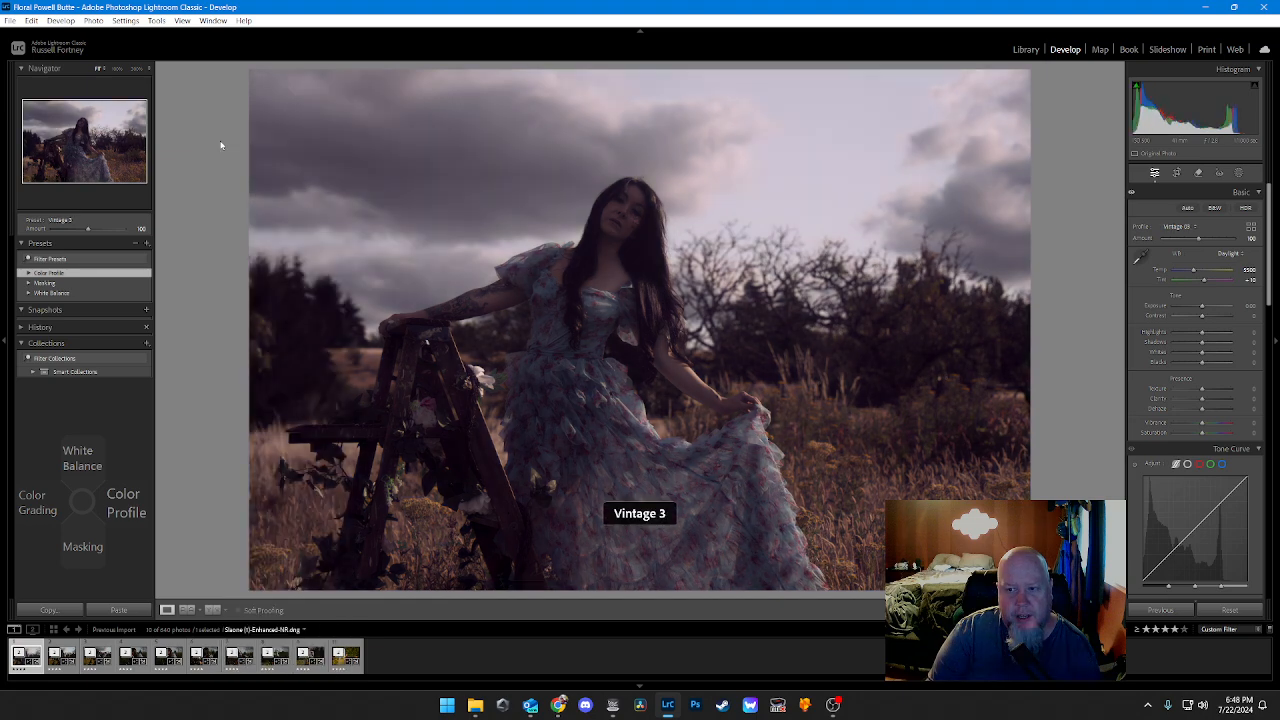
# Step: Apply the Vintage 4 color profile to the portrait photo to see its look
pyautogui.press('Right')
pyautogui.press('Down')
pyautogui.press('Down')
pyautogui.press('Down')
pyautogui.press('Down')
pyautogui.press('Down')
pyautogui.press('Down')
pyautogui.press('Down')
pyautogui.press('Down')
pyautogui.press('Down')
# Step: Apply the Vintage 5 color profile to the portrait photo to see its look
pyautogui.press('Down')
pyautogui.press('Down')
pyautogui.press('Down')
pyautogui.press('Down')
pyautogui.press('Down')
pyautogui.press('Down')
pyautogui.press('Down')
pyautogui.press('Down')
pyautogui.press('Down')
pyautogui.press('Down')
pyautogui.press('Down')
pyautogui.press('Down')
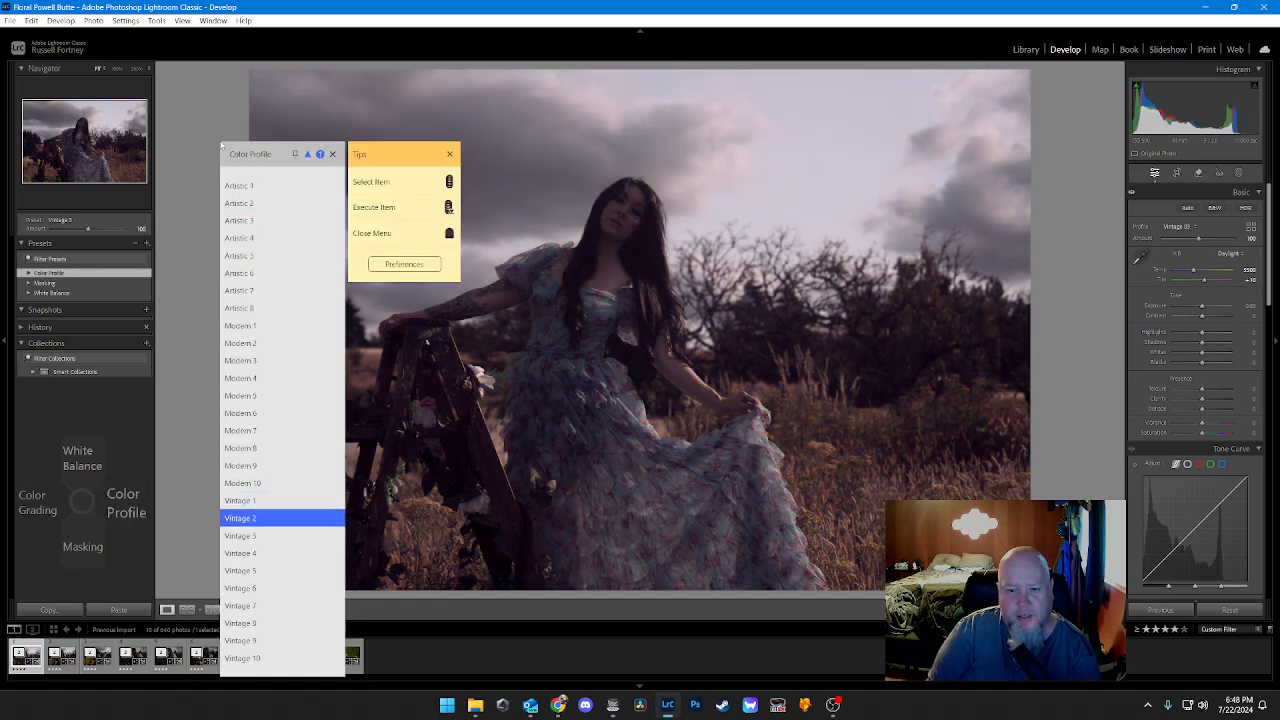
pyautogui.press('Return')
pyautogui.press('Right')
pyautogui.press('Down')
pyautogui.press('Down')
pyautogui.press('Down')
pyautogui.press('Down')
pyautogui.press('Down')
pyautogui.press('Down')
pyautogui.press('Down')
pyautogui.press('Down')
pyautogui.press('Down')
pyautogui.press('Down')
pyautogui.press('Down')
pyautogui.press('Down')
pyautogui.press('Down')
pyautogui.press('Down')
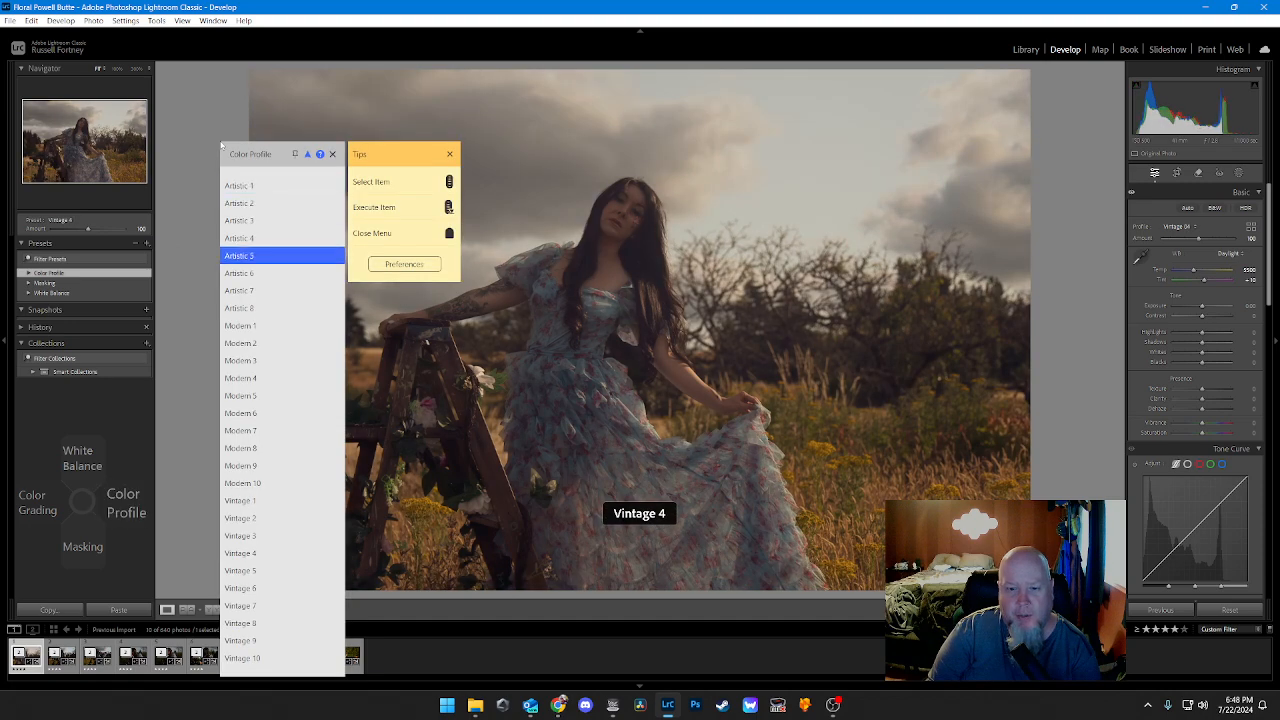
# Step: Apply the Vintage 6 color profile to the portrait photo to see its look
pyautogui.press('Down')
pyautogui.press('Down')
pyautogui.press('Down')
pyautogui.press('Down')
pyautogui.press('Down')
pyautogui.press('Down')
pyautogui.press('Down')
pyautogui.press('Down')
pyautogui.press('Down')
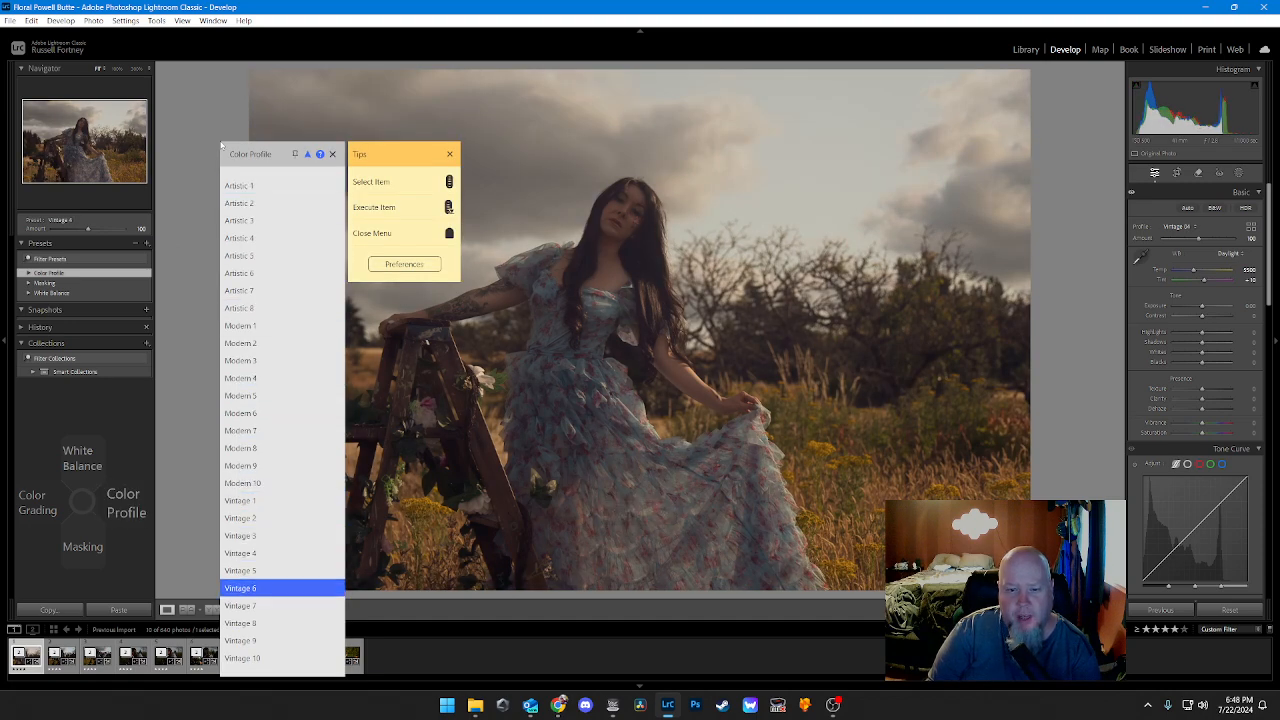
pyautogui.press('Up')
pyautogui.press('Return')
pyautogui.press('Right')
pyautogui.press('Down')
pyautogui.press('Down')
pyautogui.press('Down')
pyautogui.press('Down')
pyautogui.press('Down')
pyautogui.press('Down')
pyautogui.press('Down')
pyautogui.press('Down')
pyautogui.press('Down')
pyautogui.press('Down')
pyautogui.press('Down')
pyautogui.press('Down')
pyautogui.press('Down')
pyautogui.press('Down')
pyautogui.press('Down')
pyautogui.press('Down')
pyautogui.press('Down')
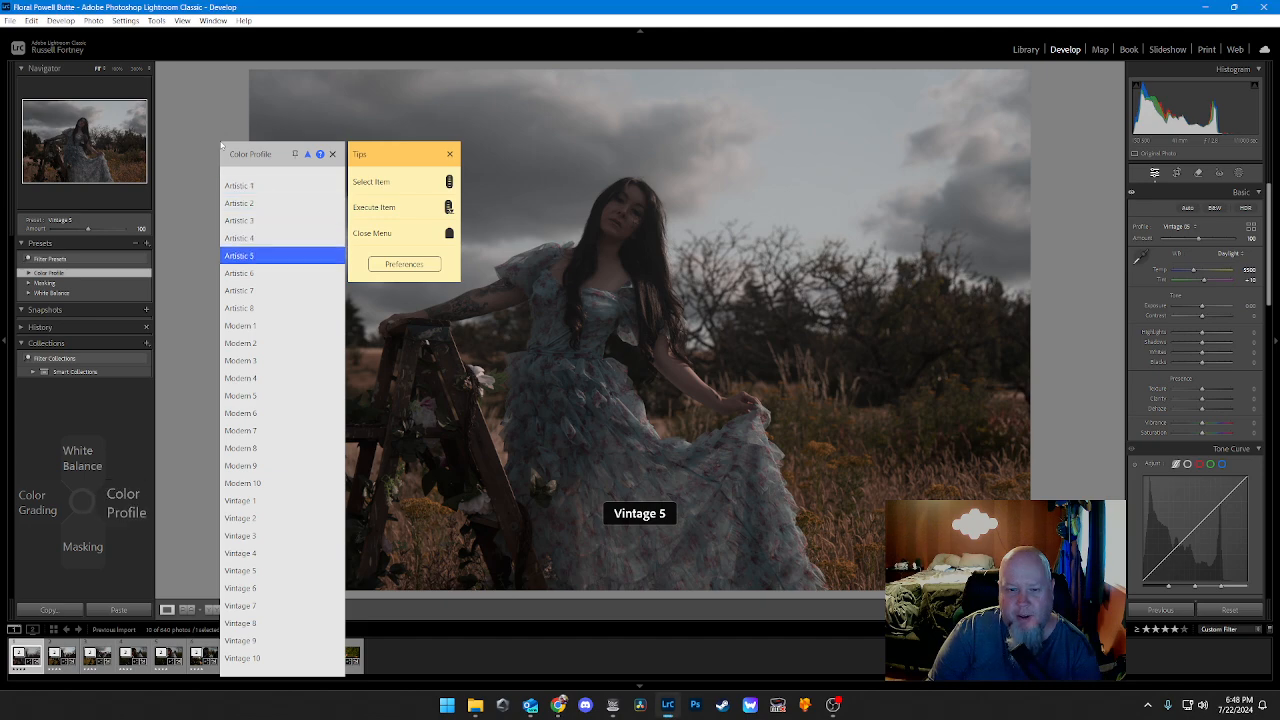
# Step: Apply the Vintage 7 color profile to the portrait photo to see its look
pyautogui.press('Down')
pyautogui.press('Down')
pyautogui.press('Down')
pyautogui.press('Down')
pyautogui.press('Down')
pyautogui.press('Down')
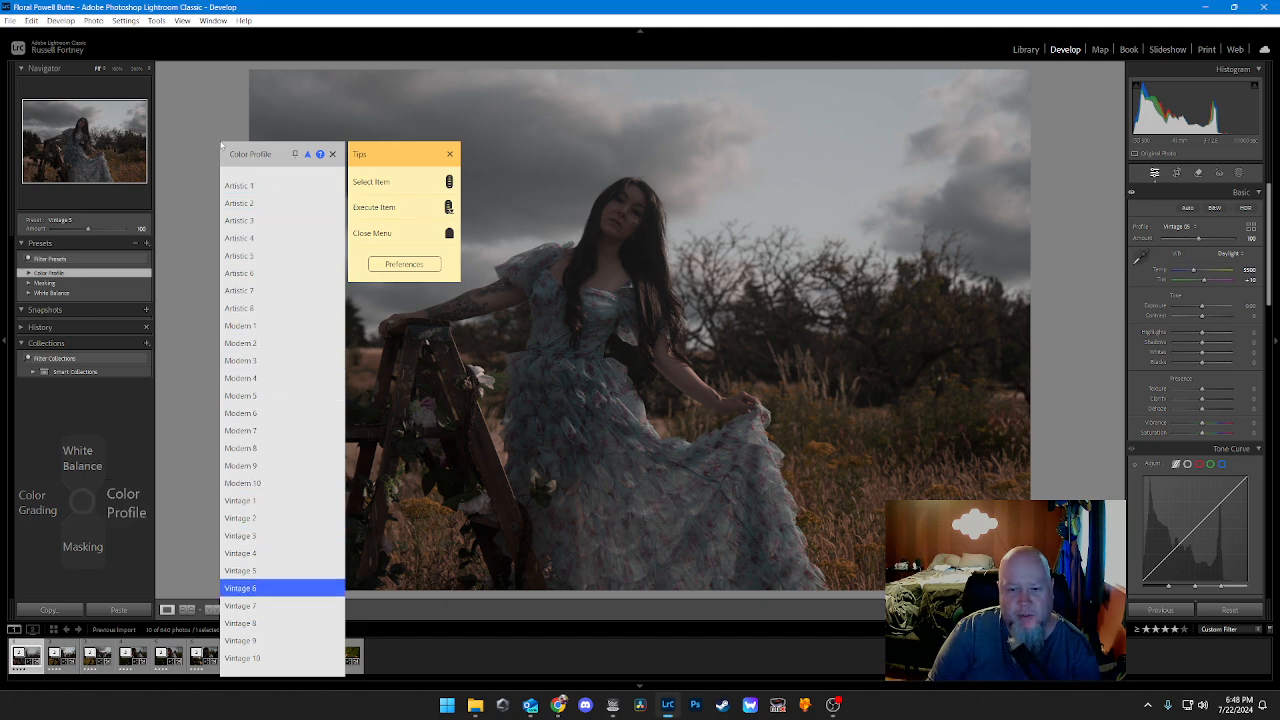
pyautogui.press('Return')
pyautogui.press('Right')
pyautogui.press('Down')
pyautogui.press('Down')
pyautogui.press('Down')
pyautogui.press('Down')
pyautogui.press('Down')
pyautogui.press('Down')
pyautogui.press('Down')
pyautogui.press('Down')
pyautogui.press('Down')
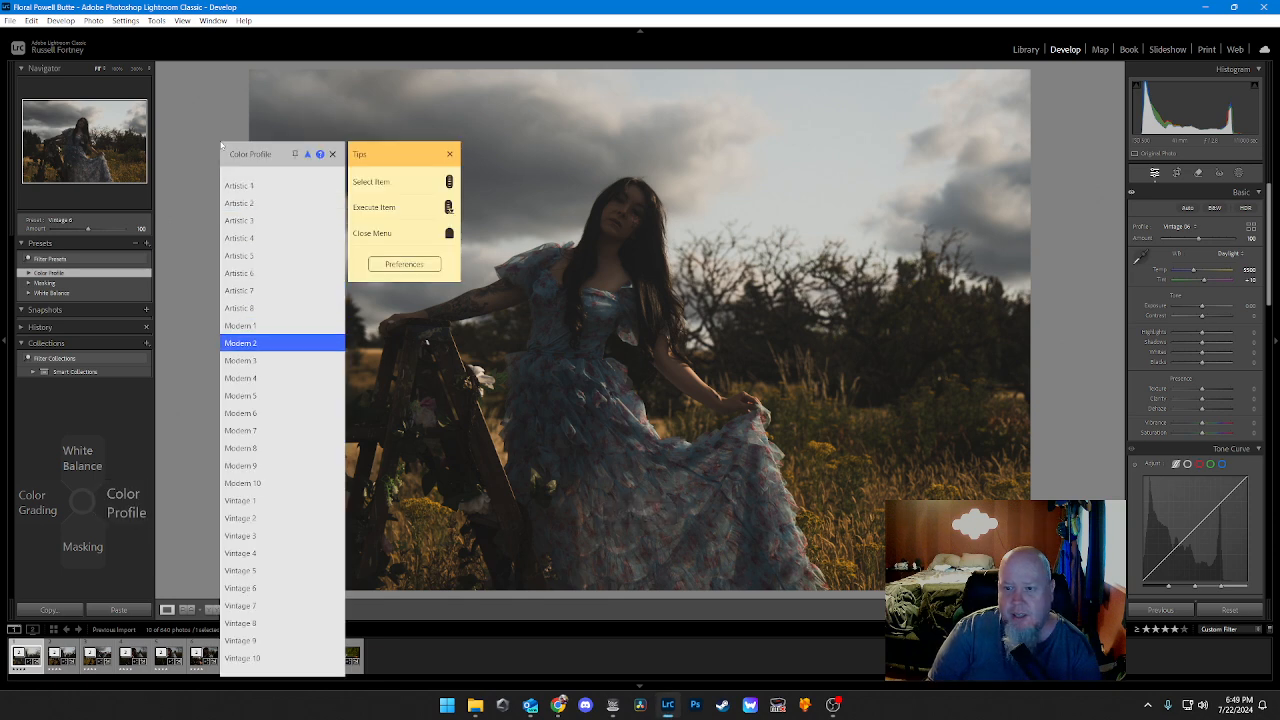
pyautogui.press('Down')
pyautogui.press('Down')
pyautogui.press('Down')
pyautogui.press('Down')
pyautogui.press('Down')
pyautogui.press('Down')
pyautogui.press('Down')
pyautogui.press('Down')
pyautogui.press('Down')
pyautogui.press('Down')
pyautogui.press('Down')
pyautogui.press('Down')
pyautogui.press('Down')
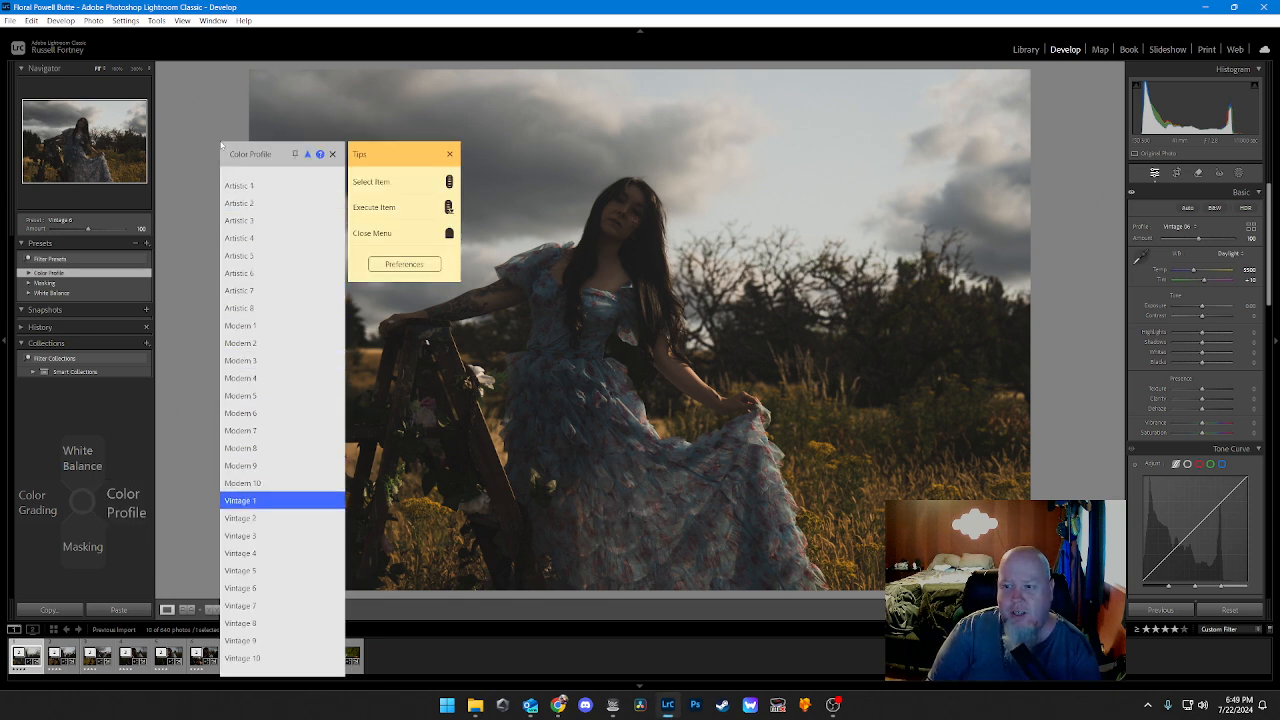
# Step: Apply the Vintage 8 color profile to the portrait photo to see its look
pyautogui.press('Down')
pyautogui.press('Down')
pyautogui.press('Down')
pyautogui.press('Up')
pyautogui.press('Return')
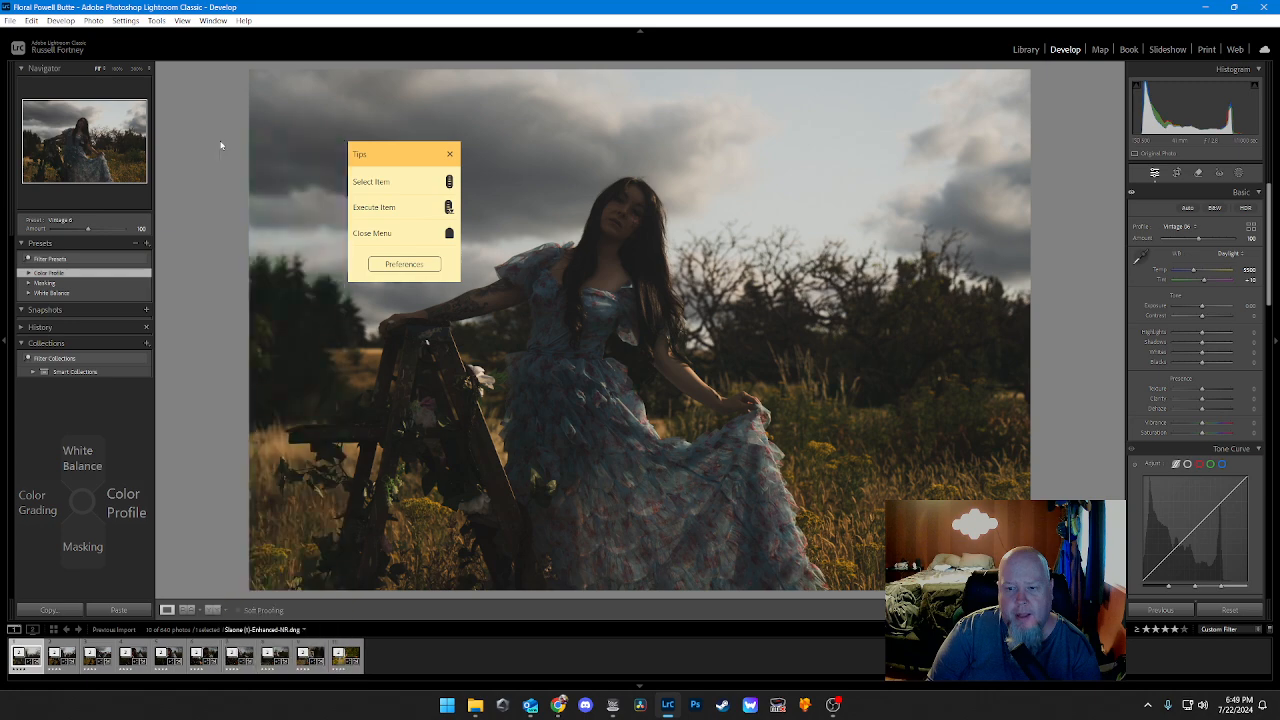
pyautogui.press('Right')
pyautogui.press('Down')
pyautogui.press('Down')
pyautogui.press('Down')
pyautogui.press('Down')
pyautogui.press('Down')
pyautogui.press('Down')
pyautogui.press('Down')
pyautogui.press('Down')
pyautogui.press('Down')
pyautogui.press('Down')
pyautogui.press('Down')
pyautogui.press('Down')
pyautogui.press('Down')
pyautogui.press('Down')
pyautogui.press('Down')
pyautogui.press('Down')
pyautogui.press('Down')
pyautogui.press('Down')
pyautogui.press('Down')
pyautogui.press('Down')
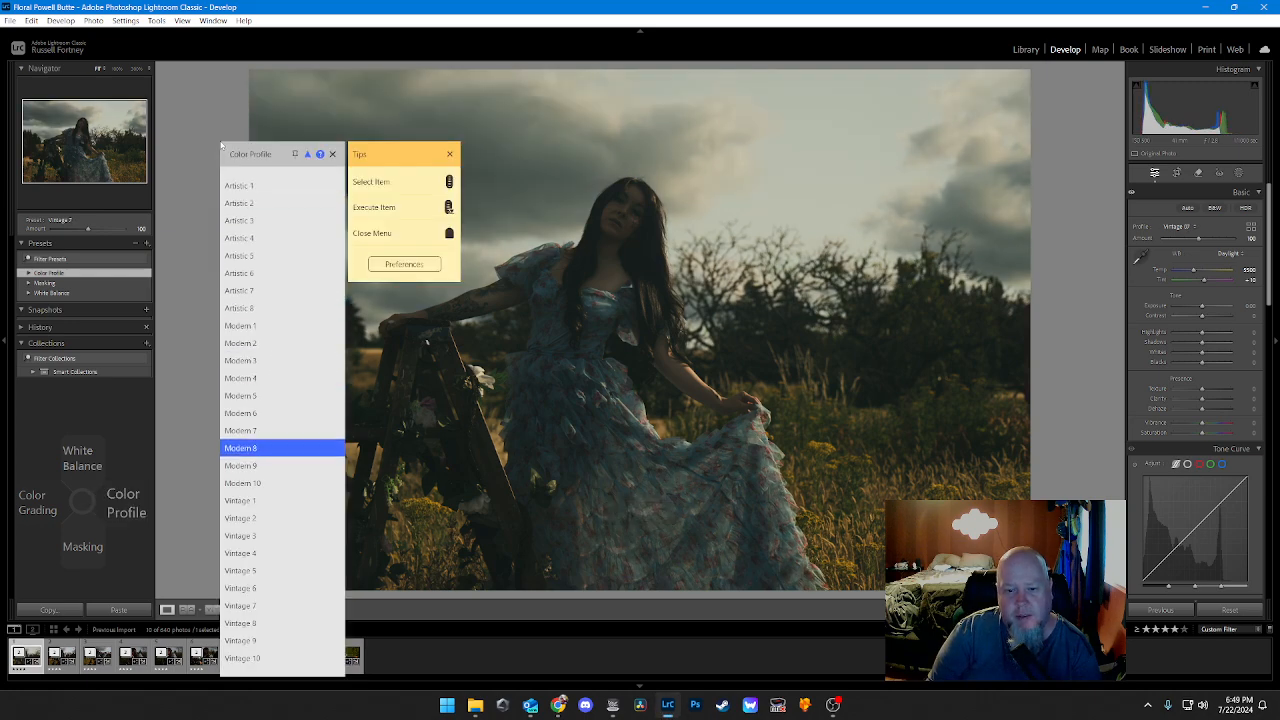
pyautogui.press('Down')
pyautogui.press('Down')
pyautogui.press('Down')
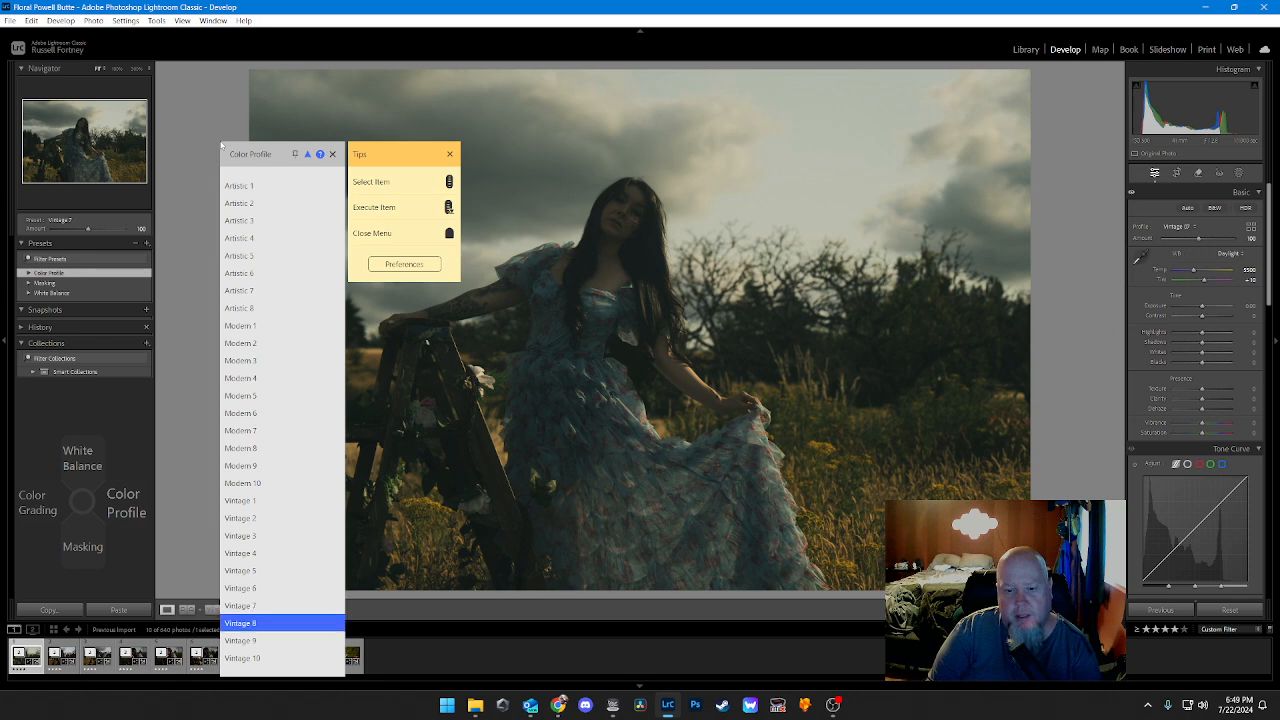
pyautogui.press('Return')
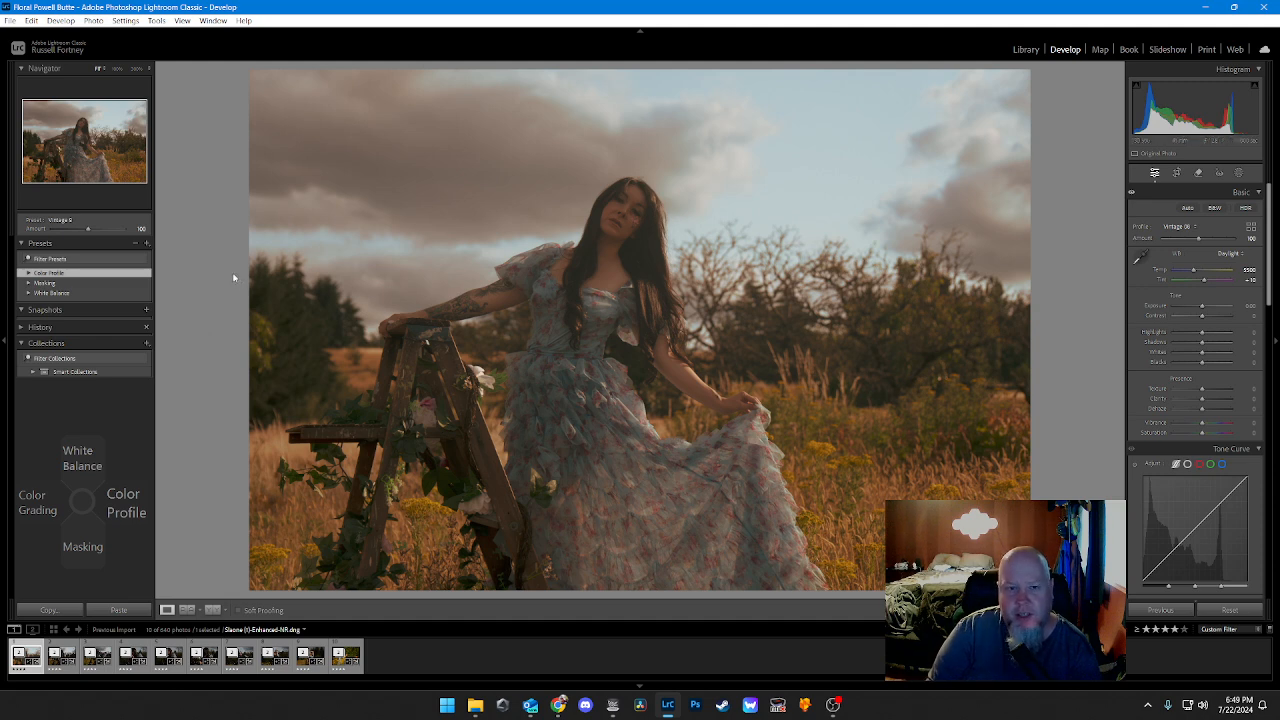
# Step: Apply the Vintage 9 color profile to the portrait photo
pyautogui.press('Right')
pyautogui.scroll(-20, 234, 278)
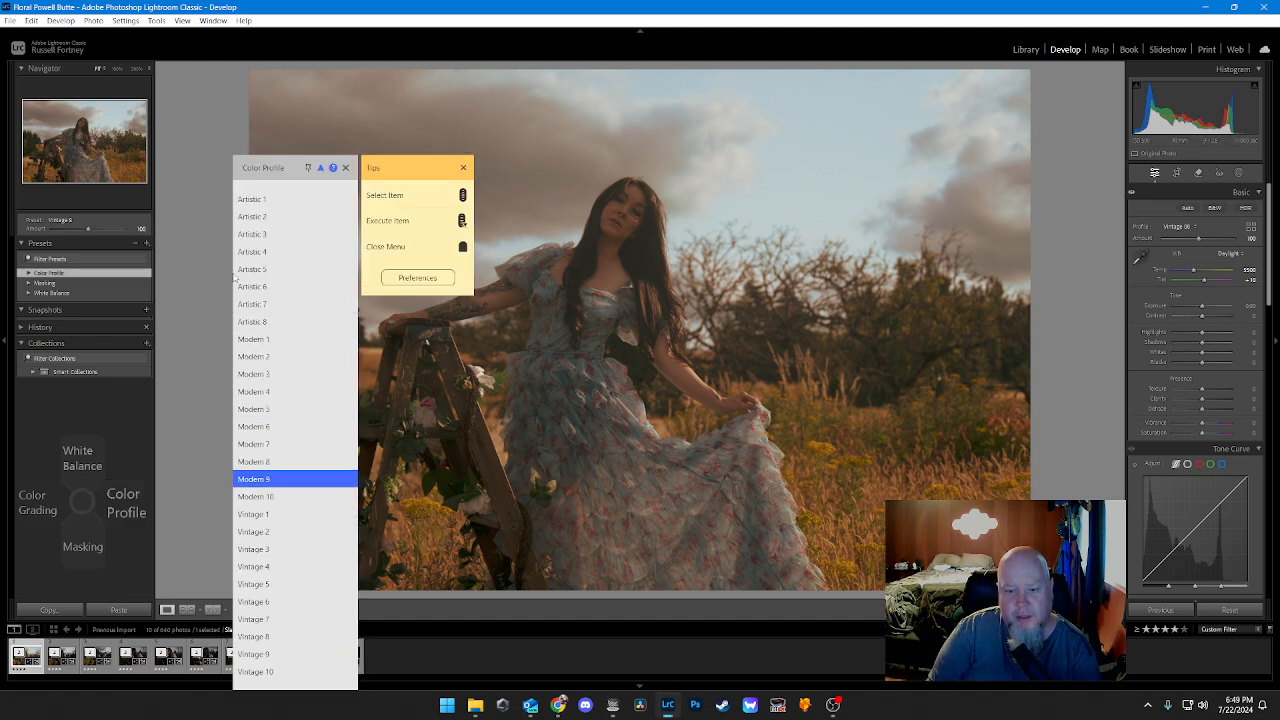
pyautogui.scroll(-2, 234, 278)
pyautogui.scroll(1, 234, 278)
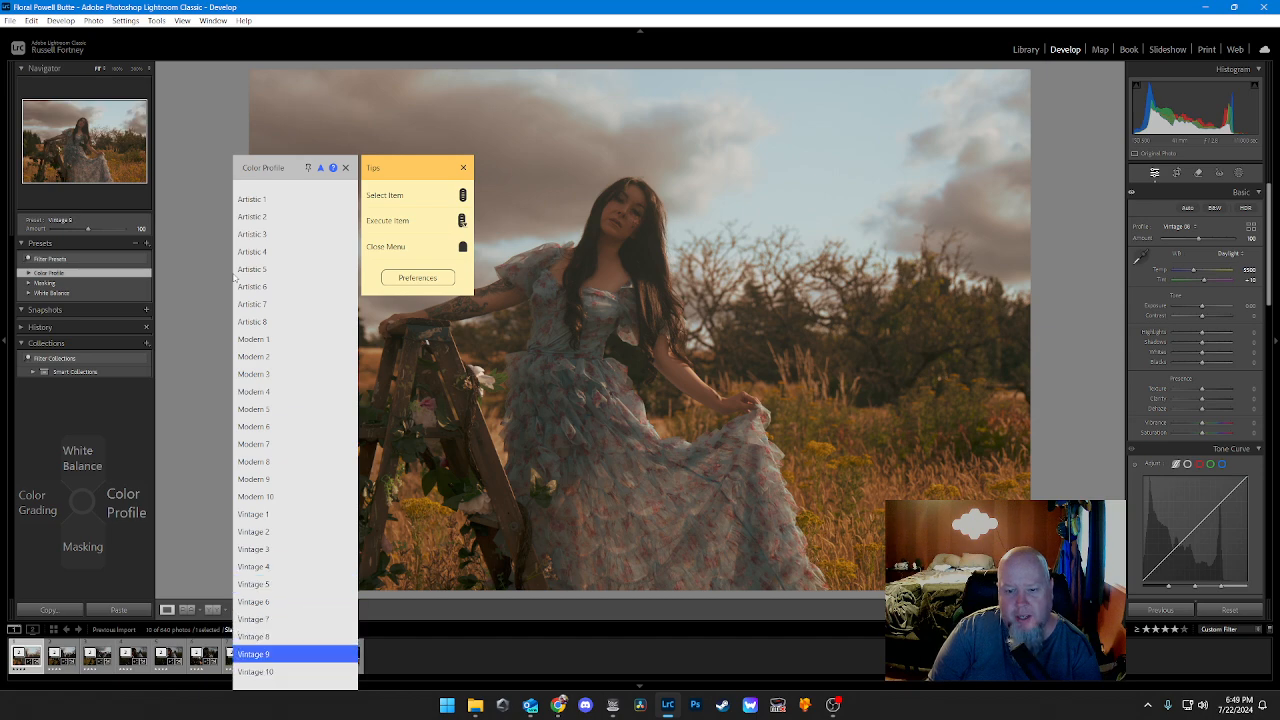
pyautogui.click(234, 278)
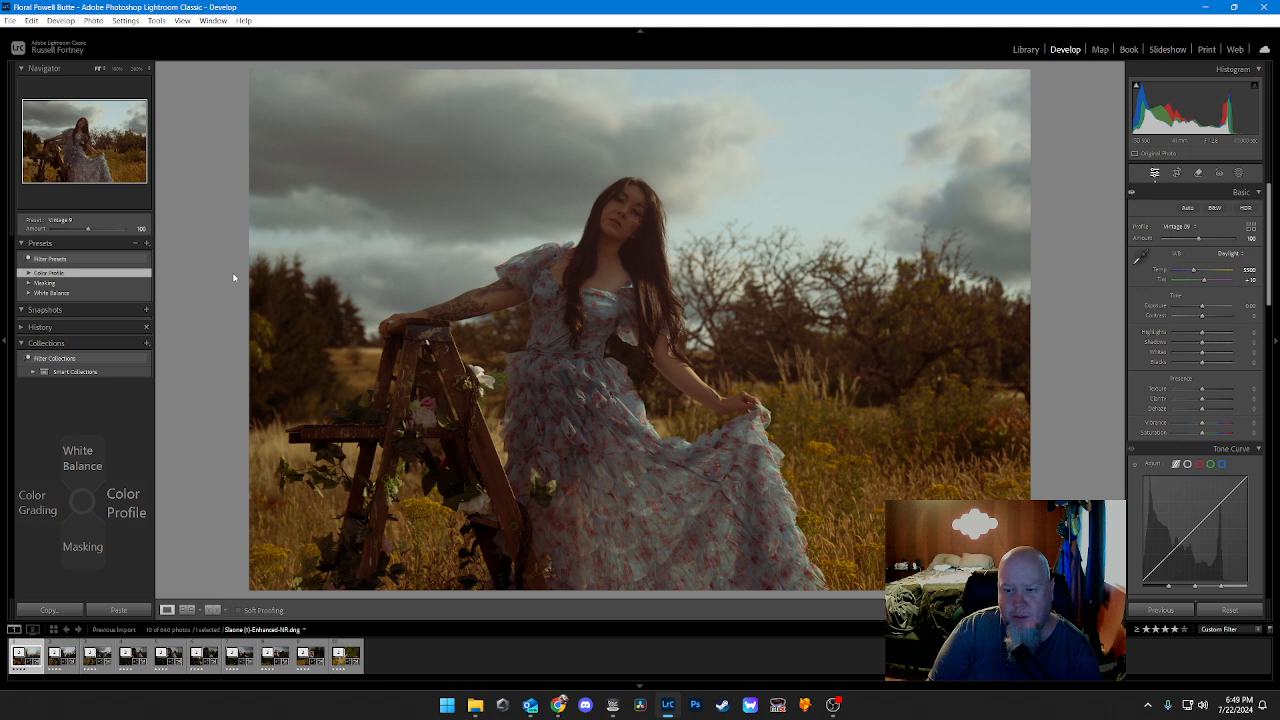
# Step: Apply the Modern 3 color profile to the portrait photo to see its look
pyautogui.press('Right')
pyautogui.scroll(-6, 234, 278)
pyautogui.press('Return')
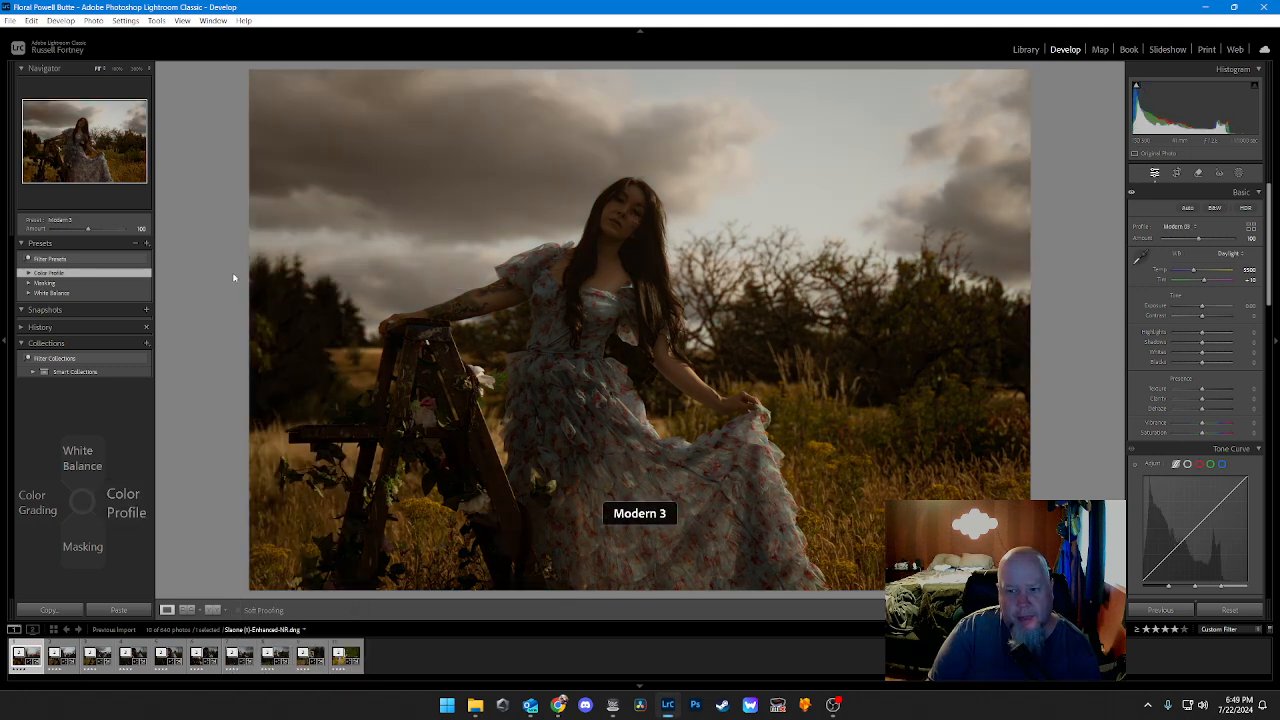
# Step: Apply the Vintage 10 color profile to the portrait photo to see its look
pyautogui.press('Right')
pyautogui.scroll(-20, 234, 278)
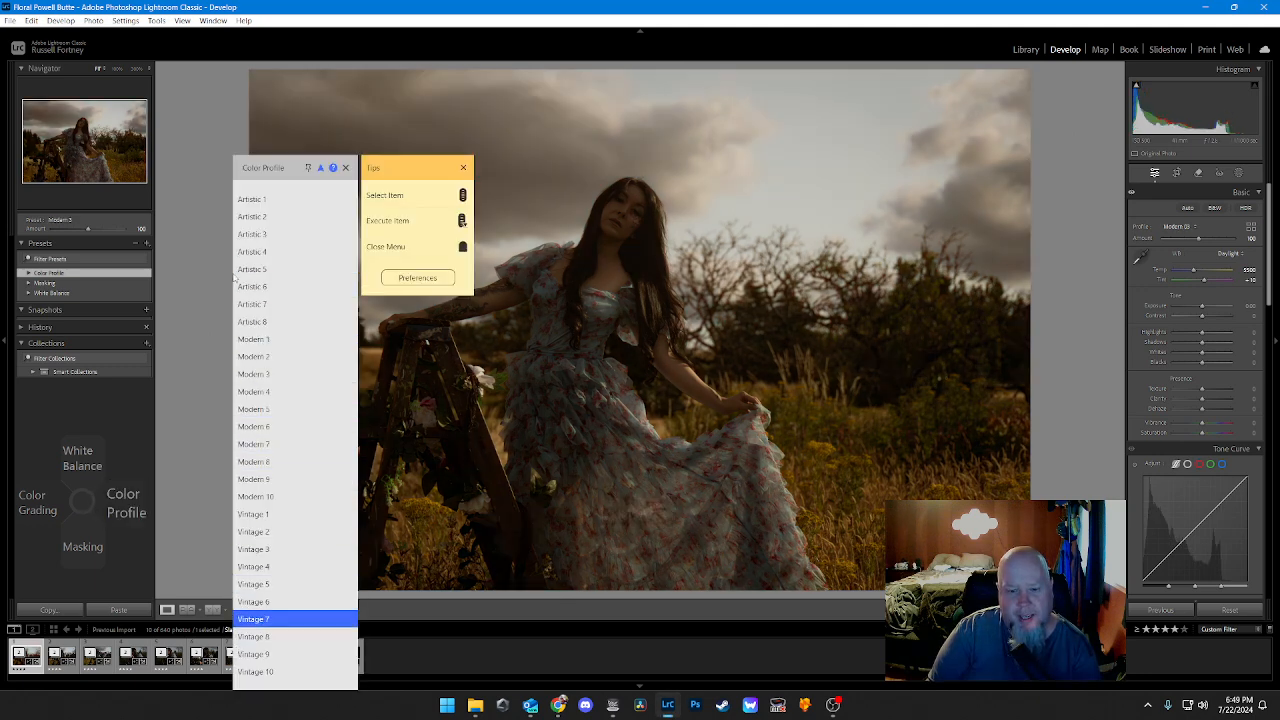
pyautogui.scroll(-1, 234, 278)
pyautogui.press('Return')
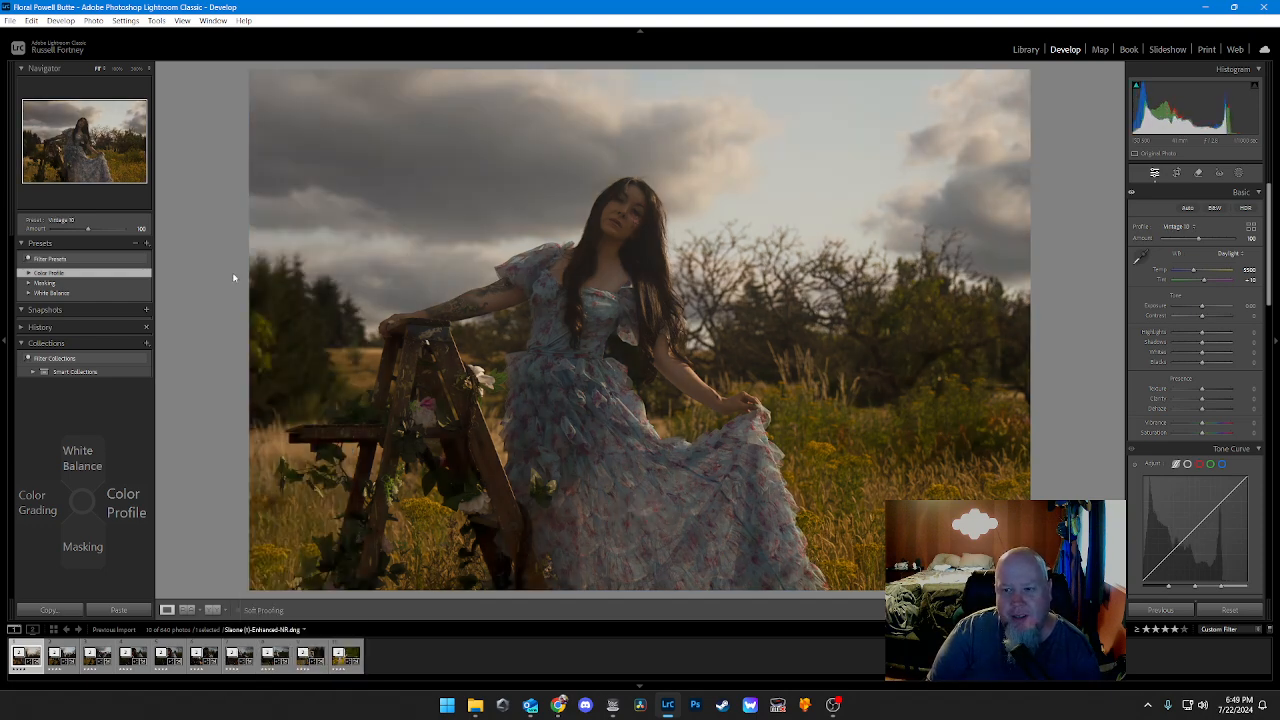
# Step: Apply the Artistic 4 color profile to the portrait photo
pyautogui.press('Right')
pyautogui.scroll(-8, 234, 278)
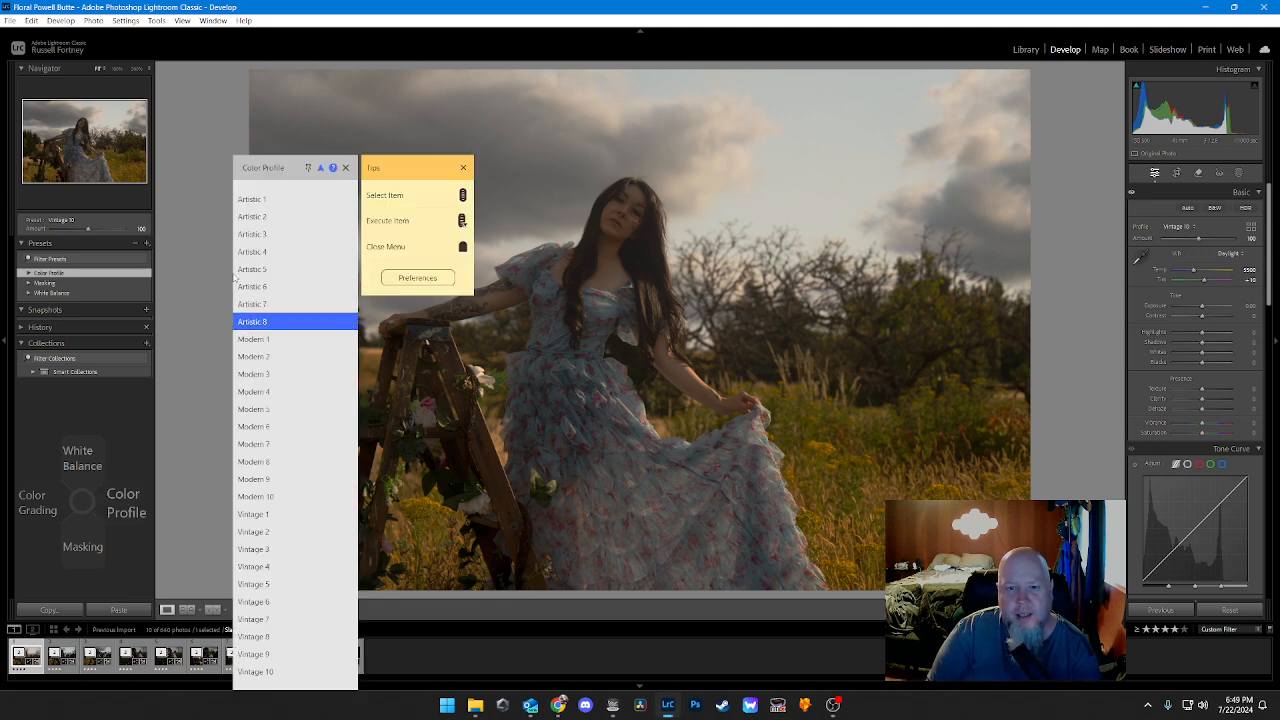
pyautogui.scroll(4, 234, 278)
pyautogui.press('Return')
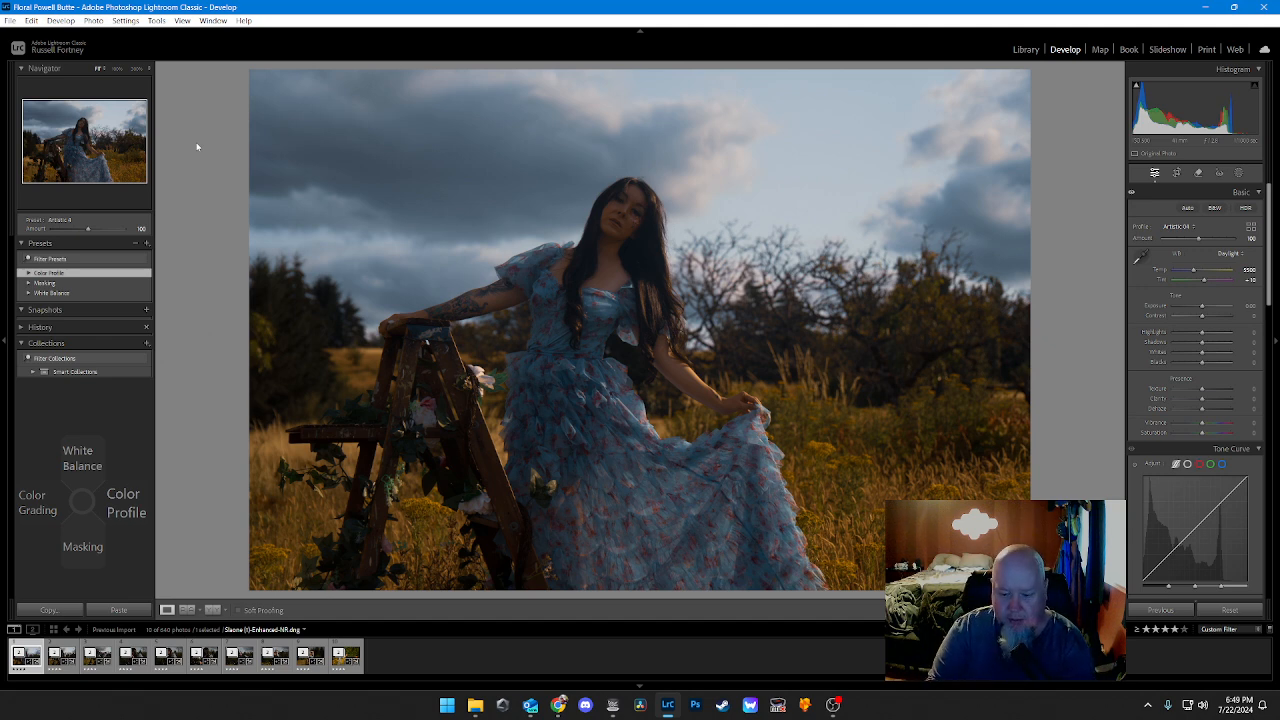
# Step: Apply the Clothes and Hair masking presets to the portrait photo
pyautogui.press('Down')
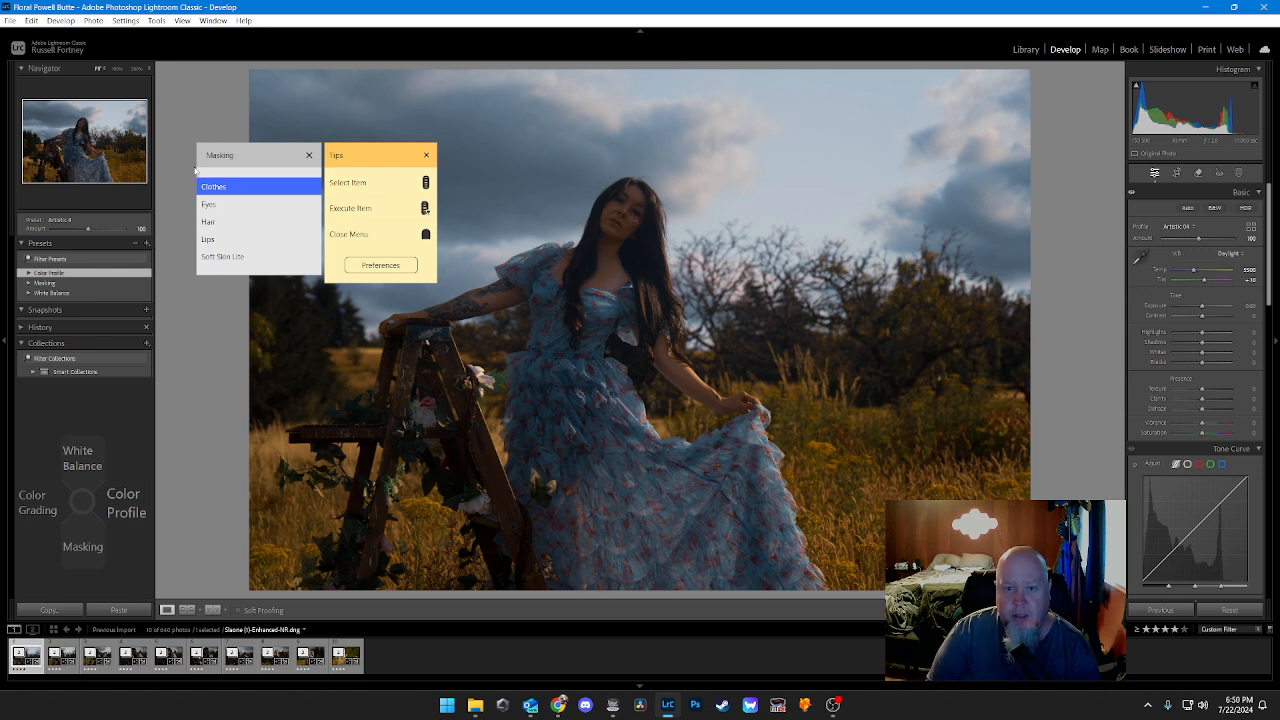
pyautogui.press('Return')
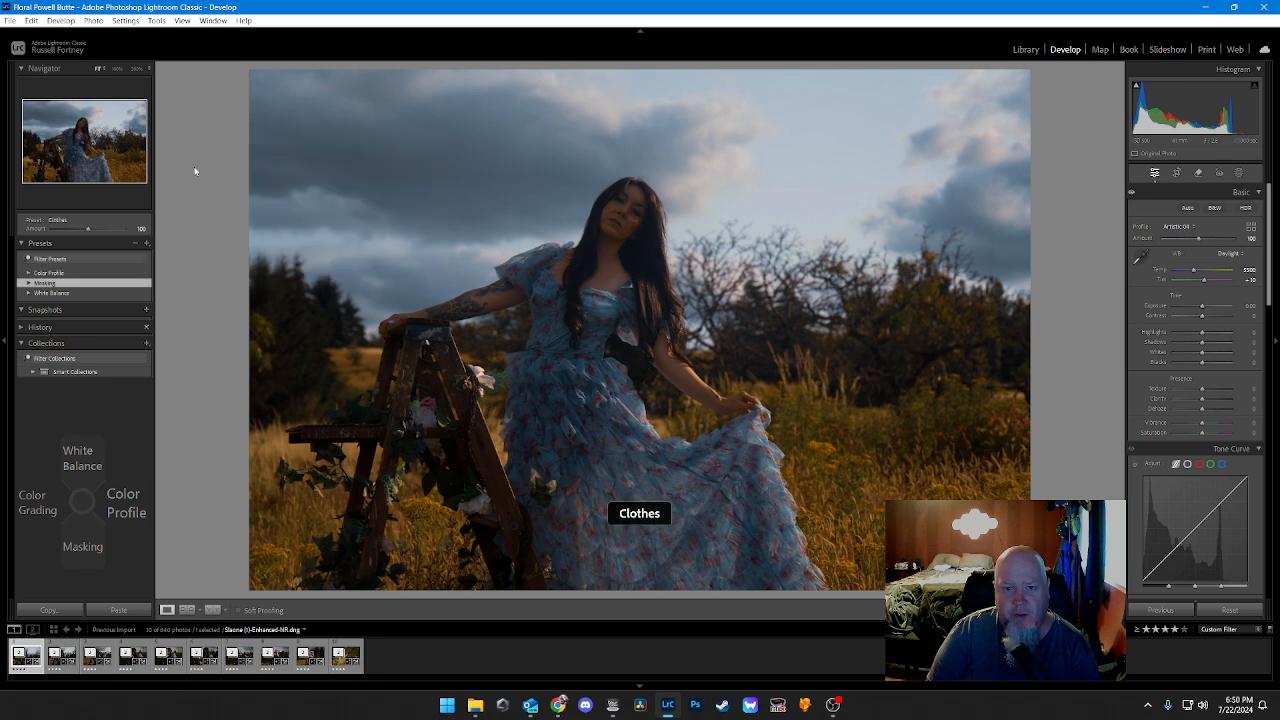
pyautogui.press('Down')
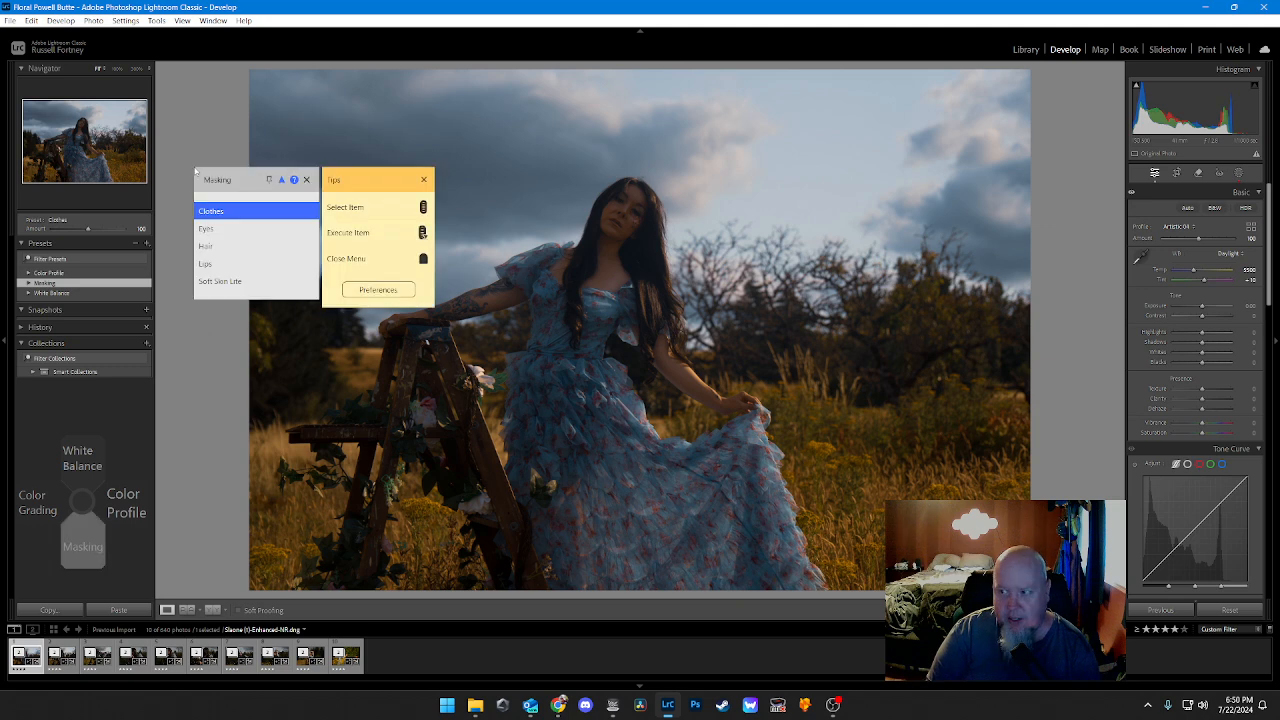
pyautogui.scroll(-1, 195, 171)
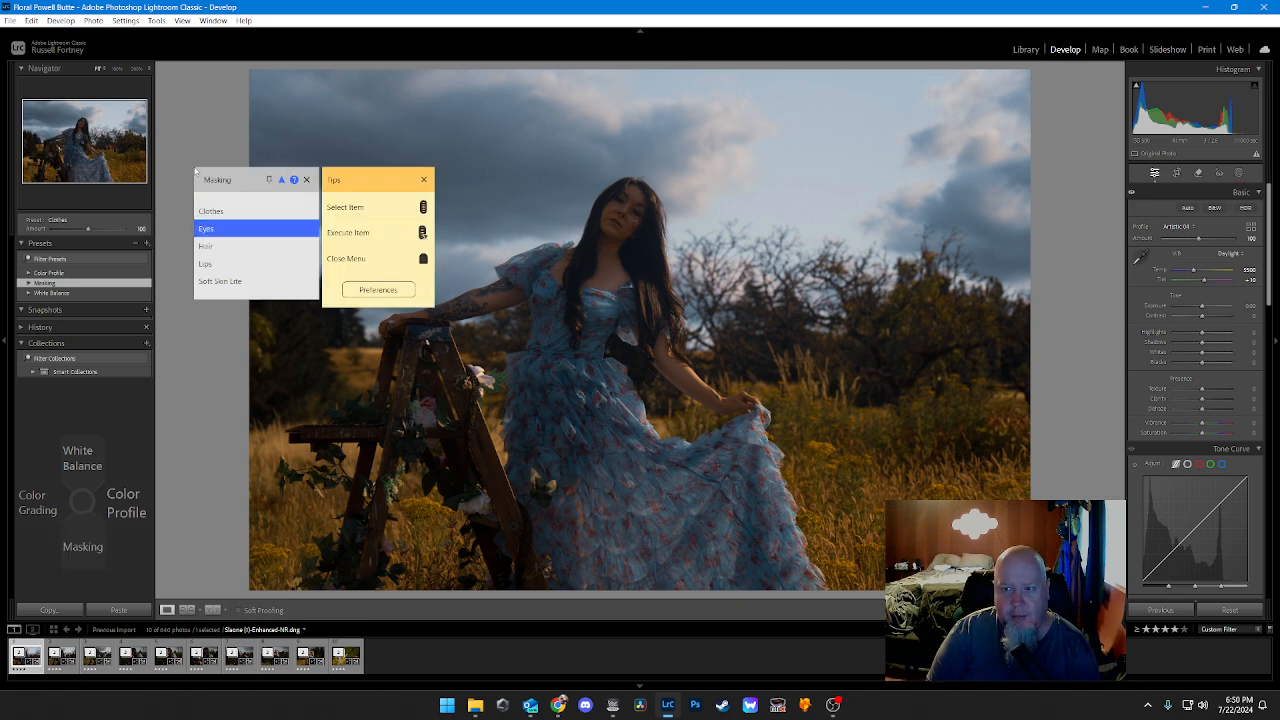
pyautogui.scroll(-1, 195, 171)
pyautogui.press('Return')
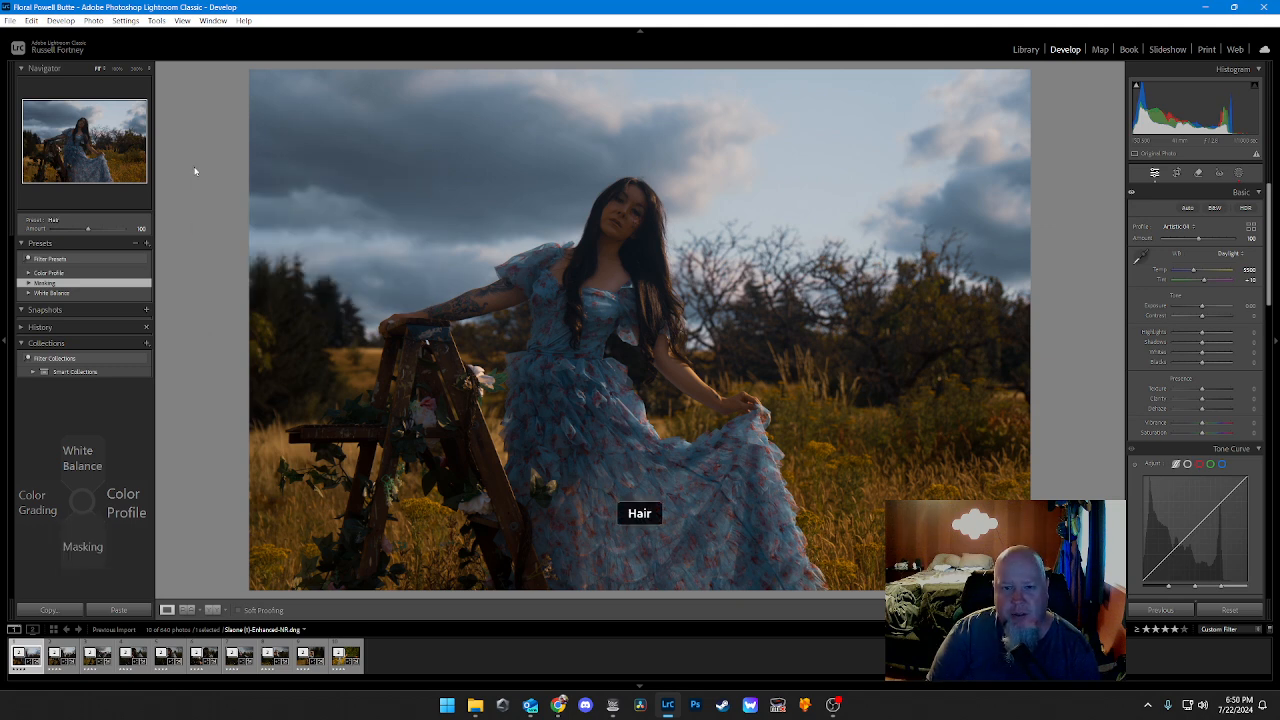
# Step: Apply the Soft Skin Lite masking preset to the portrait photo
pyautogui.press('Down')
pyautogui.scroll(-3, 195, 171)
pyautogui.scroll(-1, 195, 171)
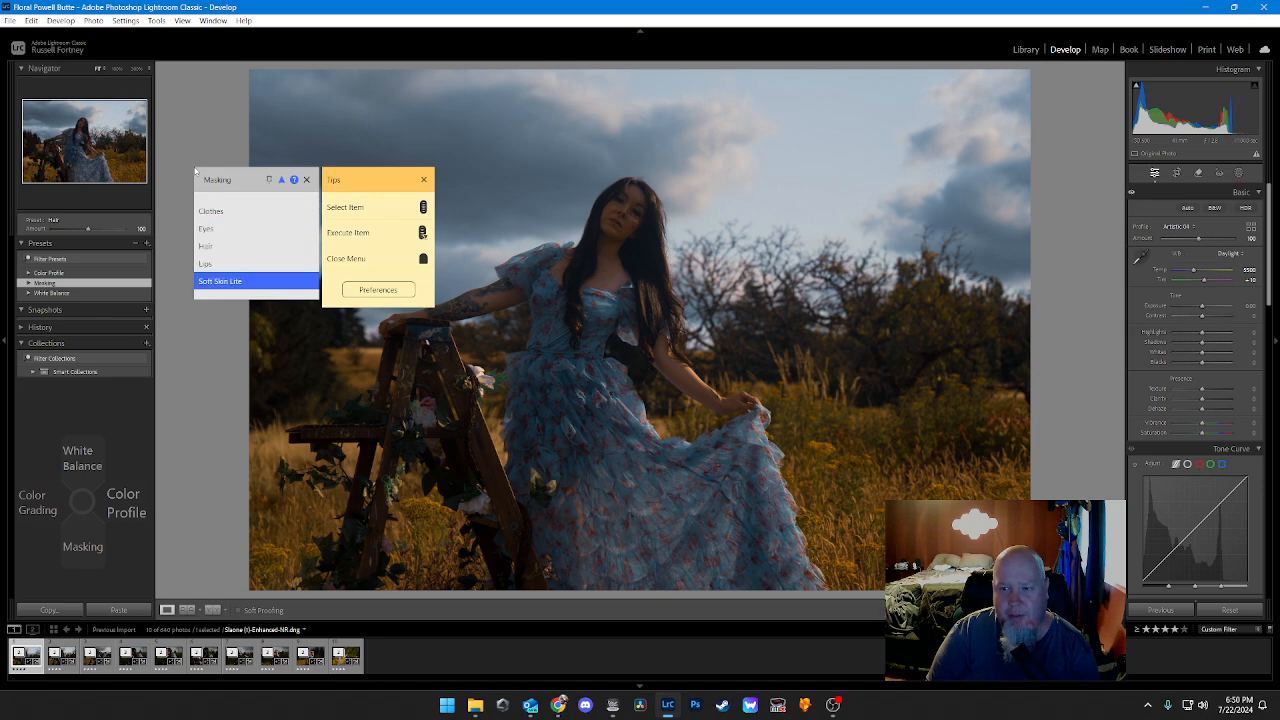
pyautogui.press('Return')
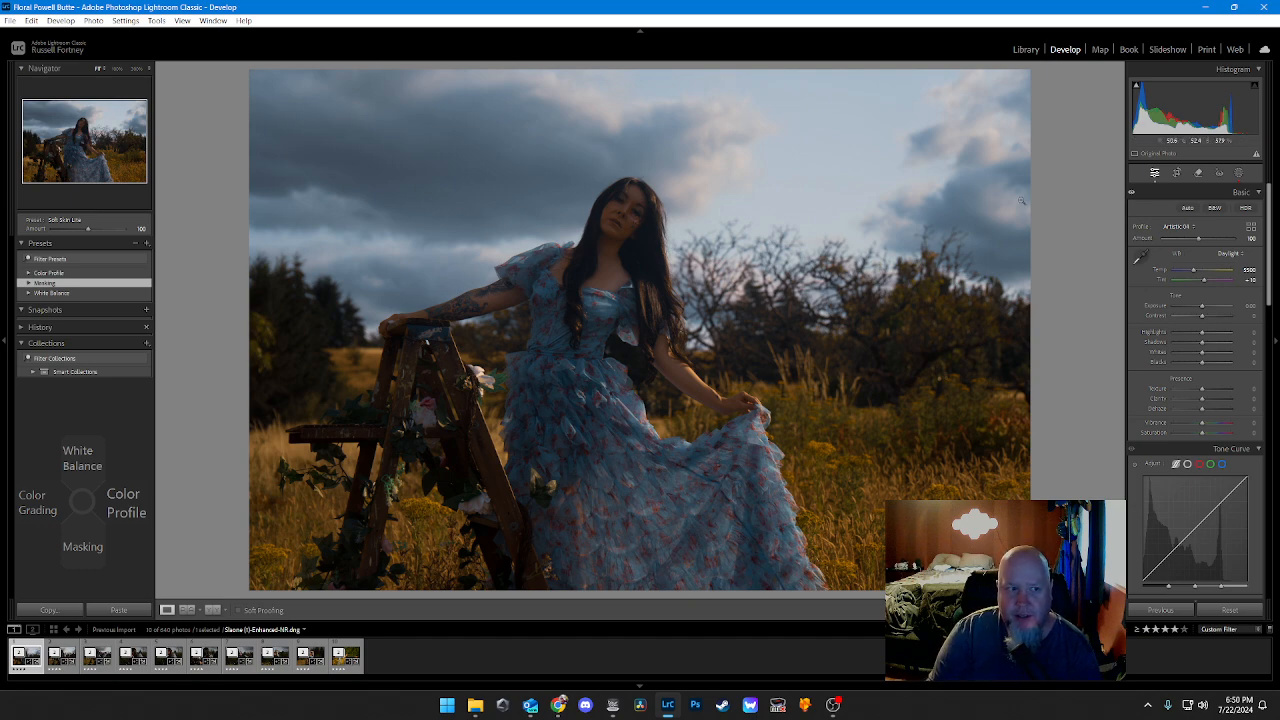
# Step: Review the masks created by the presets and their overlays on the woman, and return to the general edit settings
pyautogui.click(1240, 177)
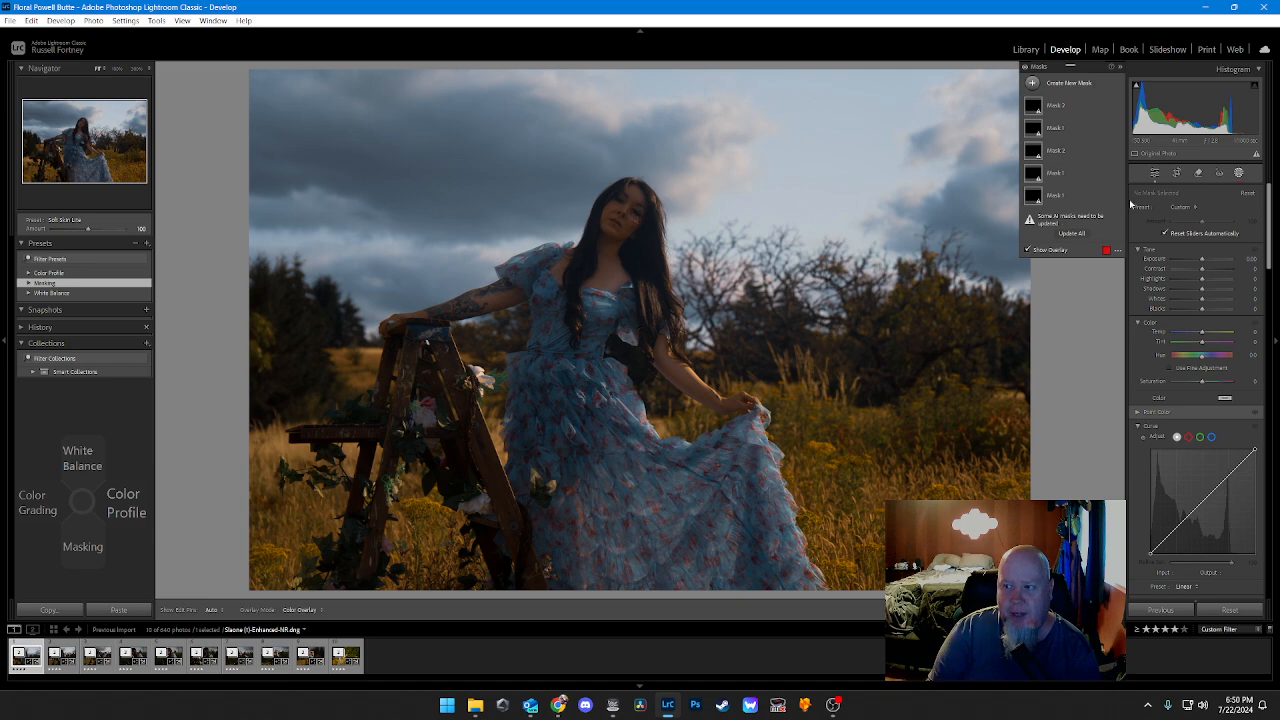
pyautogui.click(1155, 175)
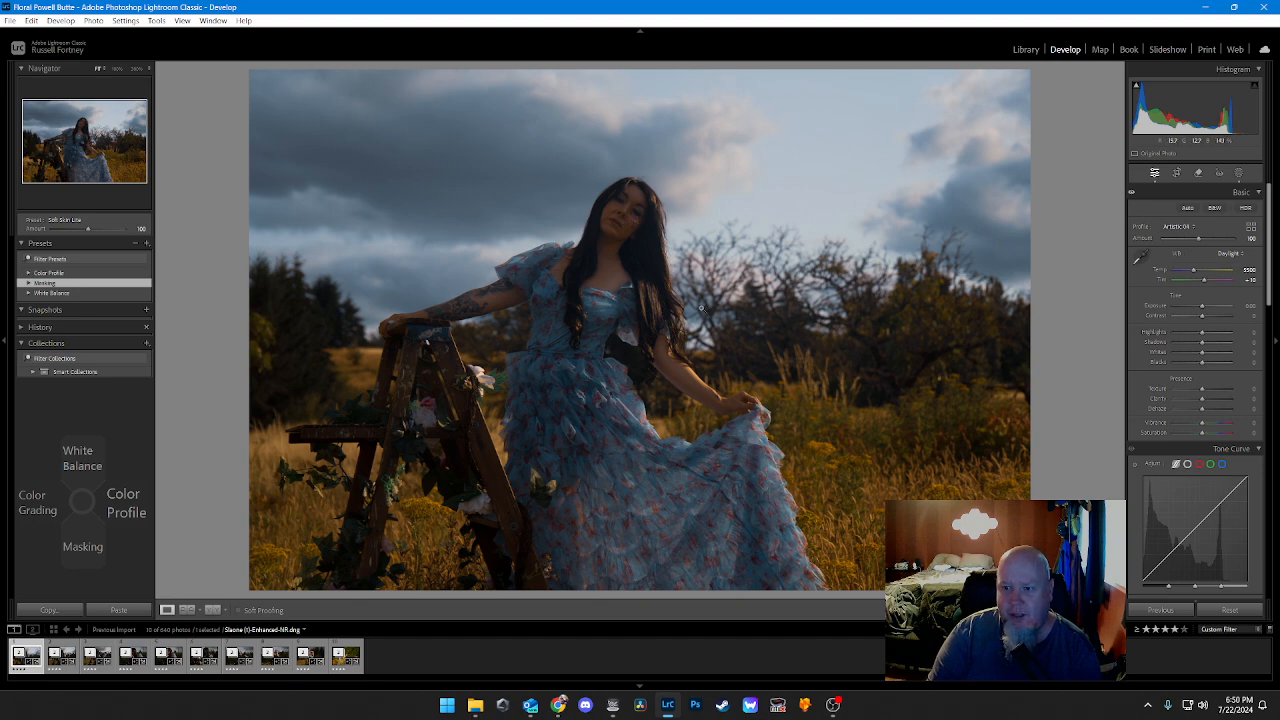
pyautogui.click(1239, 173)
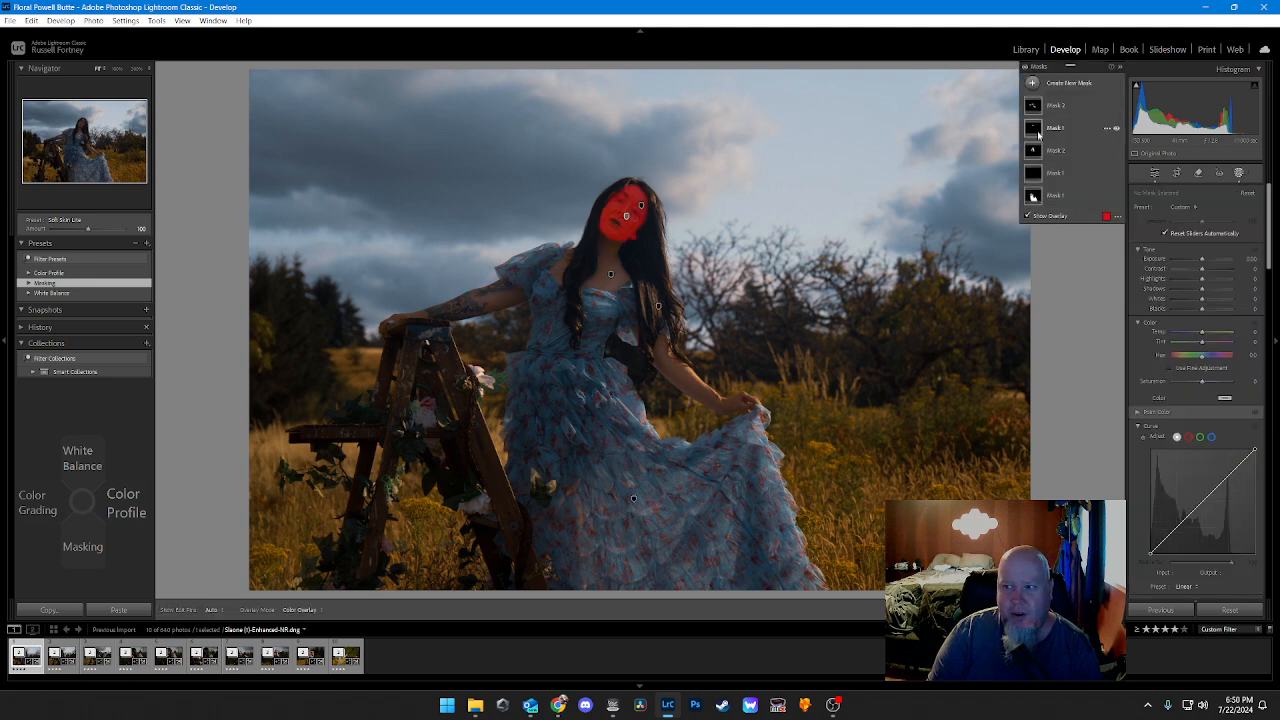
pyautogui.click(1154, 173)
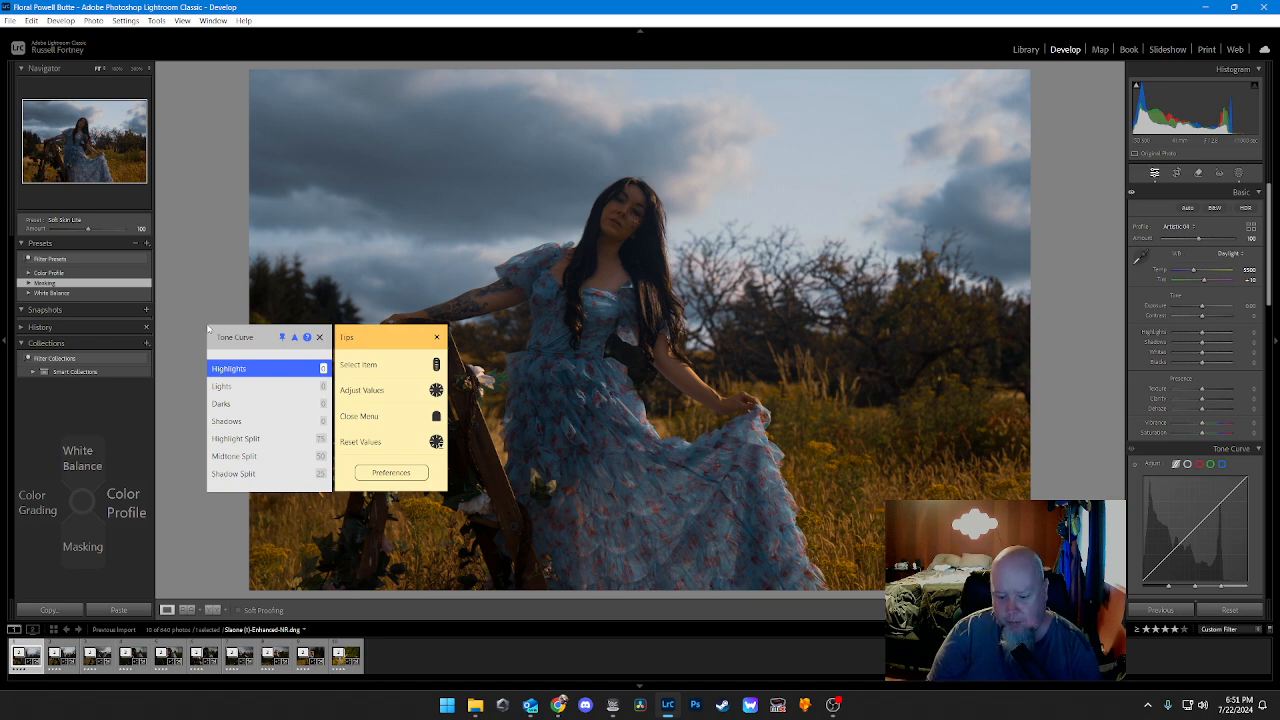
# Step: Set the tone curve's Shadows to -15, trying brighter and darker values along the way
pyautogui.scroll(-3, 208, 329)
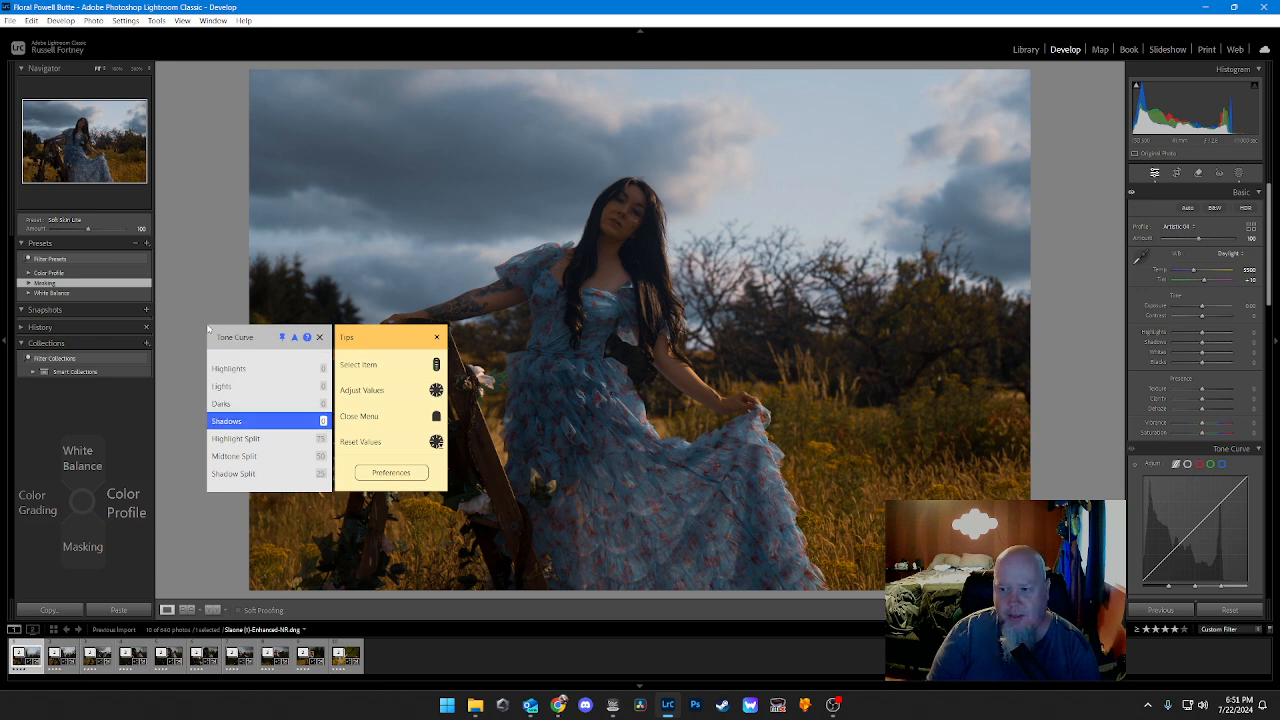
pyautogui.scroll(-1, 208, 329)
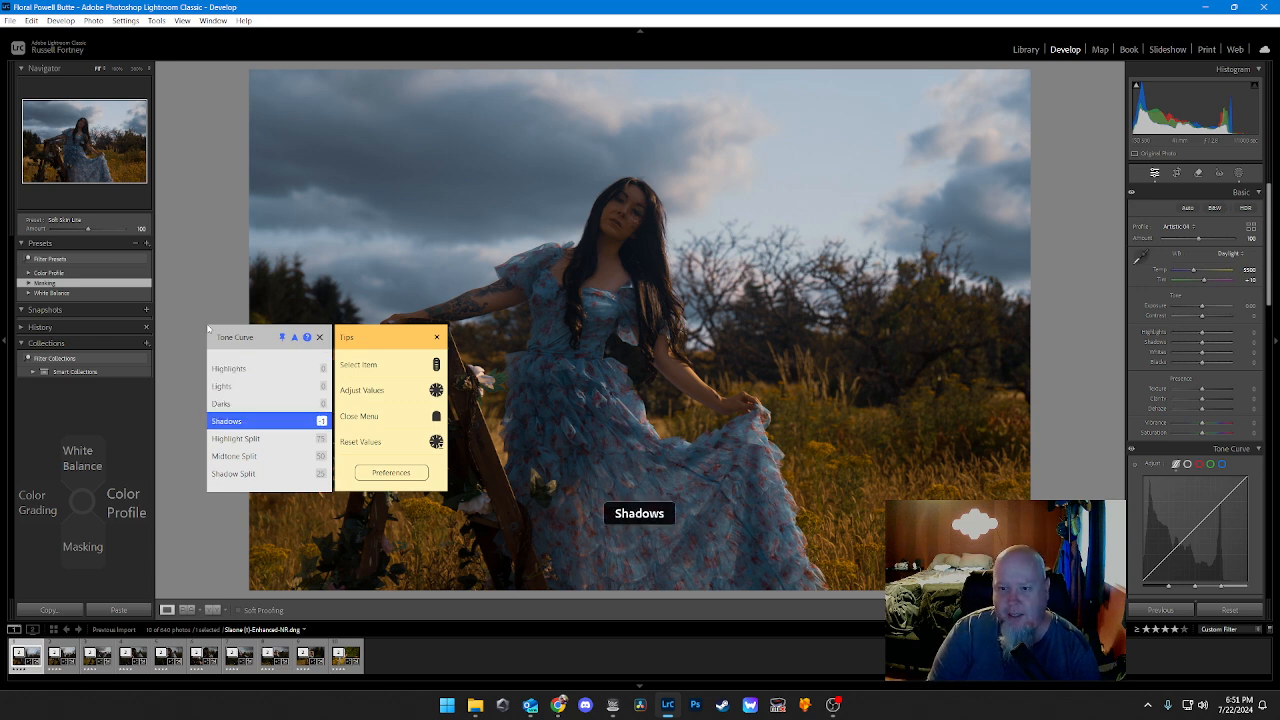
pyautogui.scroll(-12, 208, 329)
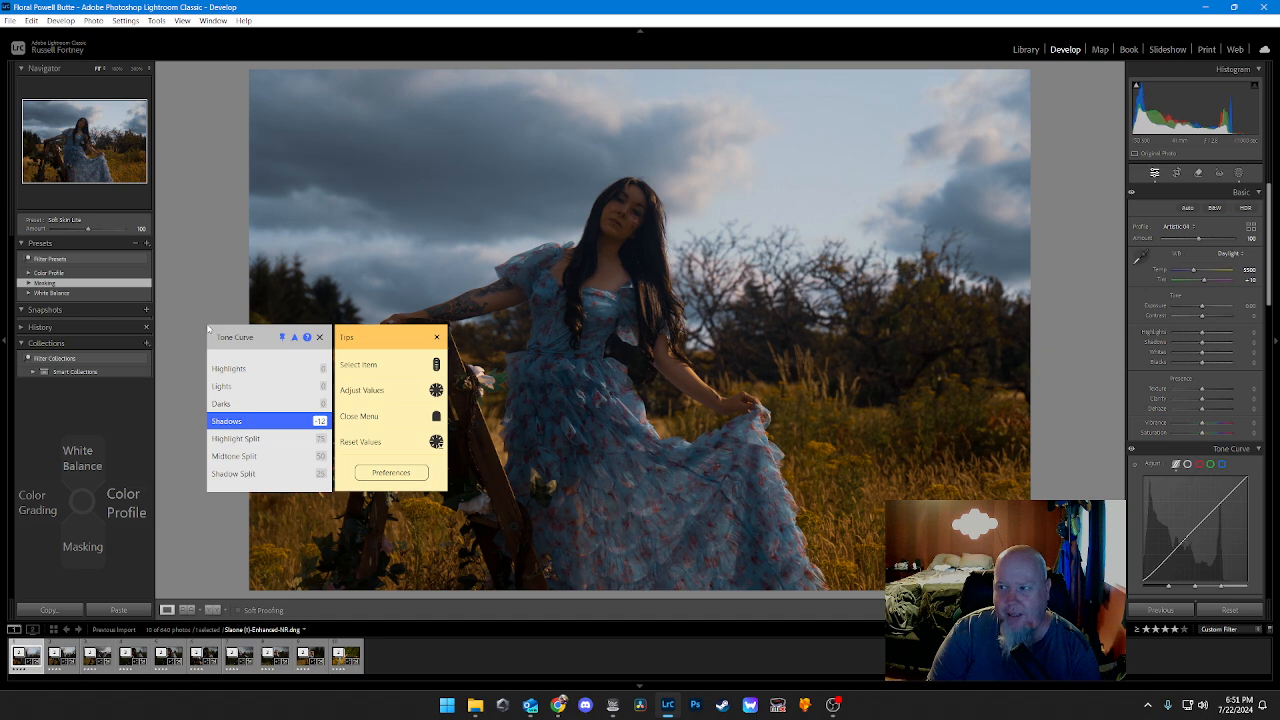
pyautogui.scroll(-2, 208, 329)
pyautogui.scroll(-3, 208, 329)
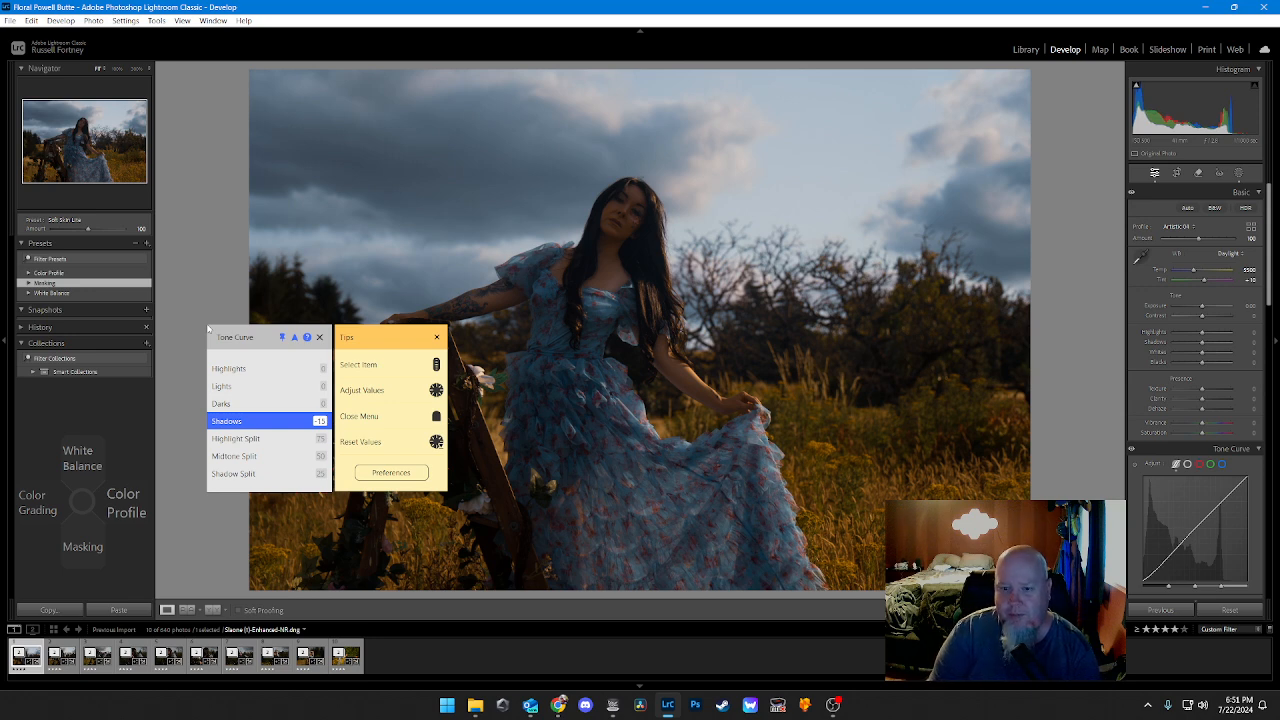
pyautogui.scroll(20, 208, 329)
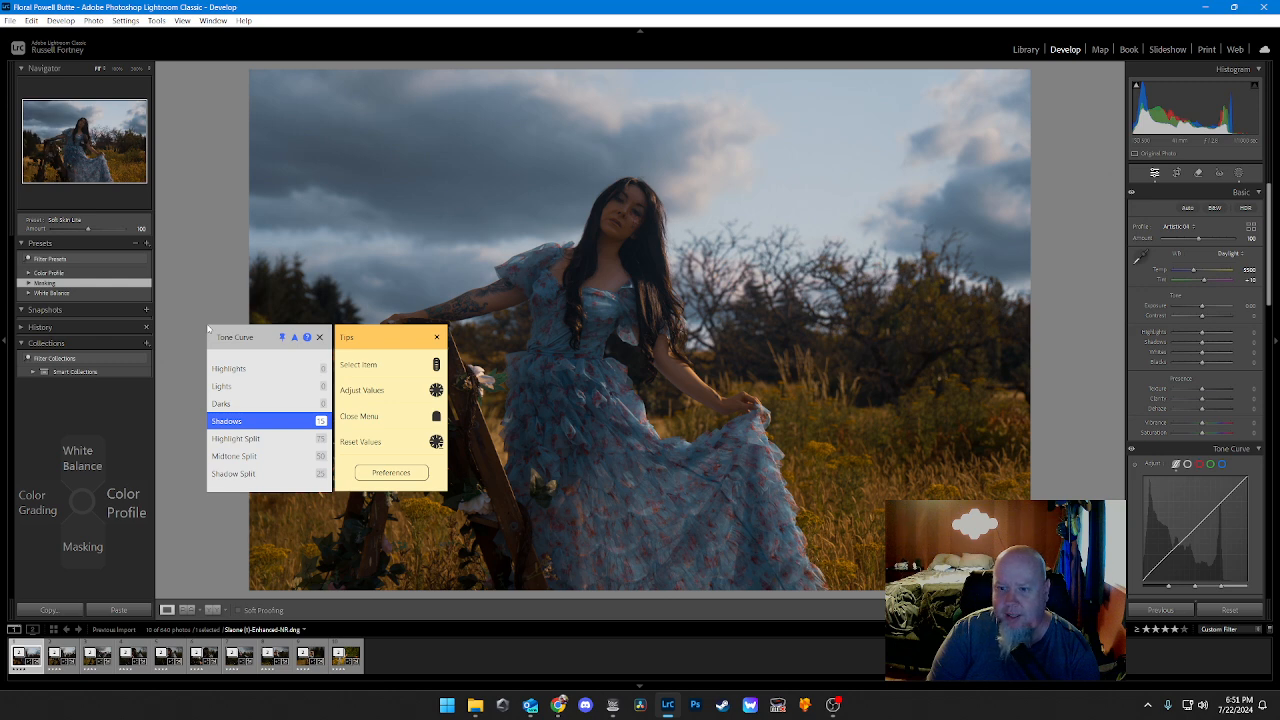
pyautogui.scroll(-18, 208, 329)
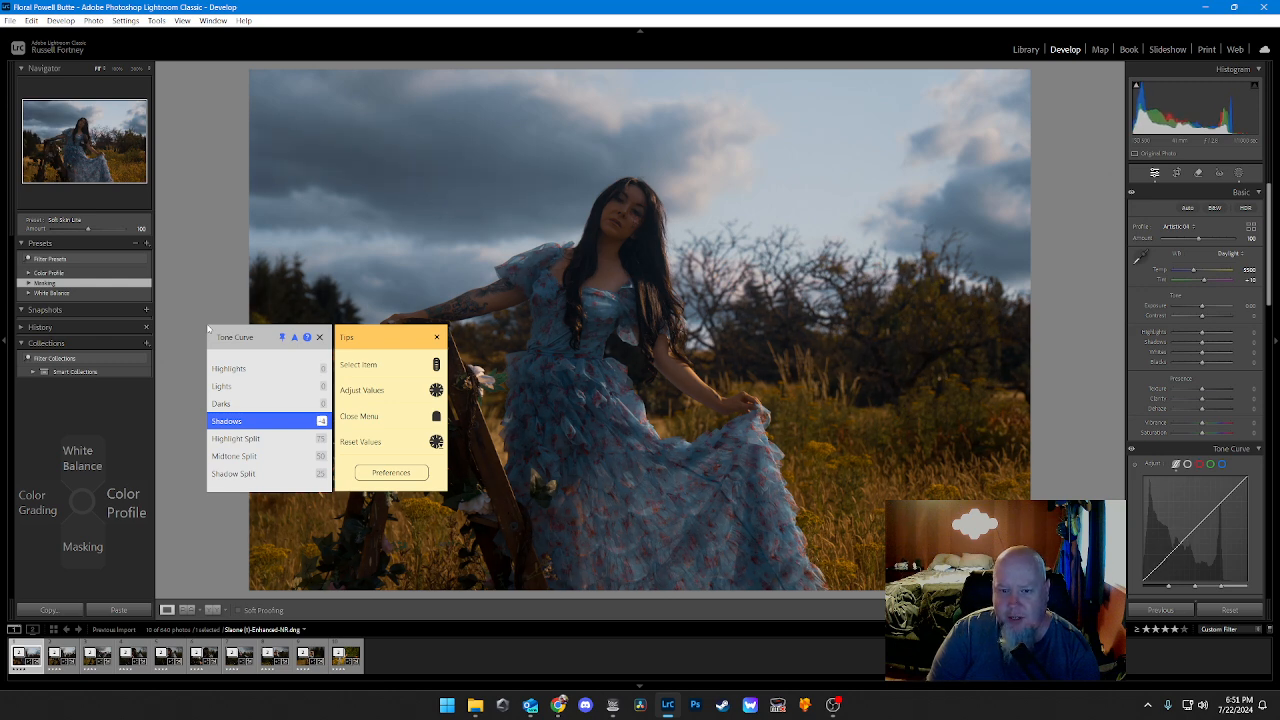
pyautogui.scroll(-10, 208, 329)
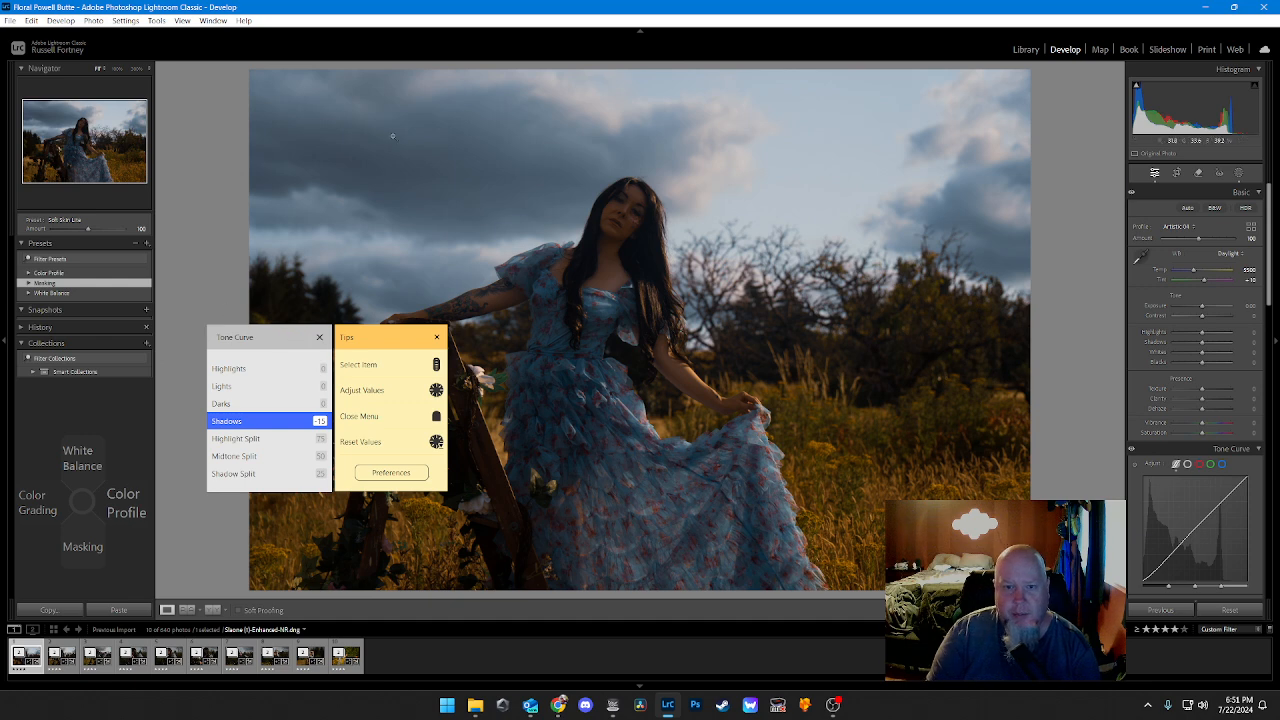
pyautogui.press('Escape')
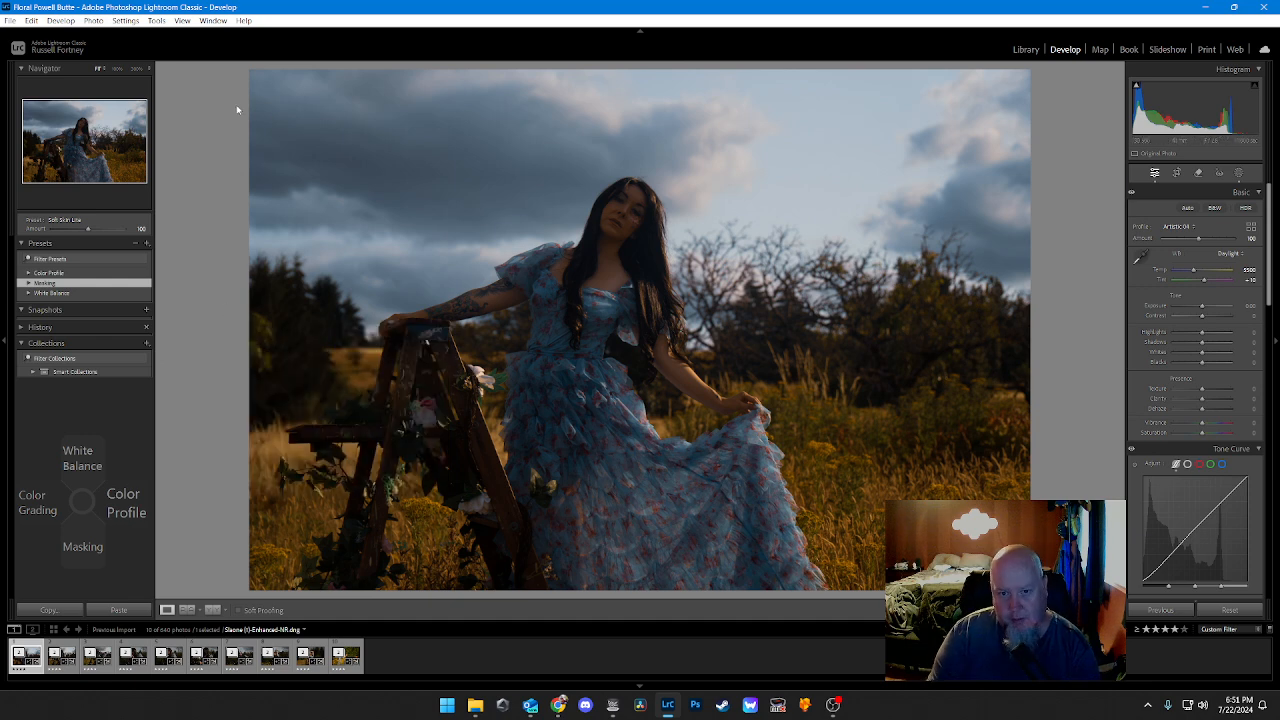
# Step: Set the tone curve's Darks to -10
pyautogui.press('F1')
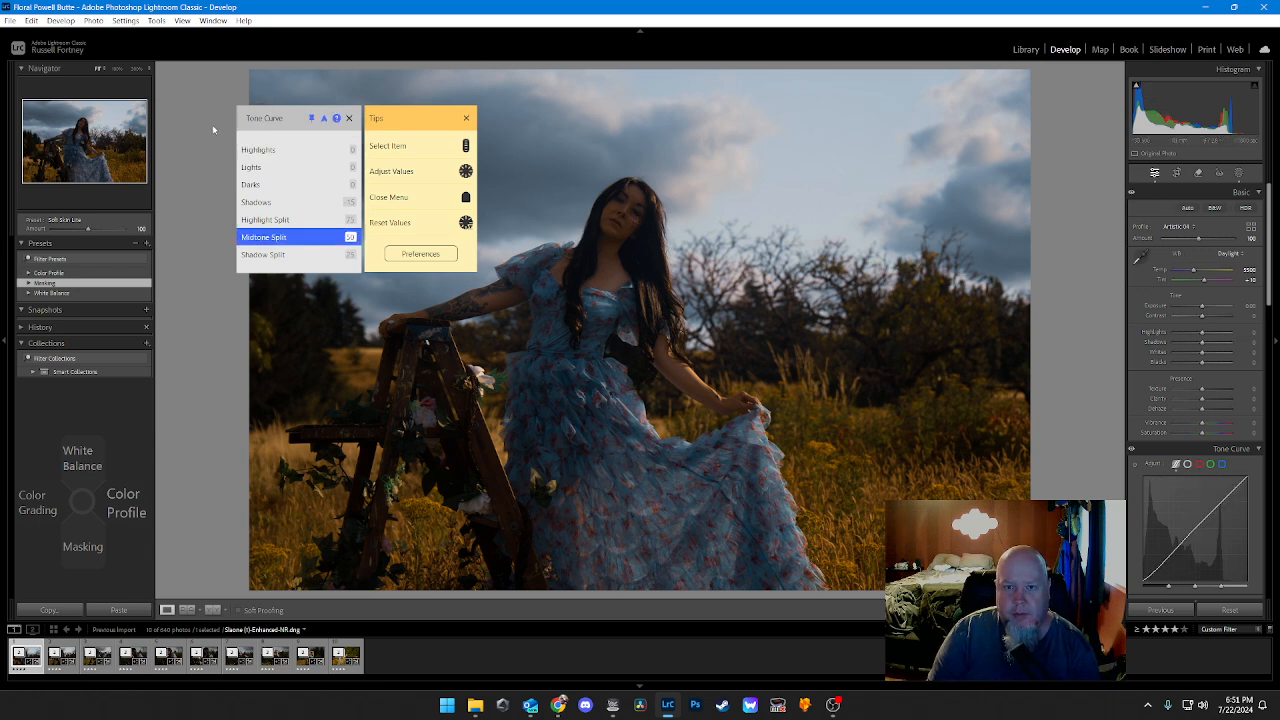
pyautogui.press('Up')
pyautogui.press('Up')
pyautogui.press('Up')
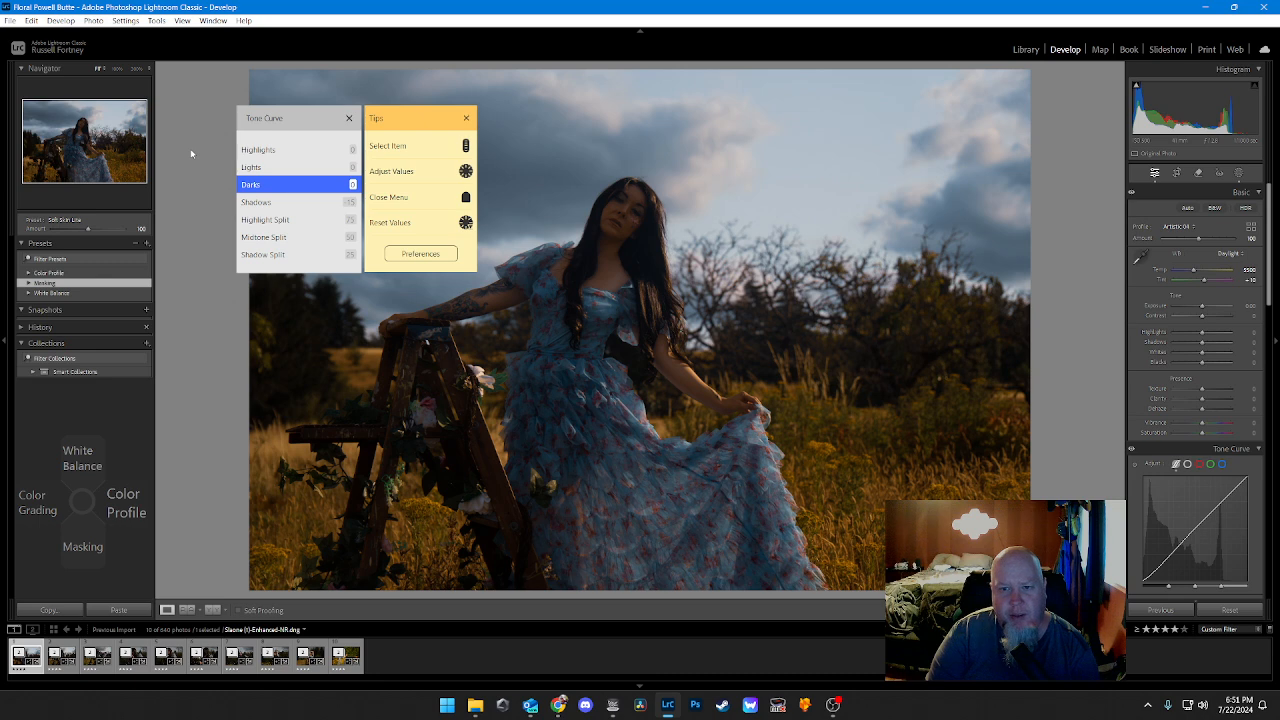
pyautogui.press('Left')
pyautogui.press('Left')
pyautogui.press('Left')
pyautogui.press('Left')
pyautogui.press('Left')
pyautogui.press('Left')
pyautogui.press('Left')
pyautogui.press('Left')
pyautogui.press('Left')
pyautogui.press('Left')
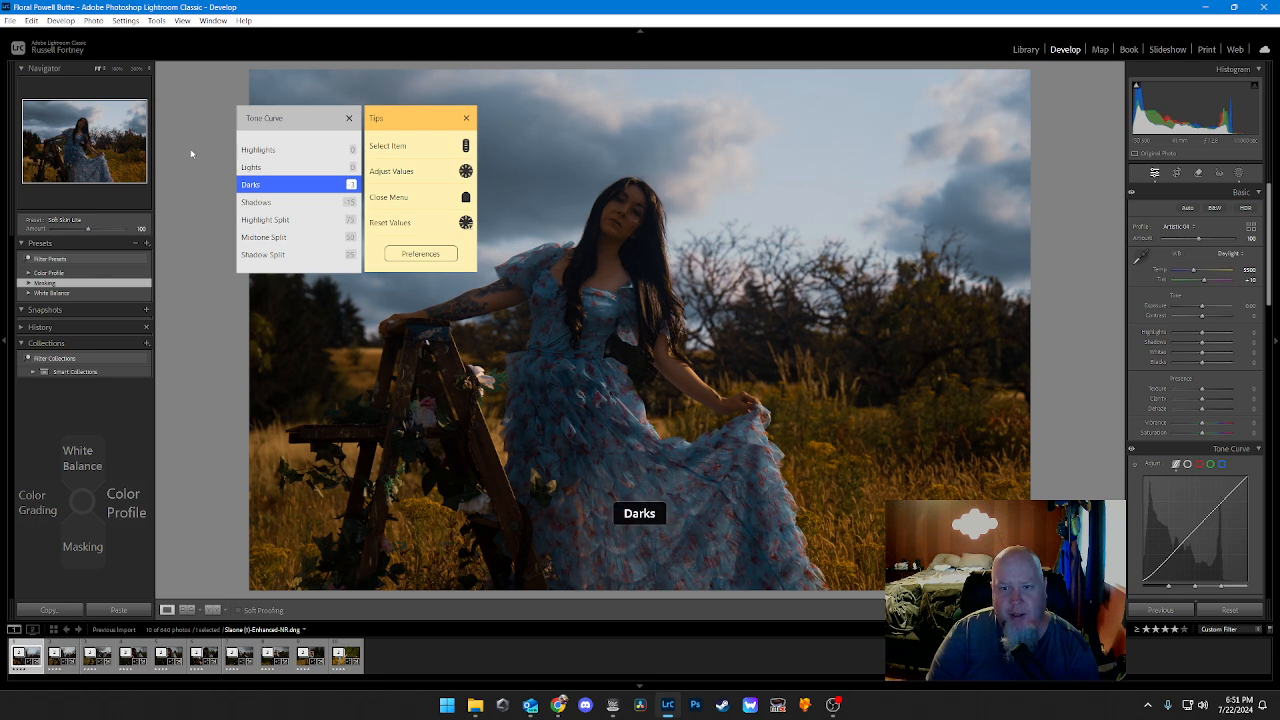
# Step: Raise the tone curve's Lights to 10 and its Highlights to 15
pyautogui.press('Up')
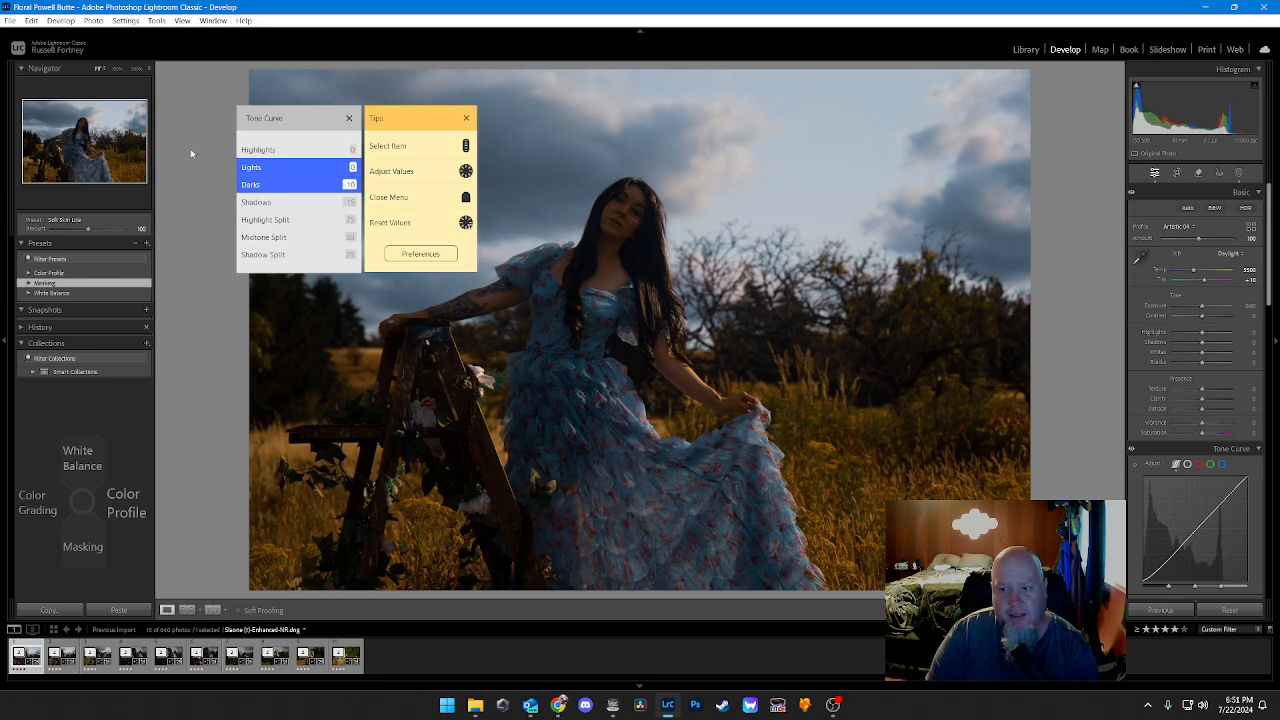
pyautogui.press('Right')
pyautogui.press('Right')
pyautogui.press('Right')
pyautogui.press('Right')
pyautogui.press('Right')
pyautogui.press('Right')
pyautogui.press('Right')
pyautogui.press('Right')
pyautogui.press('Right')
pyautogui.press('Right')
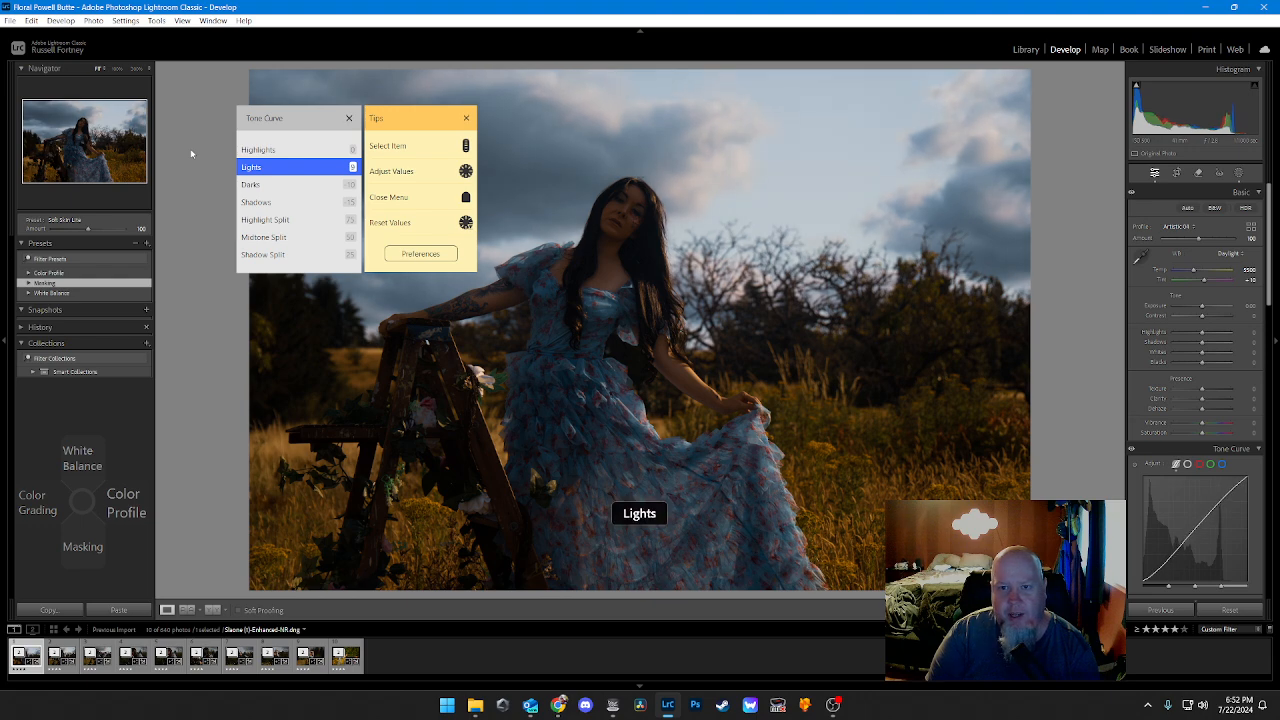
pyautogui.press('Up')
pyautogui.press('Right')
pyautogui.press('Right')
pyautogui.press('Right')
pyautogui.press('Right')
pyautogui.press('Right')
pyautogui.press('Right')
pyautogui.press('Right')
pyautogui.press('Right')
pyautogui.press('Right')
pyautogui.press('Right')
pyautogui.press('Right')
pyautogui.press('Right')
pyautogui.press('Right')
pyautogui.press('Right')
pyautogui.press('Right')
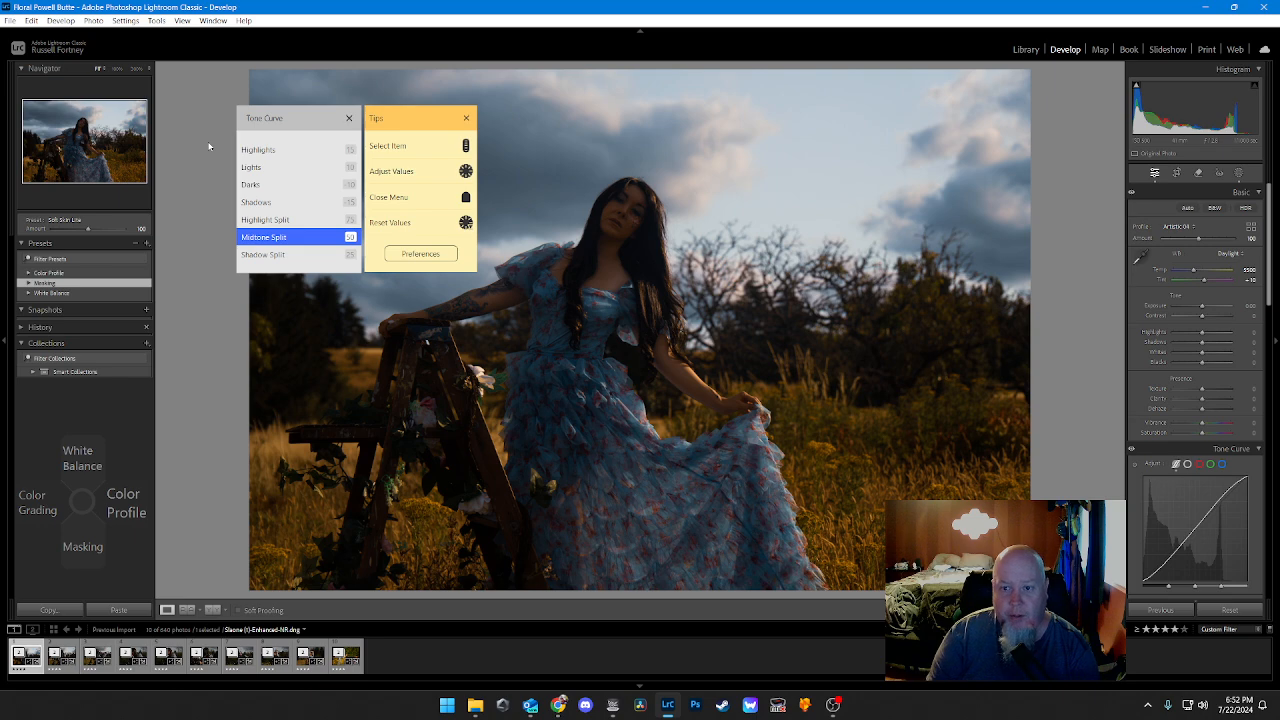
# Step: Lower the tone curve's Shadows to -50
pyautogui.scroll(2, 209, 147)
pyautogui.scroll(-20, 209, 147)
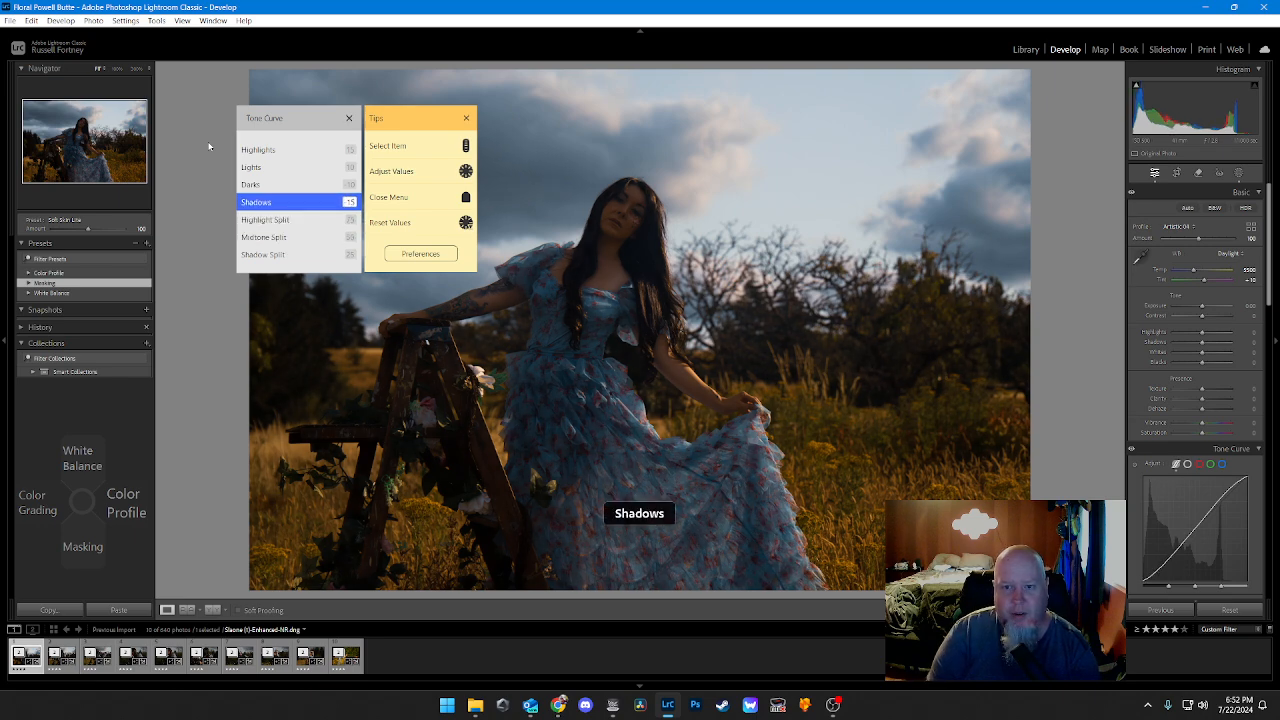
pyautogui.scroll(1, 209, 147)
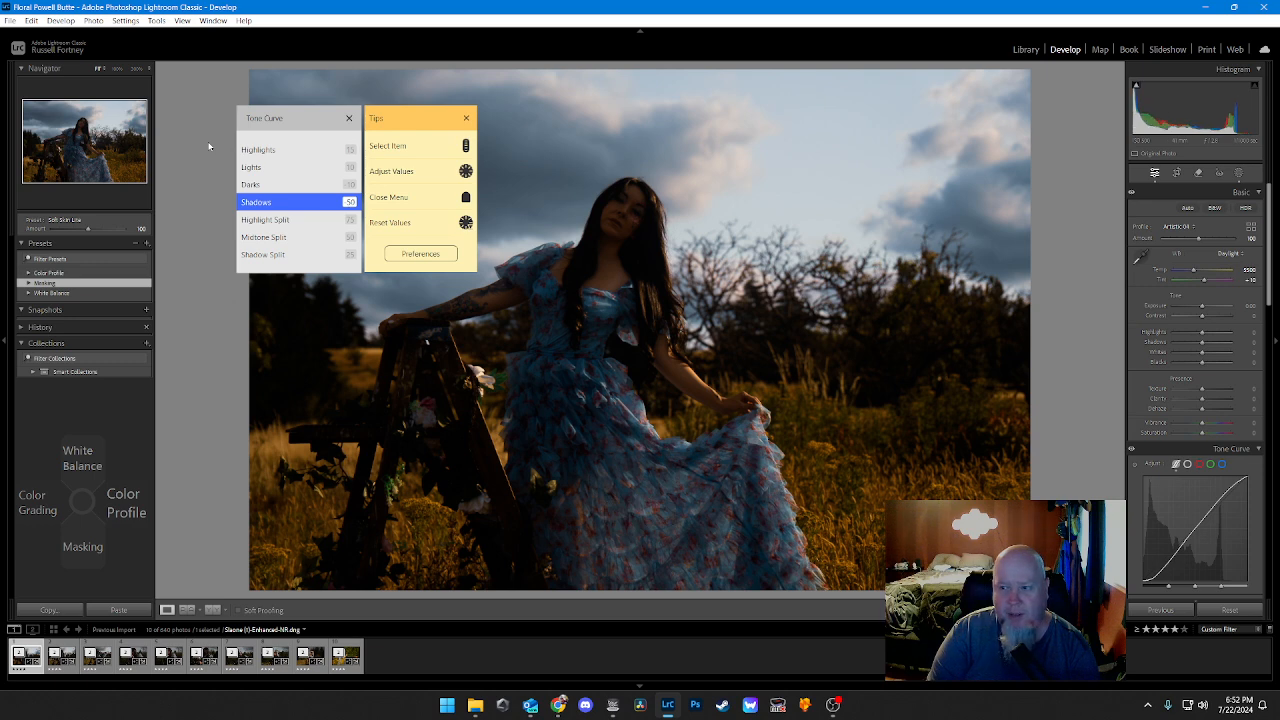
# Step: Lower the tone curve's Darks to -30
pyautogui.scroll(1, 209, 147)
pyautogui.scroll(-10, 209, 147)
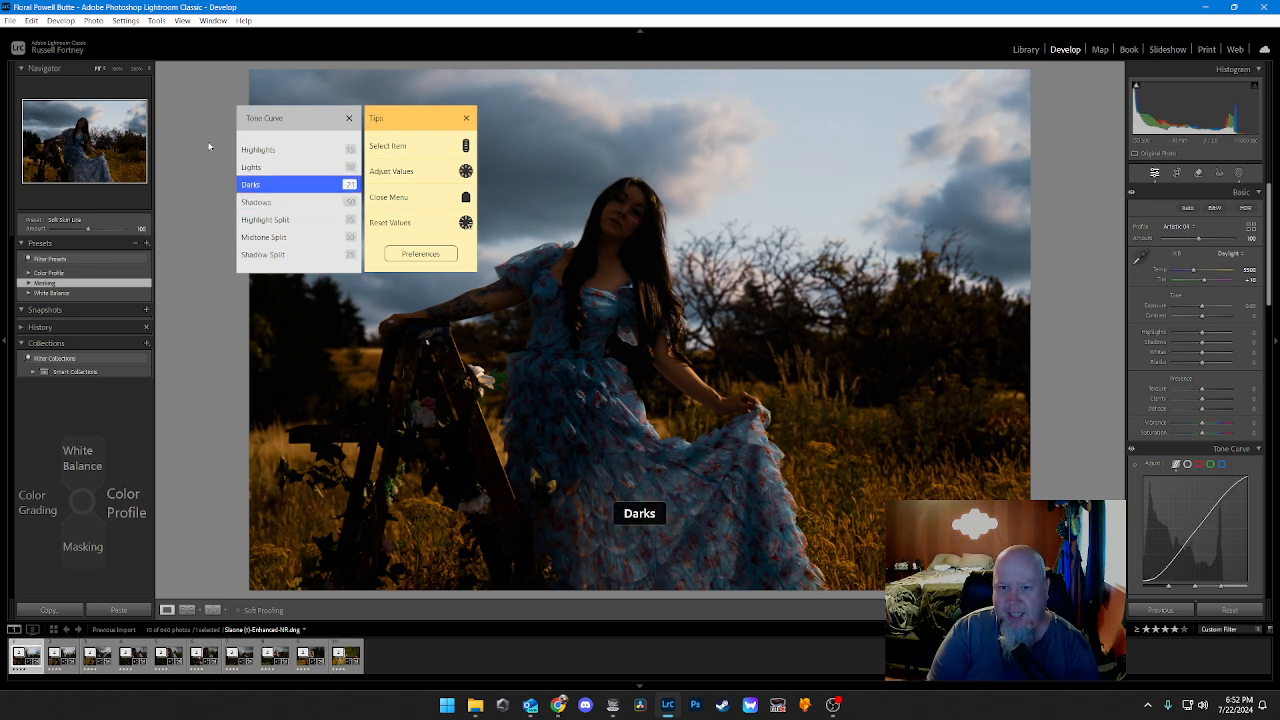
pyautogui.scroll(9, 209, 147)
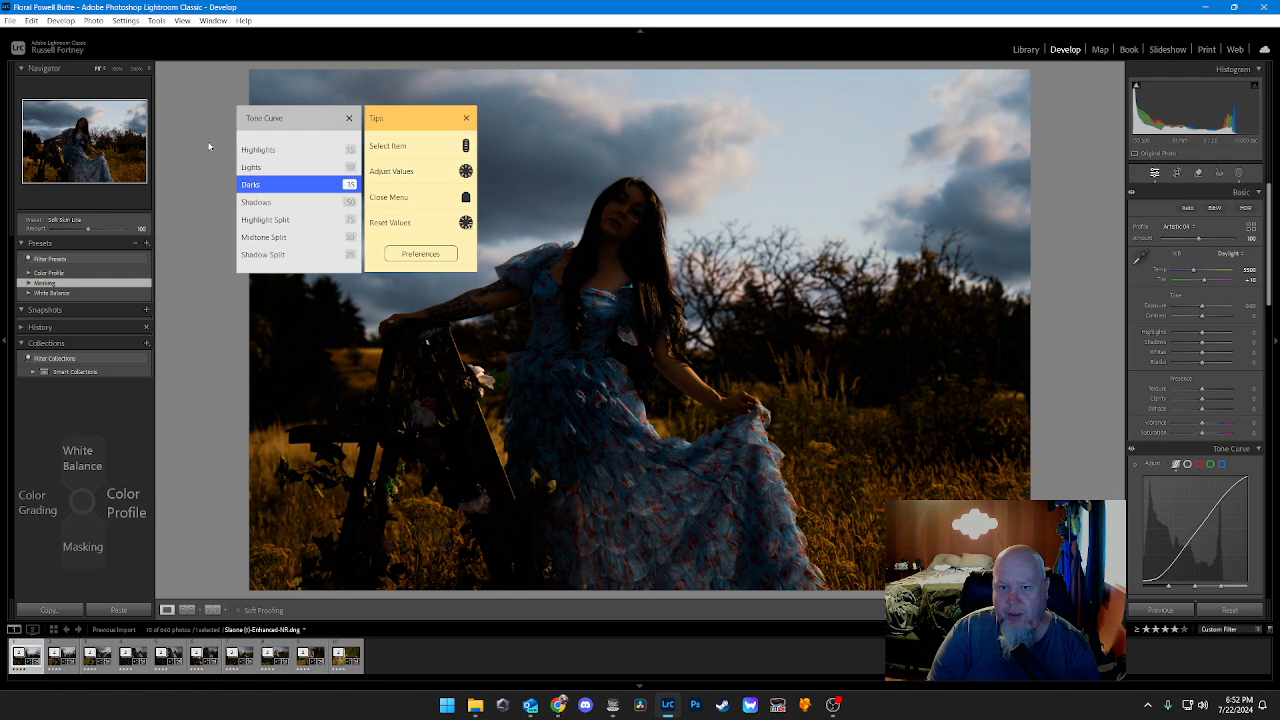
pyautogui.scroll(1, 209, 147)
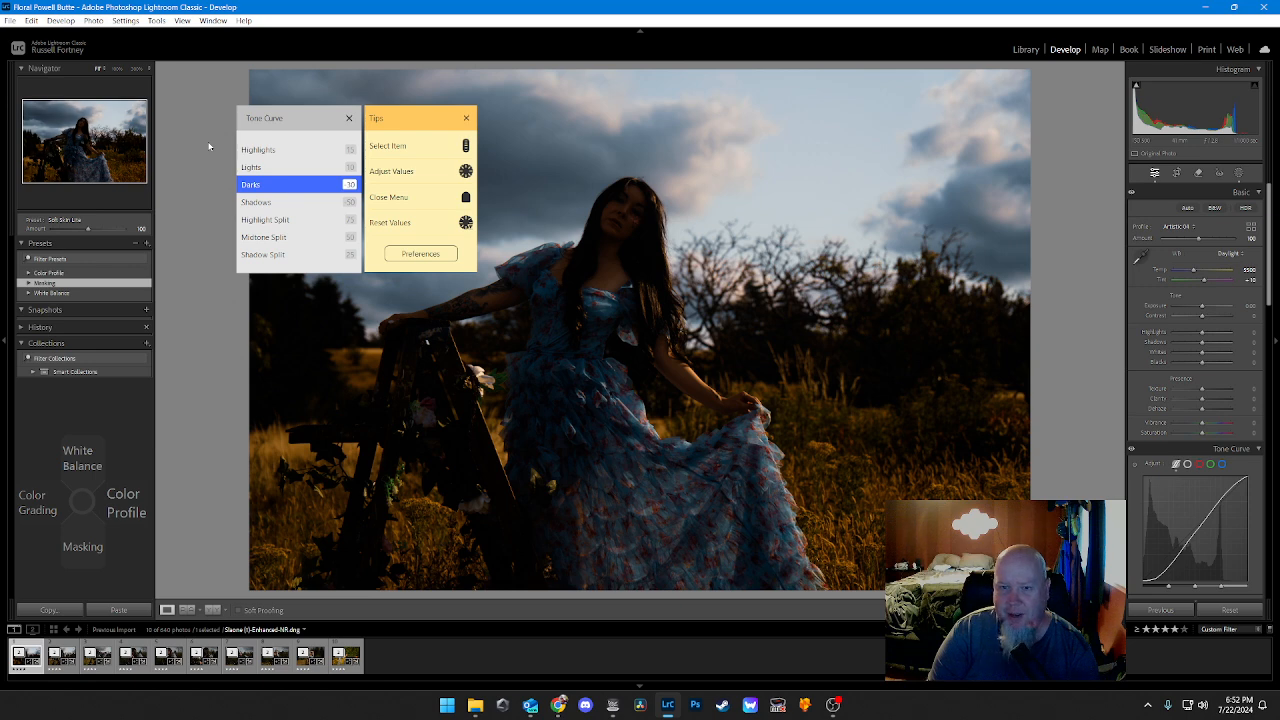
# Step: Raise the tone curve's Darks to -10 and its Shadows to 10
pyautogui.scroll(2, 209, 147)
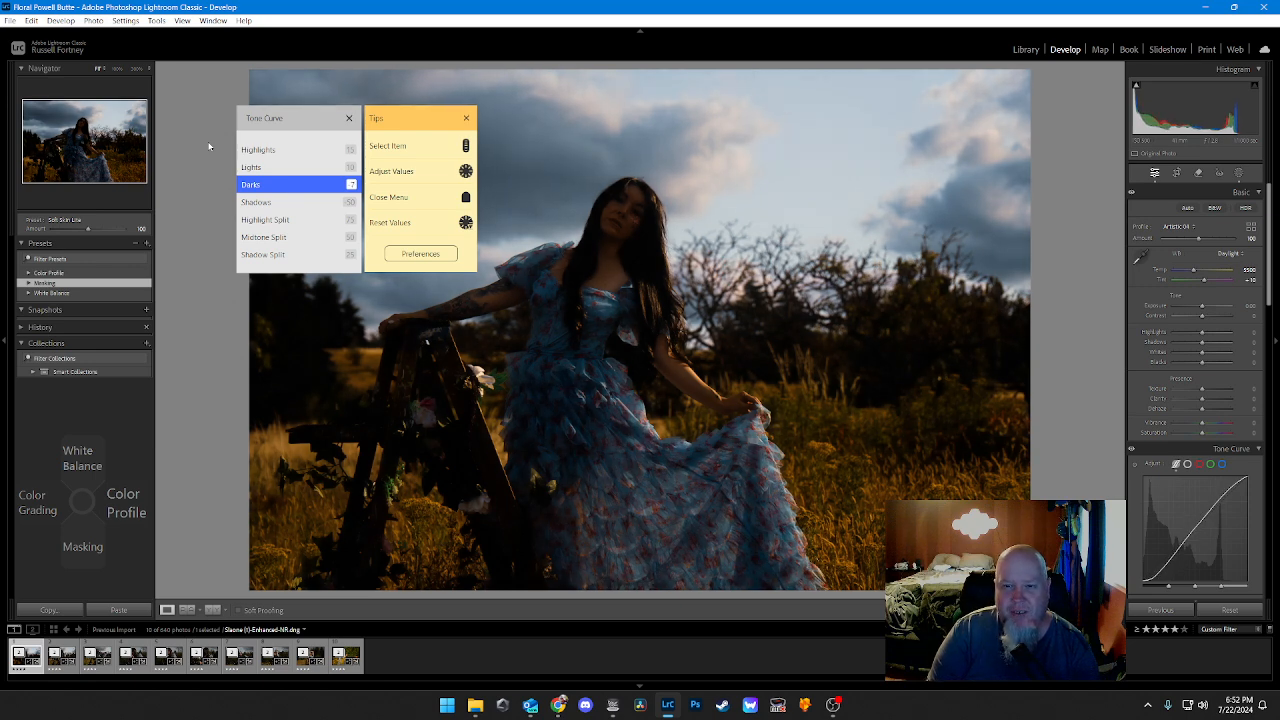
pyautogui.scroll(-2, 209, 147)
pyautogui.scroll(-1, 209, 147)
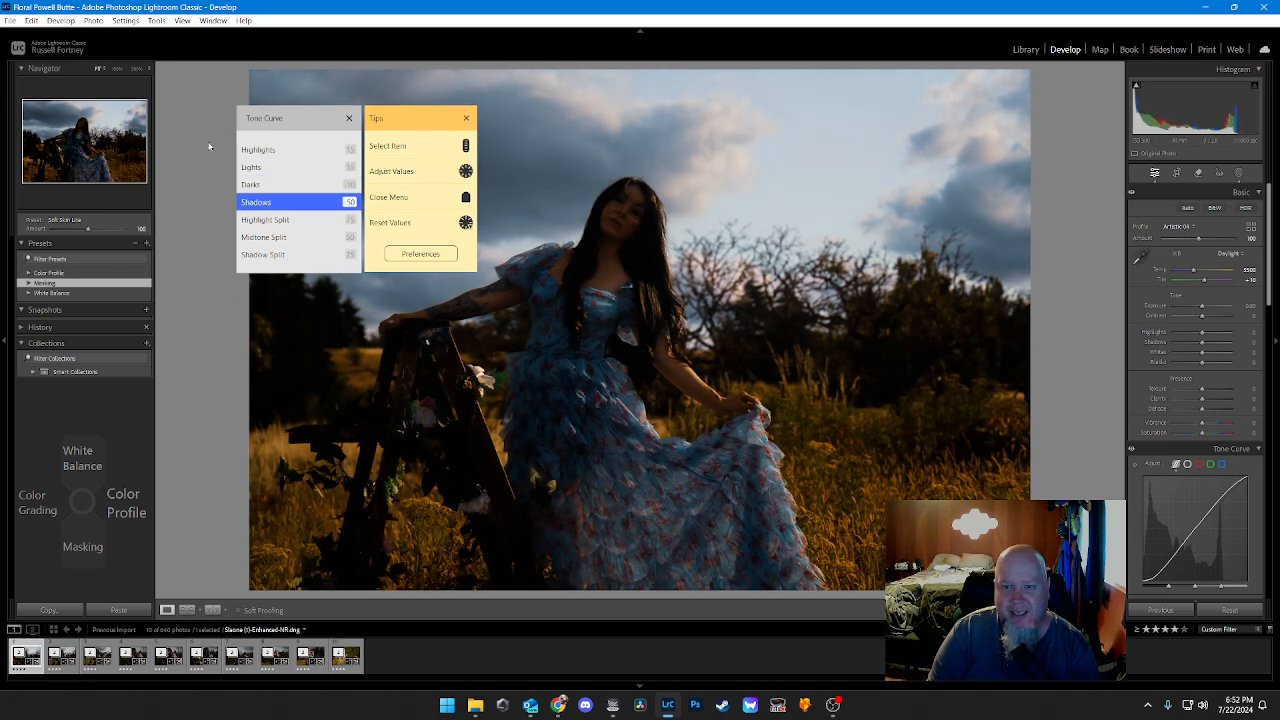
pyautogui.scroll(20, 209, 147)
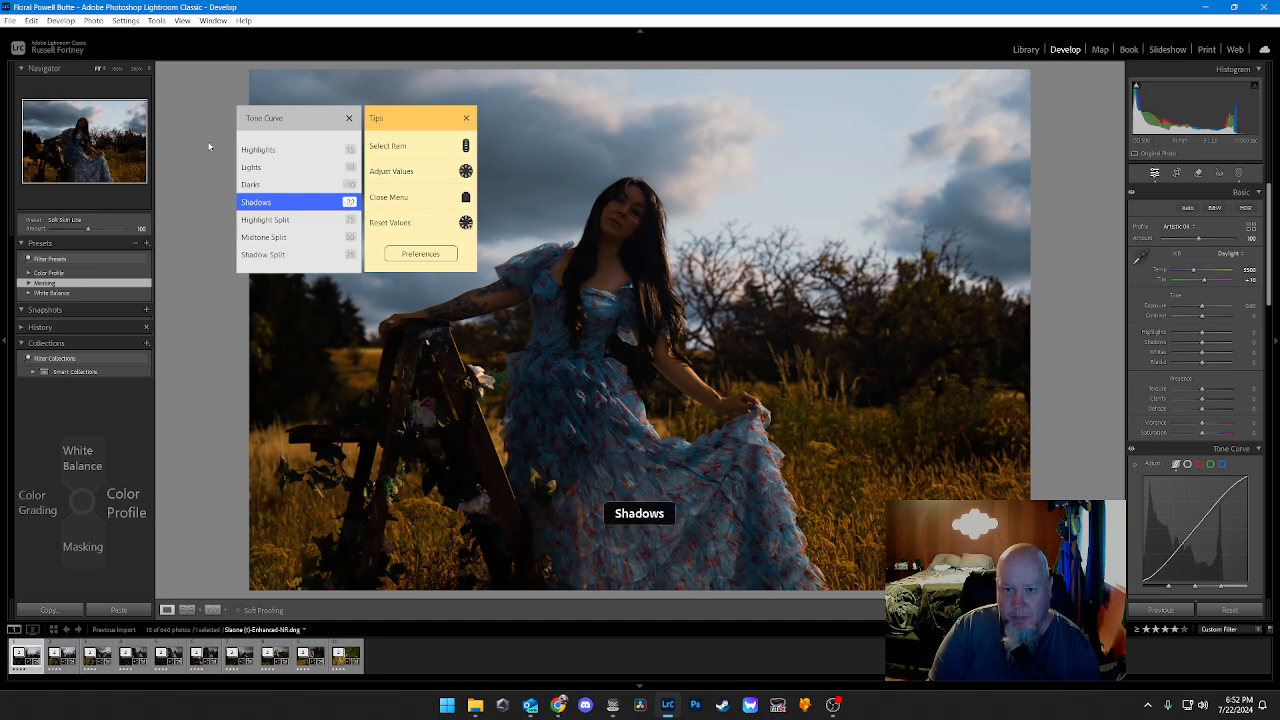
pyautogui.scroll(-2, 209, 147)
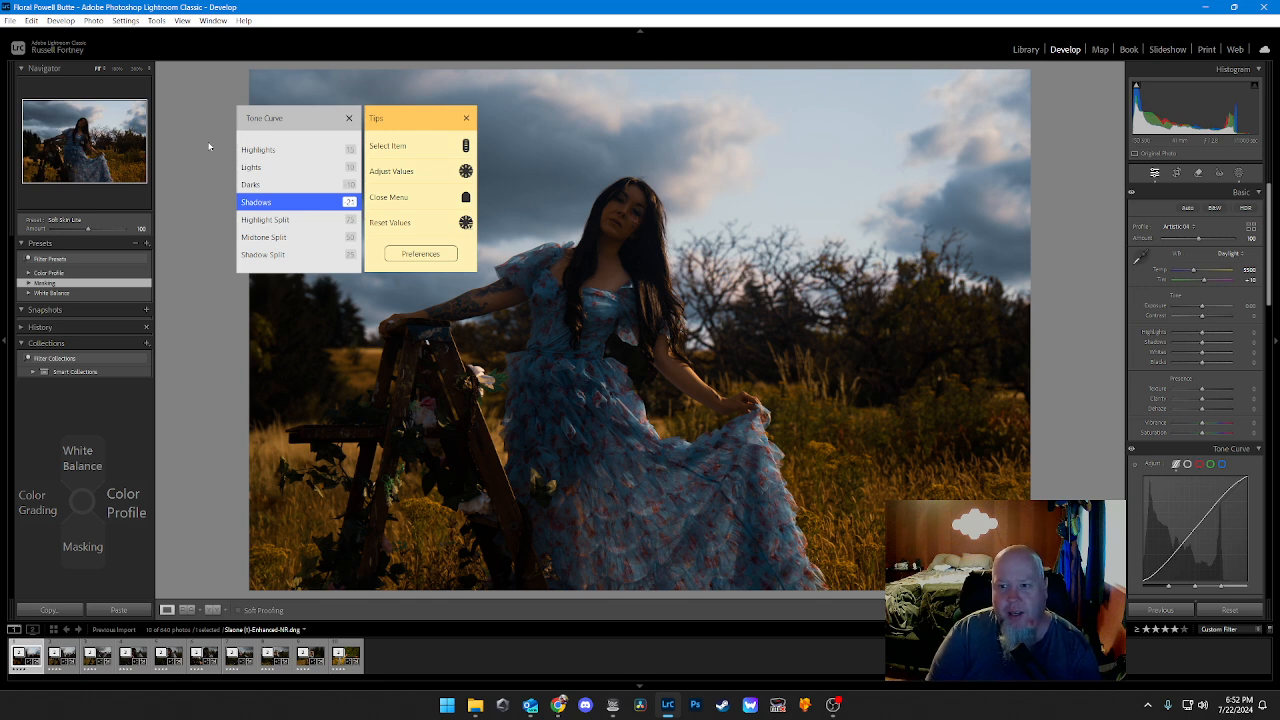
pyautogui.scroll(6, 209, 147)
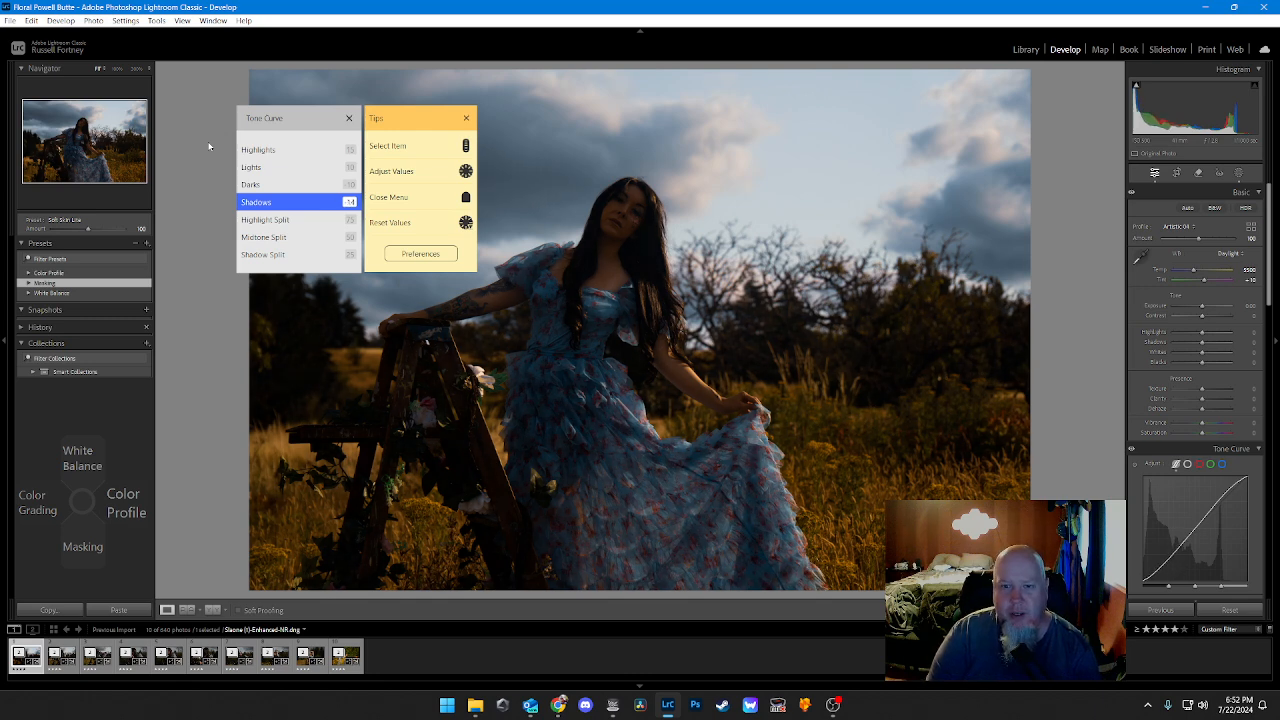
pyautogui.scroll(3, 209, 147)
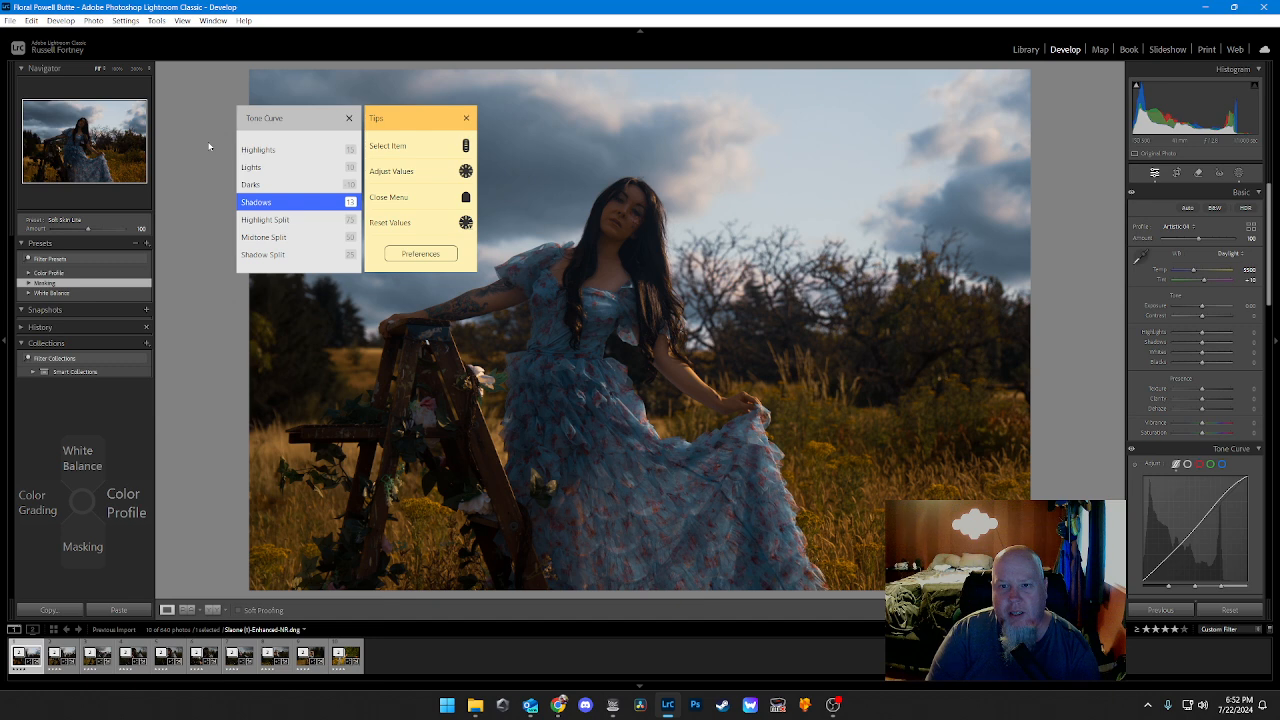
# Step: Set the tone curve's Darks to 5 and its Lights to -5
pyautogui.scroll(1, 209, 147)
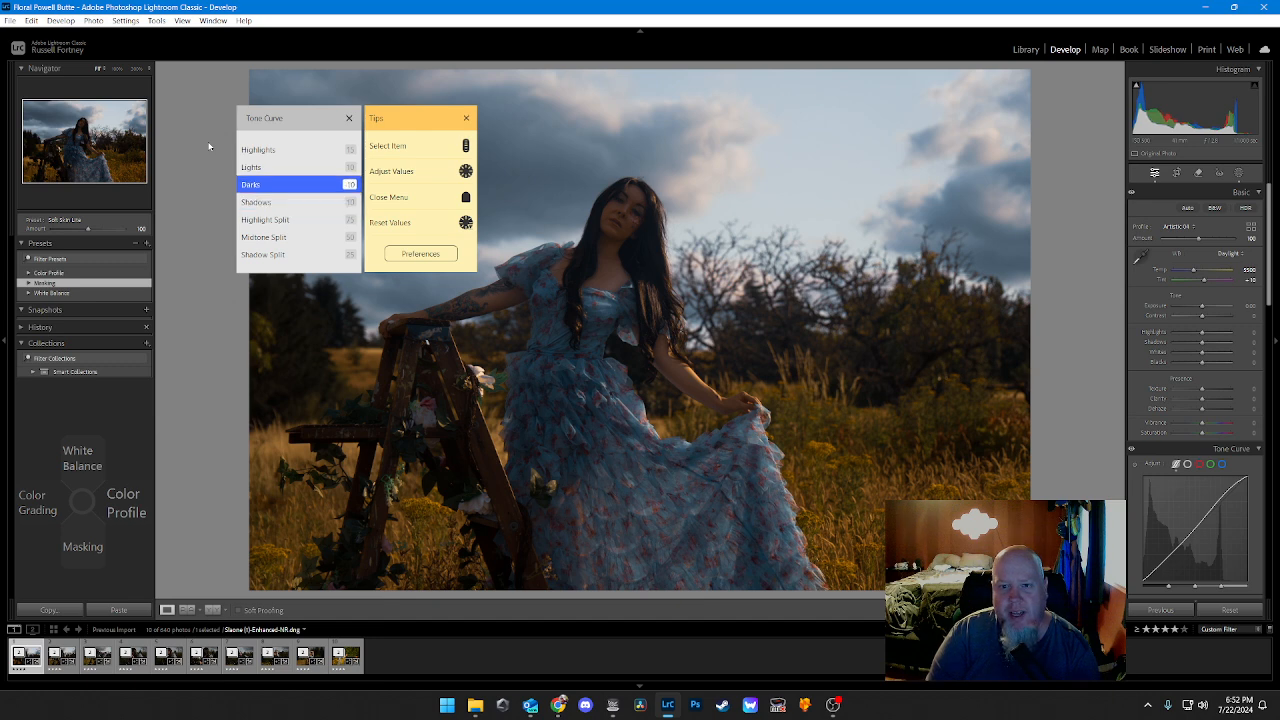
pyautogui.scroll(-4, 209, 147)
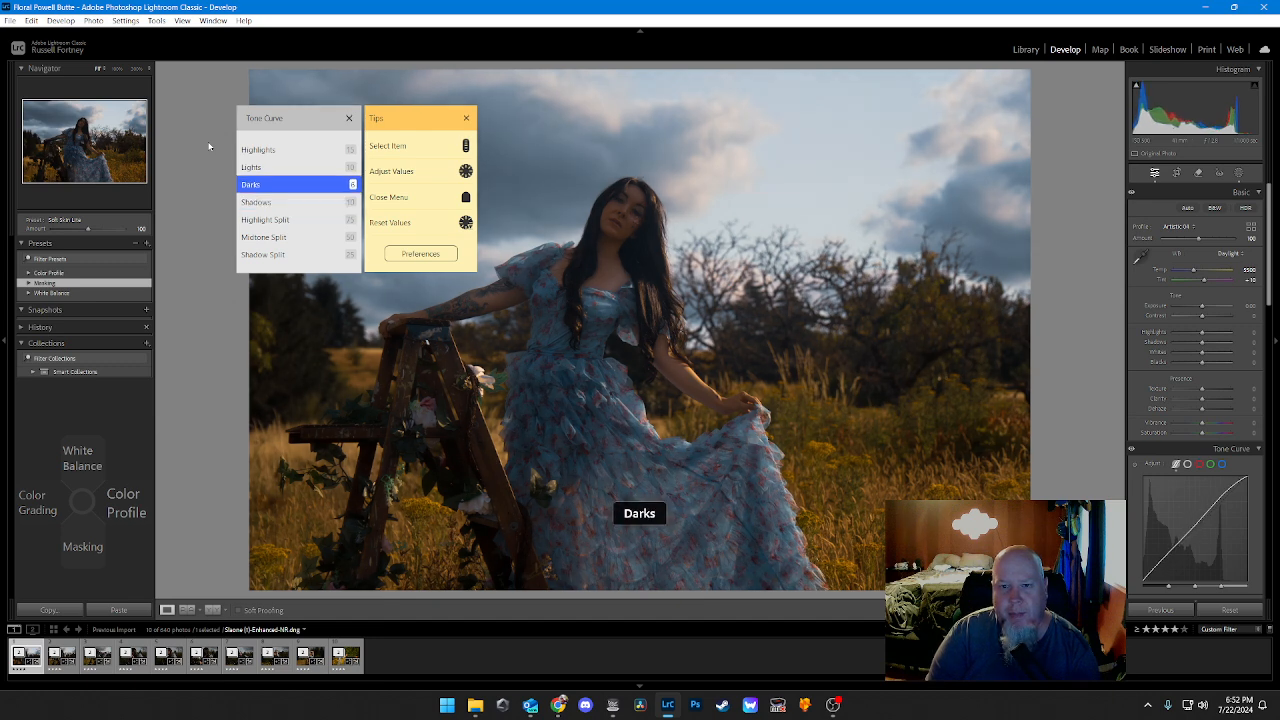
pyautogui.scroll(1, 209, 147)
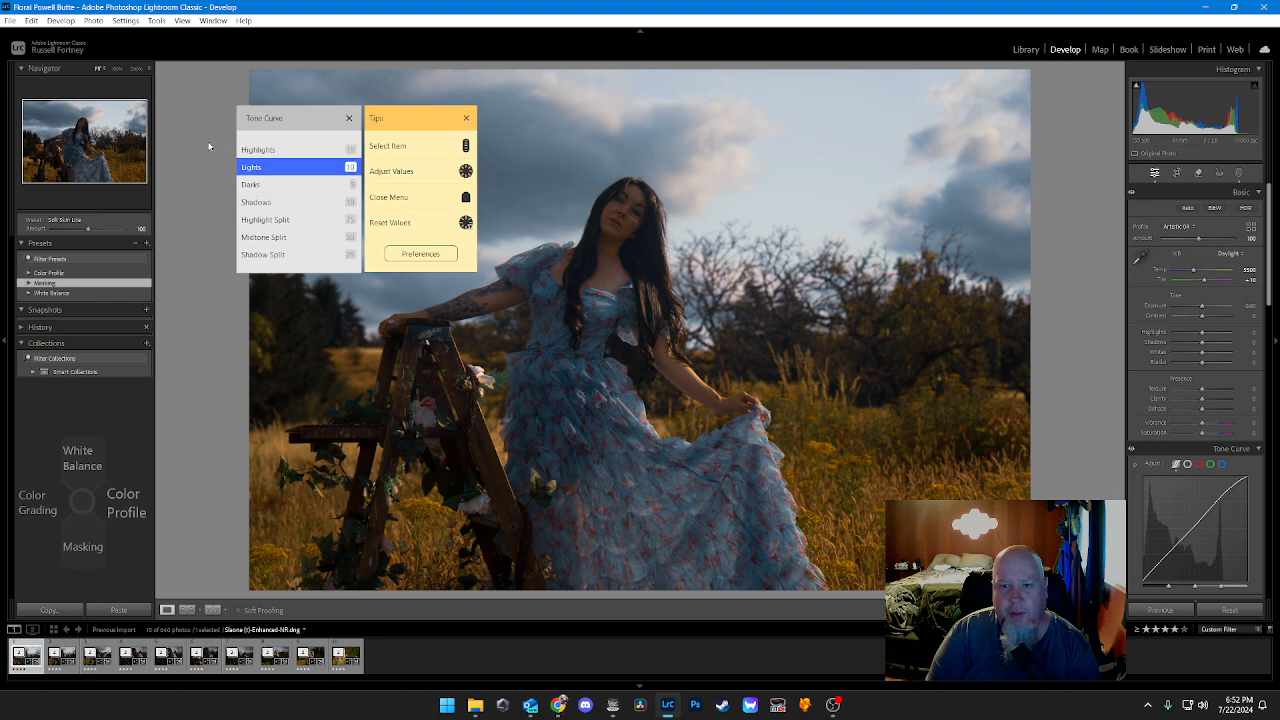
pyautogui.scroll(-4, 209, 147)
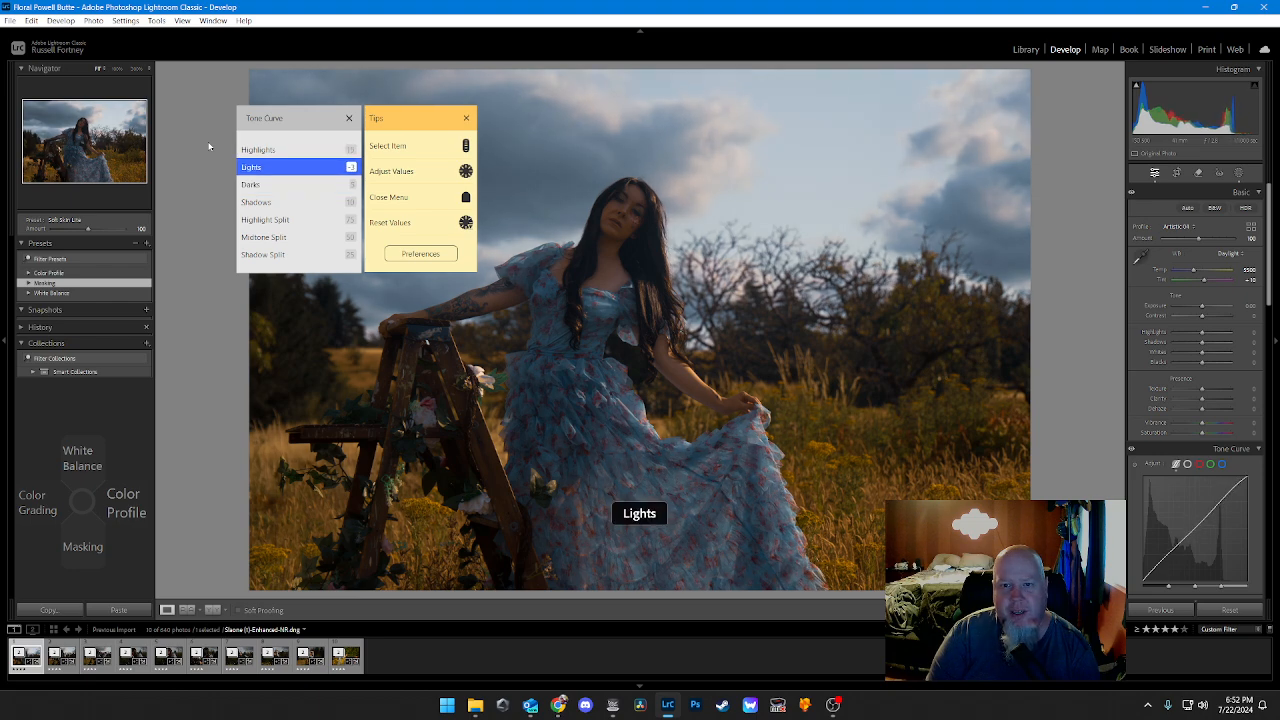
# Step: Lower the tone curve's Highlights to -10
pyautogui.scroll(1, 209, 147)
pyautogui.scroll(-3, 209, 147)
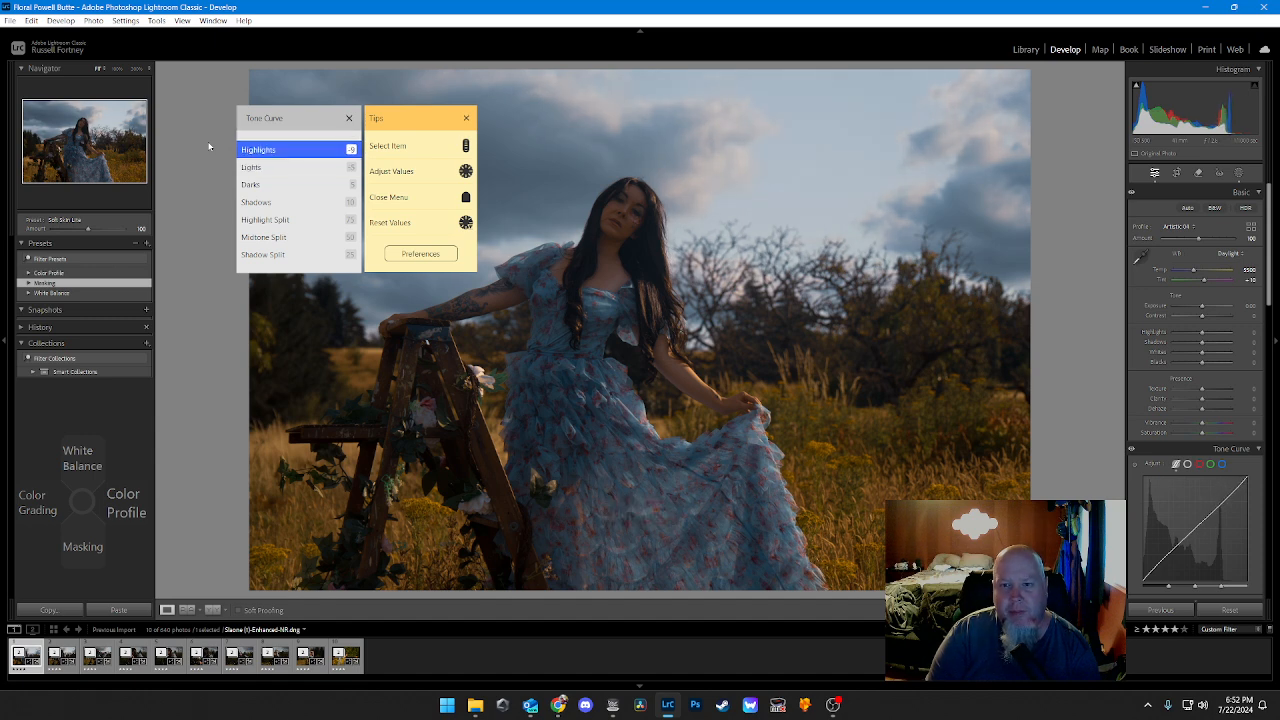
pyautogui.scroll(-1, 209, 147)
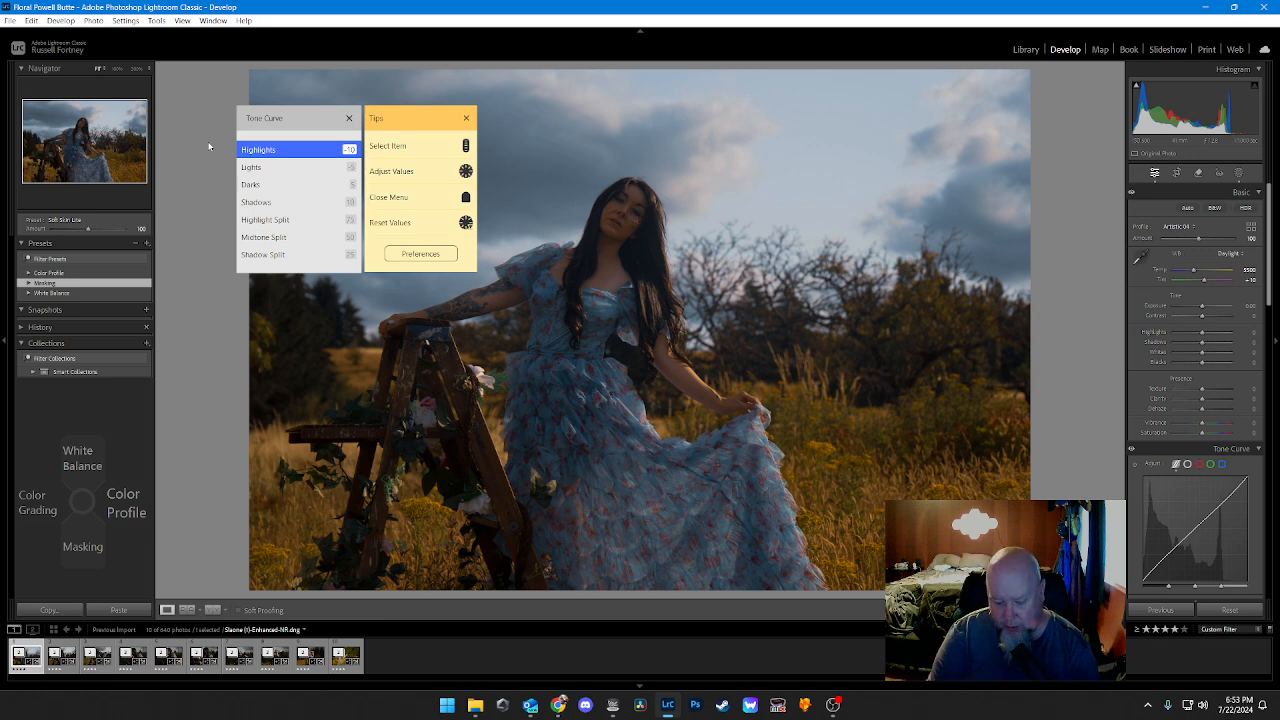
# Step: Open the Color Grading TourMenu and tint the shadows a strong warm orange by raising Shadows Hue and Shadows Sat
pyautogui.press('Left')
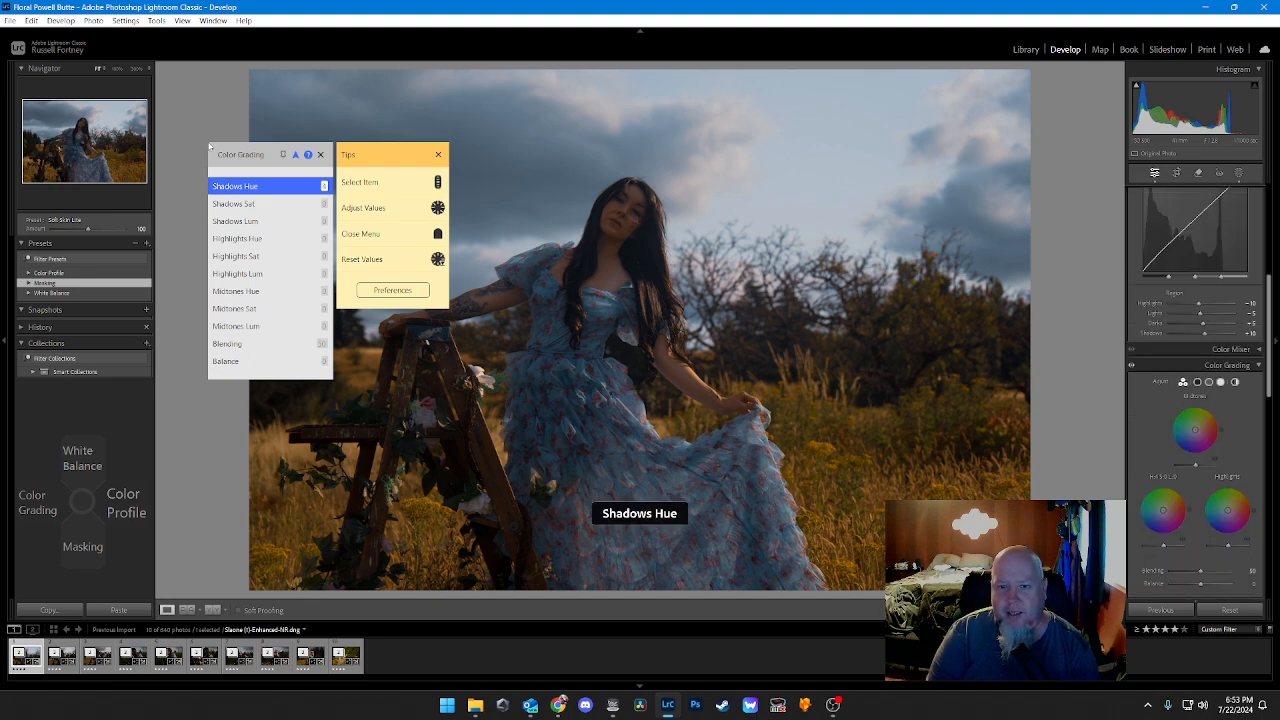
pyautogui.scroll(7, 210, 147)
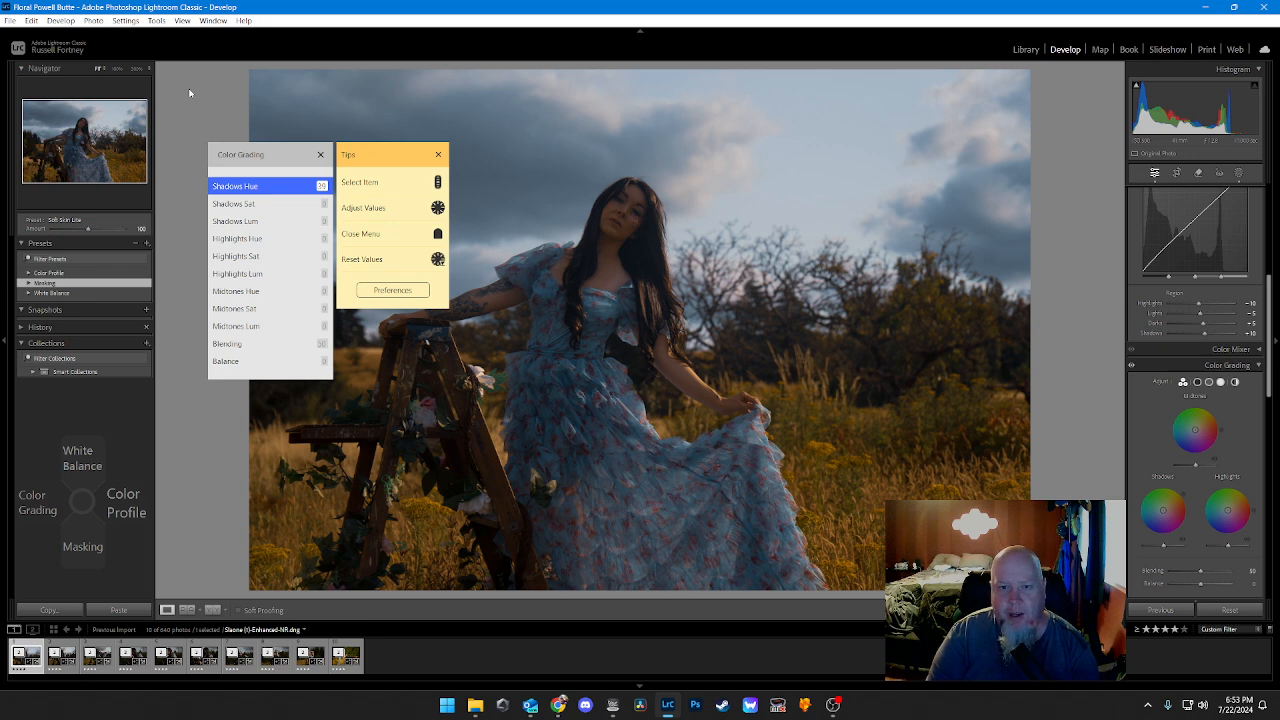
pyautogui.scroll(-1, 189, 93)
pyautogui.scroll(17, 189, 93)
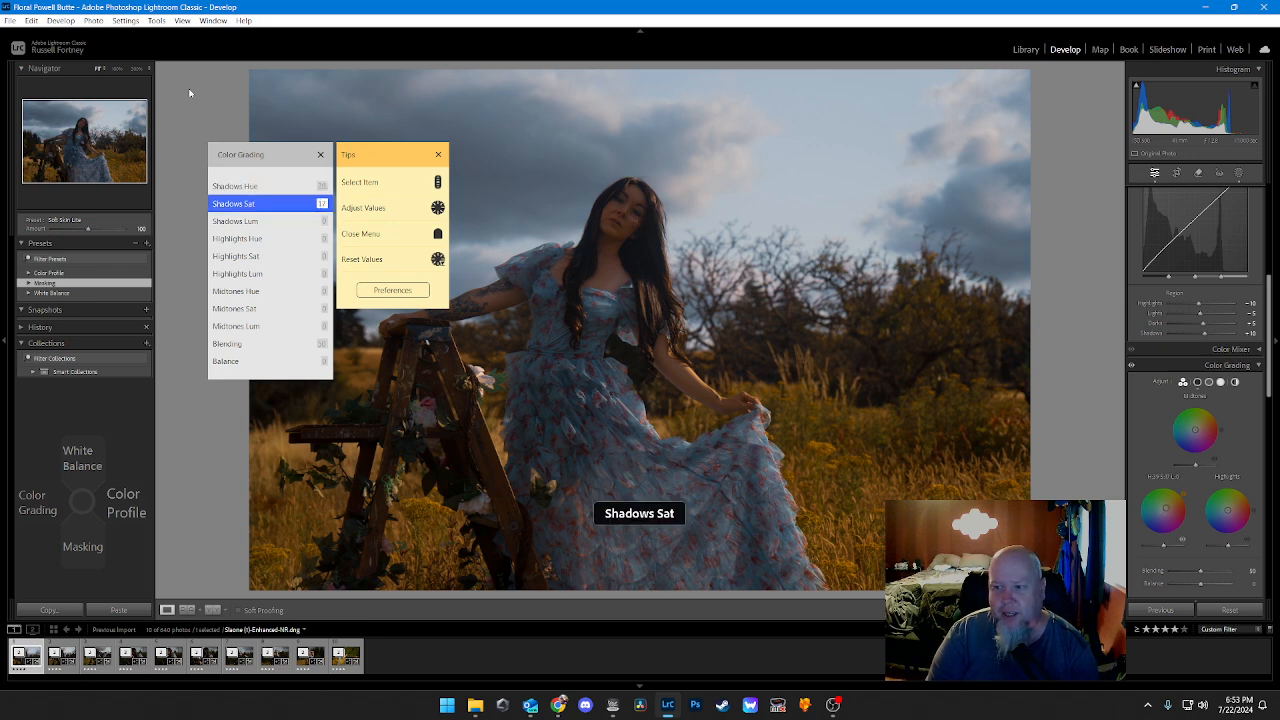
pyautogui.scroll(7, 189, 93)
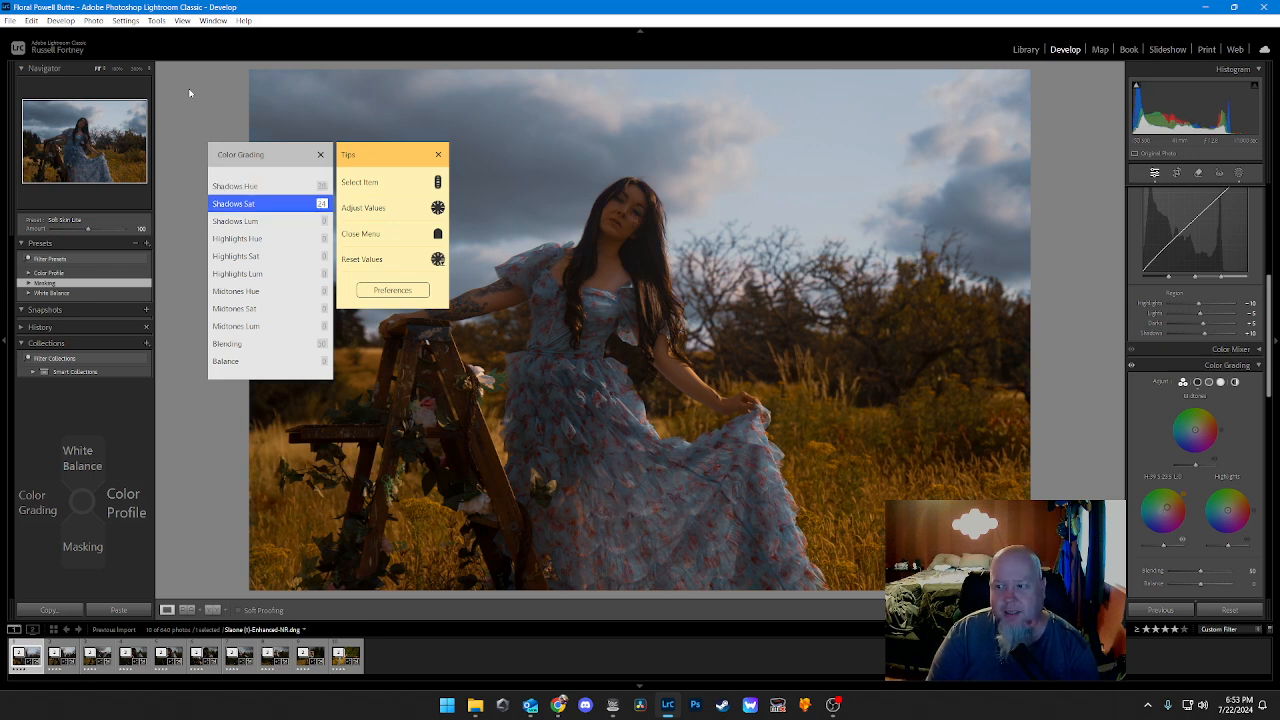
pyautogui.scroll(8, 189, 93)
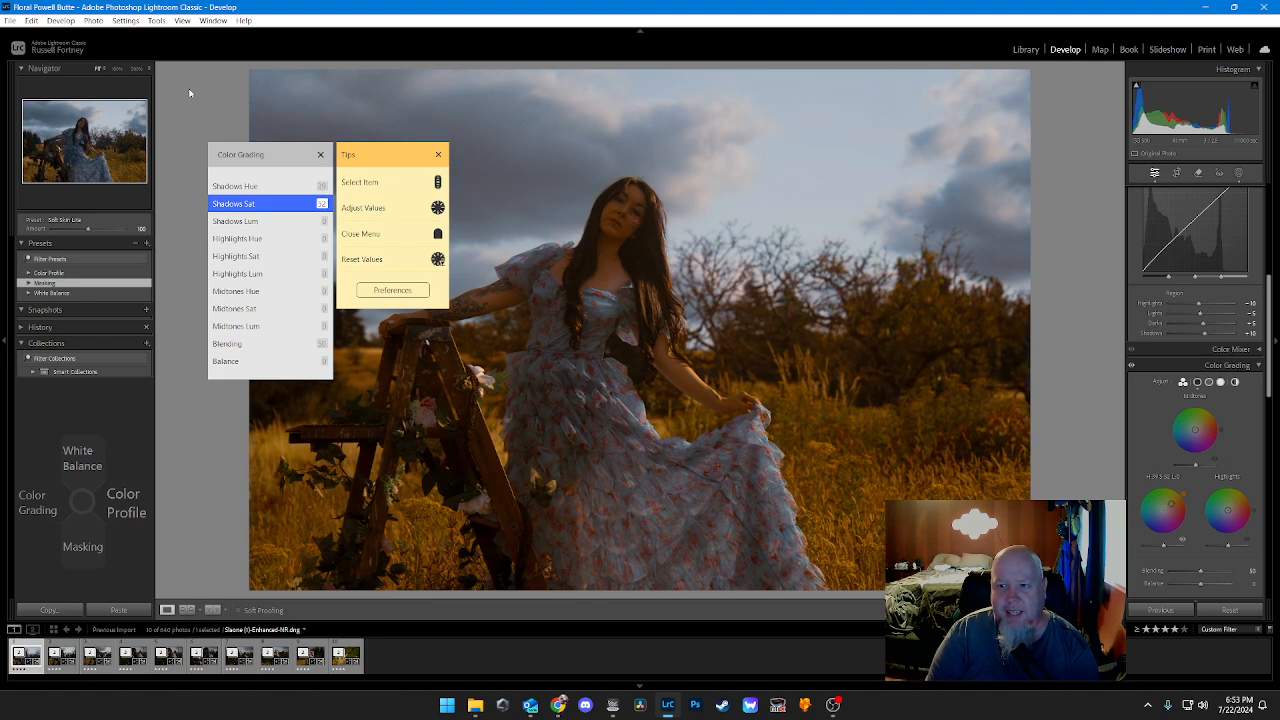
pyautogui.scroll(-5, 189, 93)
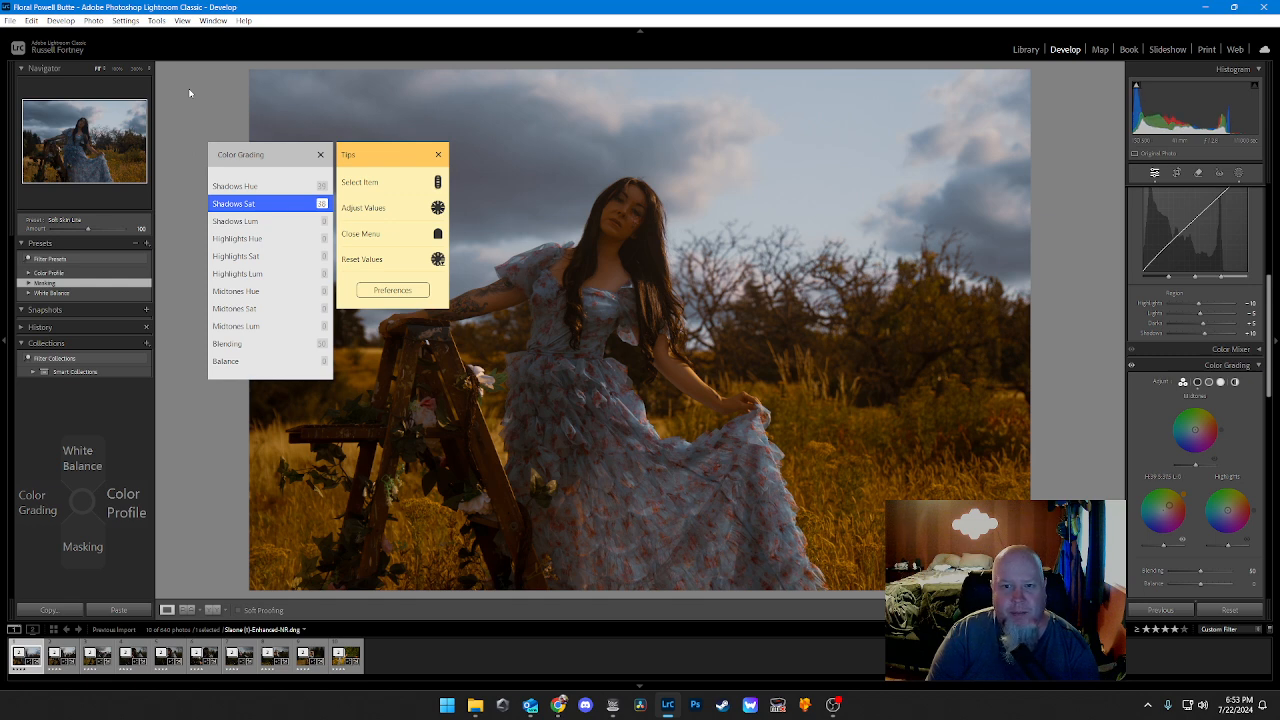
# Step: Shift the Color Grading Shadows Hue to a blue at 219
pyautogui.scroll(1, 189, 93)
pyautogui.scroll(-4, 189, 93)
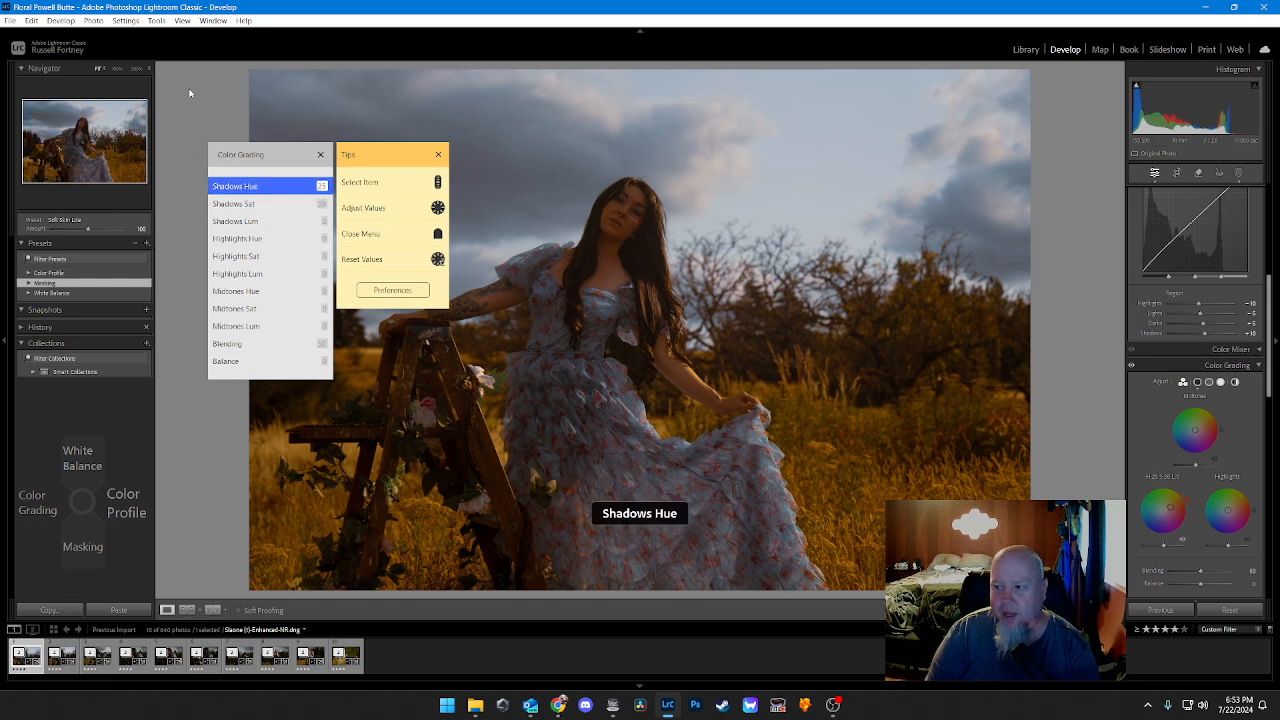
pyautogui.scroll(5, 189, 93)
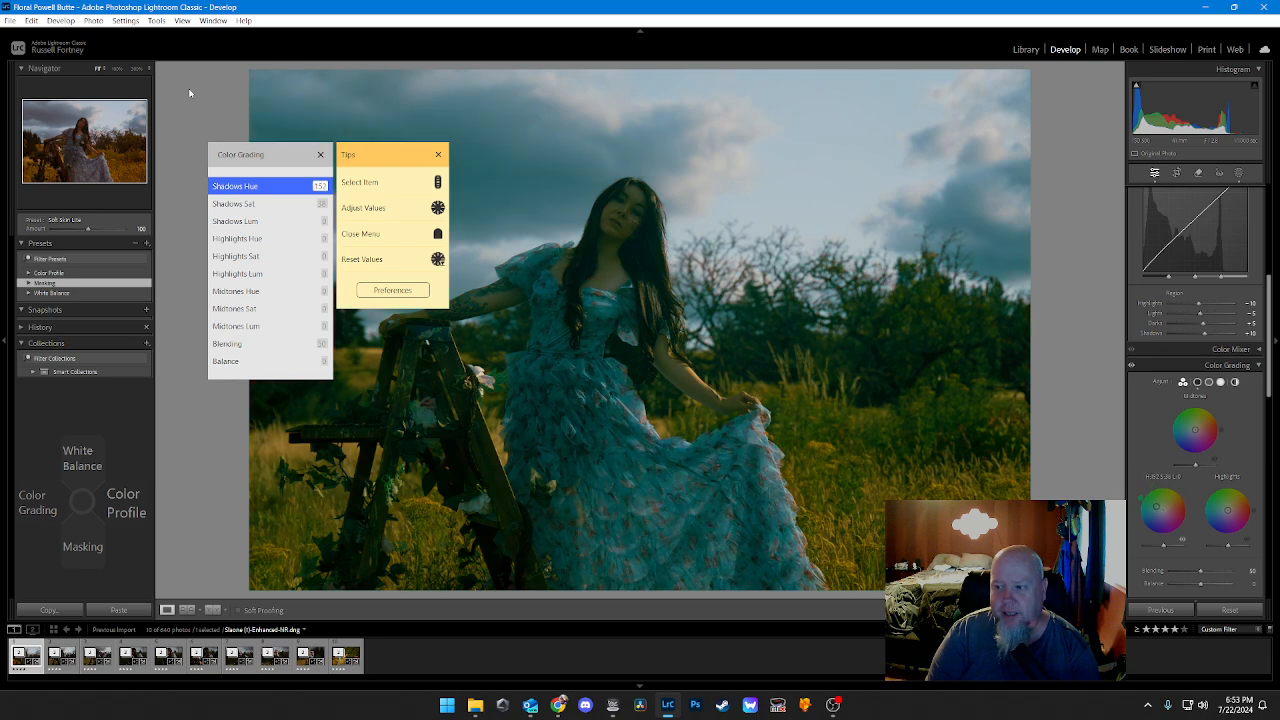
pyautogui.scroll(3, 189, 93)
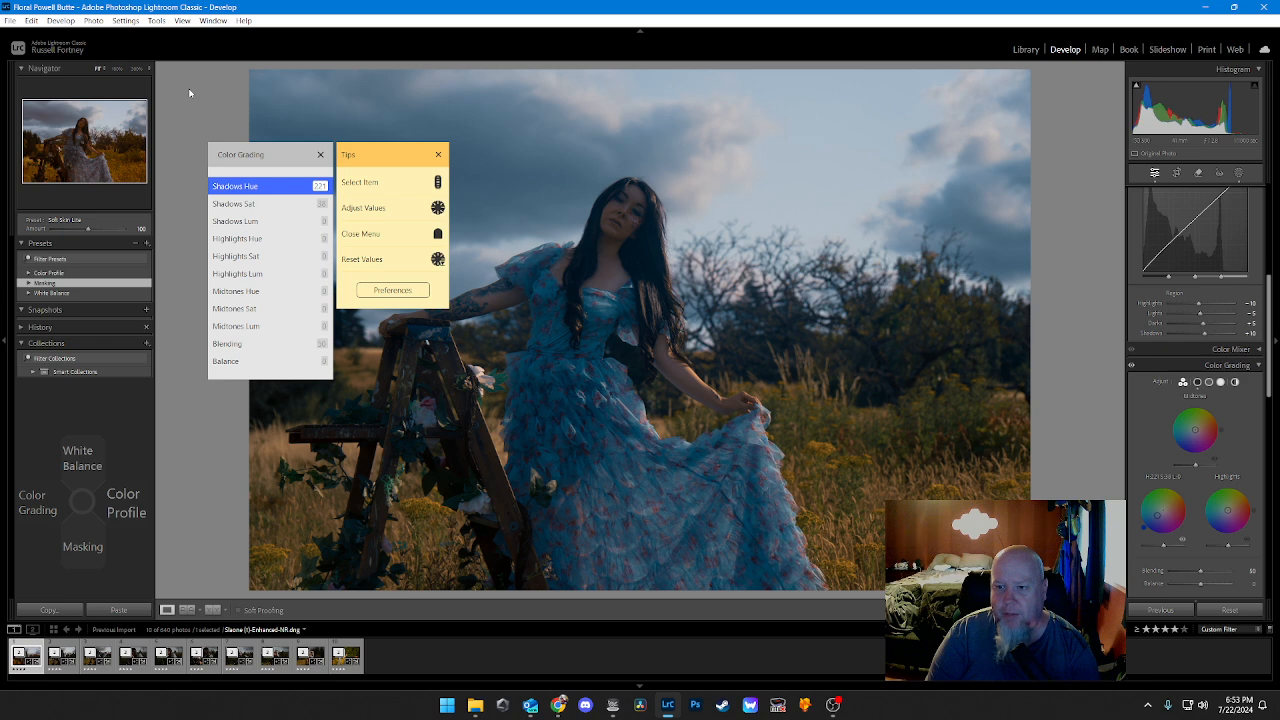
# Step: Set the Color Grading Shadows Sat to about 47
pyautogui.scroll(-1, 189, 93)
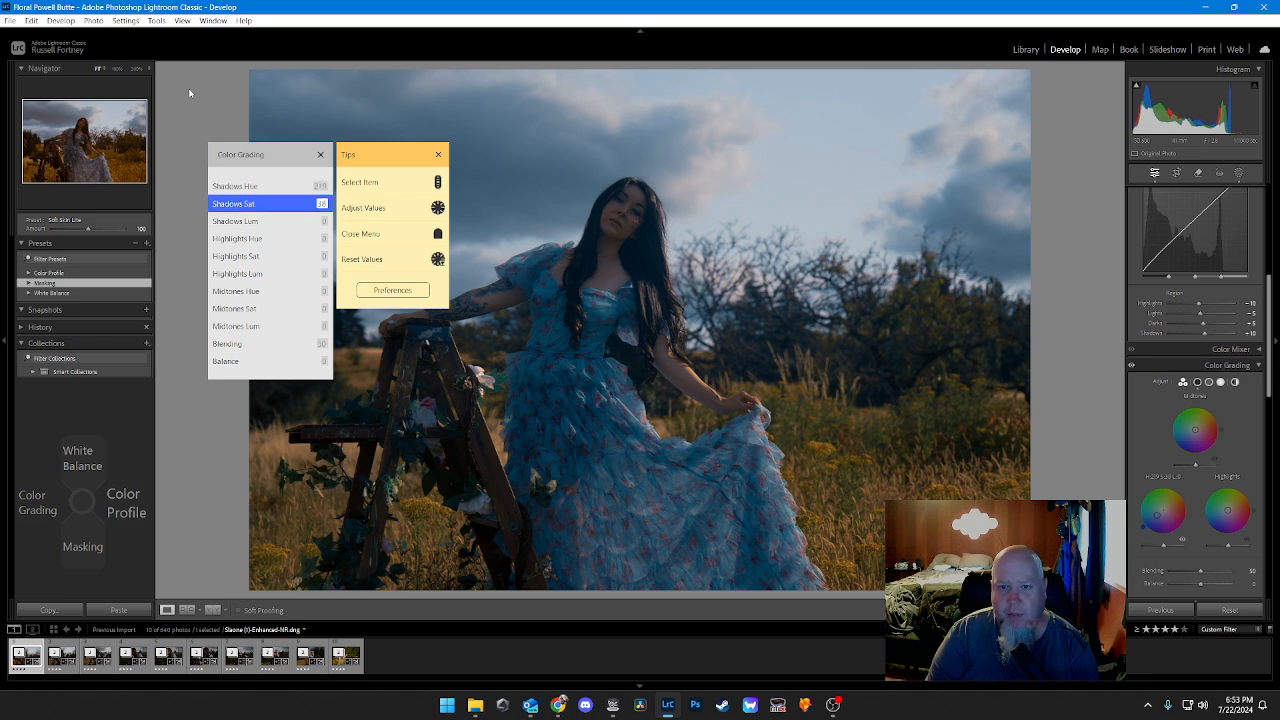
pyautogui.scroll(4, 189, 93)
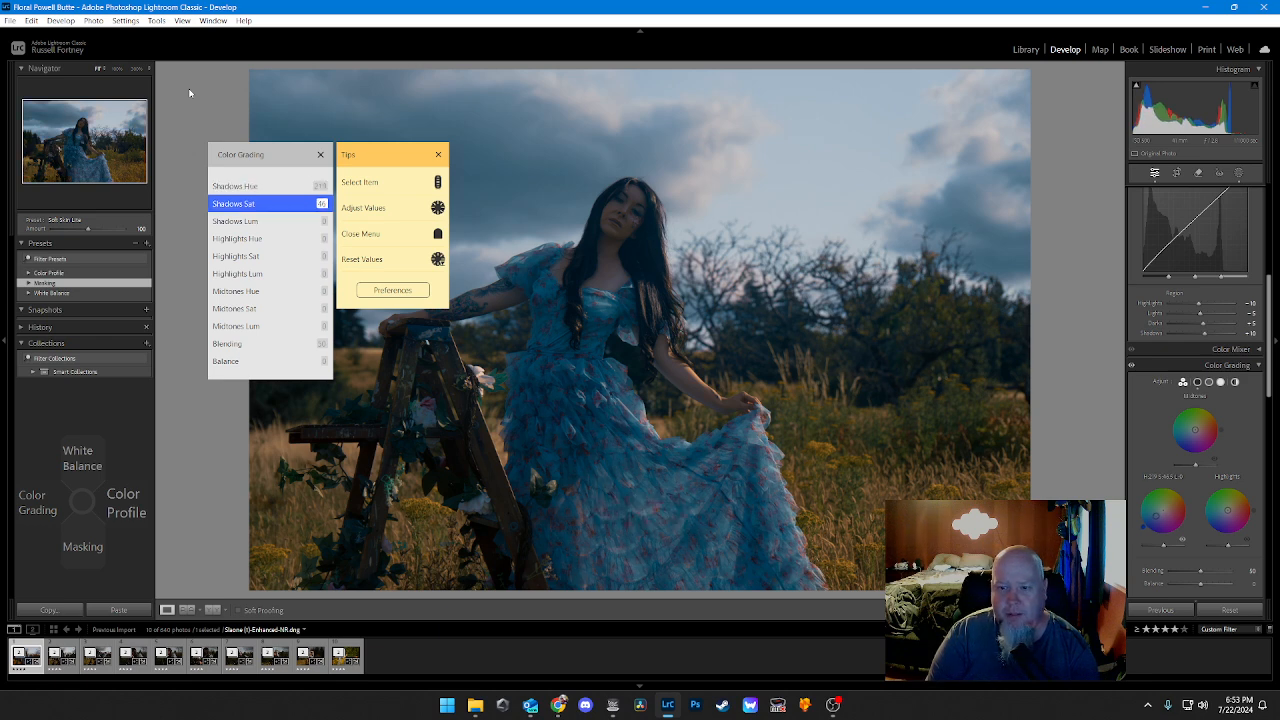
pyautogui.scroll(1, 189, 93)
pyautogui.scroll(-1, 189, 93)
# Step: Set the Color Grading Shadows Lum to 10 and reduce Shadows Sat to 40
pyautogui.scroll(-1, 189, 93)
pyautogui.scroll(10, 189, 93)
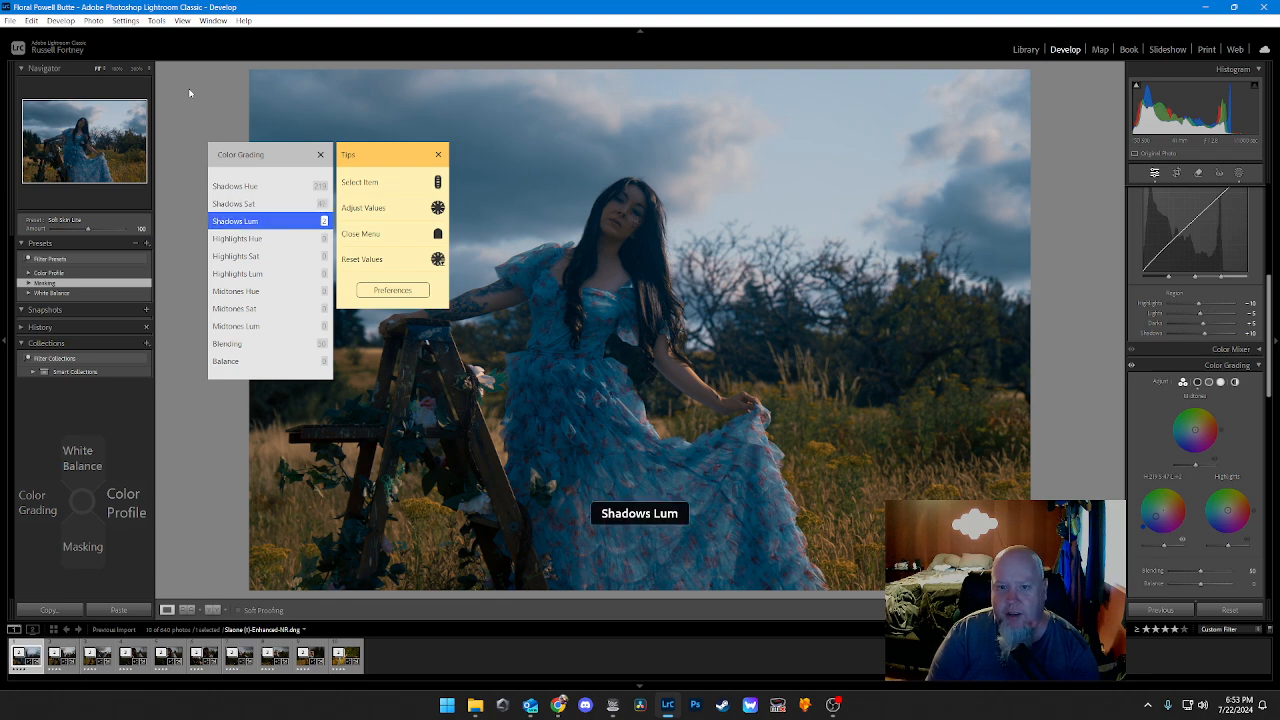
pyautogui.scroll(10, 189, 93)
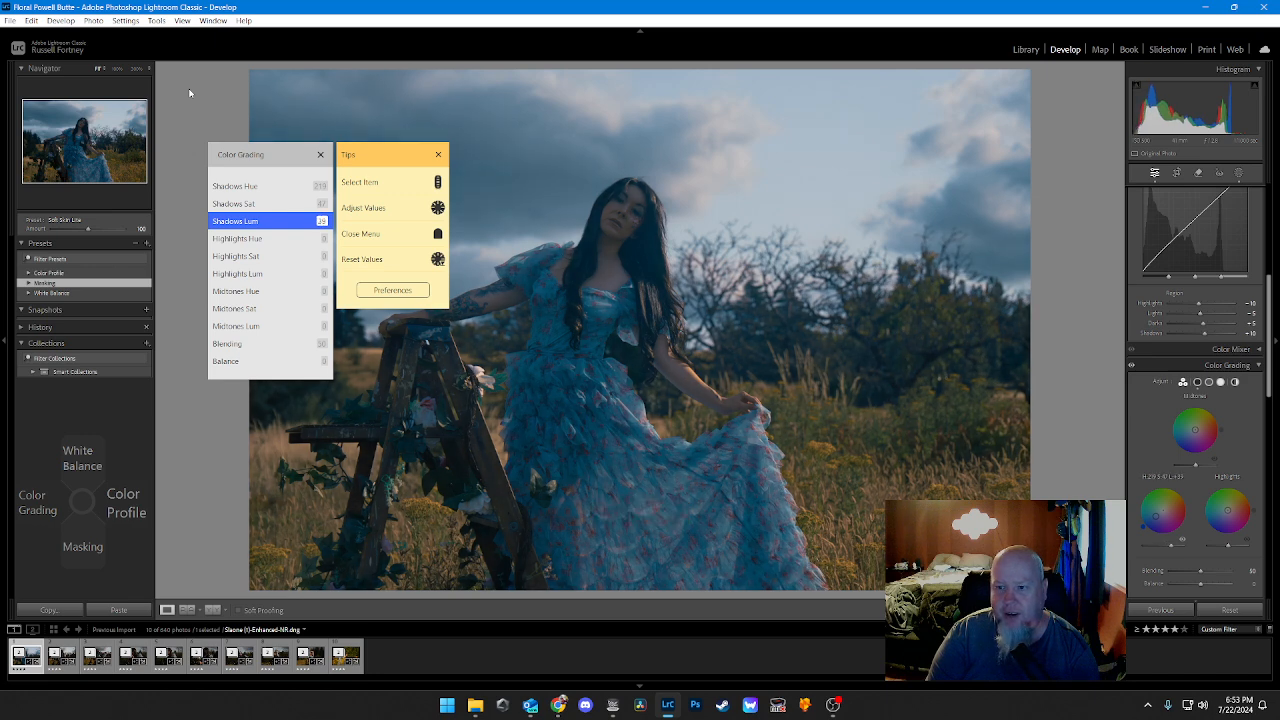
pyautogui.scroll(-20, 189, 93)
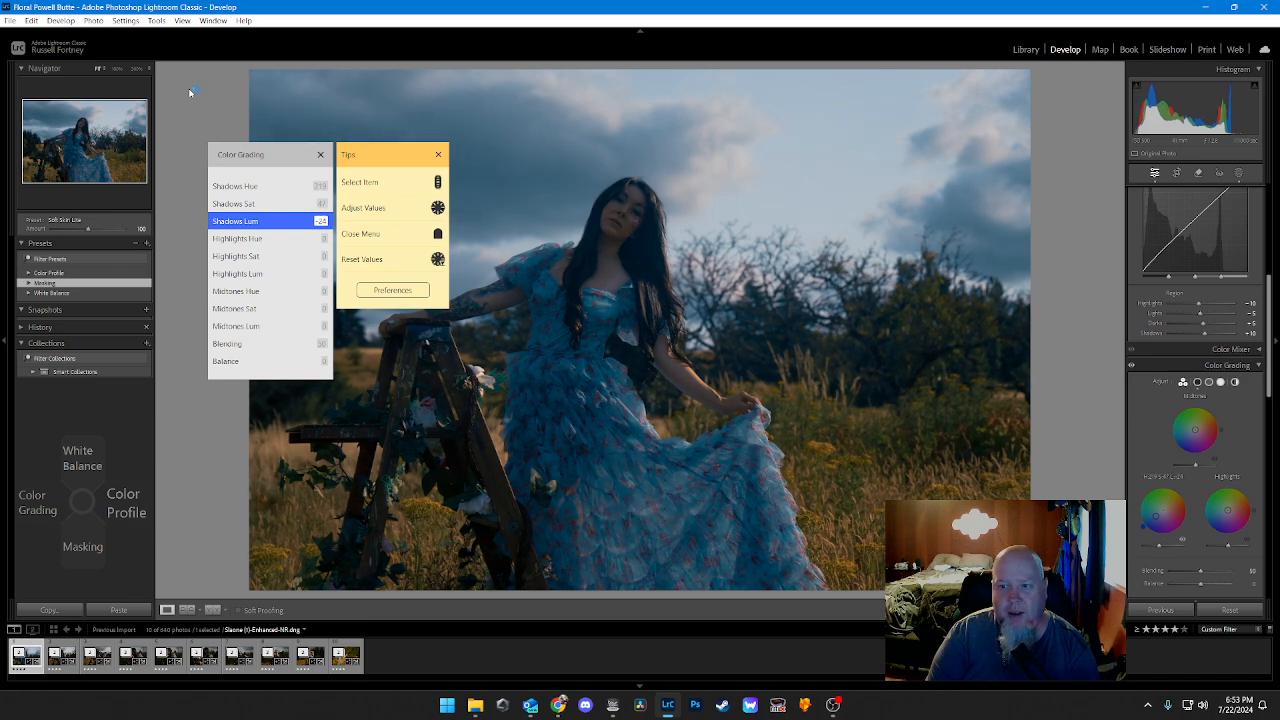
pyautogui.scroll(15, 189, 93)
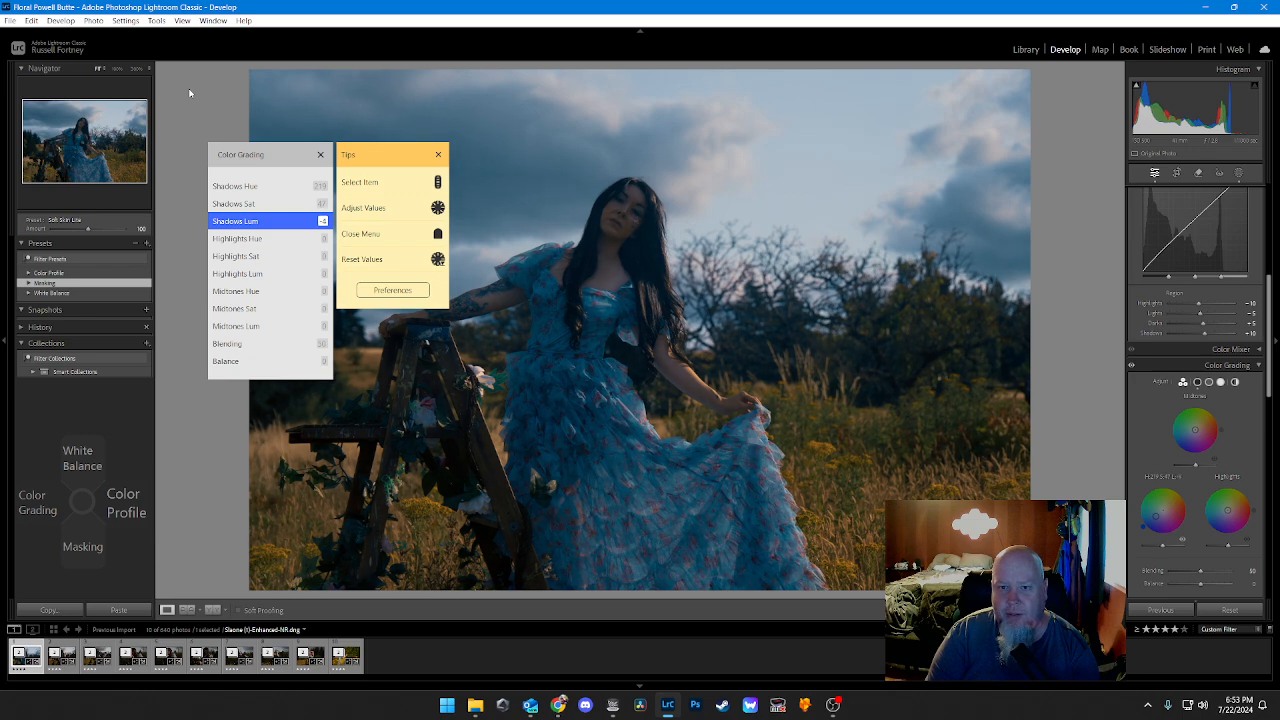
pyautogui.scroll(2, 189, 93)
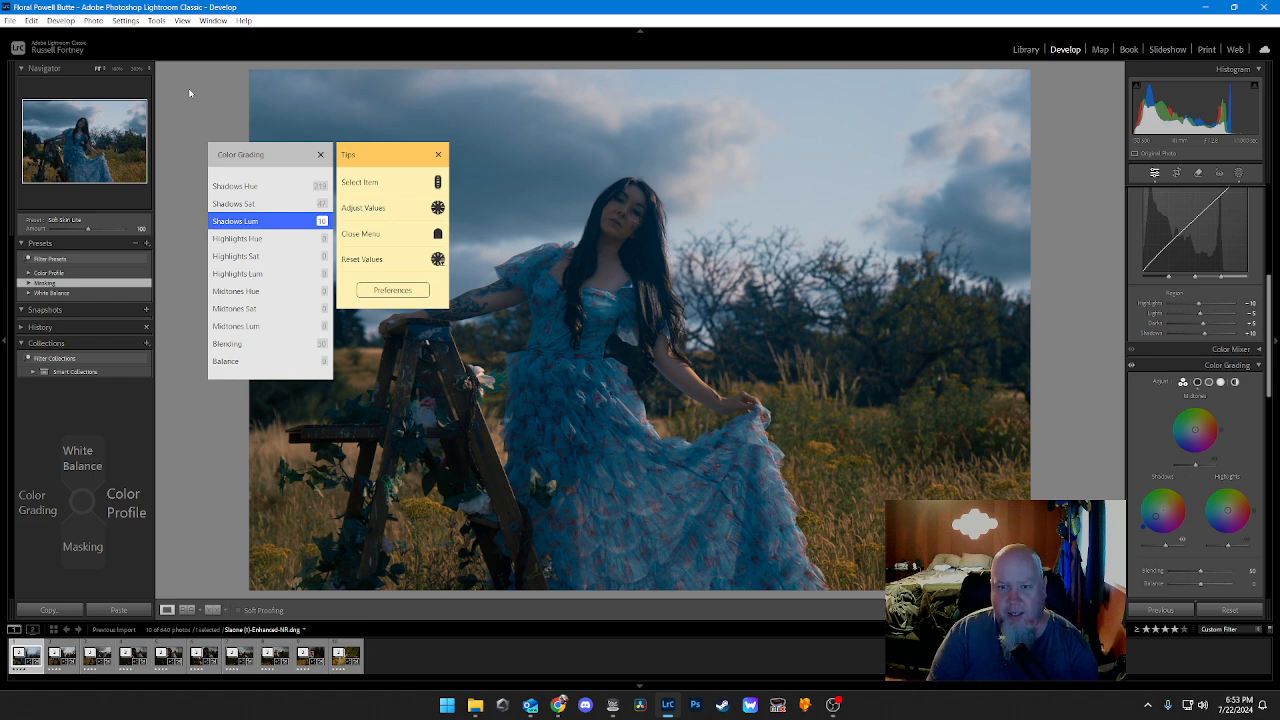
pyautogui.scroll(1, 190, 93)
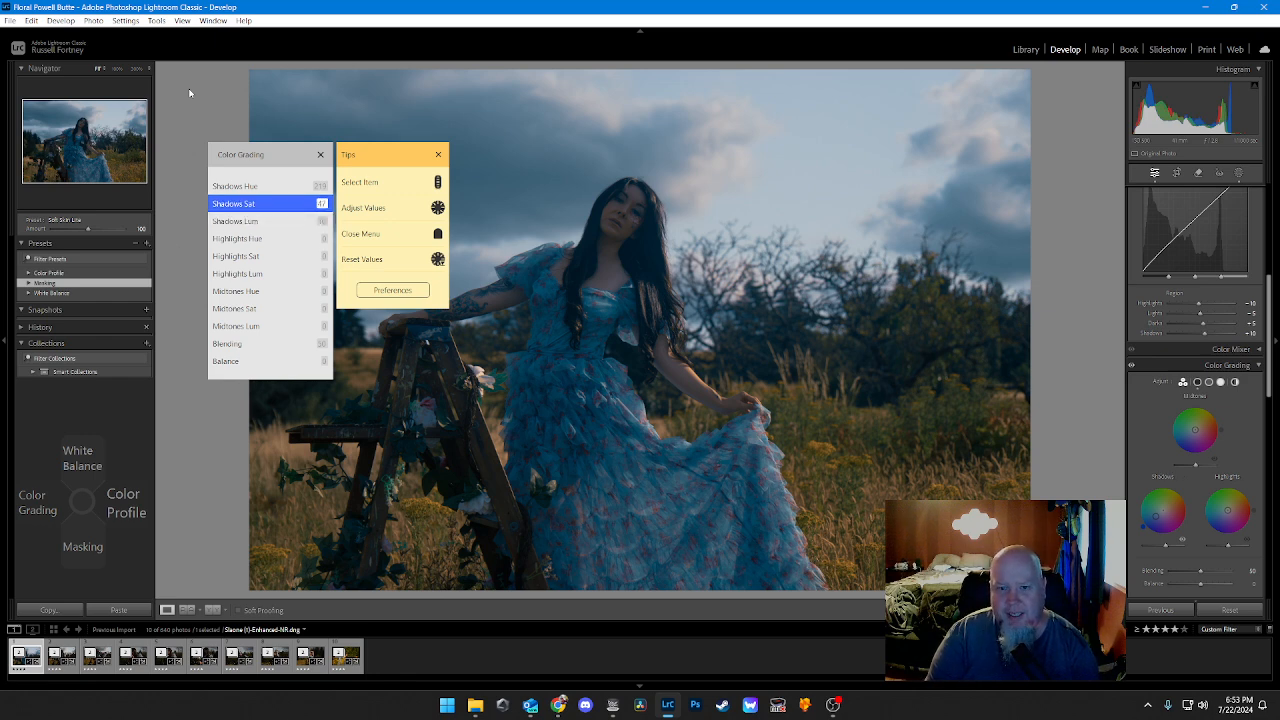
pyautogui.scroll(-1, 189, 93)
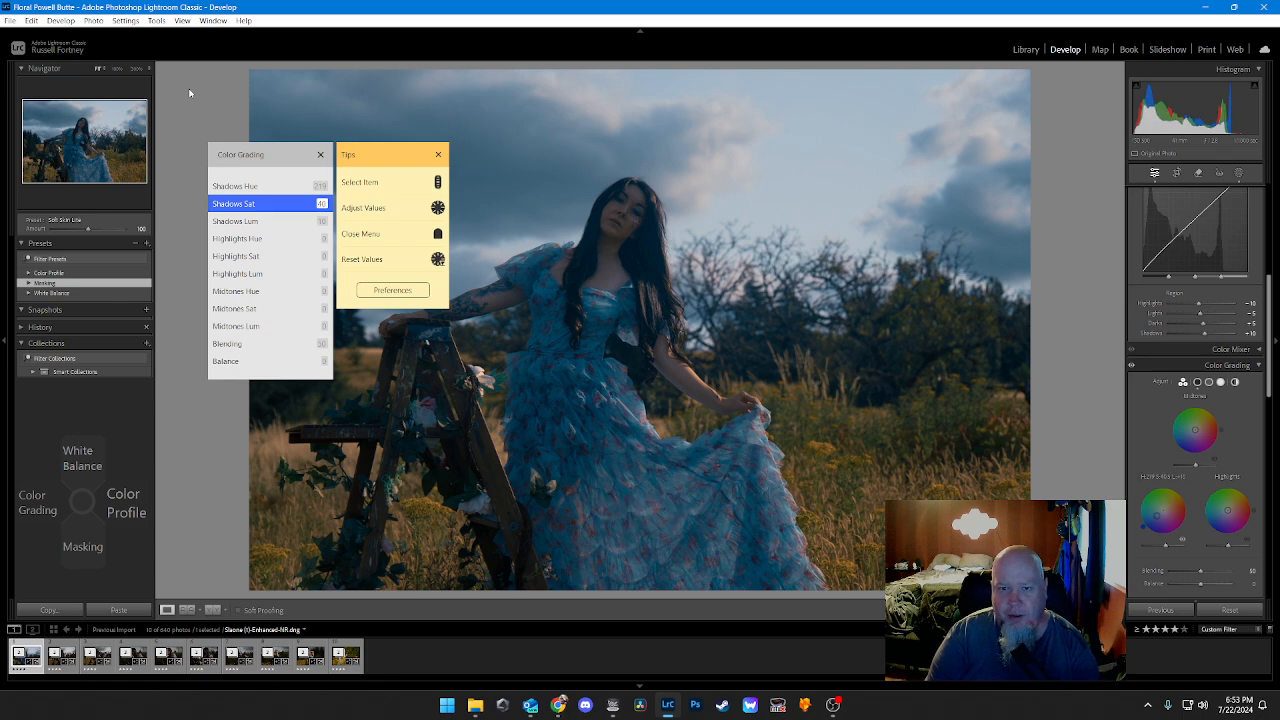
# Step: Set the Color Grading Highlights Hue to a magenta at 311
pyautogui.scroll(-2, 190, 93)
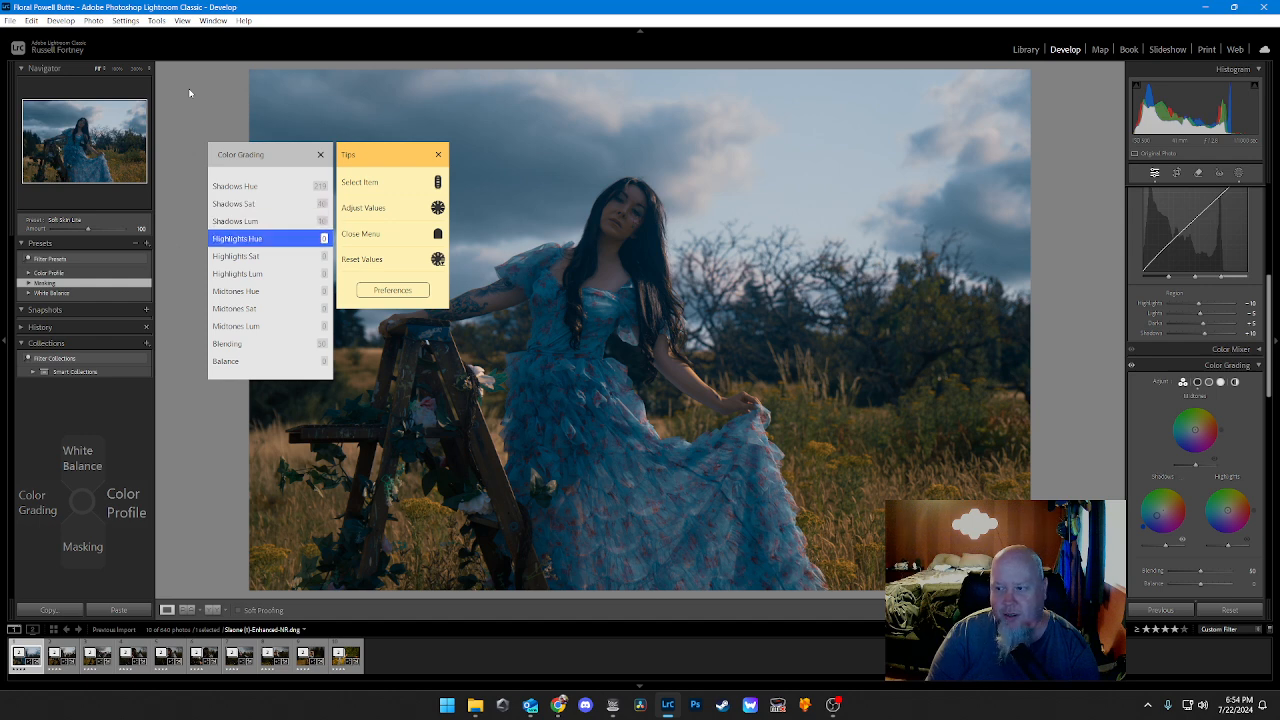
pyautogui.scroll(1, 190, 93)
pyautogui.scroll(-2, 189, 93)
pyautogui.scroll(-1, 189, 93)
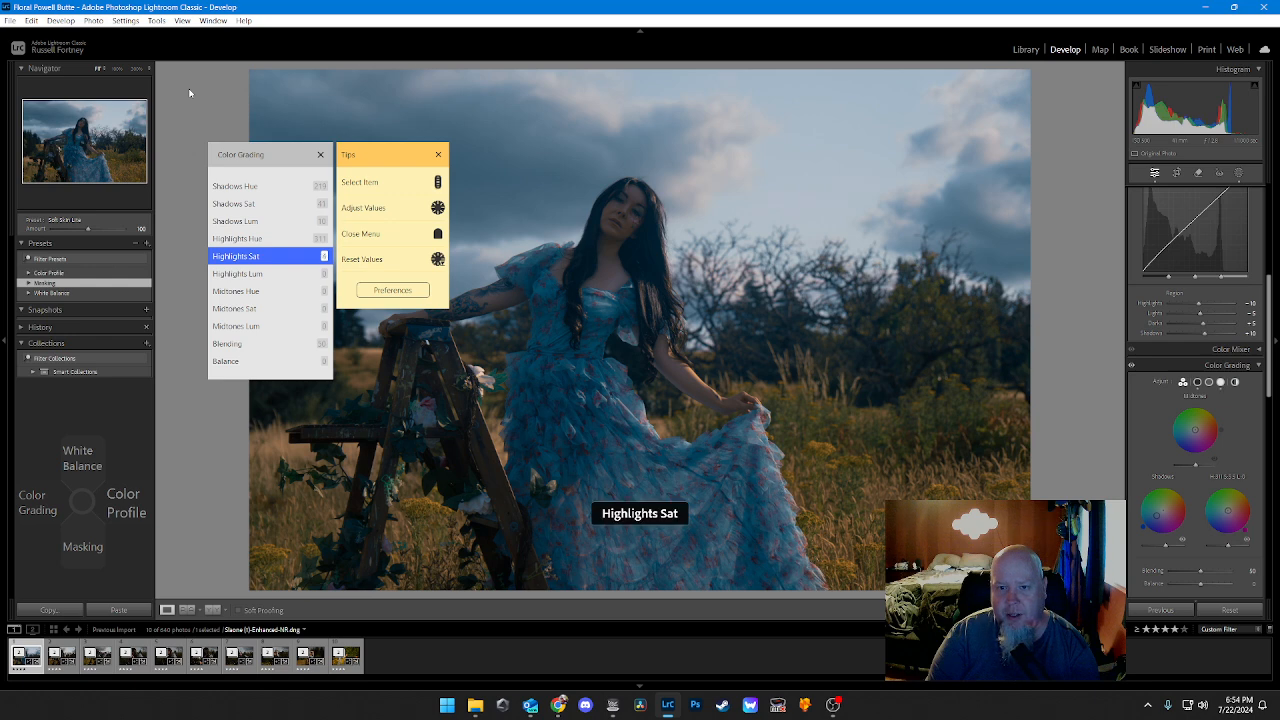
# Step: Raise the Color Grading Highlights Sat to 44 and select Highlights Lum for adjustment
pyautogui.scroll(5, 189, 93)
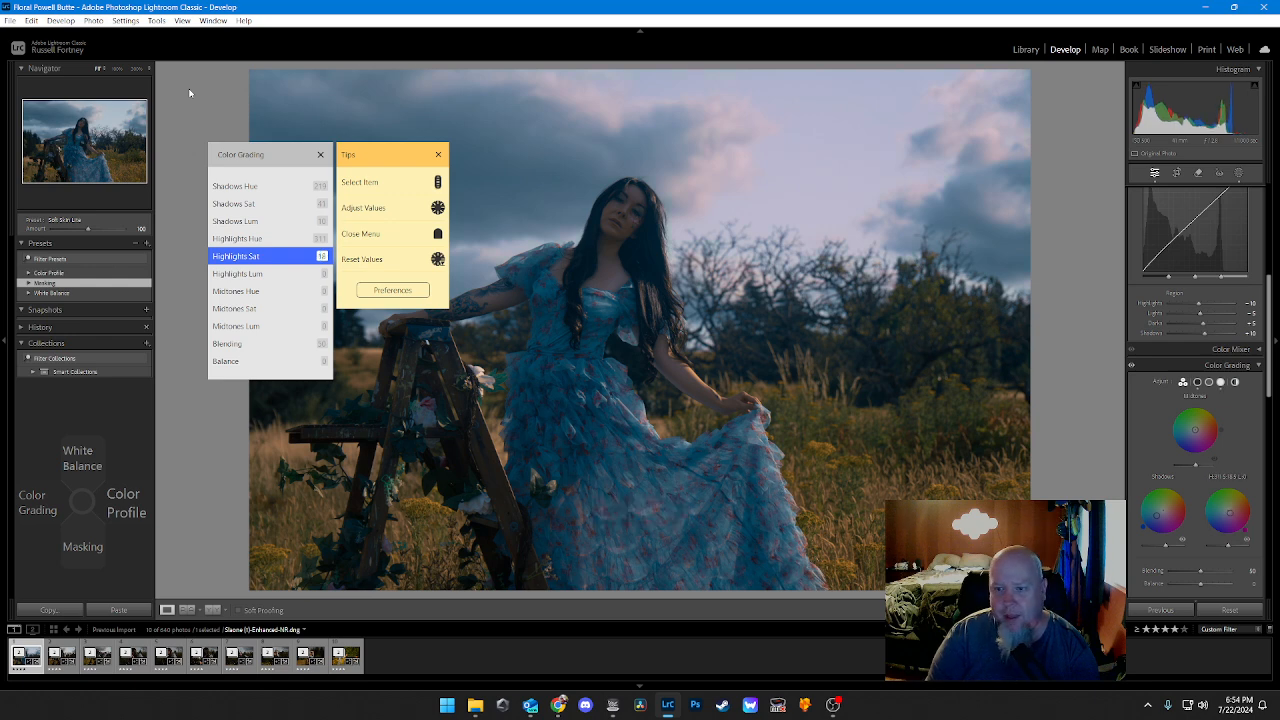
pyautogui.scroll(5, 189, 93)
pyautogui.scroll(3, 189, 93)
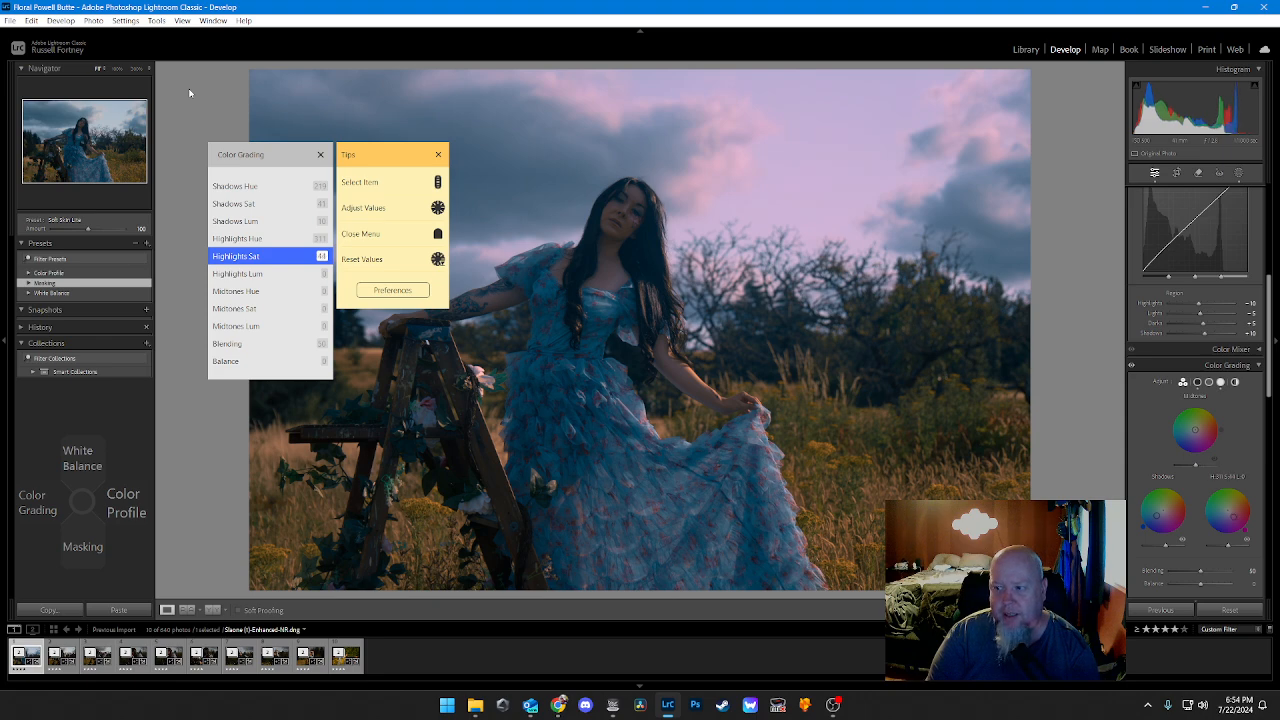
pyautogui.scroll(1, 189, 93)
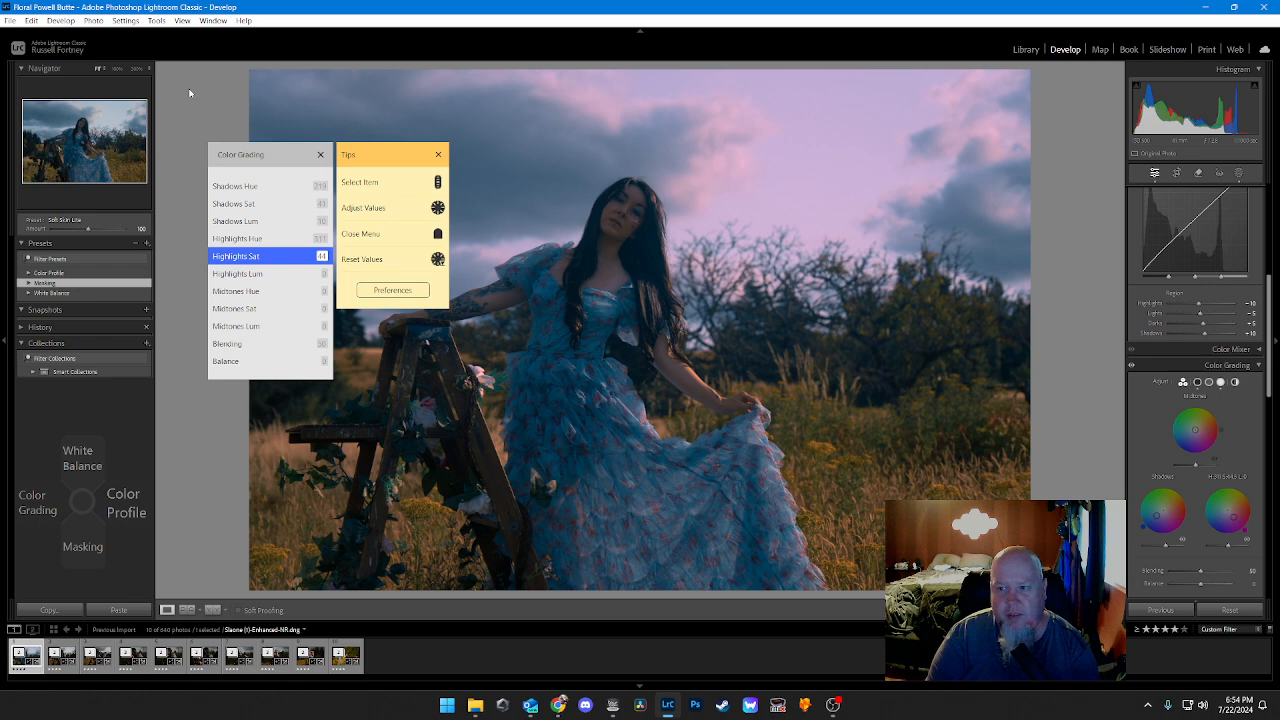
pyautogui.scroll(-1, 189, 93)
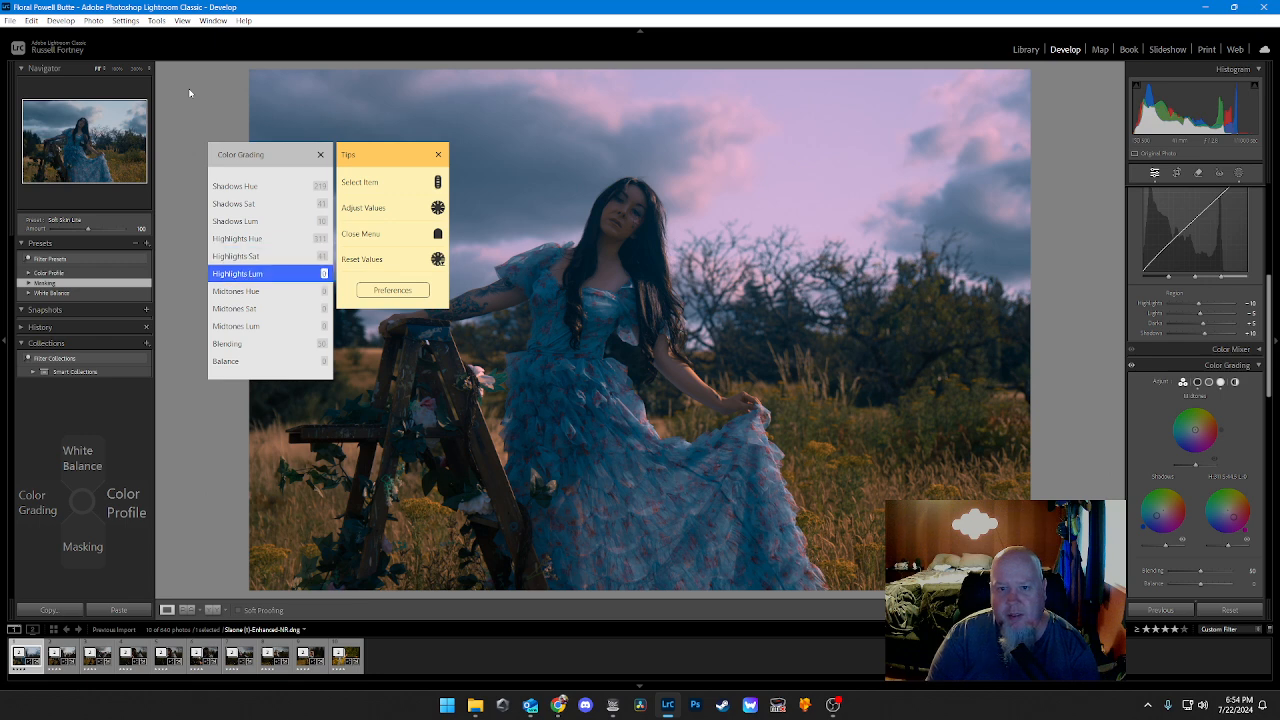
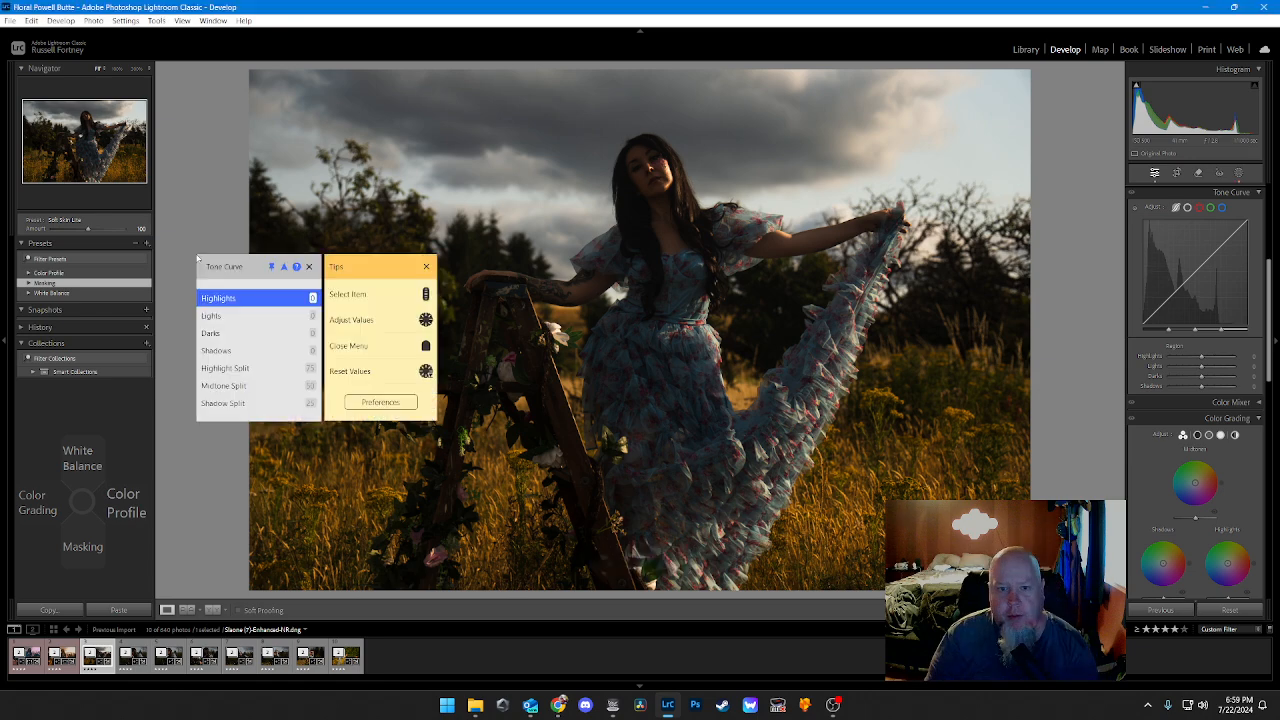
# Step: Lower the Tone Curve Shadows to -20 and the Darks to -10
pyautogui.scroll(-3, 197, 258)
pyautogui.scroll(-11, 197, 258)
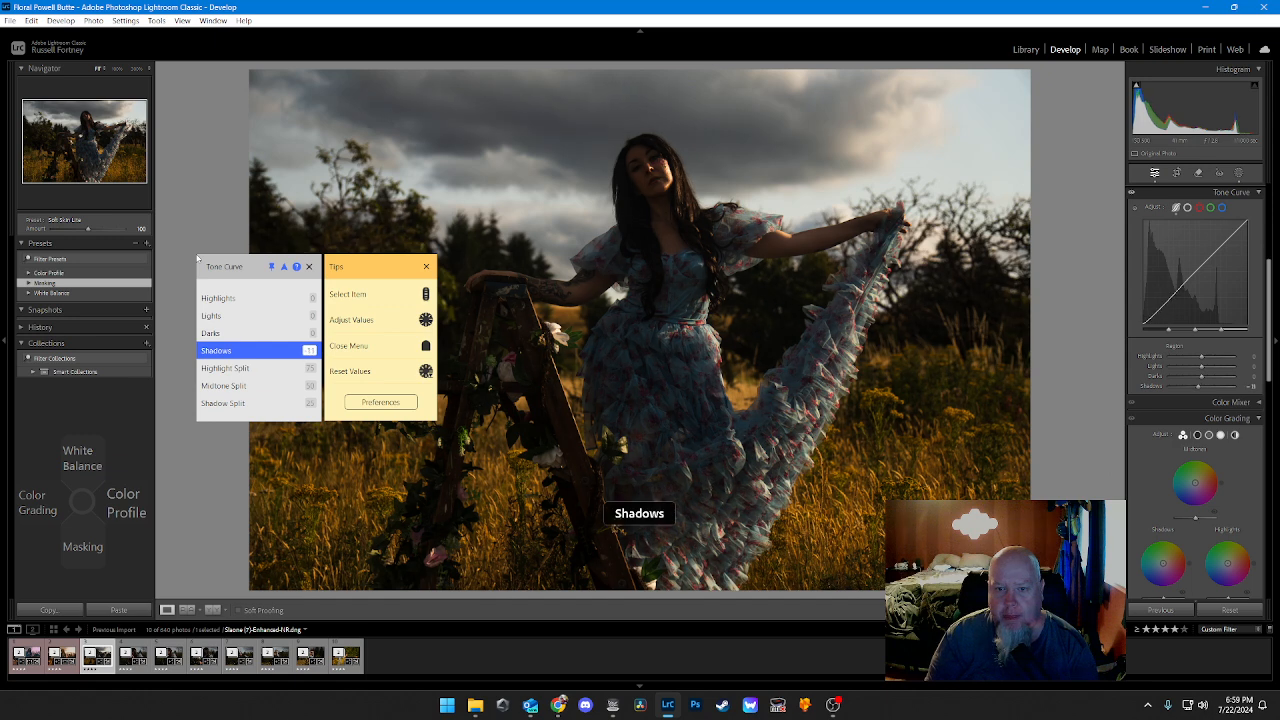
pyautogui.scroll(-7, 197, 258)
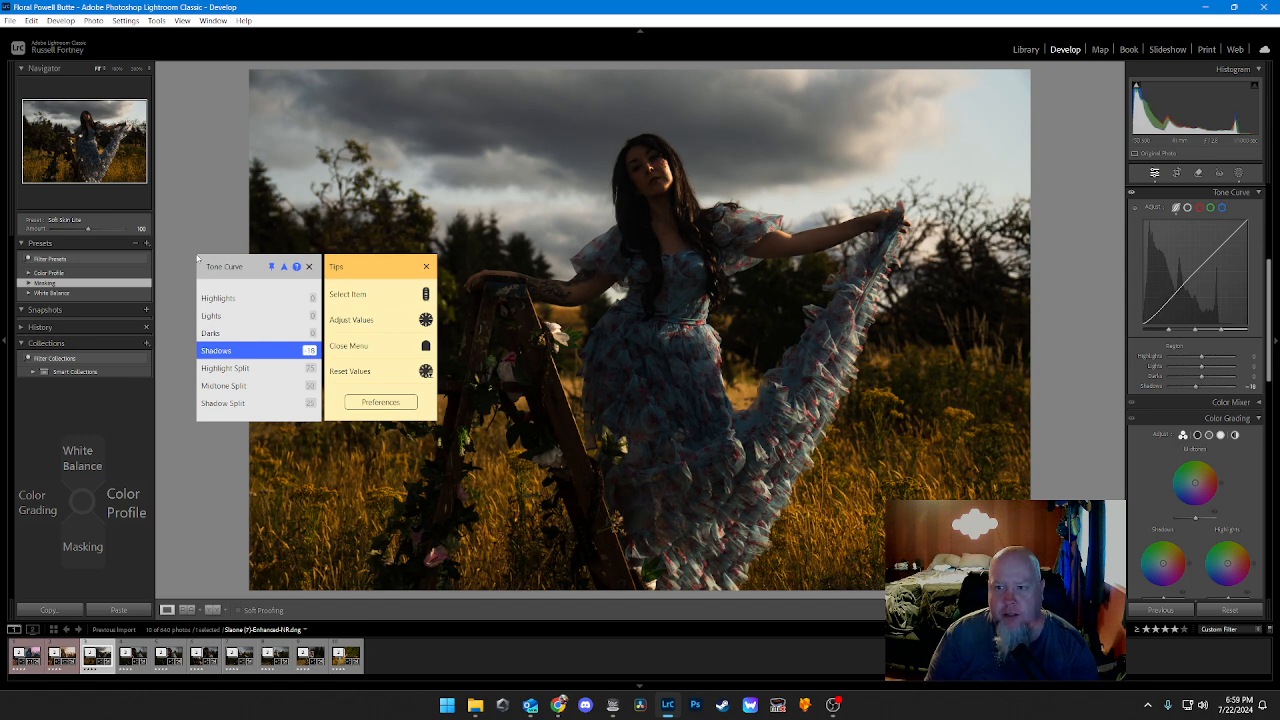
pyautogui.scroll(1, 197, 258)
pyautogui.scroll(-12, 197, 258)
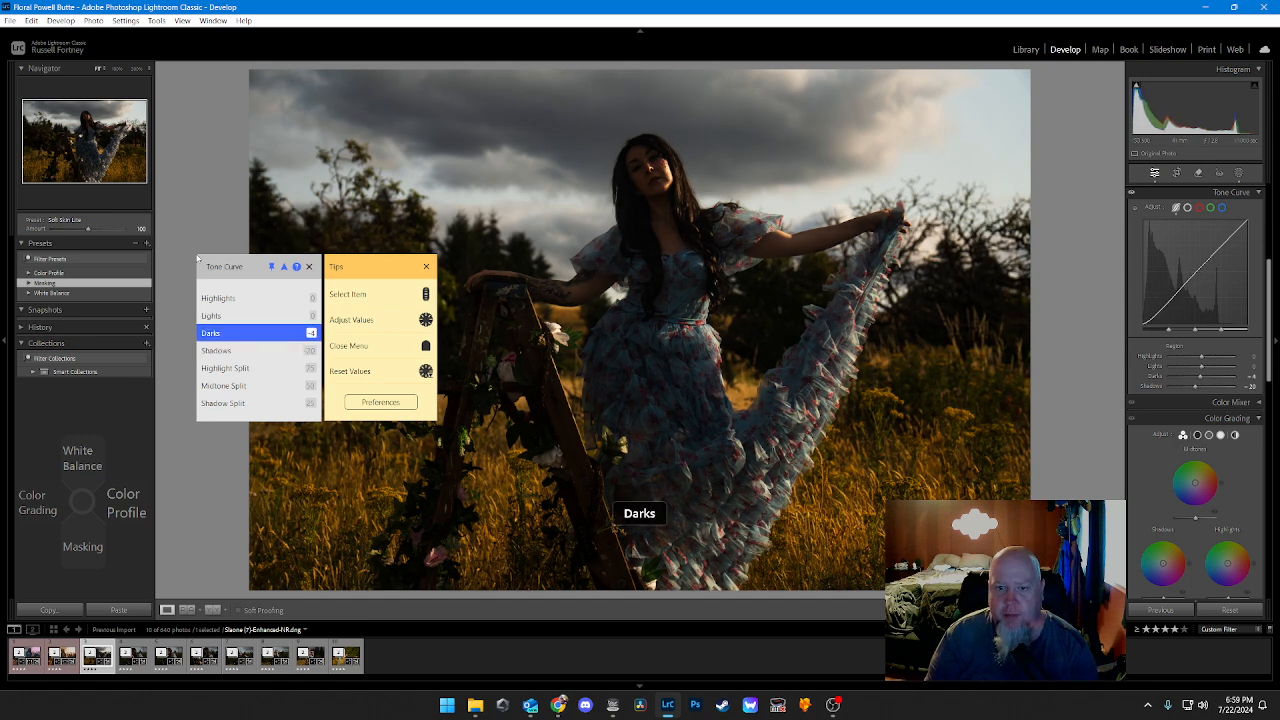
pyautogui.scroll(2, 197, 258)
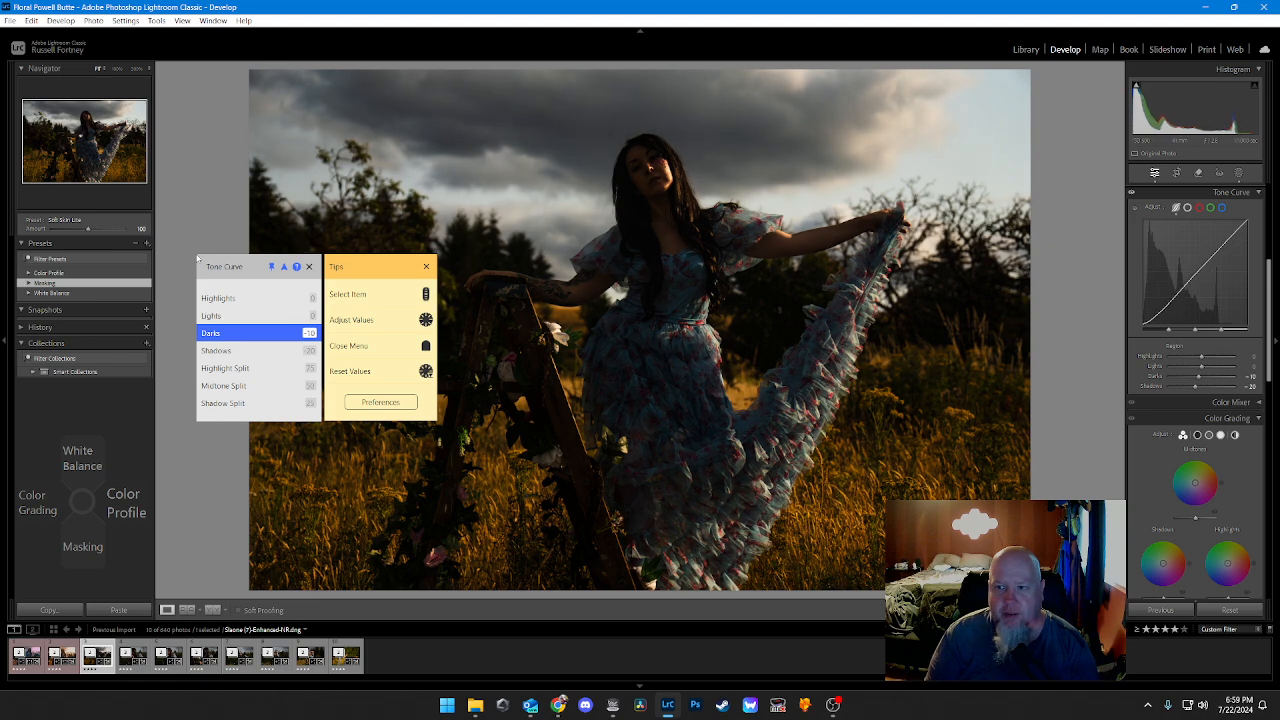
# Step: Raise the Tone Curve Shadows to +20 and the Darks to +10
pyautogui.scroll(-1, 197, 258)
pyautogui.scroll(9, 197, 258)
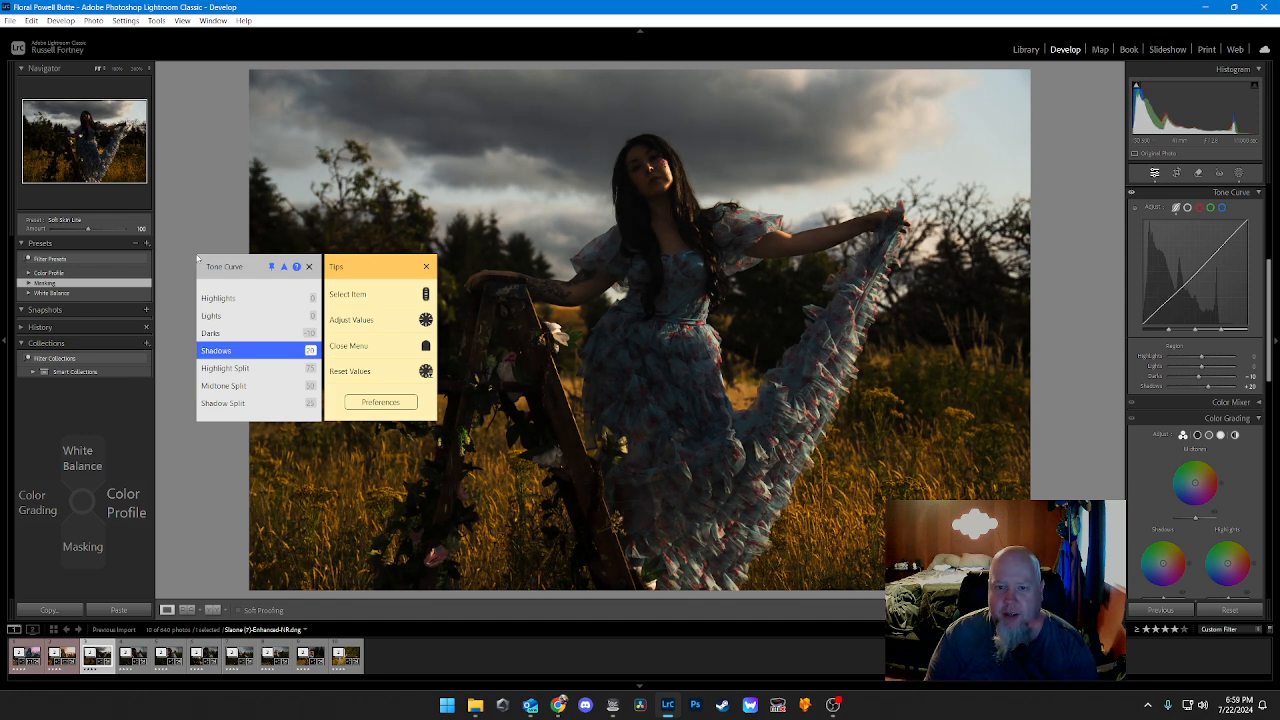
pyautogui.scroll(20, 197, 258)
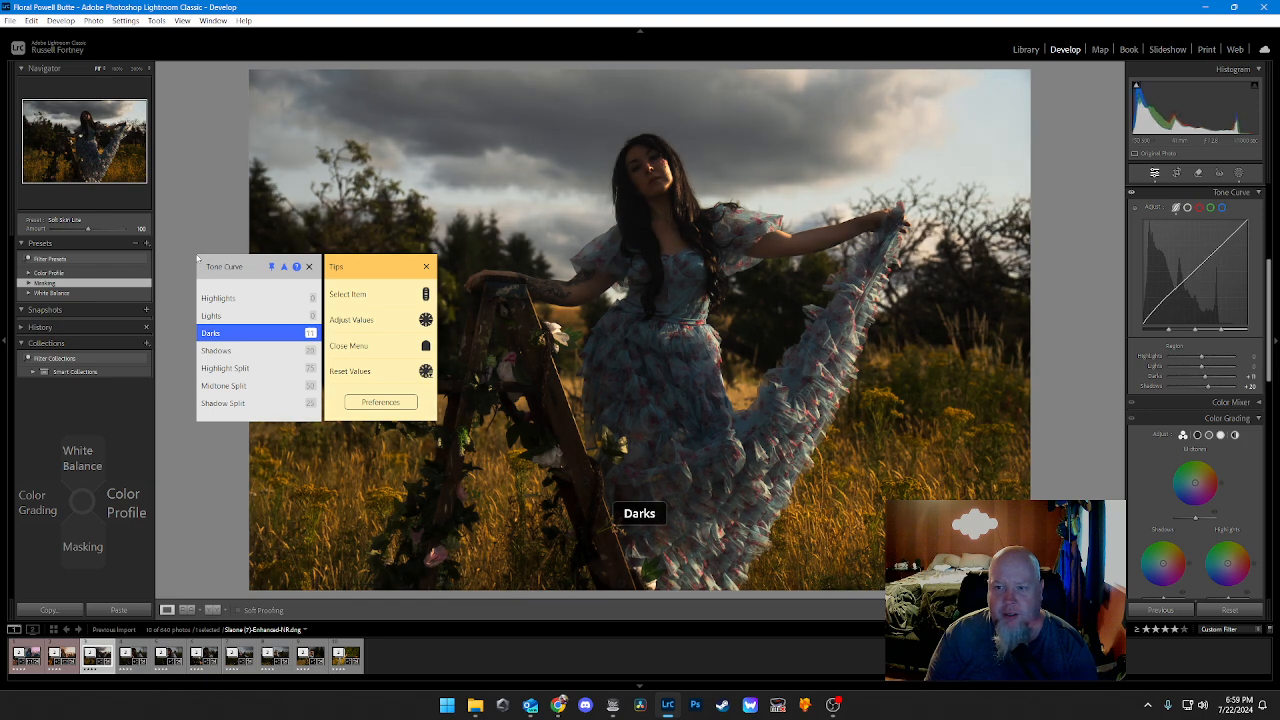
# Step: Lower the Tone Curve Lights to -10 and the Highlights to -20
pyautogui.scroll(1, 197, 258)
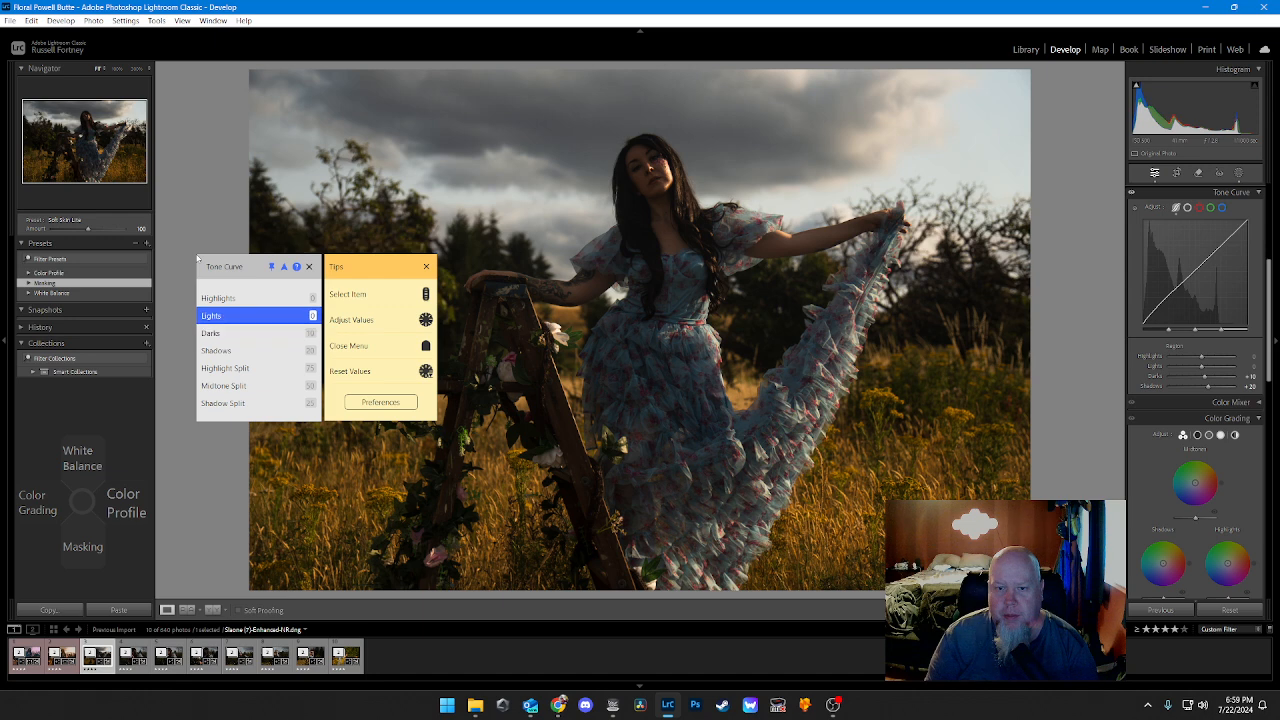
pyautogui.scroll(-9, 197, 258)
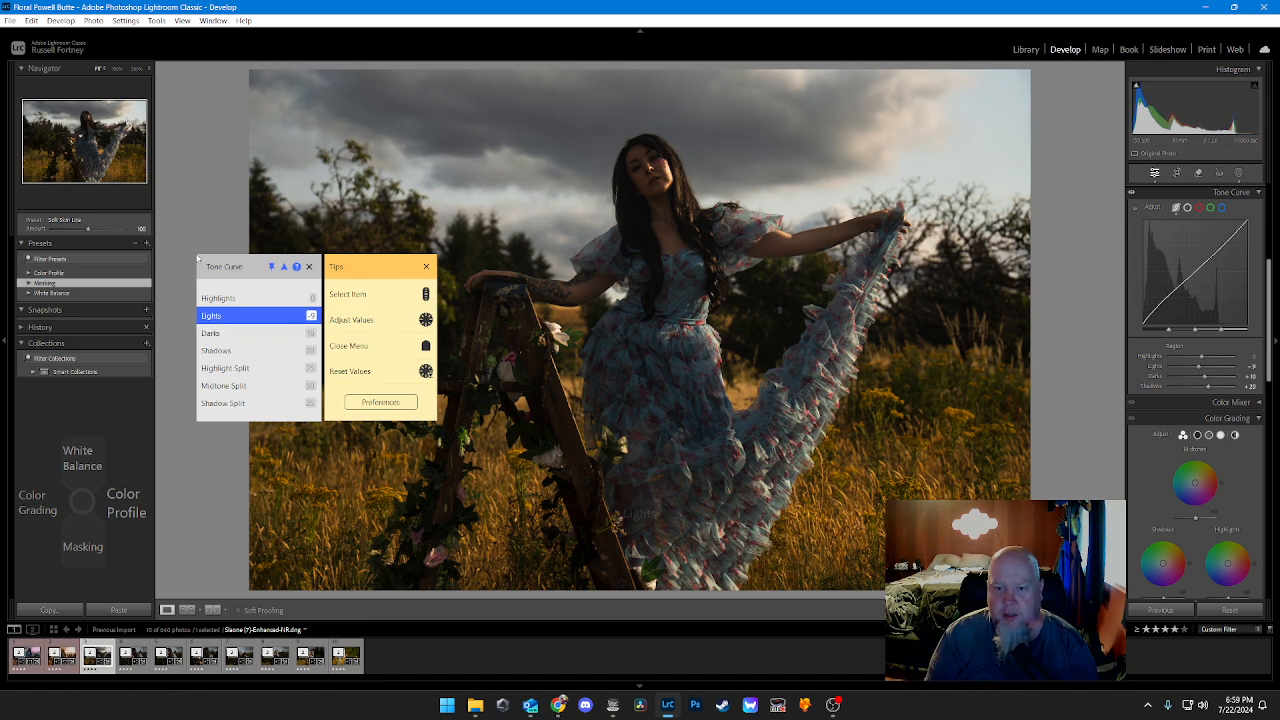
pyautogui.scroll(1, 197, 258)
pyautogui.scroll(-11, 197, 258)
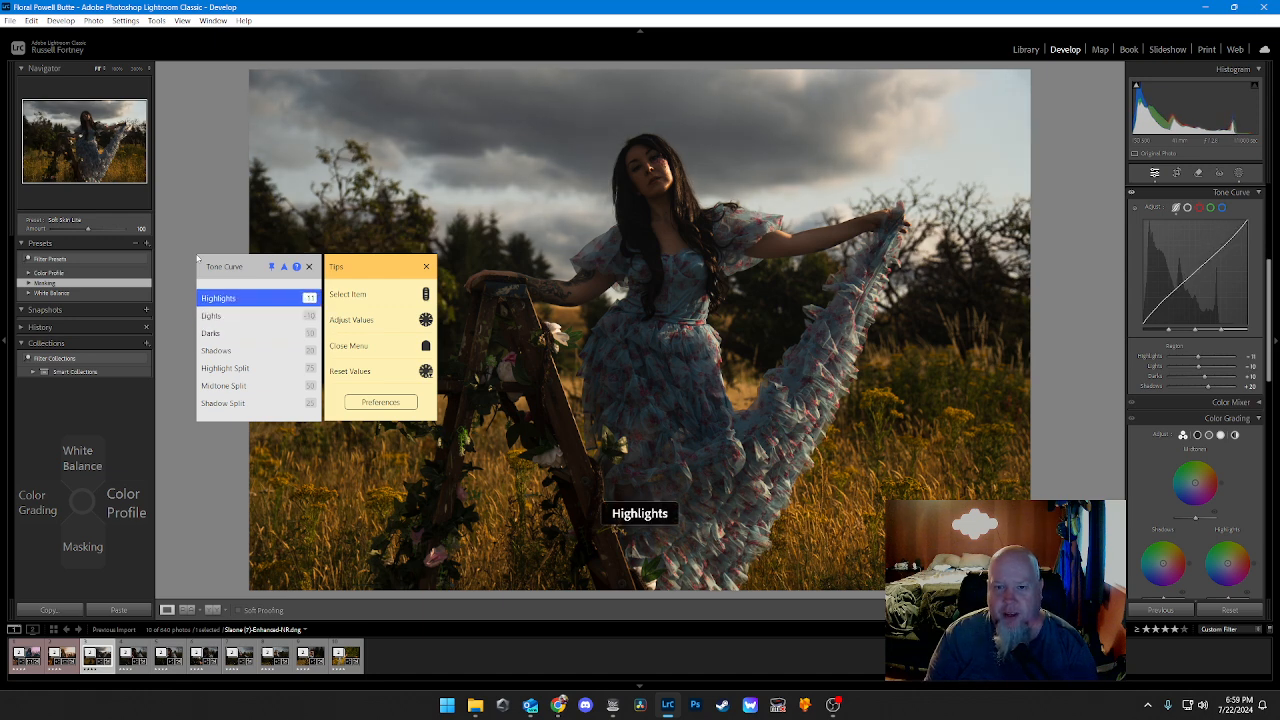
pyautogui.scroll(-9, 197, 258)
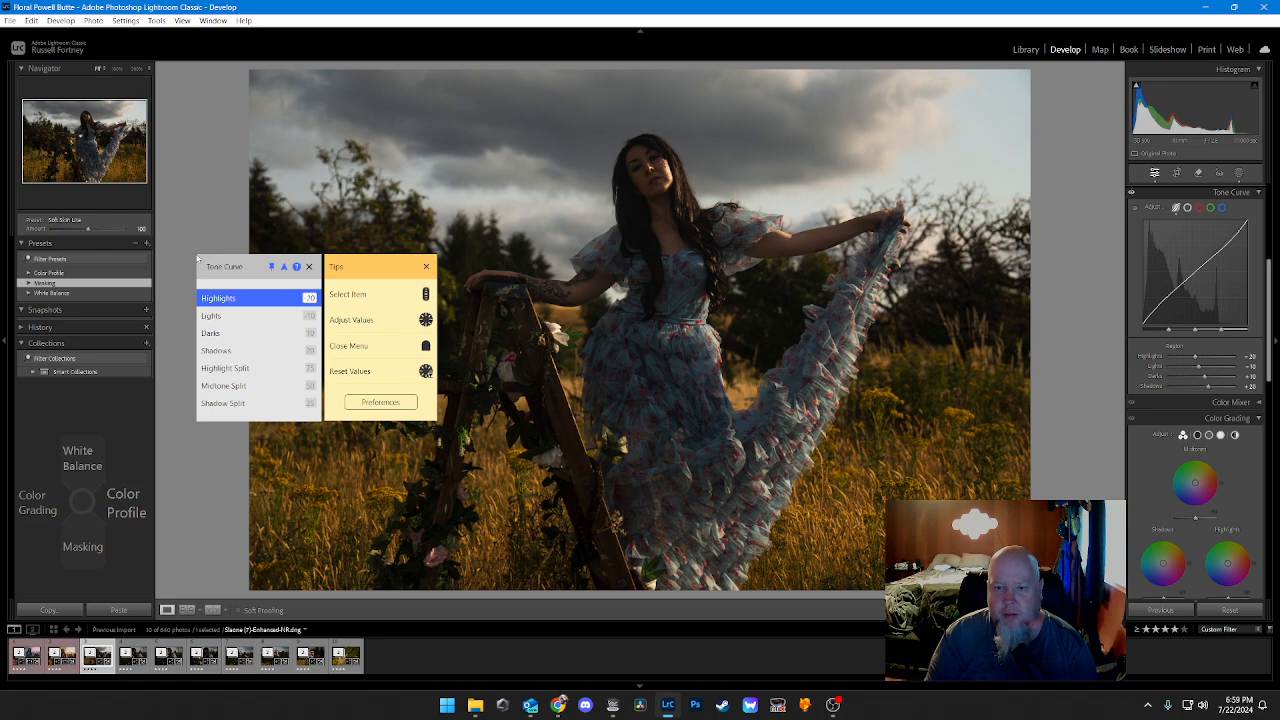
# Step: Set the Color Grading Shadows Hue to an orange at about 37 and raise the Shadows Sat to about 34
pyautogui.press('Left')
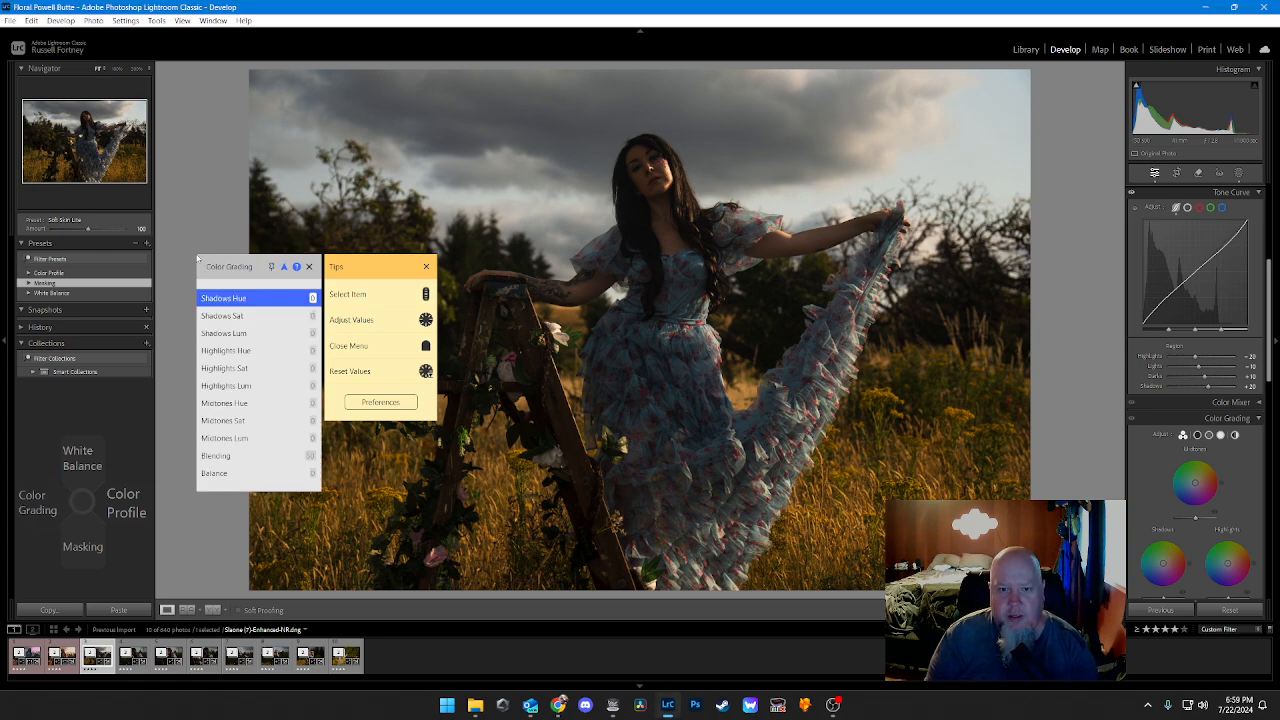
pyautogui.scroll(-2, 197, 258)
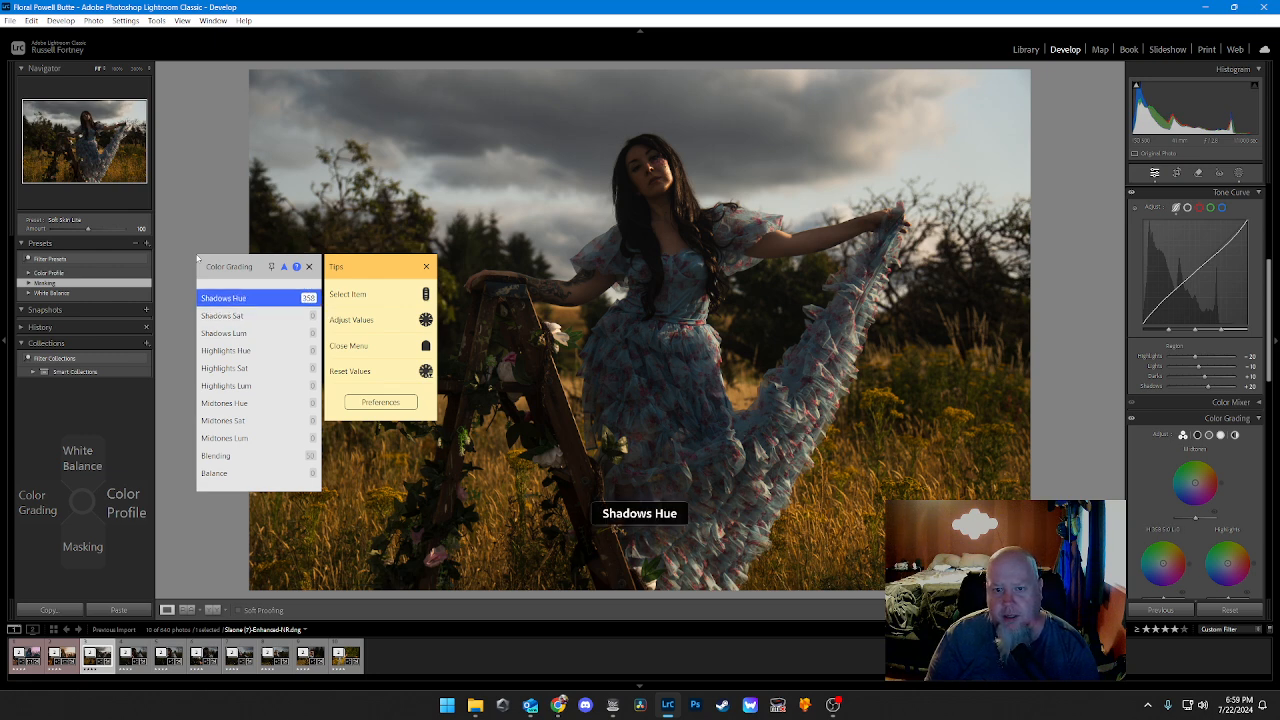
pyautogui.scroll(19, 197, 258)
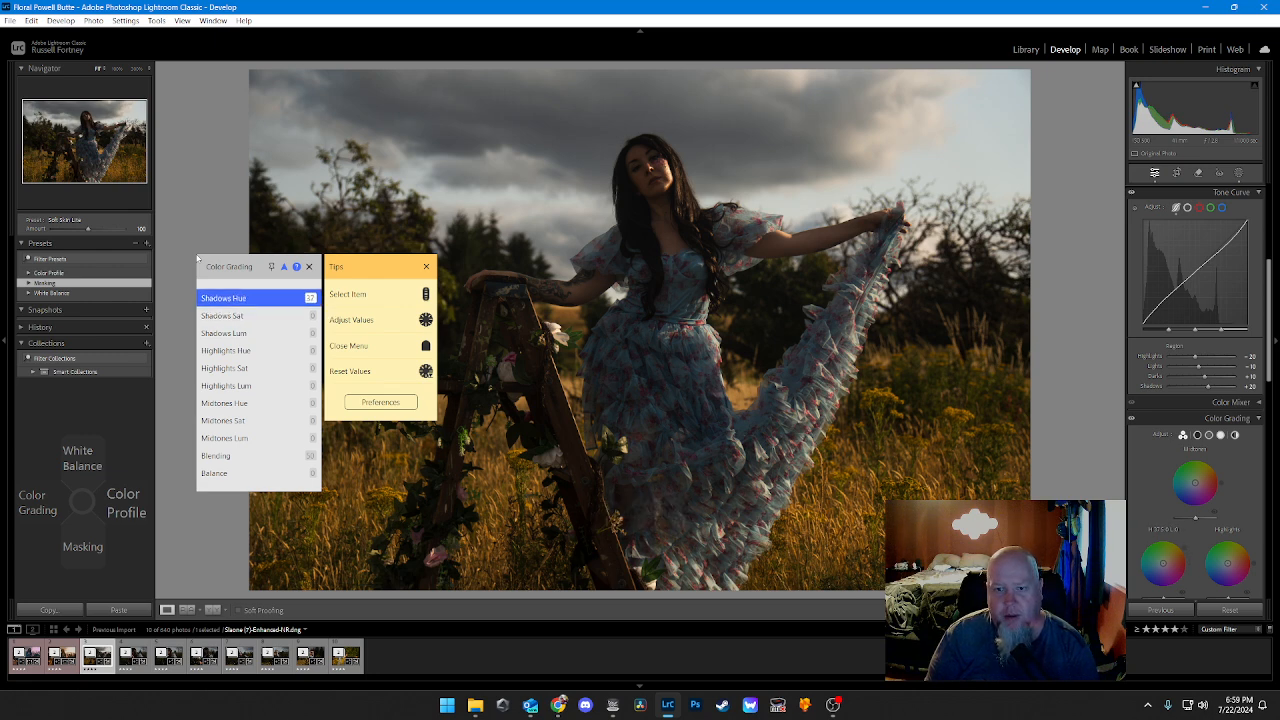
pyautogui.press('Down')
pyautogui.scroll(15, 197, 258)
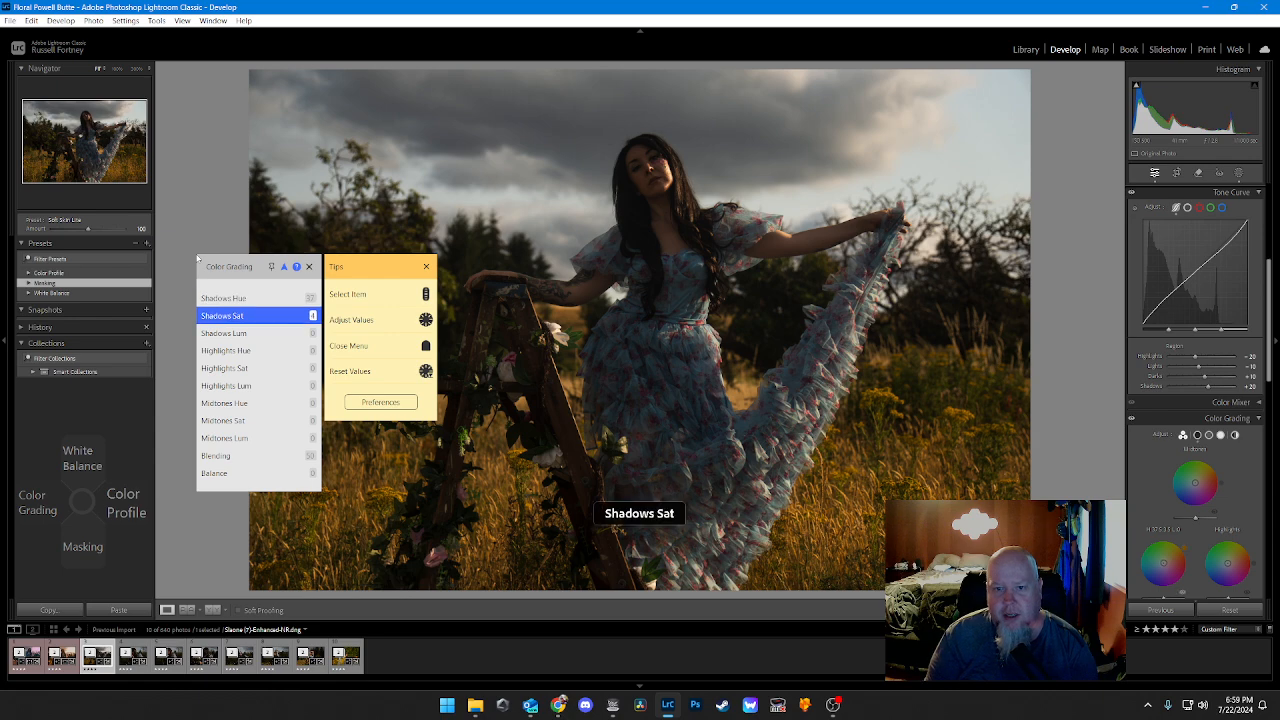
pyautogui.scroll(9, 197, 258)
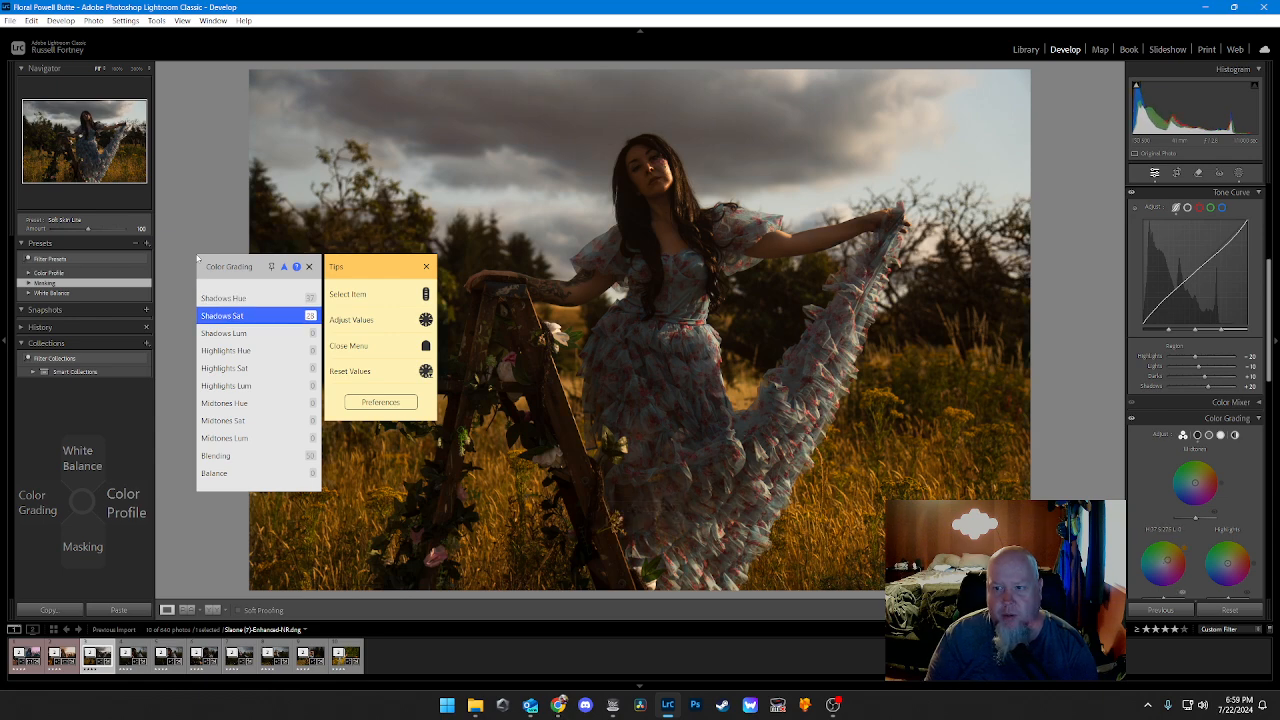
# Step: Set the Color Grading Highlights Hue to an orange at about 36 and raise the Highlights Sat to about 40
pyautogui.press('Down')
pyautogui.press('Down')
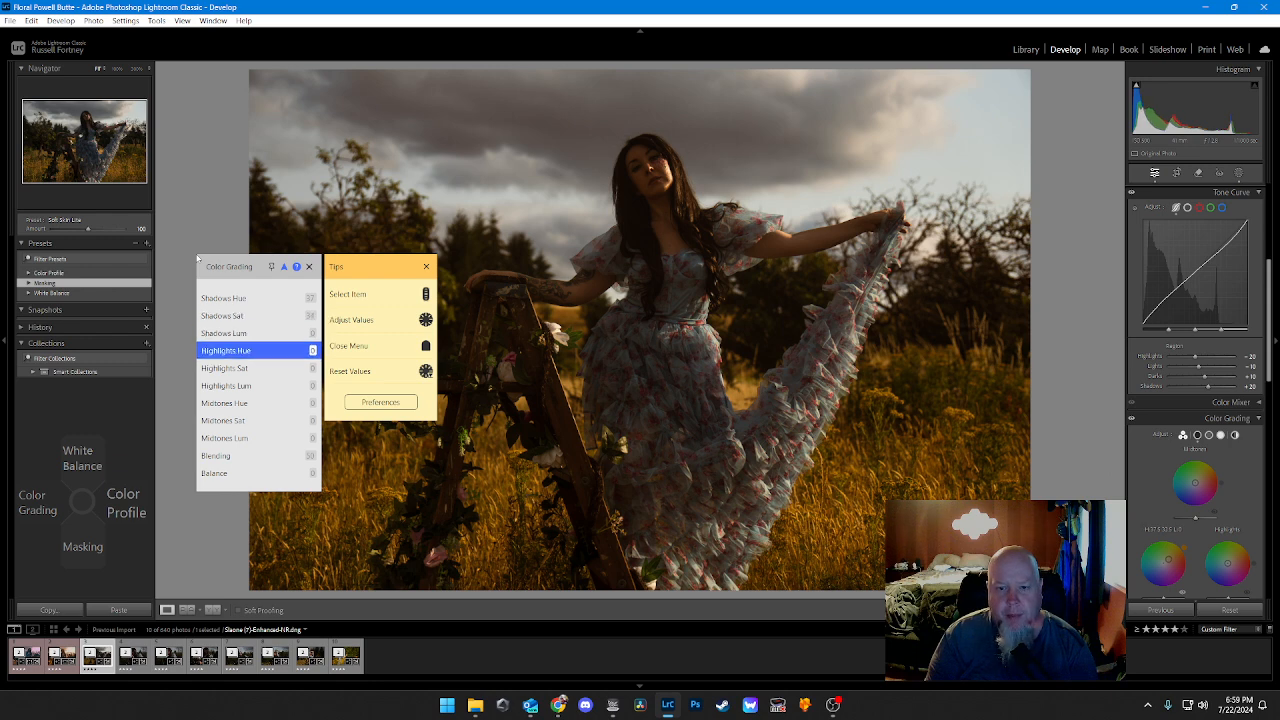
pyautogui.scroll(8, 197, 258)
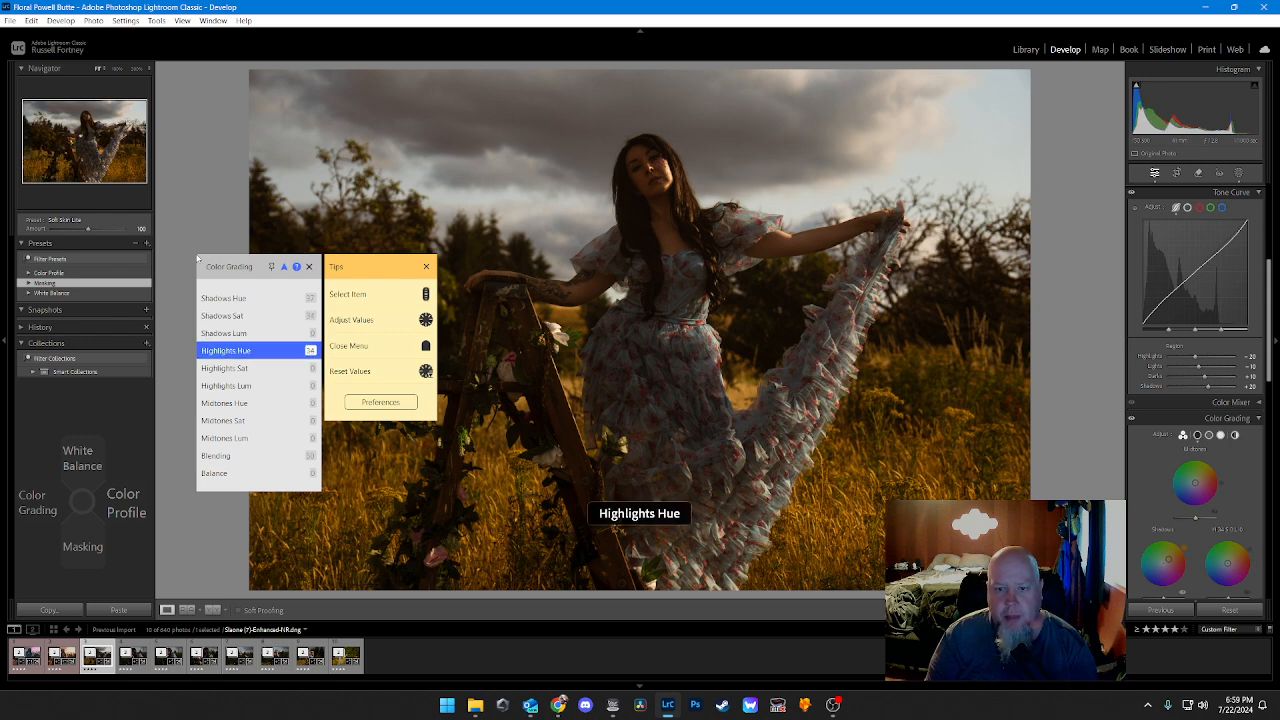
pyautogui.scroll(1, 197, 258)
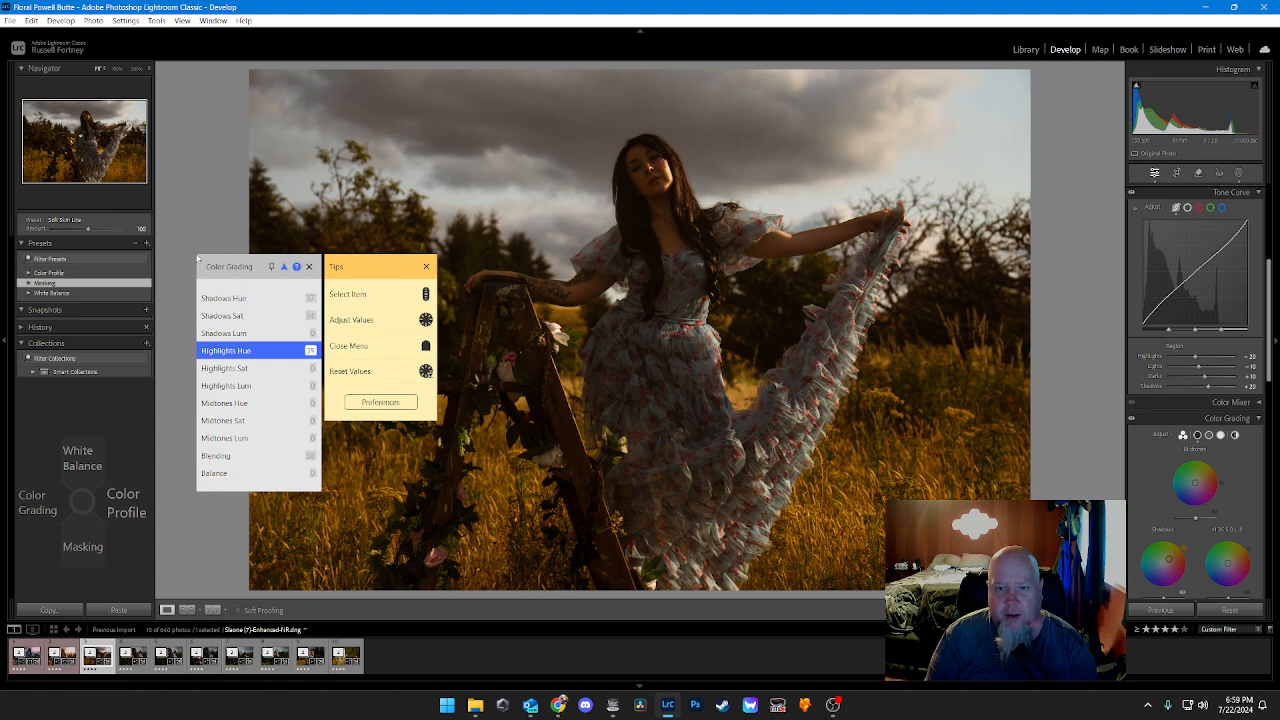
pyautogui.press('Down')
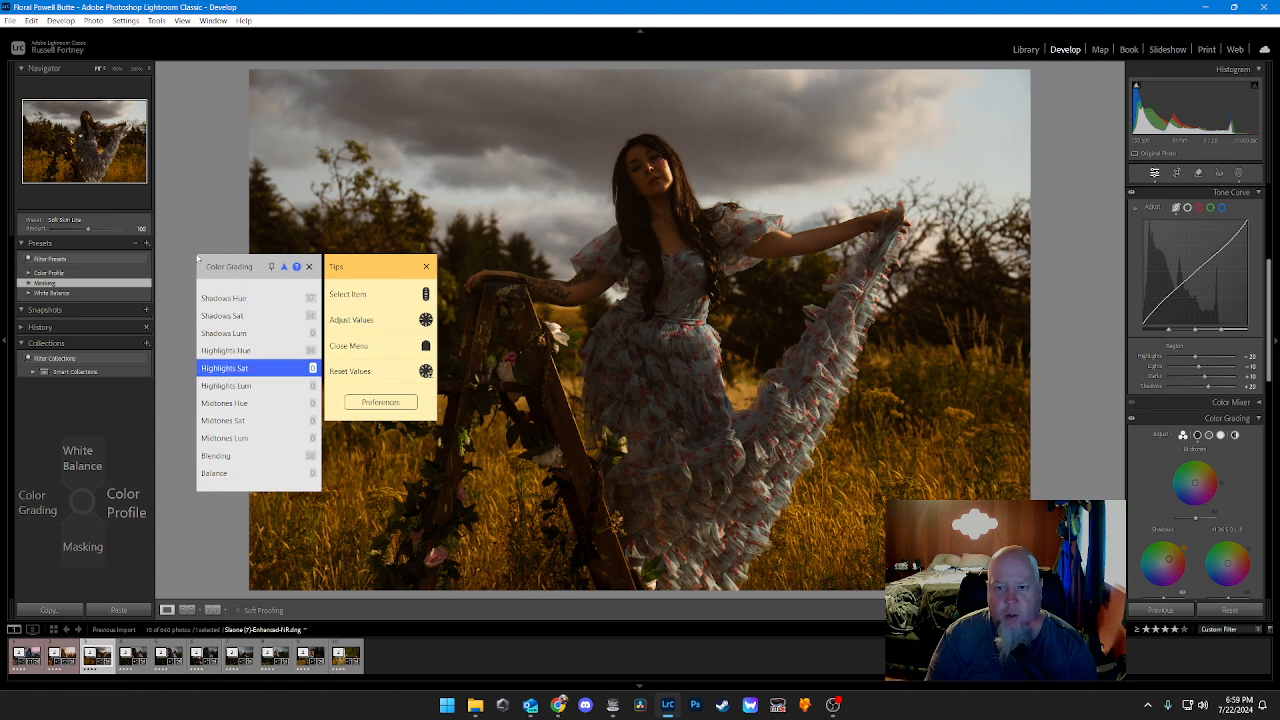
pyautogui.scroll(2, 197, 258)
pyautogui.scroll(2, 197, 258)
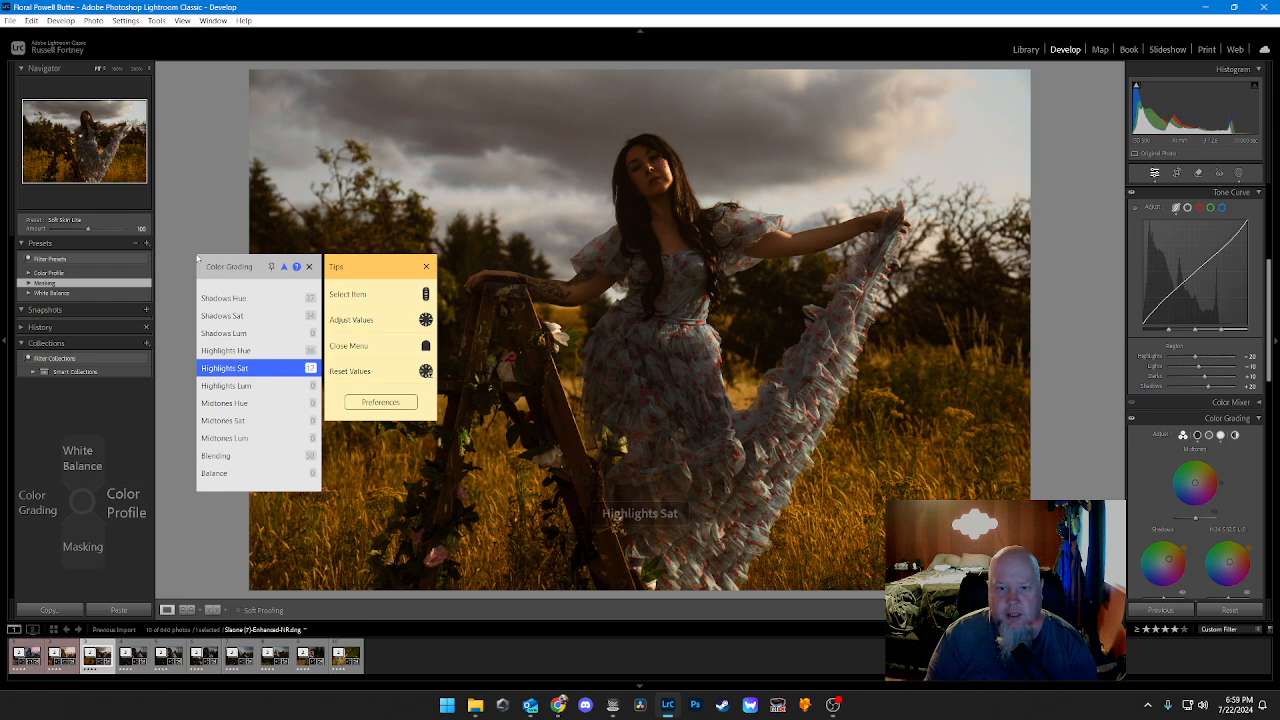
pyautogui.scroll(11, 197, 258)
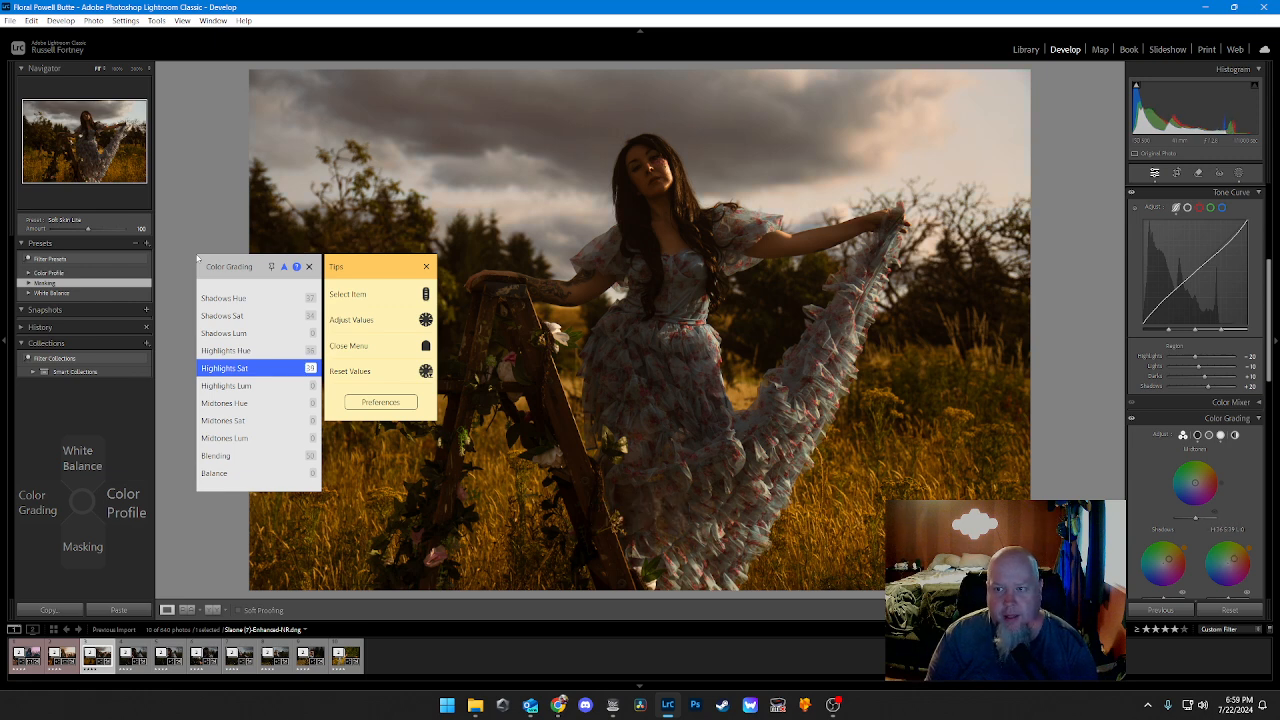
# Step: Set the Color Grading Midtones Hue to about 36 and Midtones Sat to about 43, and close the TourMenu
pyautogui.press('Down')
pyautogui.press('Down')
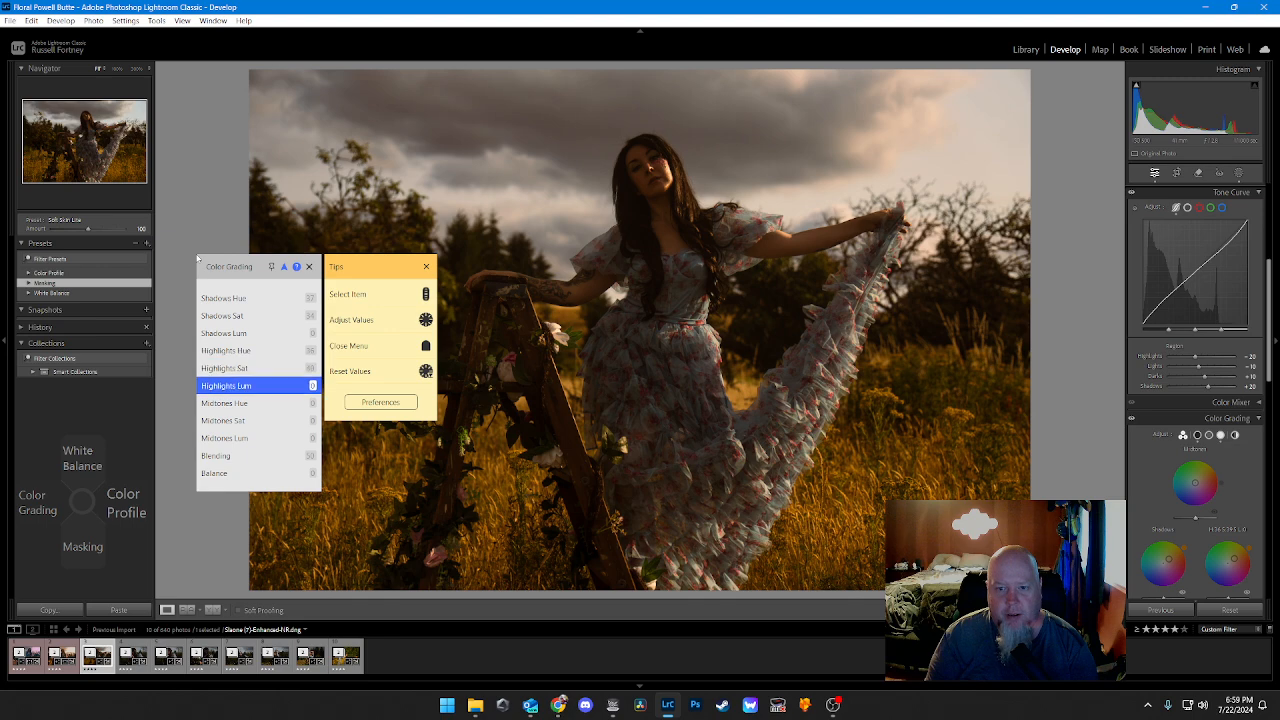
pyautogui.scroll(10, 197, 258)
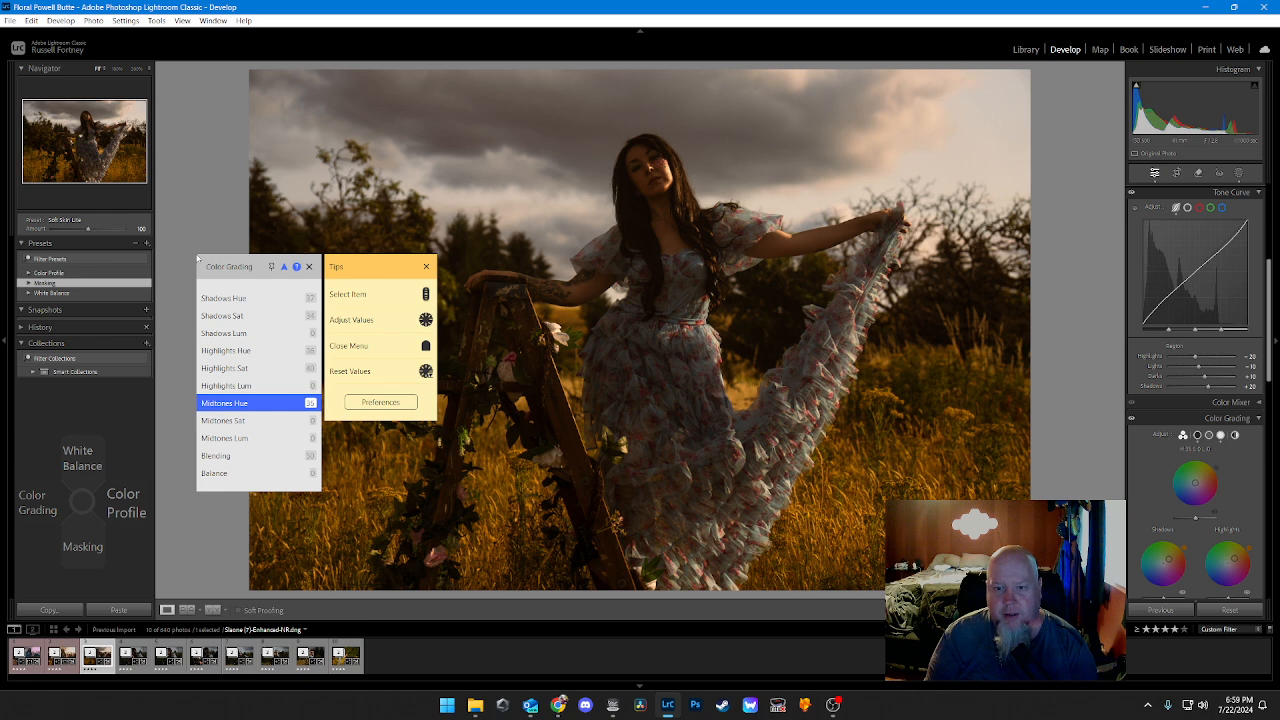
pyautogui.press('Down')
pyautogui.scroll(10, 197, 258)
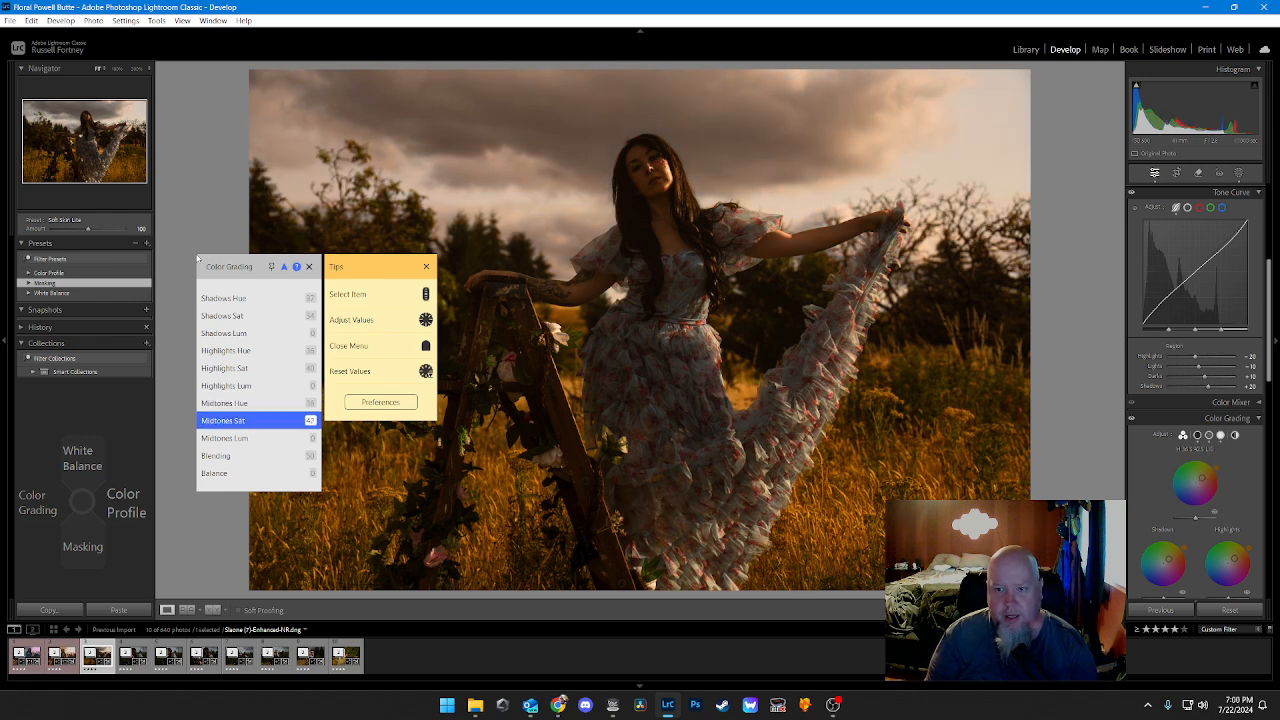
pyautogui.press('Escape')
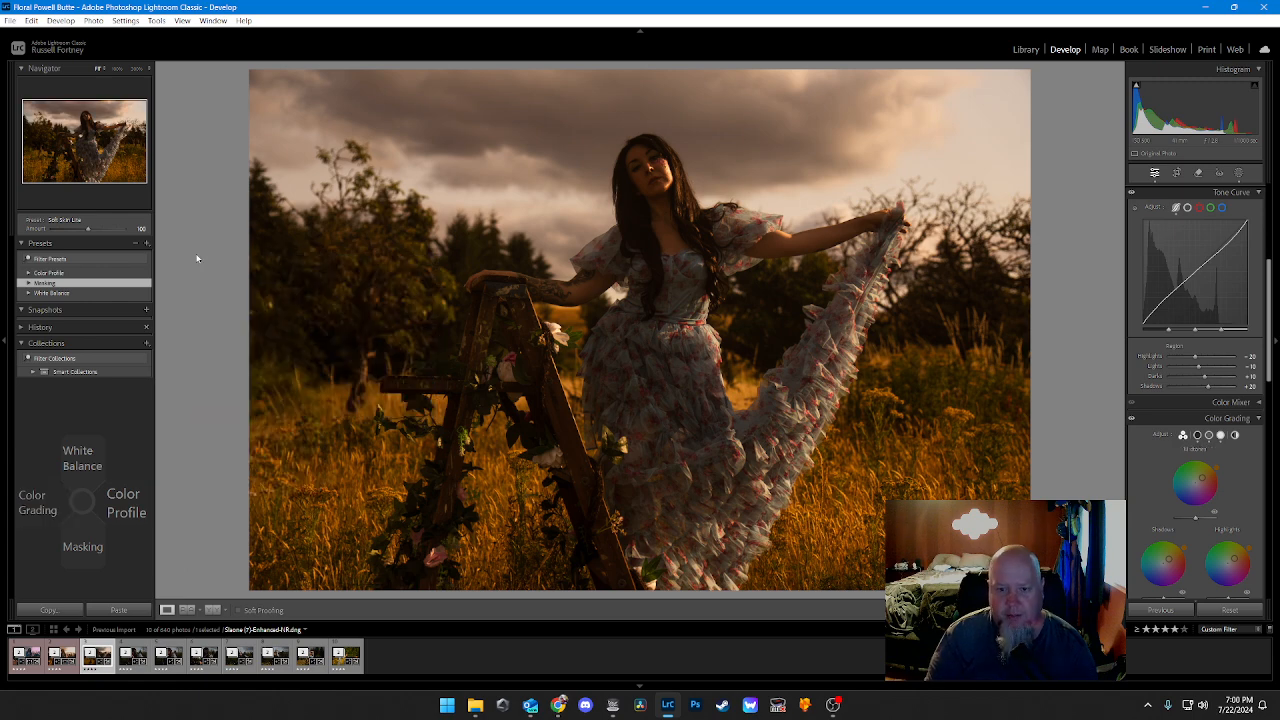
# Step: Crop the photo tighter around the woman and ladder at the original aspect ratio, trimming sky and foreground, and apply the crop
pyautogui.press('r')
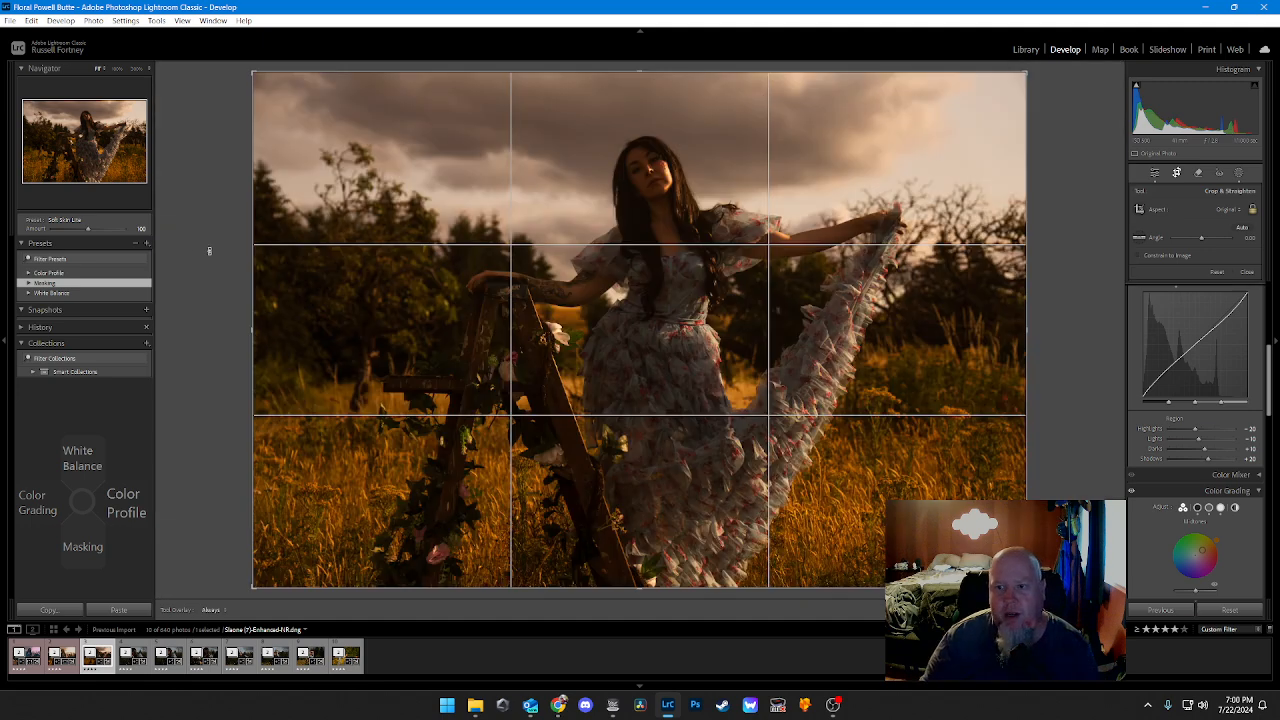
pyautogui.moveTo(253, 72); pyautogui.dragTo(306, 95)
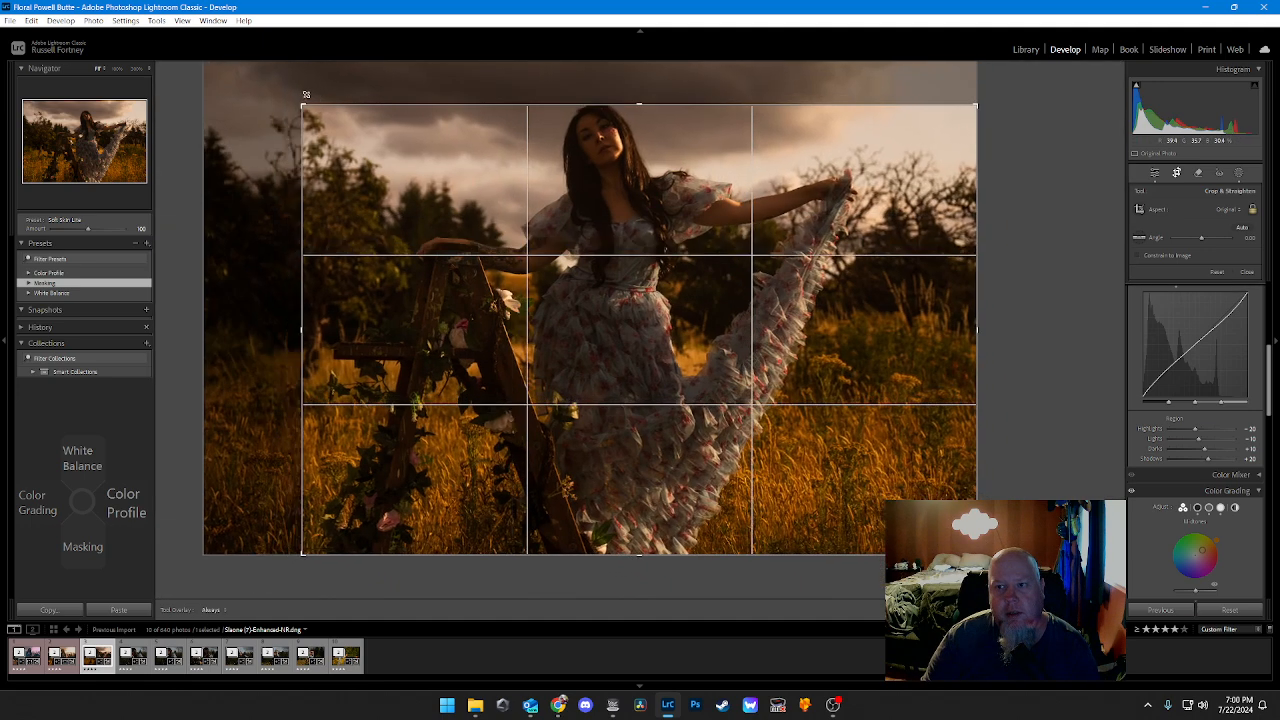
pyautogui.moveTo(857, 357); pyautogui.dragTo(877, 417)
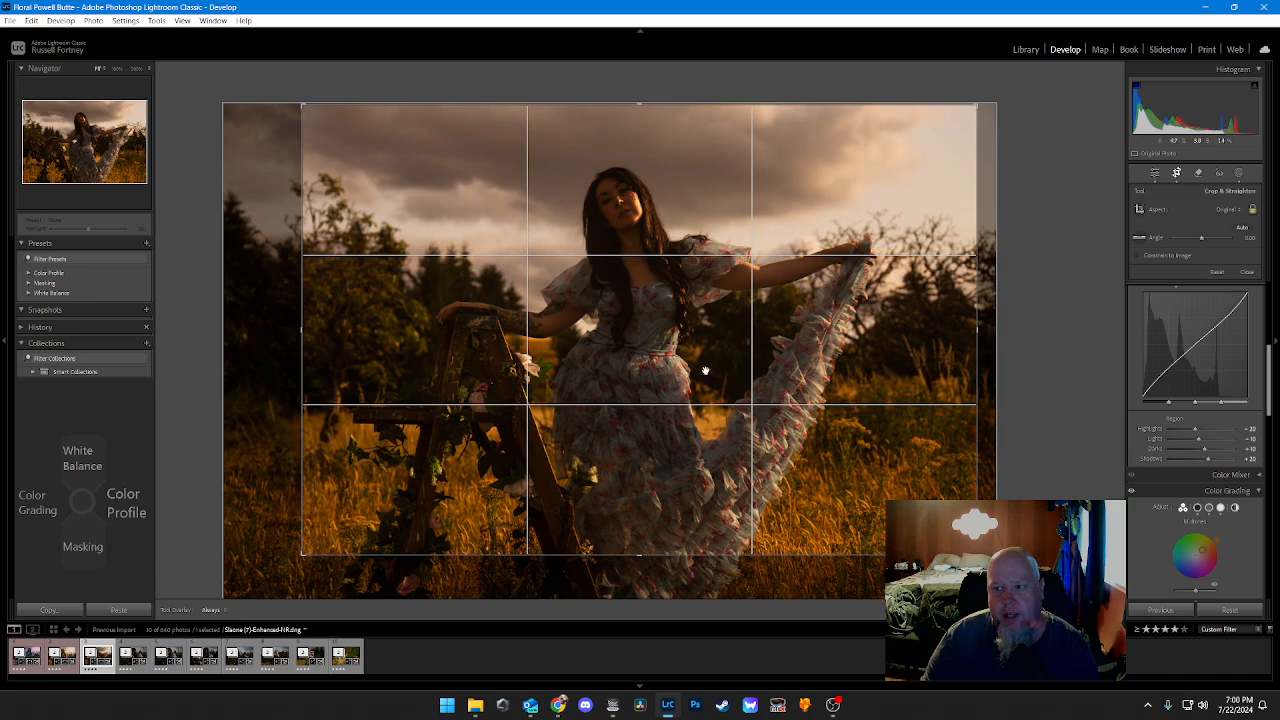
pyautogui.moveTo(606, 334); pyautogui.dragTo(604, 317)
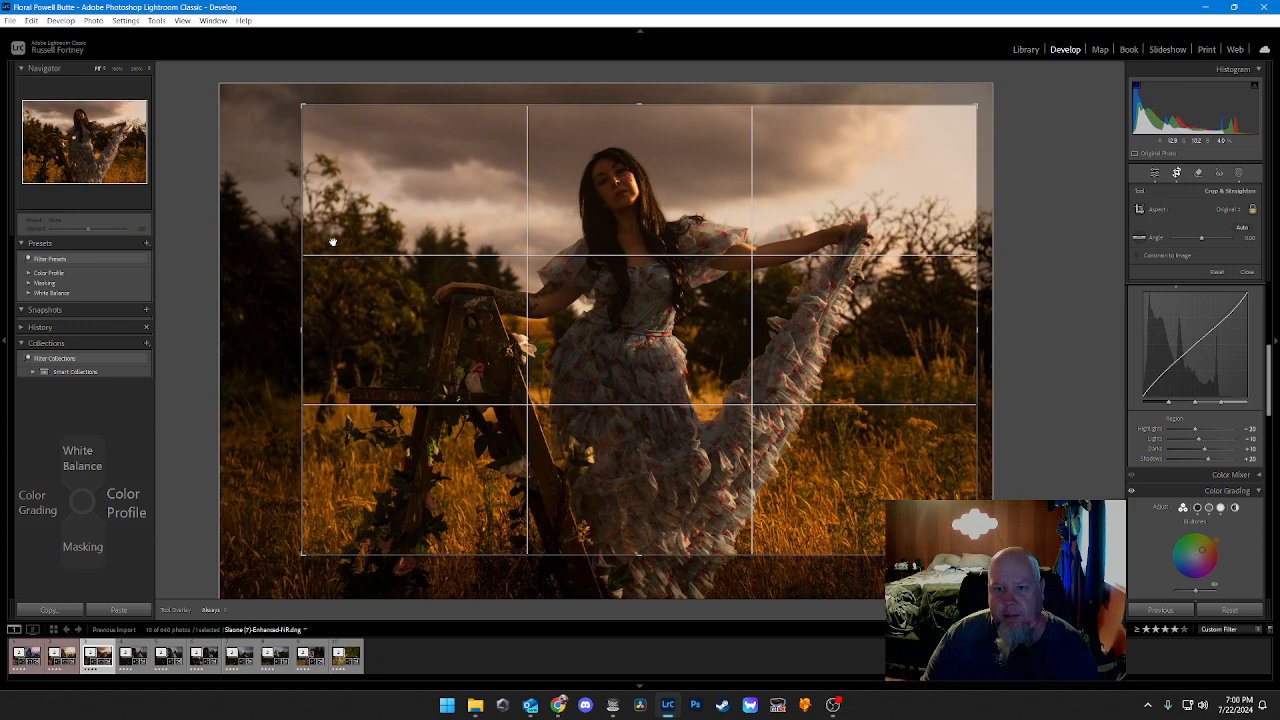
pyautogui.moveTo(300, 197); pyautogui.dragTo(312, 198)
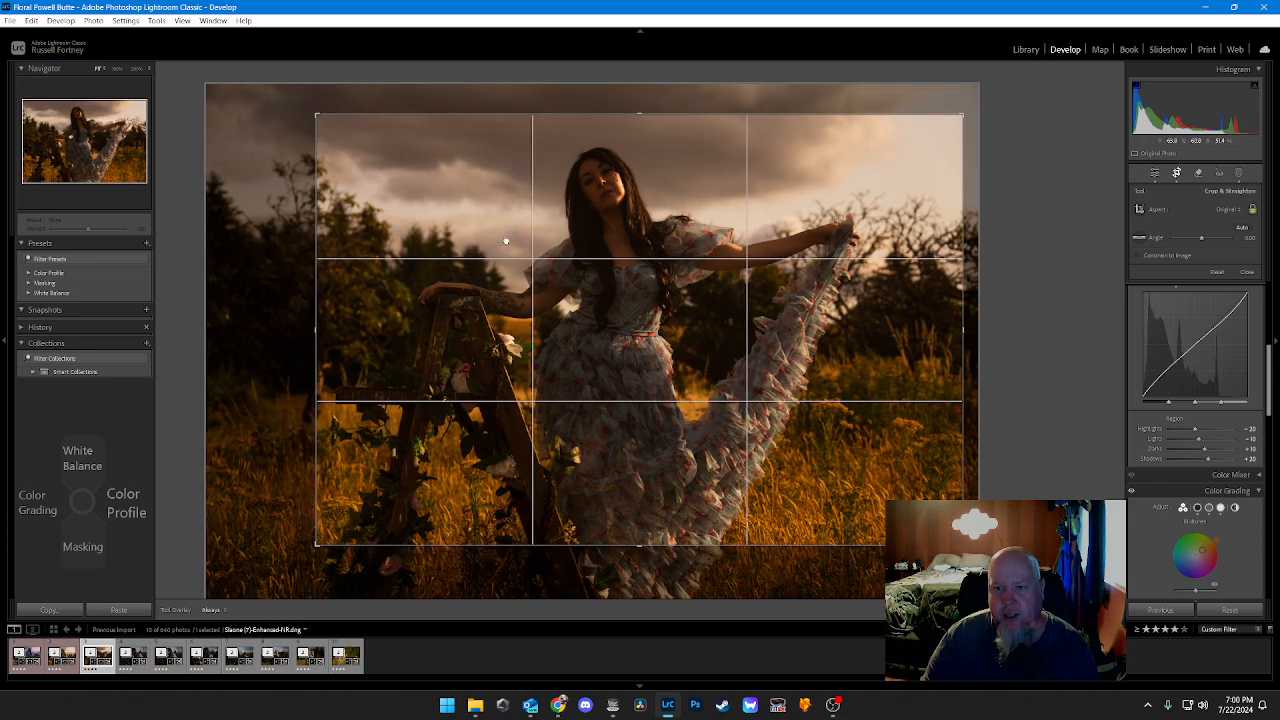
pyautogui.moveTo(507, 240); pyautogui.dragTo(504, 232)
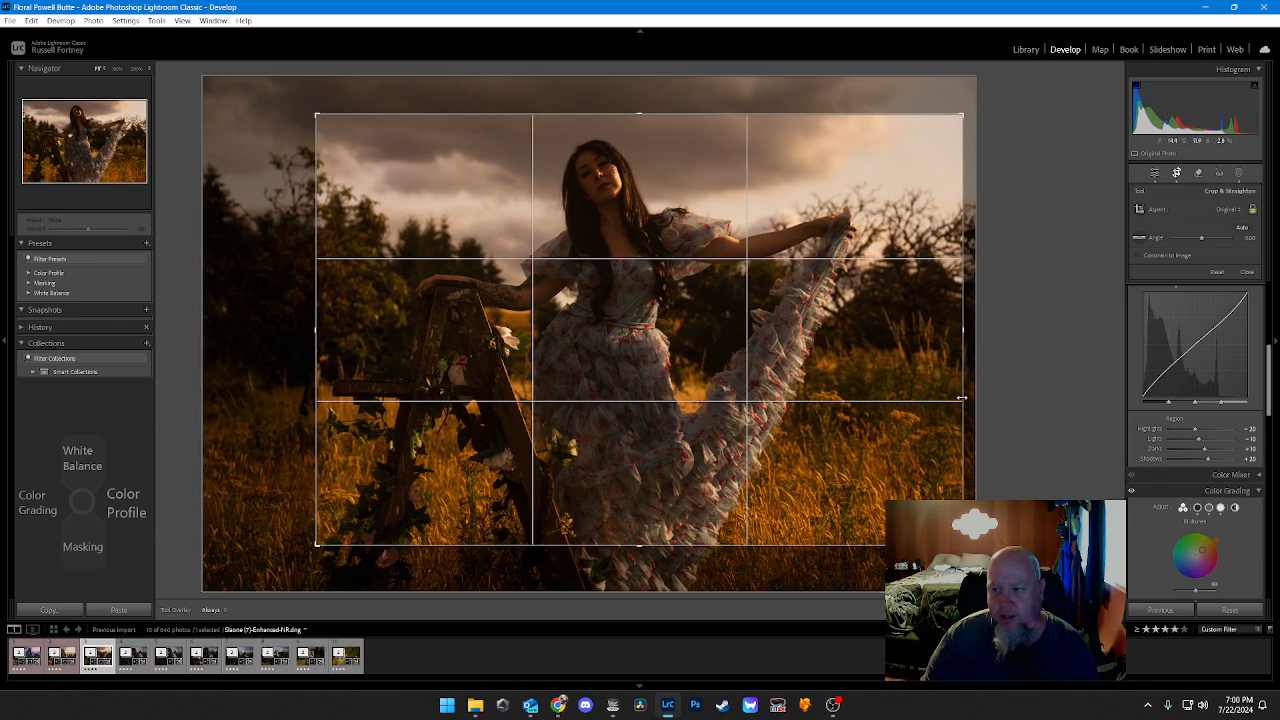
pyautogui.moveTo(963, 395); pyautogui.dragTo(955, 395)
pyautogui.moveTo(714, 341); pyautogui.dragTo(698, 308)
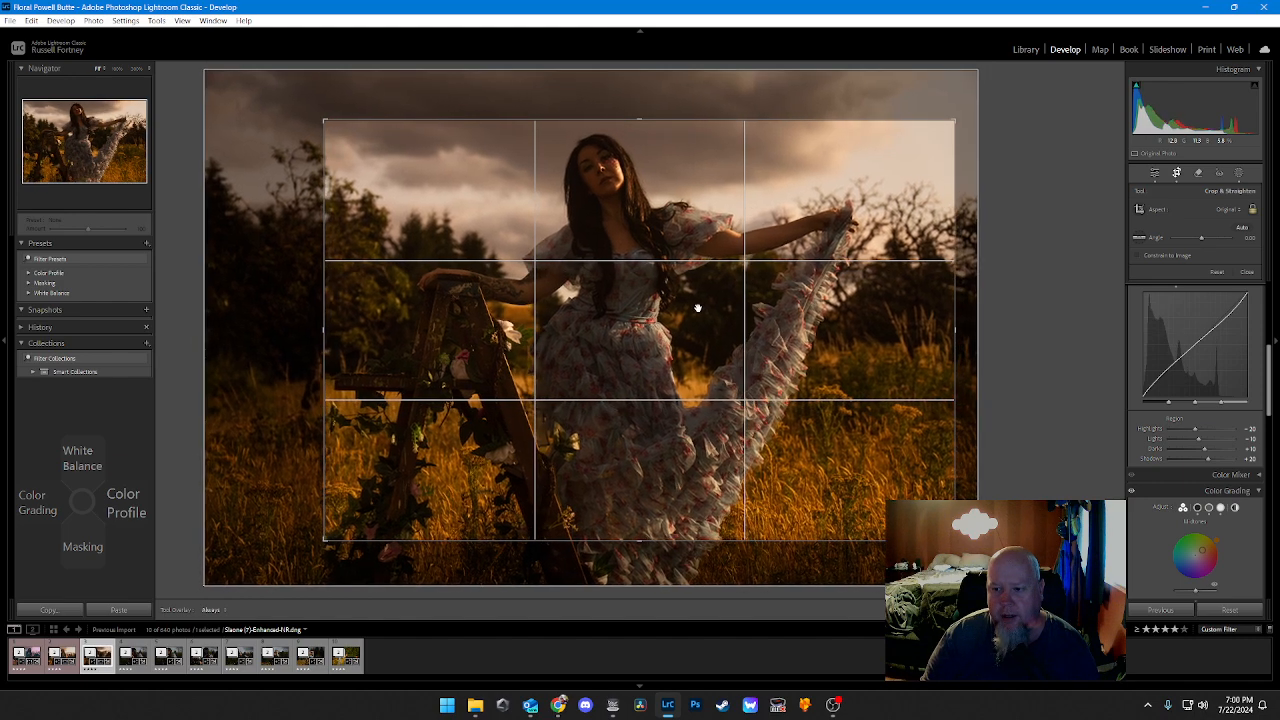
pyautogui.press('Return')
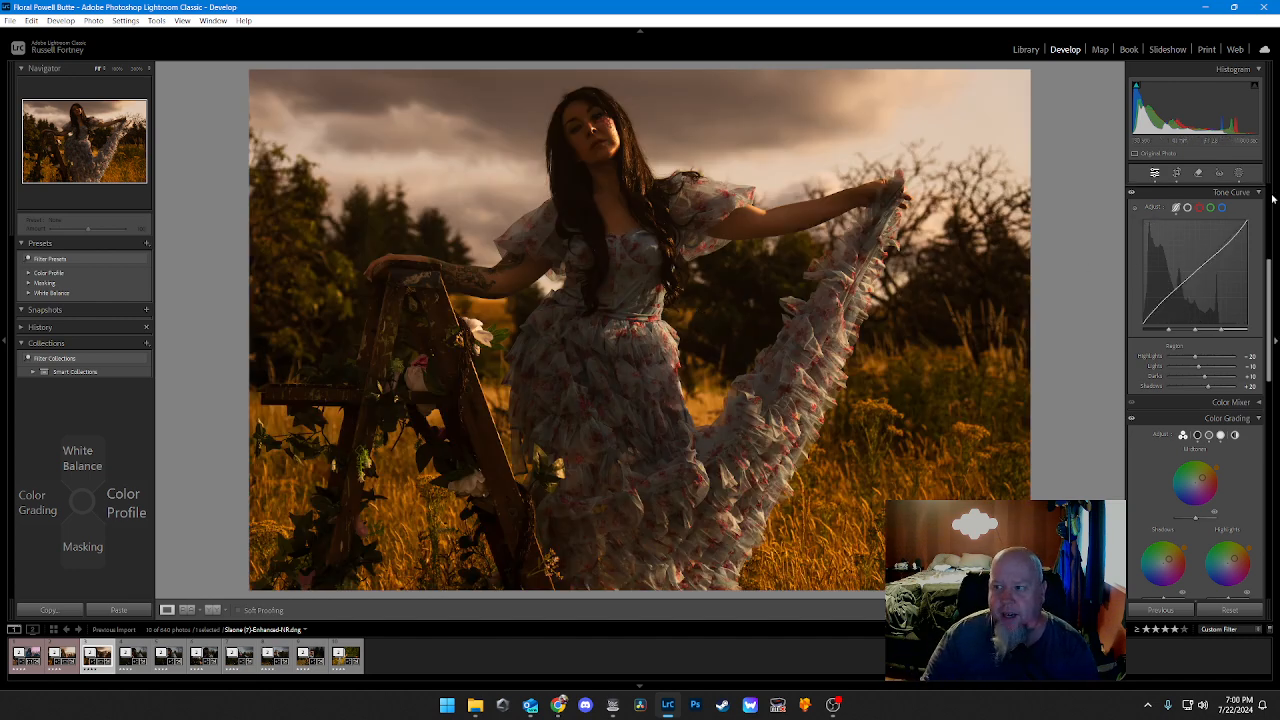
# Step: Check the list of masks applied to the photo and return to the Edit adjustments
pyautogui.click(1239, 173)
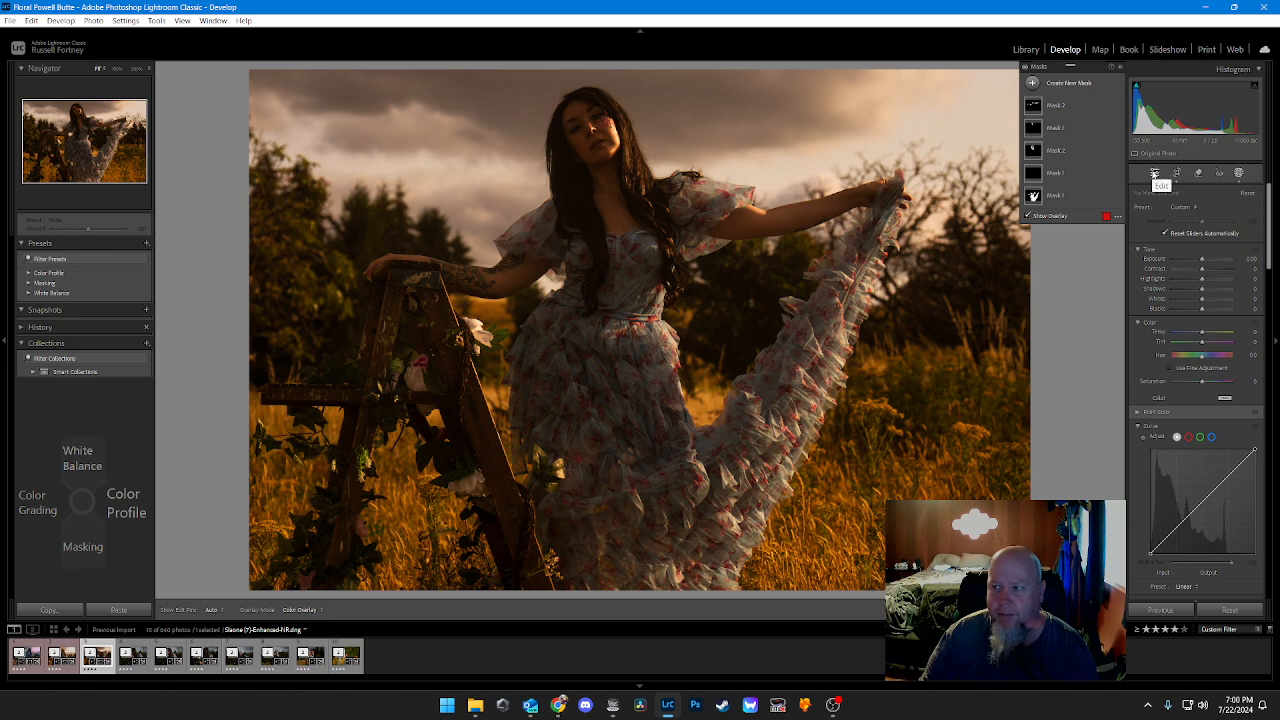
pyautogui.click(1154, 175)
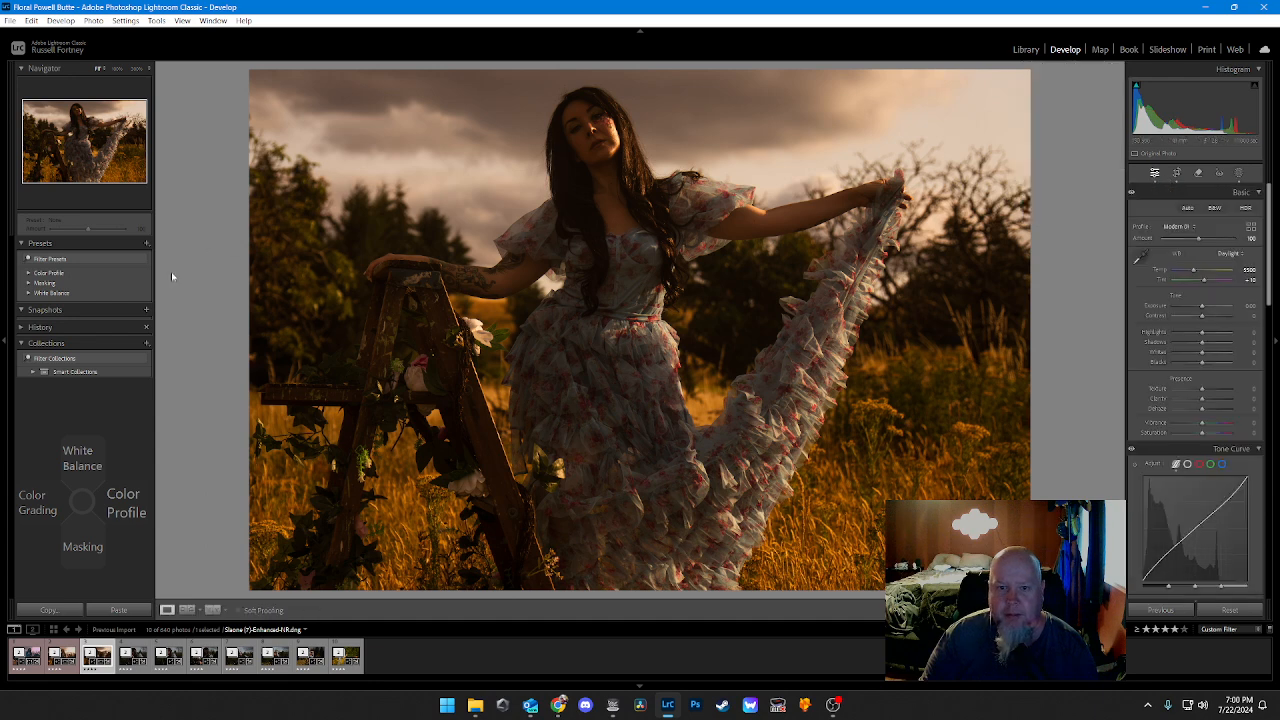
# Step: Give the edited photo the Red color label and move on to the next photo in the filmstrip
pyautogui.press('6')
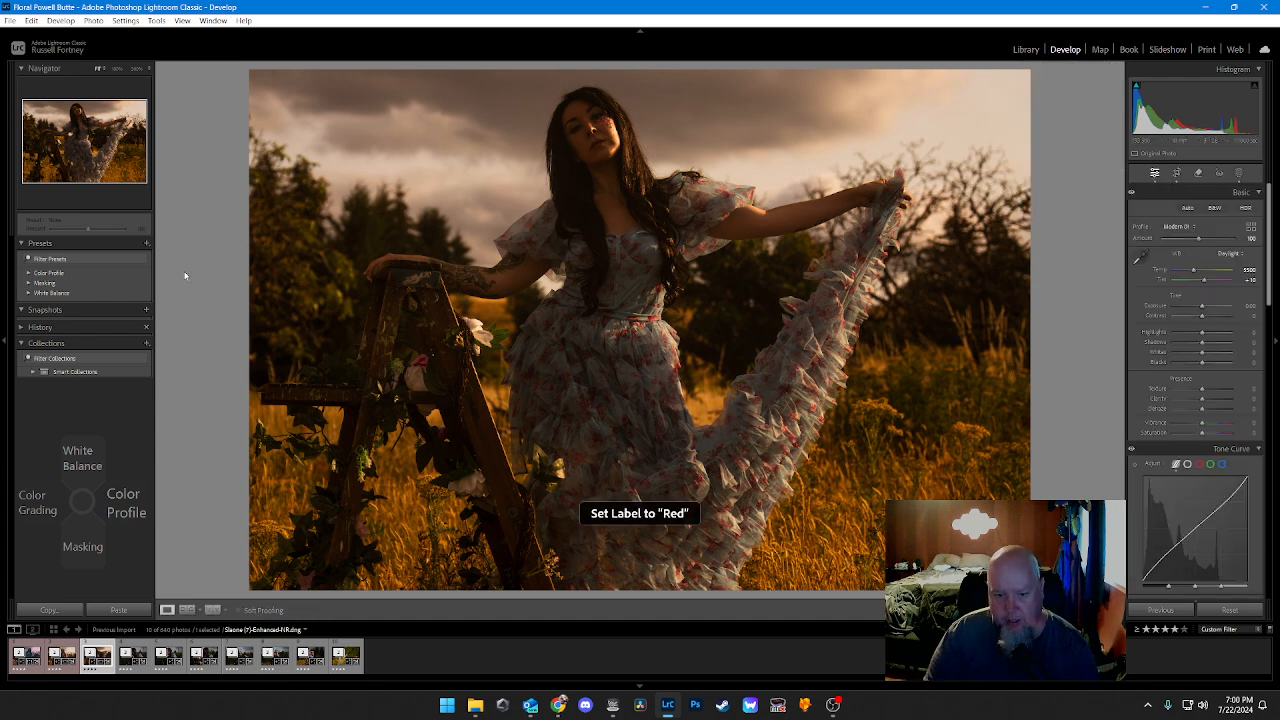
pyautogui.press('Right')
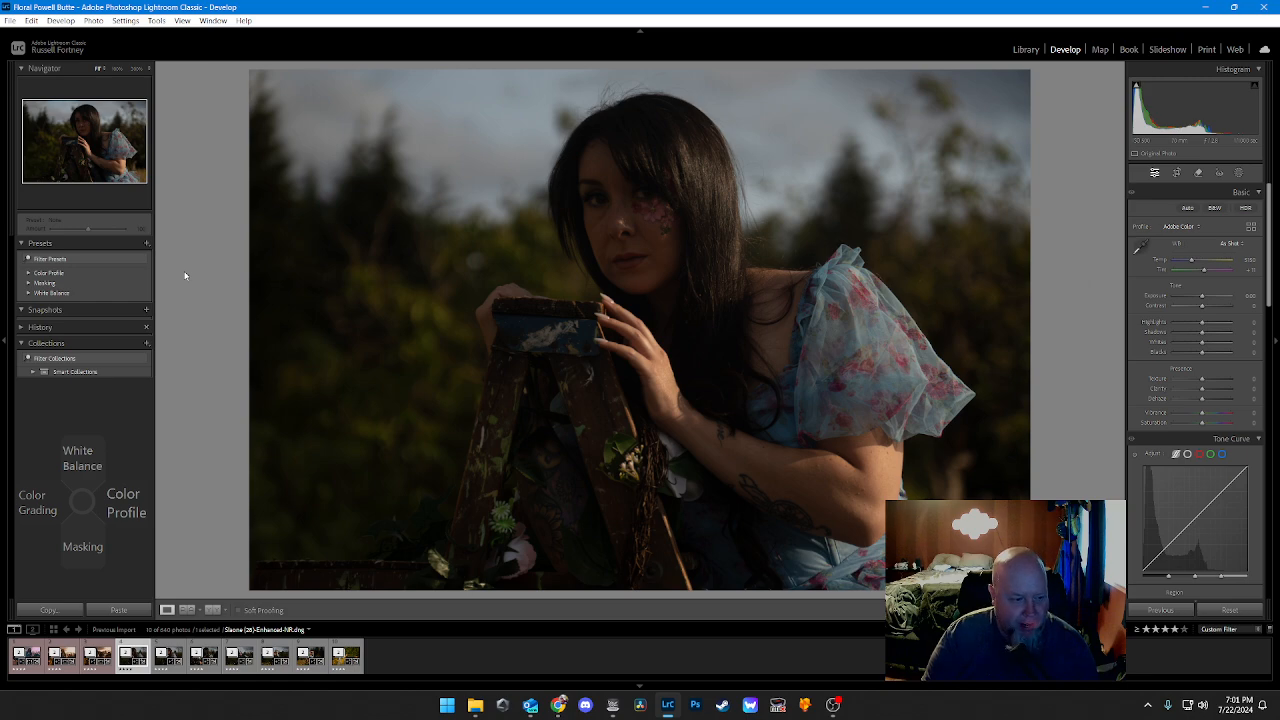
# Step: Set the white balance of the photo of the woman leaning on the ladder to Daylight
pyautogui.press('Up')
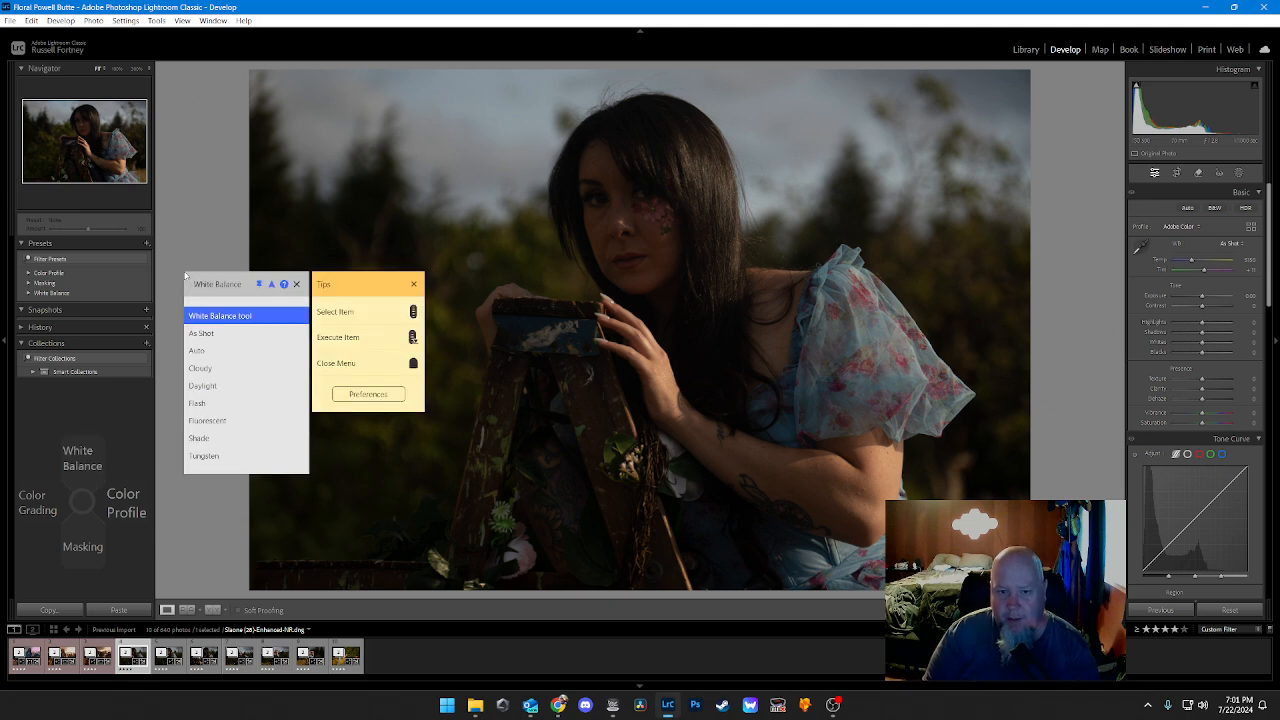
pyautogui.press('Down')
pyautogui.press('Down')
pyautogui.press('Down')
pyautogui.press('Down')
pyautogui.press('Return')
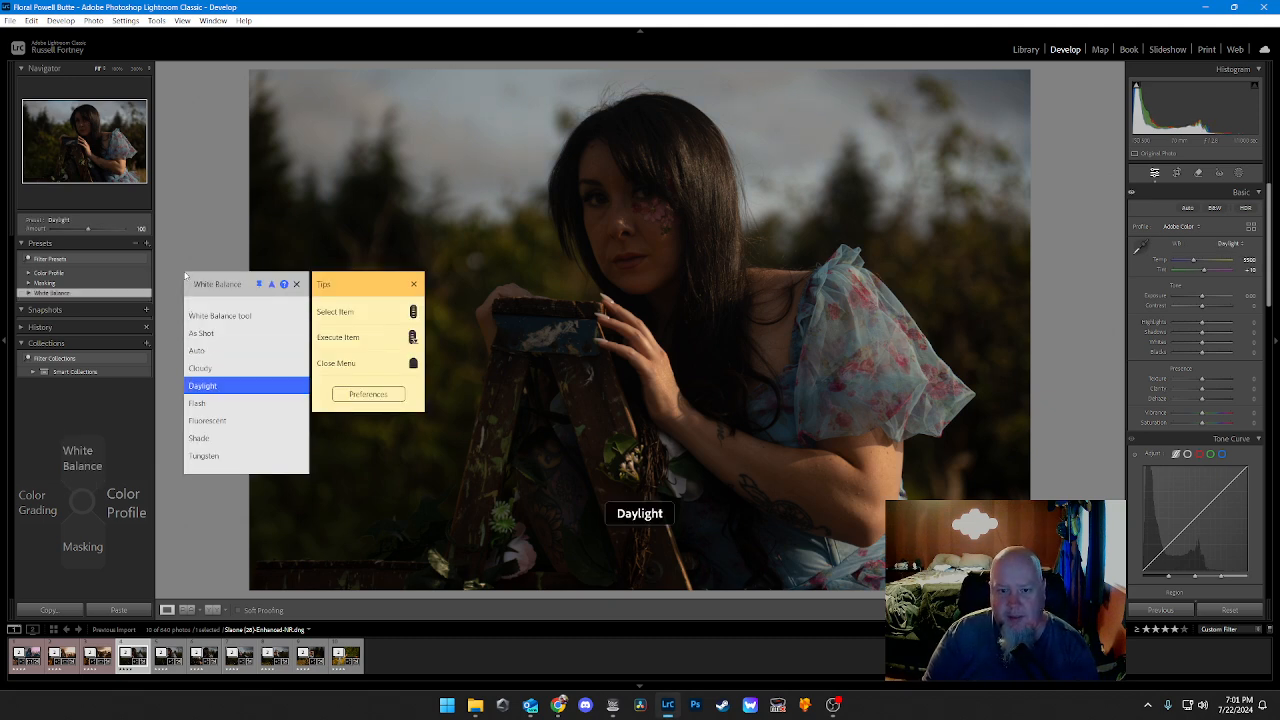
# Step: Try the Vintage 1 color profile and one of the Artistic color profiles on the photo
pyautogui.press('Right')
pyautogui.scroll(-16, 186, 276)
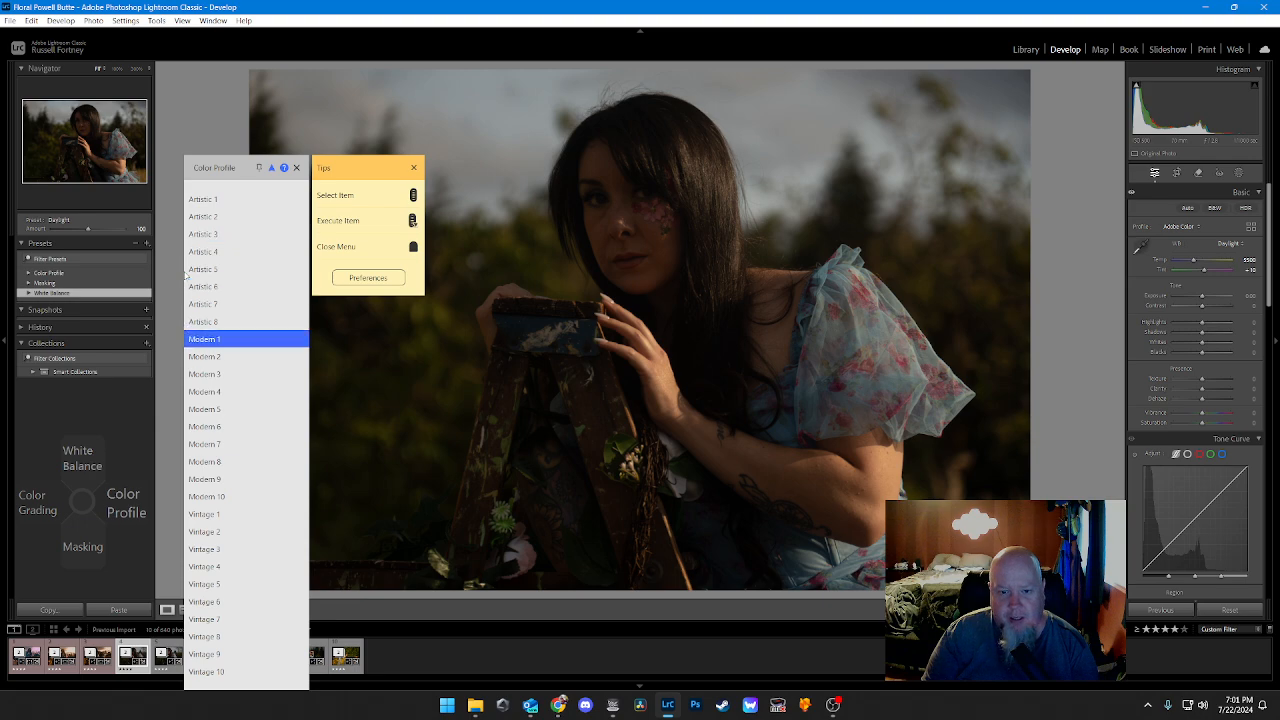
pyautogui.click(186, 276)
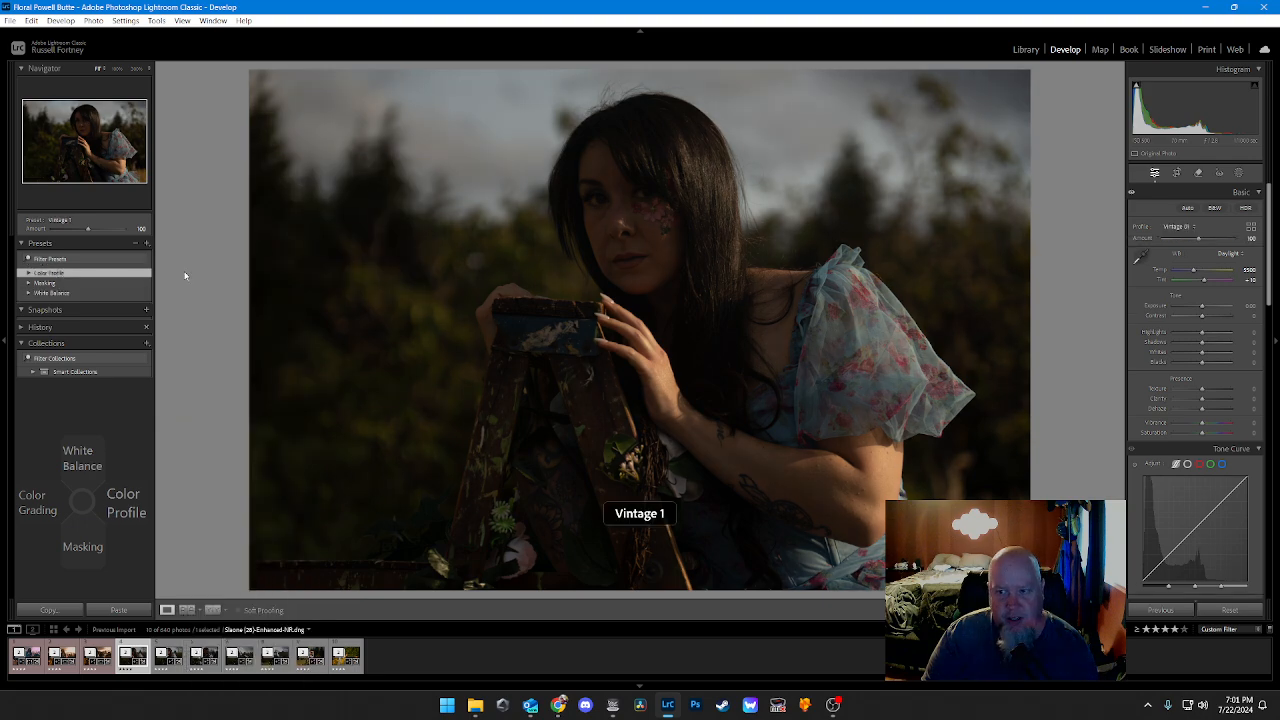
pyautogui.press('Right')
pyautogui.scroll(-8, 185, 276)
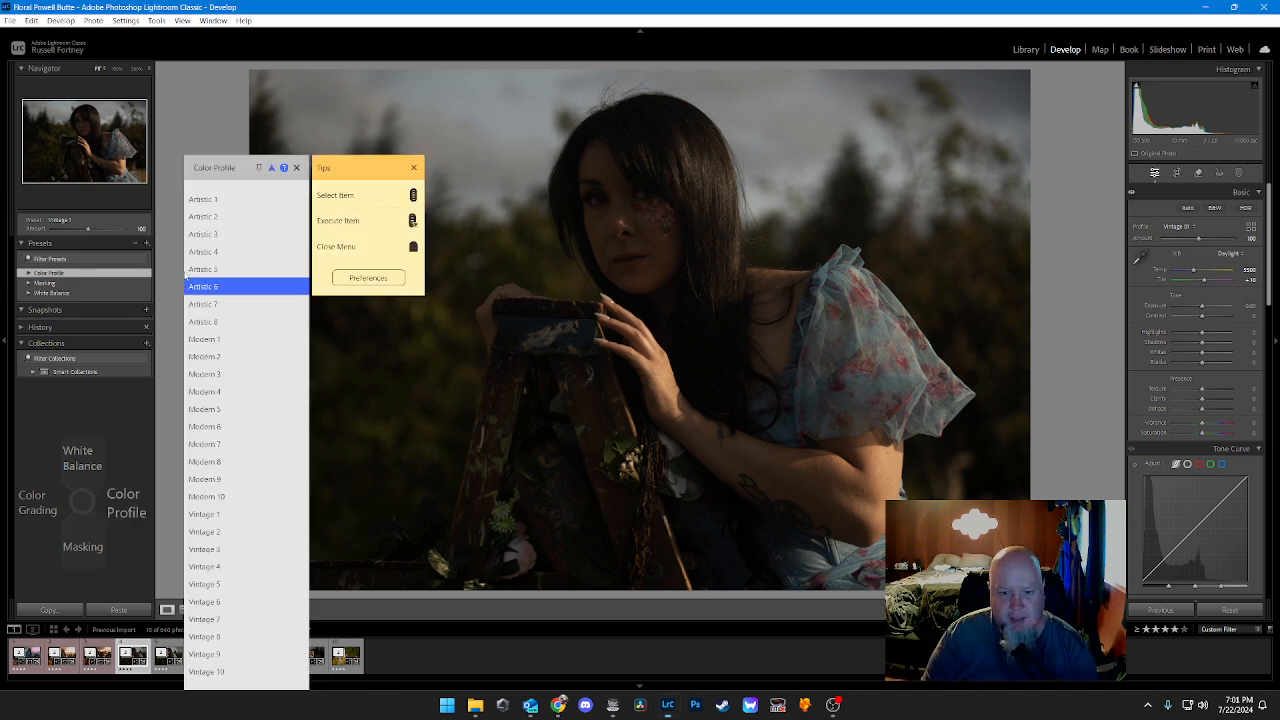
pyautogui.scroll(3, 185, 276)
pyautogui.scroll(2, 185, 272)
pyautogui.click(184, 275)
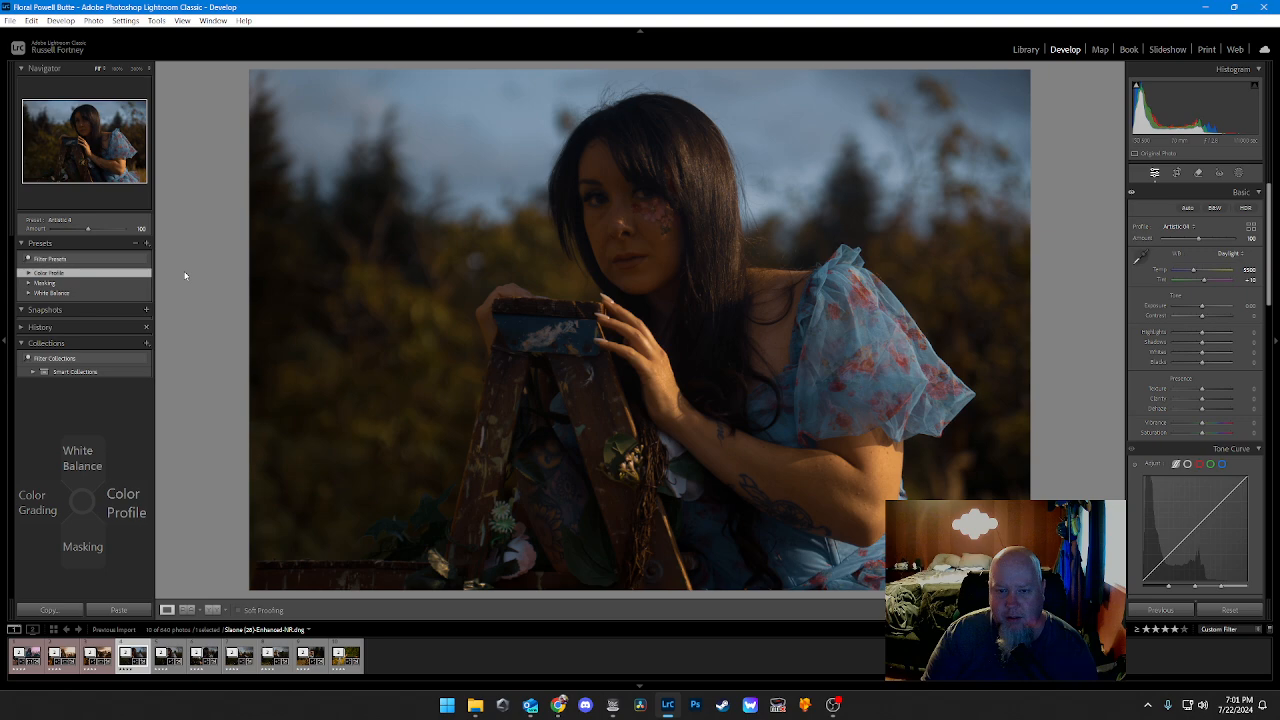
# Step: Try the Modern 2 and Vintage 7 color profiles on the photo
pyautogui.press('Right')
pyautogui.scroll(-9, 185, 276)
pyautogui.middleClick(185, 276)
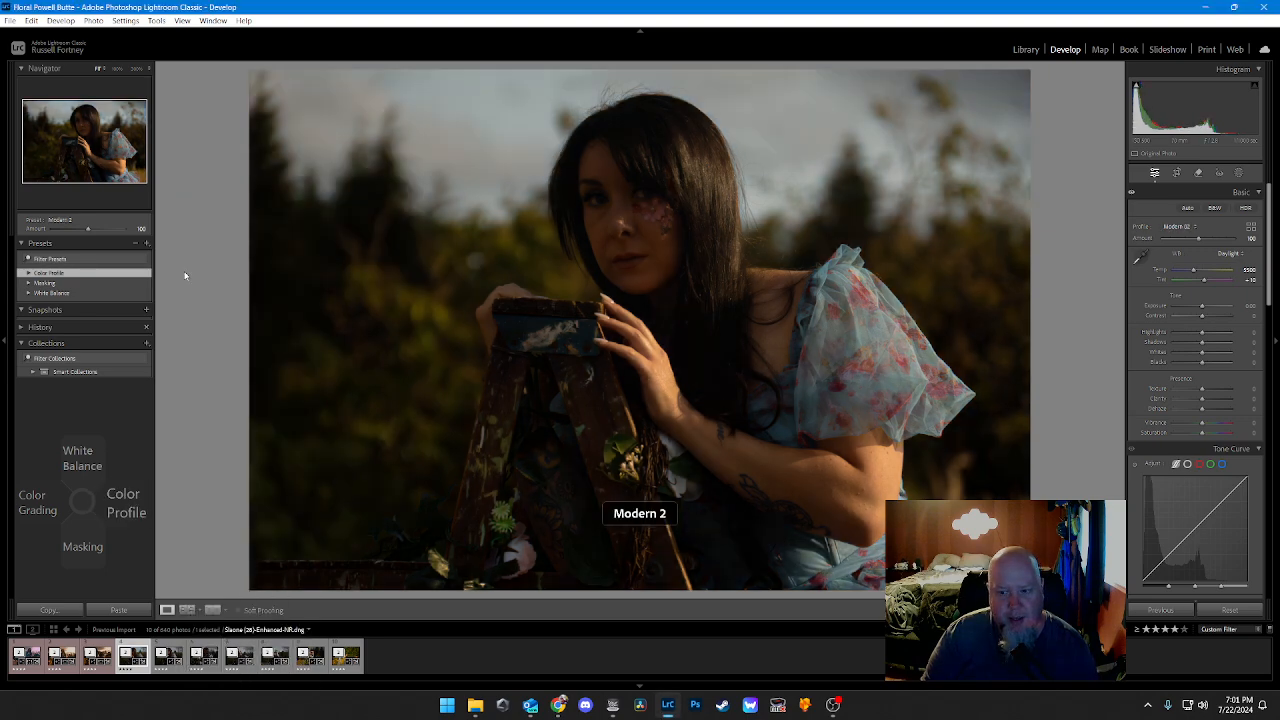
pyautogui.press('Right')
pyautogui.scroll(-8, 185, 276)
pyautogui.scroll(-11, 185, 272)
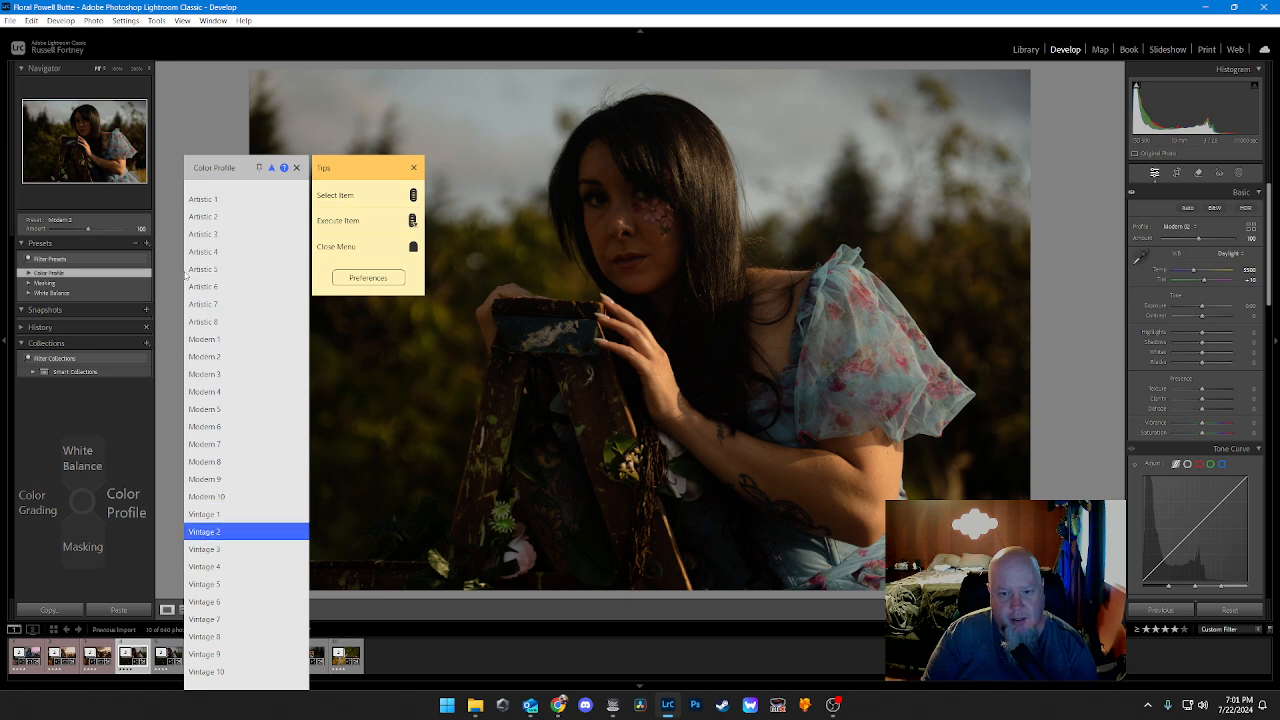
pyautogui.scroll(-5, 185, 272)
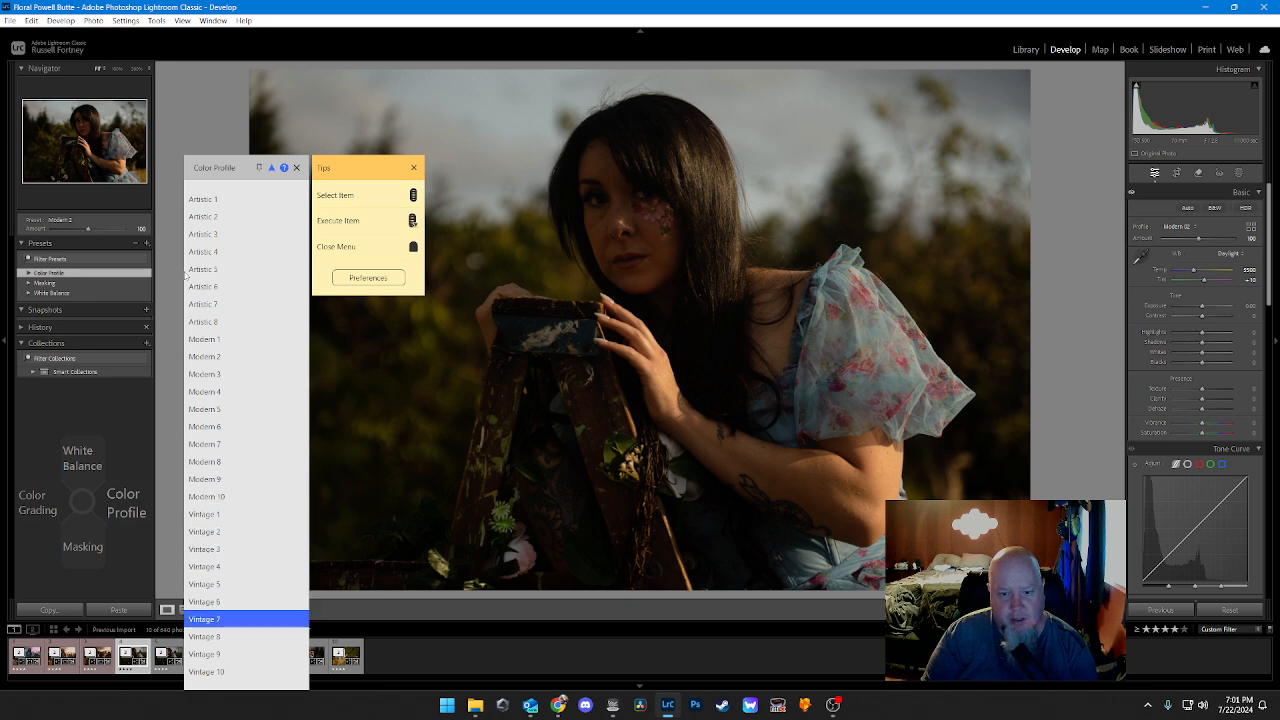
pyautogui.middleClick(185, 276)
# Step: Try the Vintage 2 and Vintage 3 color profiles on the photo
pyautogui.press('Right')
pyautogui.scroll(-15, 185, 276)
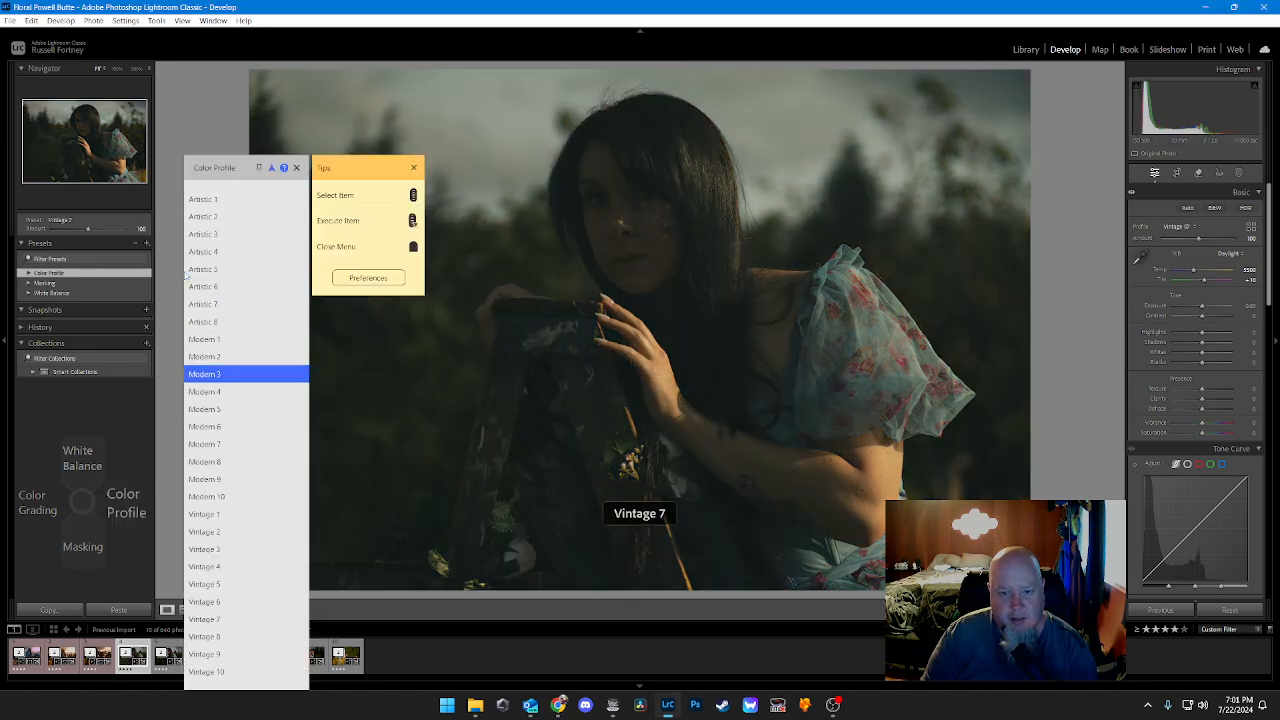
pyautogui.scroll(-4, 185, 276)
pyautogui.middleClick(185, 276)
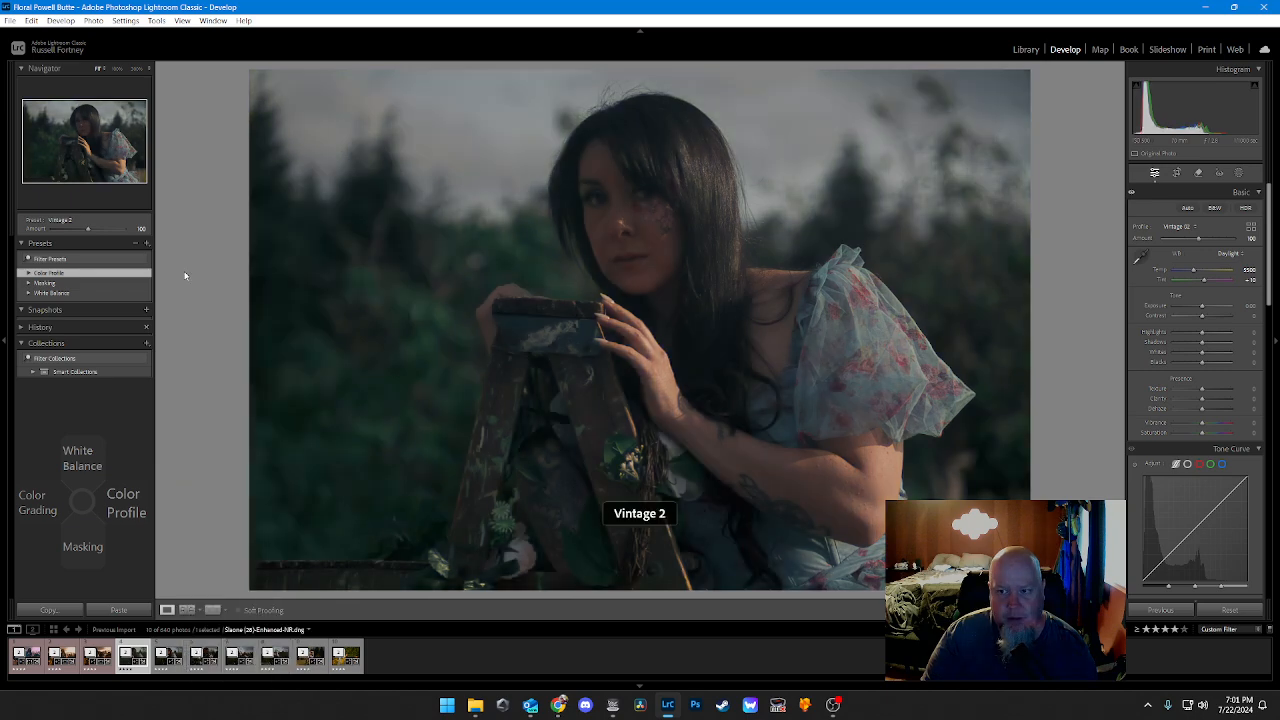
pyautogui.press('Right')
pyautogui.scroll(-18, 185, 276)
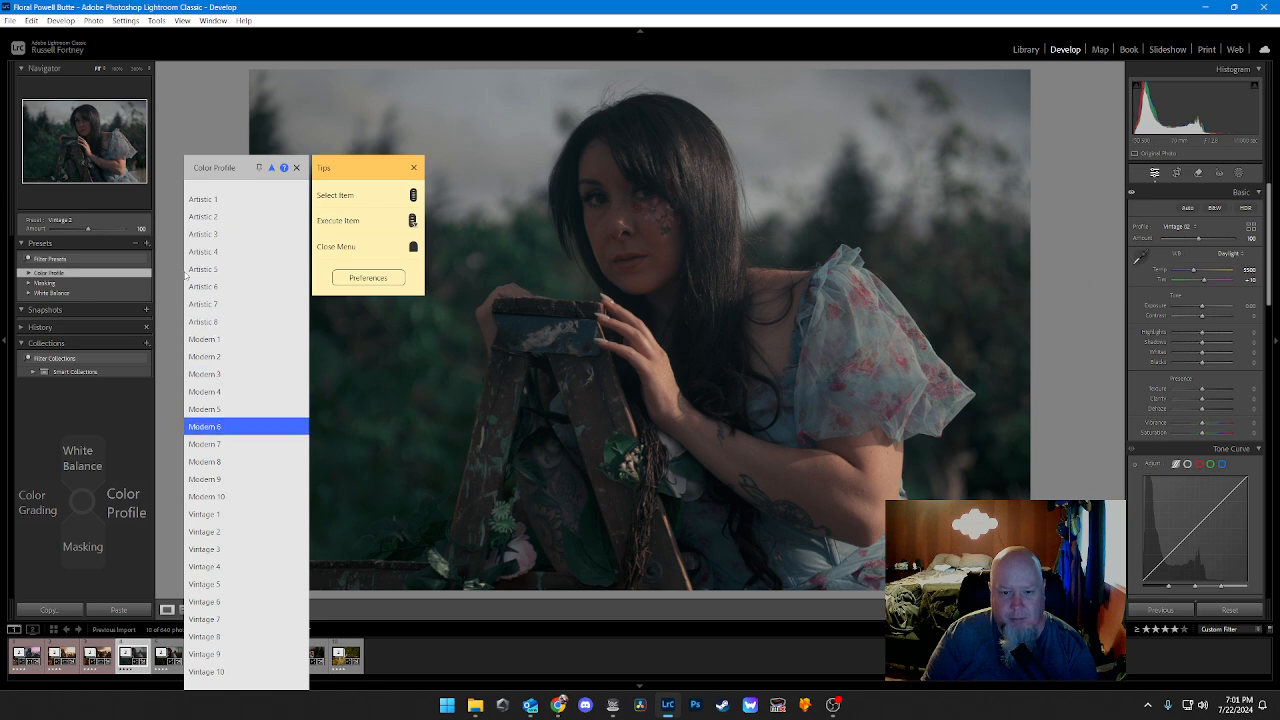
pyautogui.scroll(-3, 185, 276)
pyautogui.scroll(1, 185, 276)
pyautogui.middleClick(185, 276)
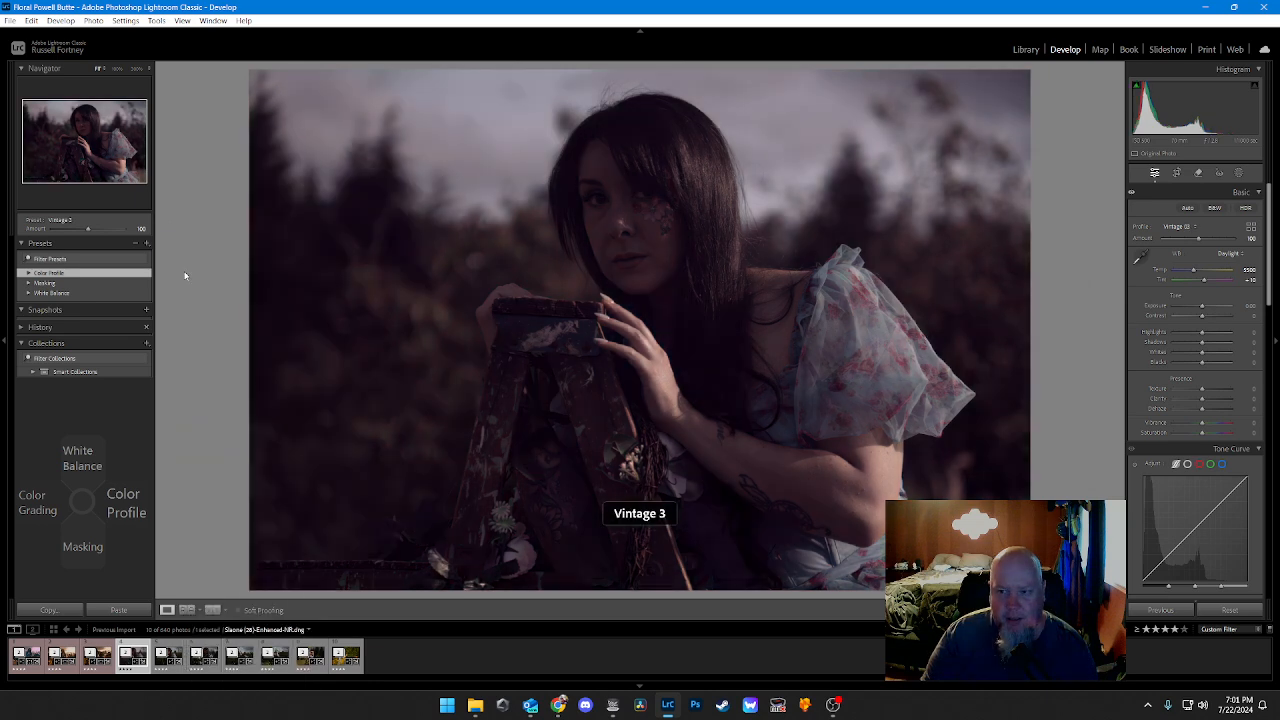
# Step: Try the Vintage 5 and Vintage 6 color profiles on the photo
pyautogui.press('Right')
pyautogui.scroll(-16, 185, 276)
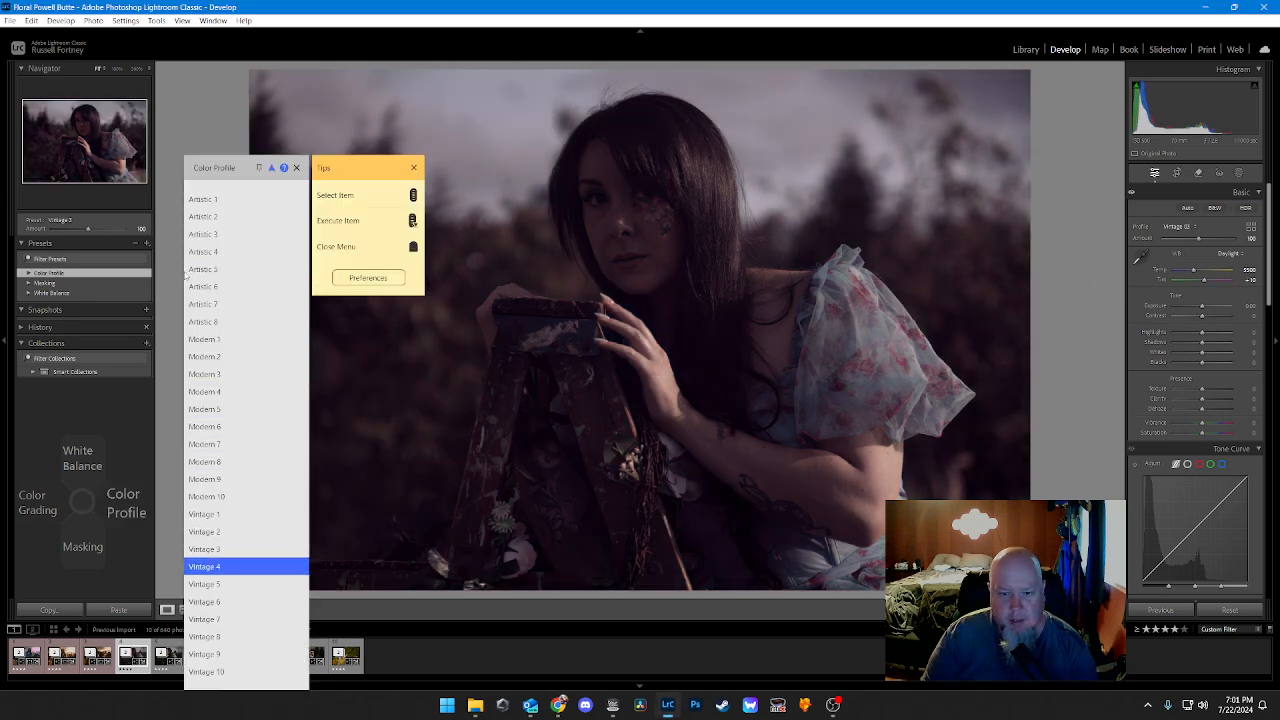
pyautogui.middleClick(185, 276)
pyautogui.press('Right')
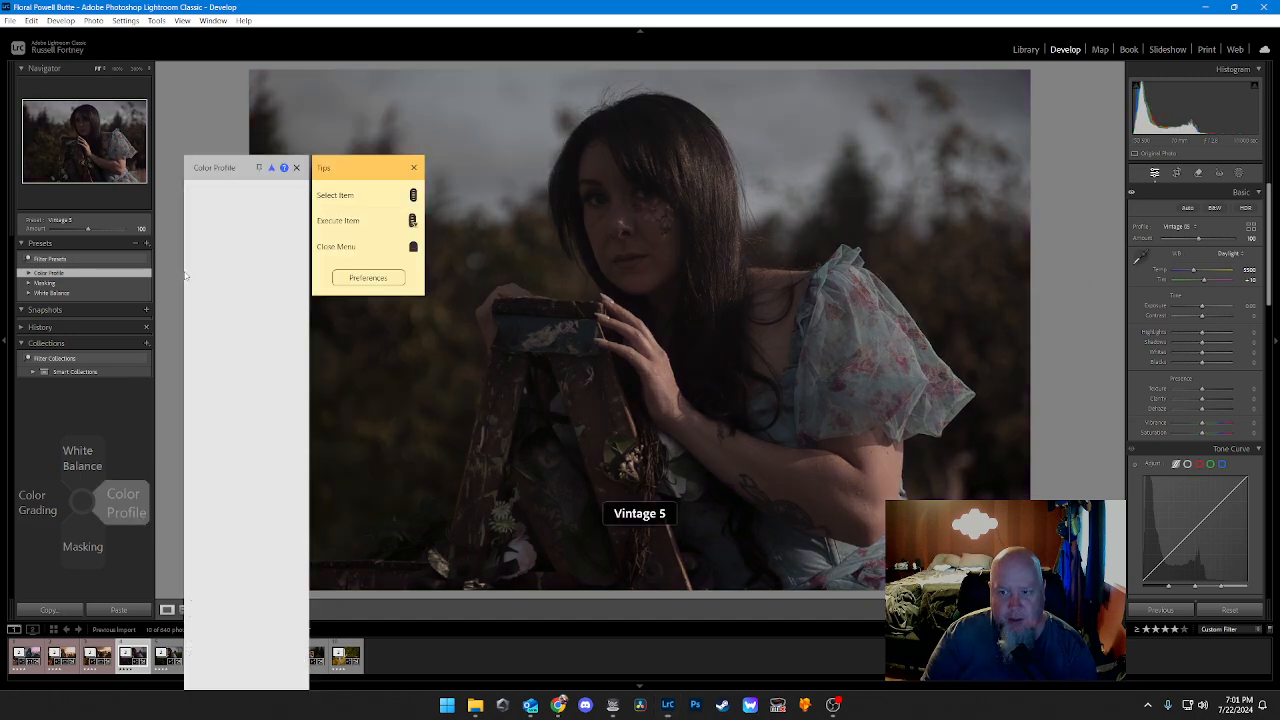
pyautogui.scroll(-15, 185, 276)
pyautogui.scroll(-6, 185, 276)
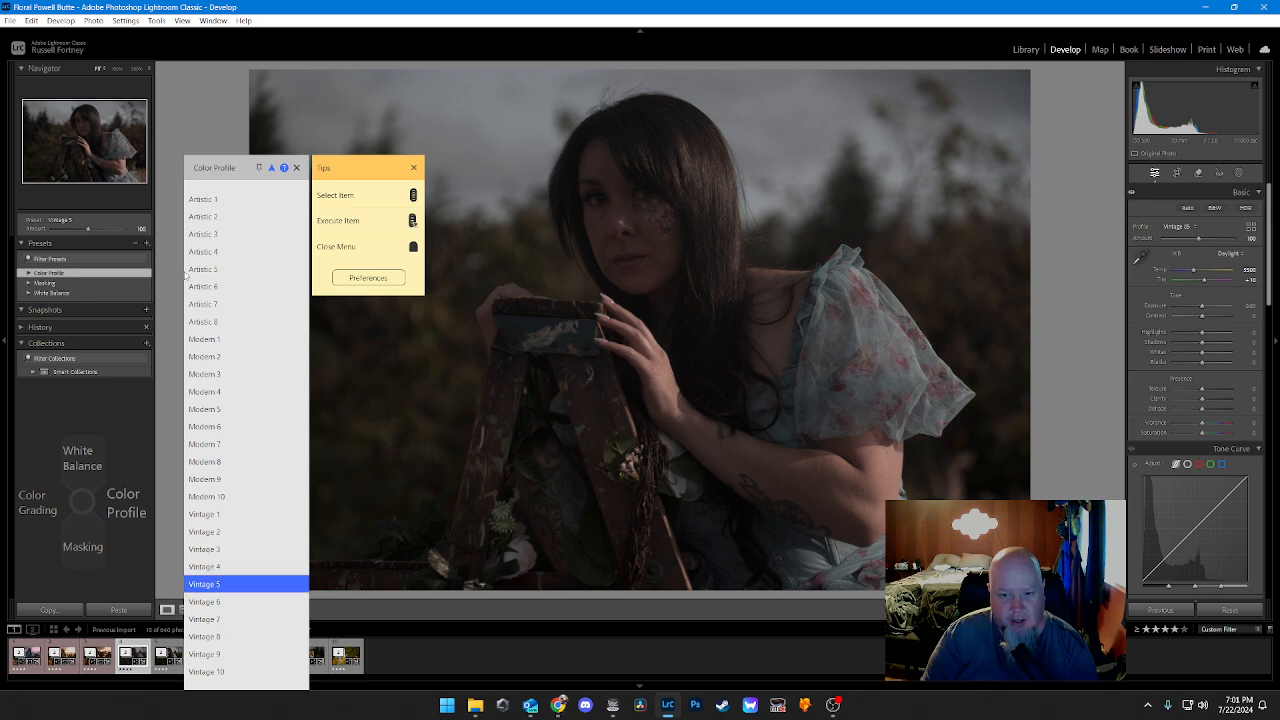
pyautogui.middleClick(185, 276)
# Step: Apply the Vintage 10 color profile to the photo
pyautogui.press('Right')
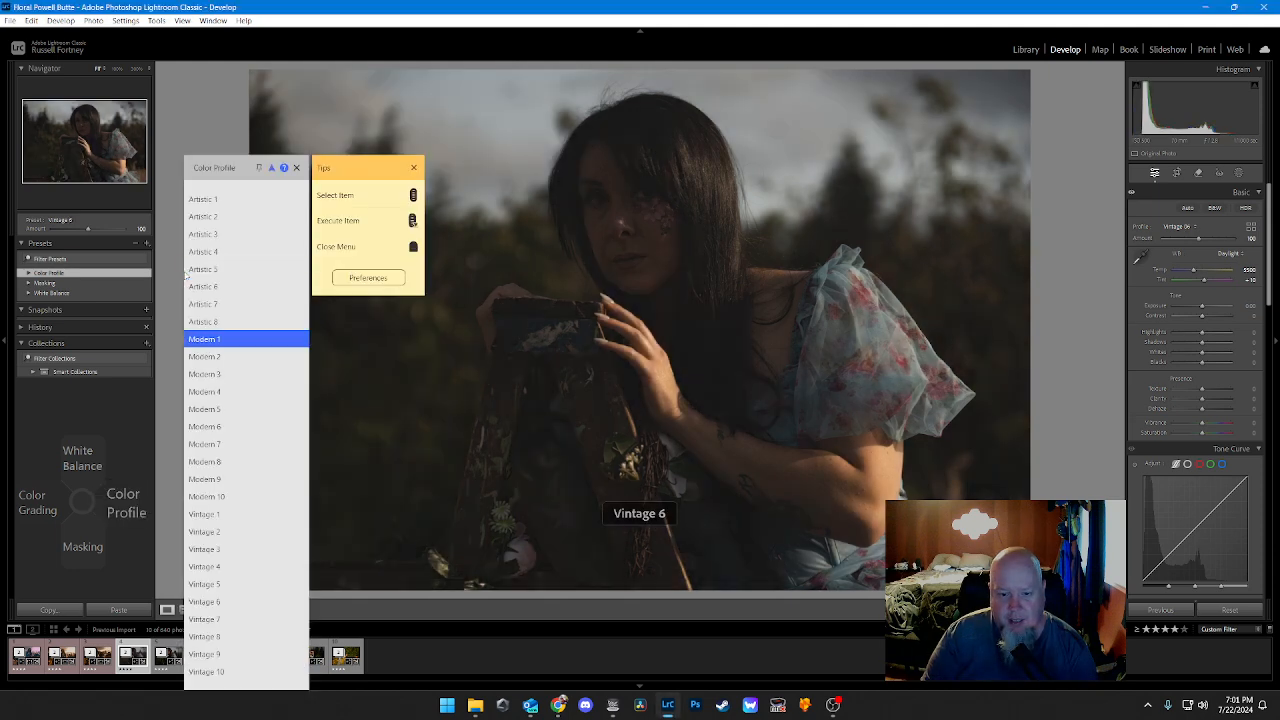
pyautogui.scroll(-18, 185, 276)
pyautogui.scroll(-1, 185, 276)
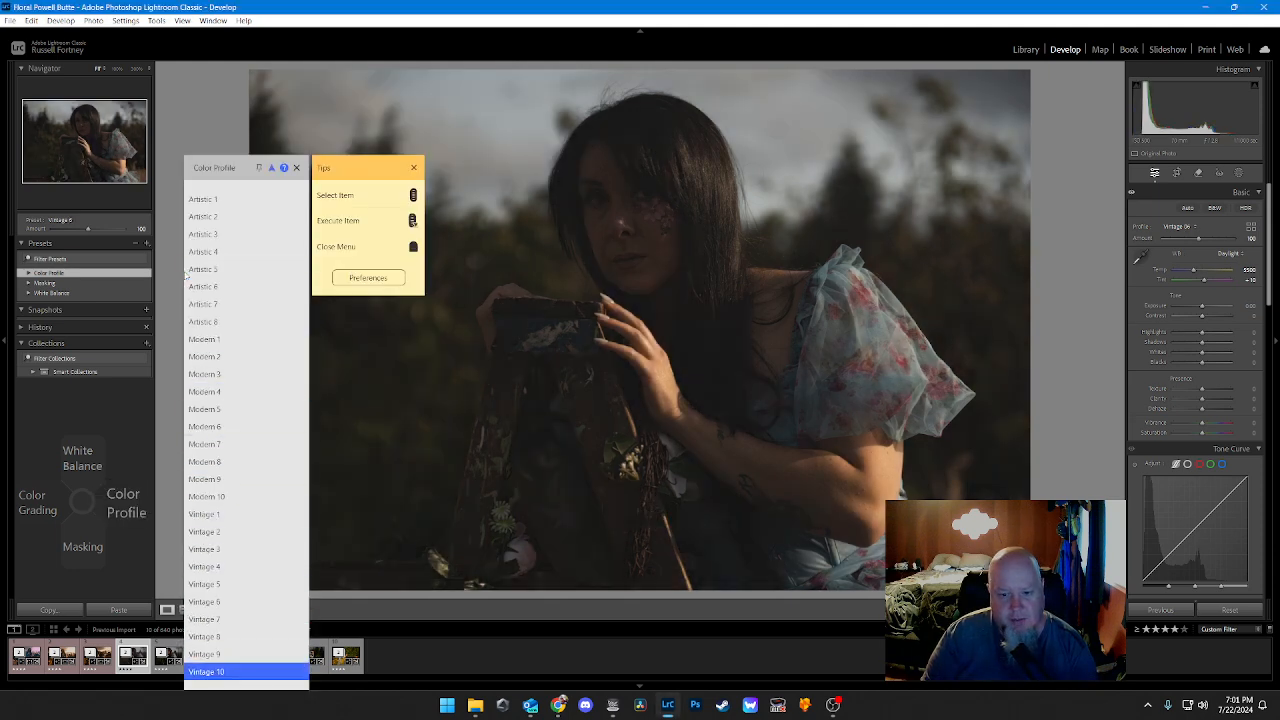
pyautogui.middleClick(185, 276)
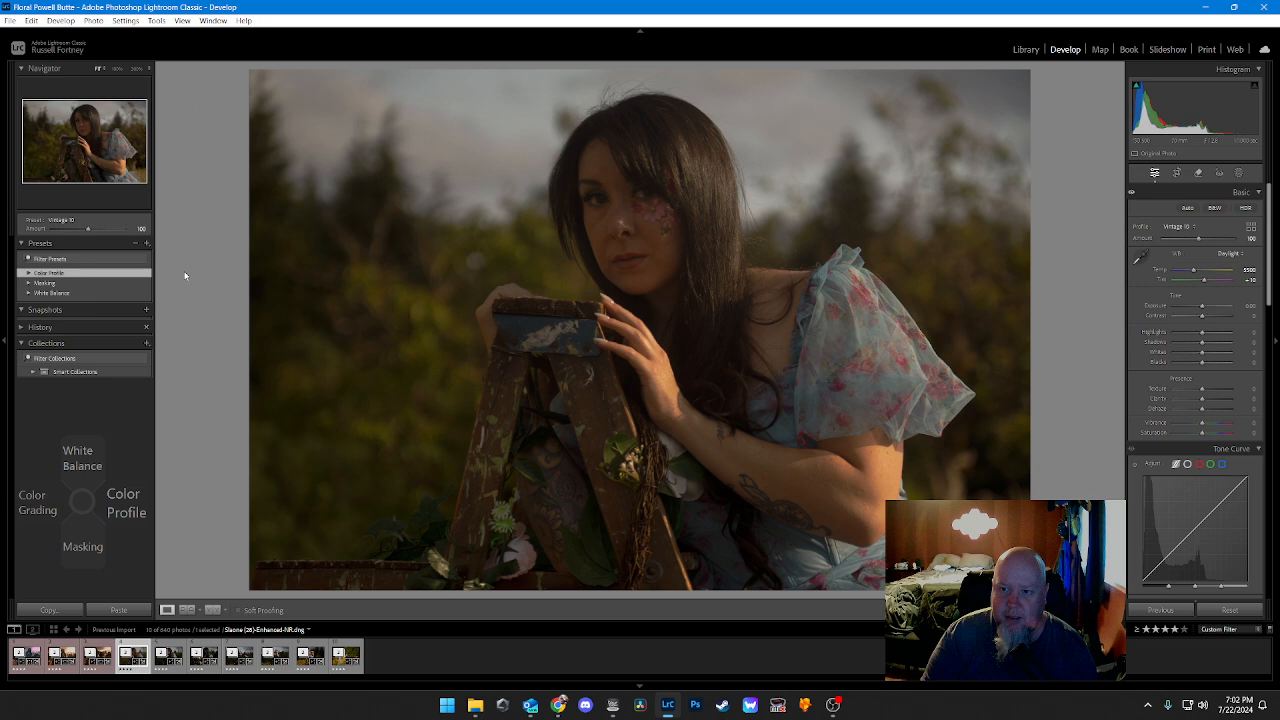
# Step: Apply the Clothes and Eyes masking presets to the woman in the photo
pyautogui.press('Down')
pyautogui.middleClick(185, 276)
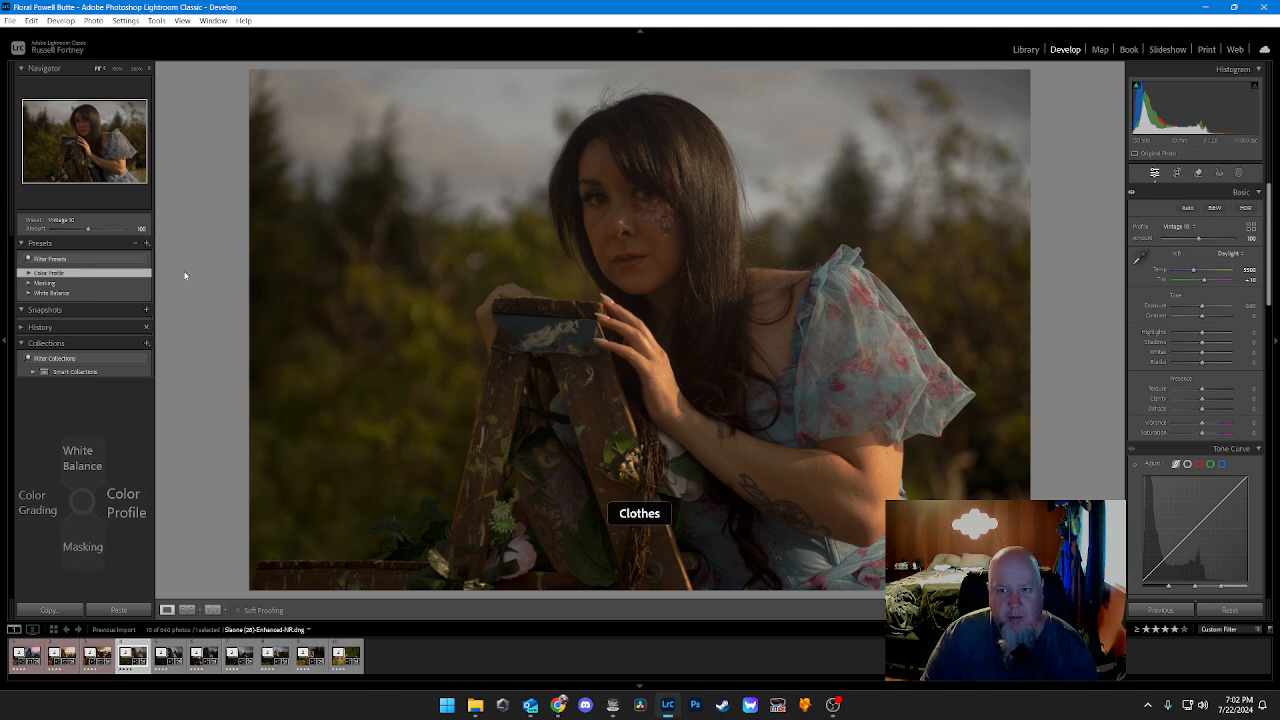
pyautogui.press('Down')
# Step: Apply the Hair and Lips masking presets to the woman in the photo
pyautogui.press('Down')
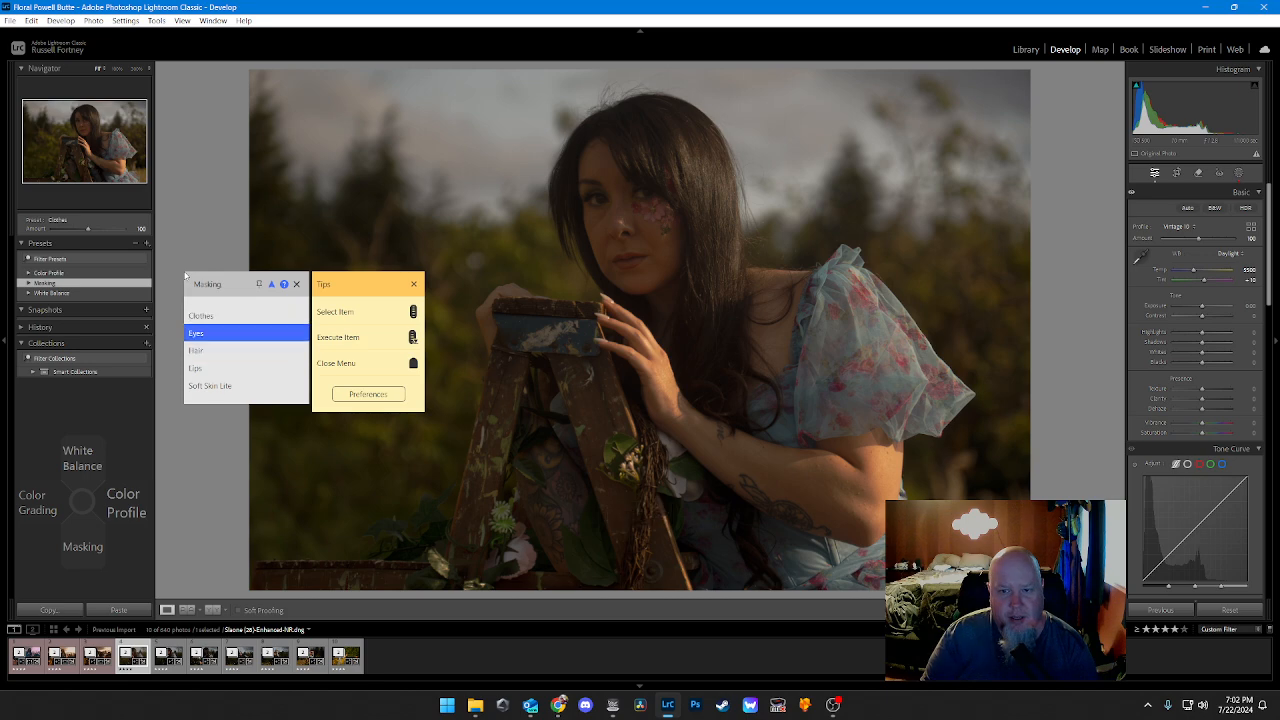
pyautogui.middleClick(185, 276)
pyautogui.middleClick(185, 276)
pyautogui.press('Down')
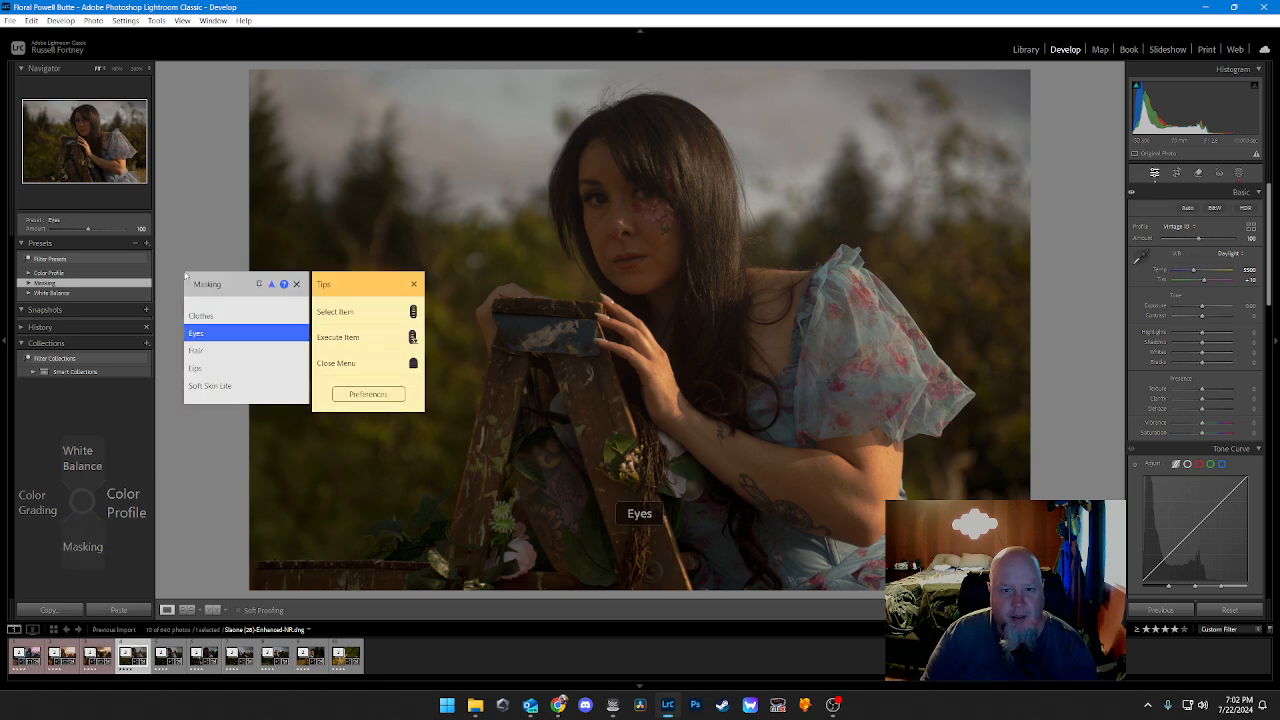
pyautogui.press('Down')
pyautogui.middleClick(185, 276)
pyautogui.middleClick(185, 276)
pyautogui.press('Down')
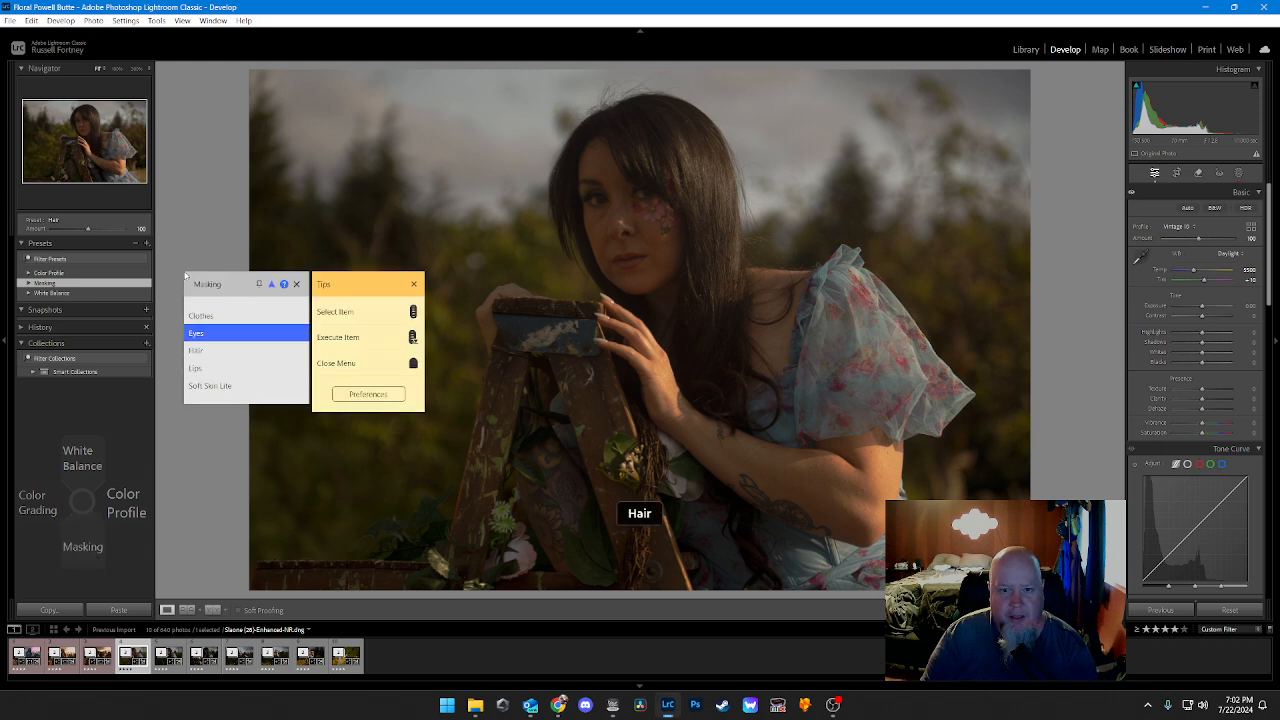
# Step: Apply the Soft Skin Lite masking preset to the woman in the photo
pyautogui.press('Down')
pyautogui.press('Down')
pyautogui.middleClick(185, 276)
pyautogui.middleClick(185, 276)
pyautogui.press('Down')
pyautogui.press('Down')
pyautogui.press('Down')
pyautogui.press('Down')
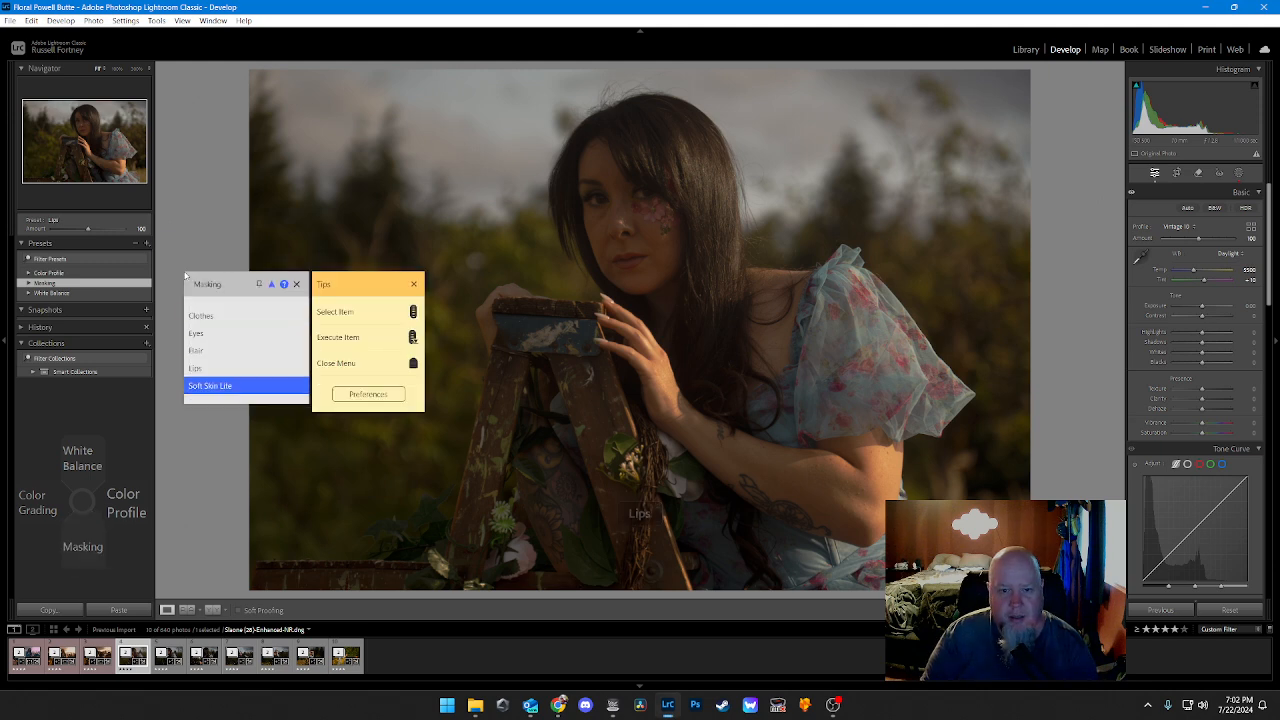
pyautogui.middleClick(185, 276)
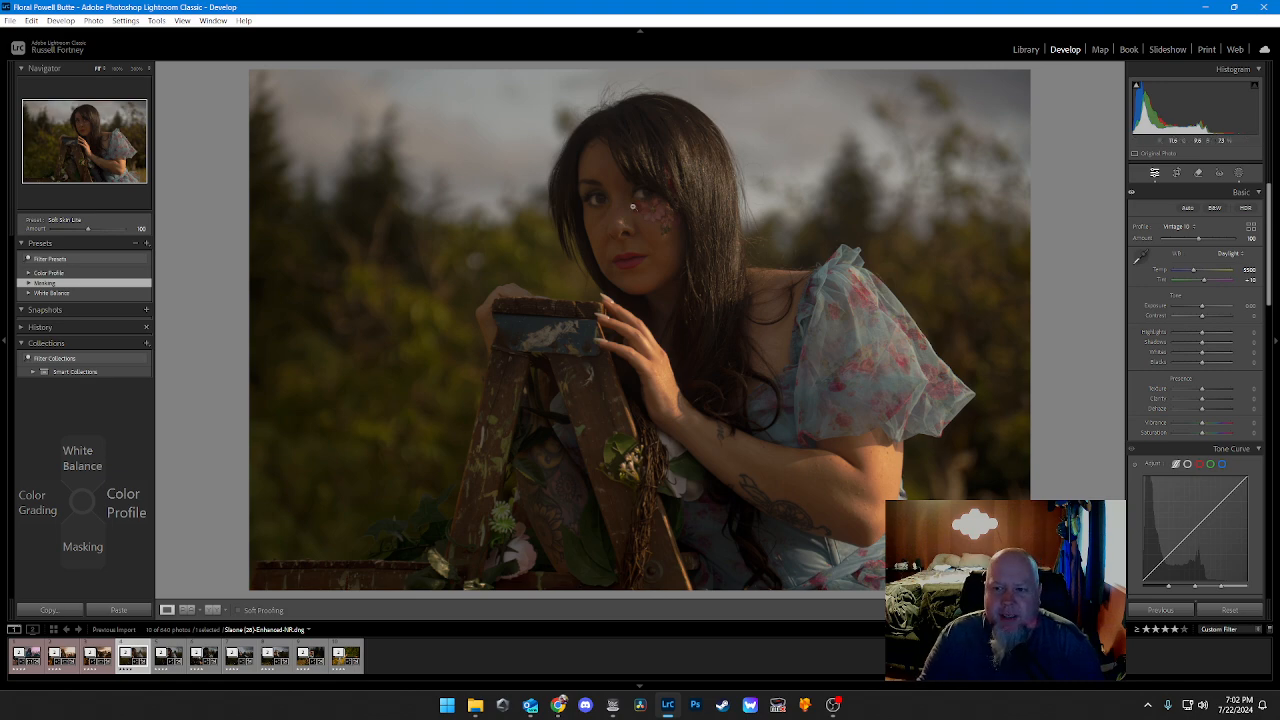
# Step: Reduce the Amount of the Eye Sclera mask's whitening to about 53 and return to the Edit adjustments
pyautogui.click(605, 196)
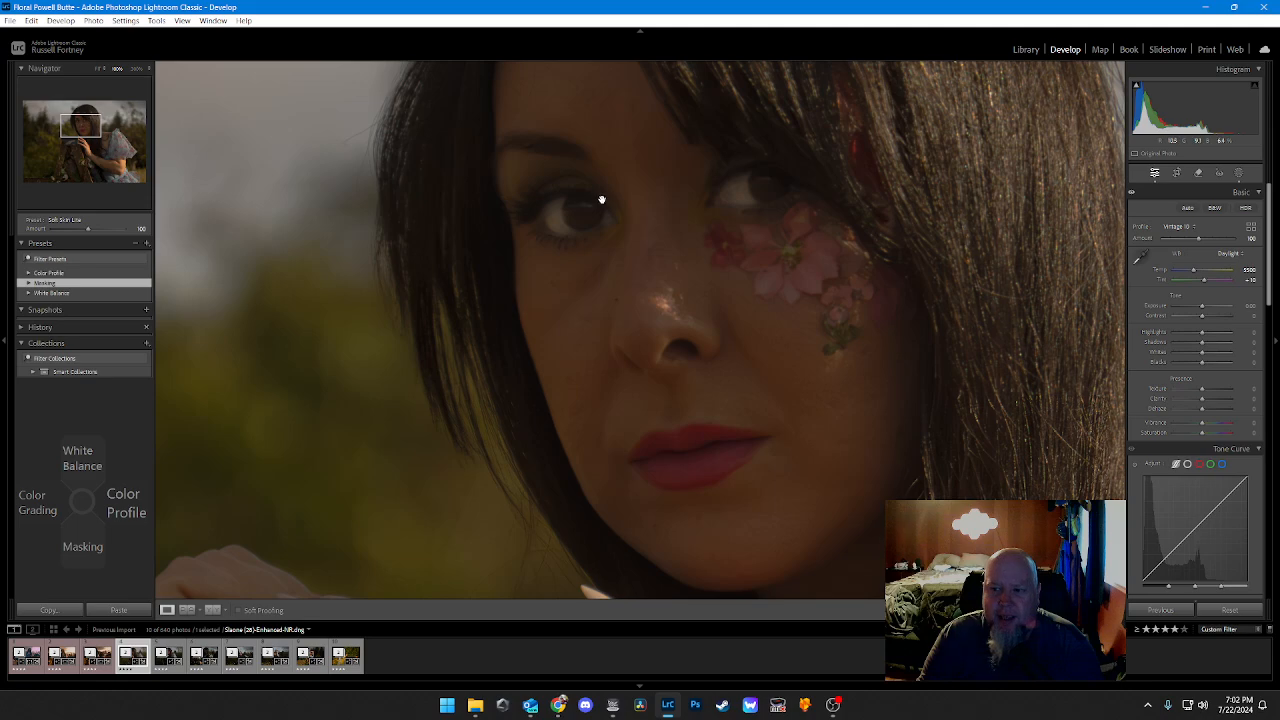
pyautogui.click(601, 200)
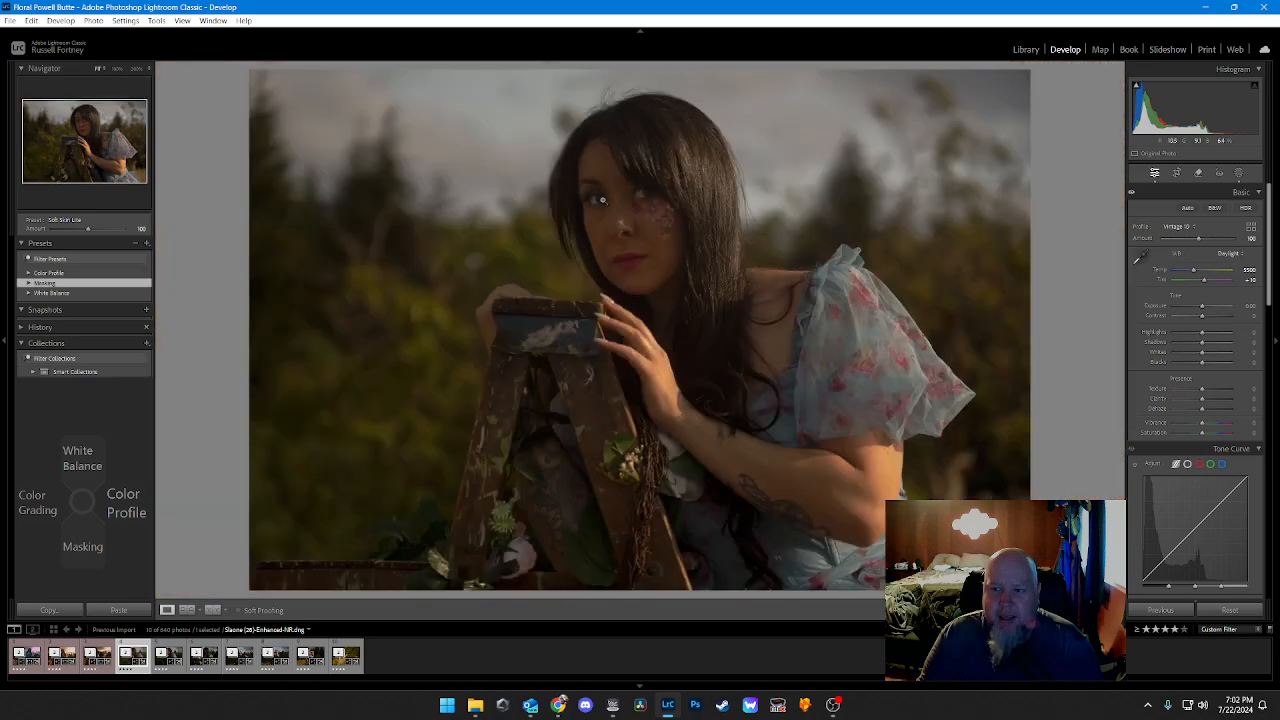
pyautogui.click(1238, 173)
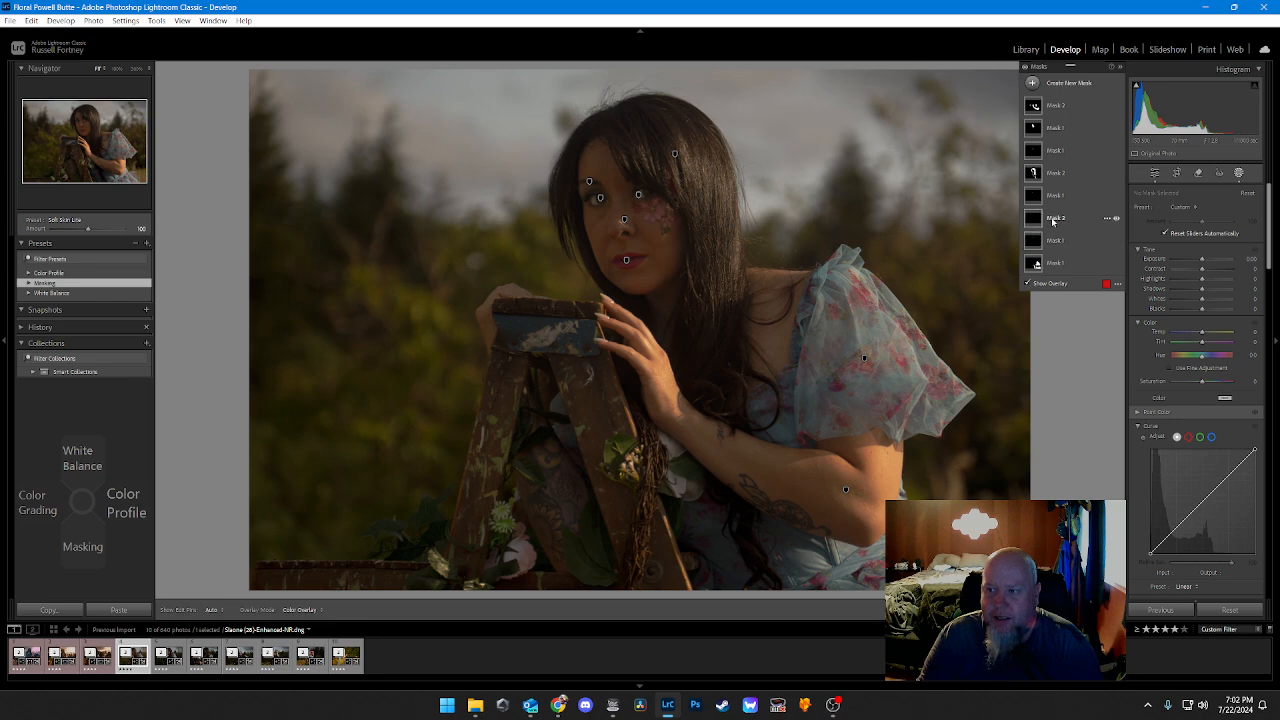
pyautogui.click(1051, 236)
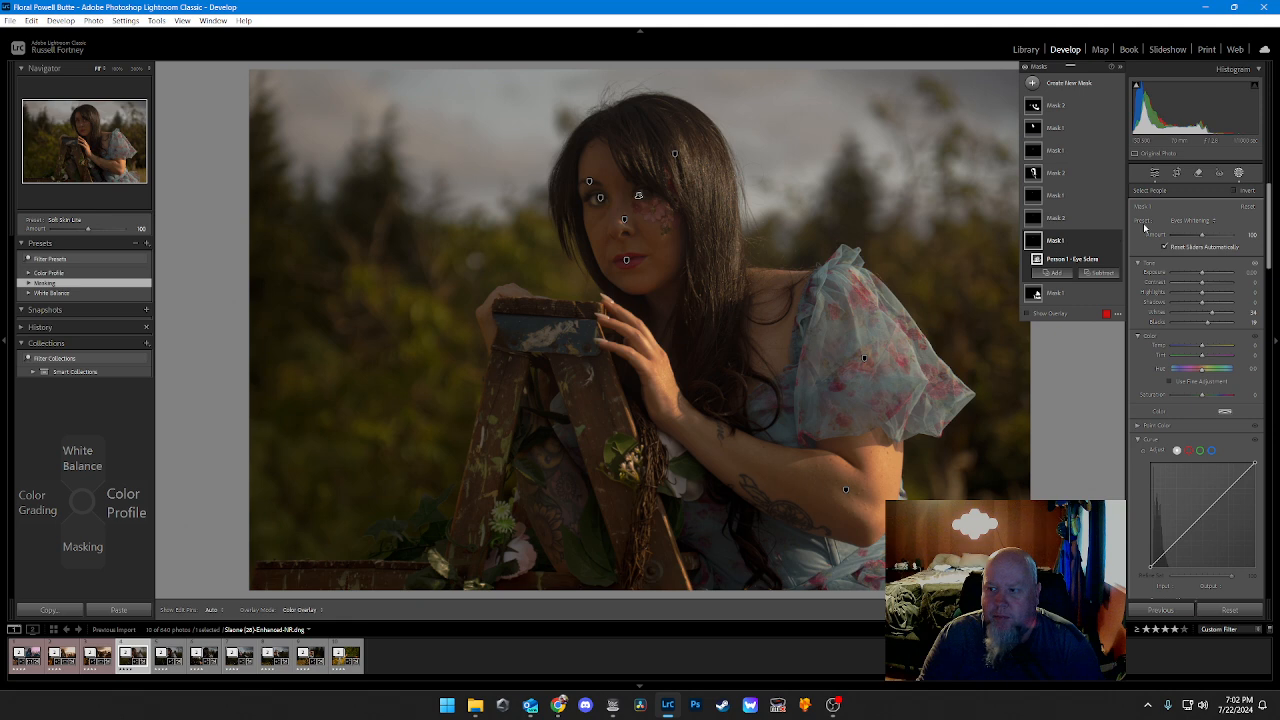
pyautogui.click(1201, 235)
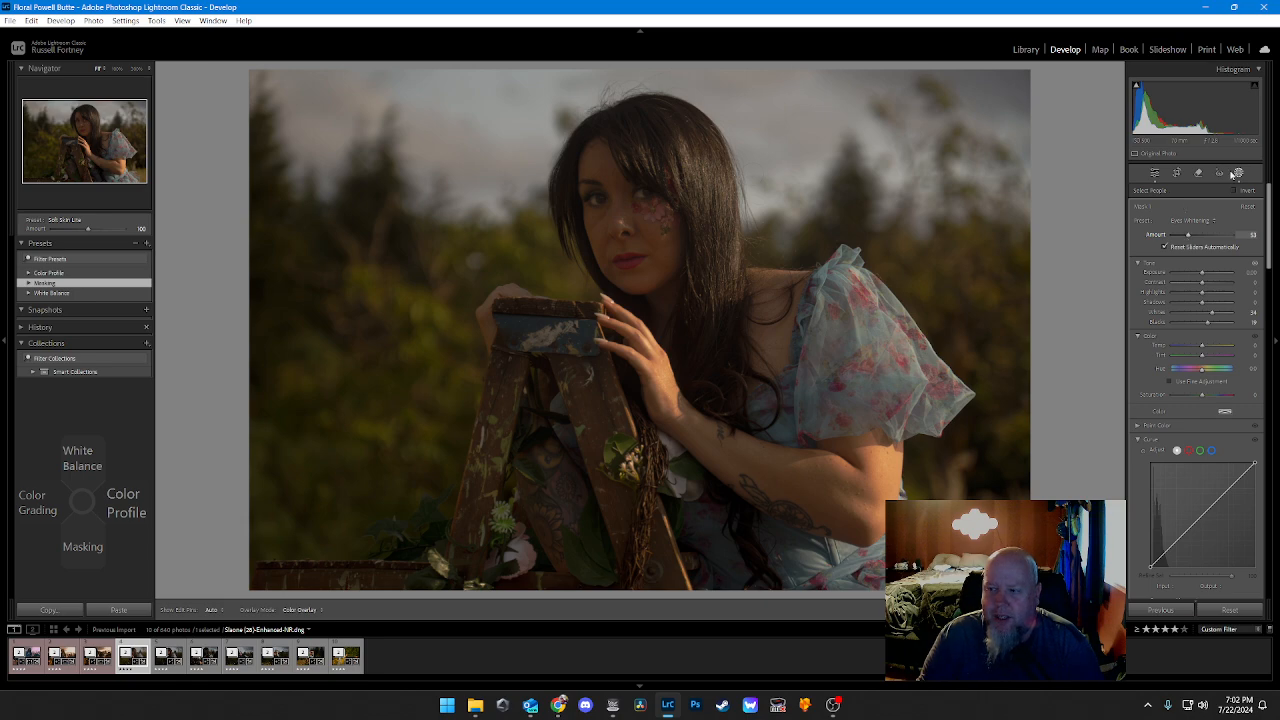
pyautogui.click(1154, 173)
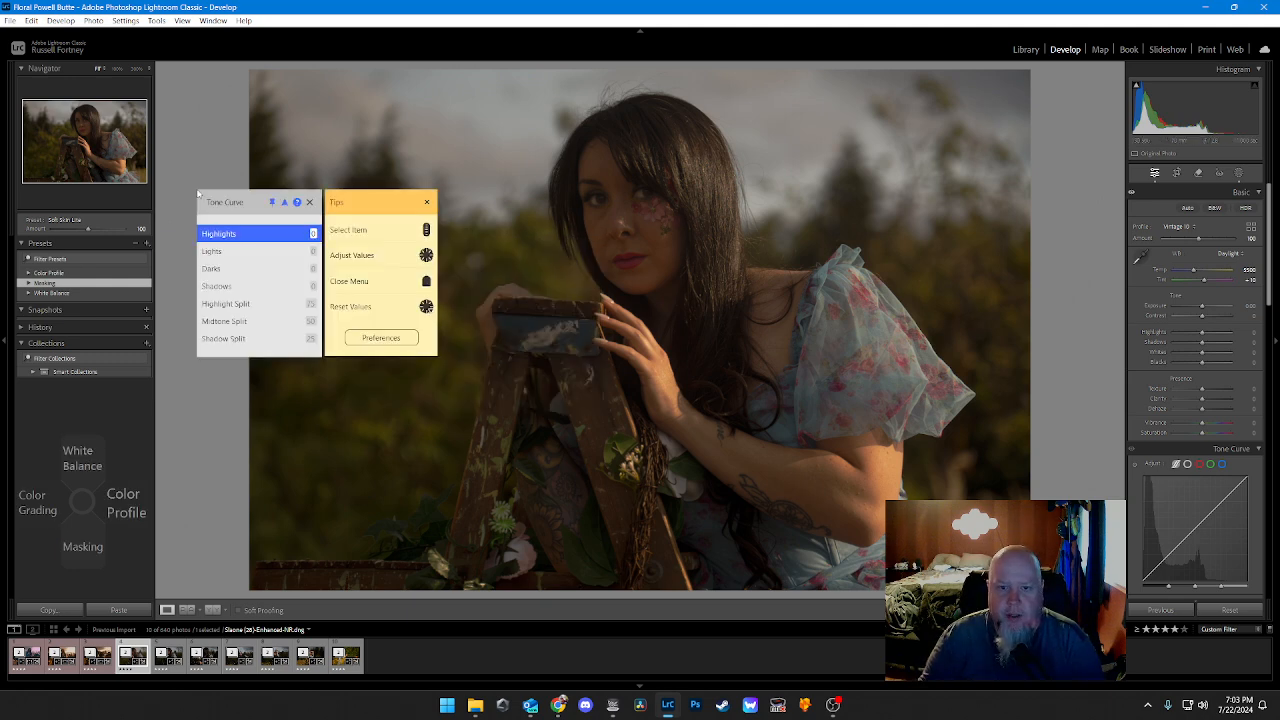
# Step: Lower the Tone Curve Shadows to about -15
pyautogui.scroll(-3, 198, 193)
pyautogui.scroll(-2, 198, 193)
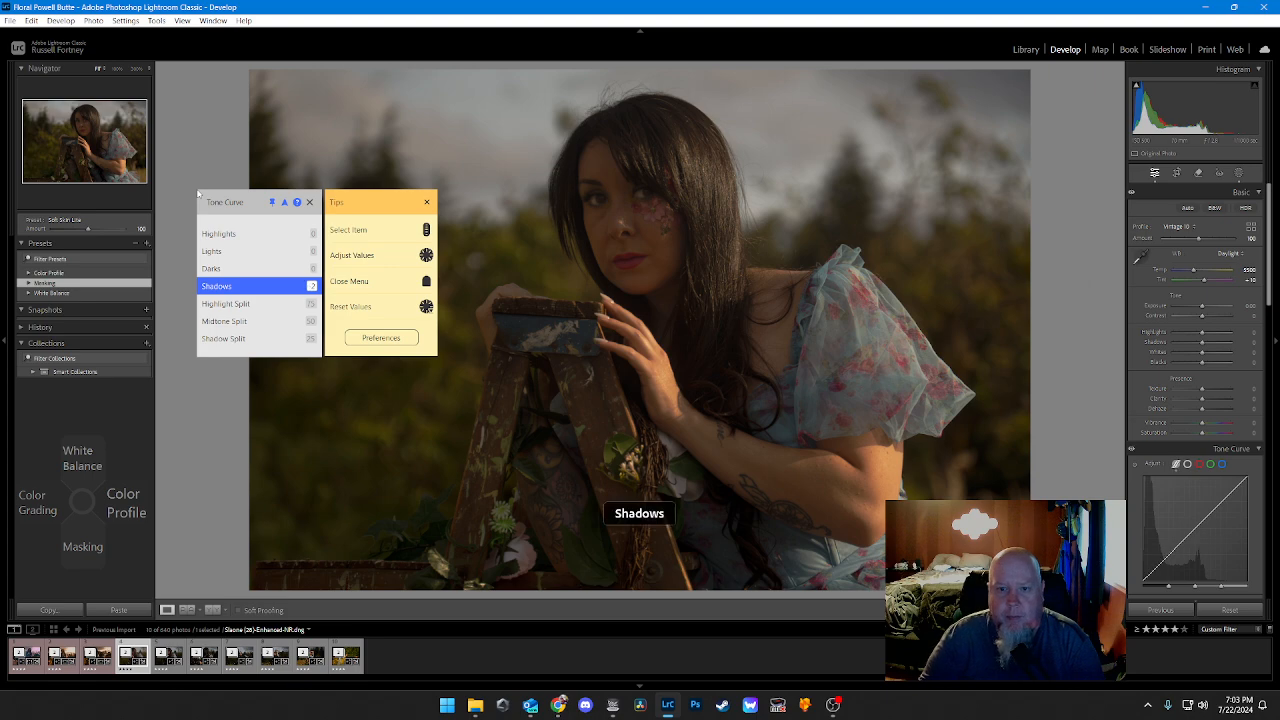
pyautogui.scroll(-5, 198, 193)
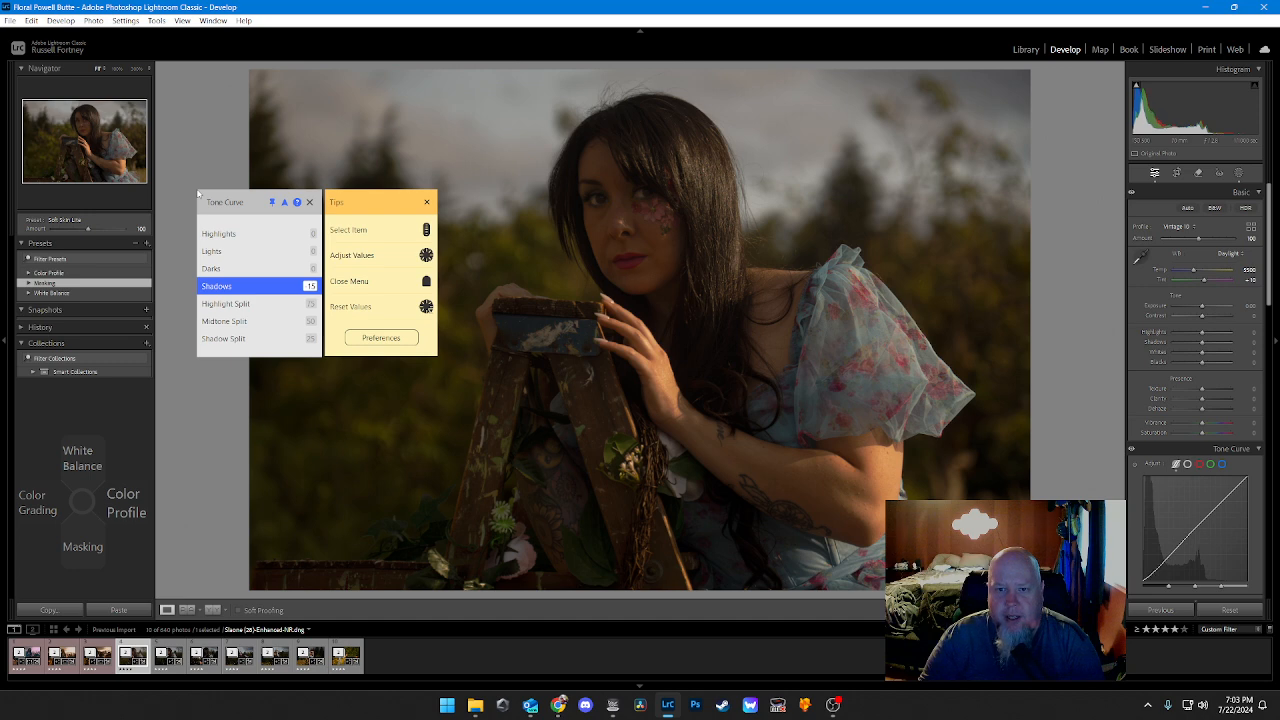
# Step: Set the Tone Curve Darks to -10, Lights to +10 and Highlights to +15
pyautogui.scroll(1, 198, 193)
pyautogui.scroll(-7, 198, 193)
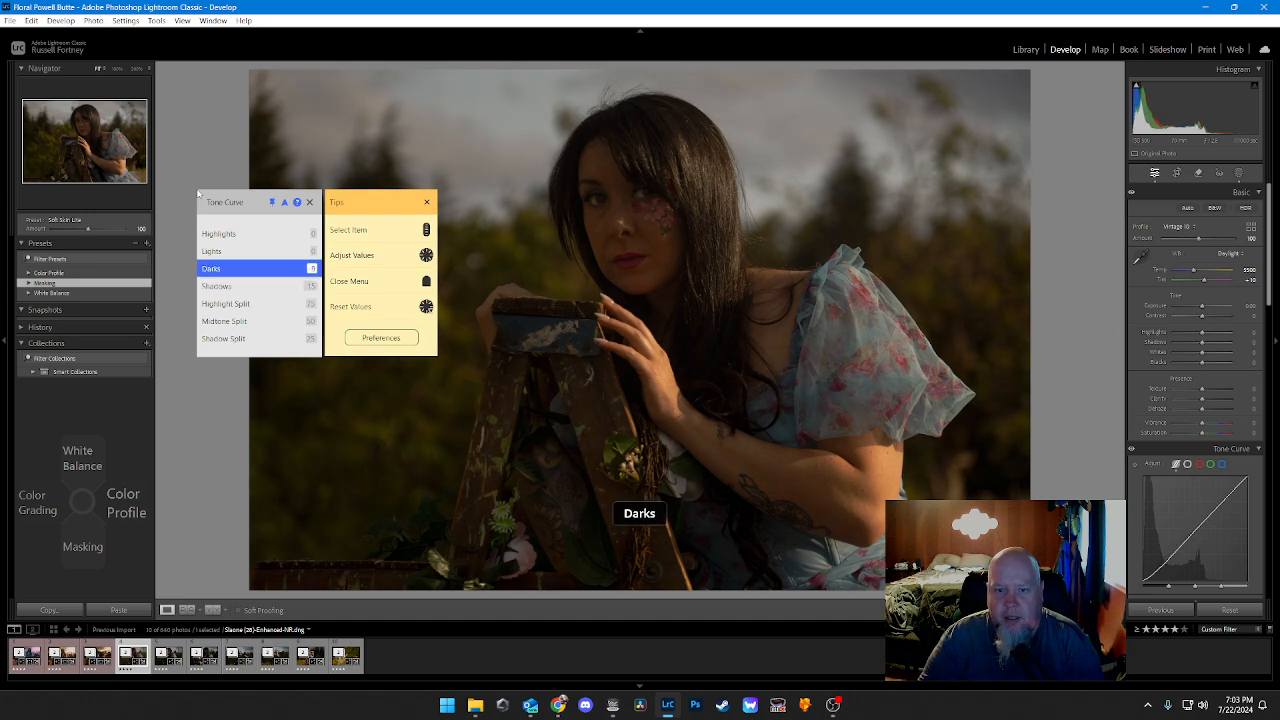
pyautogui.scroll(-3, 198, 193)
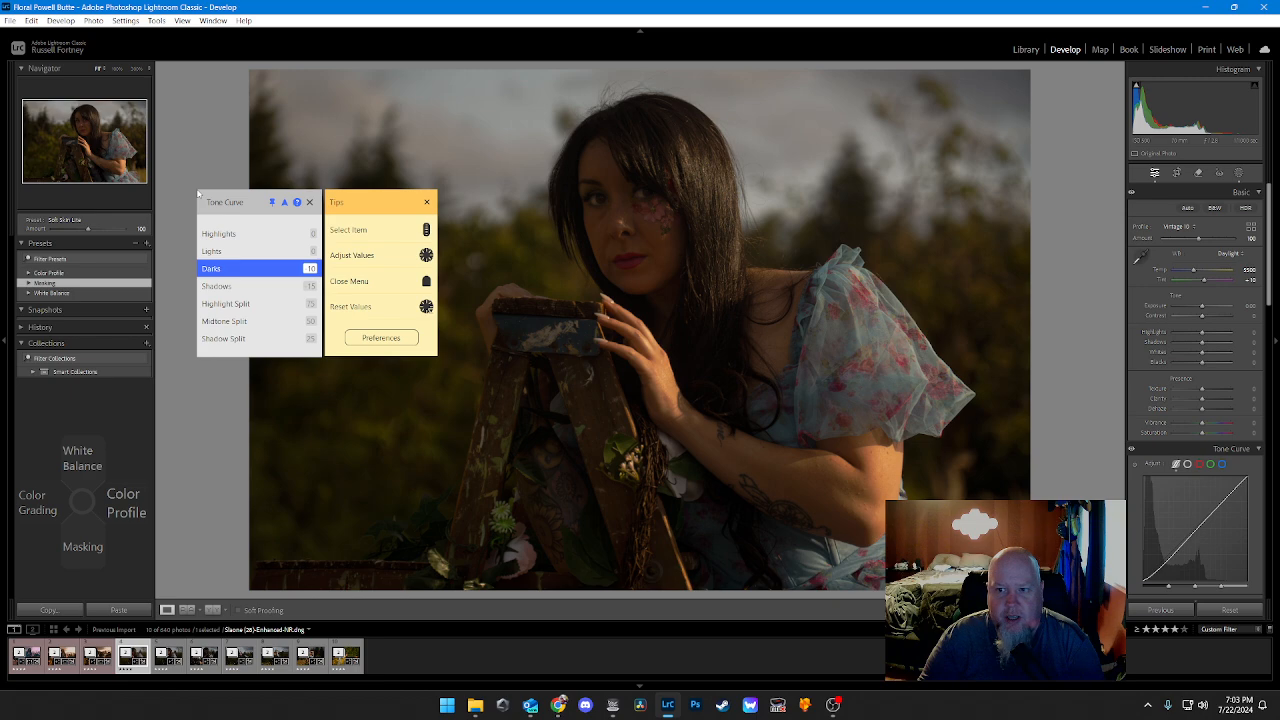
pyautogui.scroll(1, 198, 193)
pyautogui.scroll(12, 198, 193)
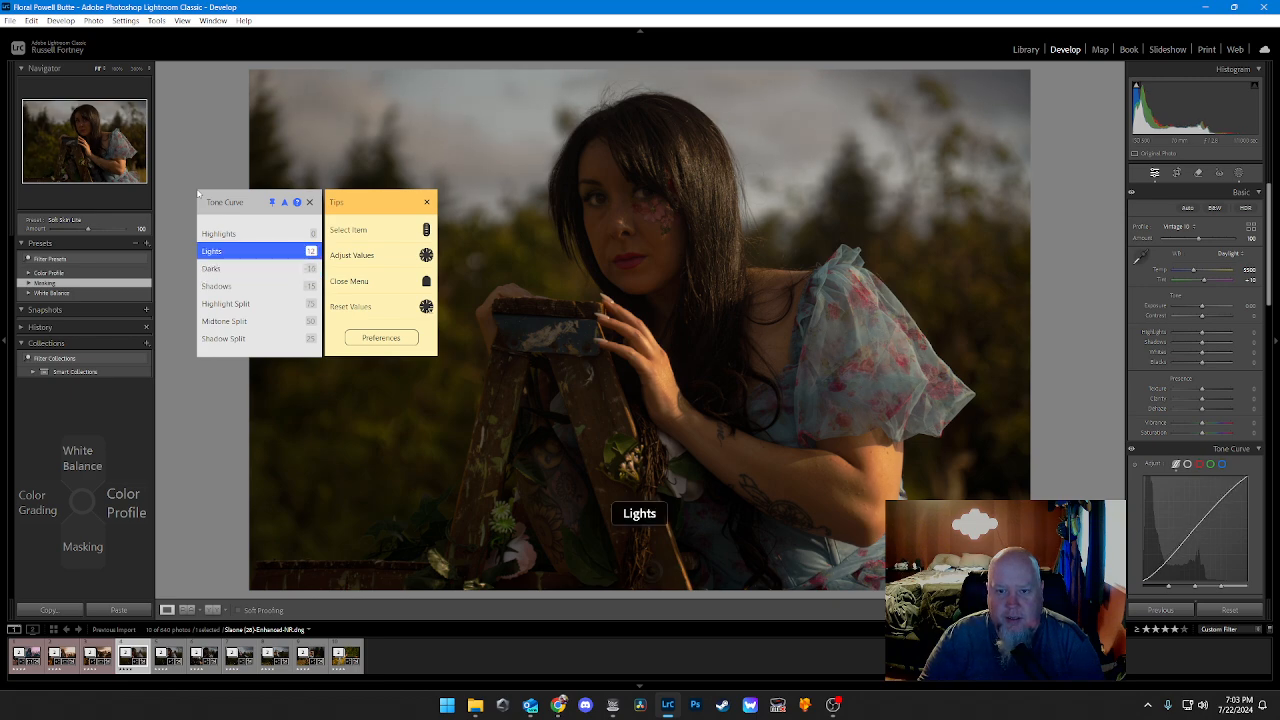
pyautogui.scroll(-2, 198, 194)
pyautogui.scroll(15, 198, 194)
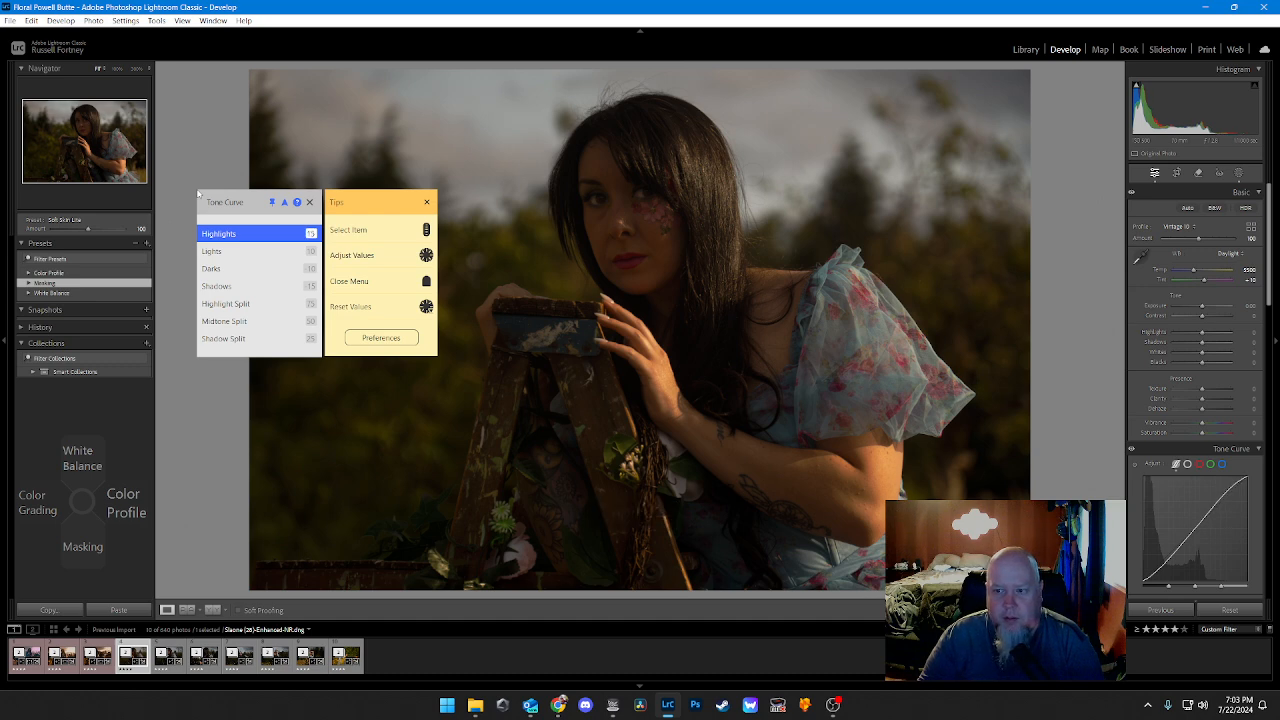
pyautogui.press('Escape')
# Step: Set the Color Grading Shadows Hue to about 39 and Shadows Saturation to about 40
pyautogui.press('Left')
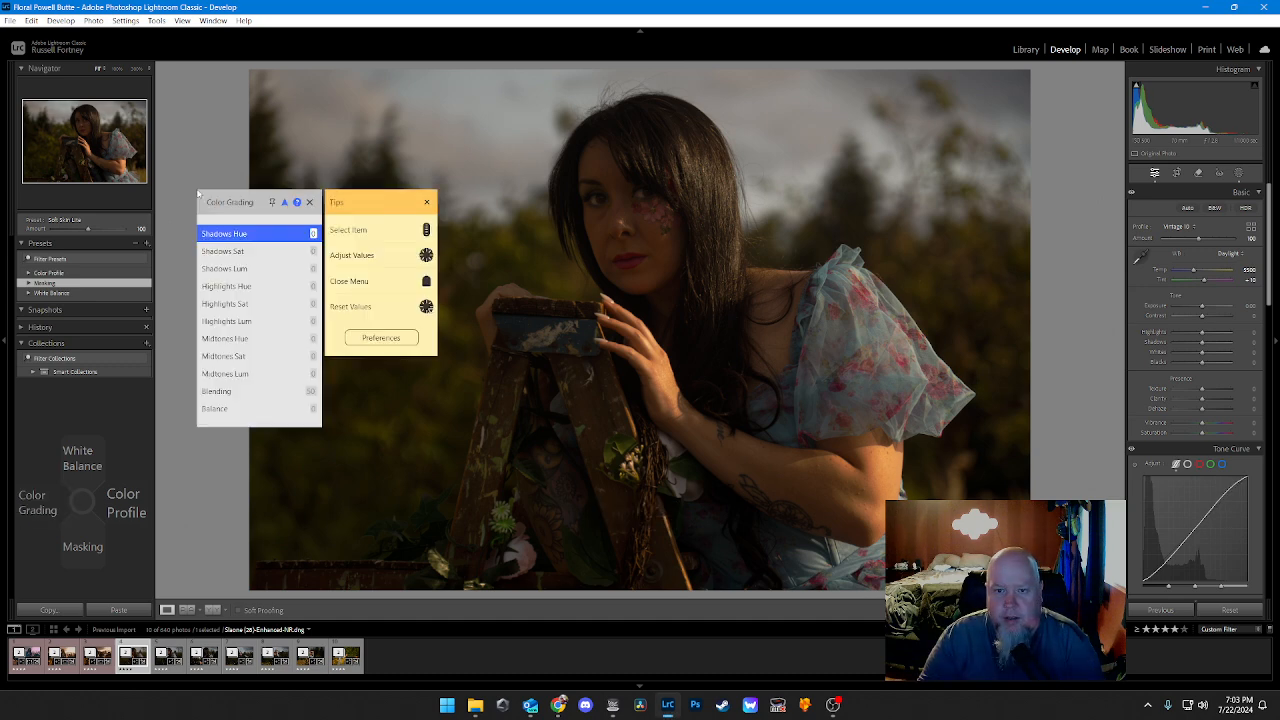
pyautogui.scroll(20, 198, 194)
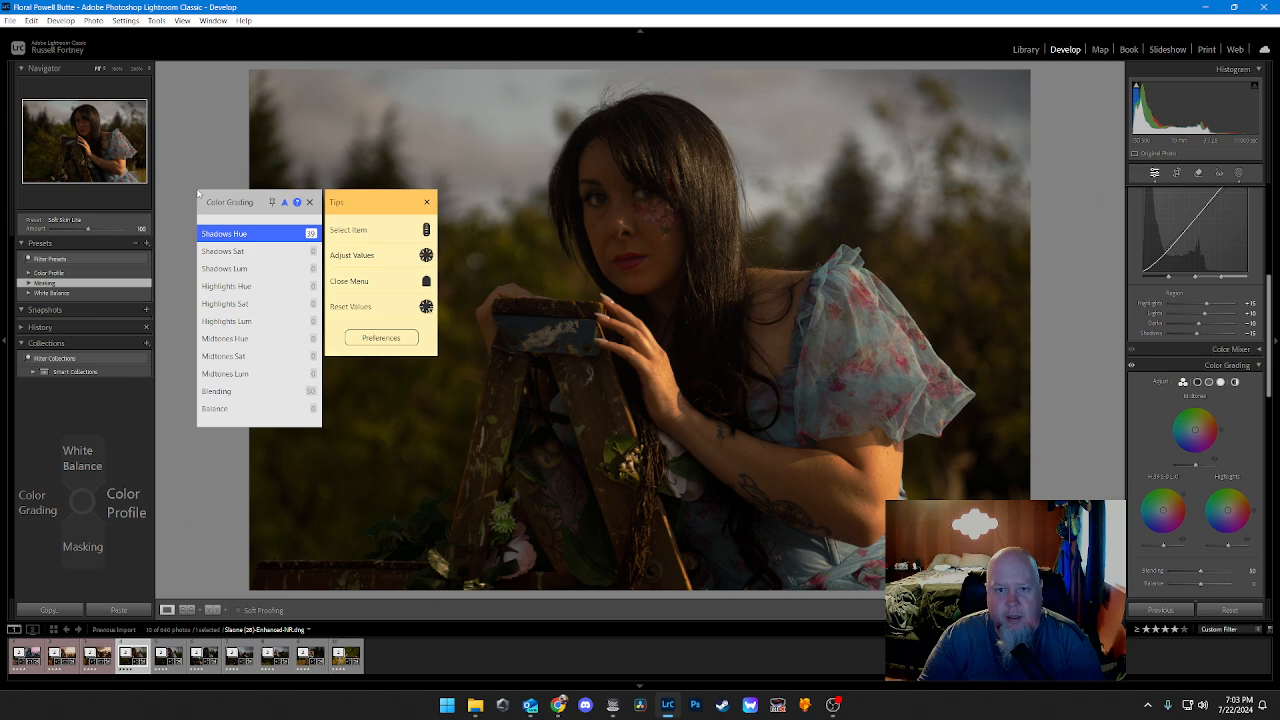
pyautogui.press('Down')
pyautogui.scroll(12, 198, 194)
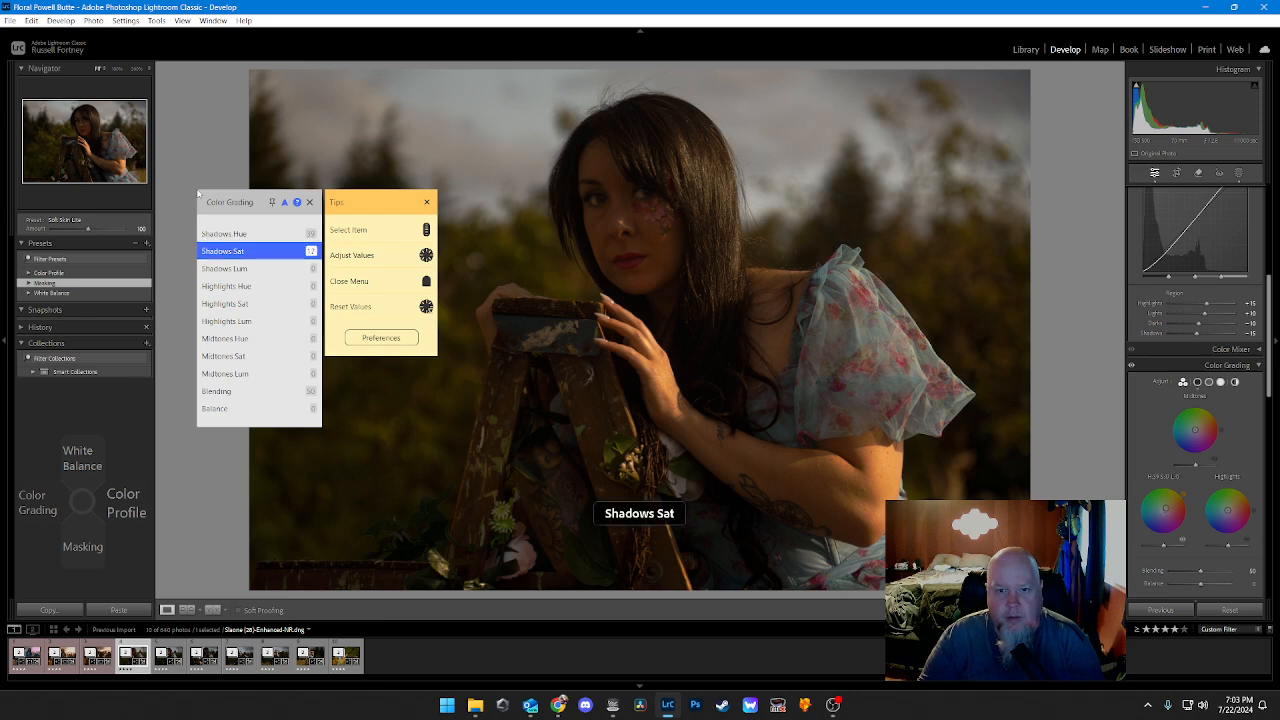
pyautogui.scroll(2, 198, 194)
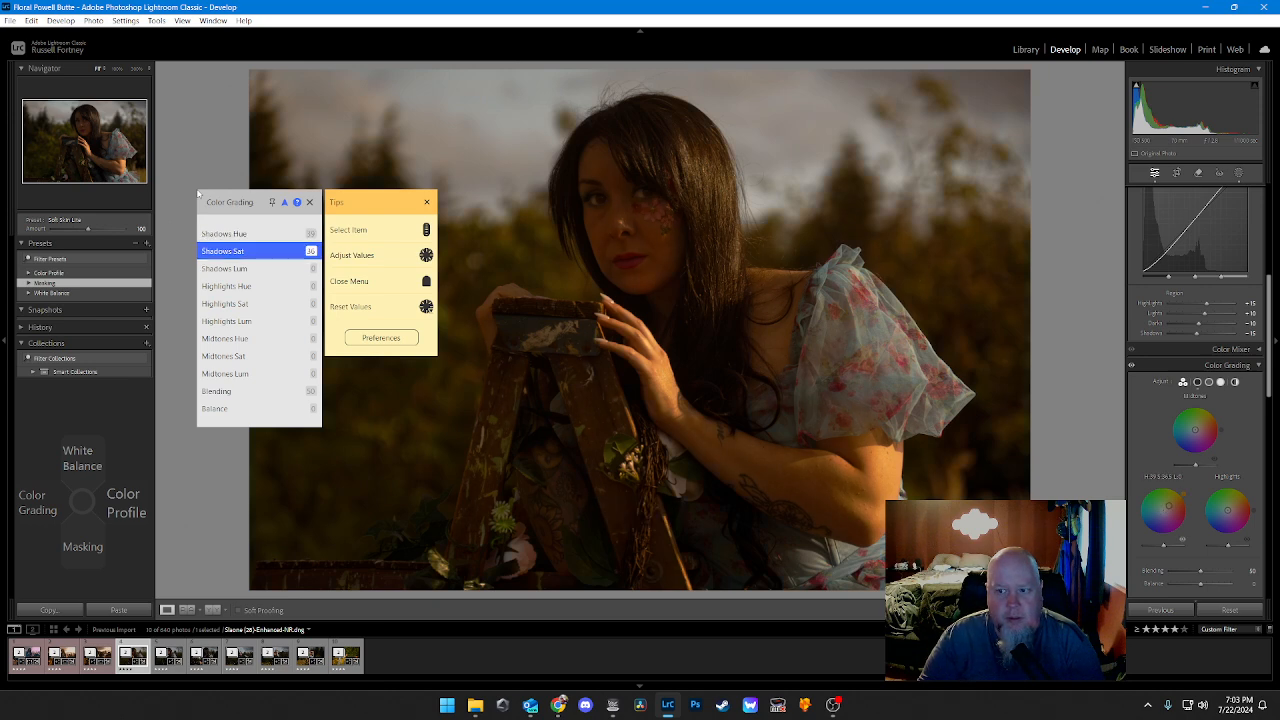
pyautogui.scroll(4, 198, 194)
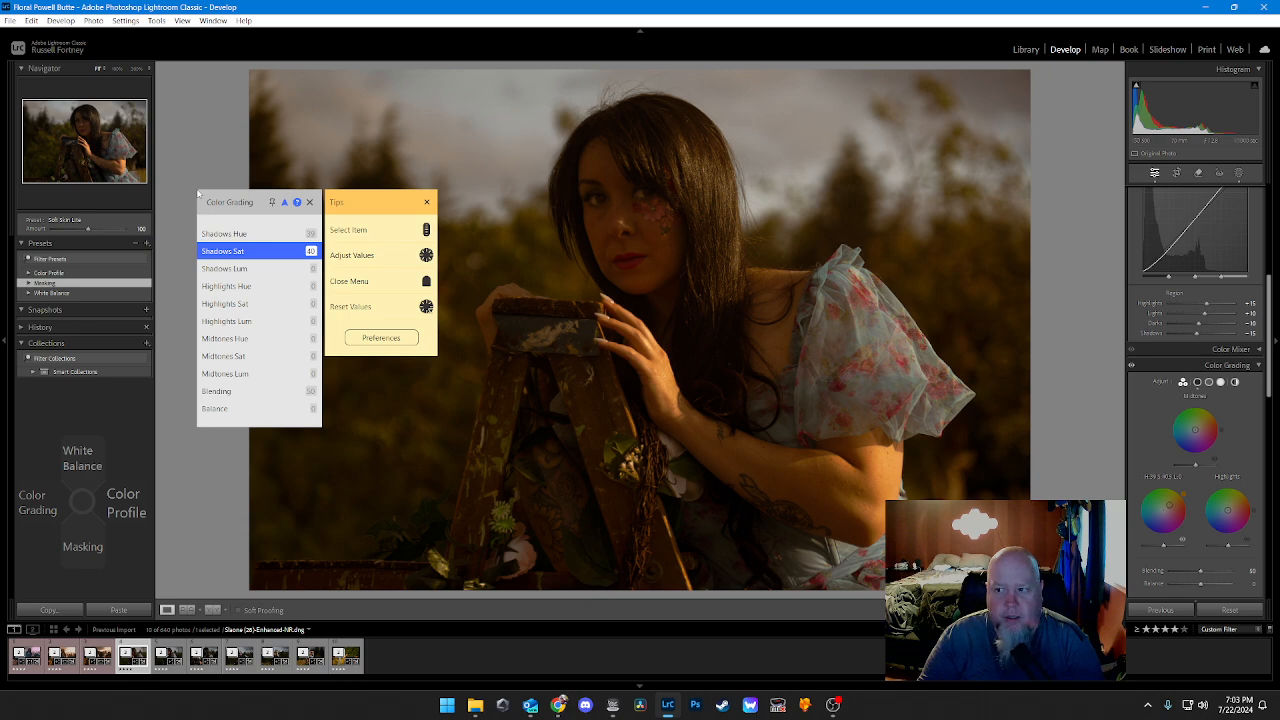
# Step: Set the Color Grading Highlights Hue to about 37 and Highlights Saturation to about 24
pyautogui.scroll(-2, 198, 194)
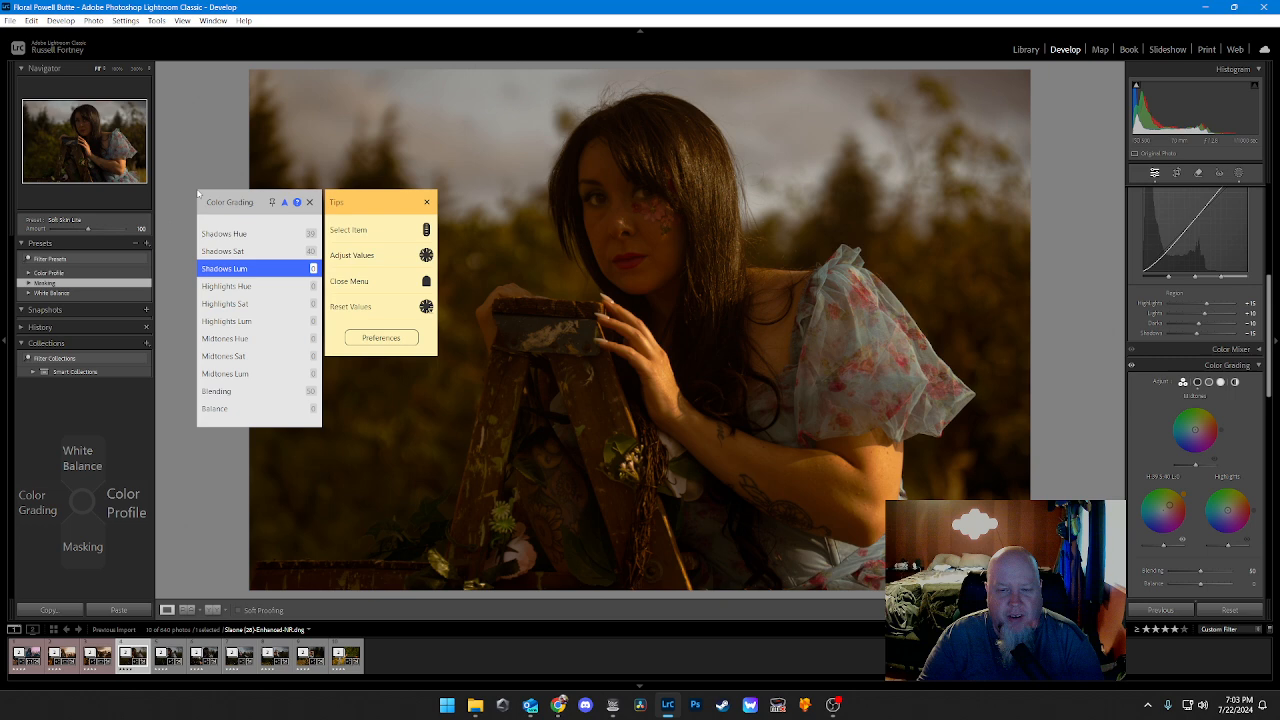
pyautogui.scroll(10, 198, 194)
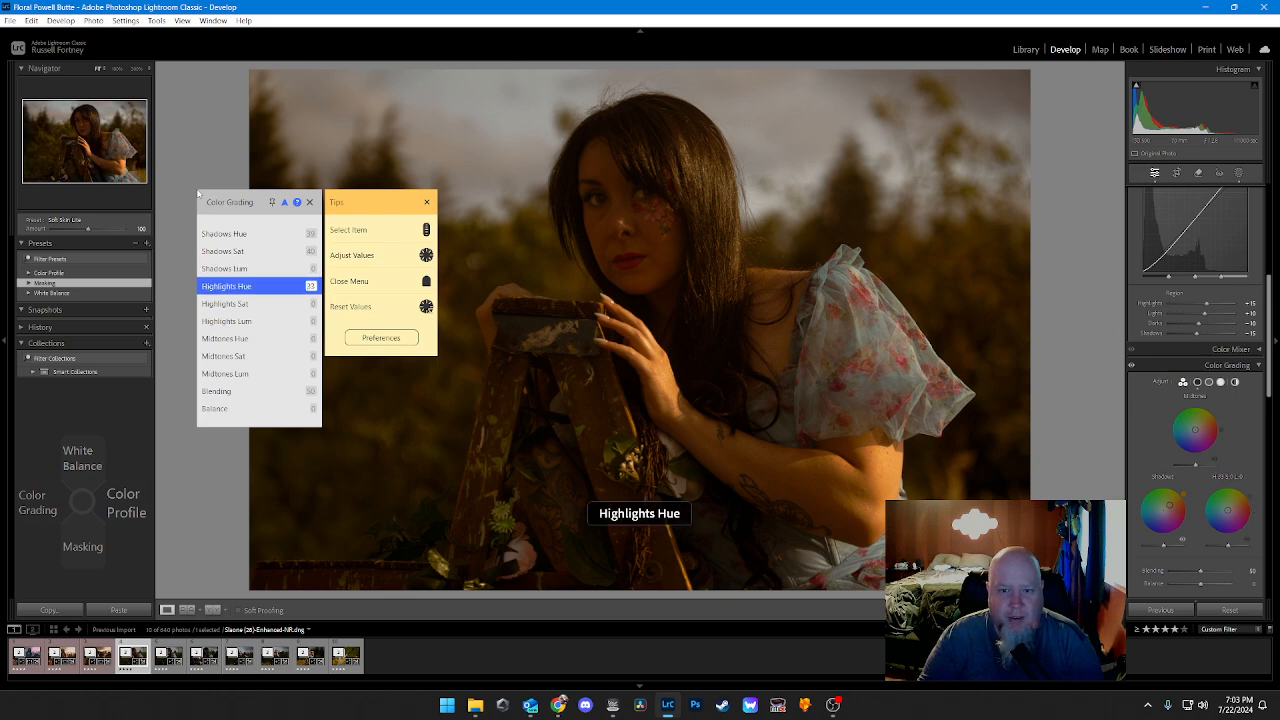
pyautogui.scroll(-1, 198, 194)
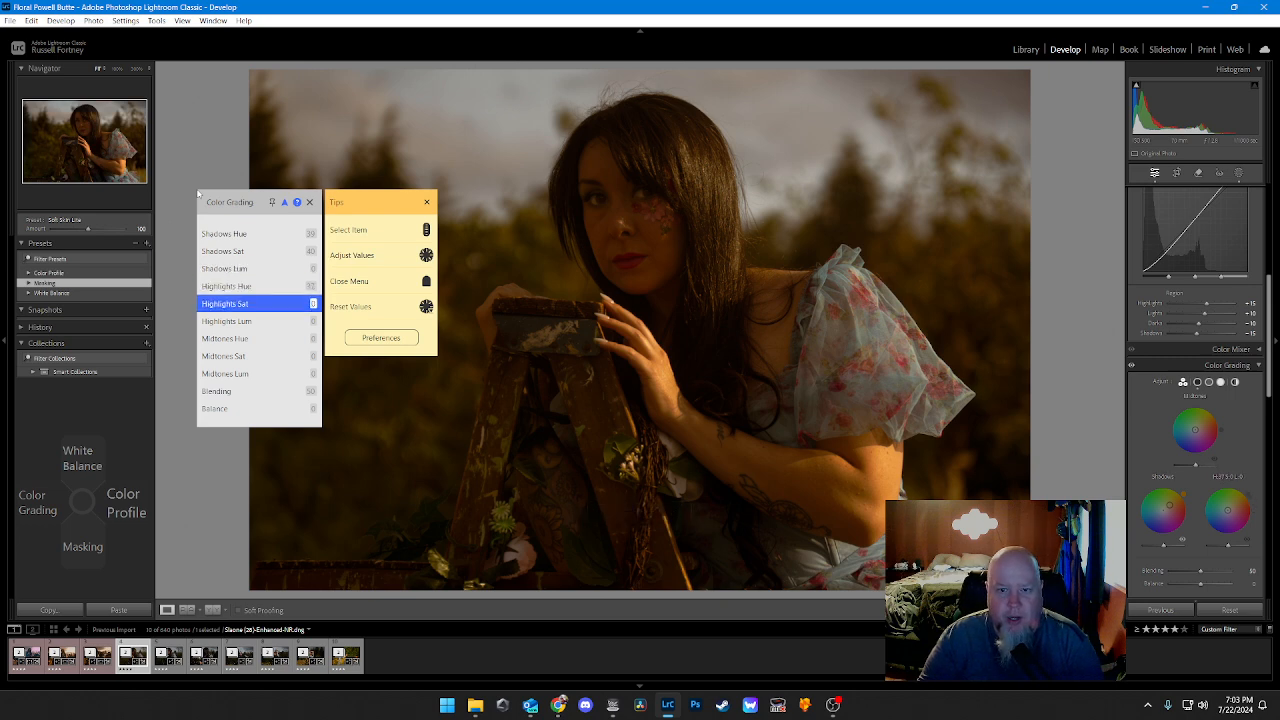
pyautogui.scroll(5, 198, 194)
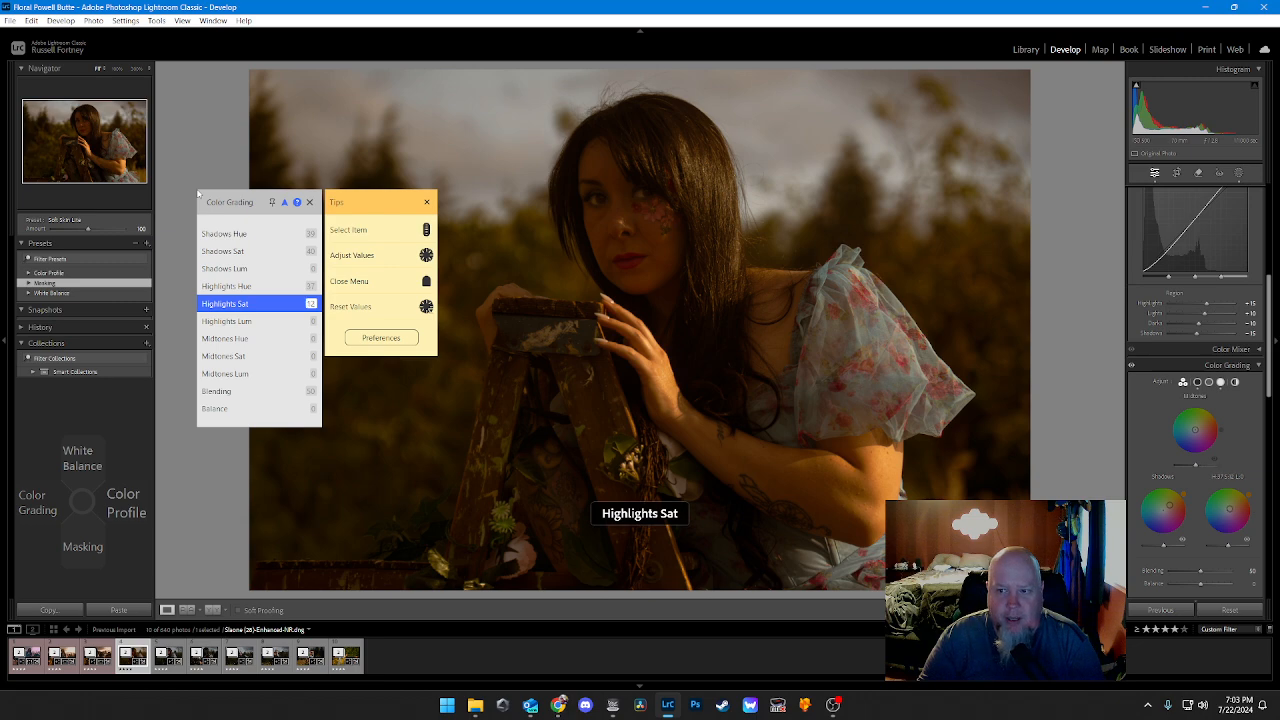
pyautogui.scroll(12, 198, 194)
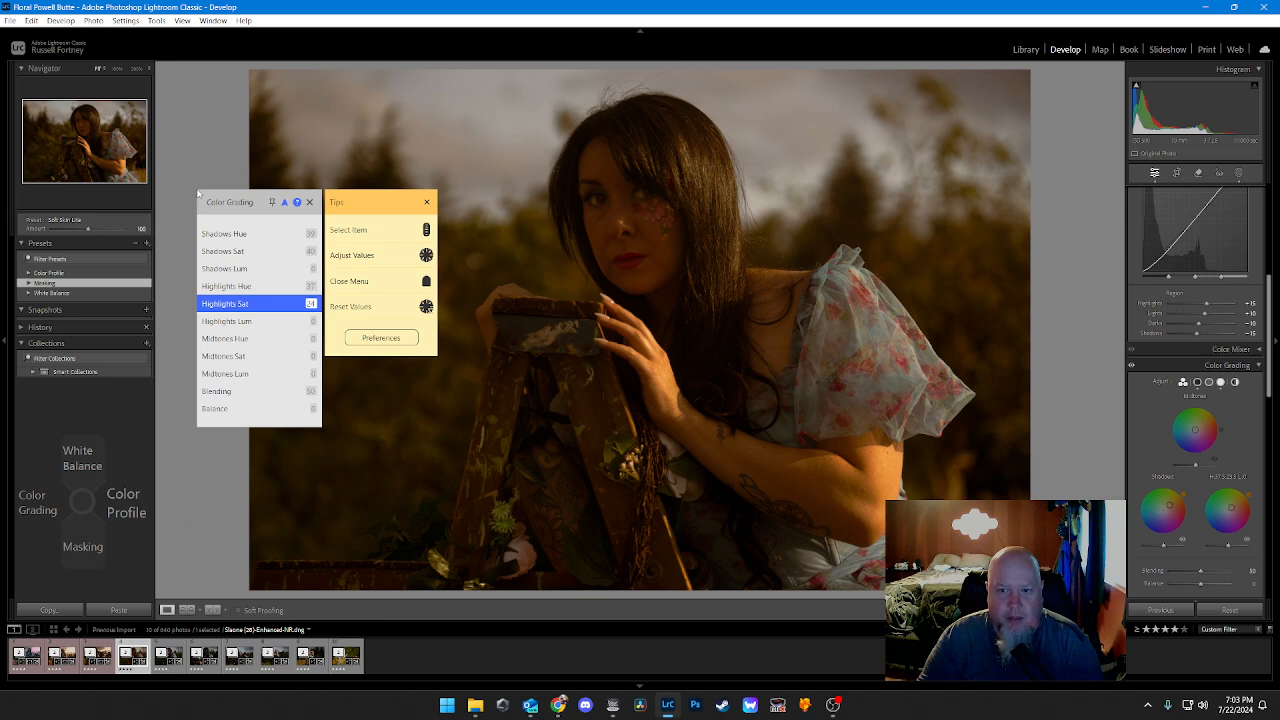
# Step: Set the Color Grading Midtones Hue to about 36 and Midtones Saturation to about 33
pyautogui.scroll(-2, 198, 194)
pyautogui.scroll(8, 198, 194)
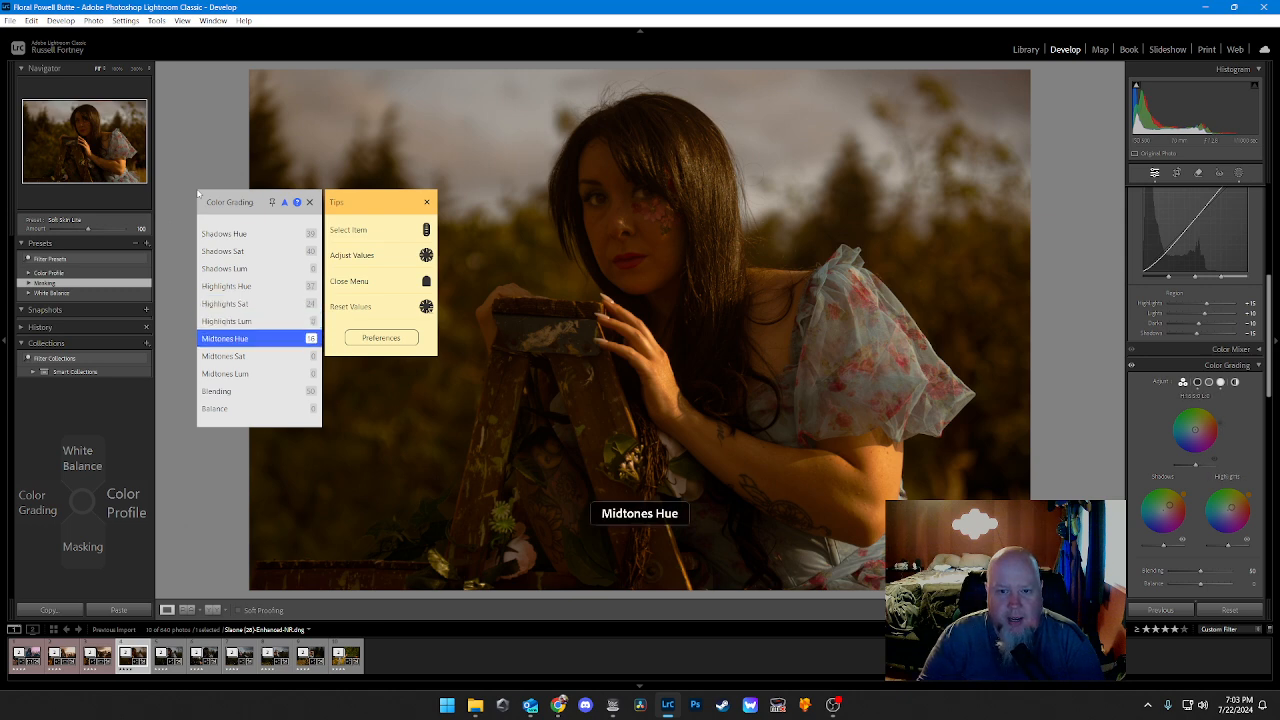
pyautogui.scroll(9, 198, 194)
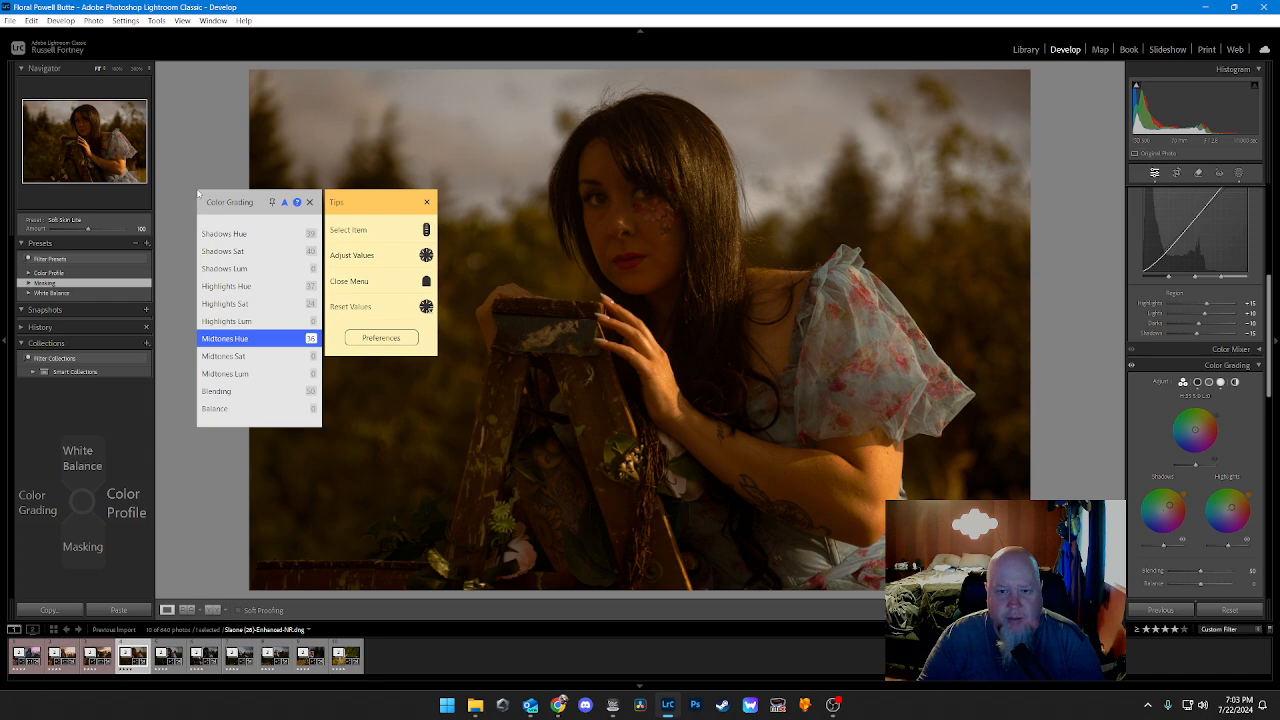
pyautogui.scroll(-1, 198, 194)
pyautogui.scroll(5, 198, 194)
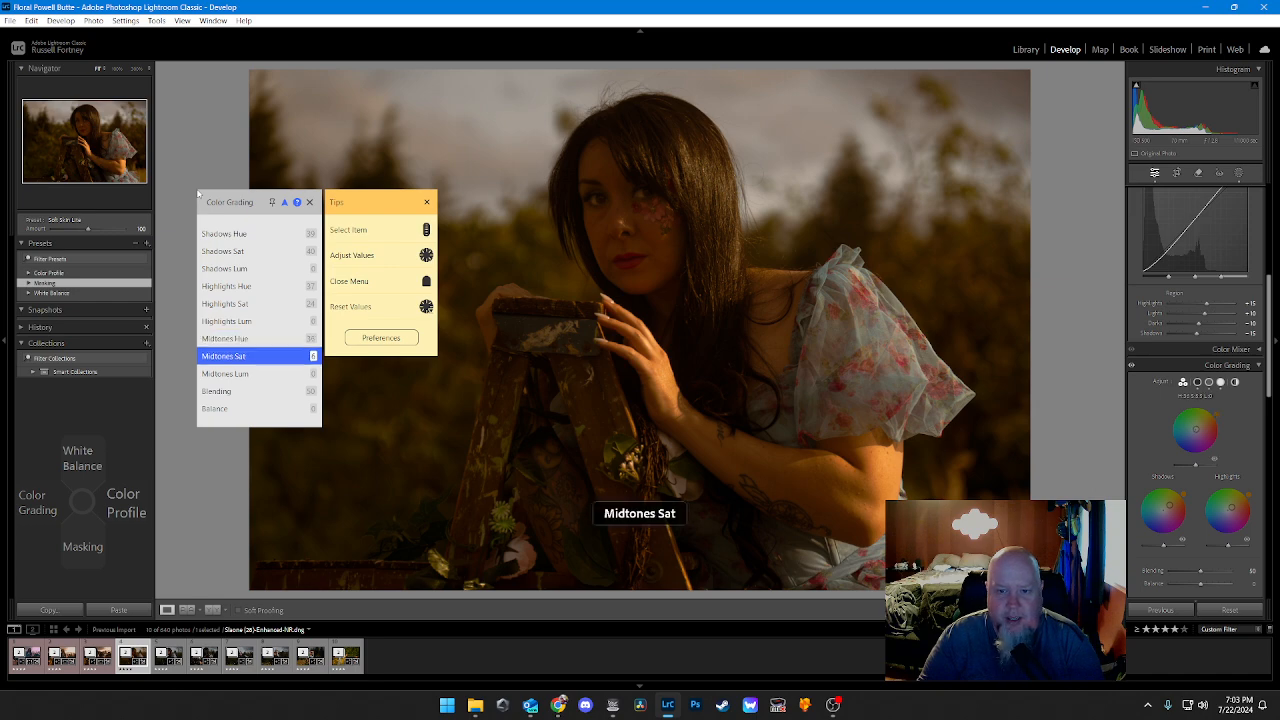
pyautogui.scroll(4, 198, 194)
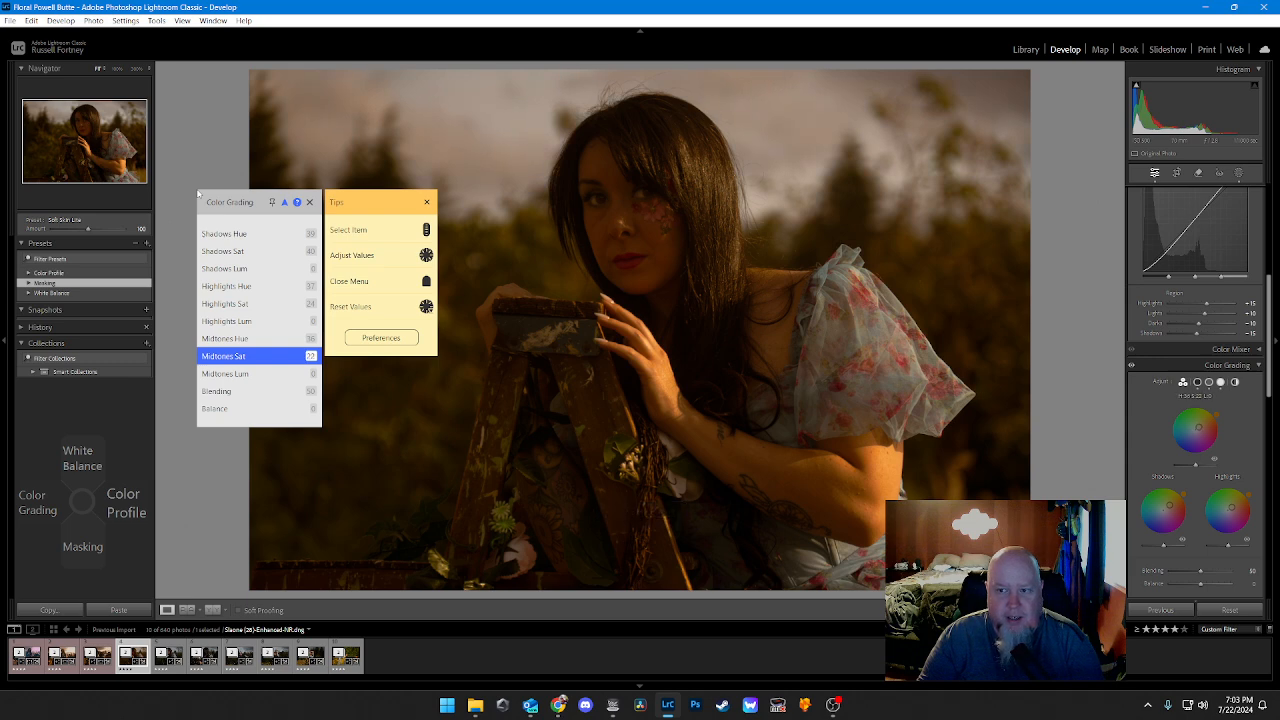
pyautogui.scroll(4, 198, 194)
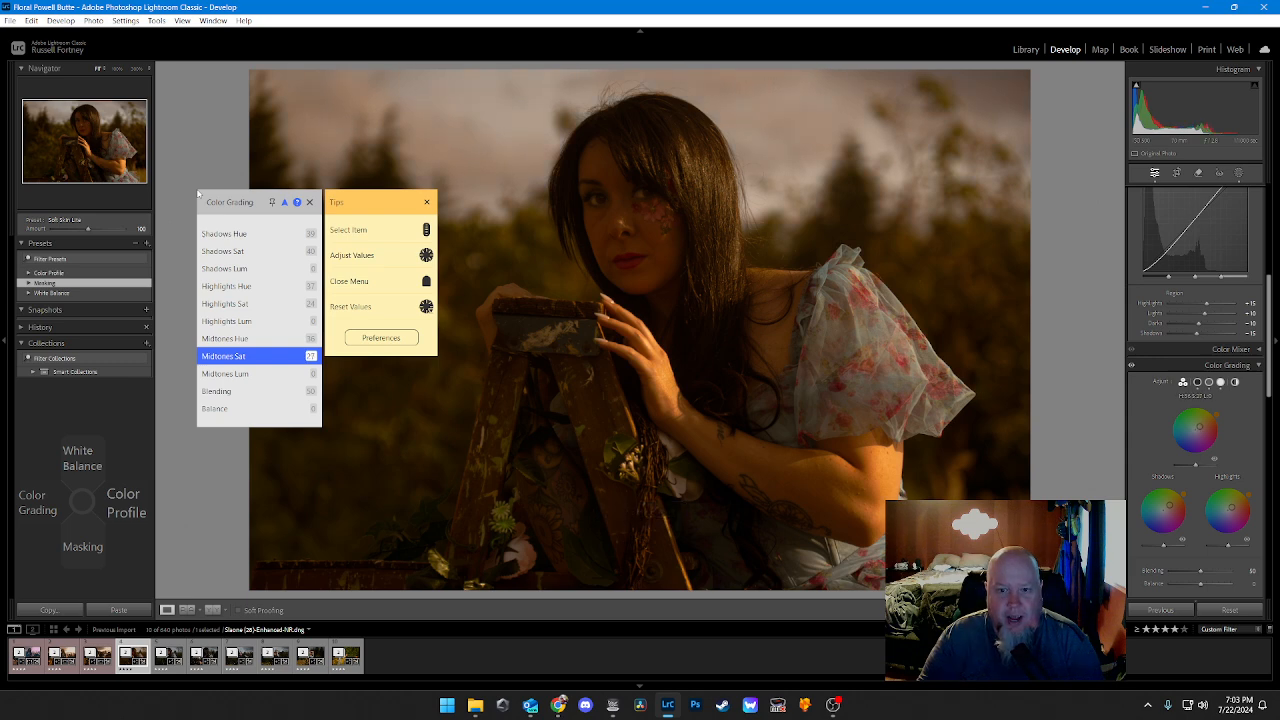
pyautogui.scroll(3, 198, 194)
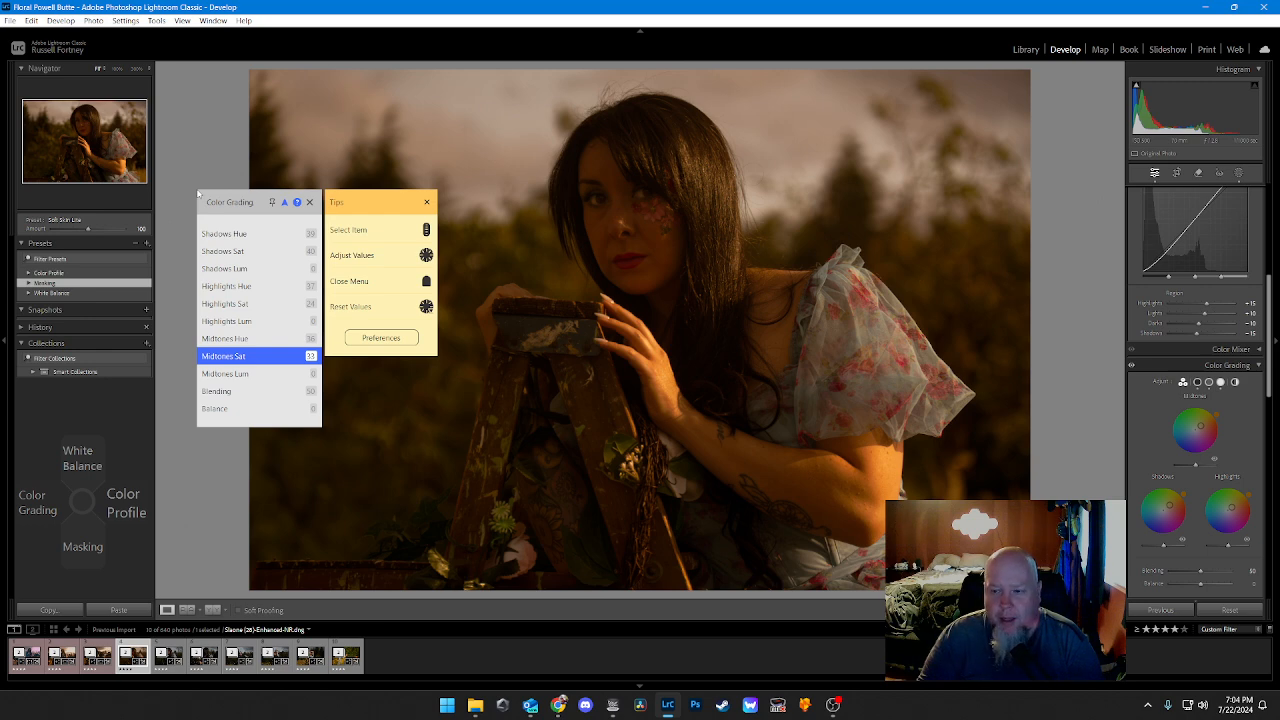
pyautogui.press('Escape')
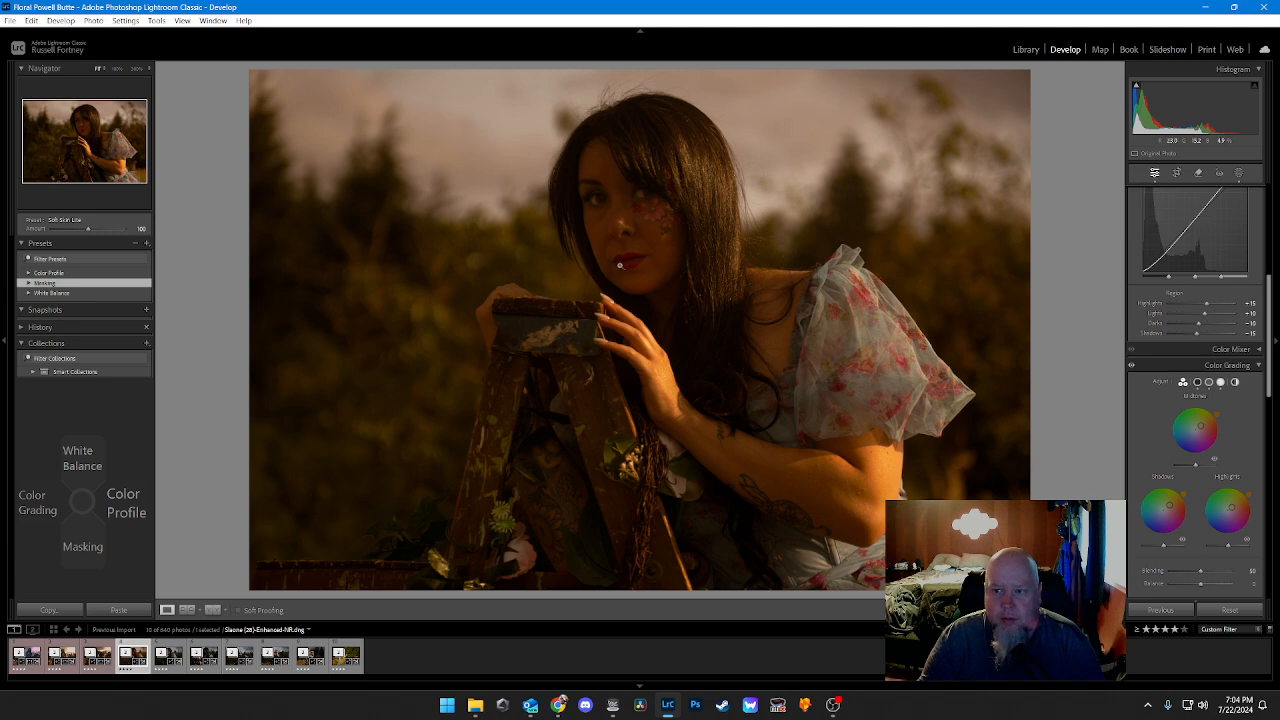
# Step: Add a large Radial Gradient mask over the upper right of the photo and adjust its position and angle over the woman
pyautogui.click(1239, 173)
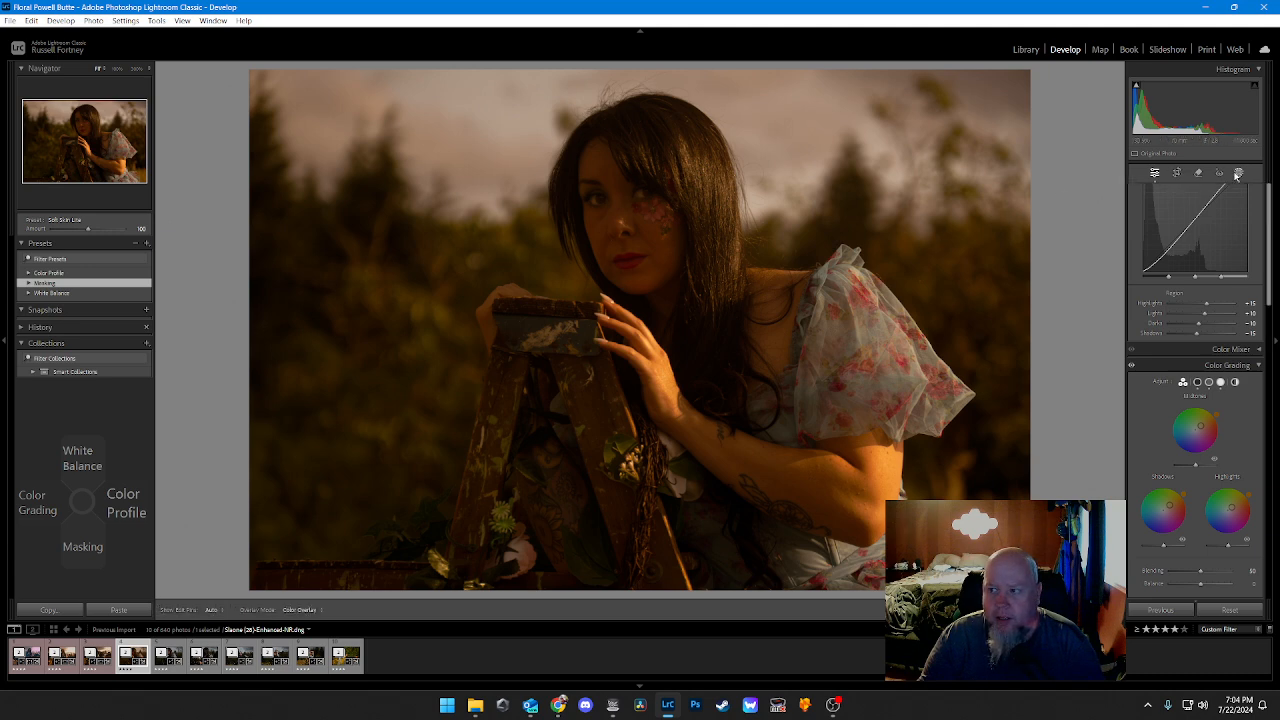
pyautogui.click(1077, 82)
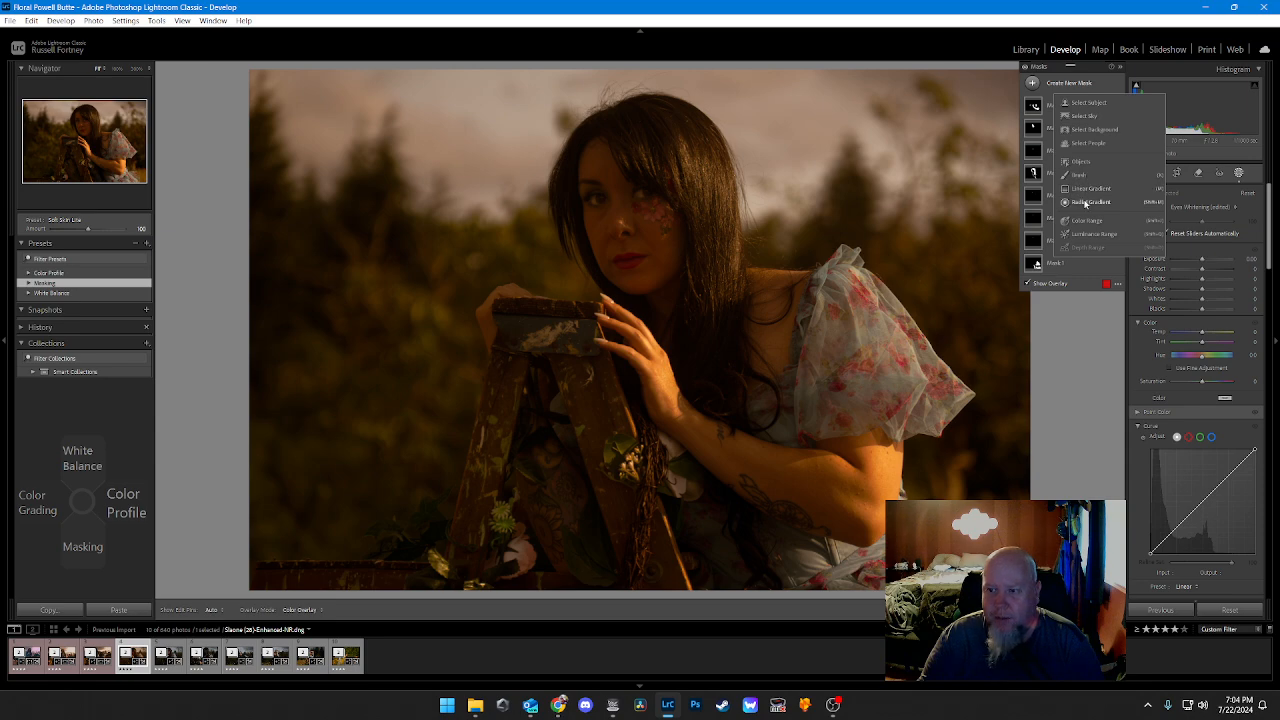
pyautogui.click(1085, 203)
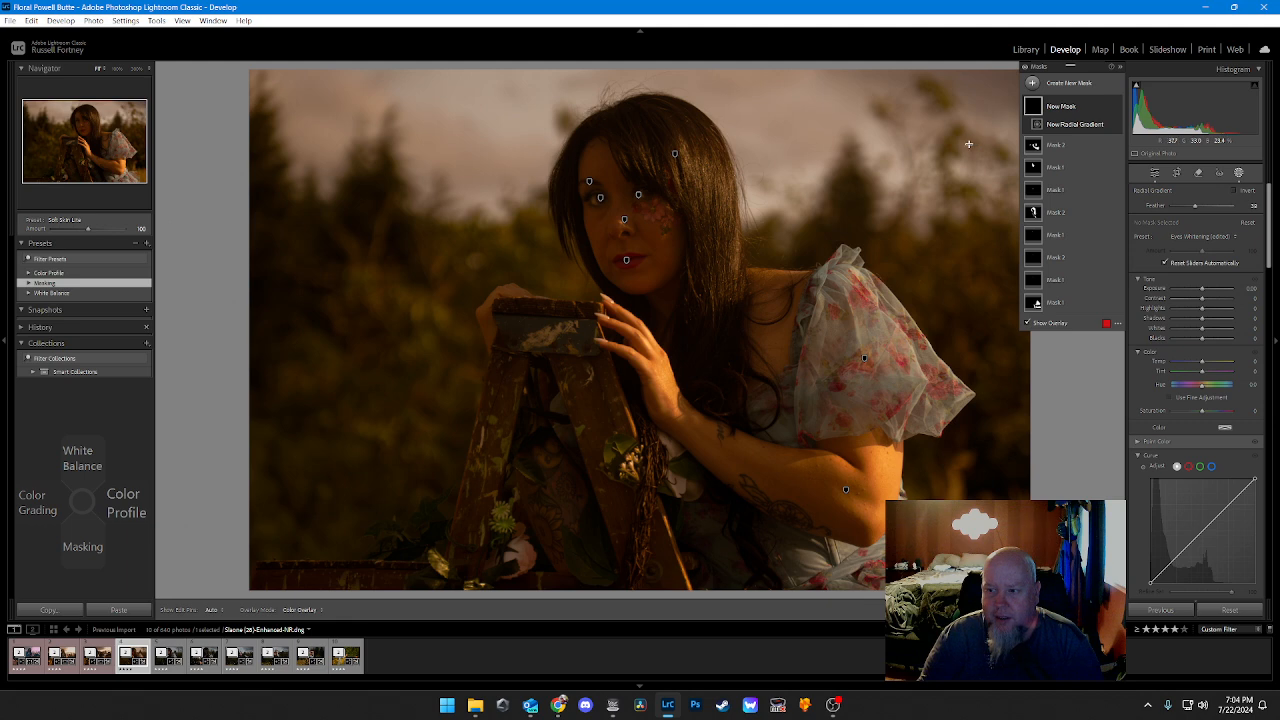
pyautogui.moveTo(973, 203); pyautogui.dragTo(484, 466)
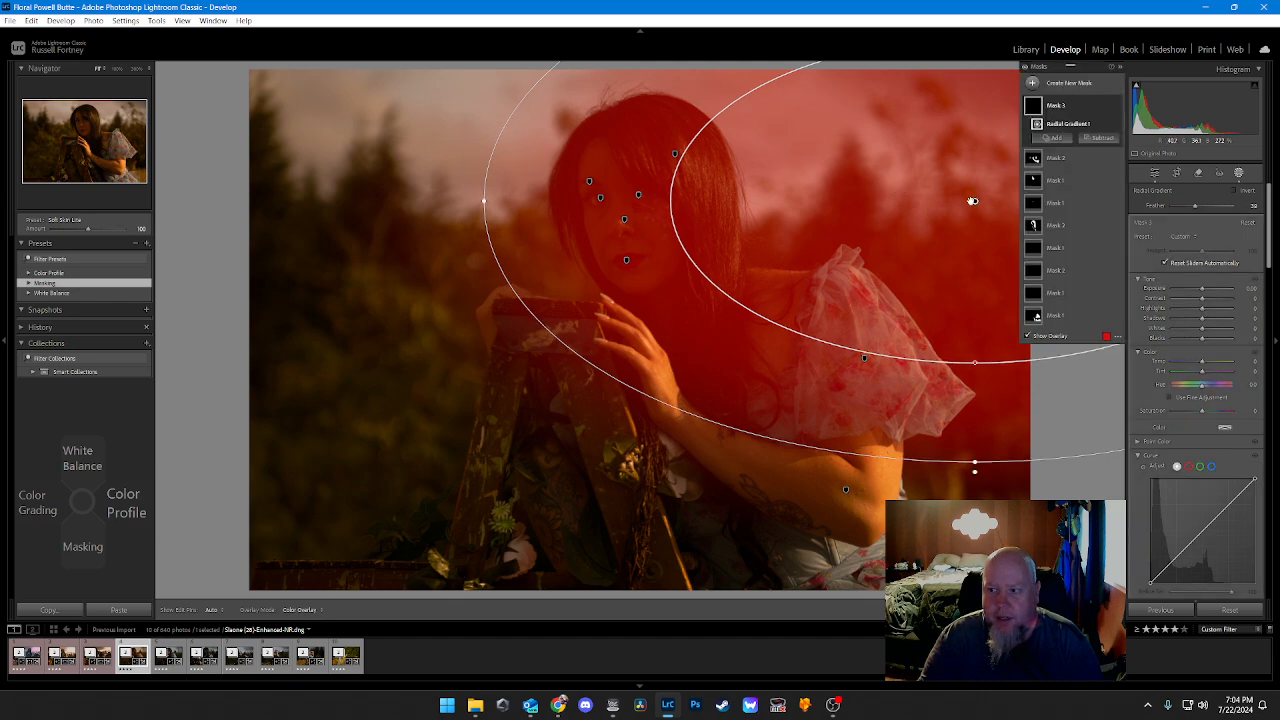
pyautogui.moveTo(972, 201); pyautogui.dragTo(912, 237)
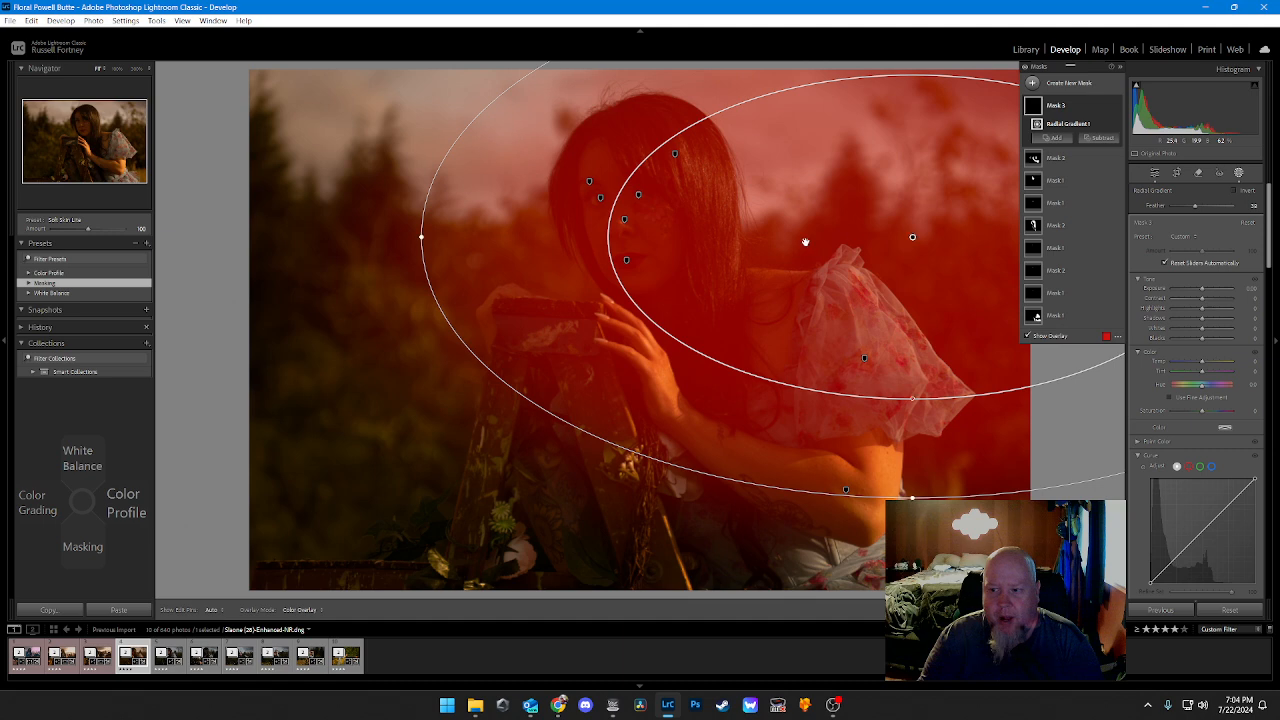
pyautogui.moveTo(422, 240); pyautogui.dragTo(422, 316)
pyautogui.moveTo(900, 237); pyautogui.dragTo(909, 187)
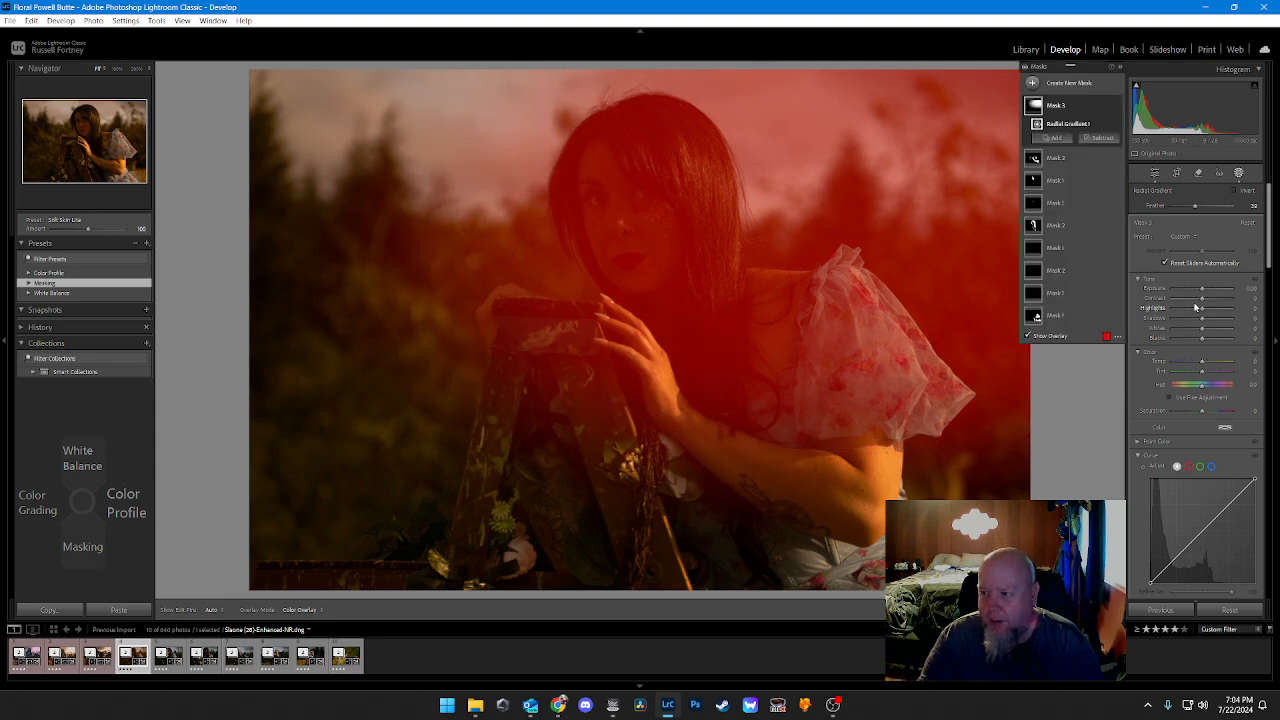
# Step: Set the radial mask's tone values to Contrast -25, Highlights about 16, Shadows 10 and Whites 10
pyautogui.moveTo(1202, 298); pyautogui.dragTo(1204, 313)
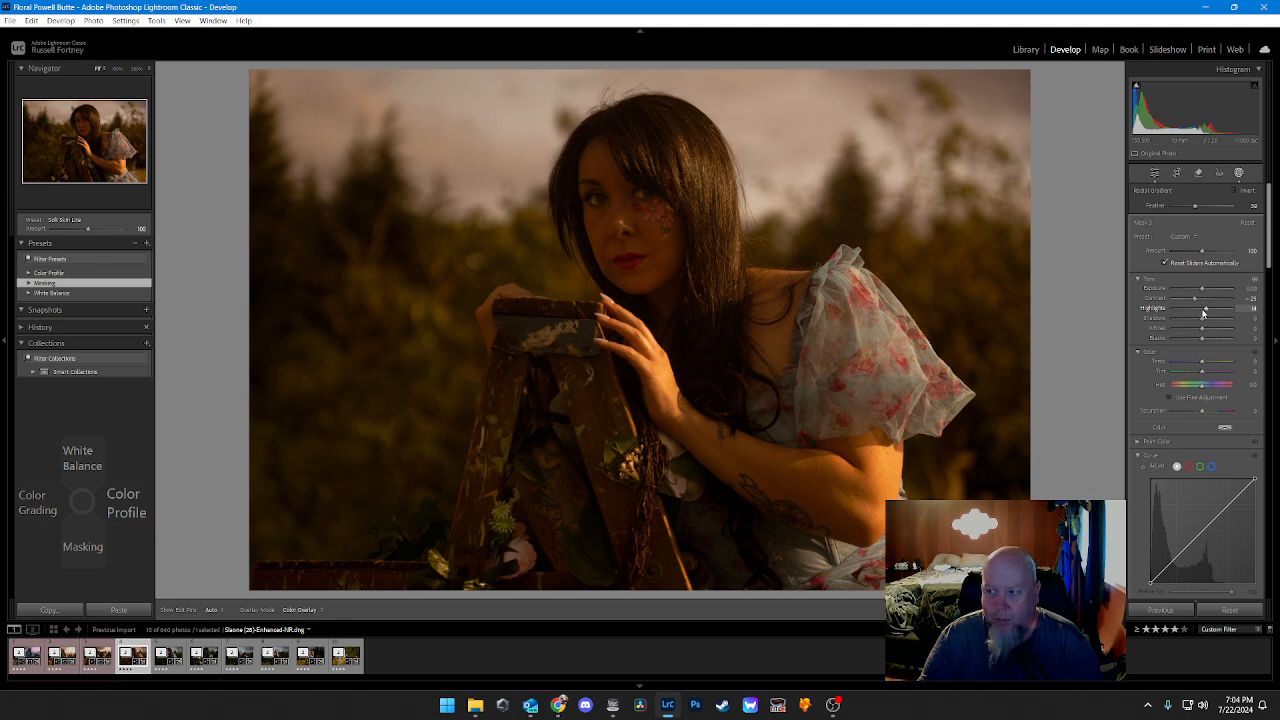
pyautogui.moveTo(1203, 313); pyautogui.dragTo(1203, 314)
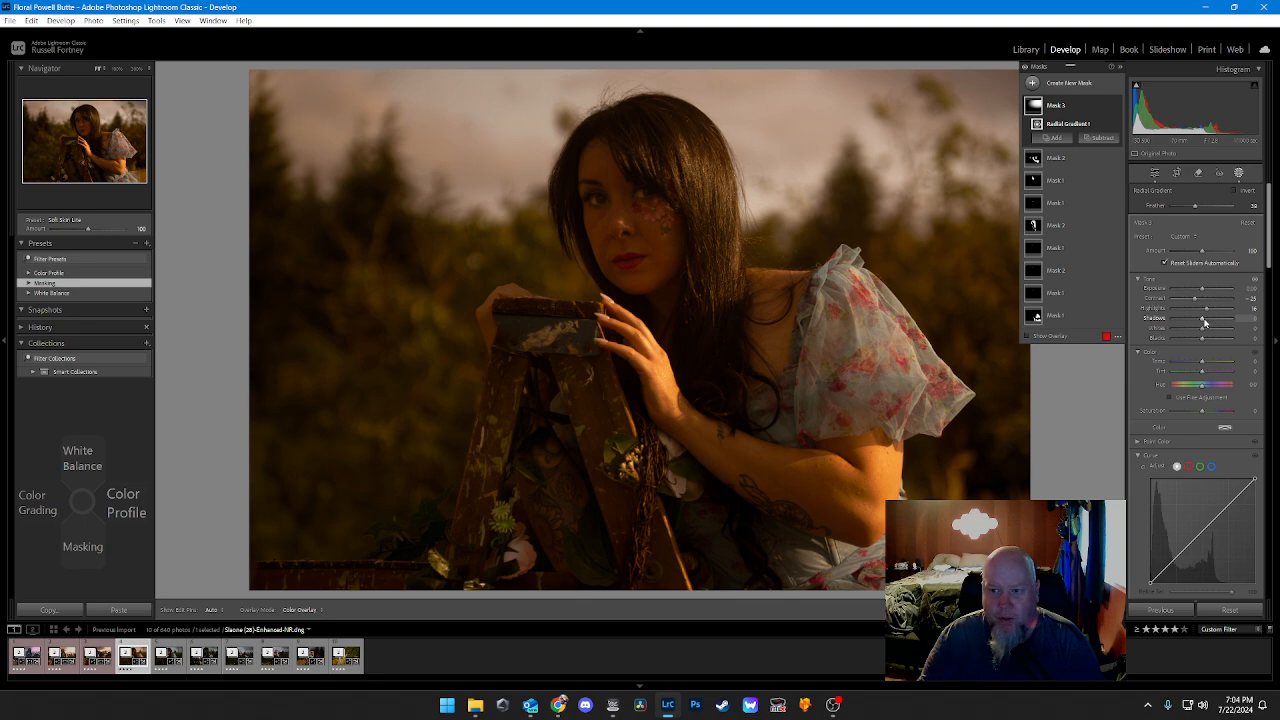
pyautogui.moveTo(1204, 320); pyautogui.dragTo(1204, 320)
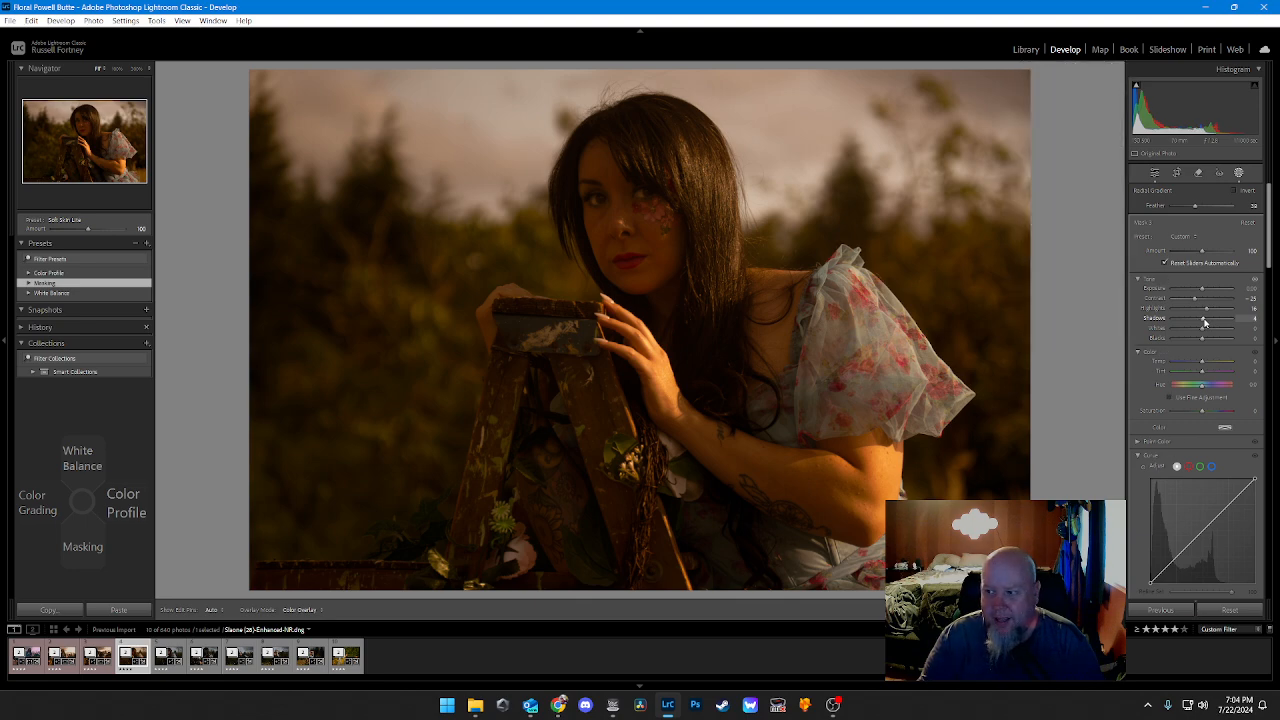
pyautogui.hotkey('alt', 'Up')
pyautogui.hotkey('alt', 'Up')
pyautogui.hotkey('alt', 'Up')
pyautogui.hotkey('alt', 'Up')
pyautogui.hotkey('alt', 'Up')
pyautogui.hotkey('alt', 'Up')
pyautogui.hotkey('alt', 'Up')
pyautogui.hotkey('alt', 'Up')
pyautogui.hotkey('alt', 'Up')
pyautogui.hotkey('alt', 'Up')
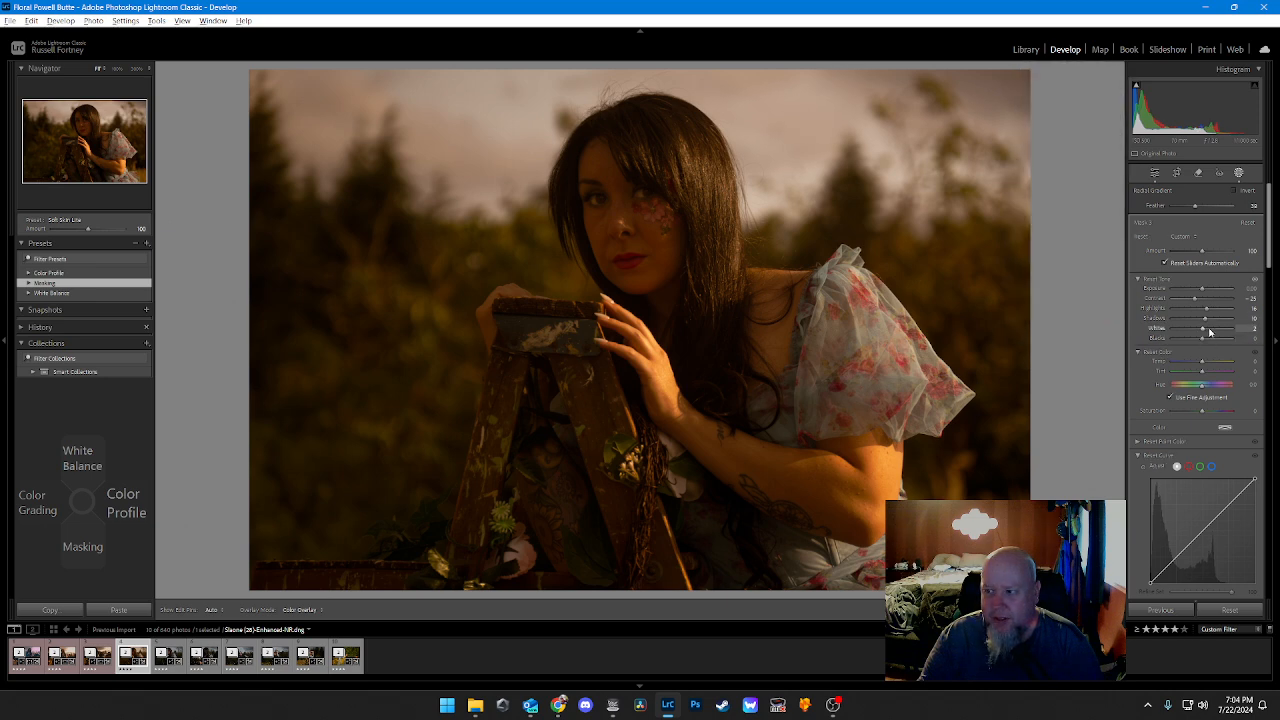
pyautogui.hotkey('alt', 'Up')
pyautogui.hotkey('alt', 'Up')
pyautogui.hotkey('alt', 'Up')
pyautogui.hotkey('alt', 'Up')
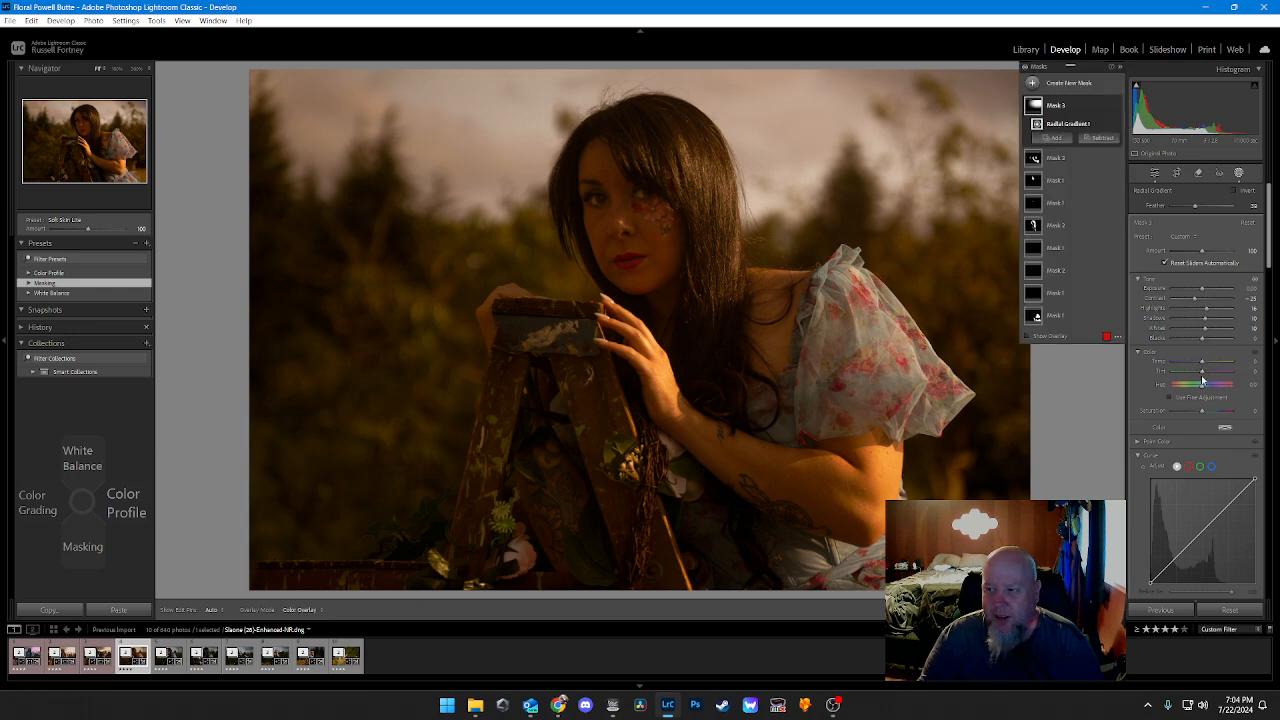
# Step: Warm the radial mask's Temp to about 14 and return to the Edit adjustments
pyautogui.hotkey('alt', 'Up')
pyautogui.hotkey('alt', 'Up')
pyautogui.hotkey('alt', 'Up')
pyautogui.hotkey('alt', 'Up')
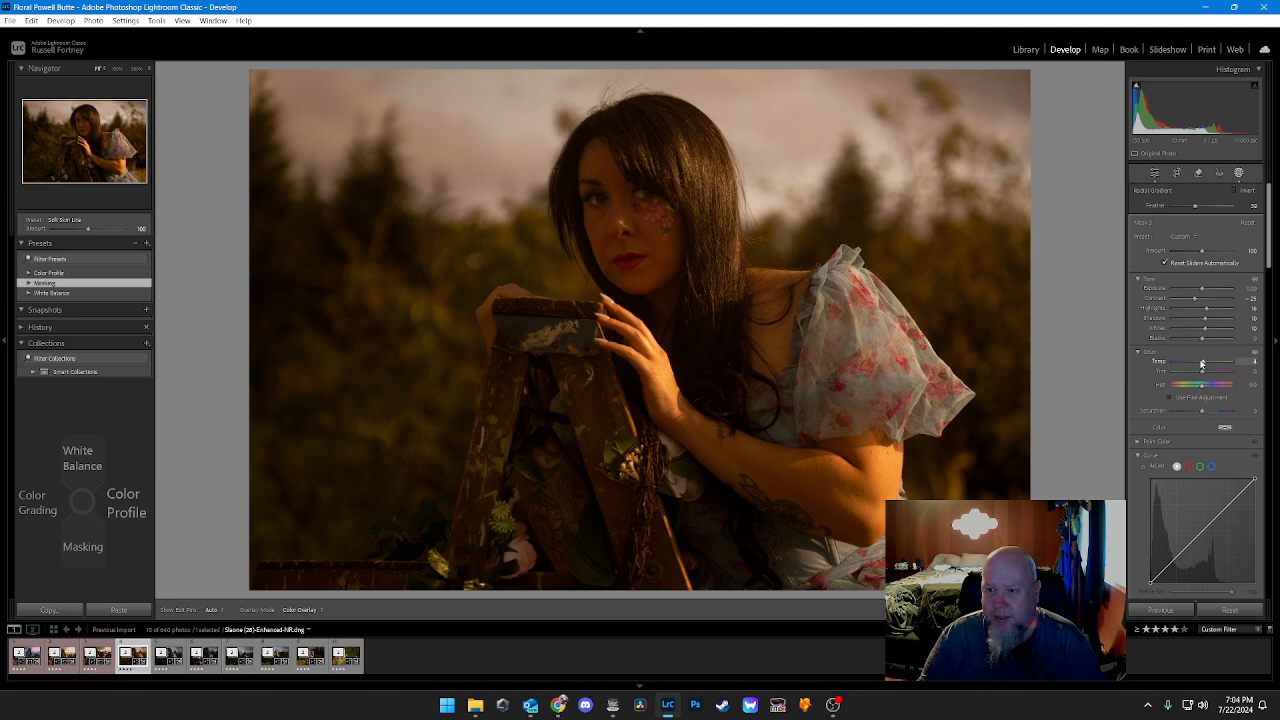
pyautogui.hotkey('alt', 'Up')
pyautogui.hotkey('alt', 'Up')
pyautogui.hotkey('alt', 'Up')
pyautogui.hotkey('alt', 'Up')
pyautogui.hotkey('alt', 'Up')
pyautogui.hotkey('alt', 'Up')
pyautogui.hotkey('alt', 'Up')
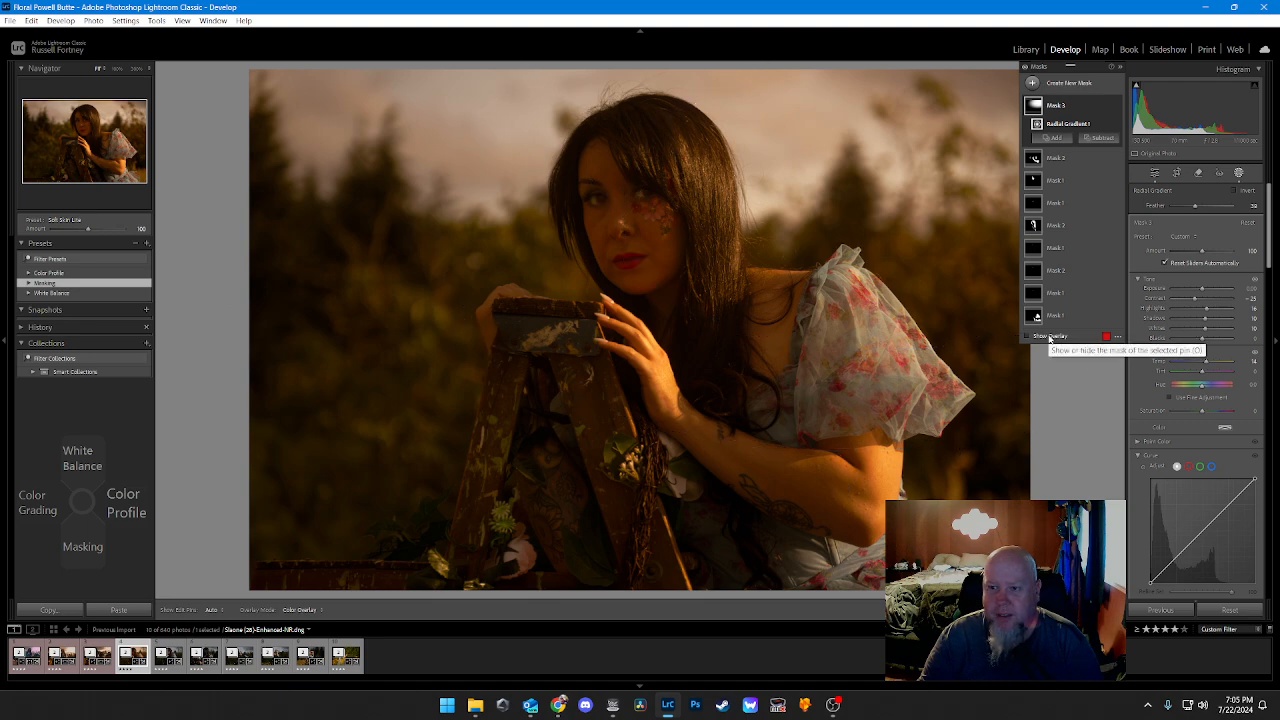
pyautogui.click(1154, 175)
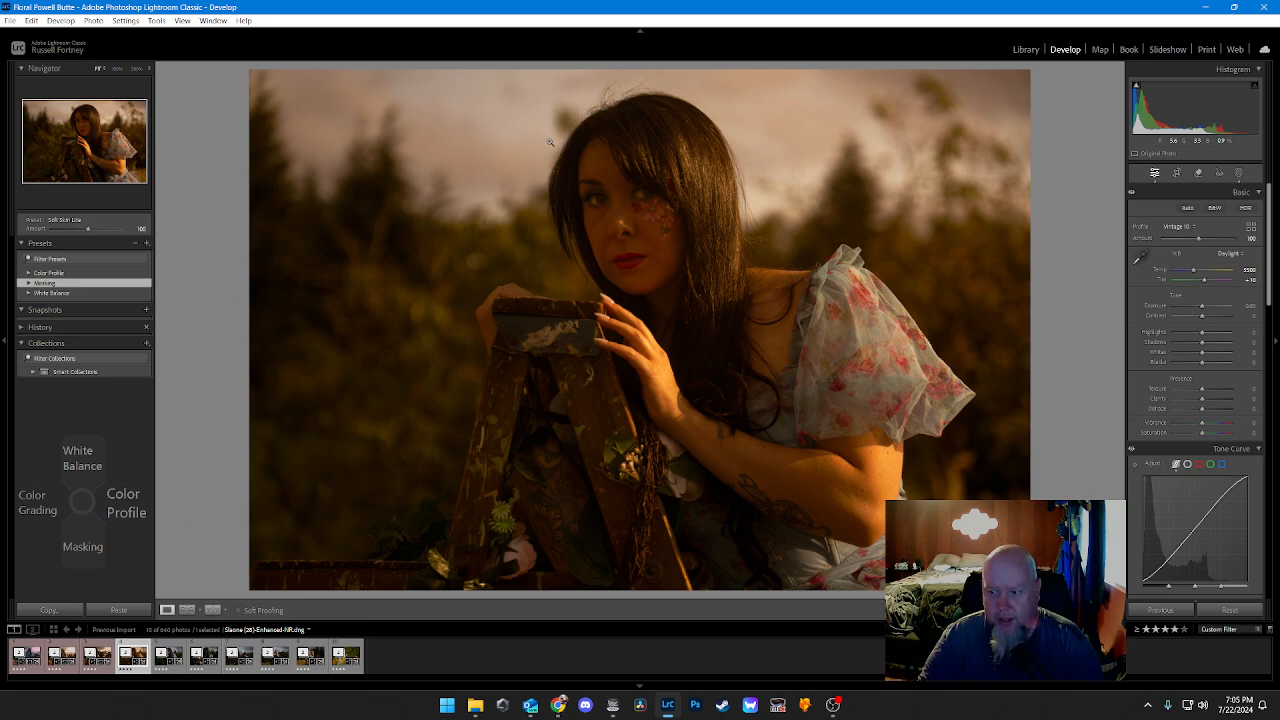
# Step: Mark the finished portrait with the red color label and move on to the next photo
pyautogui.press('6')
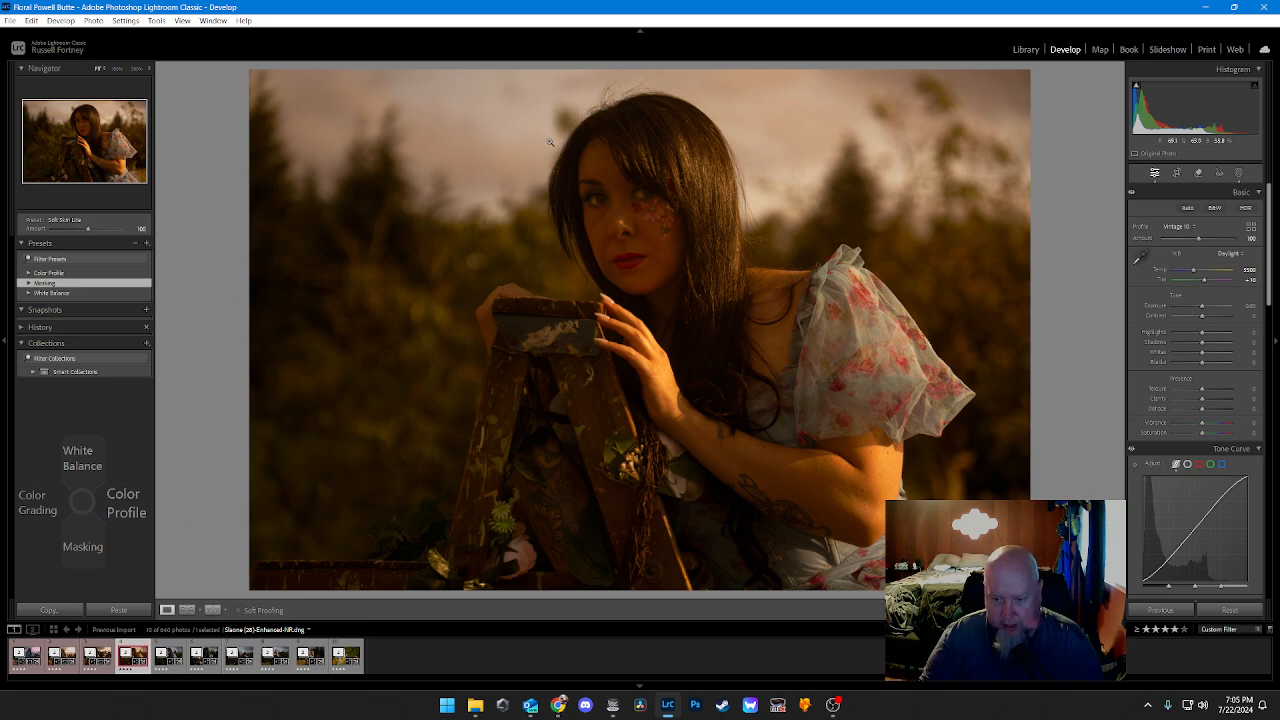
pyautogui.press('Right')
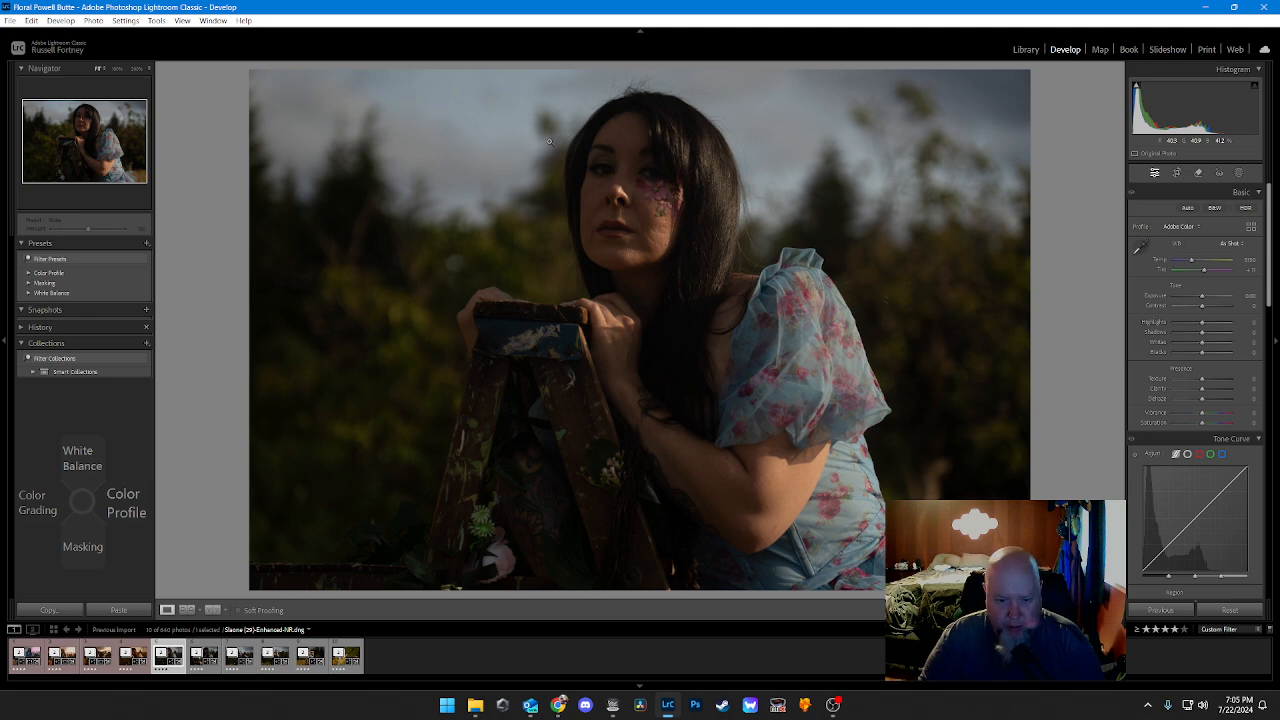
# Step: Apply the Daylight white balance preset to the portrait of the woman leaning on the ladder
pyautogui.press('Up')
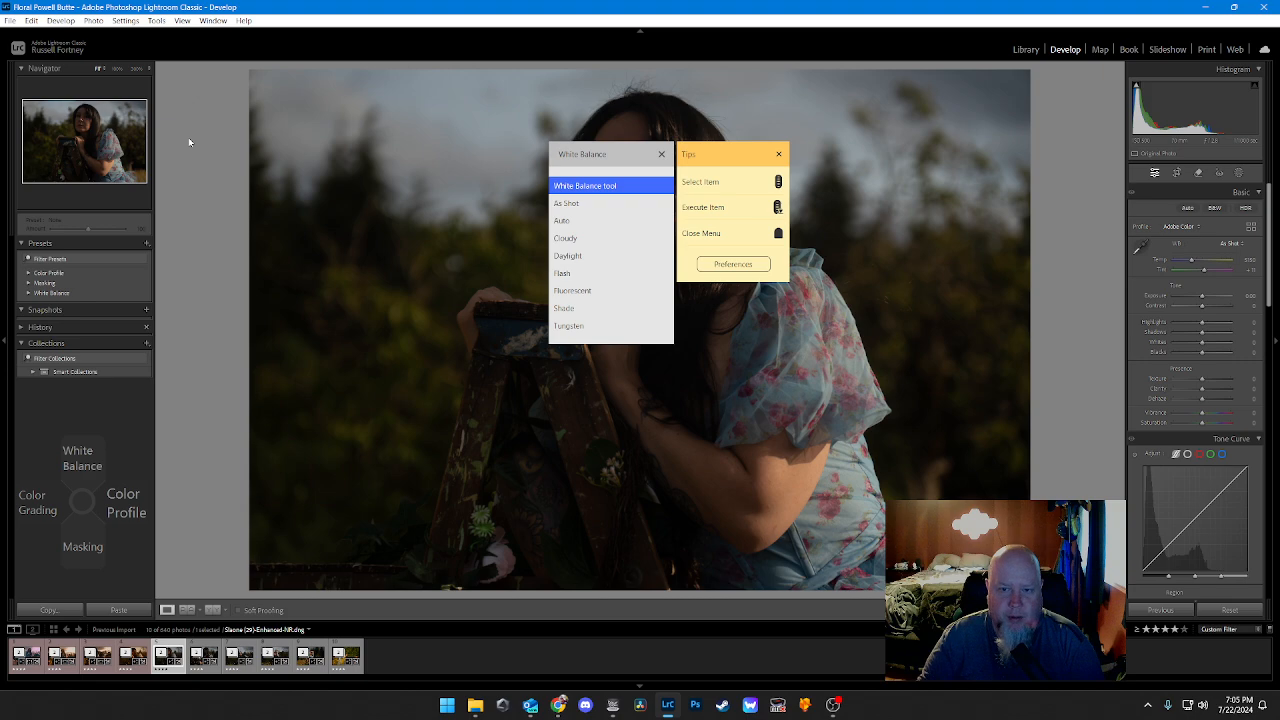
pyautogui.press('Up')
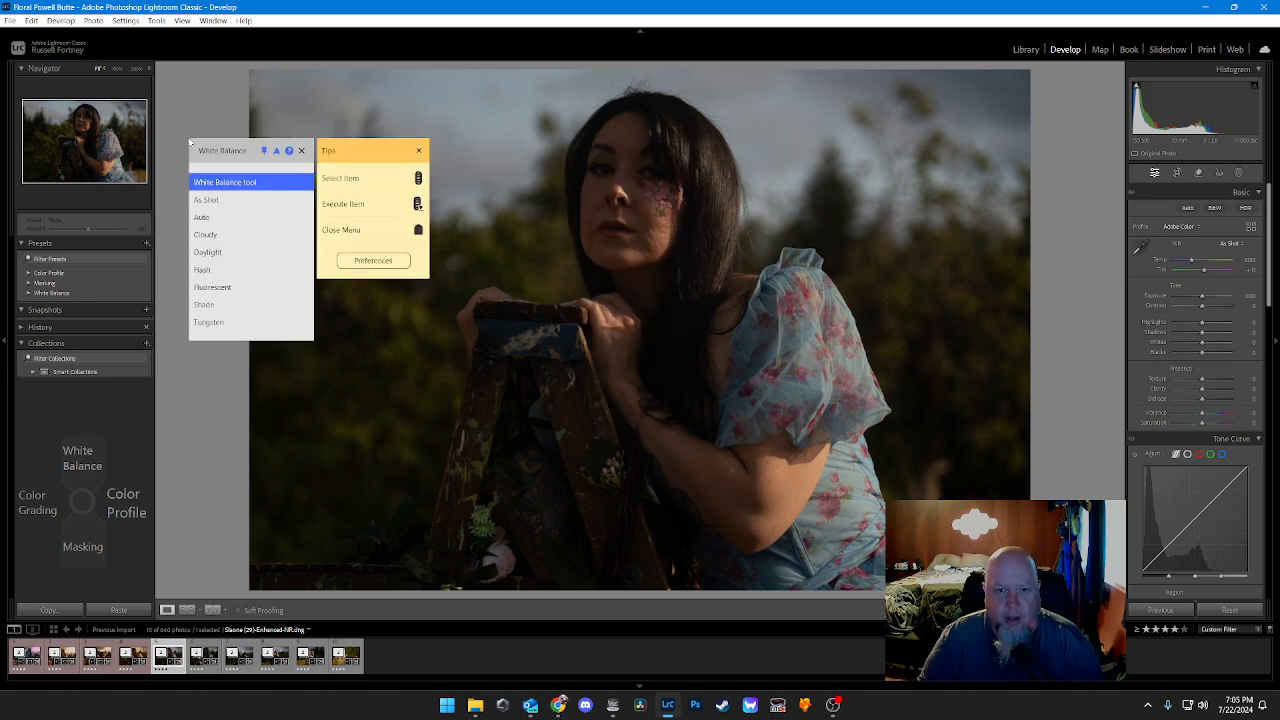
pyautogui.press('Down')
pyautogui.press('Down')
pyautogui.press('Down')
pyautogui.press('Down')
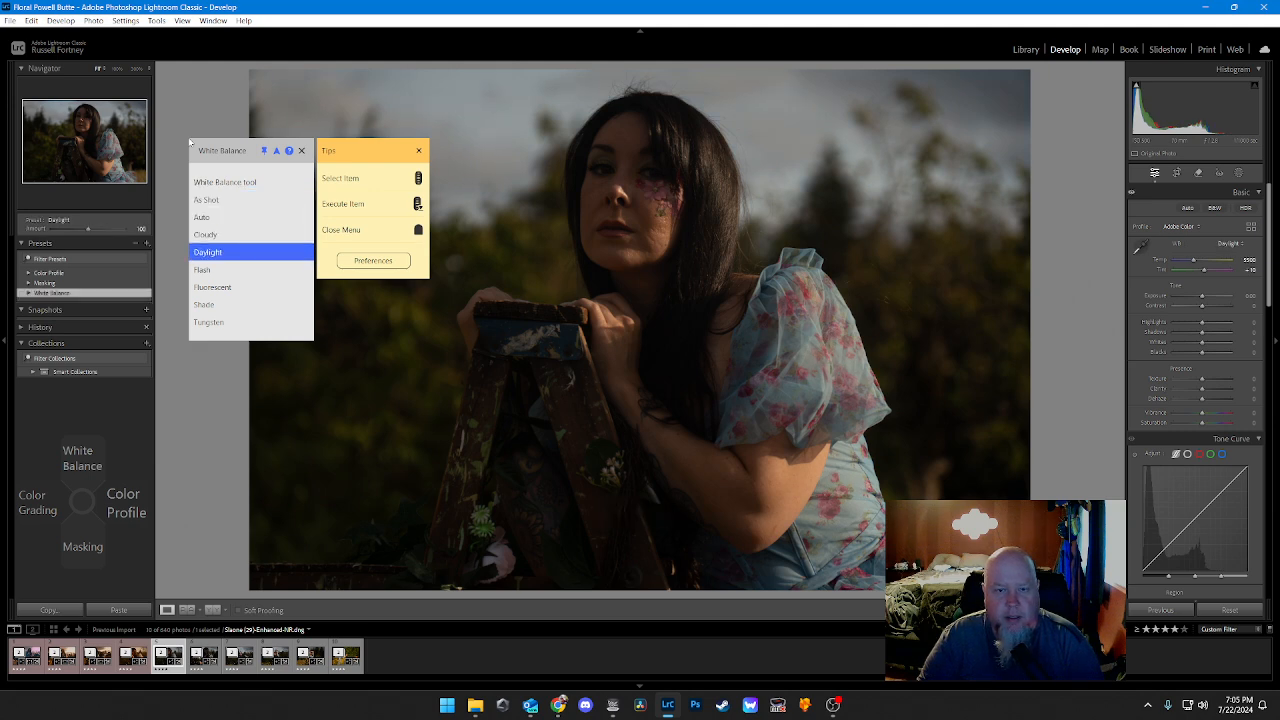
# Step: Apply the Artistic 4 color profile preset to the portrait
pyautogui.press('Right')
pyautogui.press('Down')
pyautogui.press('Down')
pyautogui.press('Down')
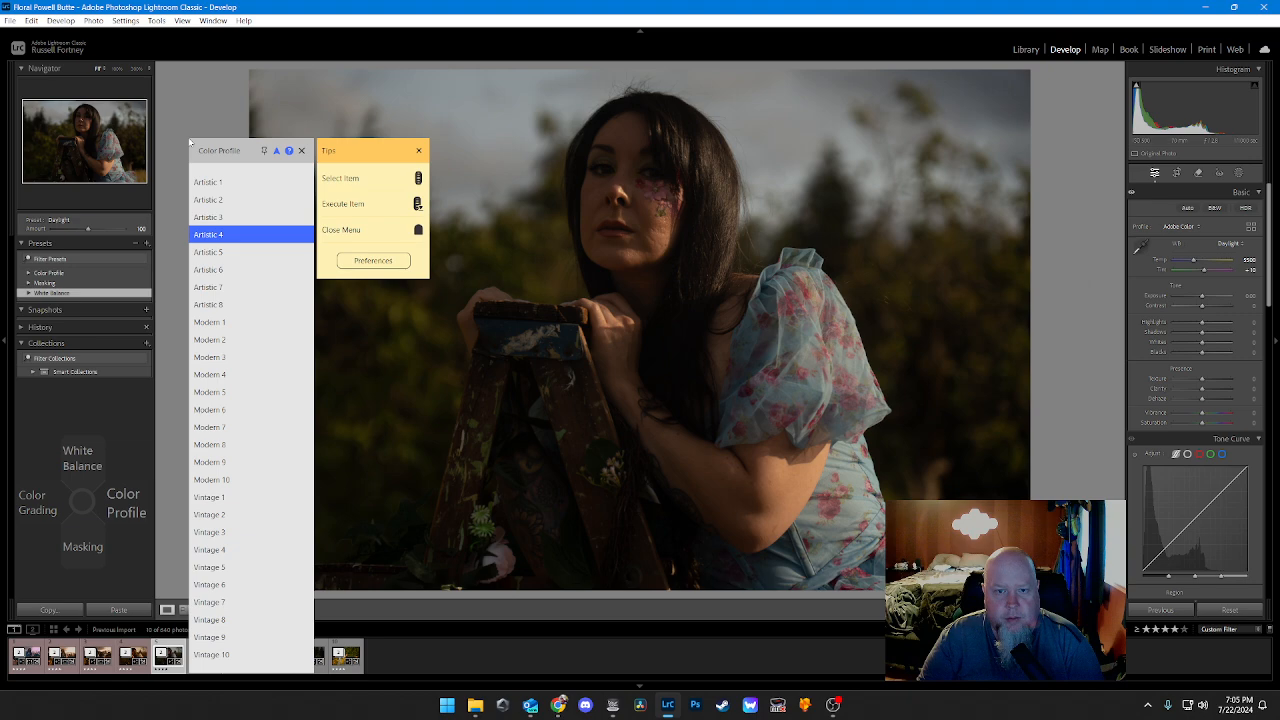
pyautogui.press('Return')
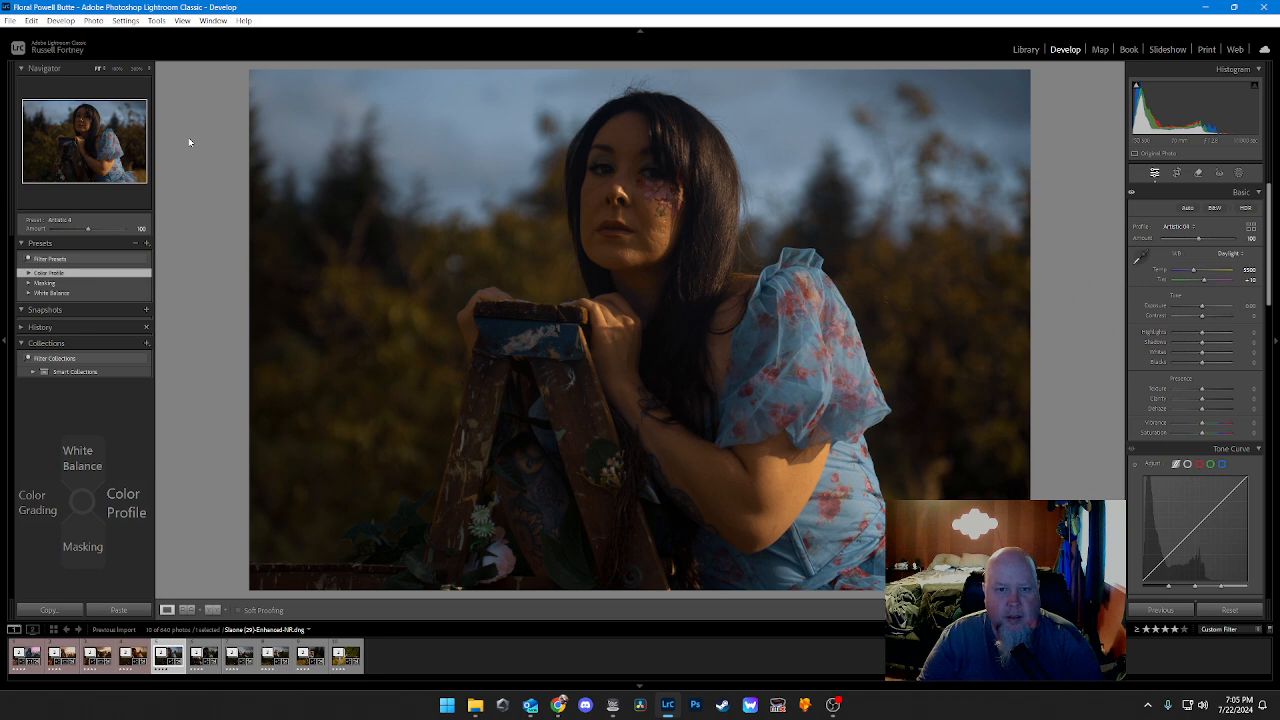
# Step: Apply the Clothes, Eyes and Hair masking presets to the woman
pyautogui.press('Down')
pyautogui.press('Return')
pyautogui.press('Down')
pyautogui.press('Down')
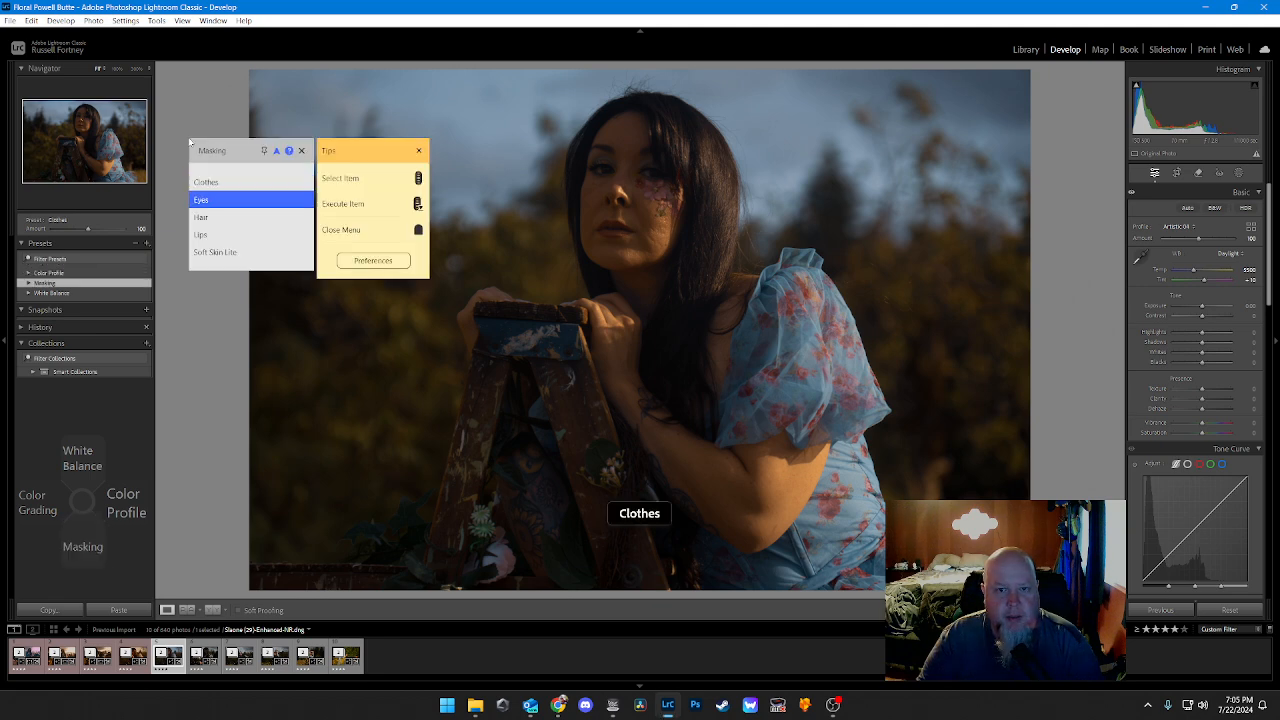
pyautogui.press('Return')
# Step: Add the Lips and Soft Skin Lite masking presets to the woman
pyautogui.press('Down')
pyautogui.press('Down')
pyautogui.press('Down')
pyautogui.press('Return')
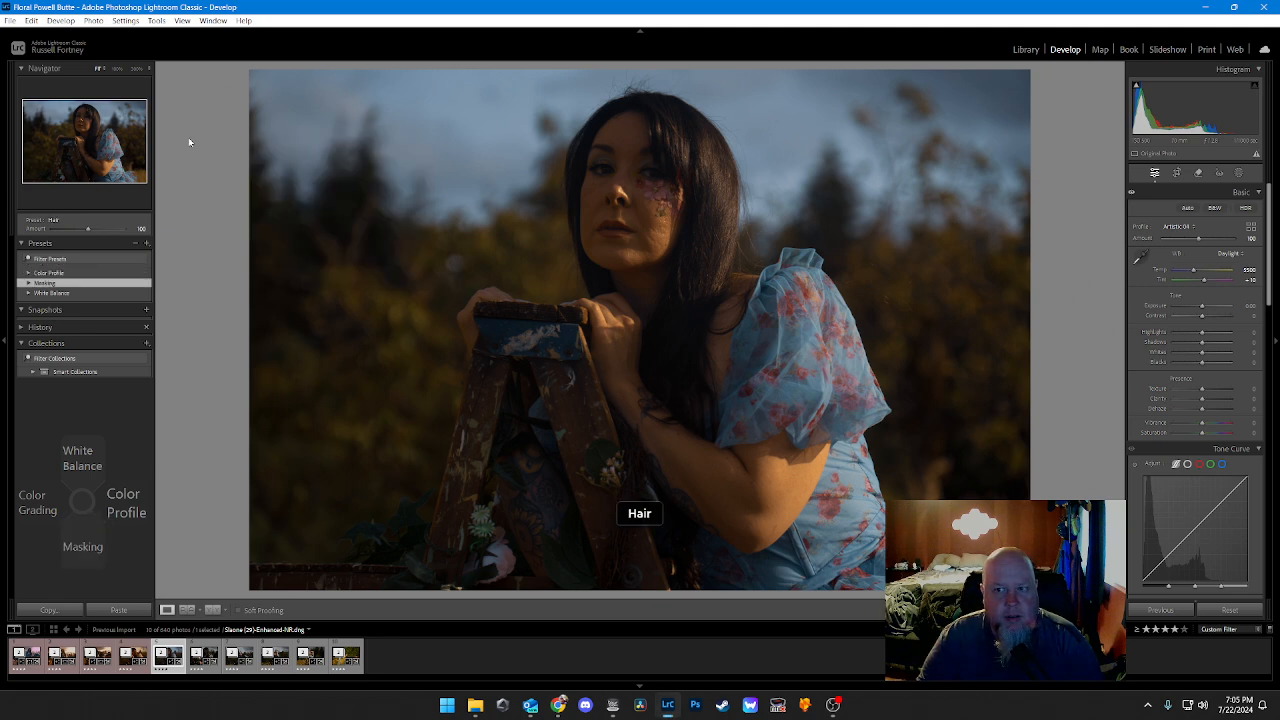
pyautogui.press('Down')
pyautogui.press('Down')
pyautogui.press('Down')
pyautogui.press('Down')
pyautogui.press('Return')
pyautogui.press('Down')
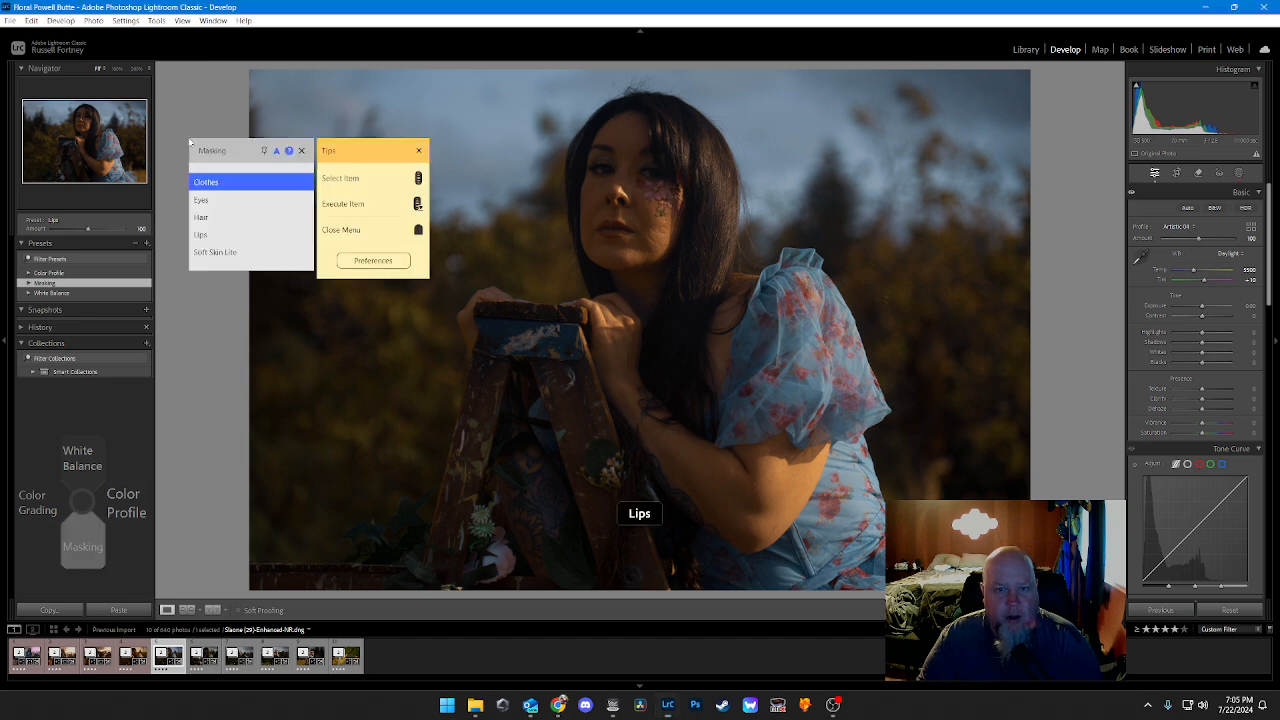
pyautogui.press('Down')
pyautogui.press('Down')
pyautogui.press('Down')
pyautogui.press('Down')
pyautogui.press('Return')
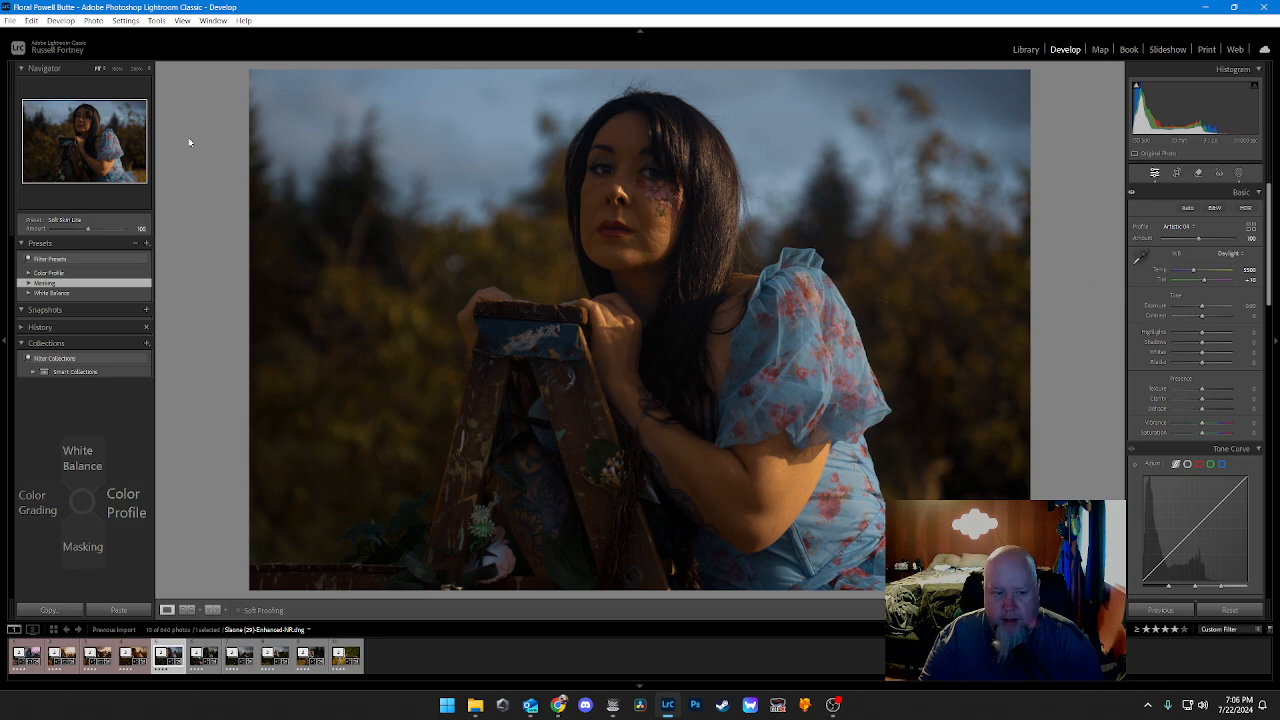
# Step: Raise the Tone Curve Shadows to 10 and Darks to 5
pyautogui.press('Down')
pyautogui.press('Down')
pyautogui.press('Up')
pyautogui.press('Down')
pyautogui.press('Down')
pyautogui.press('Down')
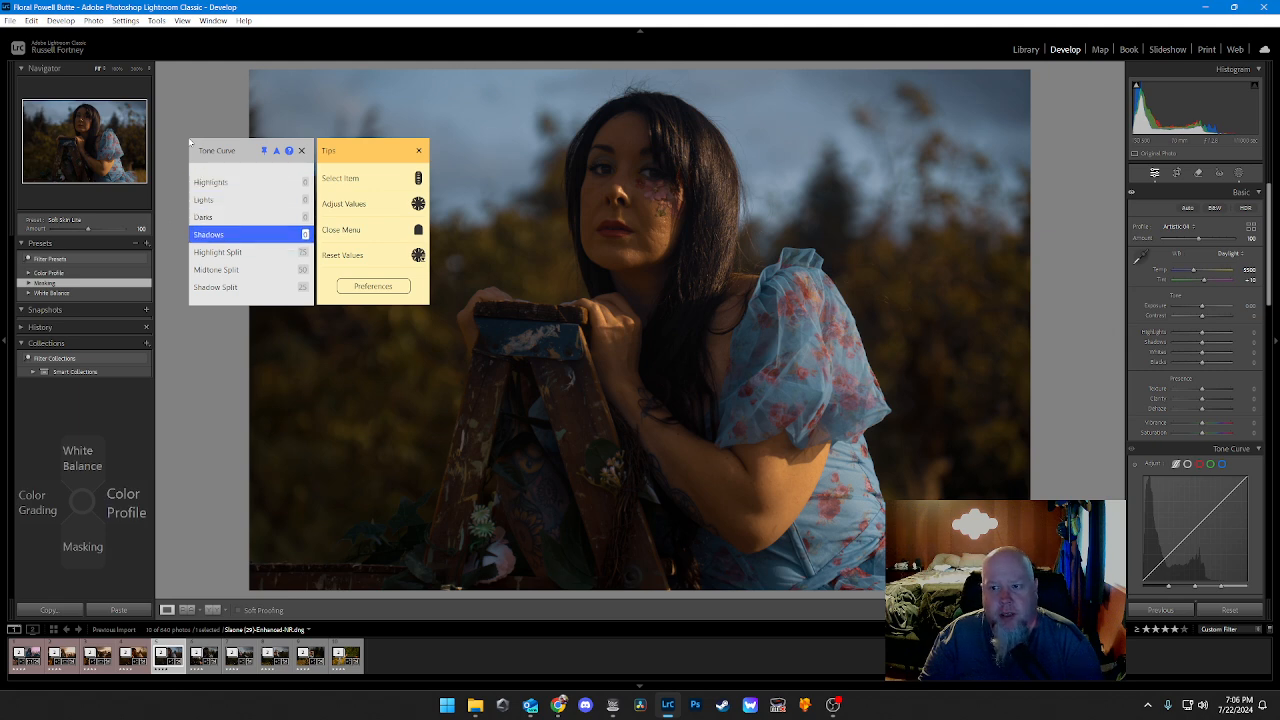
pyautogui.press('Right')
pyautogui.press('Right')
pyautogui.press('Right')
pyautogui.press('Right')
pyautogui.press('Right')
pyautogui.press('Right')
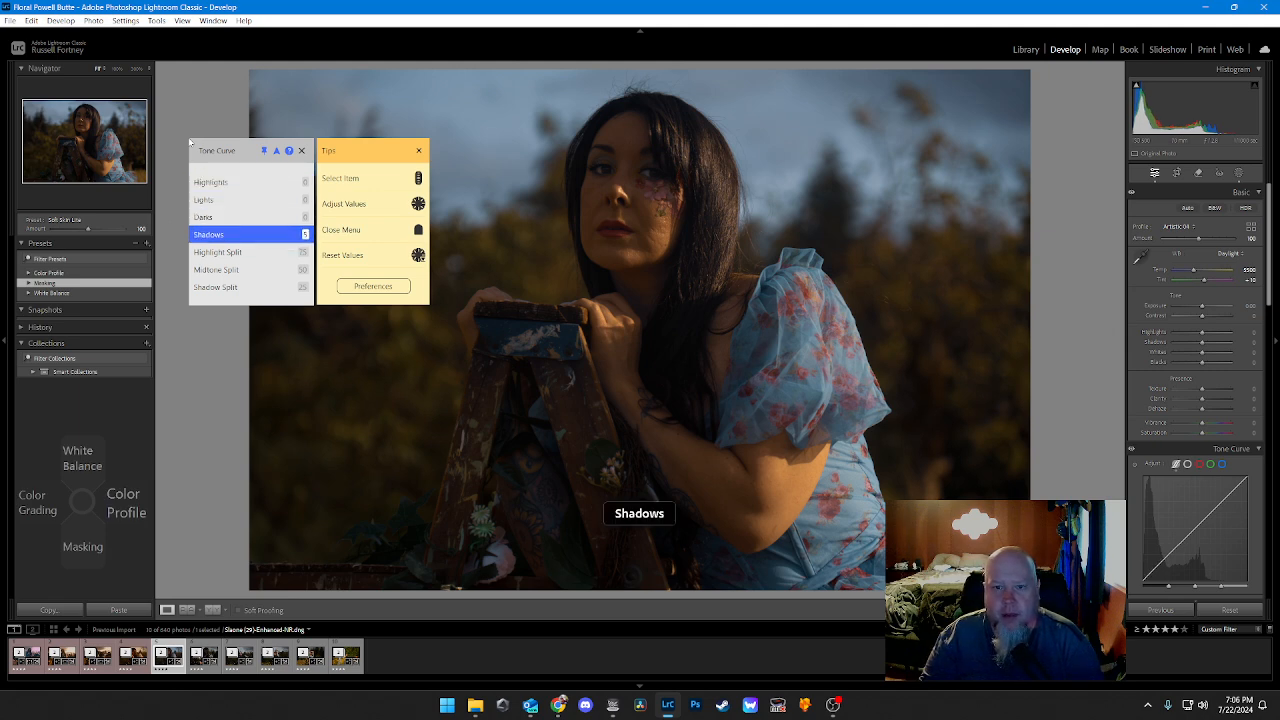
pyautogui.press('Right')
pyautogui.press('Right')
pyautogui.press('Right')
pyautogui.press('Right')
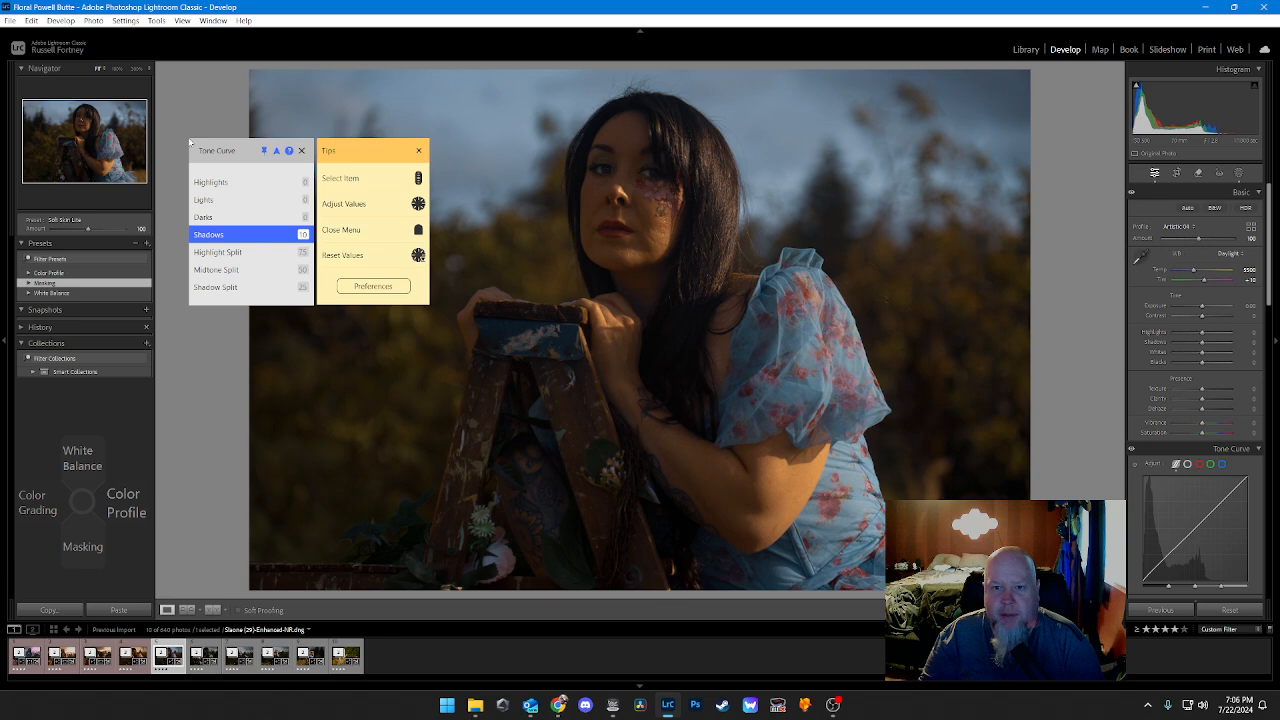
pyautogui.press('Up')
pyautogui.press('Right')
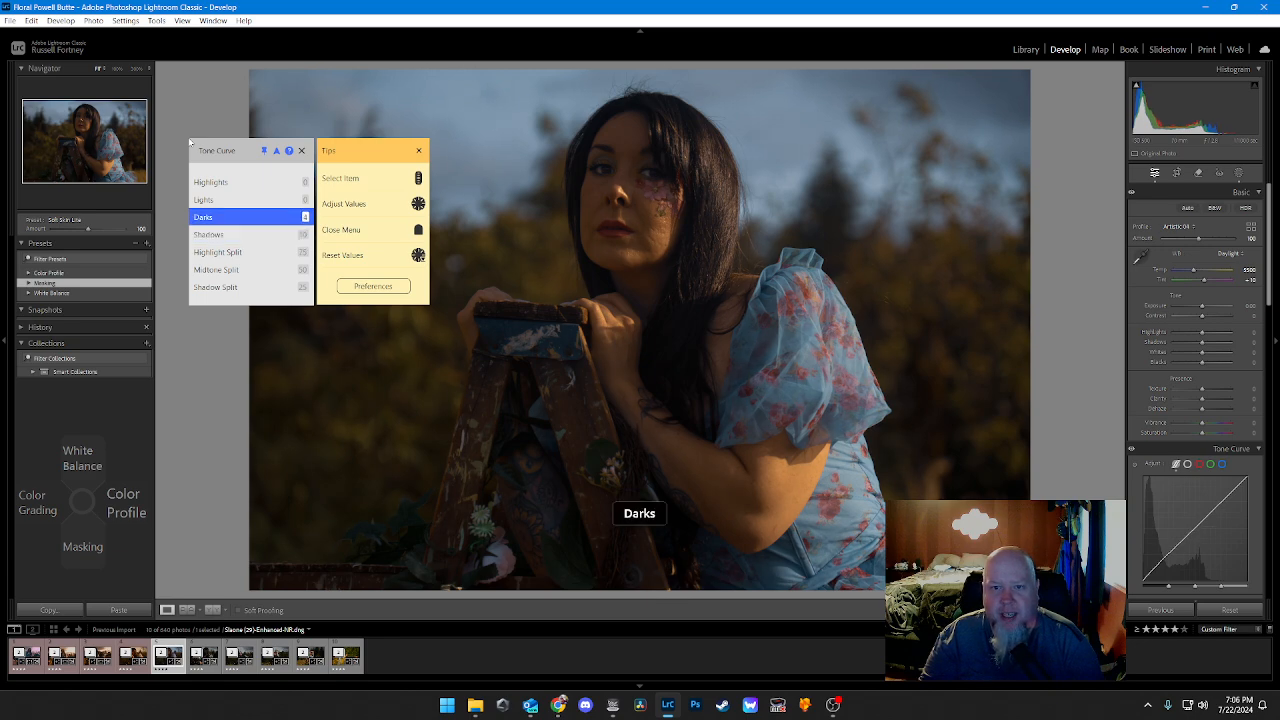
# Step: Lower the Tone Curve Lights to -5 and Highlights to -10
pyautogui.press('Up')
pyautogui.press('Right')
pyautogui.press('Right')
pyautogui.press('Right')
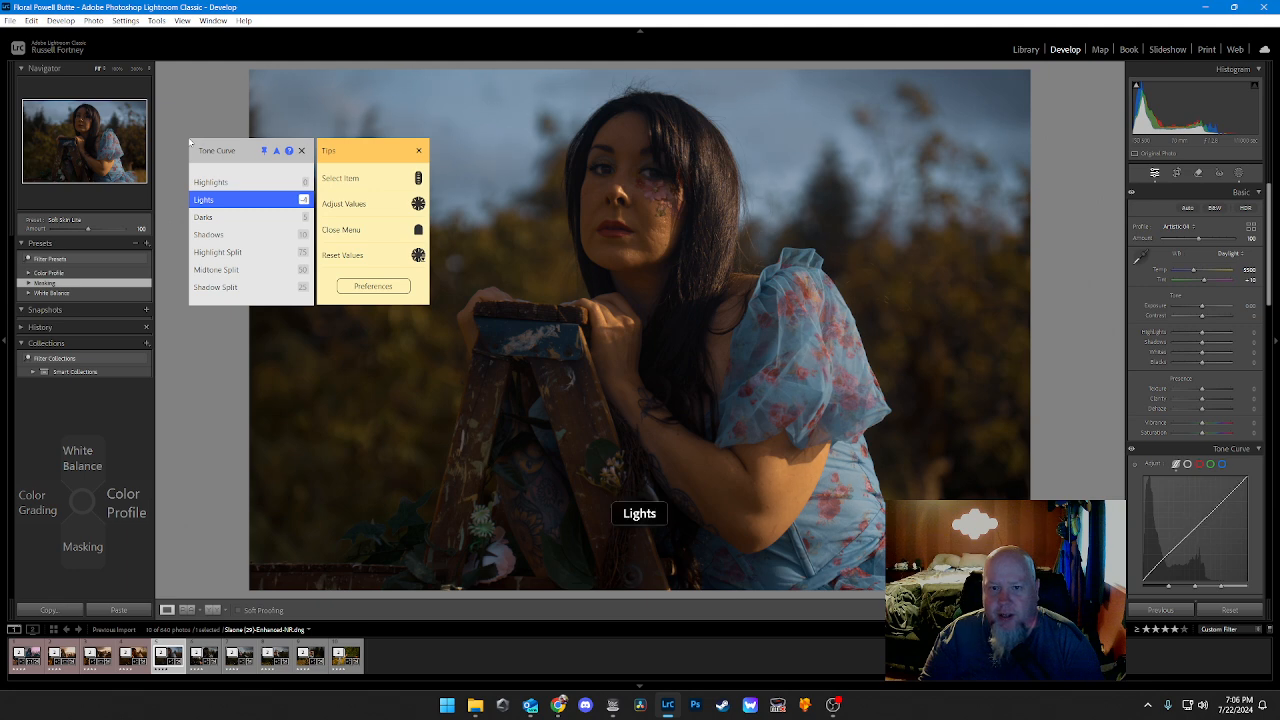
pyautogui.press('Up')
pyautogui.press('Right')
pyautogui.press('Right')
pyautogui.press('Right')
pyautogui.press('Right')
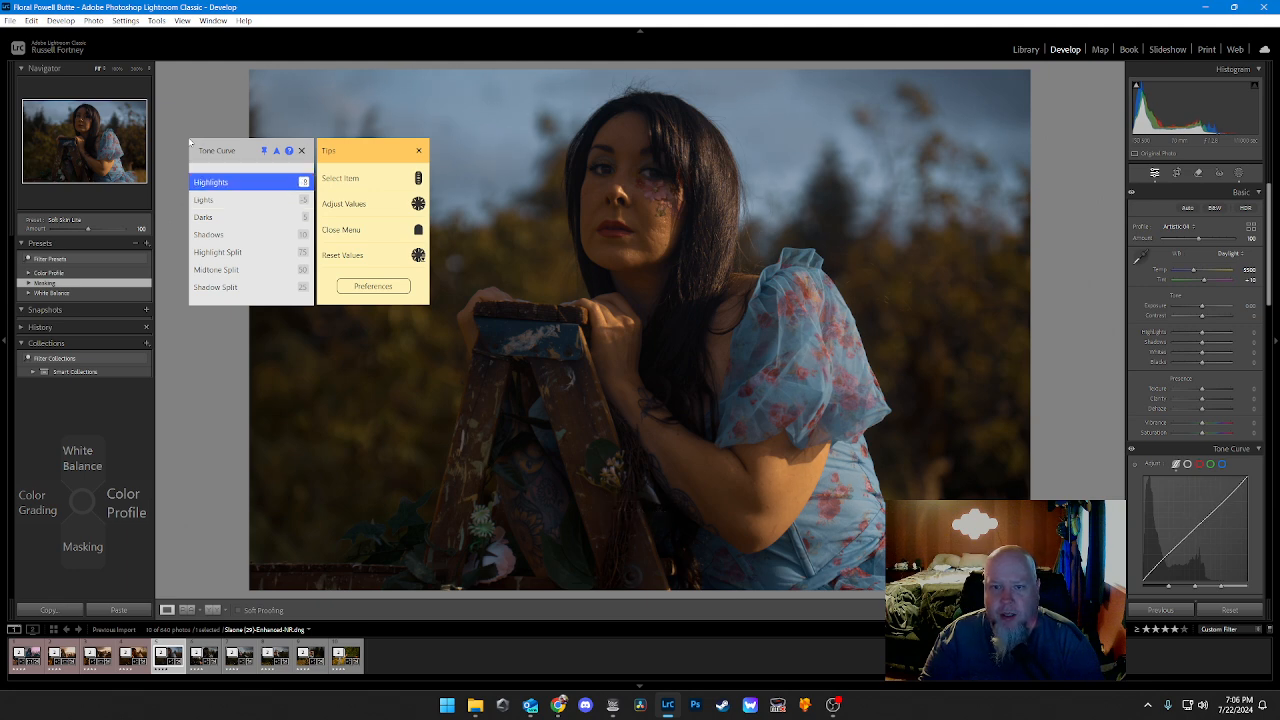
pyautogui.press('Left')
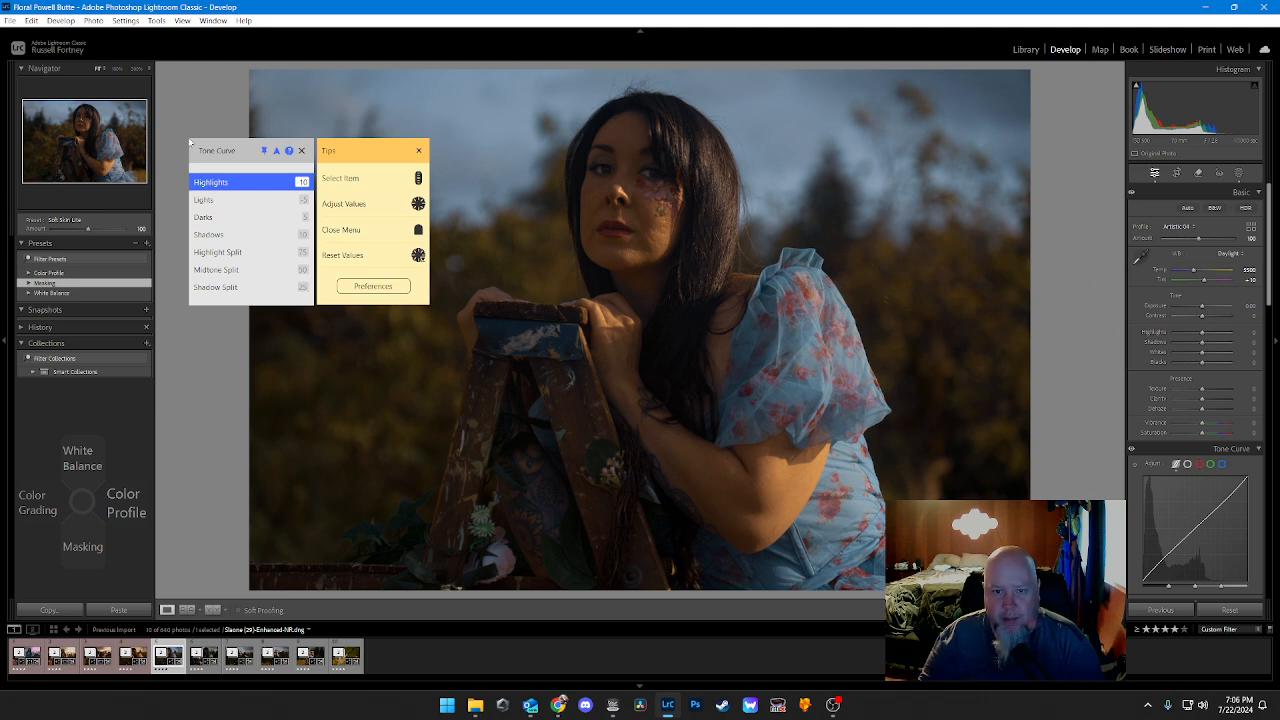
# Step: Set the Color Grading Shadows Hue to about 35 and Shadows Saturation to 24
pyautogui.press('Left')
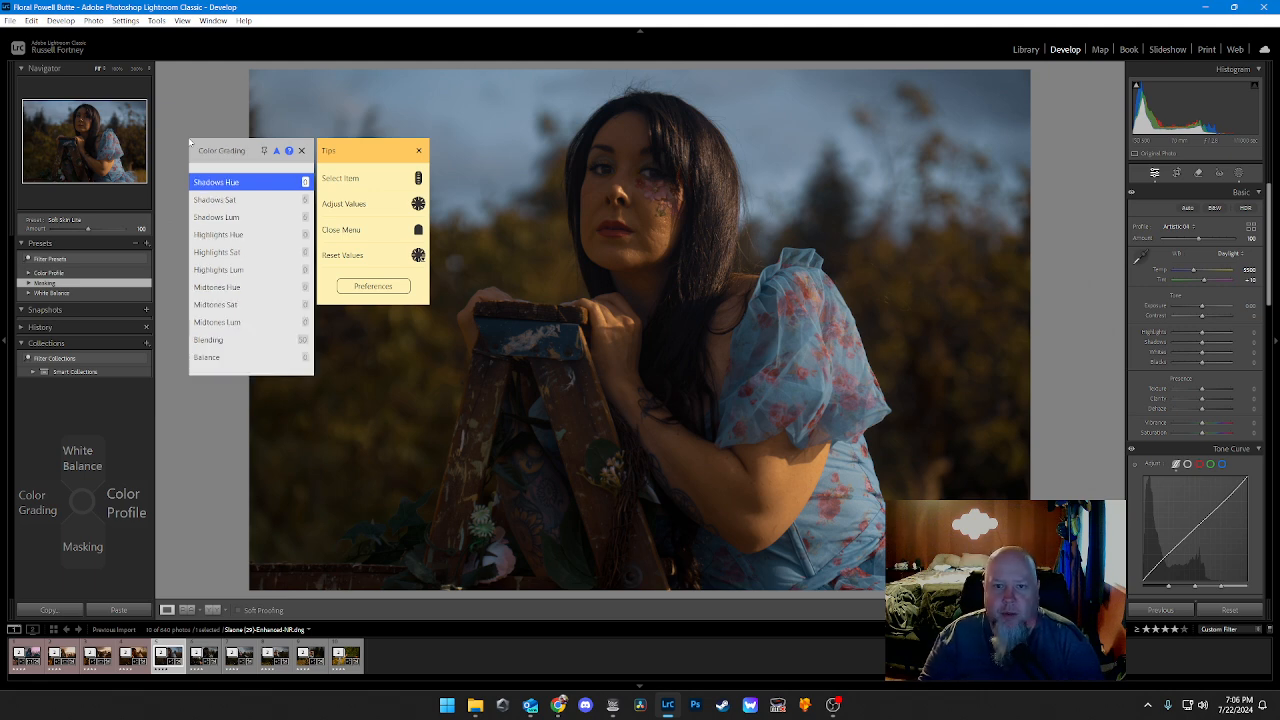
pyautogui.press('Right')
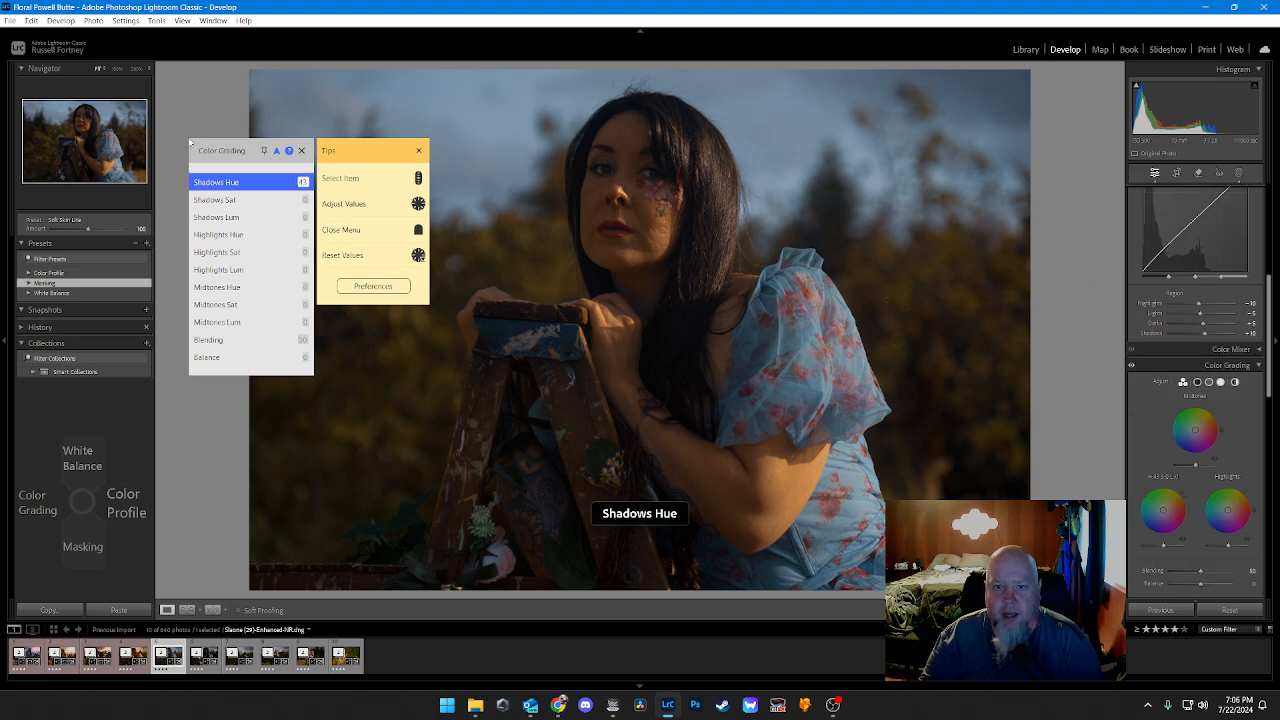
pyautogui.press('Left')
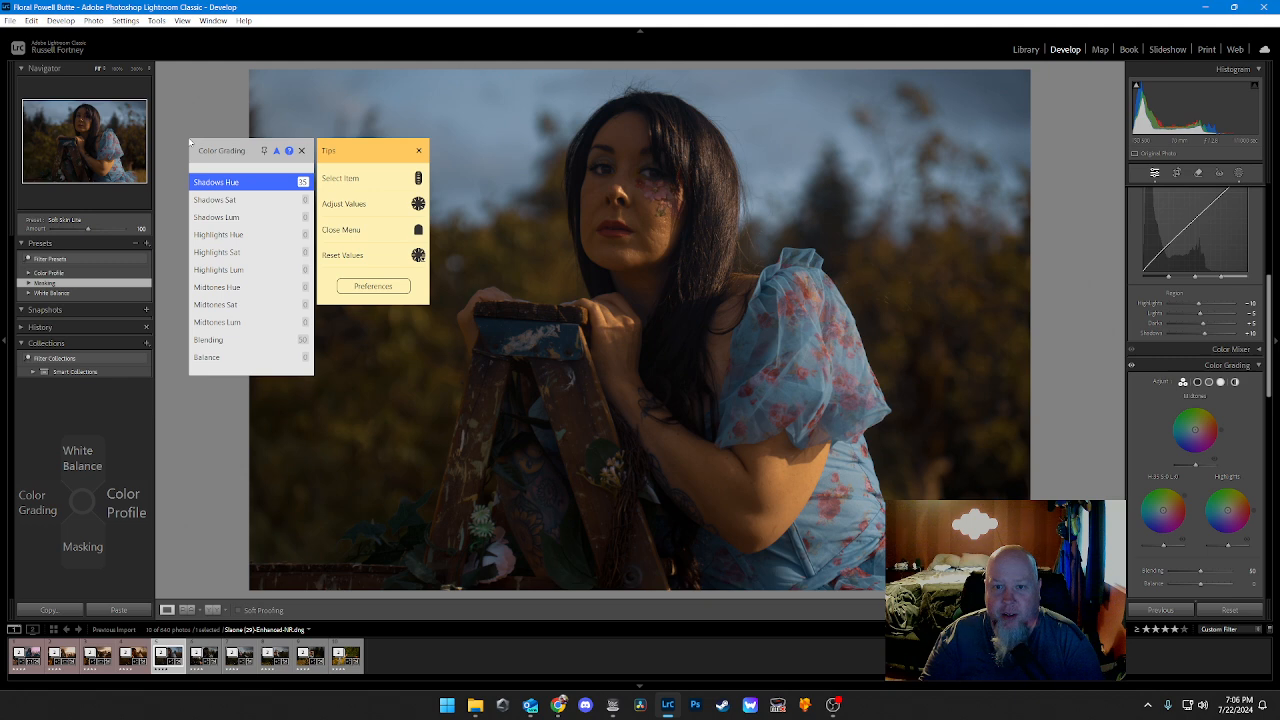
pyautogui.press('Down')
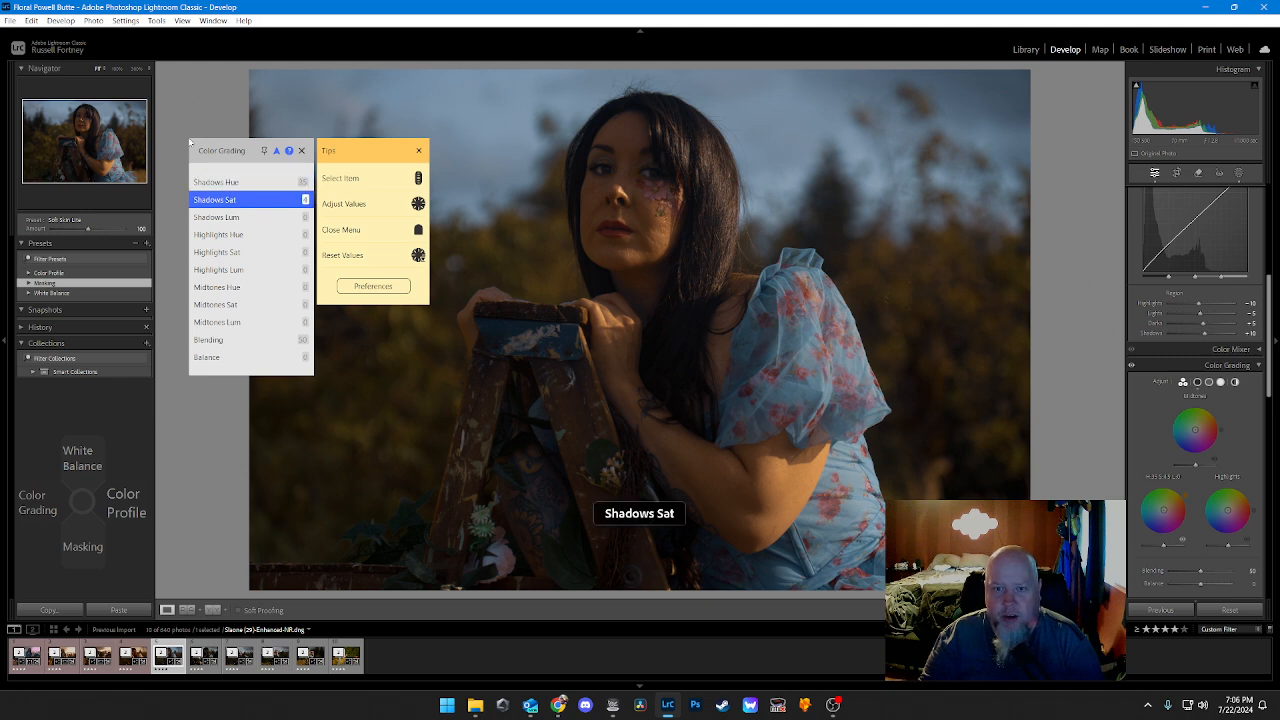
pyautogui.press('Right')
pyautogui.press('Right')
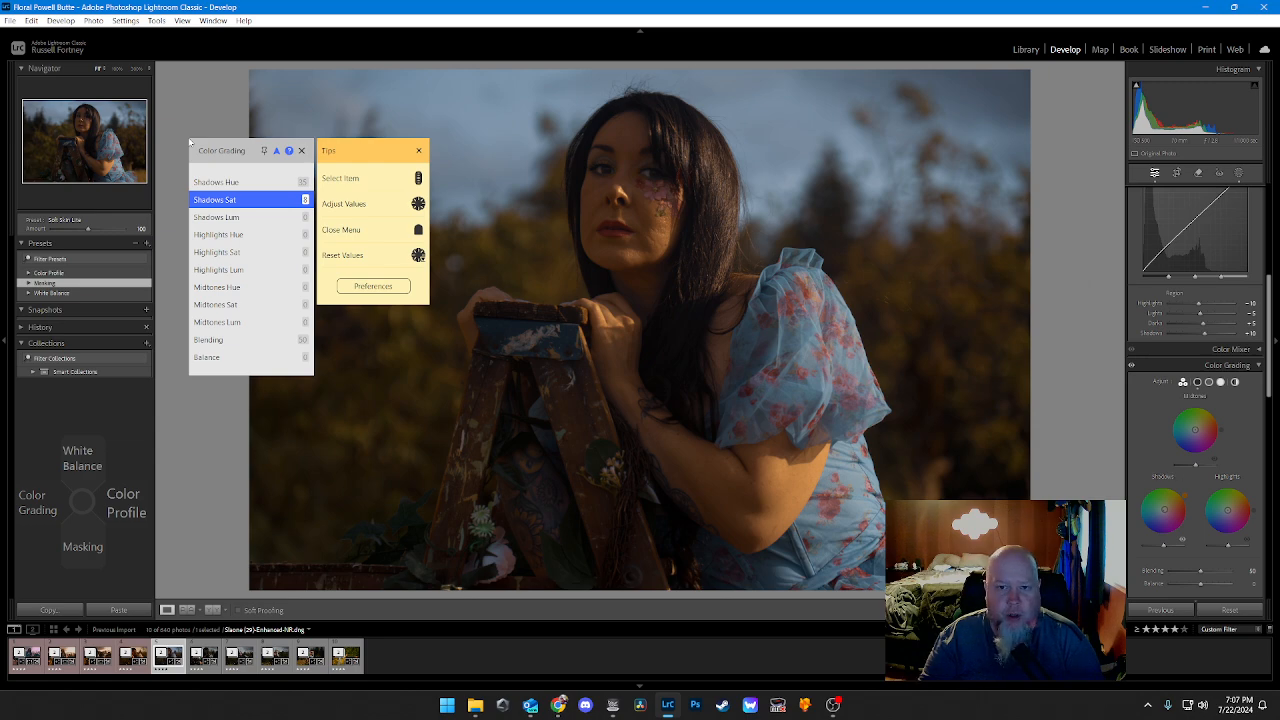
pyautogui.press('Right')
pyautogui.press('Right')
pyautogui.press('Right')
pyautogui.press('Right')
pyautogui.press('Right')
pyautogui.press('Right')
pyautogui.press('Right')
pyautogui.press('Right')
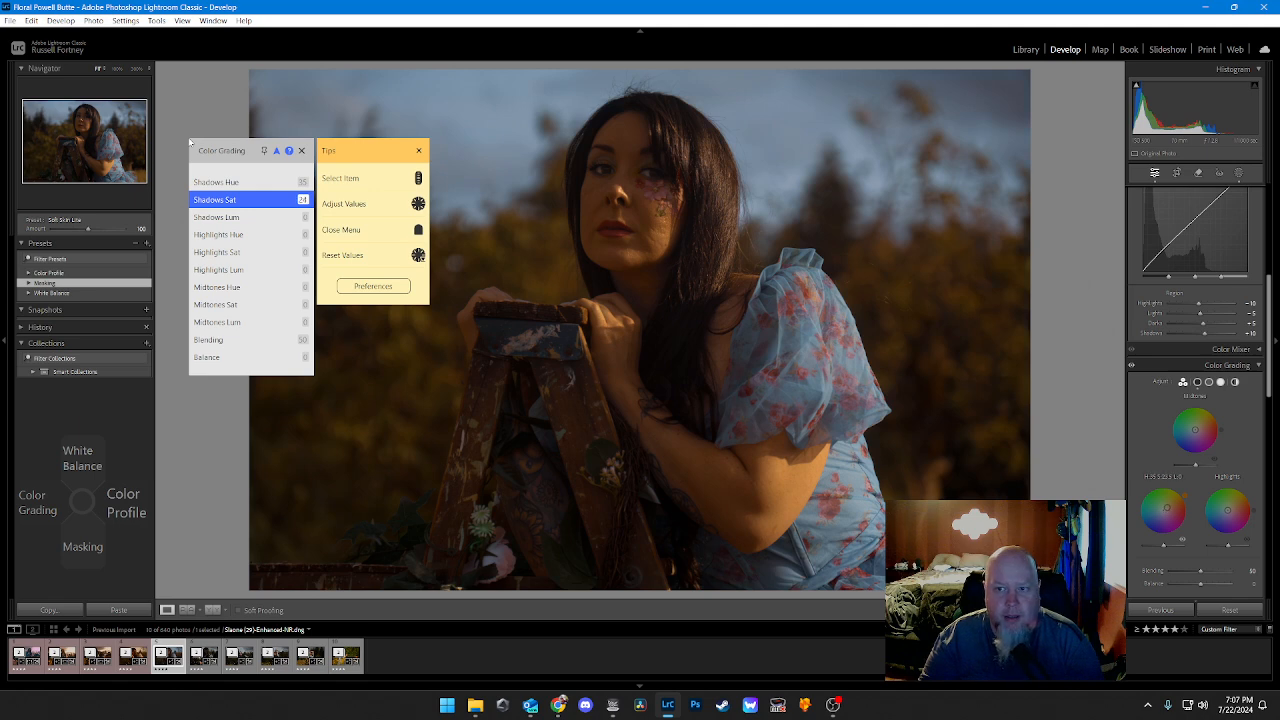
# Step: Set the Color Grading Highlights Hue to about 34 and Highlights Saturation to about 26
pyautogui.press('Down')
pyautogui.press('Down')
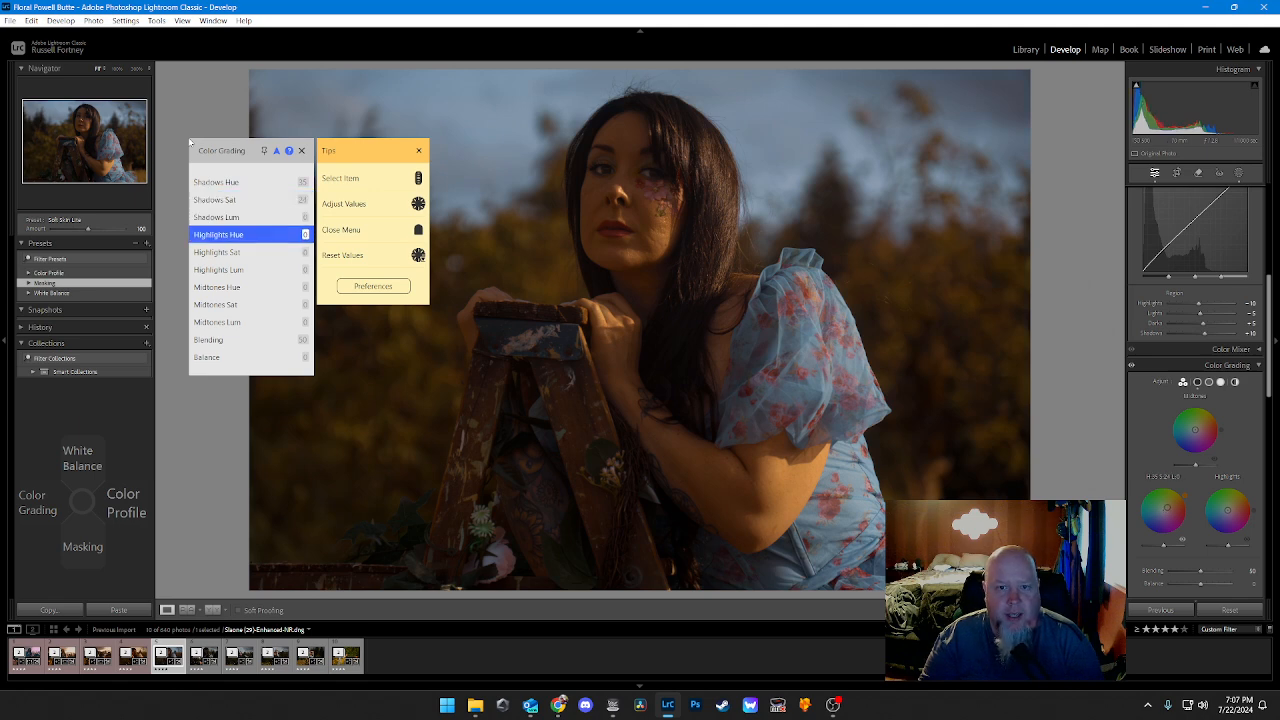
pyautogui.press('Right')
pyautogui.press('Right')
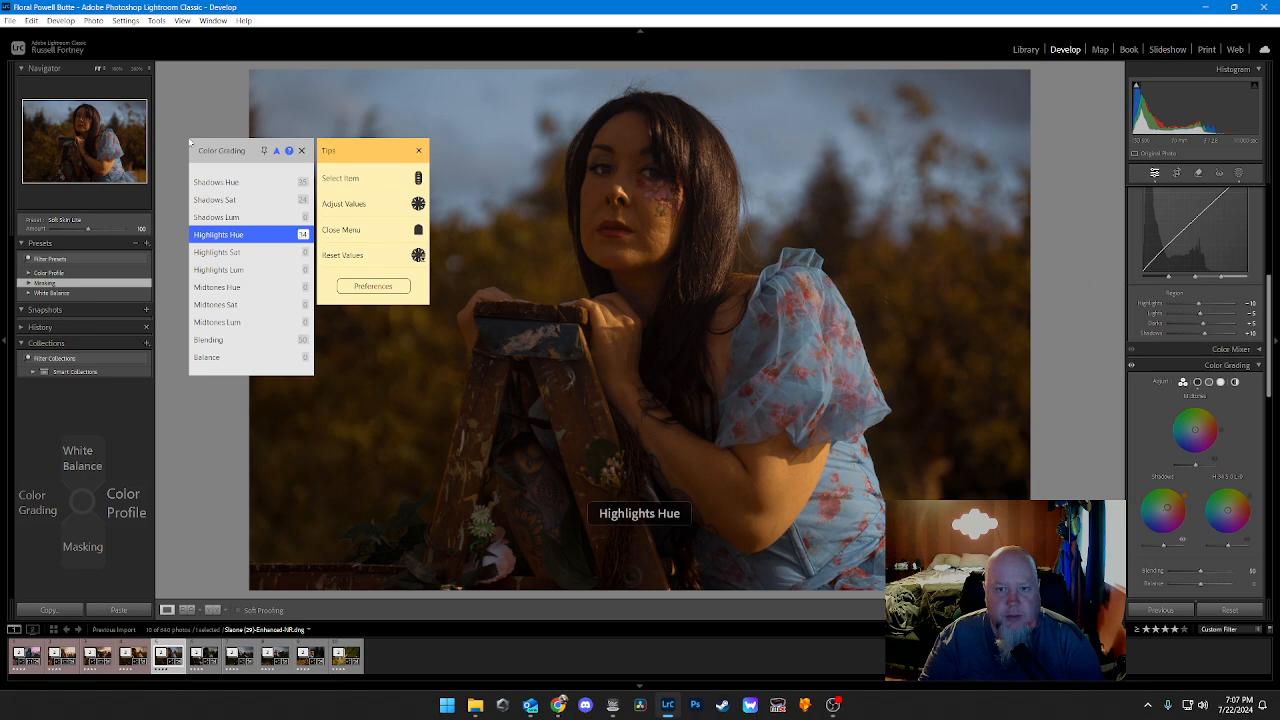
pyautogui.press('Down')
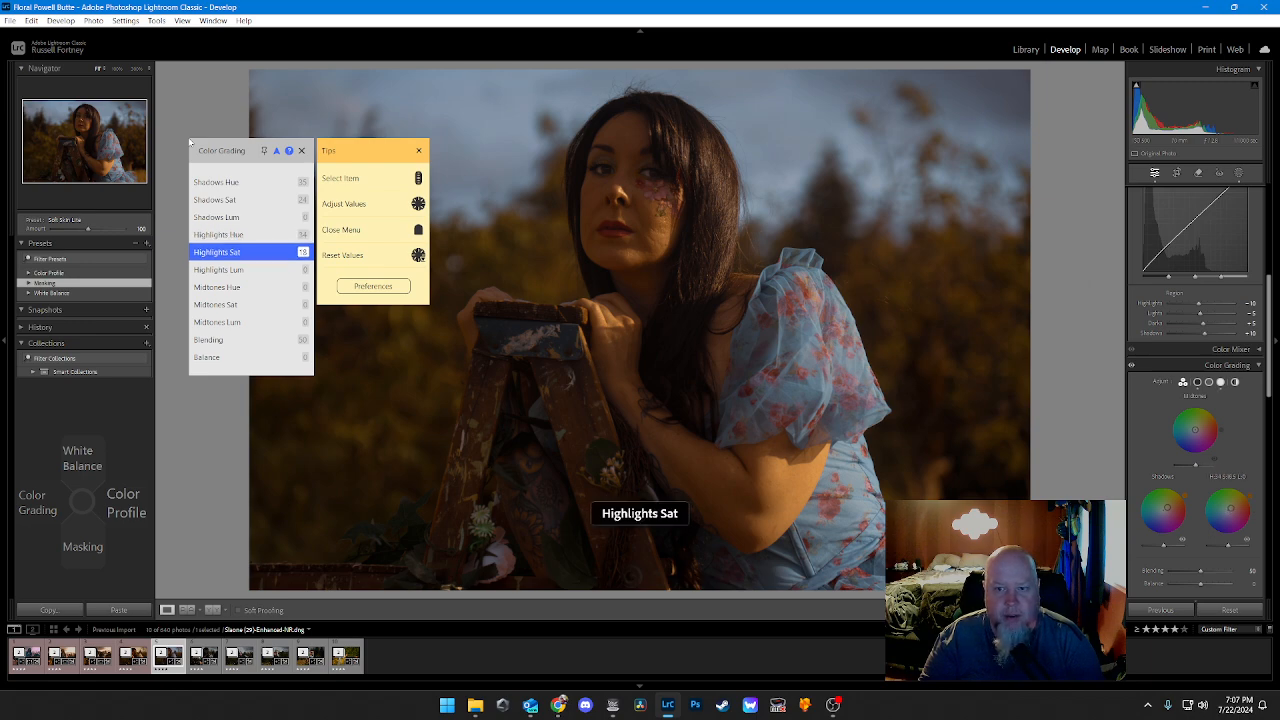
# Step: Give the Color Grading Midtones a warm orange Hue, raise Midtones Saturation to about 36, and close the Color Grading list
pyautogui.press('Down')
pyautogui.press('Down')
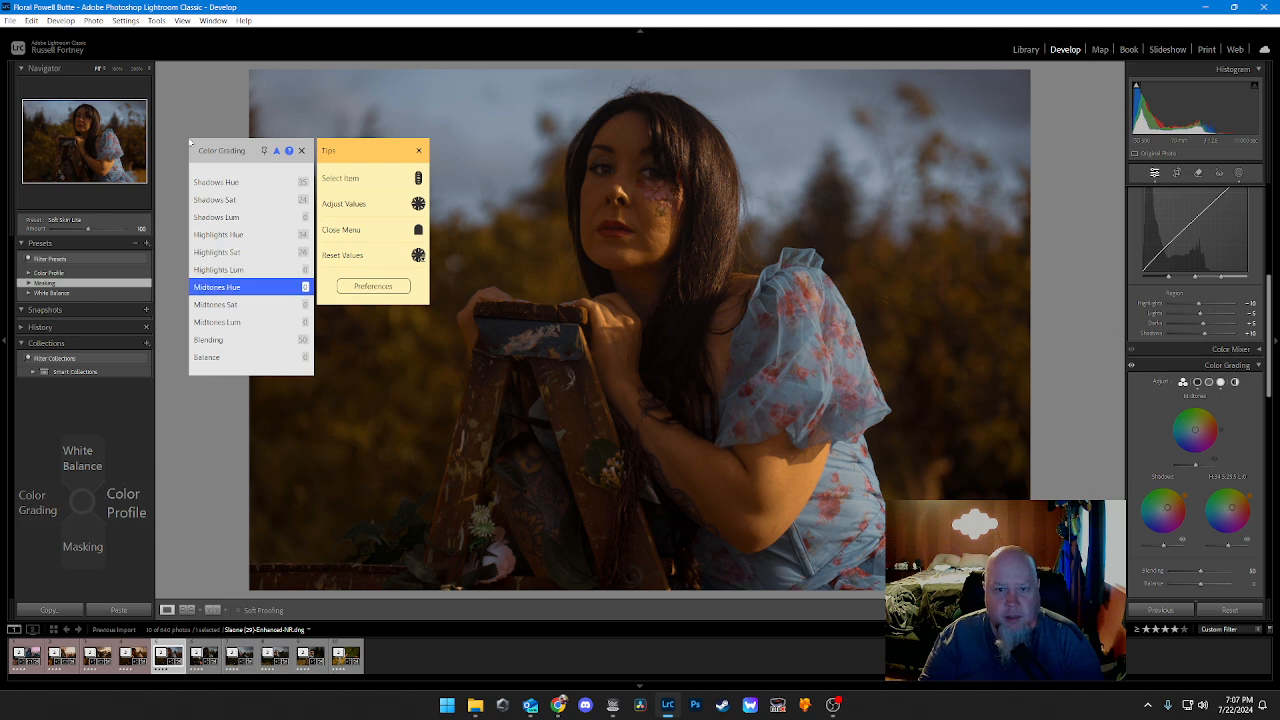
pyautogui.press('Down')
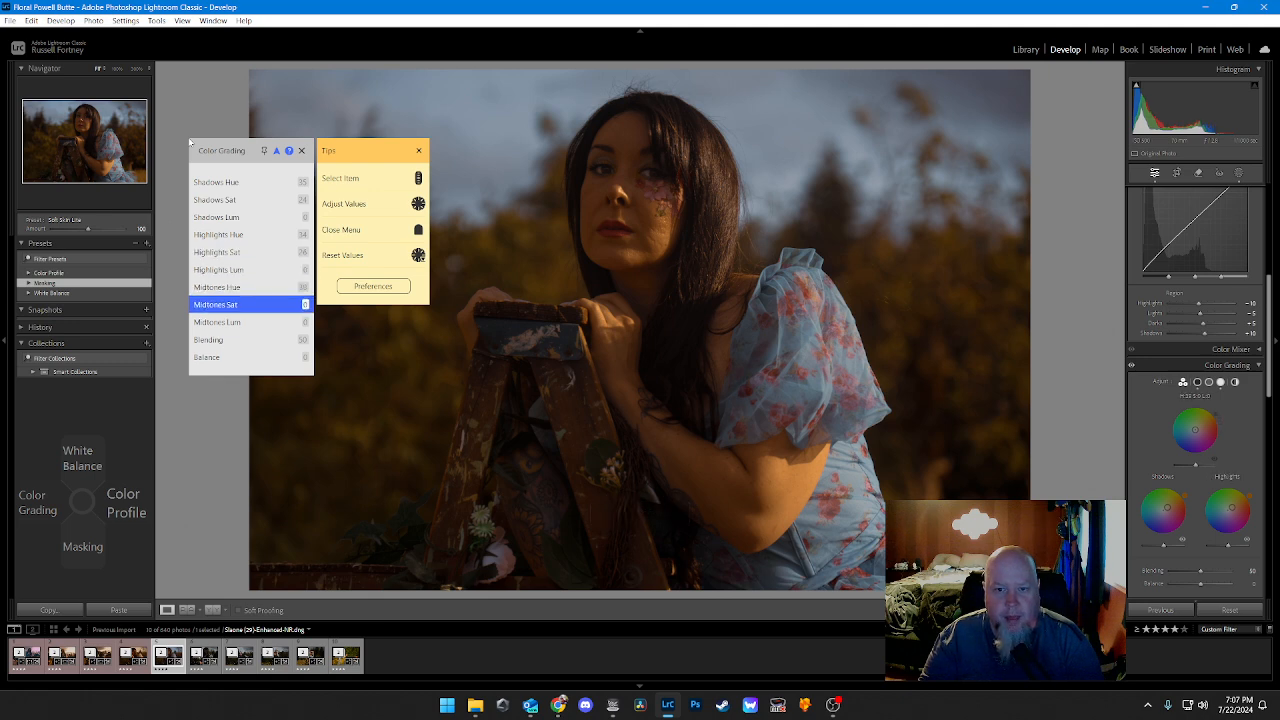
pyautogui.press('Right')
pyautogui.press('Right')
pyautogui.press('Right')
pyautogui.press('Right')
pyautogui.press('Right')
pyautogui.press('Right')
pyautogui.press('Right')
pyautogui.press('Right')
pyautogui.press('Right')
pyautogui.press('Right')
pyautogui.press('Right')
pyautogui.press('Right')
pyautogui.press('Right')
pyautogui.press('Right')
pyautogui.press('Right')
pyautogui.press('Right')
pyautogui.press('Right')
pyautogui.press('Right')
pyautogui.press('Right')
pyautogui.press('Right')
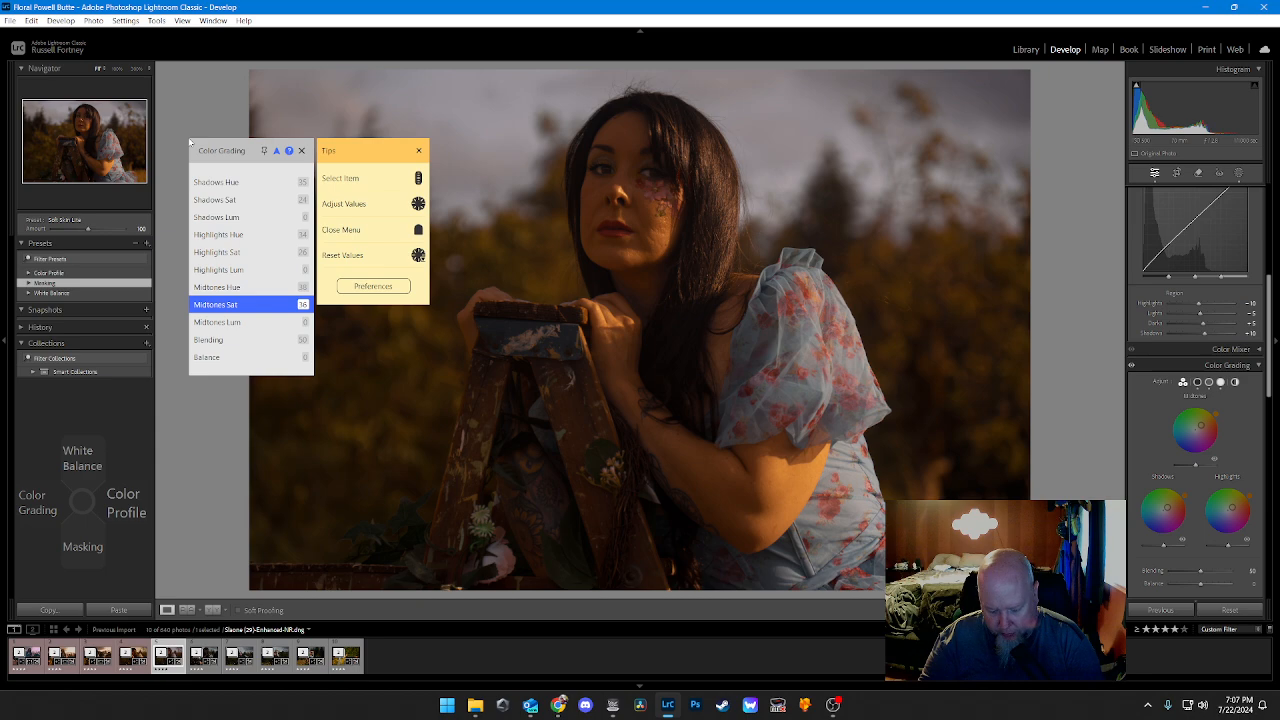
pyautogui.press('Escape')
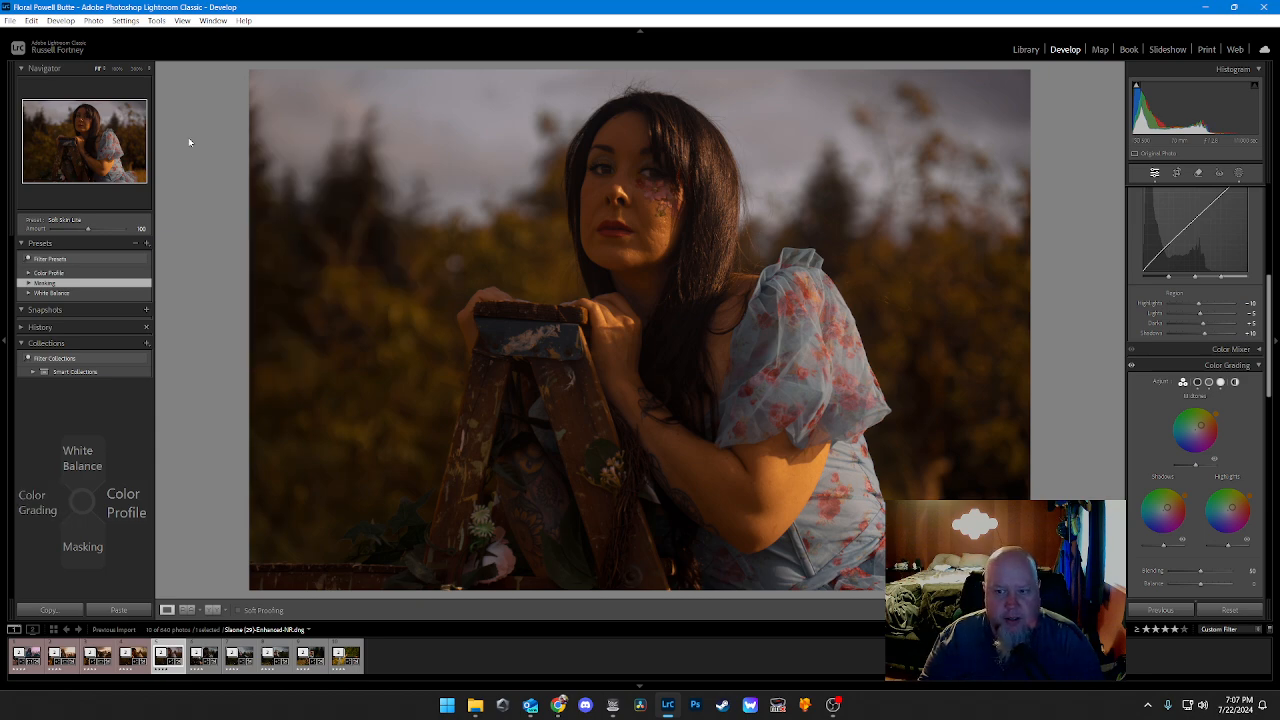
# Step: Give the completed portrait a red color label and advance to the next unedited photo
pyautogui.press('6')
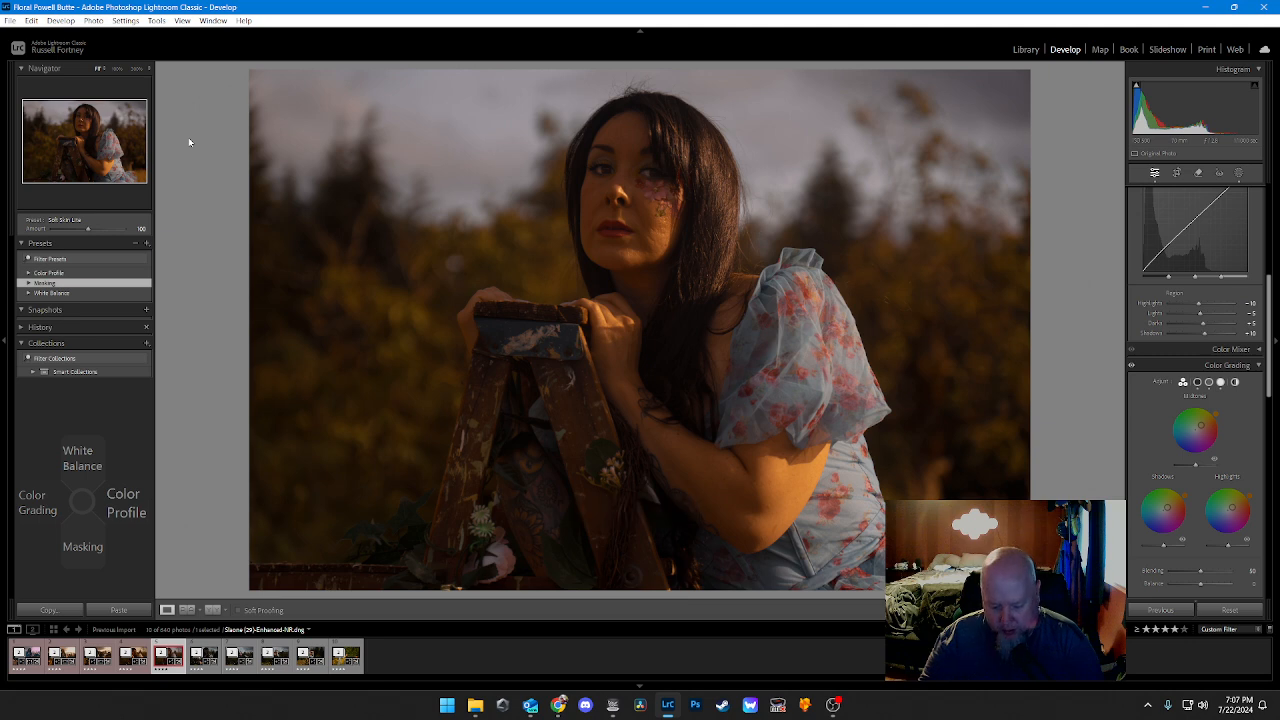
pyautogui.press('Right')
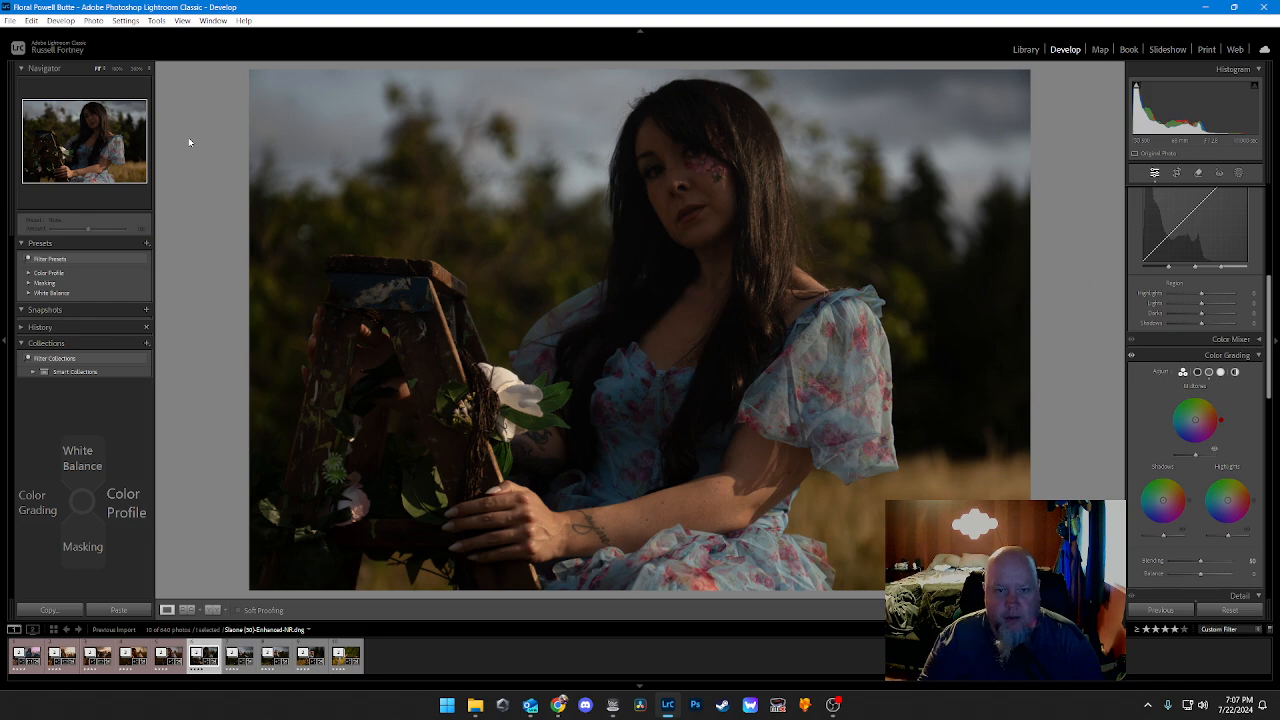
# Step: Try the Fluorescent and Shade white balance presets on the portrait
pyautogui.press('Up')
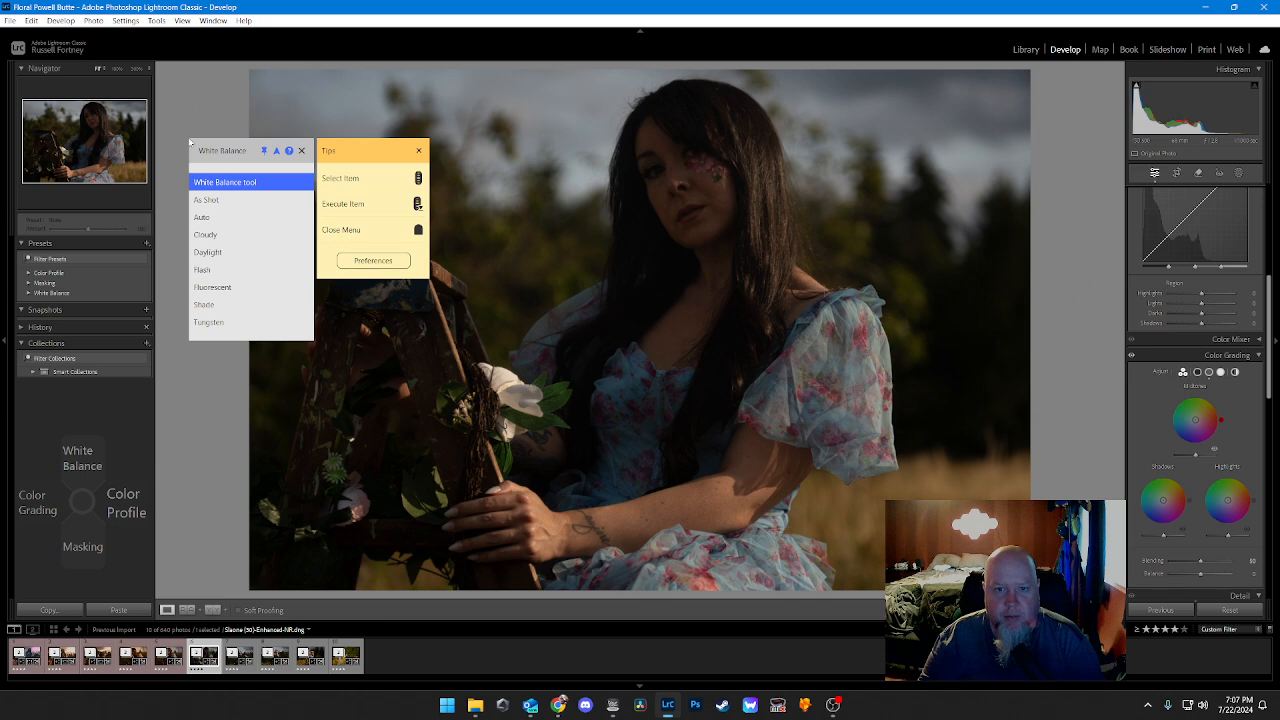
pyautogui.press('Down')
pyautogui.press('Down')
pyautogui.press('Down')
pyautogui.press('Down')
pyautogui.press('Down')
pyautogui.press('Down')
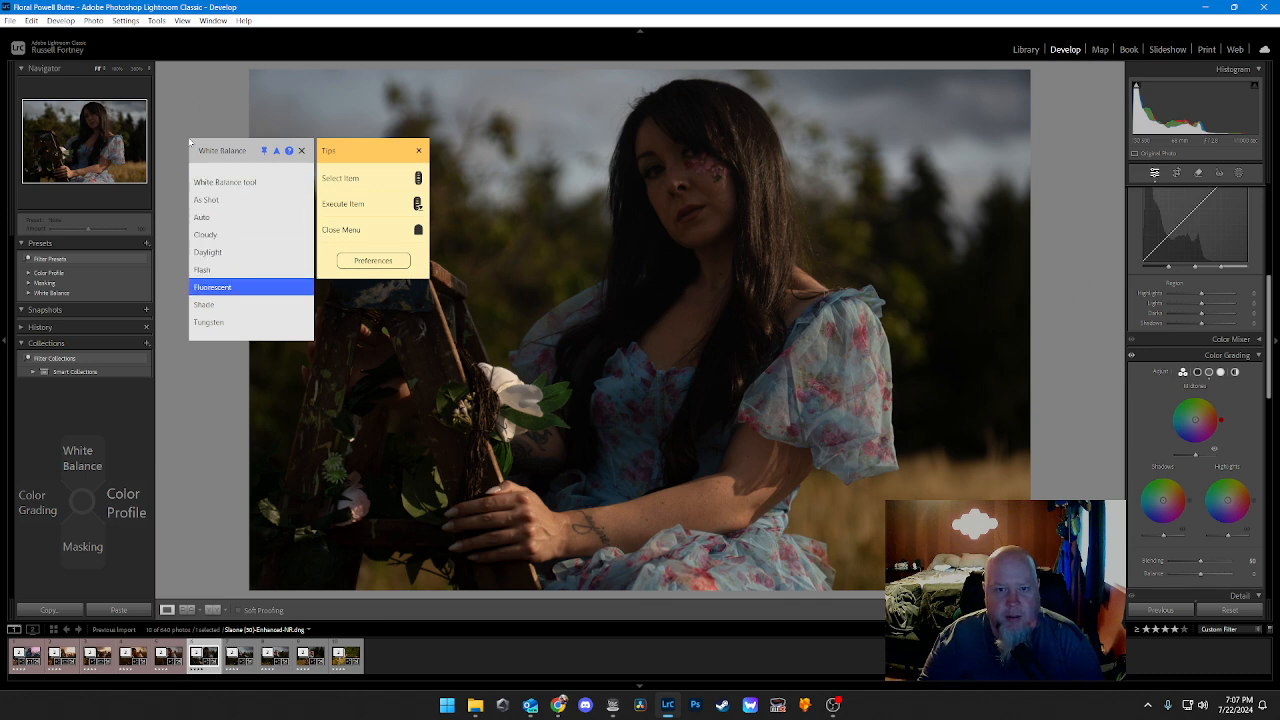
pyautogui.press('Down')
pyautogui.press('Down')
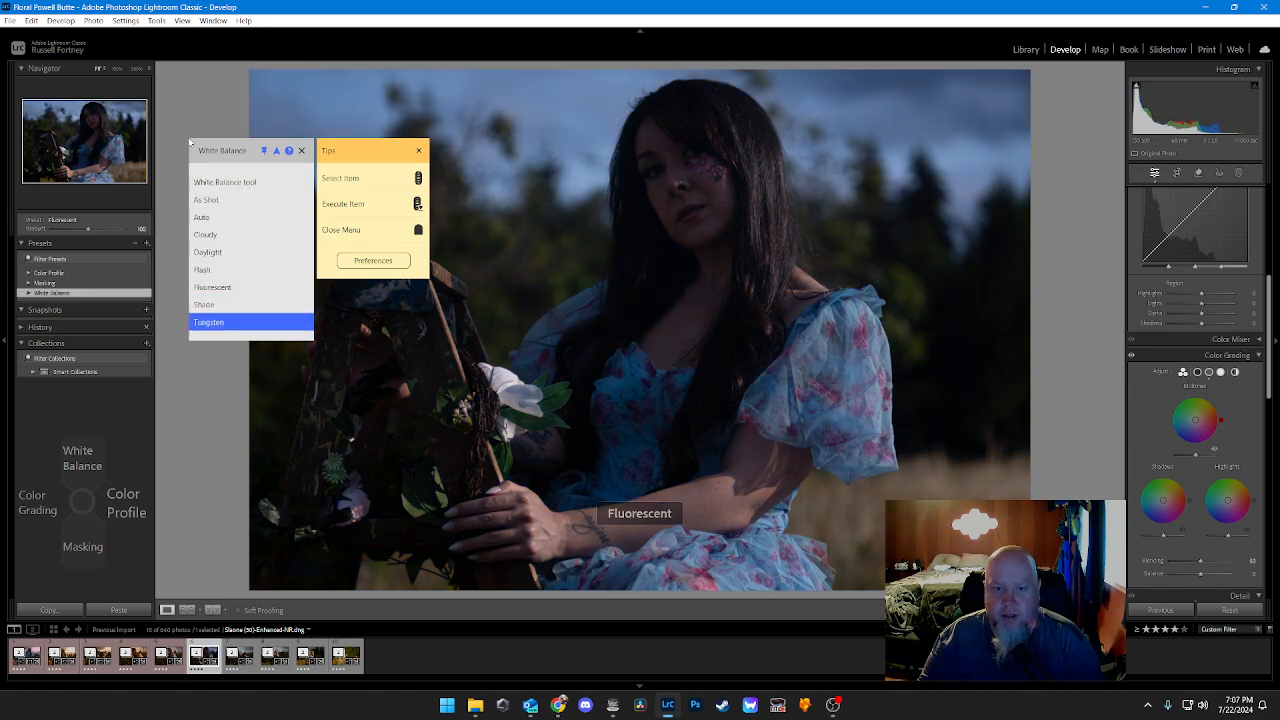
pyautogui.press('Up')
pyautogui.press('Up')
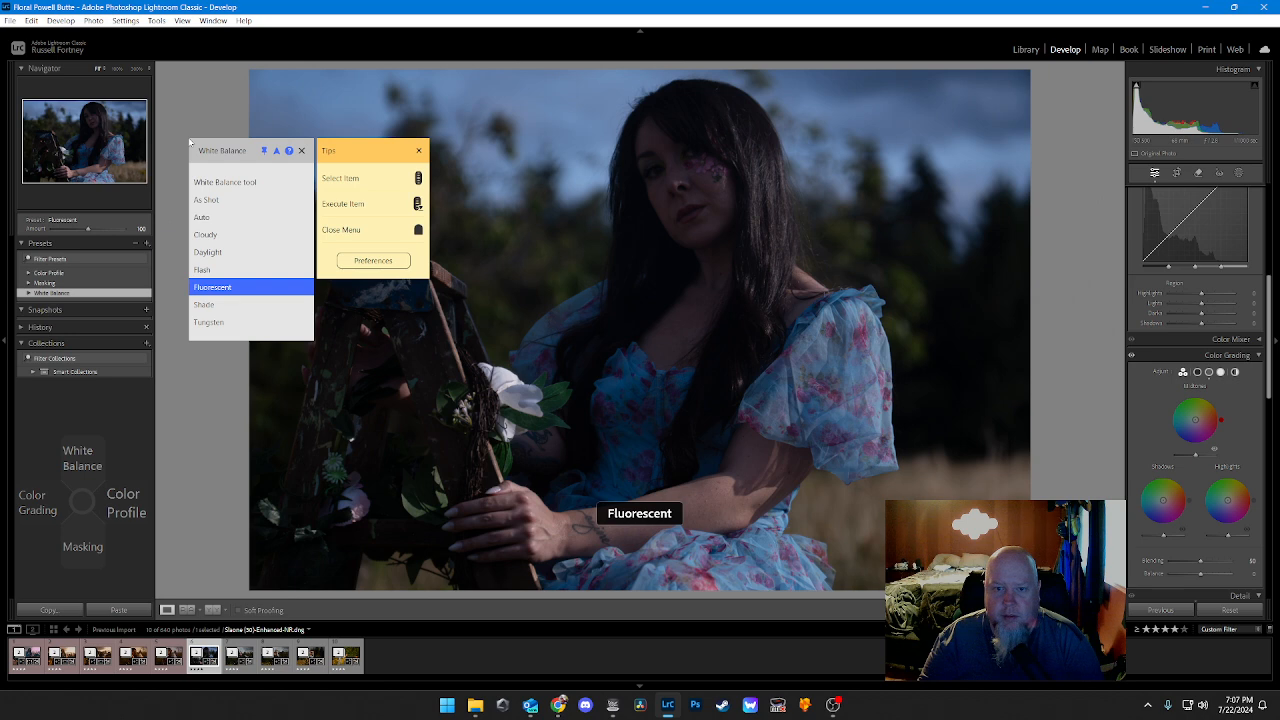
pyautogui.press('Down')
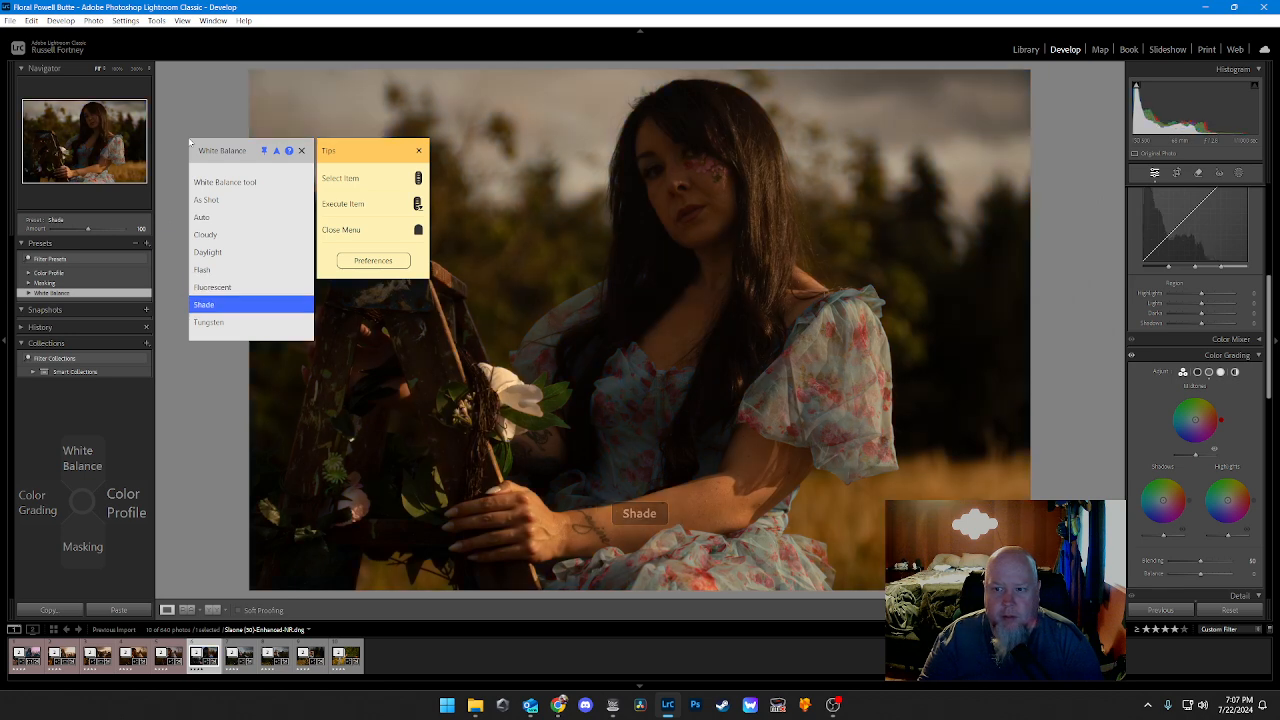
# Step: Try the Flash, Daylight and Auto white balance presets on the portrait
pyautogui.press('Up')
pyautogui.press('Up')
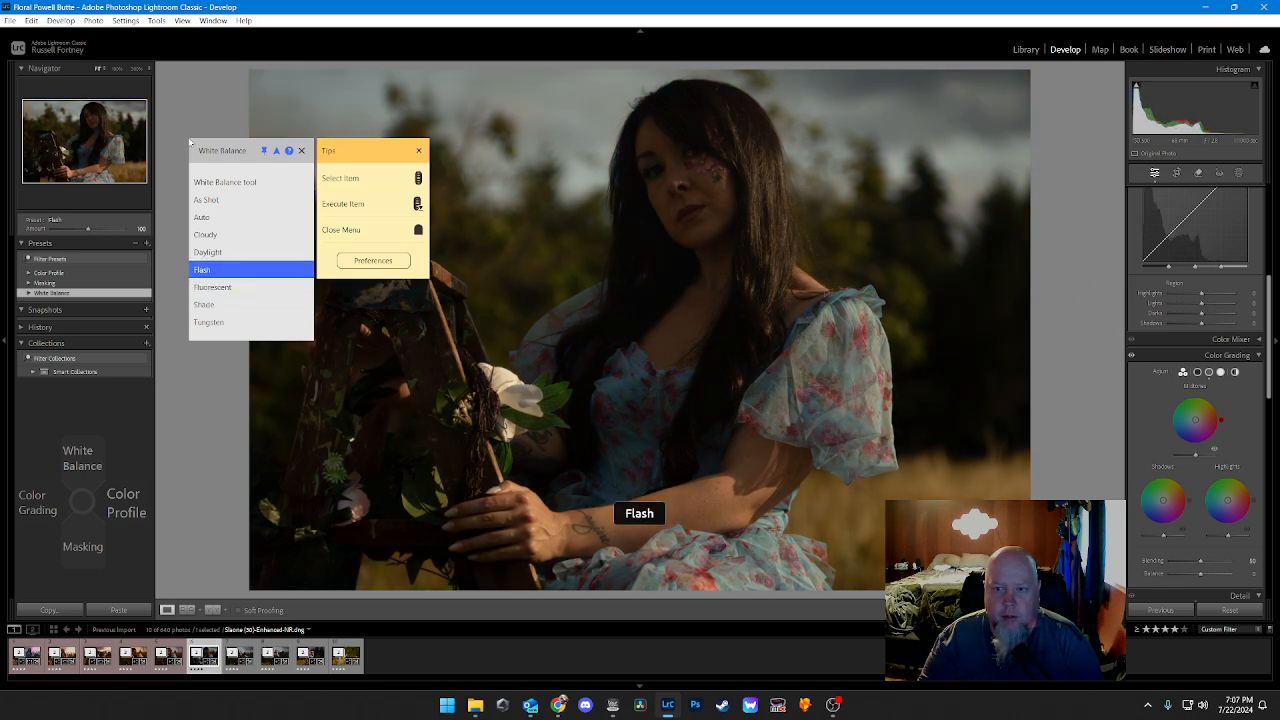
pyautogui.press('Up')
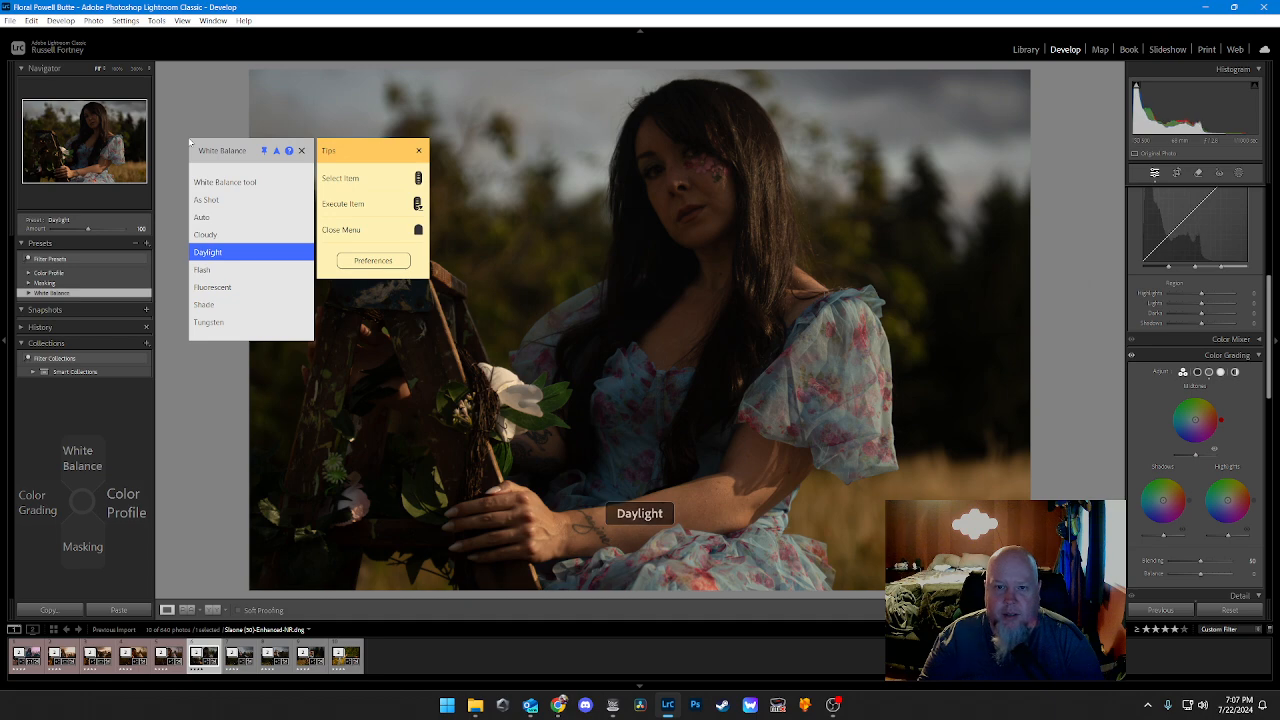
pyautogui.press('Down')
pyautogui.press('Down')
pyautogui.press('Up')
pyautogui.press('Up')
pyautogui.press('Up')
pyautogui.press('Up')
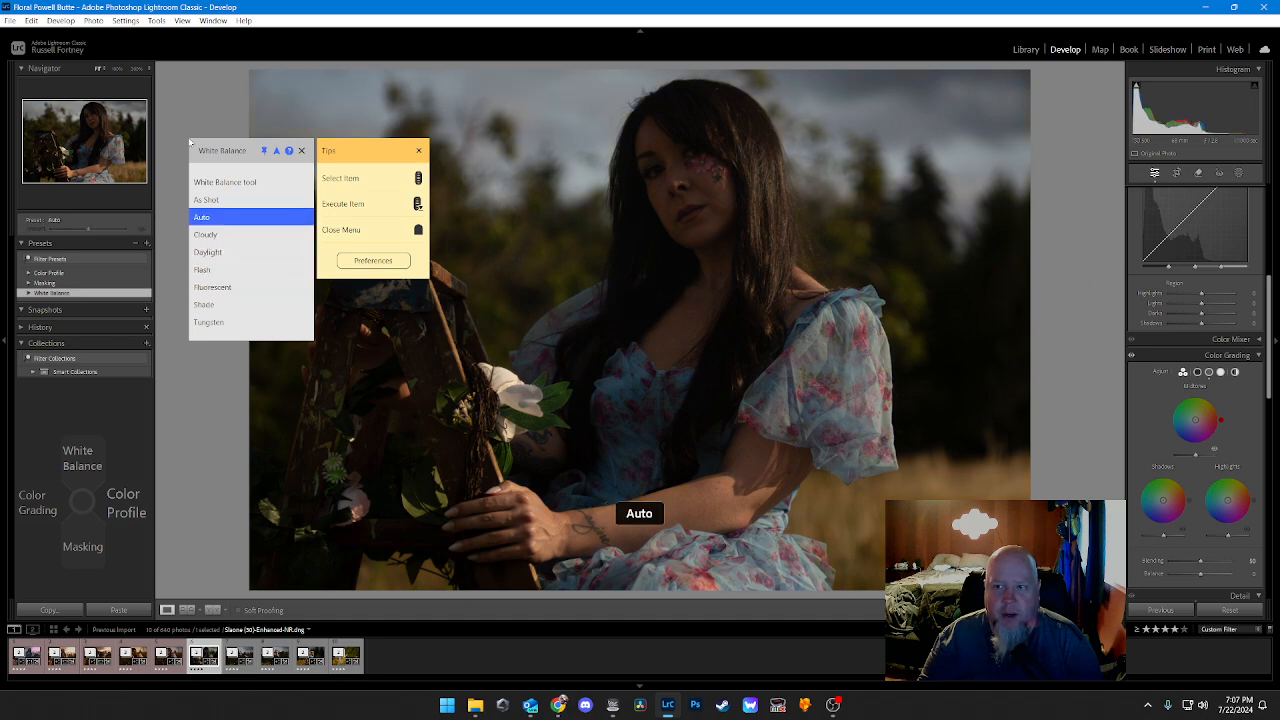
# Step: Try the Fluorescent white balance preset on the portrait once more
pyautogui.press('Up')
pyautogui.press('Up')
pyautogui.press('Down')
pyautogui.press('Down')
pyautogui.press('Down')
pyautogui.press('Down')
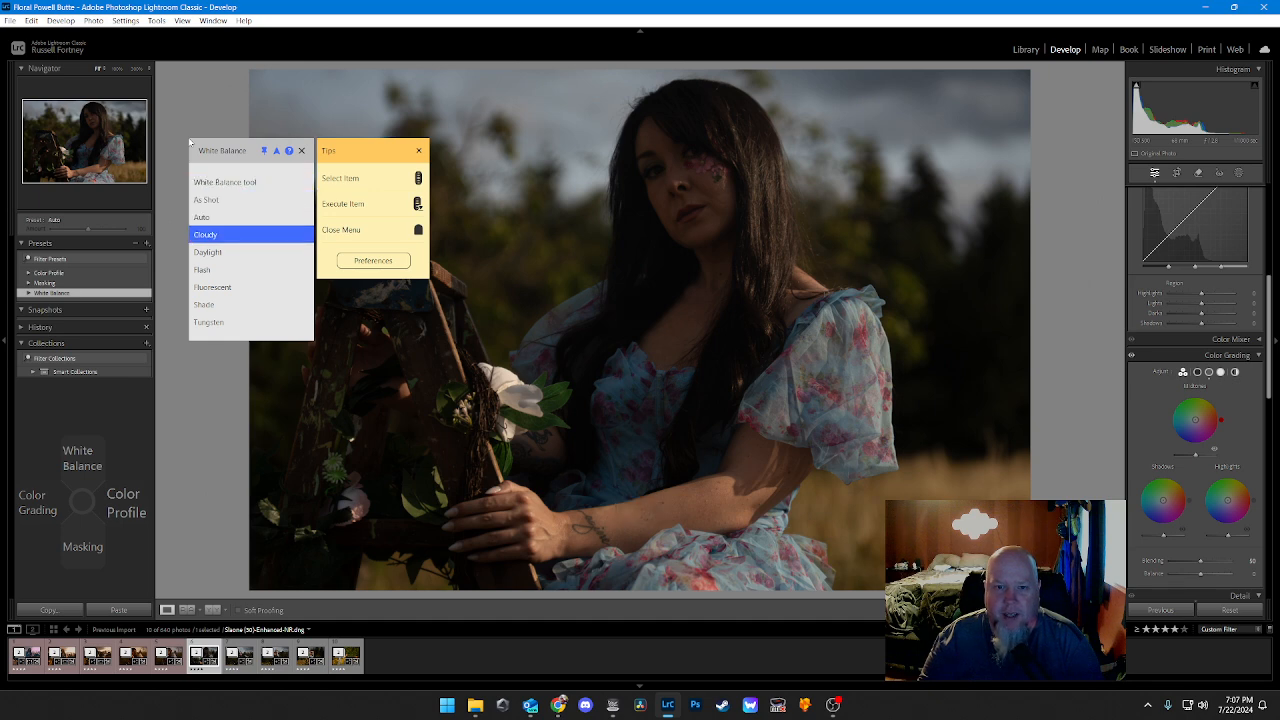
pyautogui.press('Down')
pyautogui.press('Down')
pyautogui.press('Return')
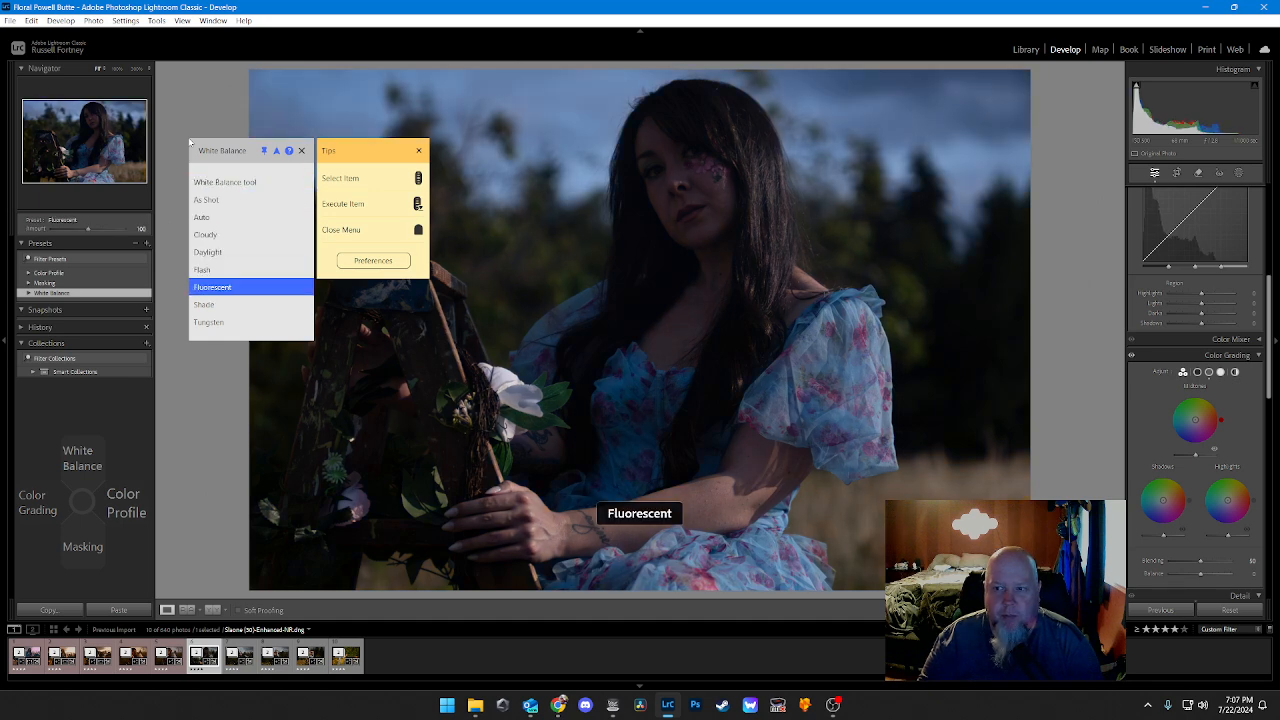
# Step: Apply the Daylight white balance preset to the portrait
pyautogui.press('Up')
pyautogui.press('Up')
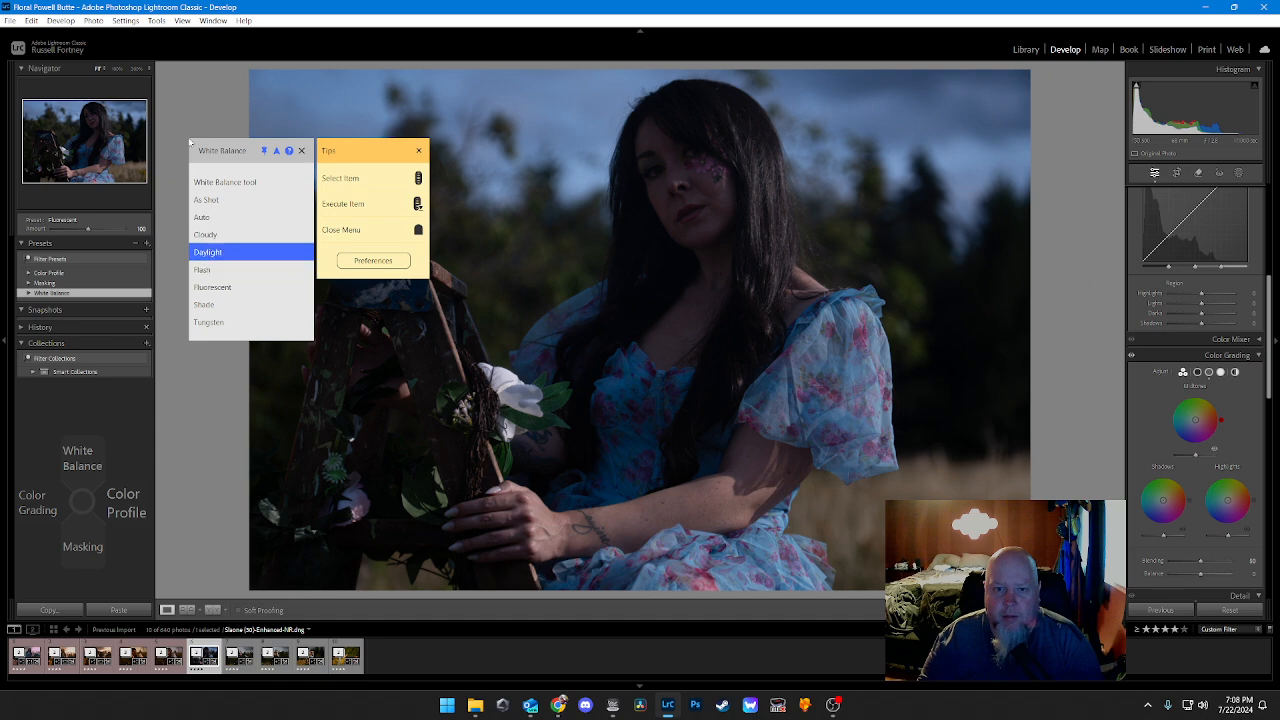
pyautogui.press('Return')
# Step: Apply one of the Artistic color profile presets to the portrait
pyautogui.press('Right')
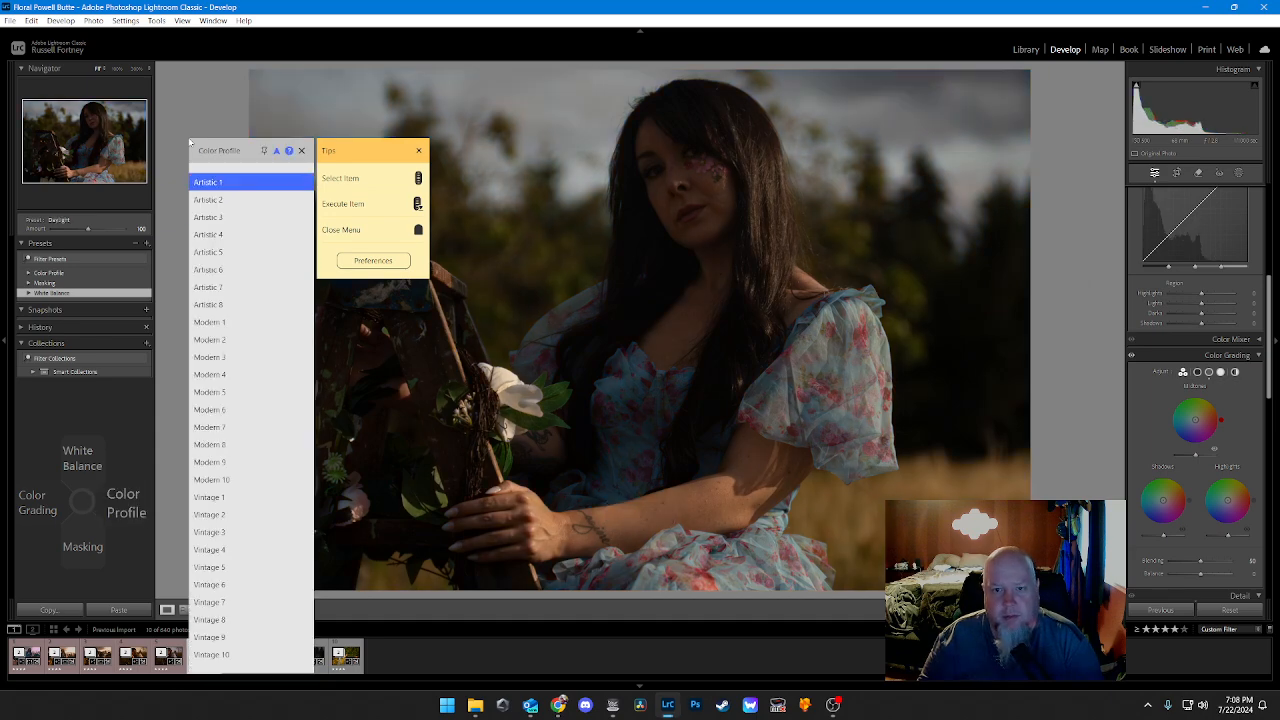
pyautogui.press('Down')
pyautogui.press('Down')
pyautogui.press('Down')
pyautogui.press('Return')
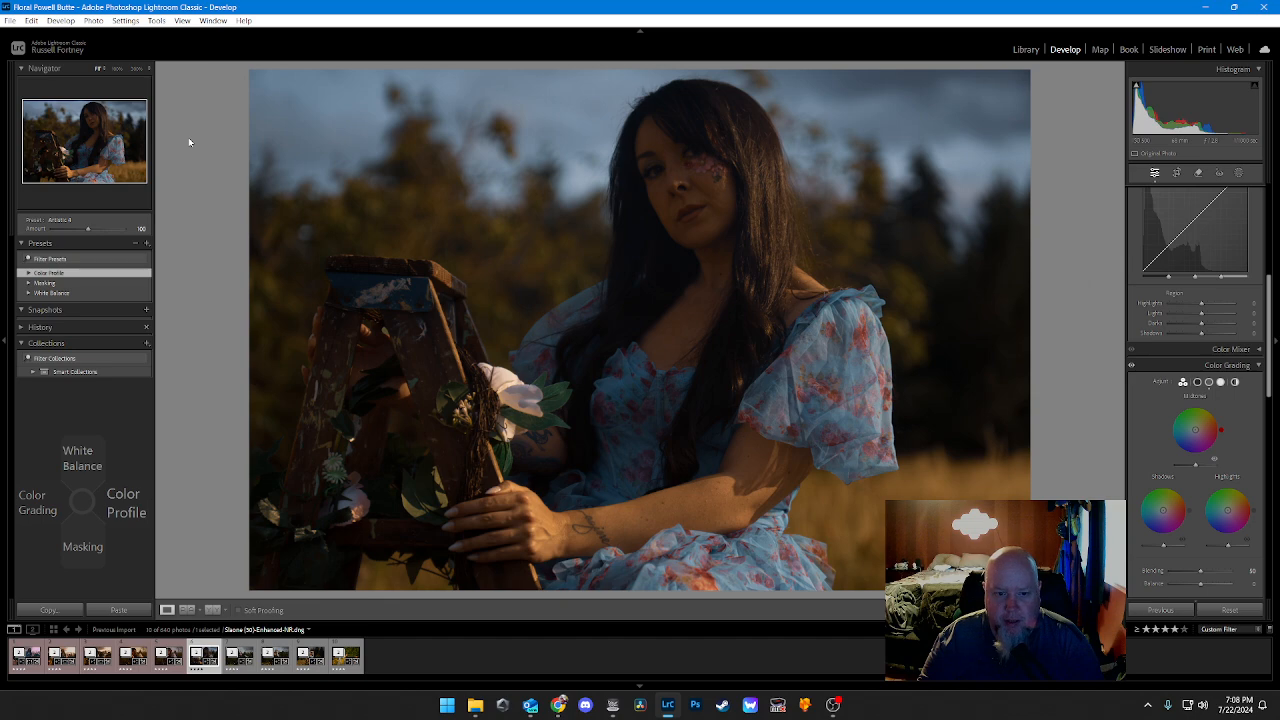
# Step: Apply the Clothes, Eyes and Hair masking presets to the portrait
pyautogui.press('Down')
pyautogui.press('Return')
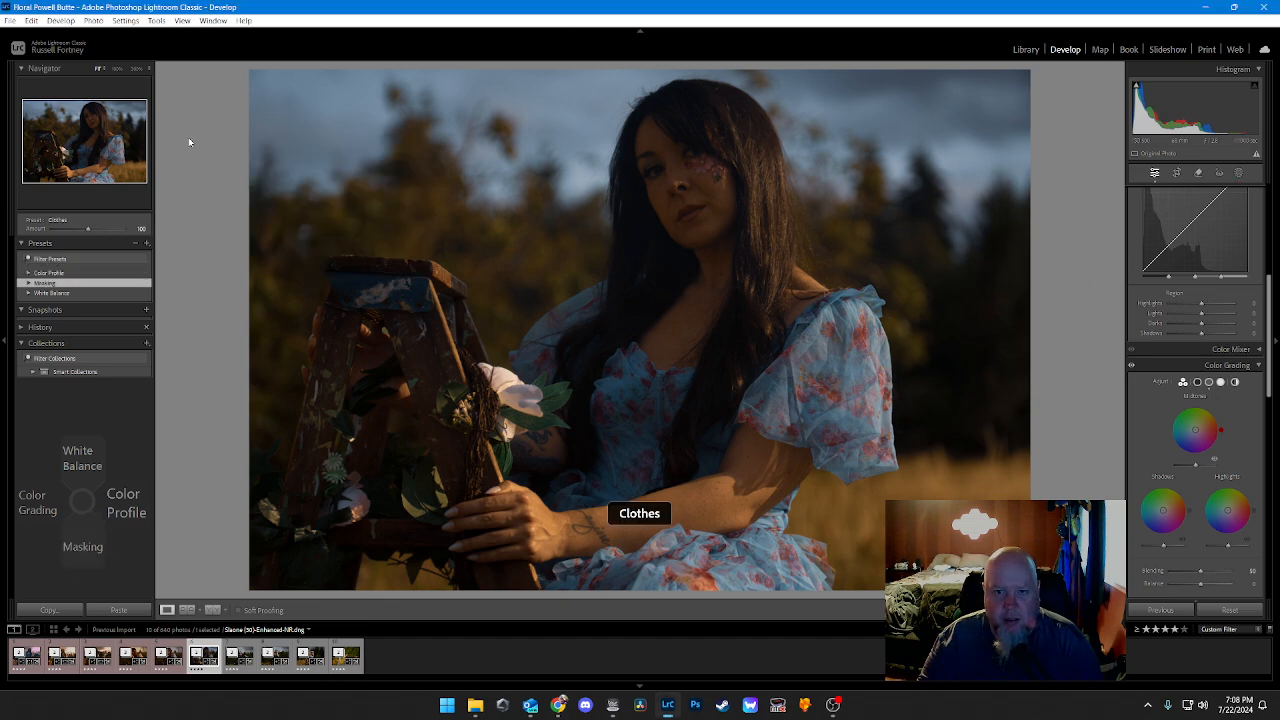
pyautogui.press('Down')
pyautogui.press('Return')
pyautogui.press('Down')
pyautogui.press('Down')
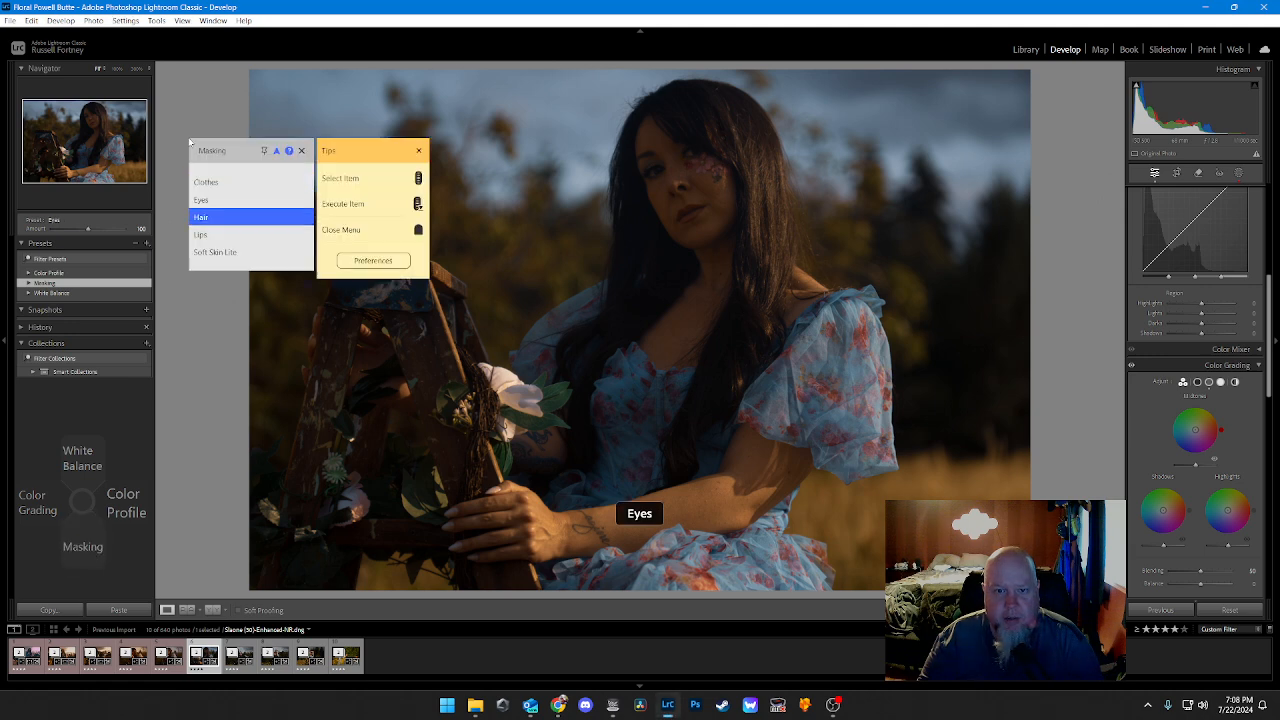
pyautogui.press('Return')
# Step: Apply the Lips and Soft Skin Lite masking presets to the portrait
pyautogui.press('Down')
pyautogui.press('Down')
pyautogui.press('Down')
pyautogui.press('Down')
pyautogui.press('Return')
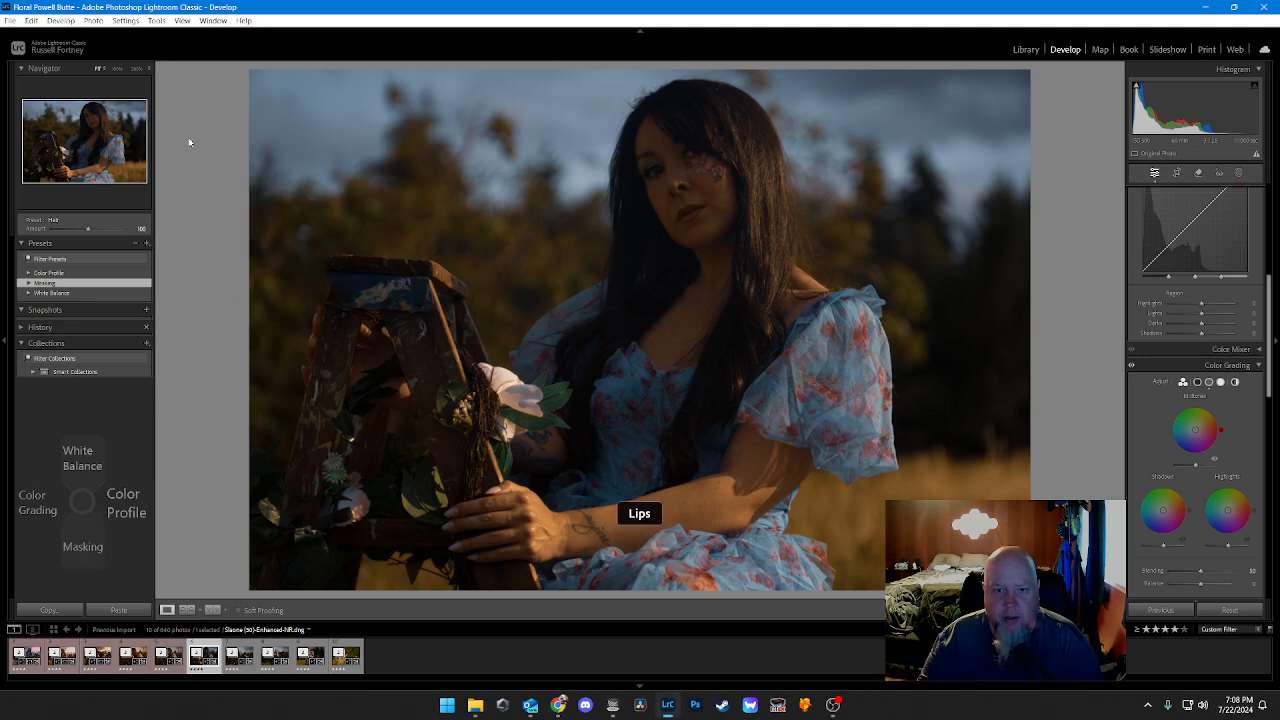
pyautogui.press('Down')
pyautogui.press('Down')
pyautogui.press('Down')
pyautogui.press('Return')
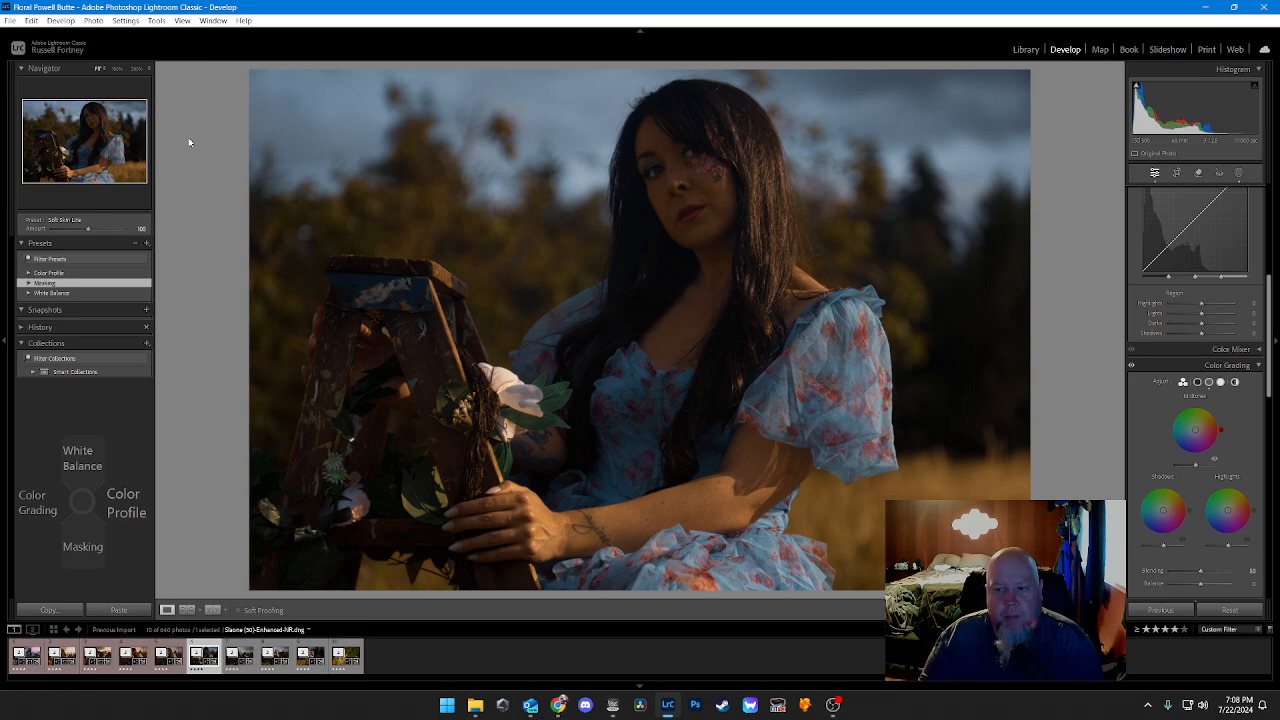
# Step: Set the Tone Curve Shadows to 10
pyautogui.hotkey('ctrl', '2')
pyautogui.press('Down')
pyautogui.press('Down')
pyautogui.press('Down')
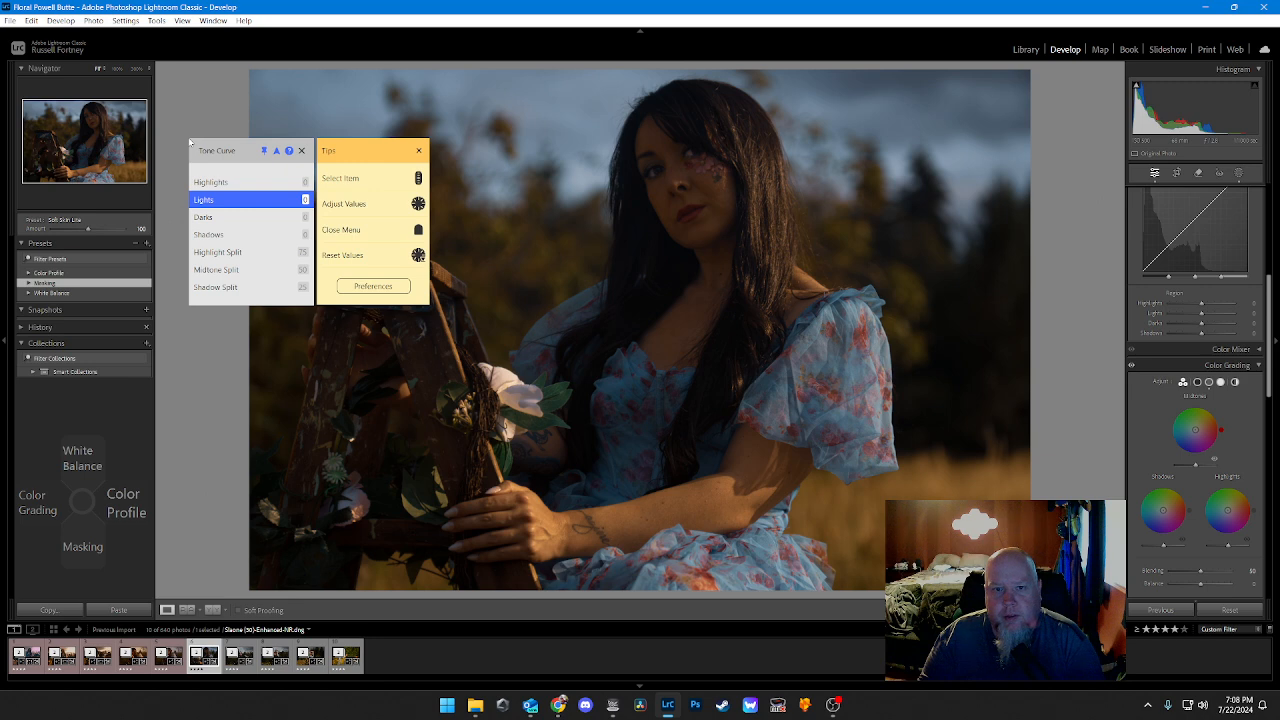
pyautogui.press('Left')
pyautogui.press('Left')
pyautogui.press('Left')
pyautogui.press('Left')
pyautogui.press('Left')
pyautogui.press('Left')
pyautogui.press('Left')
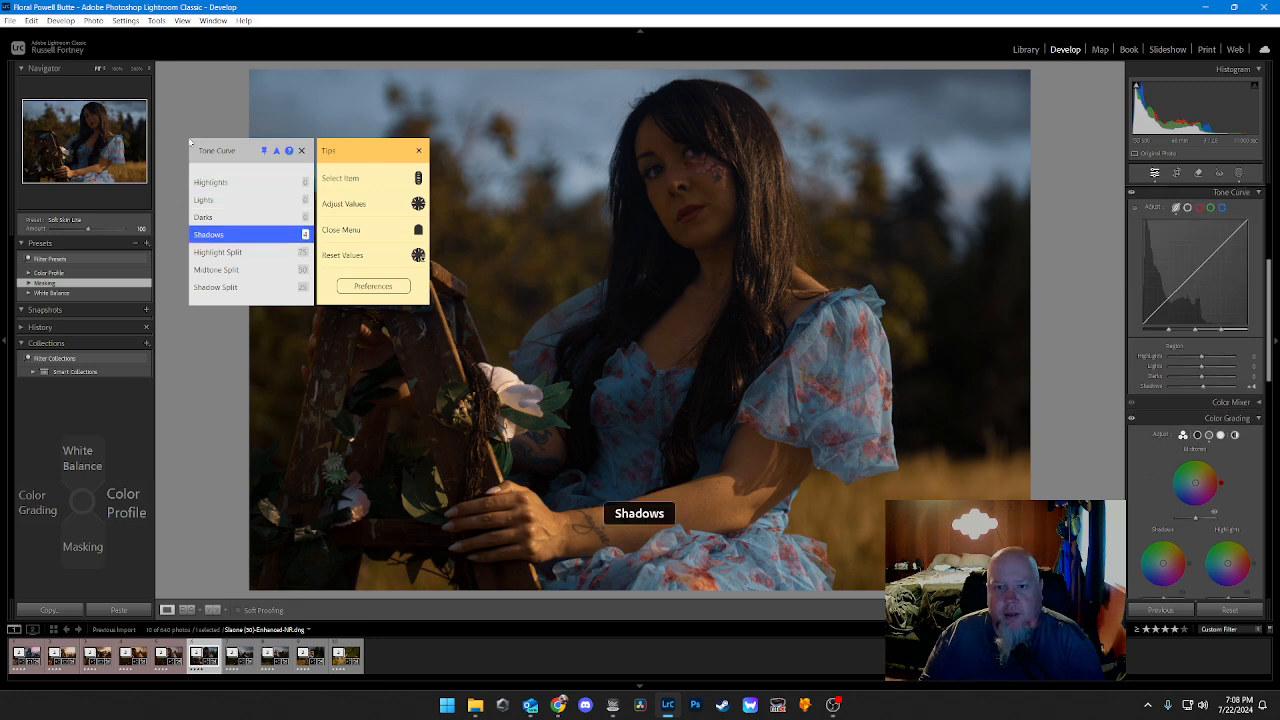
pyautogui.press('Left')
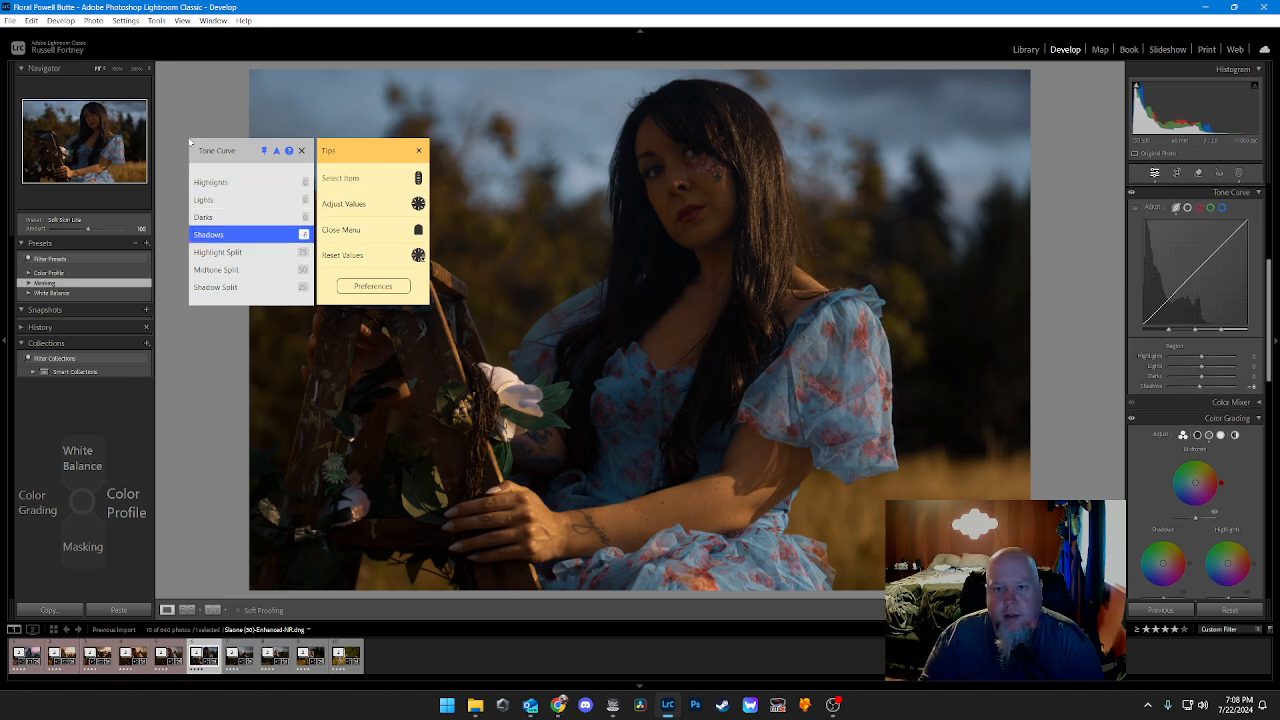
pyautogui.press('Right')
pyautogui.press('Right')
pyautogui.press('Right')
pyautogui.press('Right')
pyautogui.press('Right')
pyautogui.press('Right')
pyautogui.press('Right')
pyautogui.press('Right')
pyautogui.press('Right')
pyautogui.press('Right')
pyautogui.press('Right')
pyautogui.press('Right')
pyautogui.press('Right')
pyautogui.press('Right')
pyautogui.press('Right')
pyautogui.press('Right')
pyautogui.press('Right')
pyautogui.press('Right')
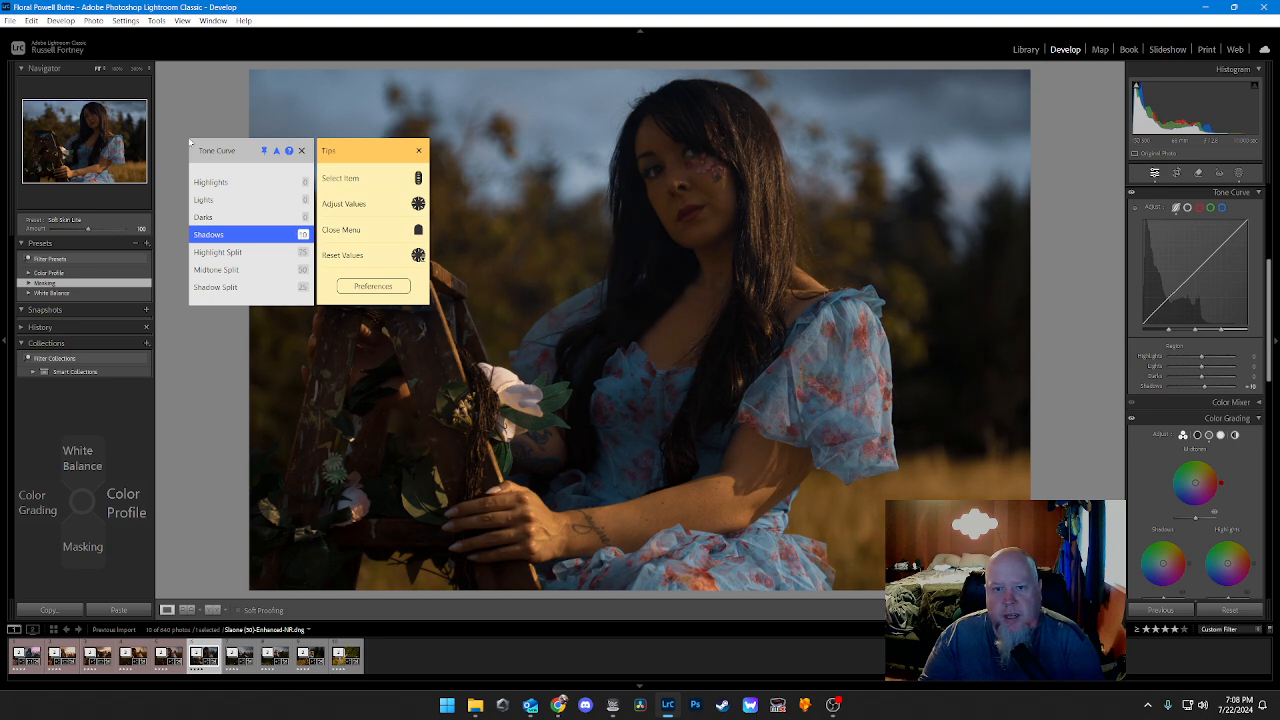
# Step: Raise the Tone Curve Darks to 10
pyautogui.press('Up')
pyautogui.press('Right')
pyautogui.press('Right')
pyautogui.press('Right')
pyautogui.press('Right')
pyautogui.press('Right')
pyautogui.press('Right')
pyautogui.press('Right')
pyautogui.press('Right')
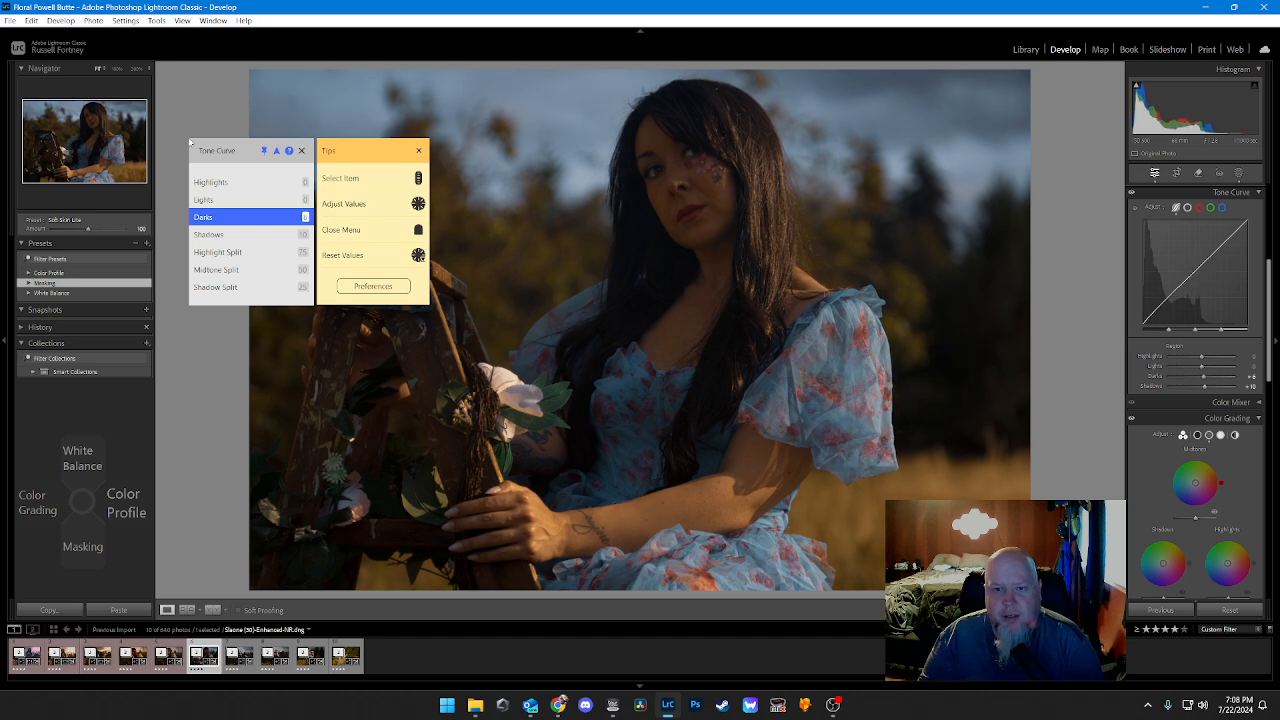
pyautogui.press('Right')
pyautogui.press('Right')
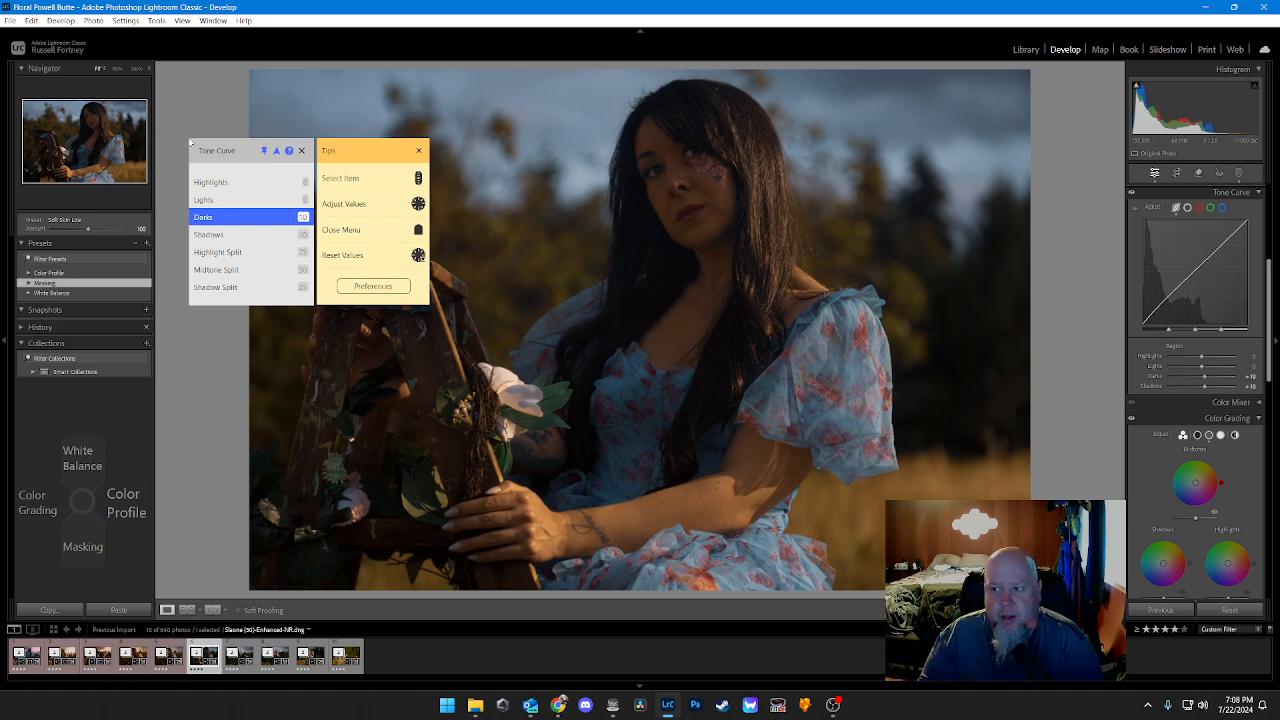
# Step: Lower the Tone Curve Lights to -10
pyautogui.press('Up')
pyautogui.press('Left')
pyautogui.press('Left')
pyautogui.press('Left')
pyautogui.press('Left')
pyautogui.press('Left')
pyautogui.press('Left')
pyautogui.press('Left')
pyautogui.press('Left')
pyautogui.press('Left')
pyautogui.press('Left')
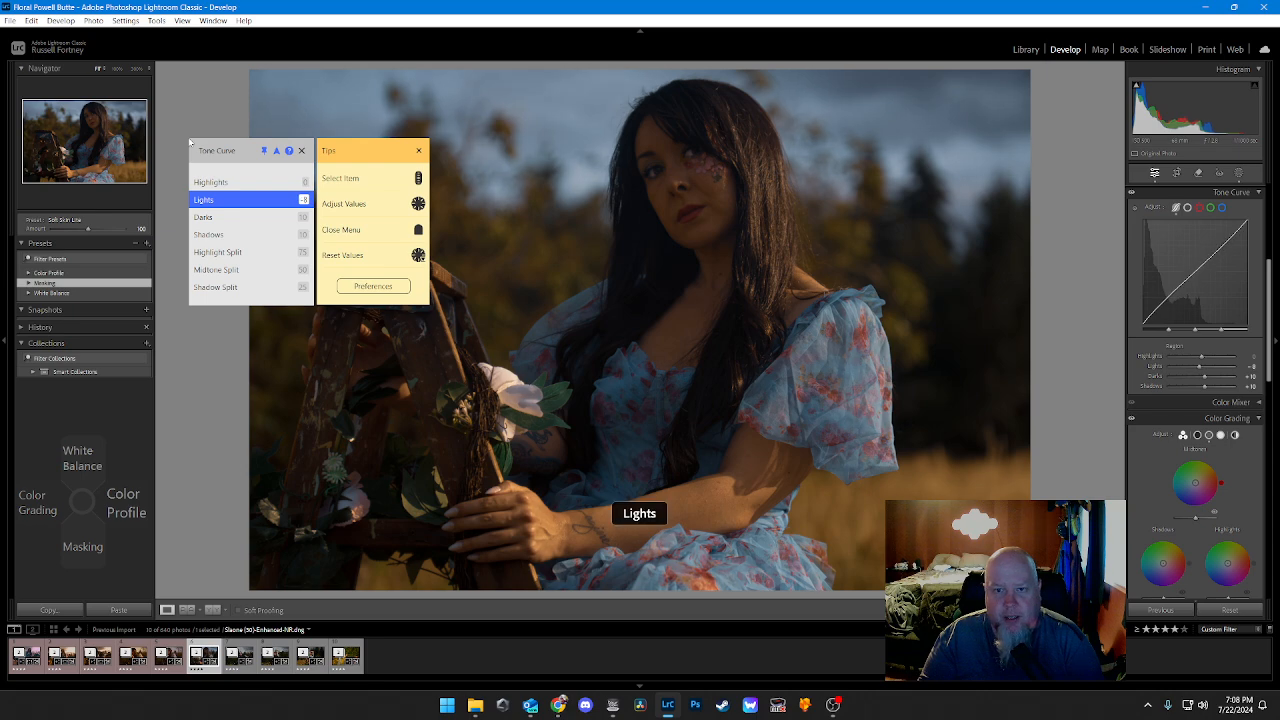
# Step: Lower the Tone Curve Highlights to -20
pyautogui.press('Up')
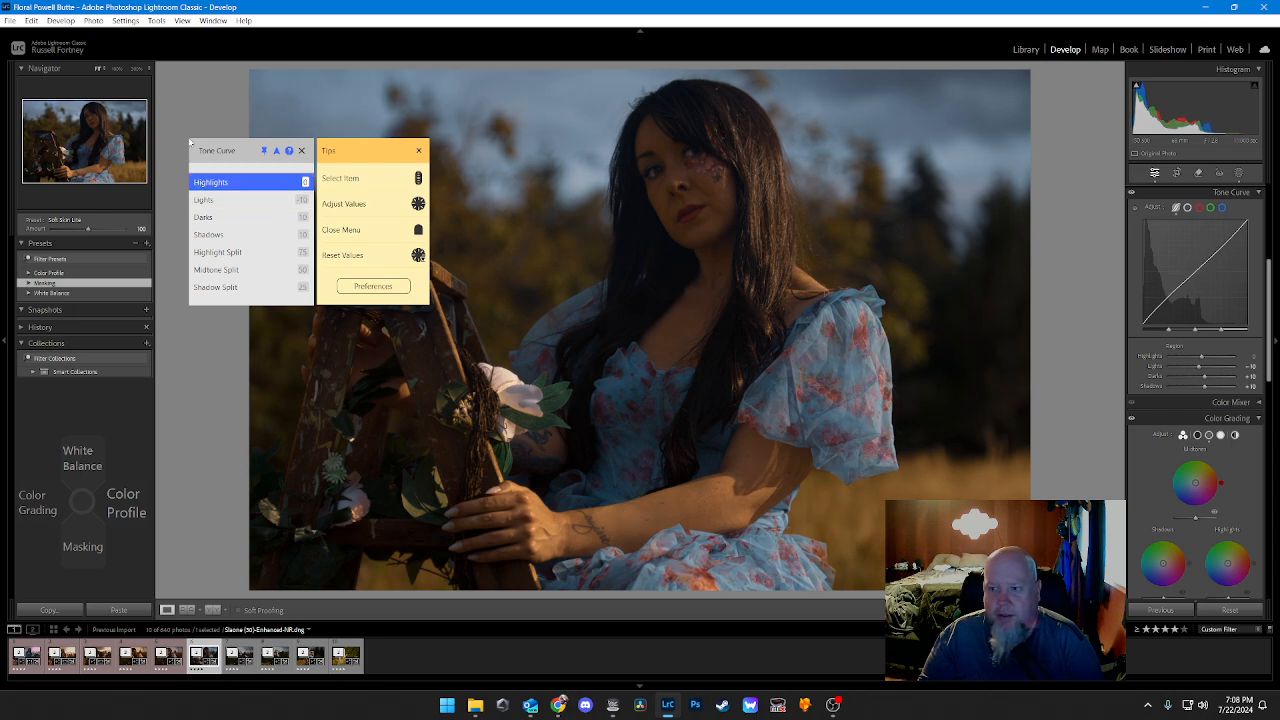
pyautogui.press('Right')
pyautogui.press('Right')
pyautogui.press('Right')
pyautogui.press('Right')
pyautogui.press('Right')
pyautogui.press('Right')
pyautogui.press('Right')
pyautogui.press('Right')
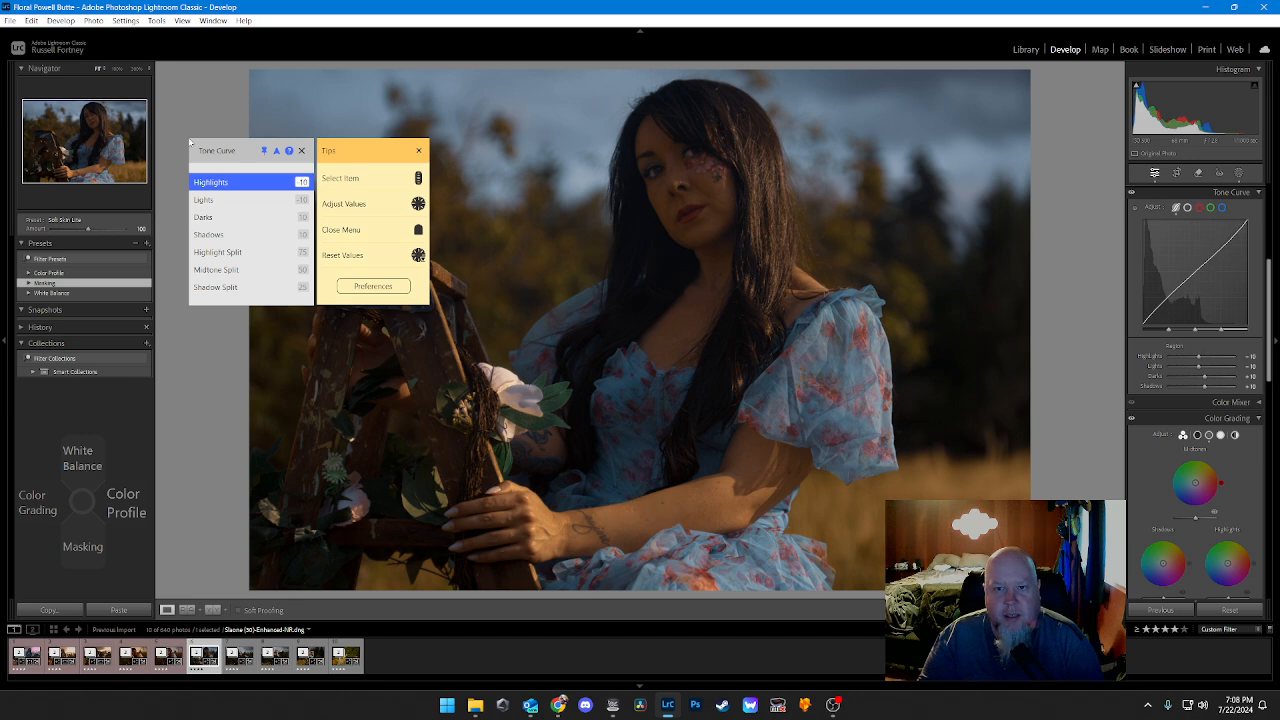
# Step: Raise the Tone Curve Shadows further to 20
pyautogui.press('Right')
pyautogui.press('Right')
pyautogui.press('Right')
pyautogui.press('Right')
pyautogui.press('Right')
pyautogui.press('Right')
pyautogui.press('Right')
pyautogui.press('Down')
pyautogui.press('Down')
pyautogui.press('Down')
pyautogui.press('Right')
pyautogui.press('Right')
pyautogui.press('Right')
pyautogui.press('Right')
pyautogui.press('Right')
pyautogui.press('Right')
pyautogui.press('Right')
pyautogui.press('Right')
pyautogui.press('Right')
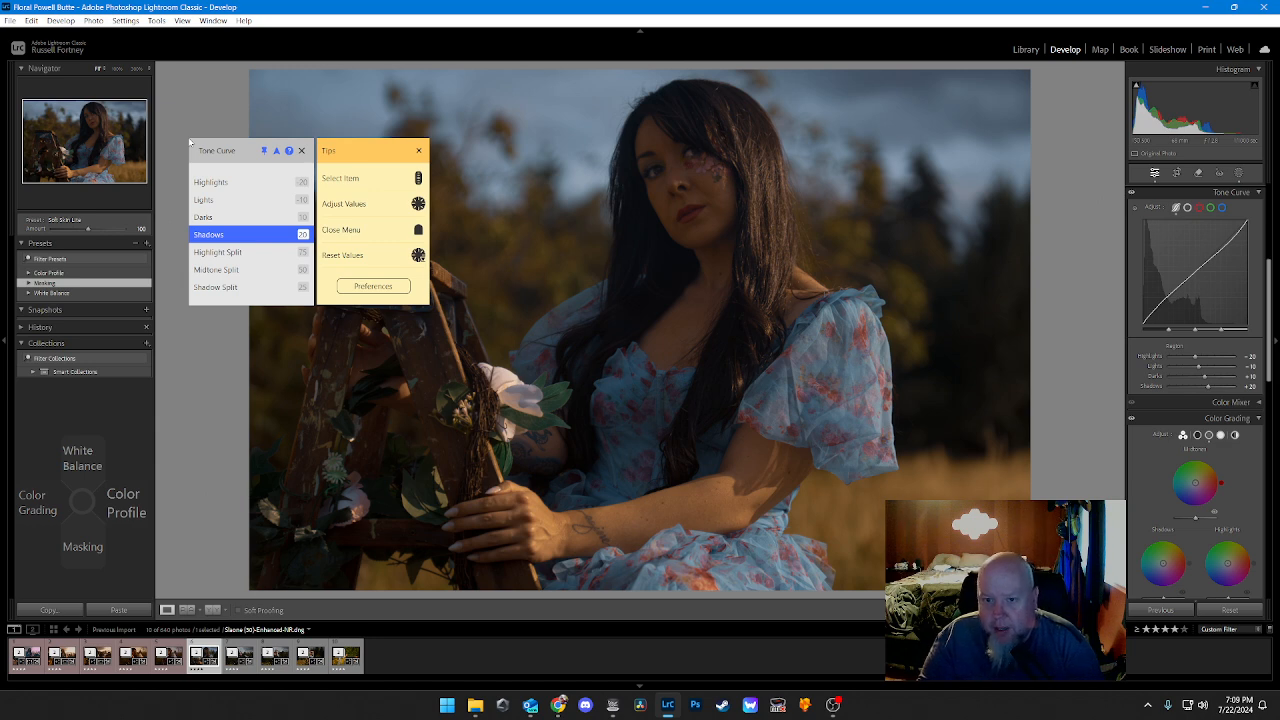
# Step: Set the Color Grading Shadows Hue to a blue of about 216
pyautogui.press('Left')
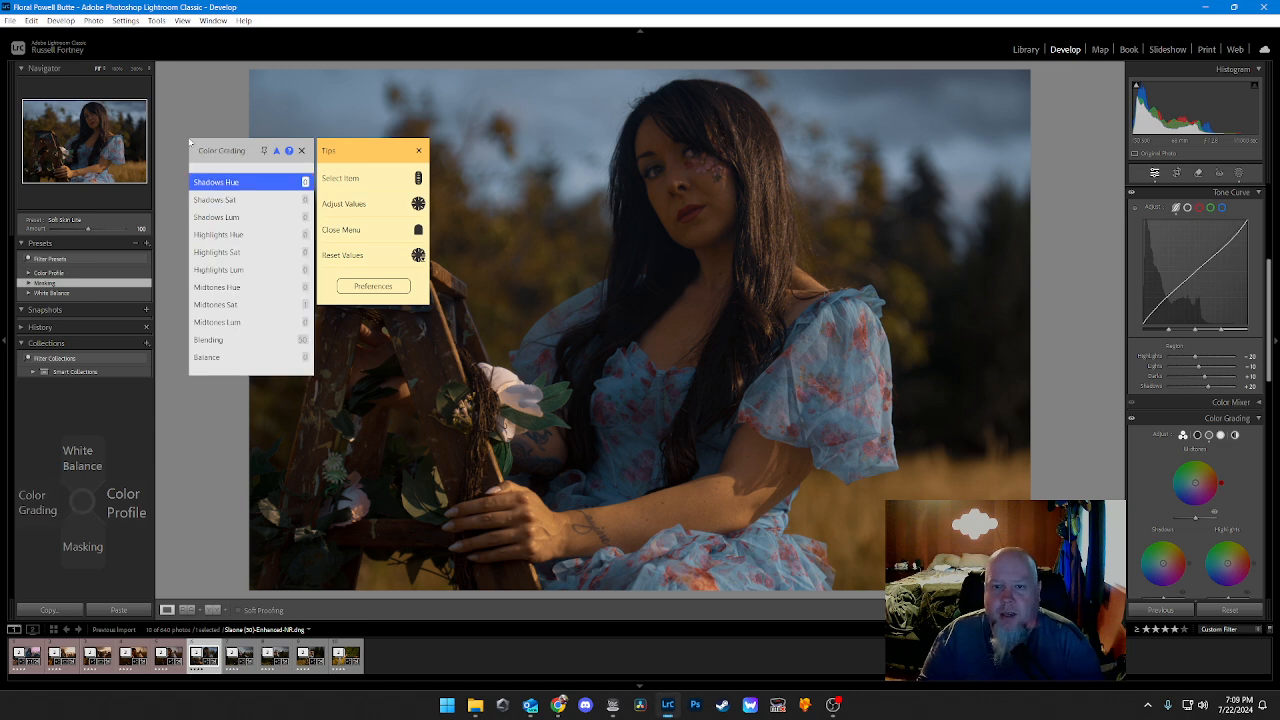
pyautogui.scroll(-4, 190, 142)
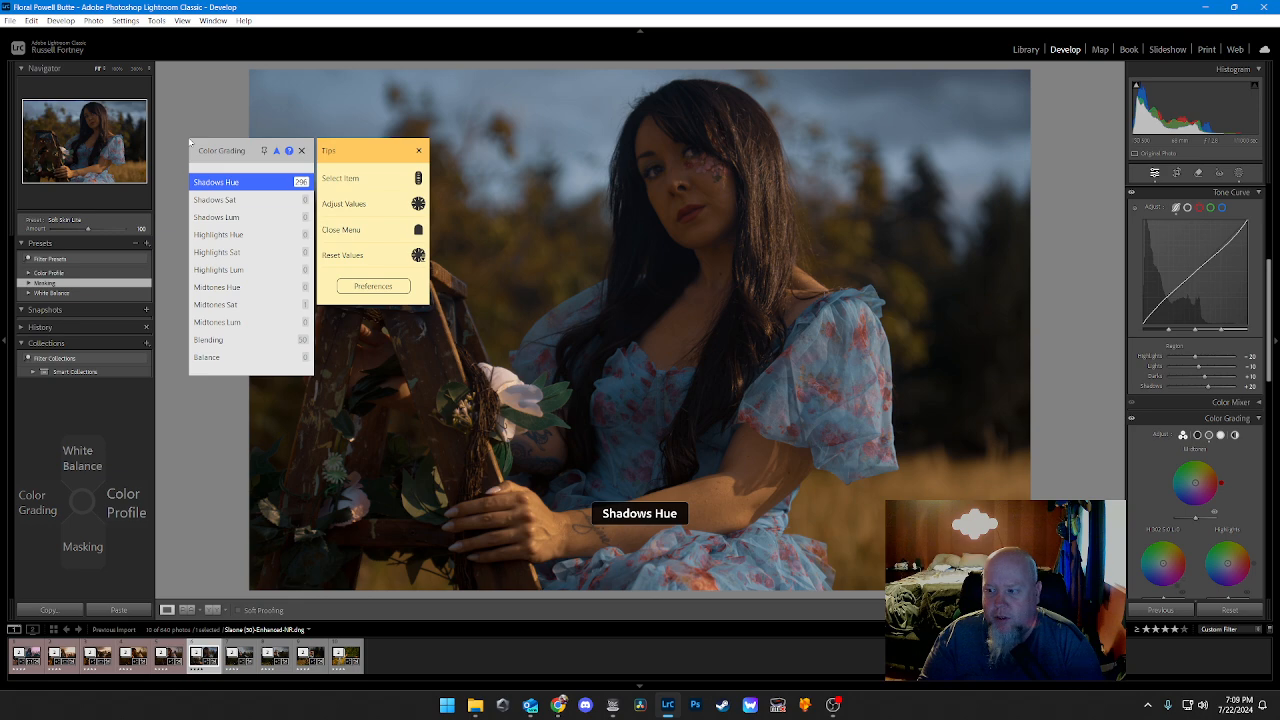
pyautogui.scroll(-10, 190, 142)
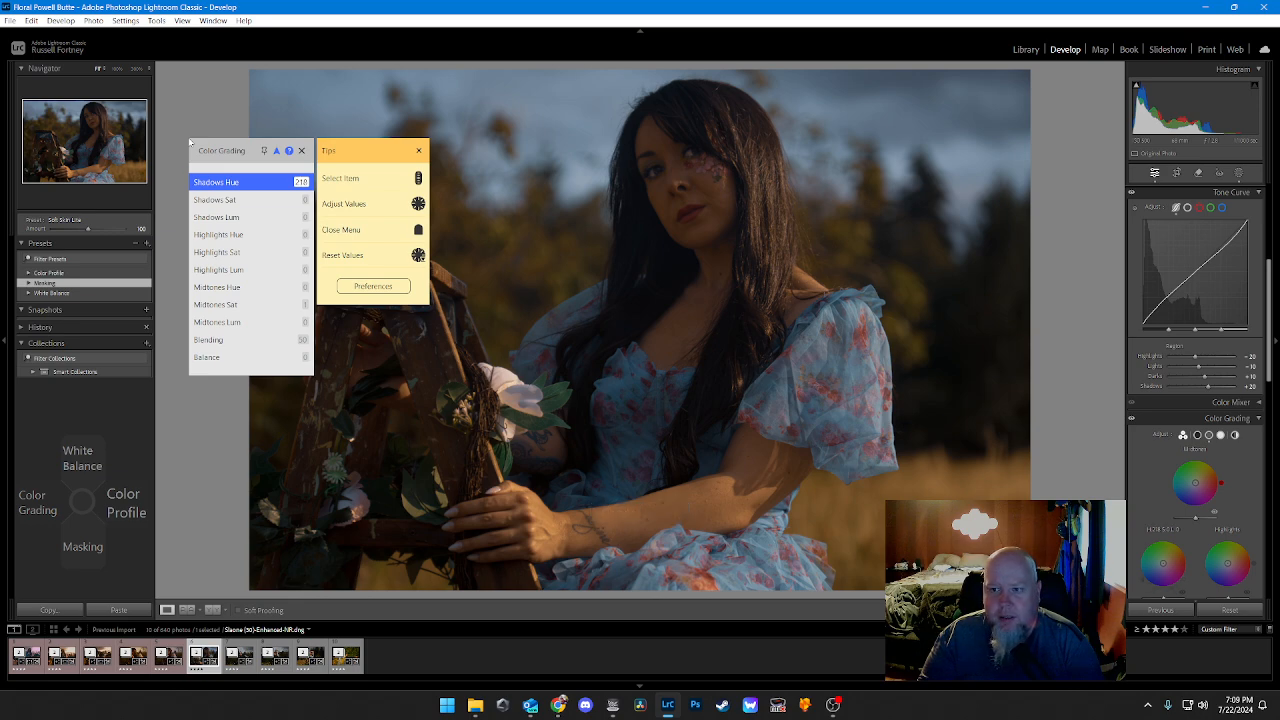
# Step: Set the Color Grading Shadows Saturation to about 40
pyautogui.press('Down')
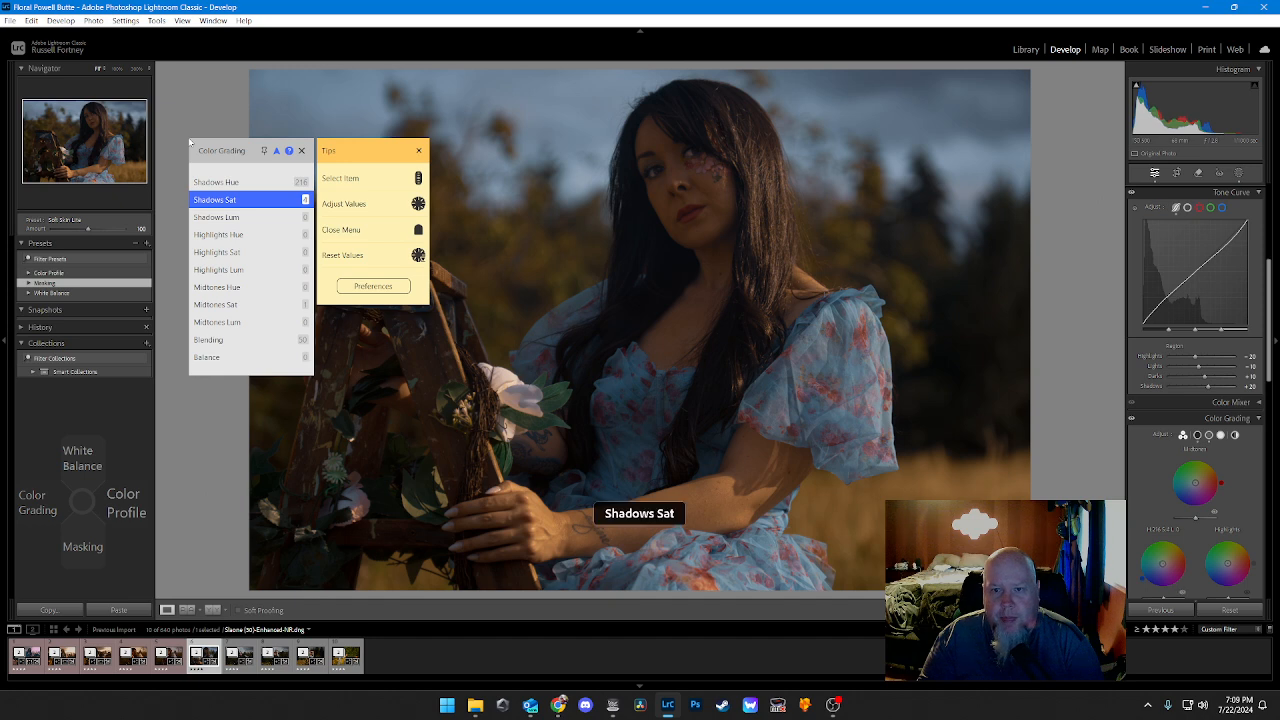
pyautogui.scroll(8, 190, 142)
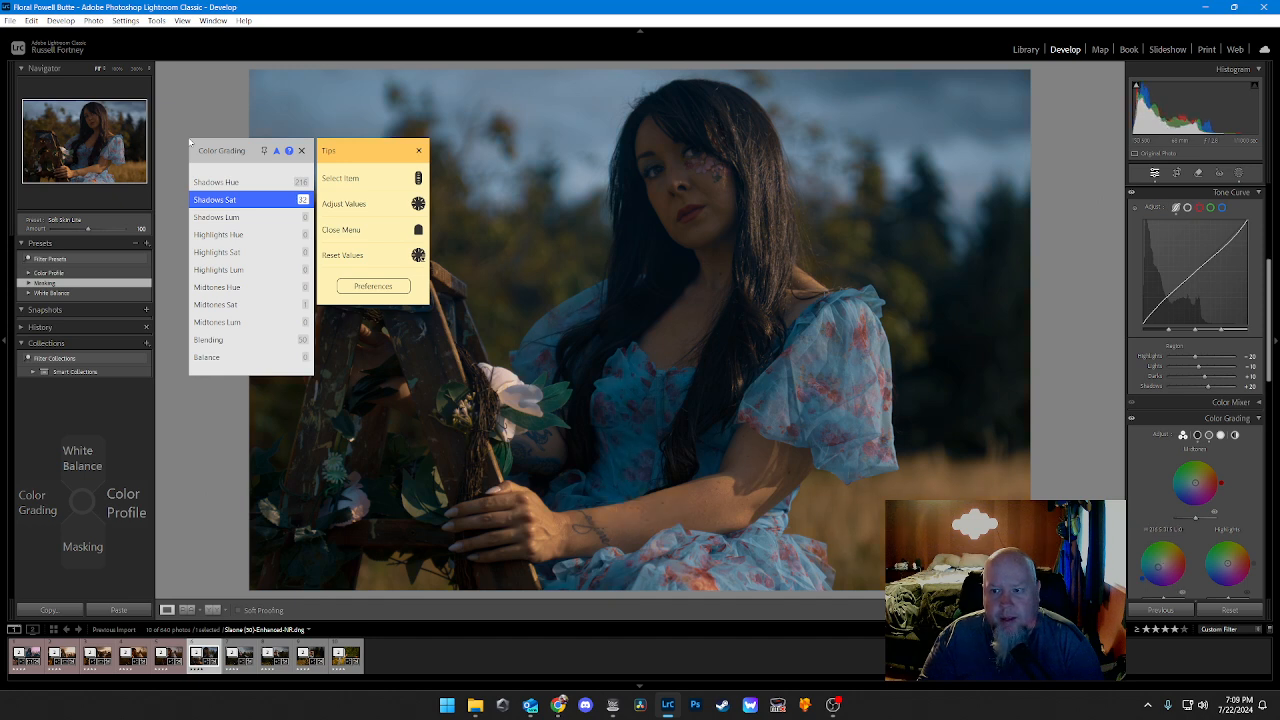
pyautogui.scroll(2, 190, 142)
pyautogui.scroll(-5, 190, 142)
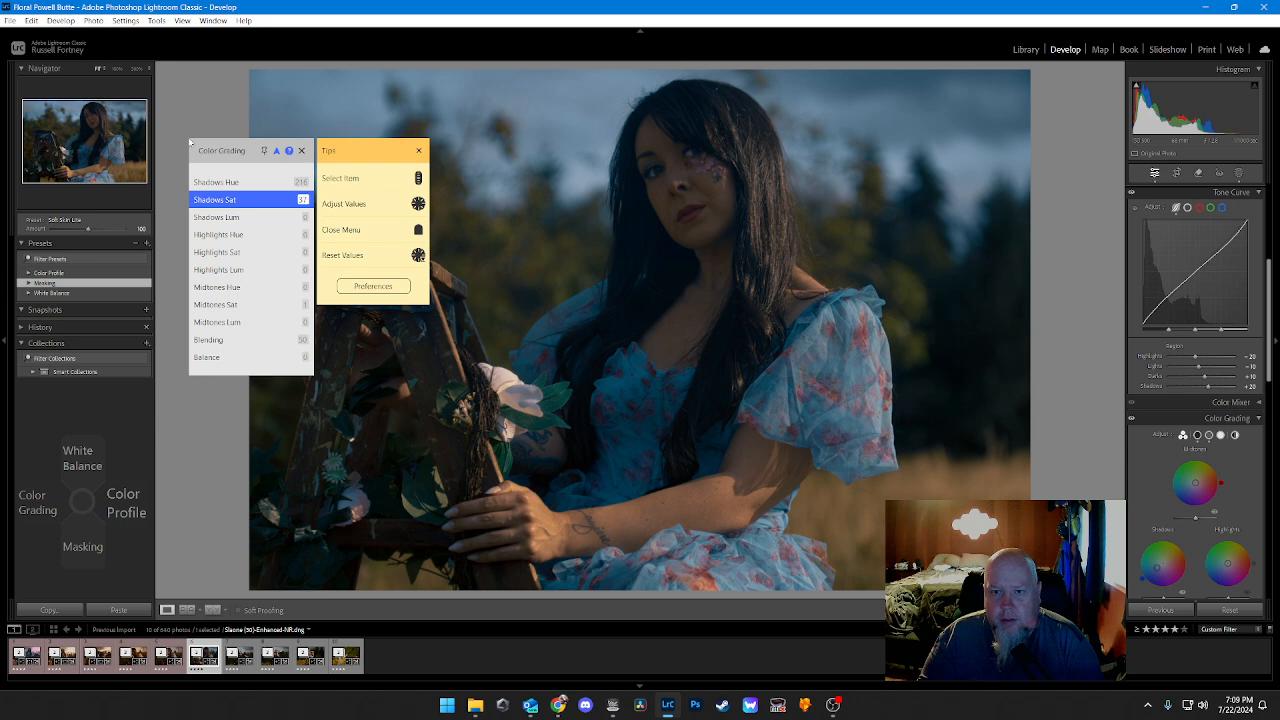
pyautogui.scroll(-1, 190, 142)
pyautogui.scroll(2, 190, 142)
pyautogui.scroll(-2, 190, 142)
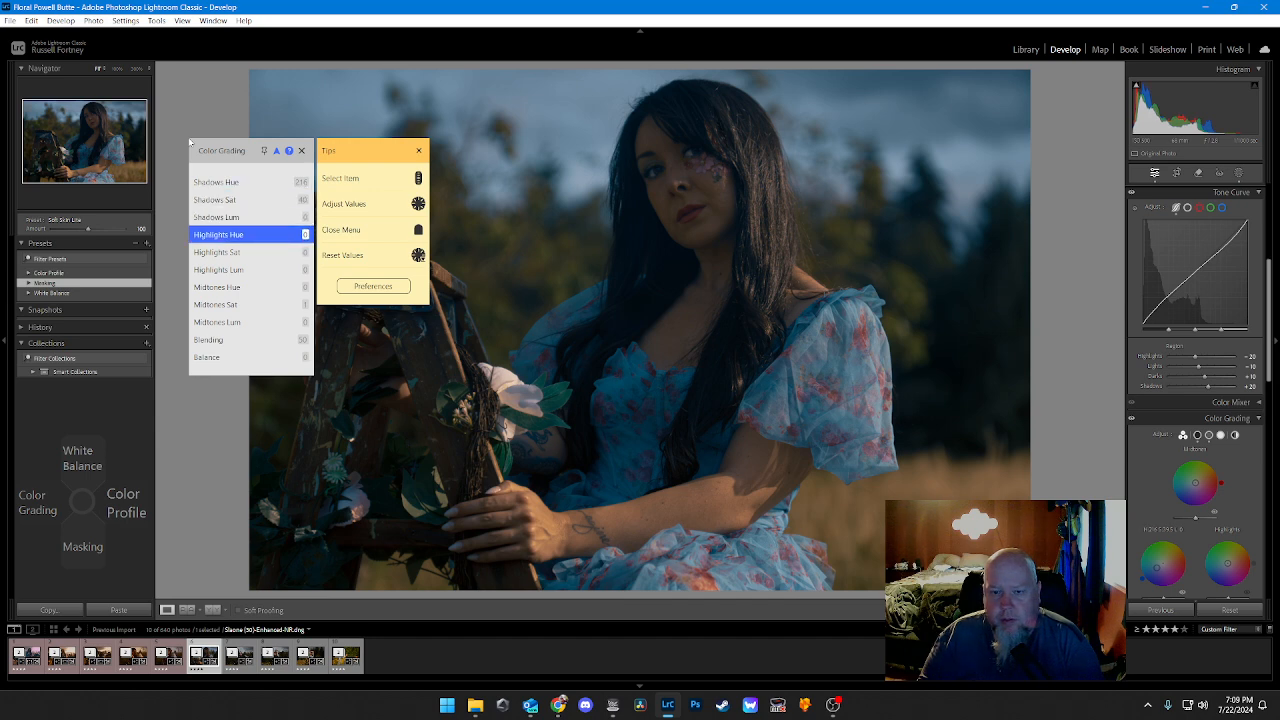
# Step: Set the Color Grading Highlights Hue to about 302 and the Highlights Saturation to about 44
pyautogui.scroll(-10, 190, 142)
pyautogui.scroll(-12, 190, 142)
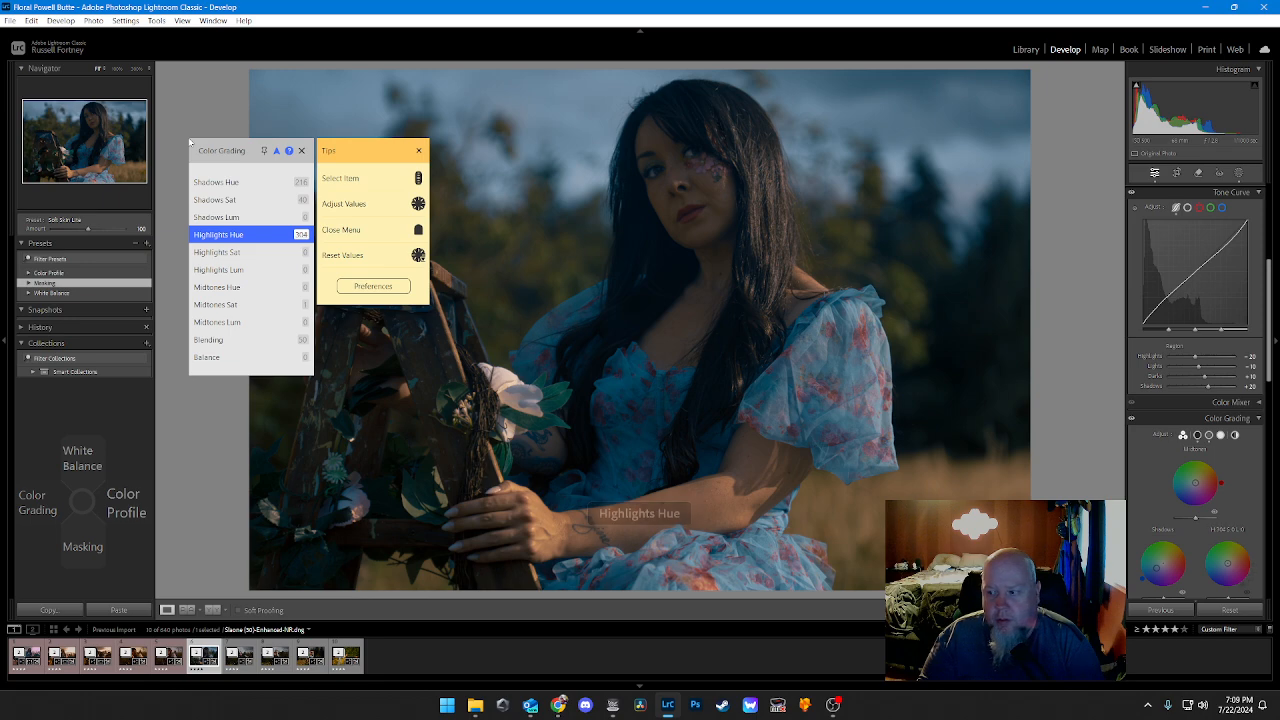
pyautogui.scroll(-1, 190, 142)
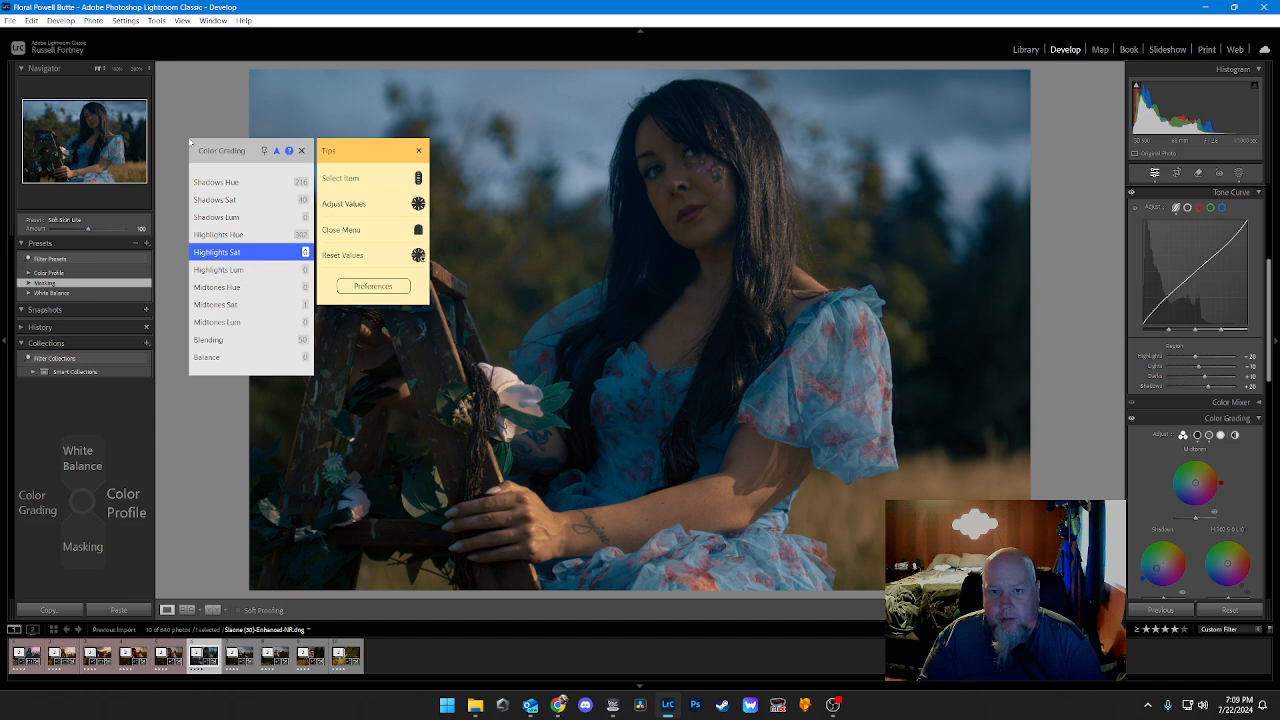
pyautogui.scroll(20, 190, 142)
pyautogui.scroll(20, 190, 142)
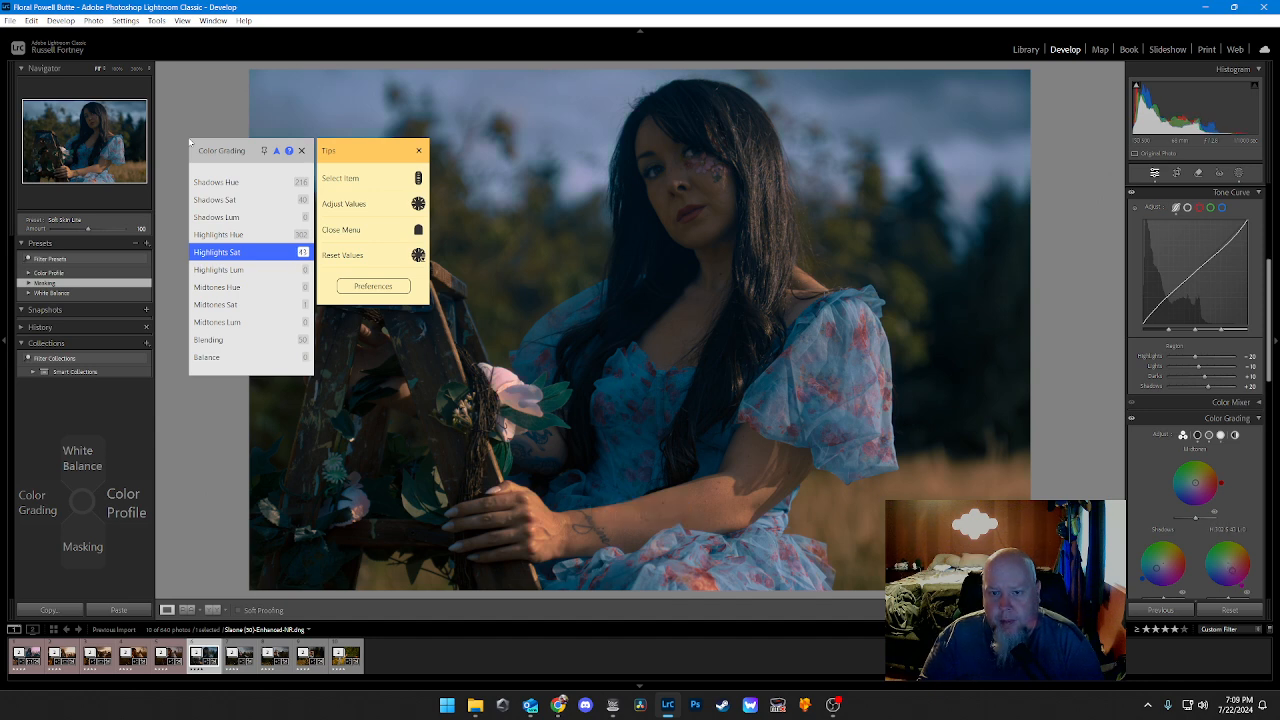
pyautogui.scroll(2, 190, 142)
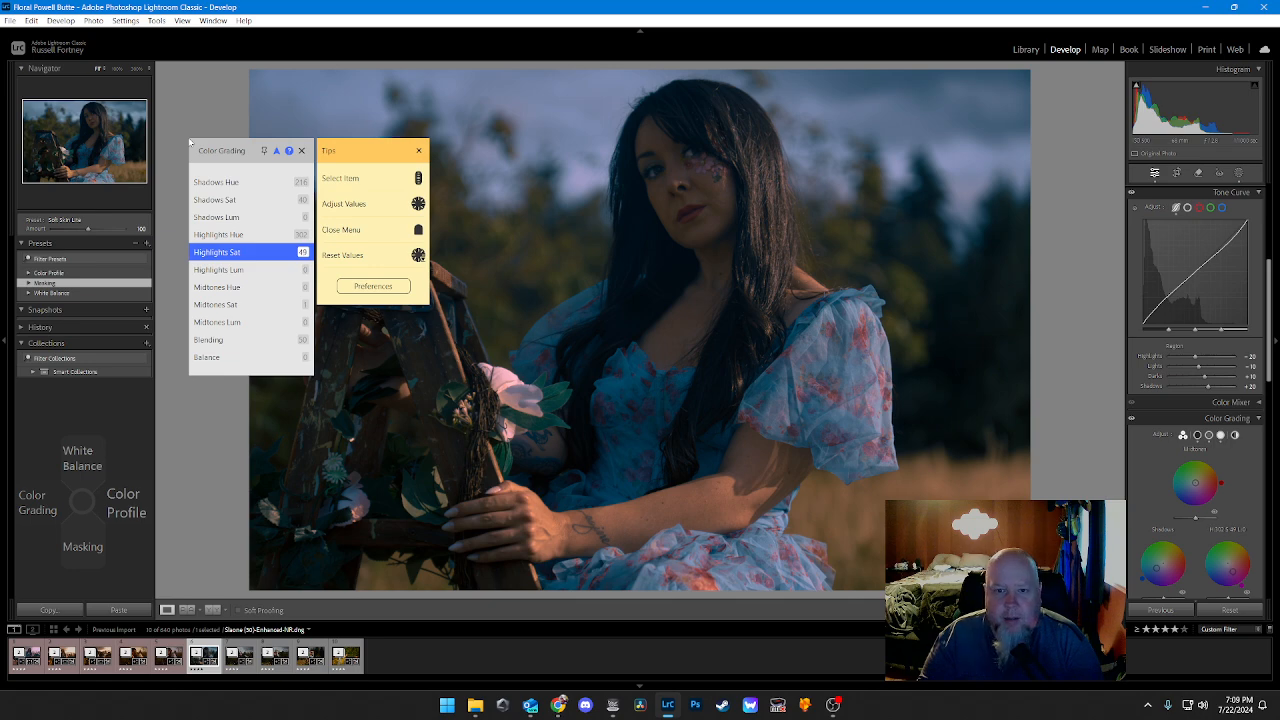
pyautogui.scroll(-1, 190, 142)
# Step: Set the Color Grading Midtones Hue to about 28, raise the Midtones Saturation, and close the color grading overlay
pyautogui.scroll(-1, 190, 142)
pyautogui.scroll(-2, 190, 142)
pyautogui.scroll(20, 190, 142)
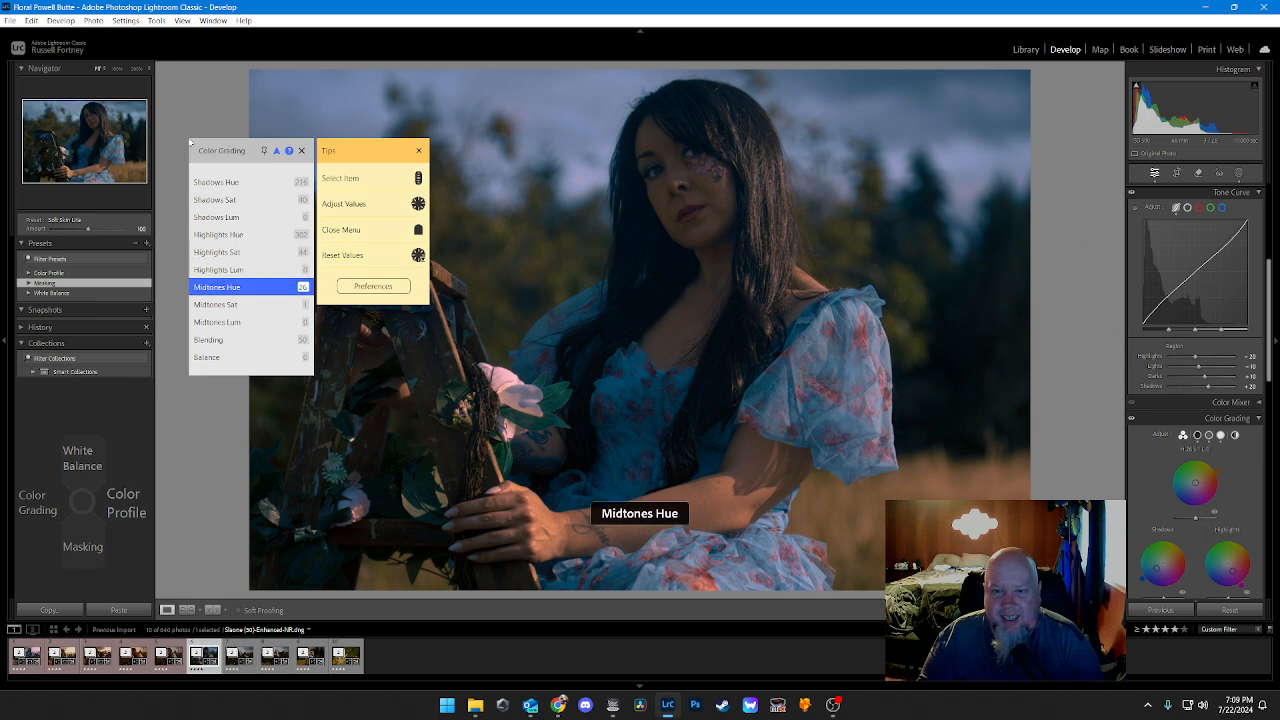
pyautogui.scroll(6, 190, 142)
pyautogui.scroll(-1, 190, 142)
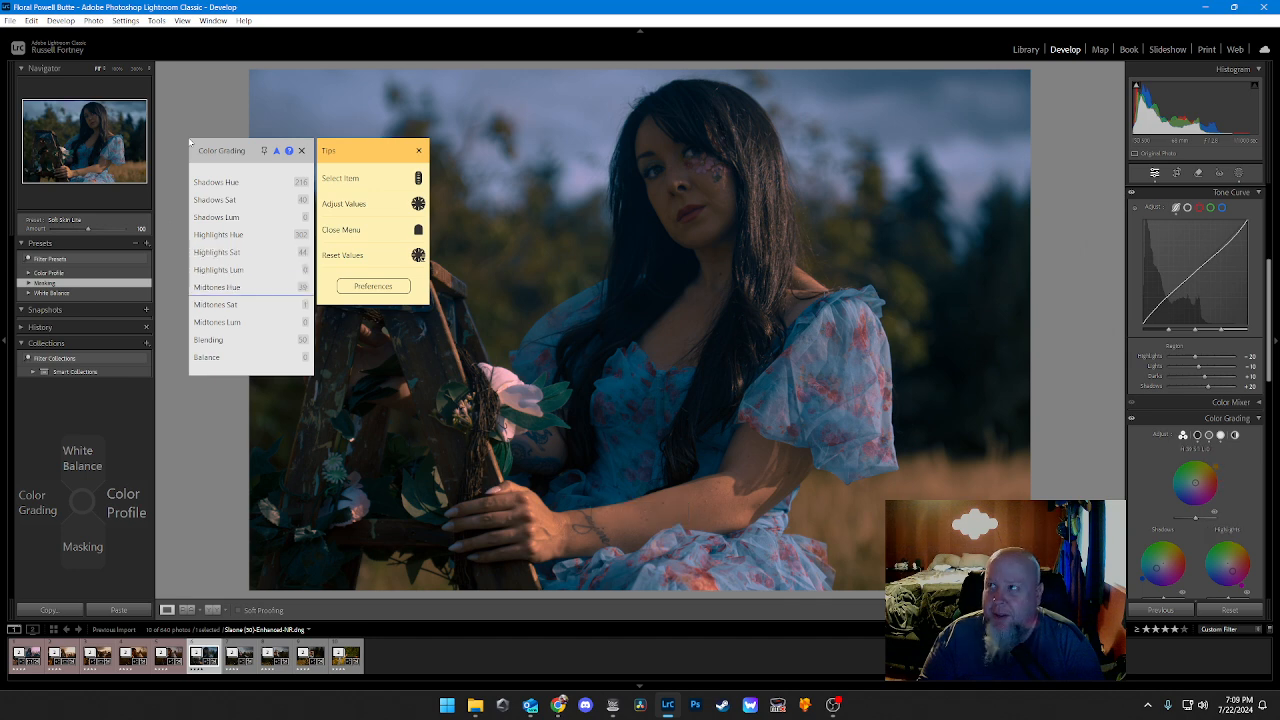
pyautogui.scroll(15, 190, 142)
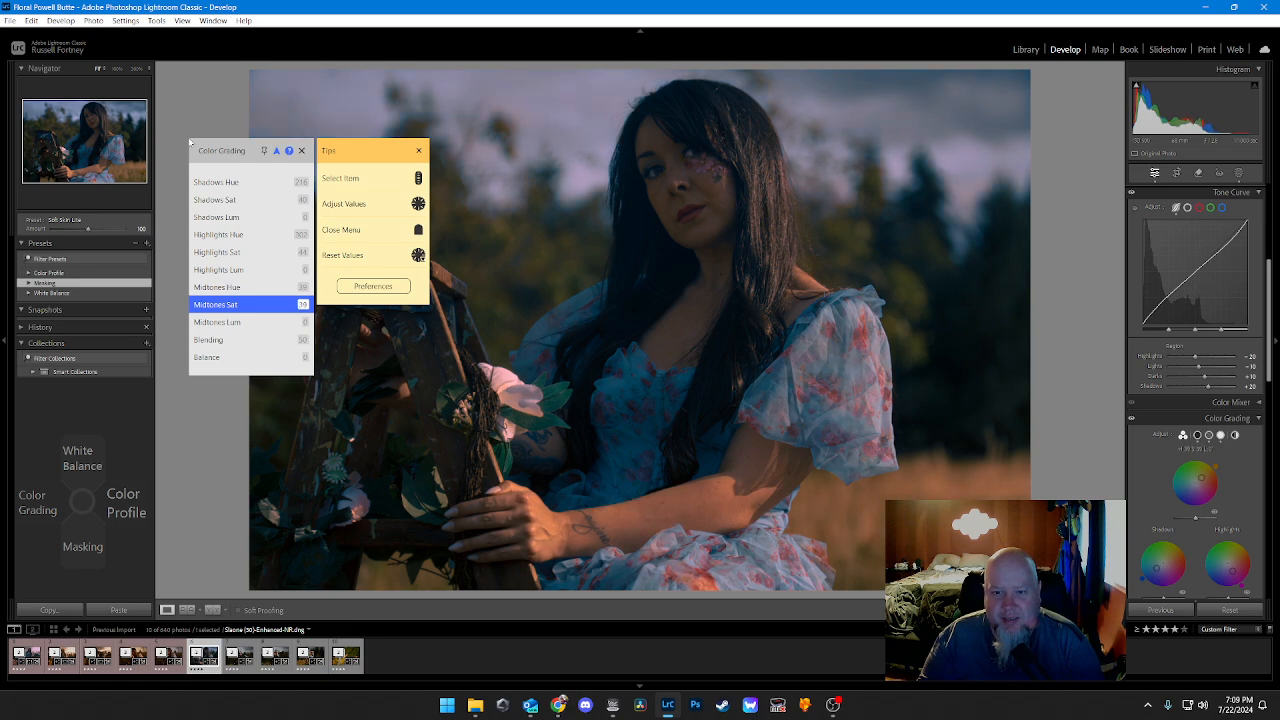
pyautogui.scroll(20, 190, 142)
pyautogui.press('Escape')
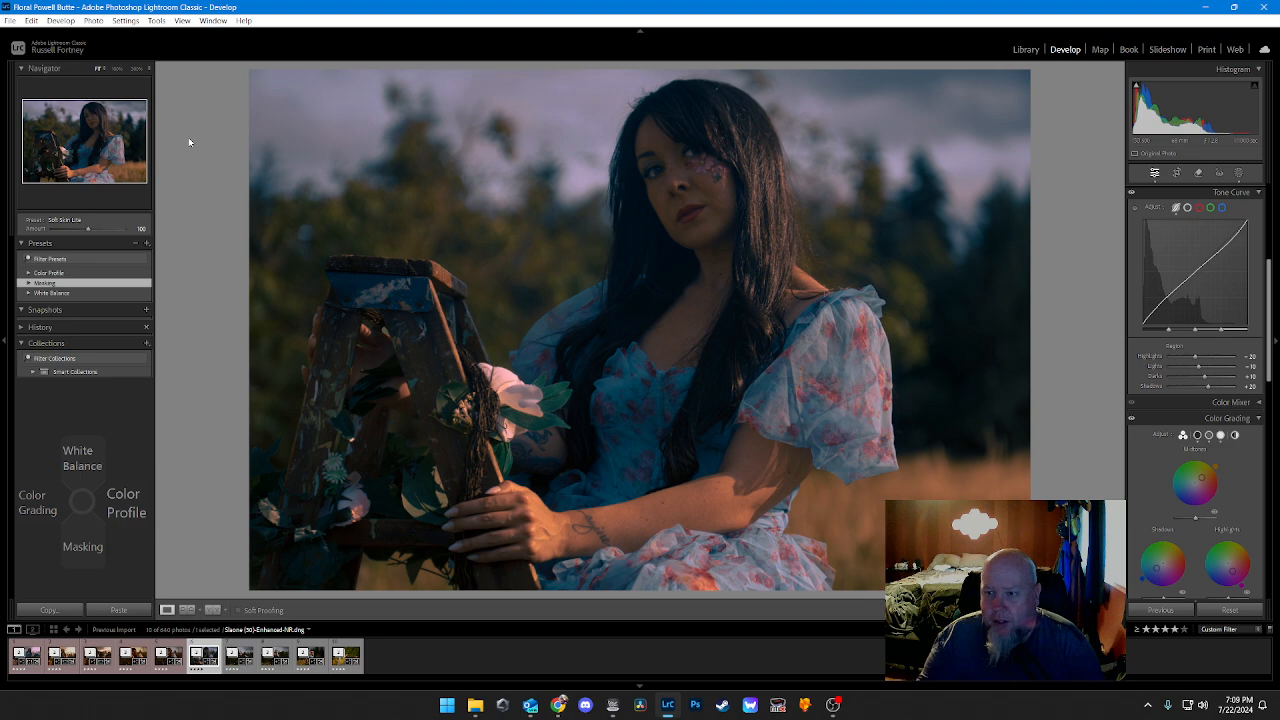
# Step: Check the subject's eyes up close and lower the Eyes Whitening Amount on the eye sclera mask to about 44
pyautogui.click(655, 173)
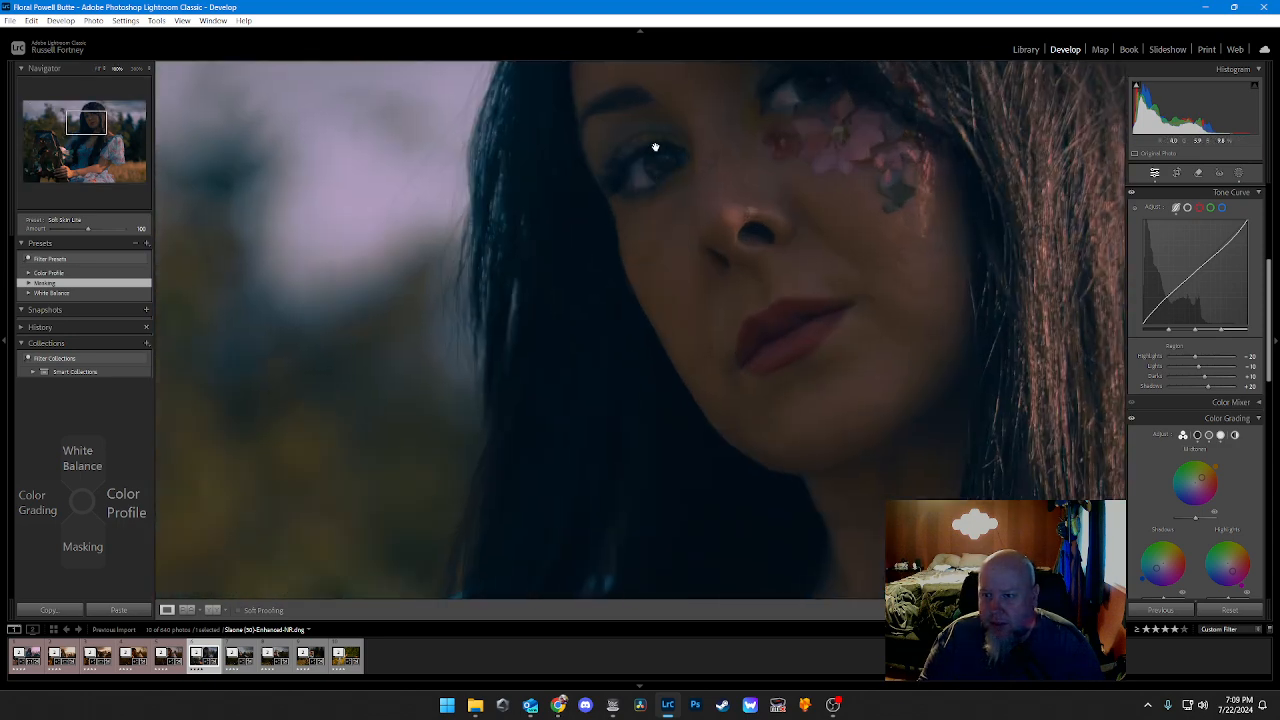
pyautogui.click(659, 147)
pyautogui.click(709, 132)
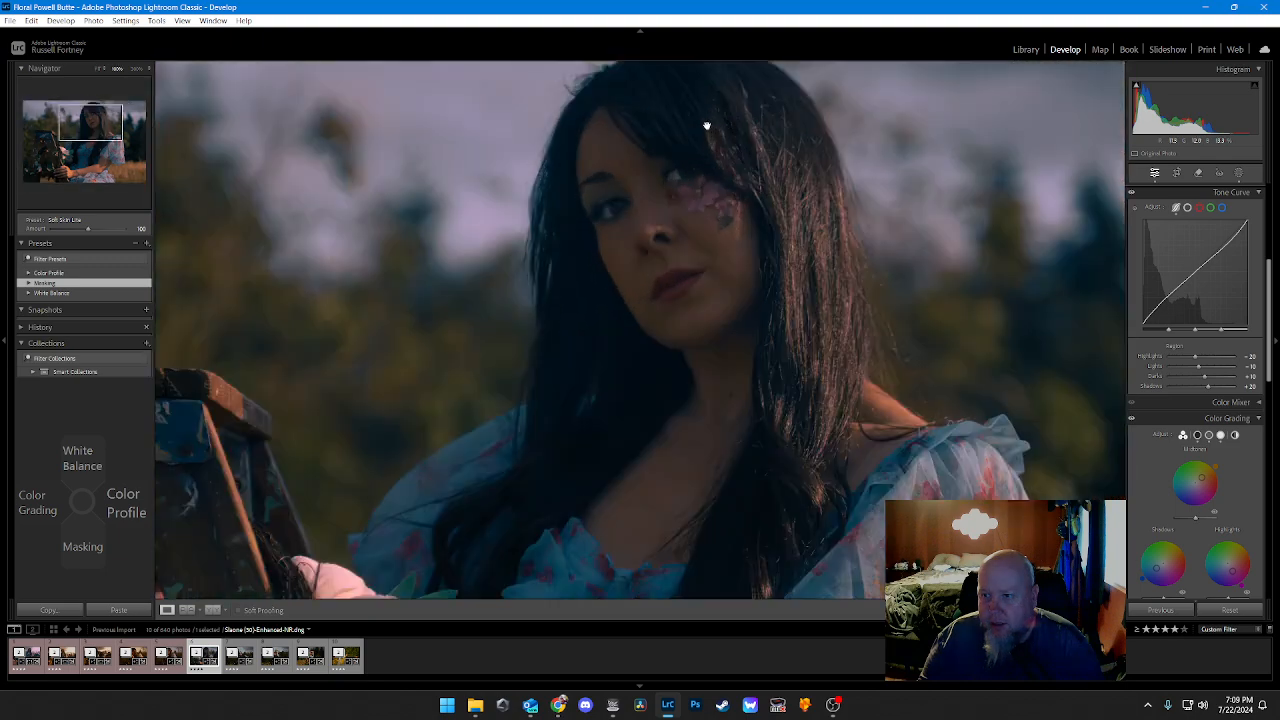
pyautogui.click(709, 132)
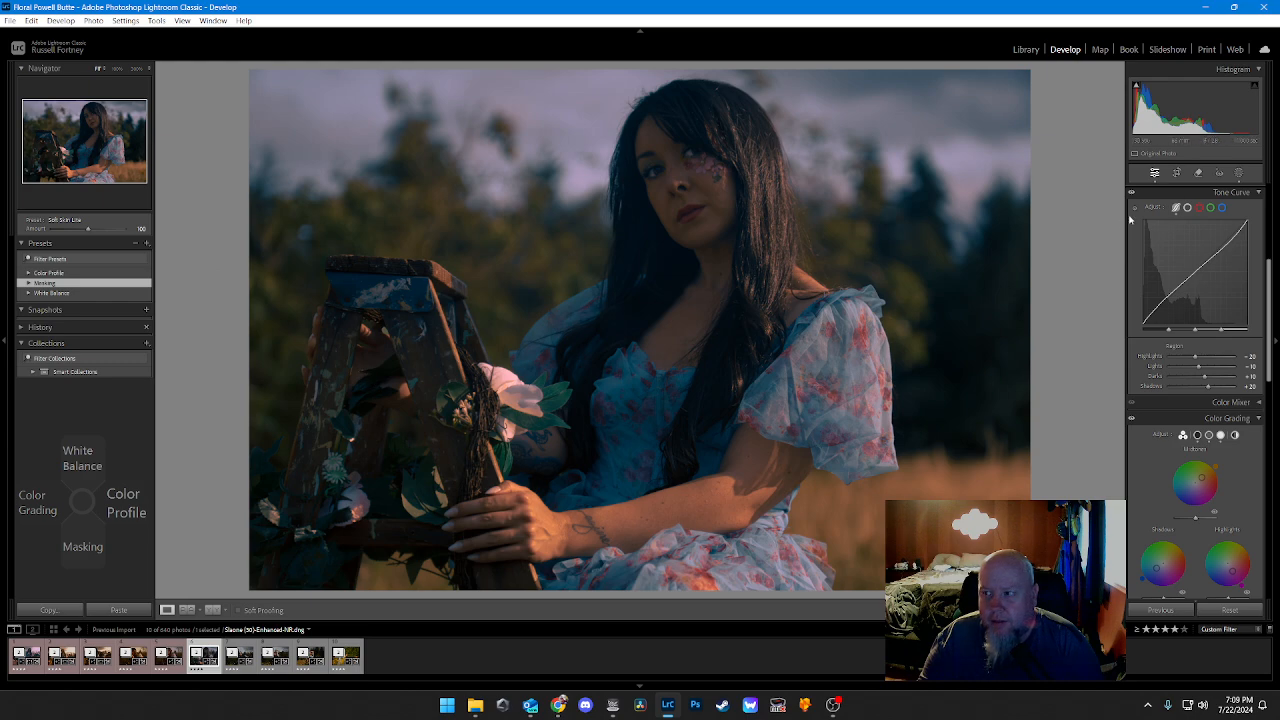
pyautogui.click(1238, 173)
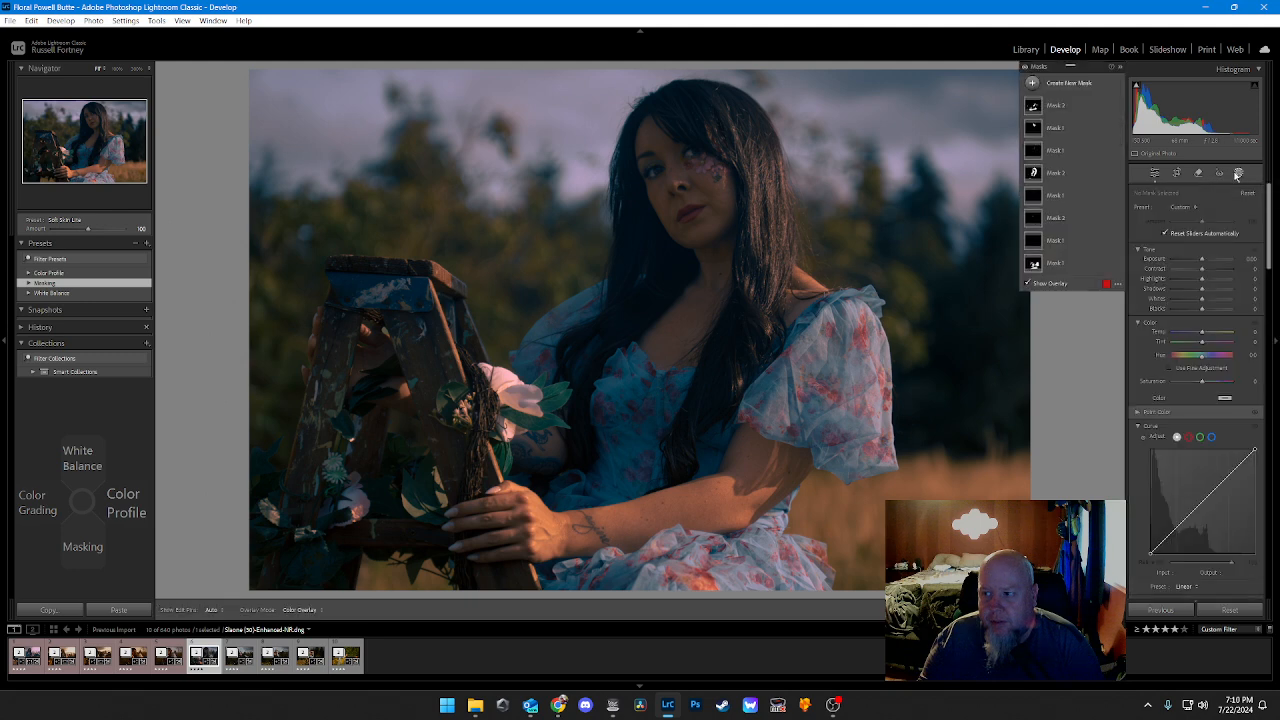
pyautogui.click(1058, 240)
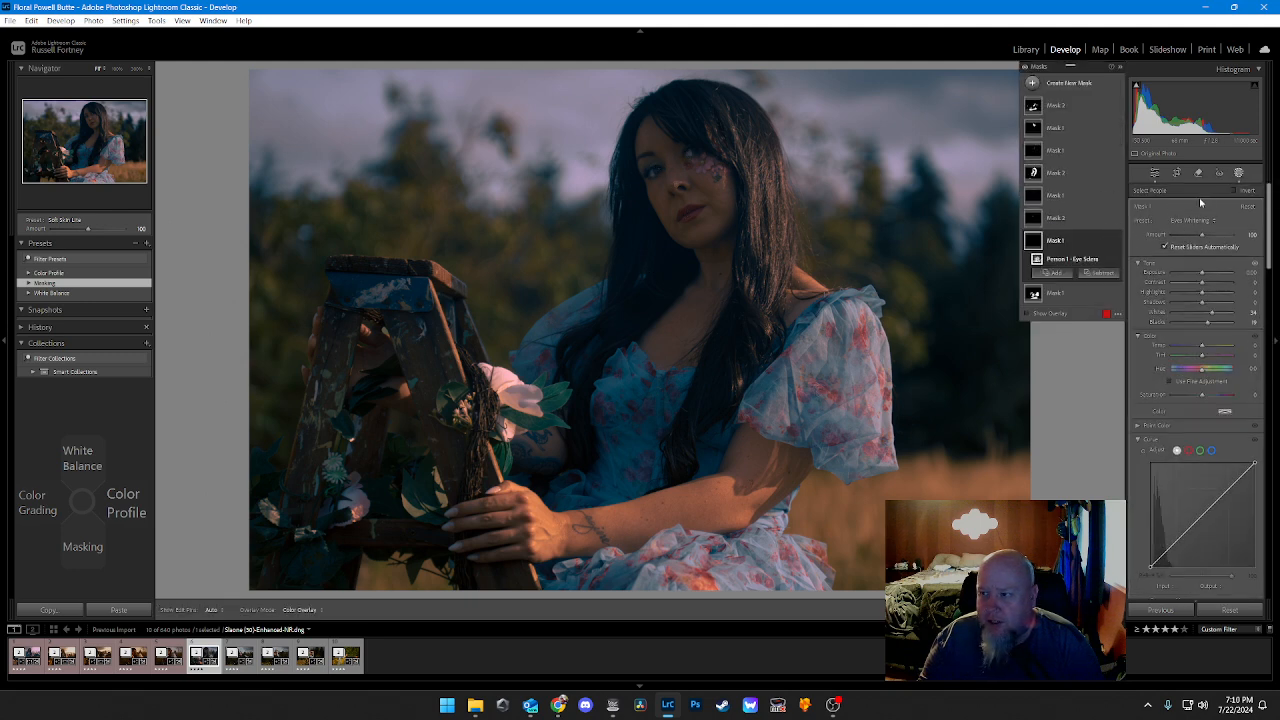
pyautogui.moveTo(1203, 231); pyautogui.dragTo(1192, 239)
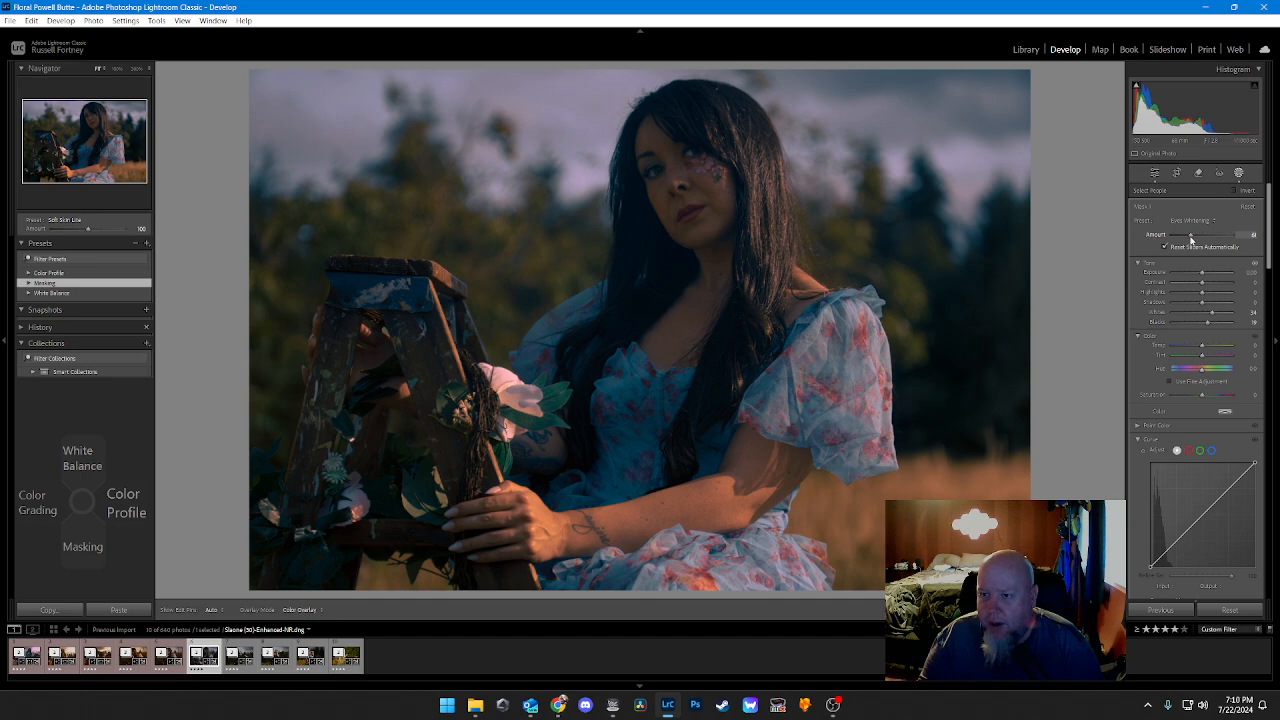
pyautogui.moveTo(1190, 238); pyautogui.dragTo(1187, 237)
pyautogui.click(1194, 221)
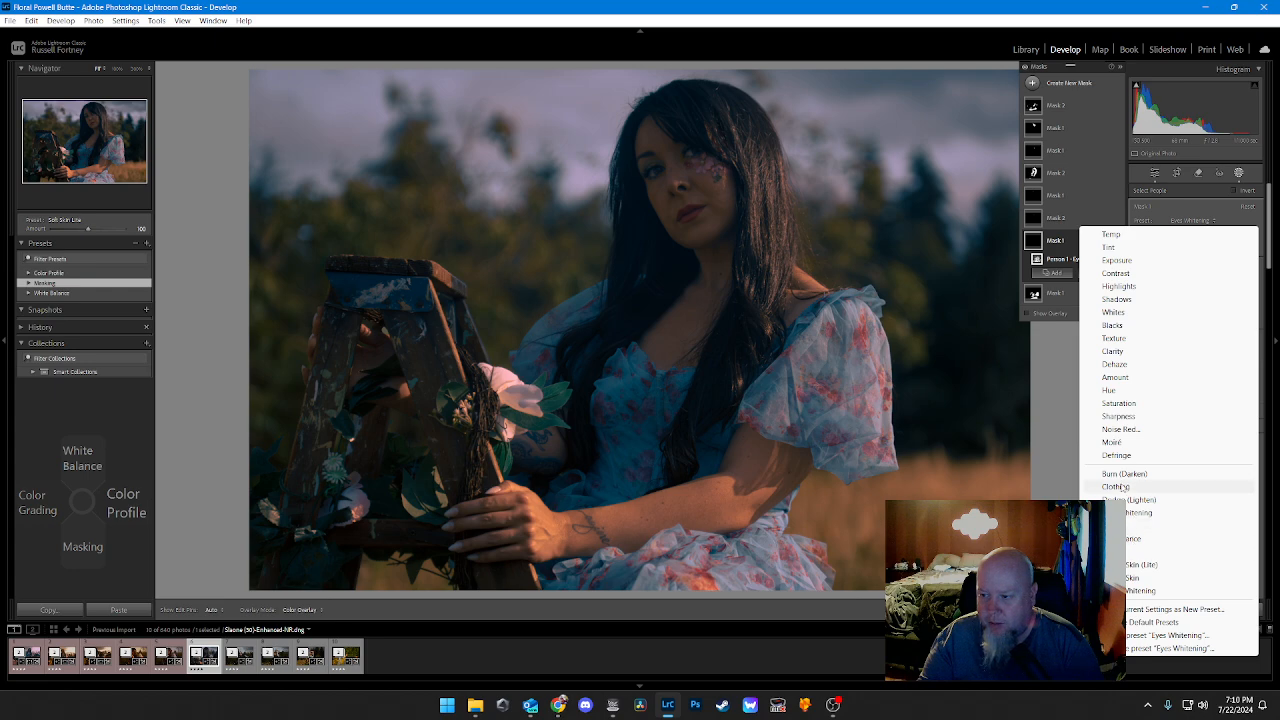
pyautogui.click(1072, 30)
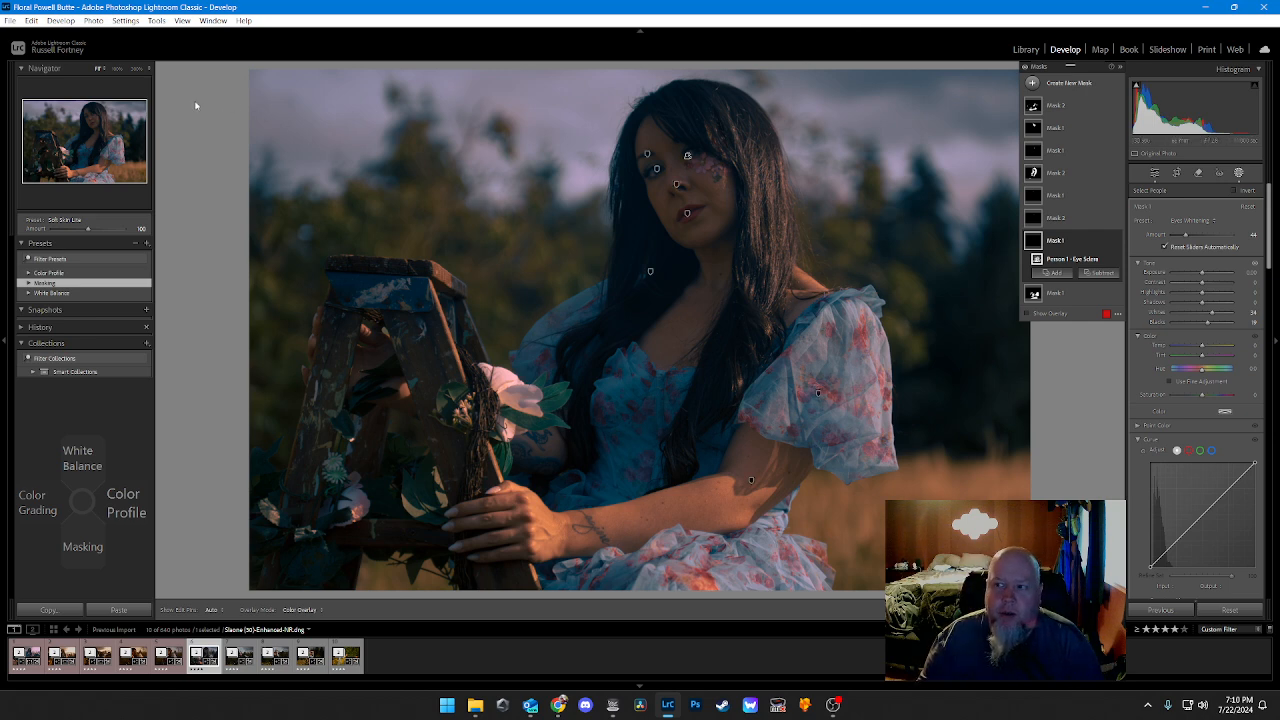
# Step: Lower the Iris Enhance Amount on the iris and pupil mask to 1
pyautogui.click(1155, 174)
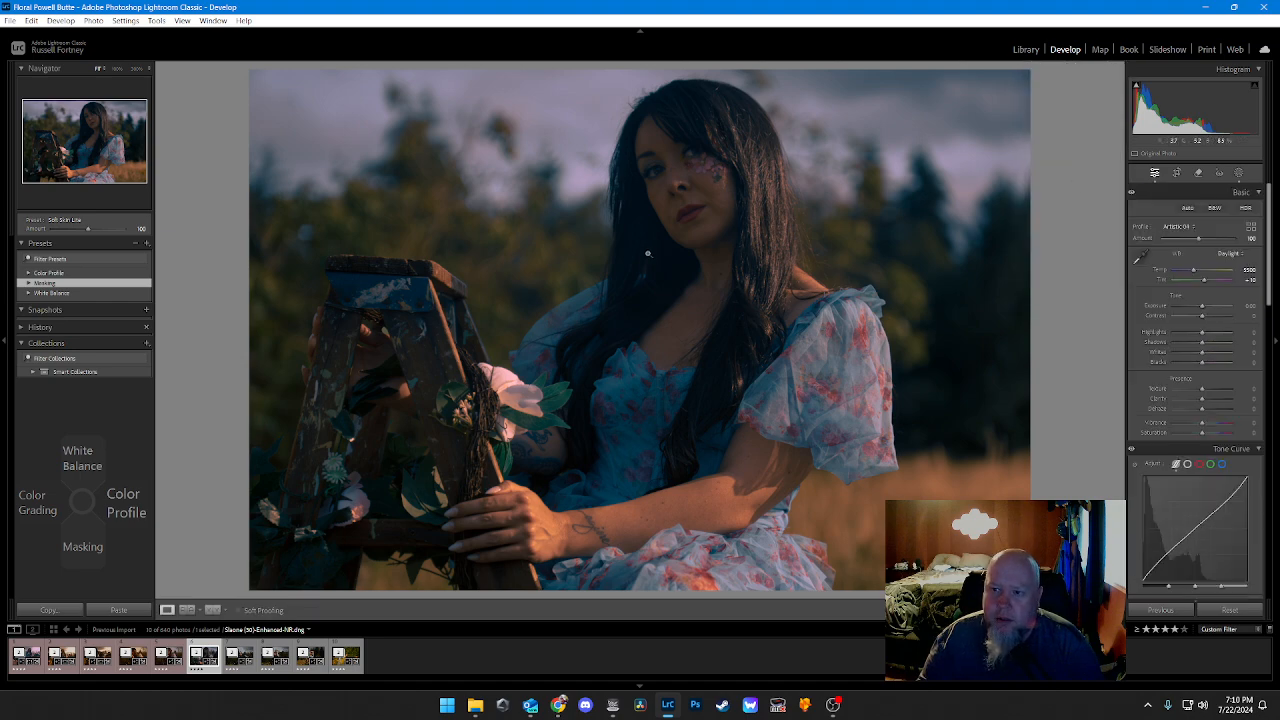
pyautogui.click(1239, 174)
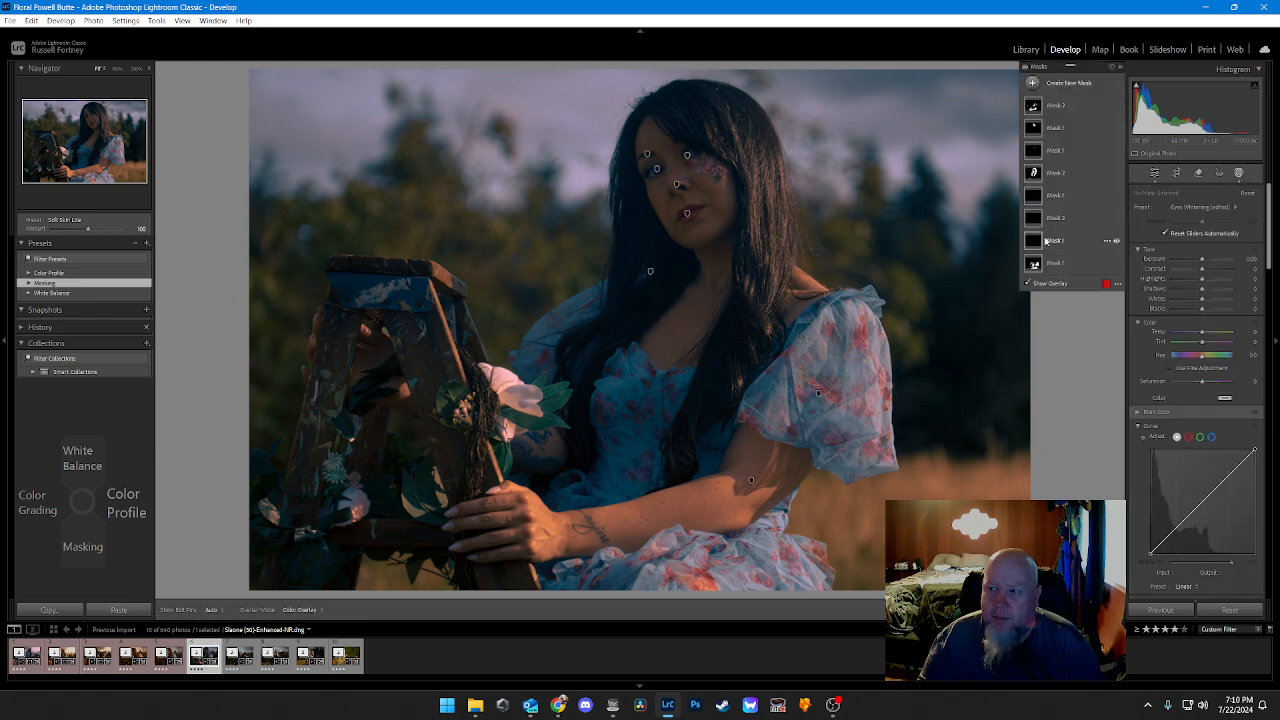
pyautogui.click(1050, 218)
pyautogui.moveTo(1201, 235); pyautogui.dragTo(1158, 240)
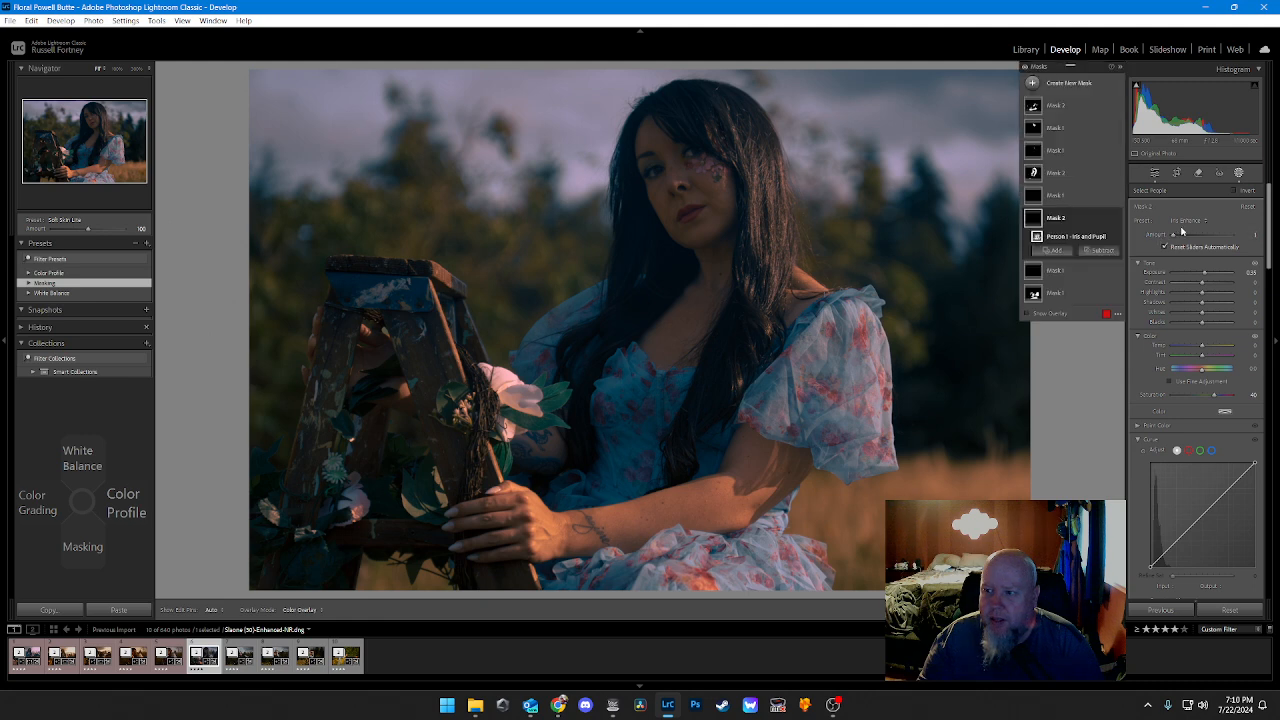
# Step: Delete the iris and pupil mask and the eye sclera mask, and leave masking
pyautogui.click(1106, 219)
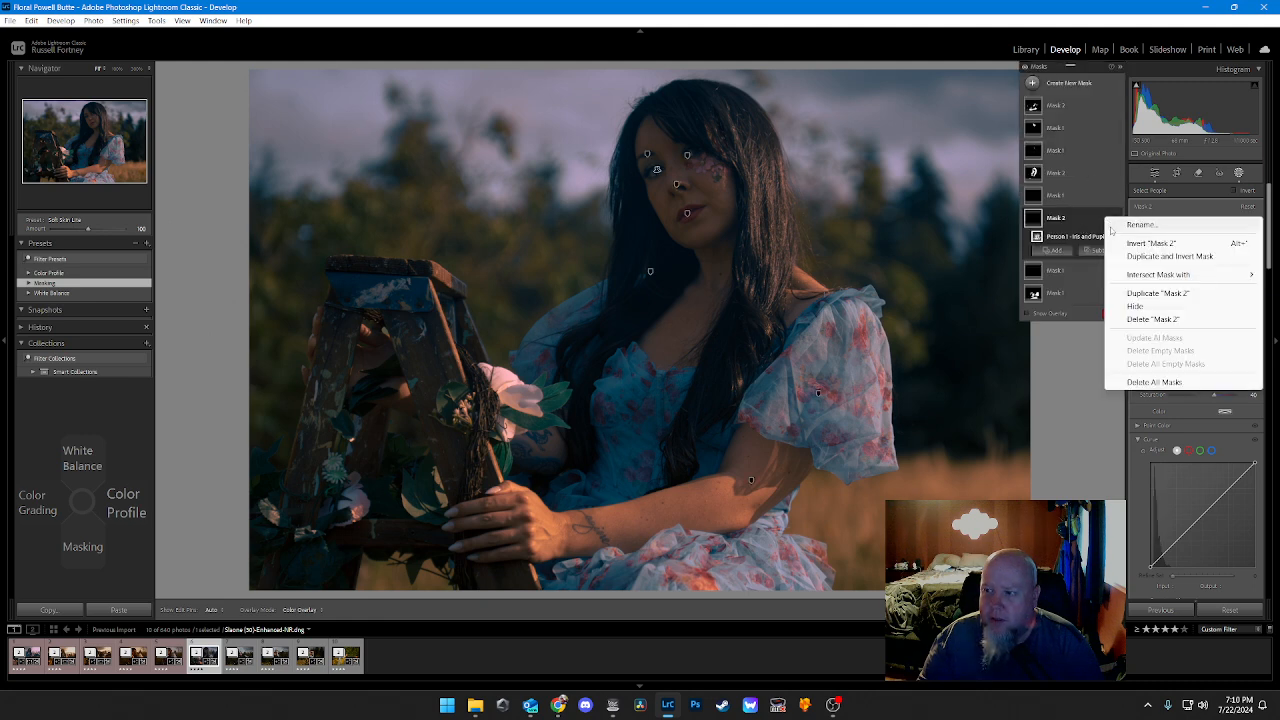
pyautogui.click(1145, 319)
pyautogui.click(1108, 240)
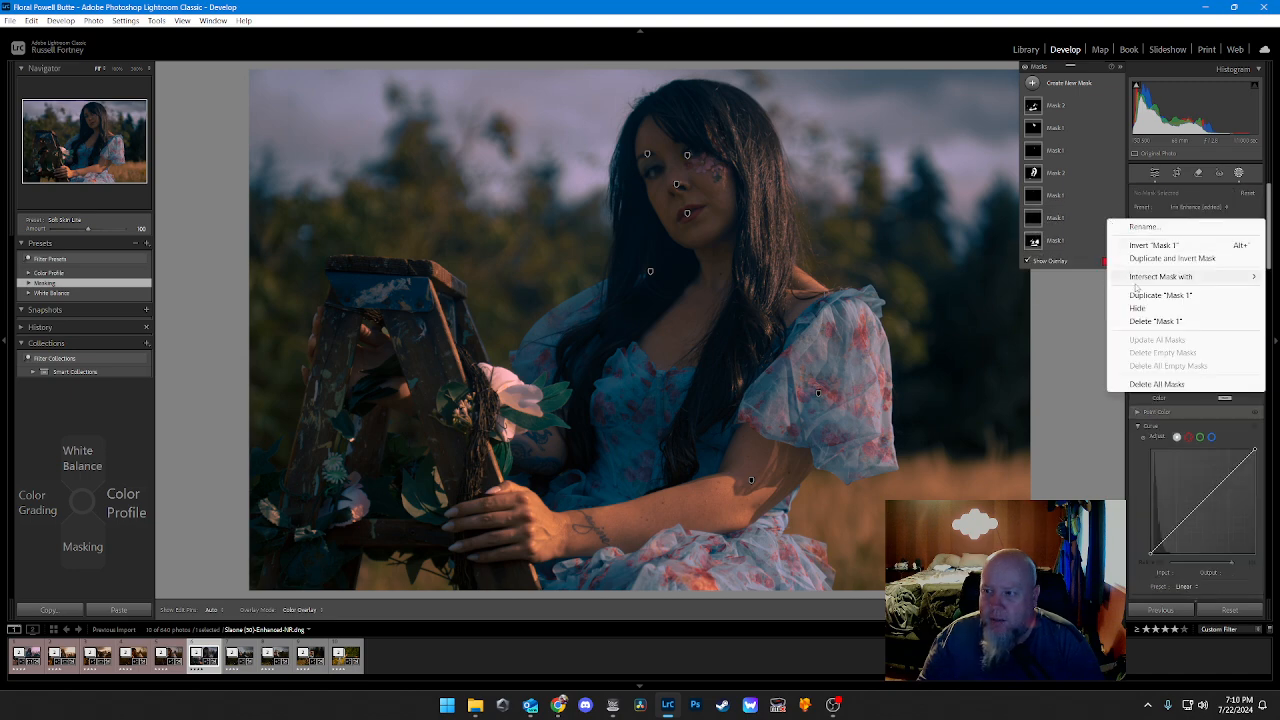
pyautogui.click(1145, 322)
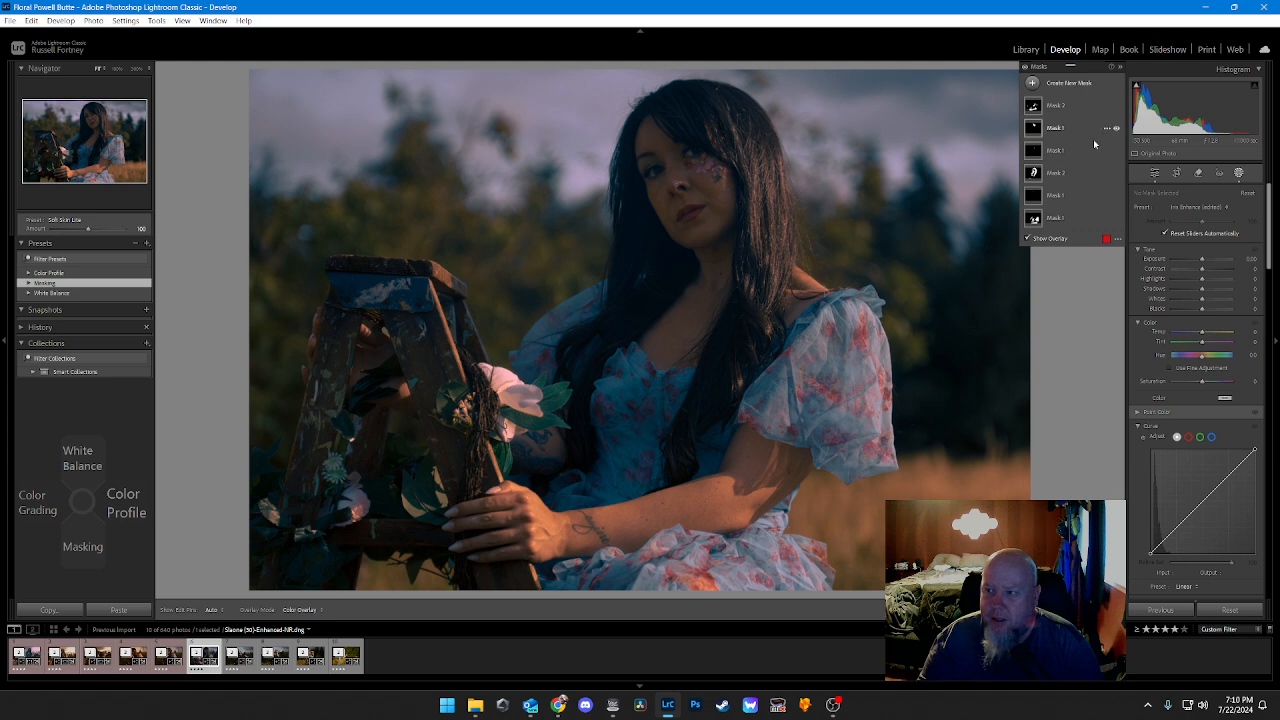
pyautogui.click(1154, 174)
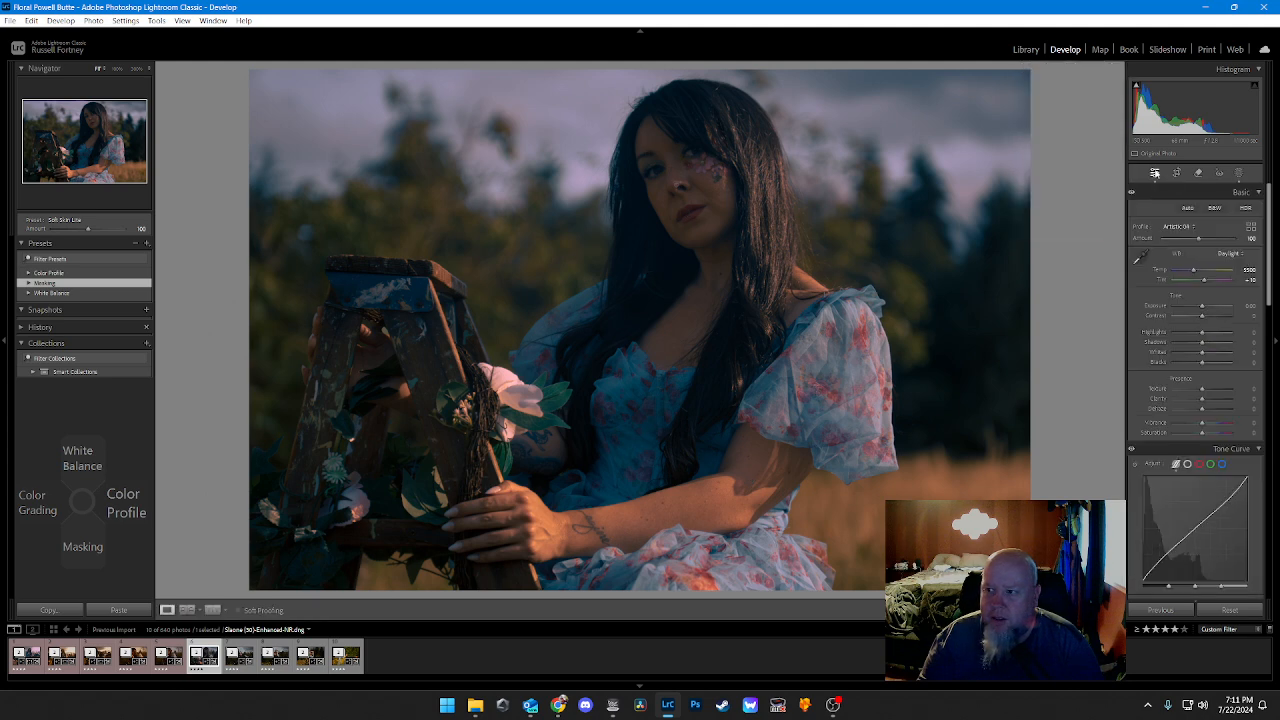
# Step: Add a large radial gradient mask centred on the photo's upper-right sky, reaching across the subject's head and down to her shoulder
pyautogui.click(1238, 173)
pyautogui.click(1062, 86)
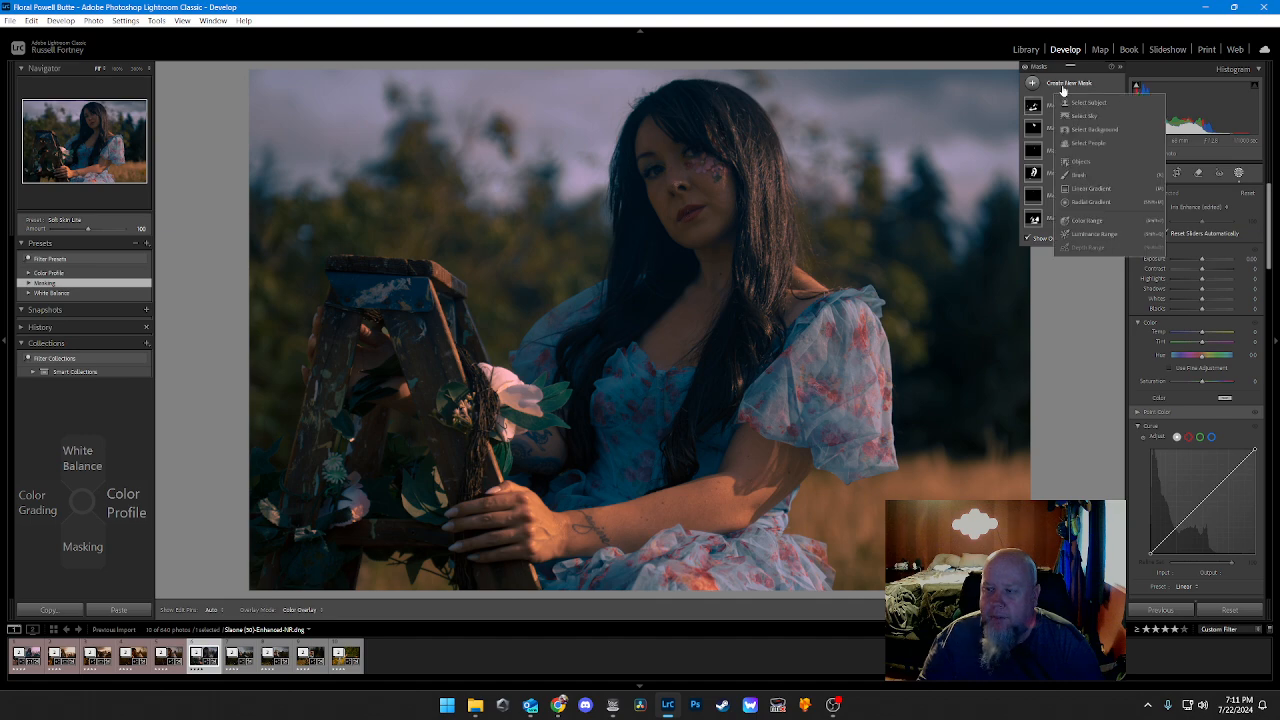
pyautogui.click(1091, 203)
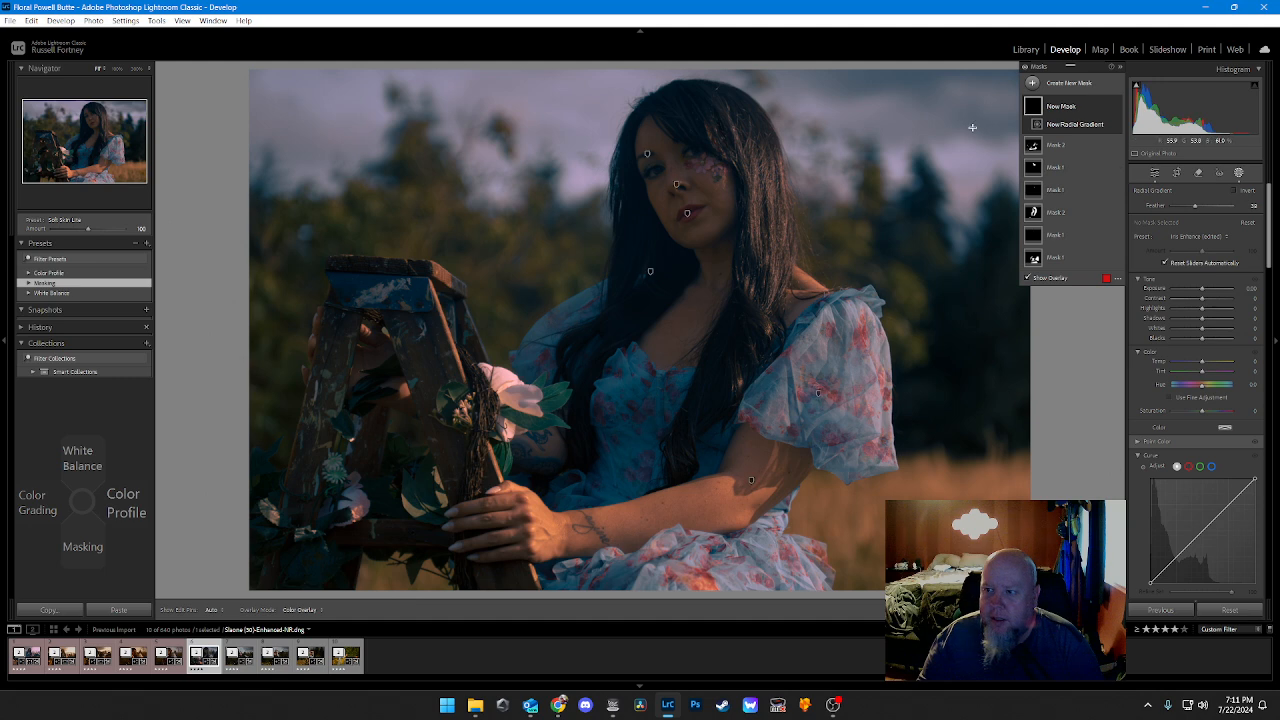
pyautogui.moveTo(932, 151); pyautogui.dragTo(663, 368)
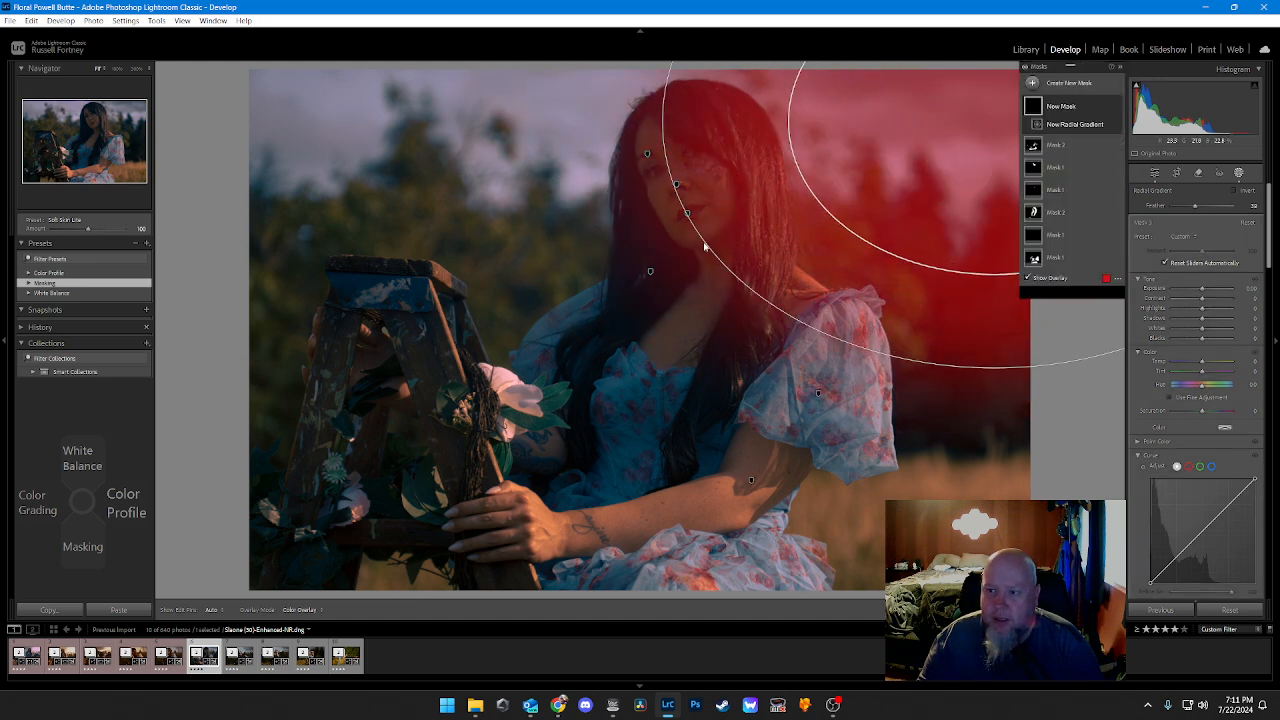
pyautogui.moveTo(675, 178); pyautogui.dragTo(627, 271)
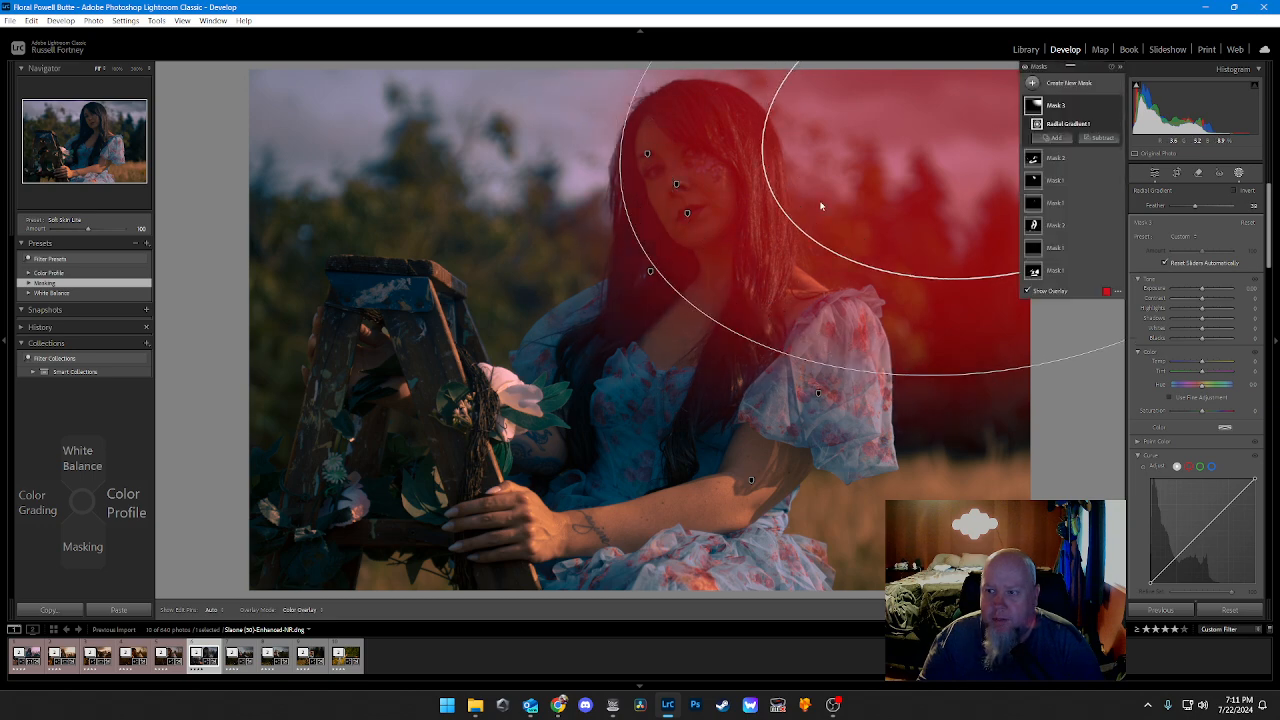
pyautogui.moveTo(945, 156)
pyautogui.mouseDown()
pyautogui.moveTo(966, 154)
pyautogui.moveTo(960, 171)
pyautogui.moveTo(940, 172)
pyautogui.mouseUp()
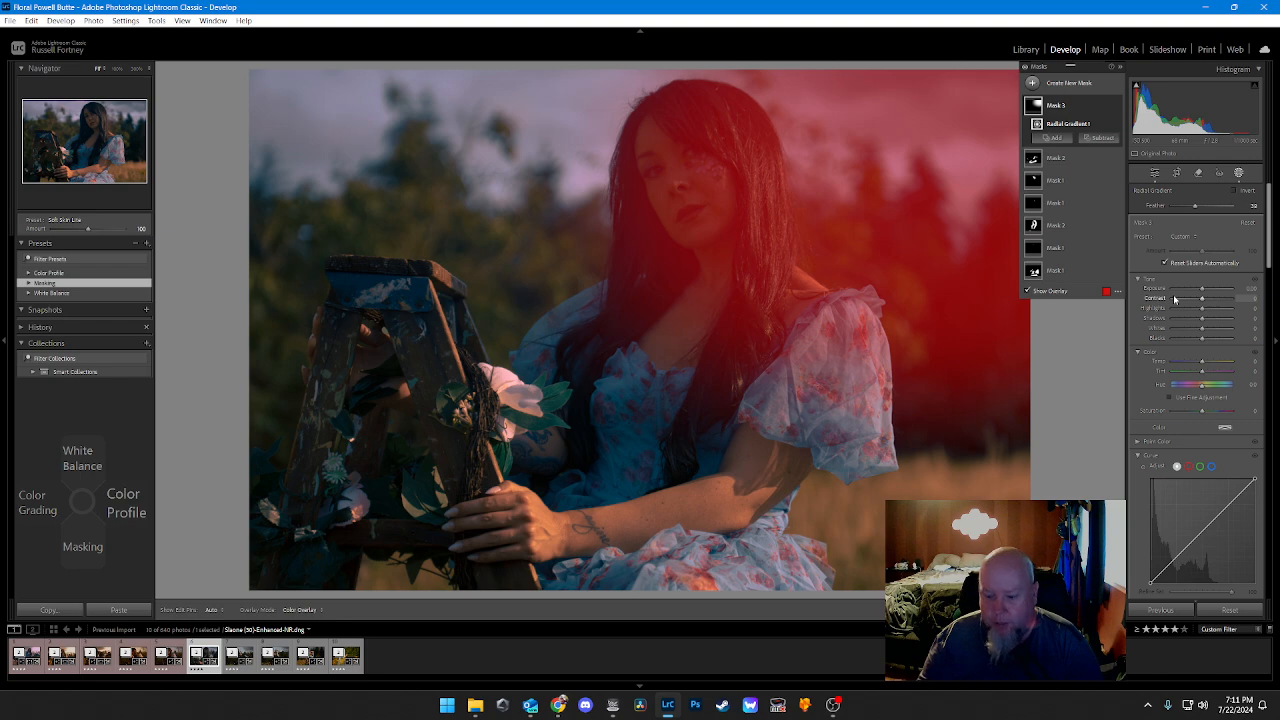
# Step: Lower the radial gradient mask's Contrast to -15
pyautogui.hotkey('alt', 'Down')
pyautogui.hotkey('alt', 'Down')
pyautogui.hotkey('alt', 'Down')
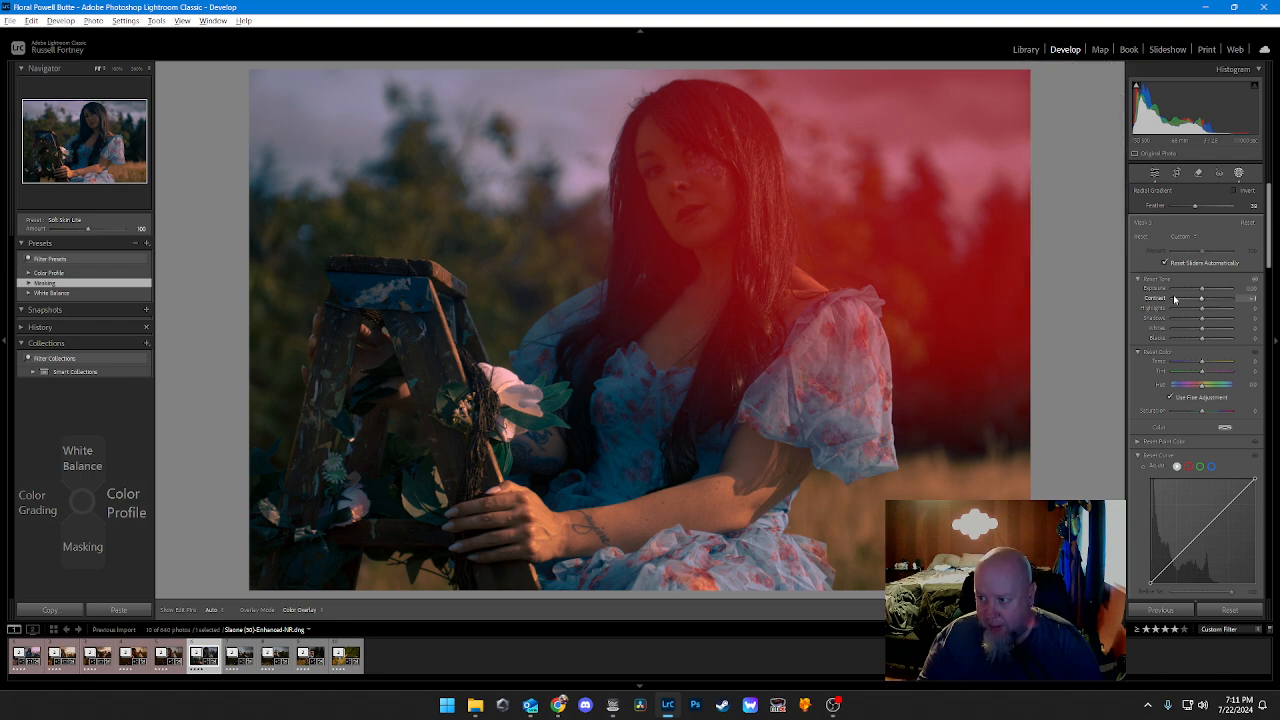
pyautogui.hotkey('alt', 'Down')
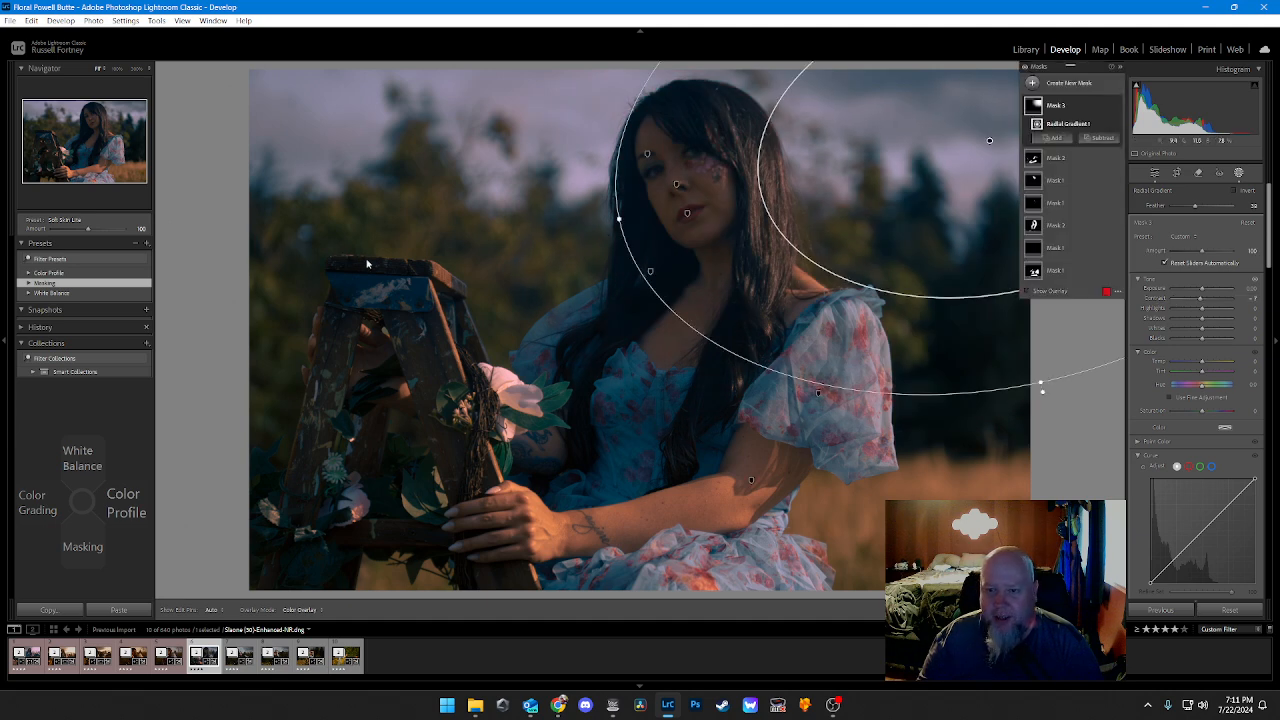
pyautogui.click(1188, 298)
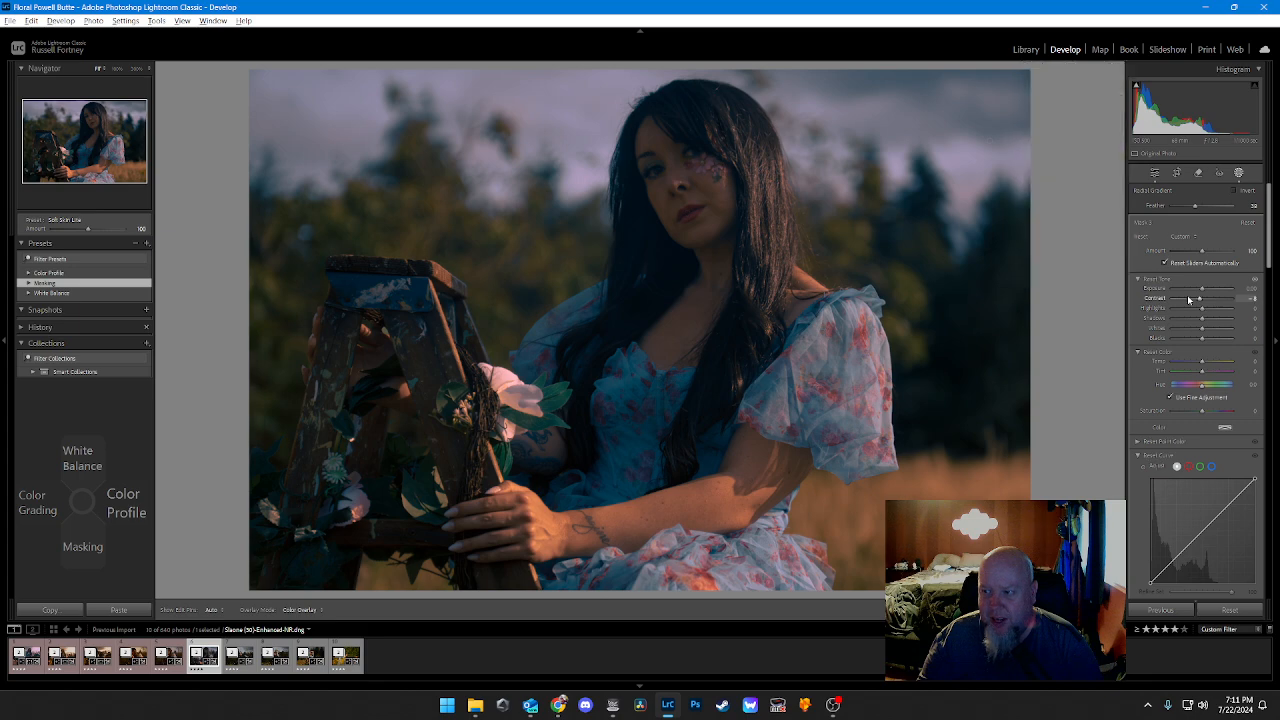
pyautogui.click(1188, 299)
pyautogui.click(1188, 299)
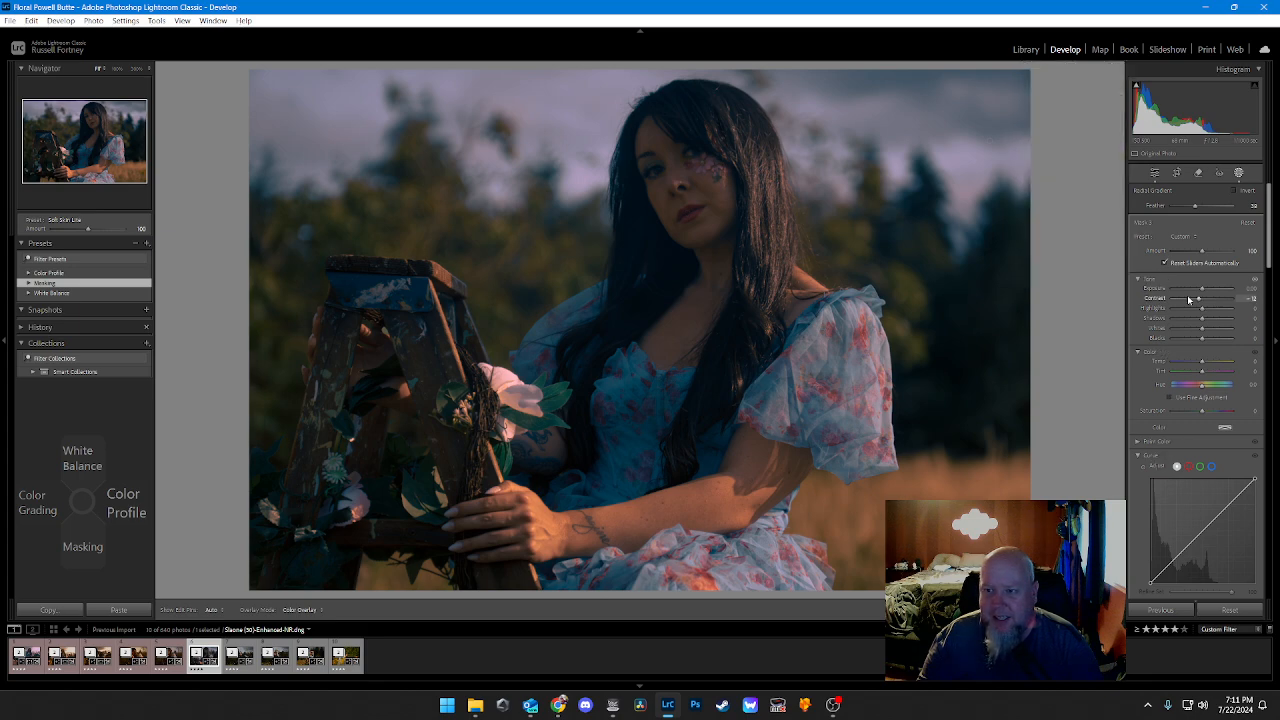
pyautogui.click(1188, 298)
pyautogui.click(1188, 298)
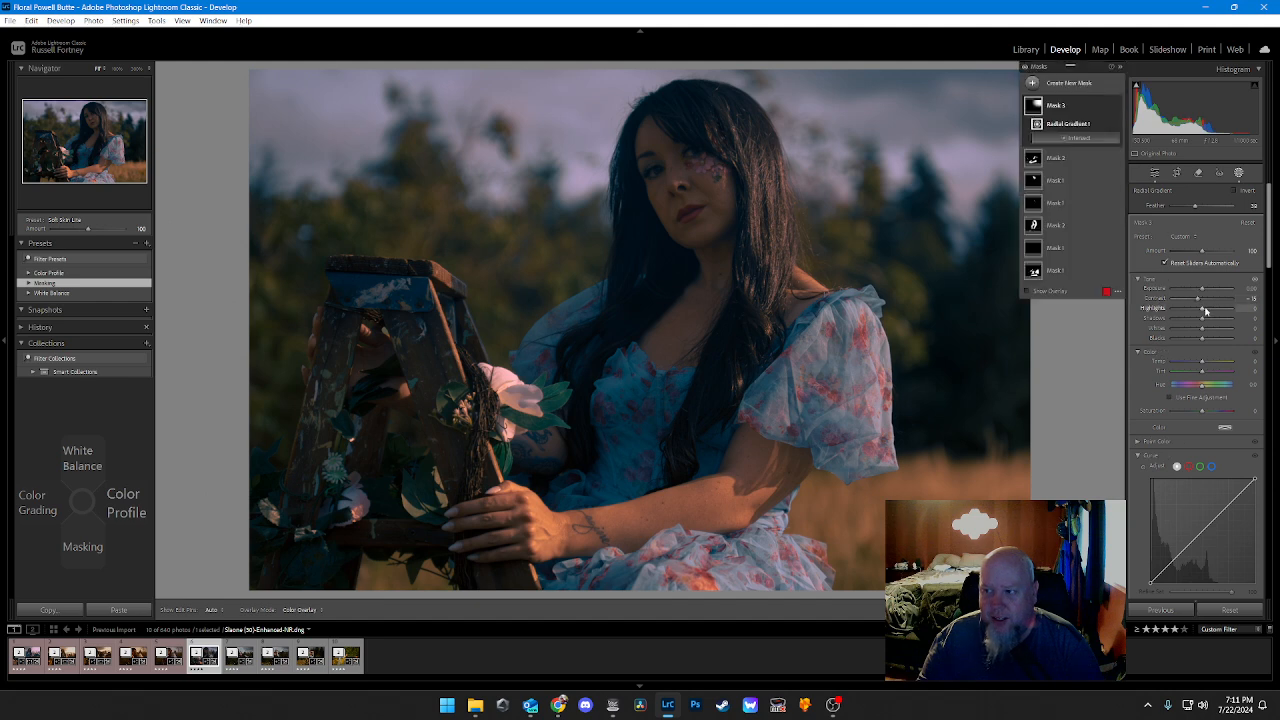
# Step: Raise the radial gradient mask's Highlights to 15
pyautogui.click(1205, 311)
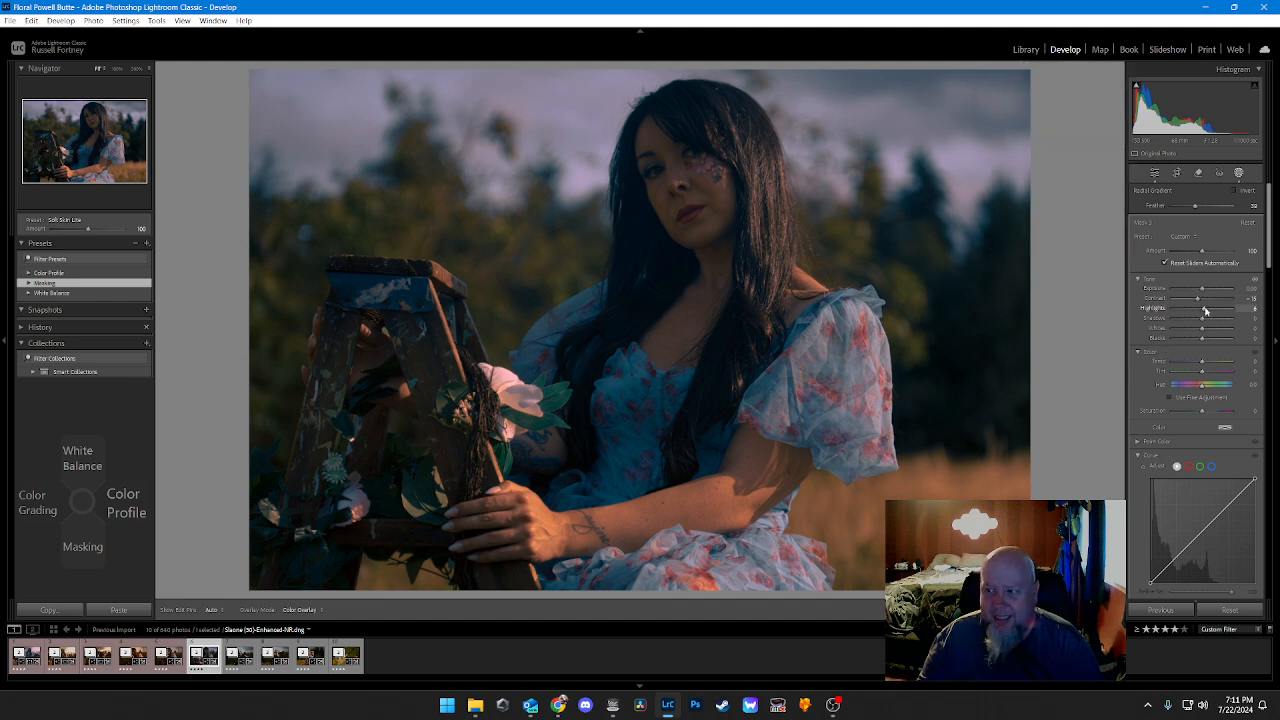
pyautogui.click(1205, 311)
pyautogui.click(1205, 311)
pyautogui.moveTo(1205, 308); pyautogui.dragTo(1206, 308)
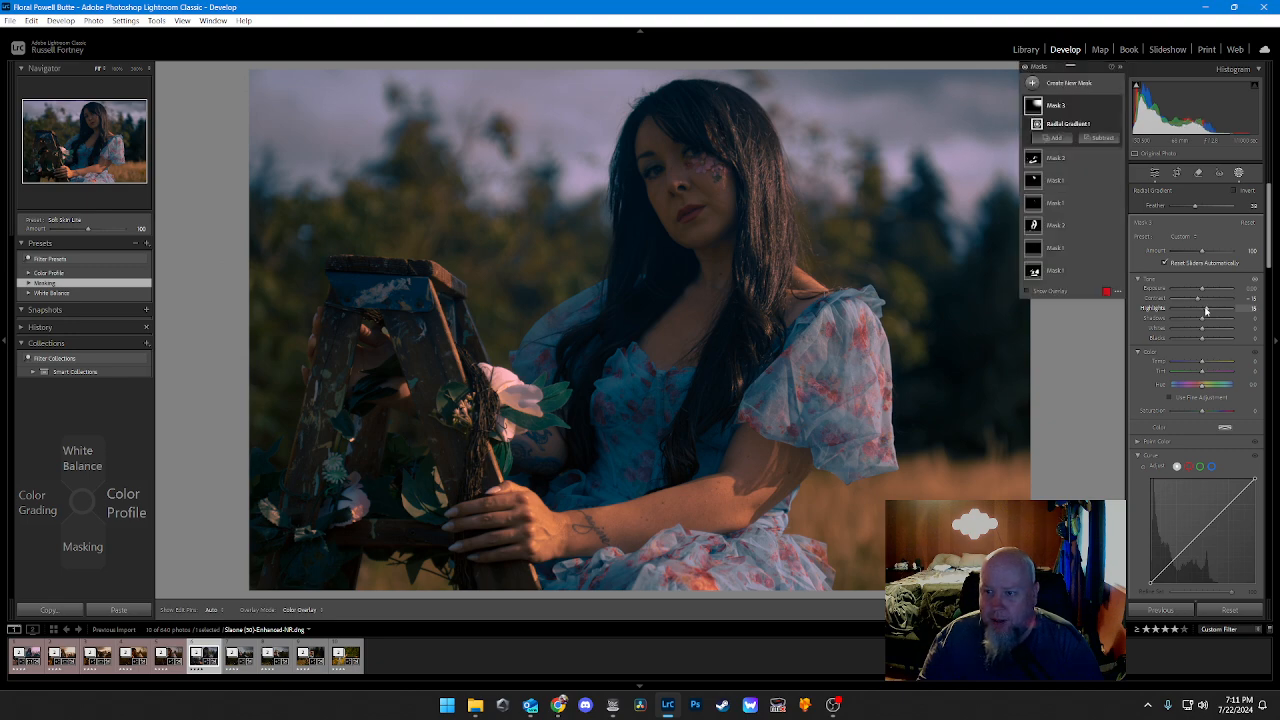
# Step: Raise the radial gradient mask's Highlights to 20 and its Shadows to 10
pyautogui.press('alt')
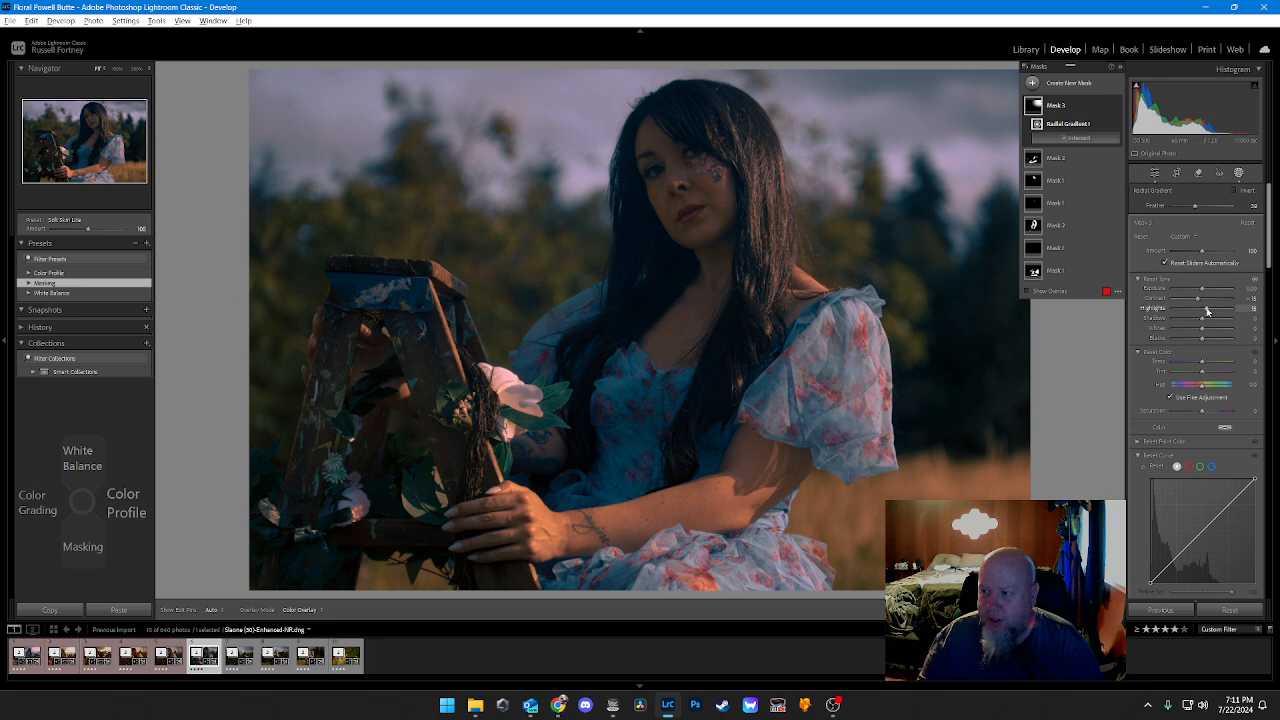
pyautogui.moveTo(1207, 311); pyautogui.dragTo(1210, 320)
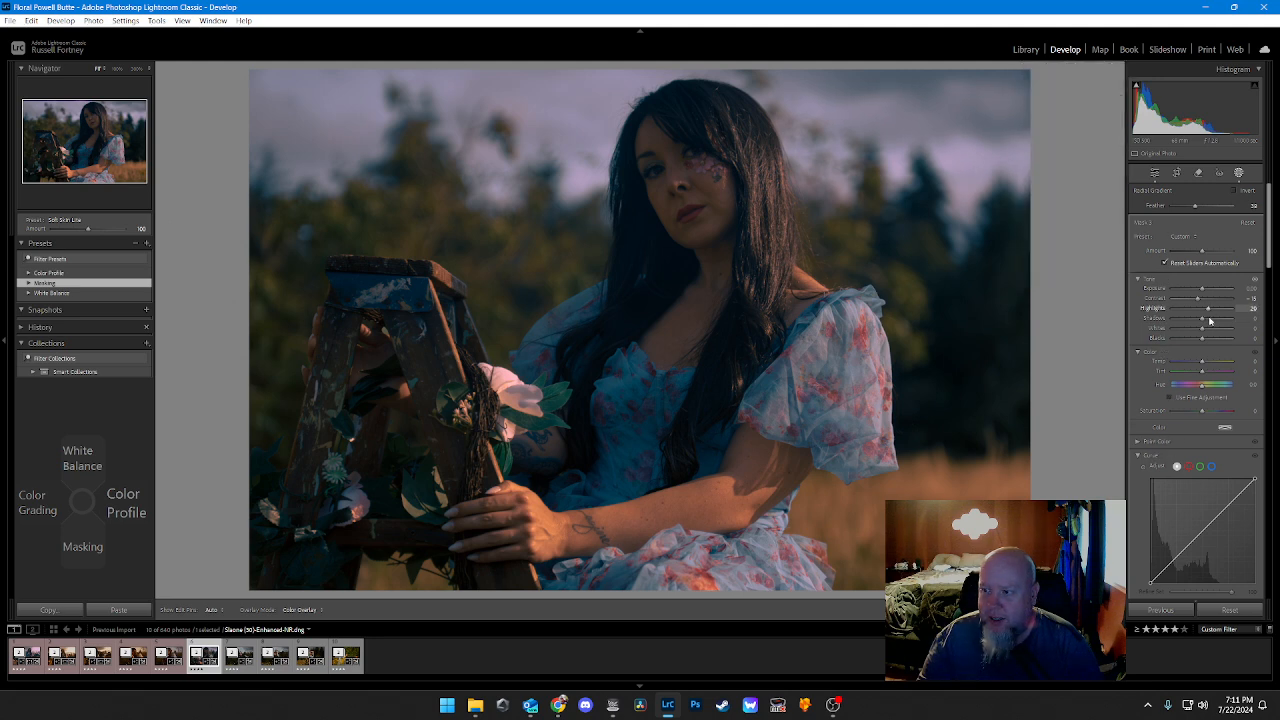
pyautogui.press('alt')
pyautogui.scroll(4, 1210, 322)
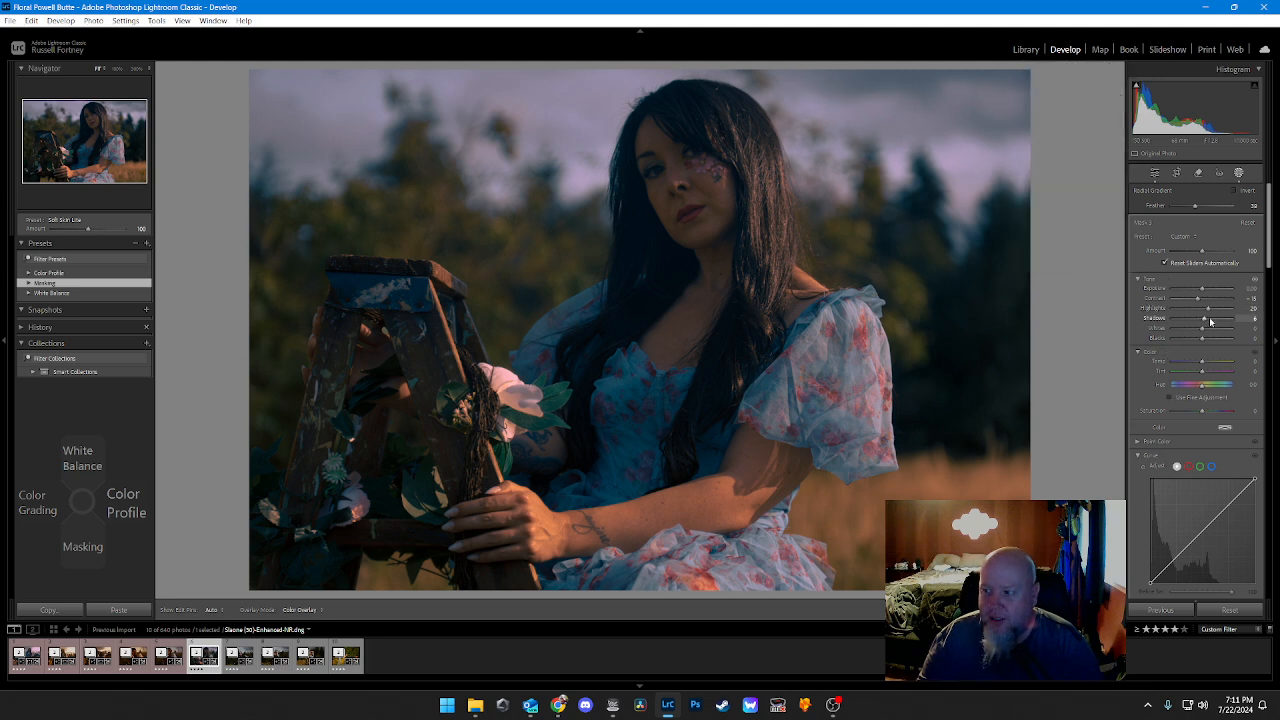
pyautogui.scroll(1, 1210, 321)
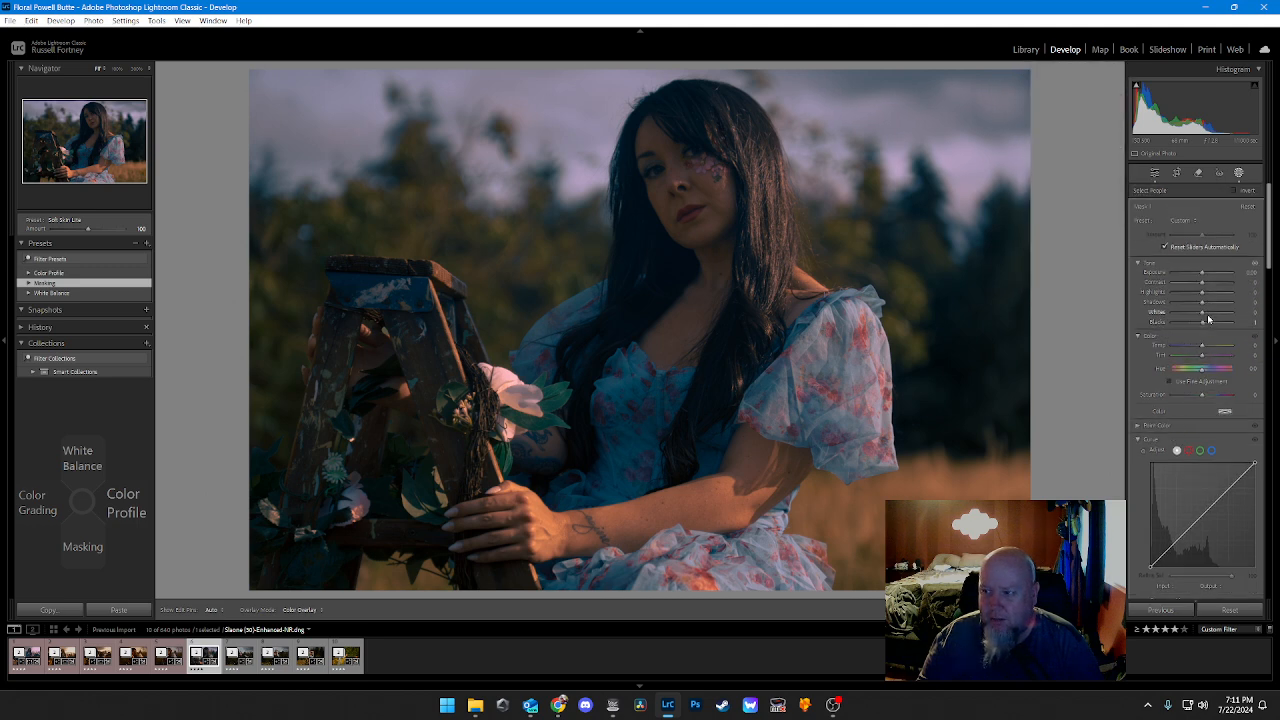
# Step: Return to the radial gradient mask and raise its Whites to 10
pyautogui.hotkey('ctrl', 'z')
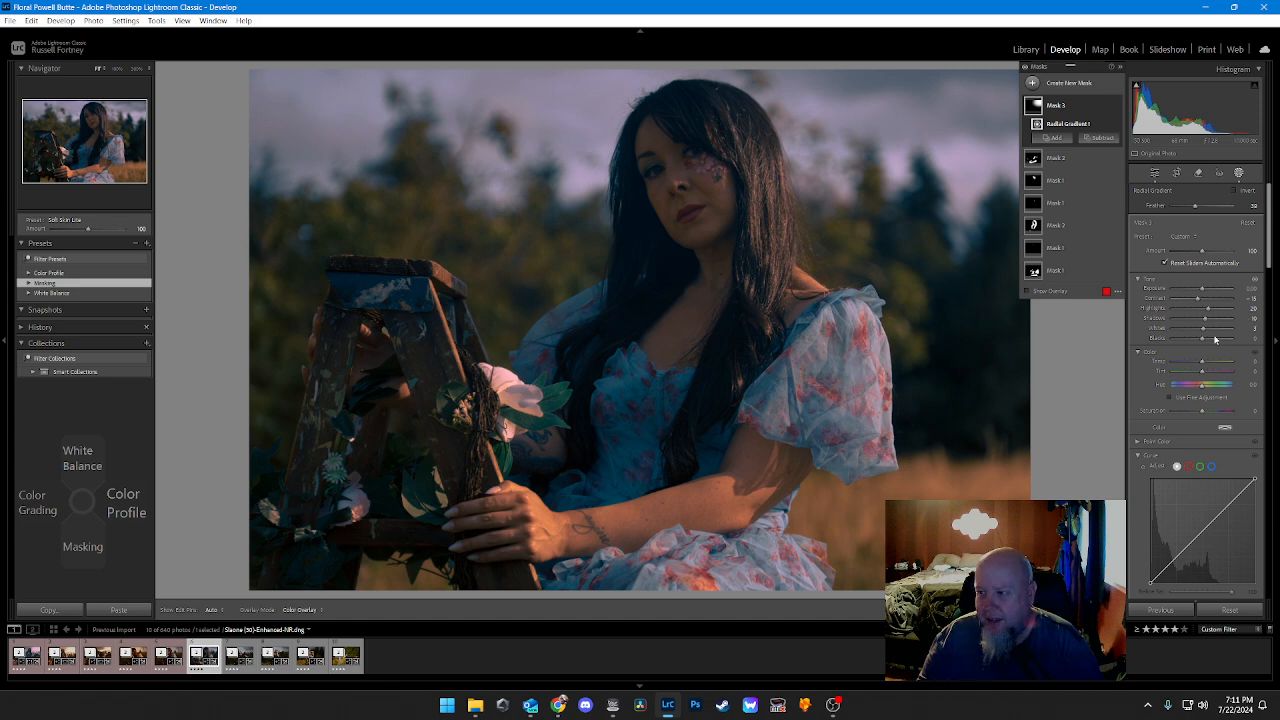
pyautogui.click(1211, 331)
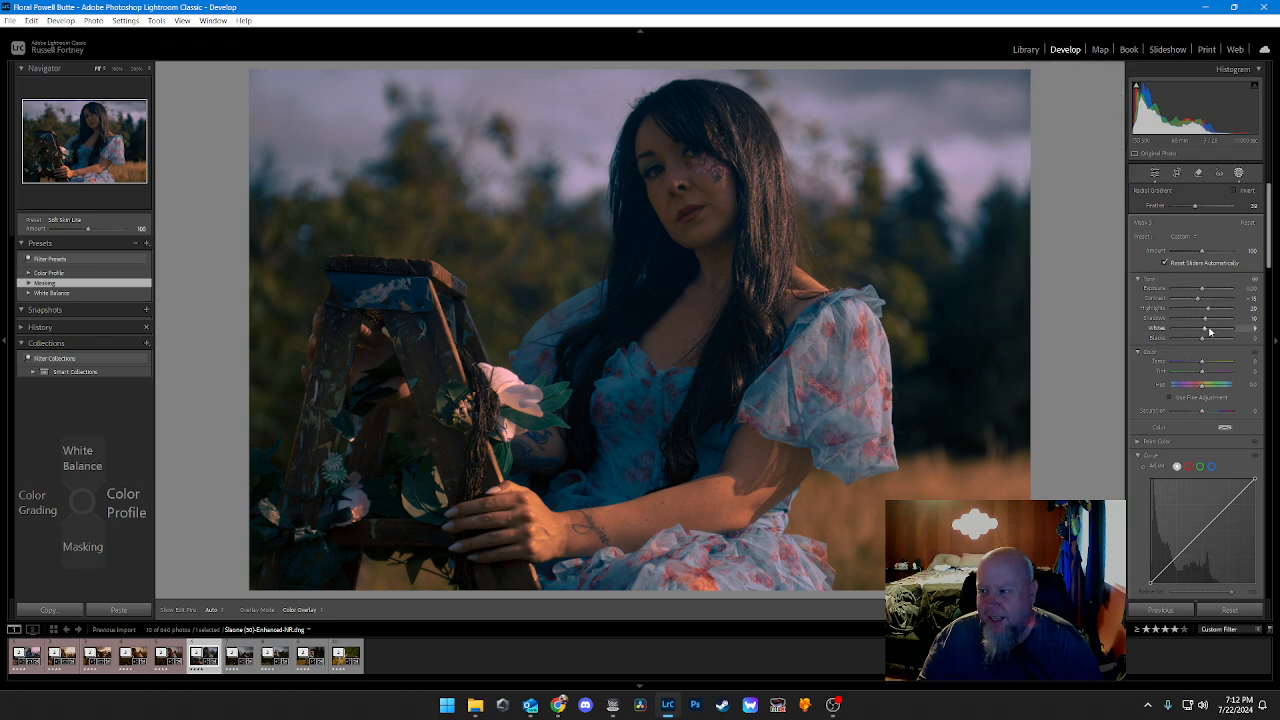
pyautogui.click(1210, 331)
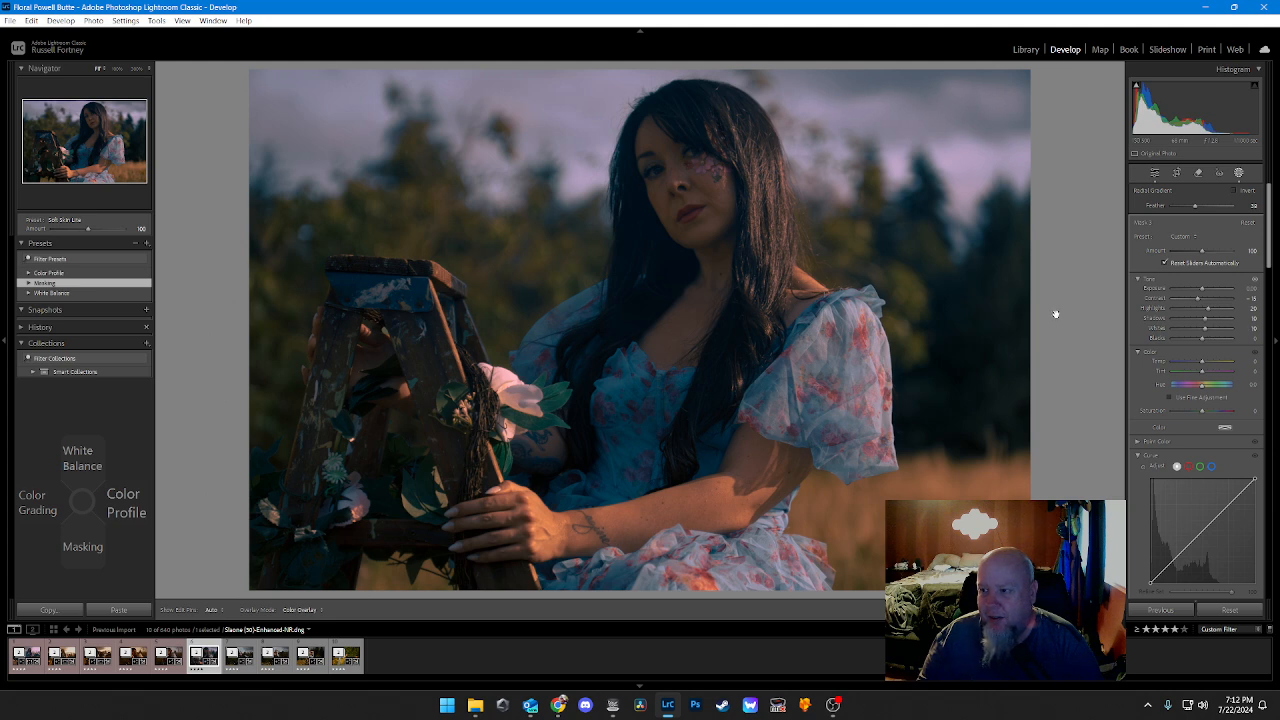
# Step: Leave masking, give the finished portrait a Red label, and go to the following photo
pyautogui.click(1154, 174)
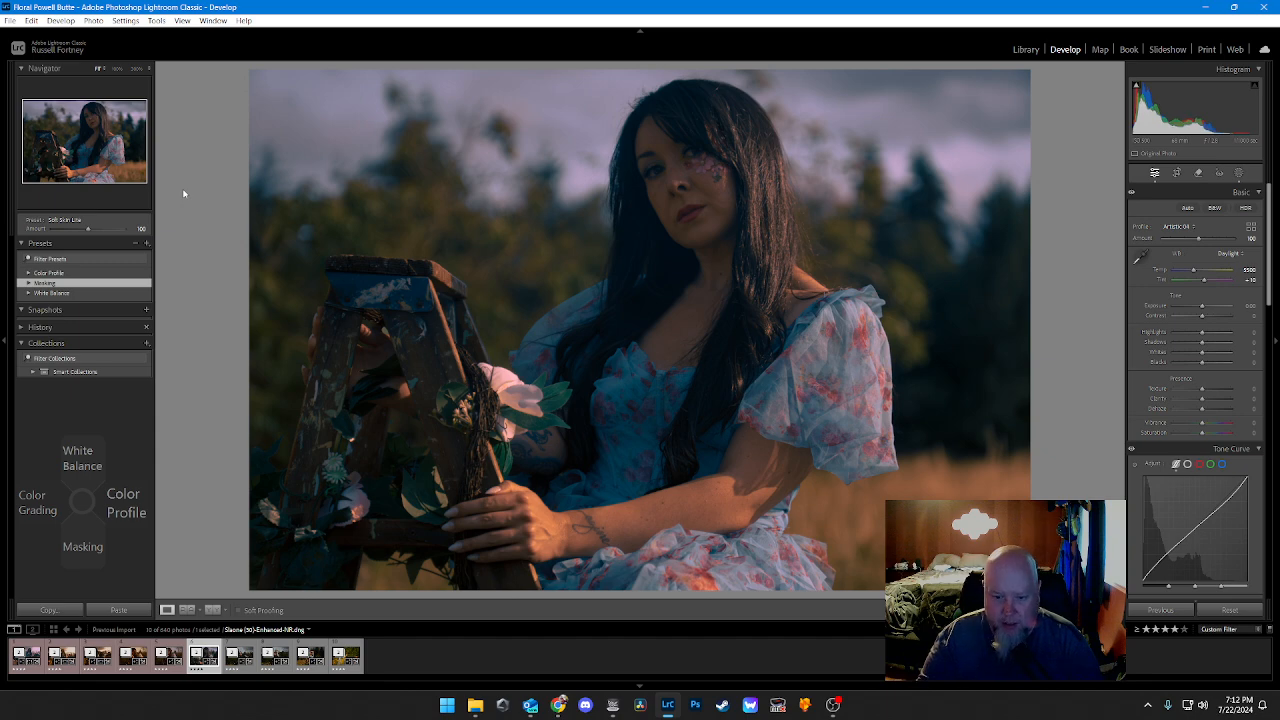
pyautogui.press('6')
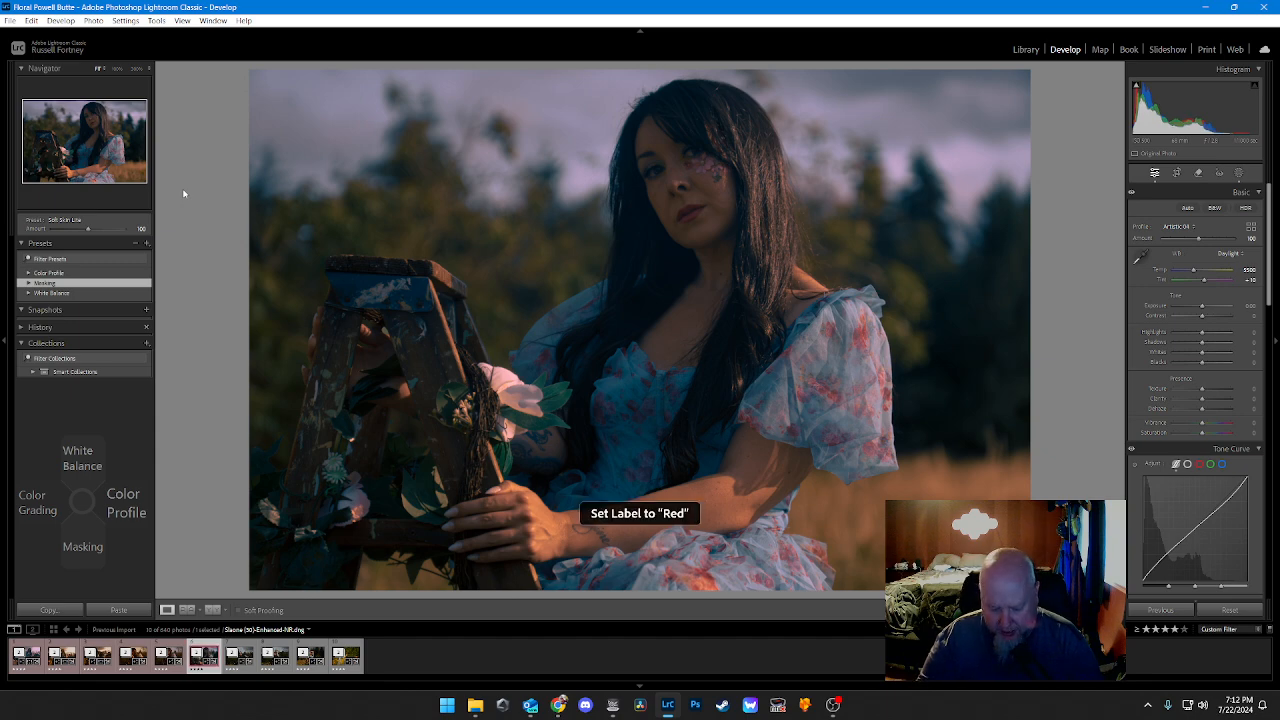
pyautogui.press('Right')
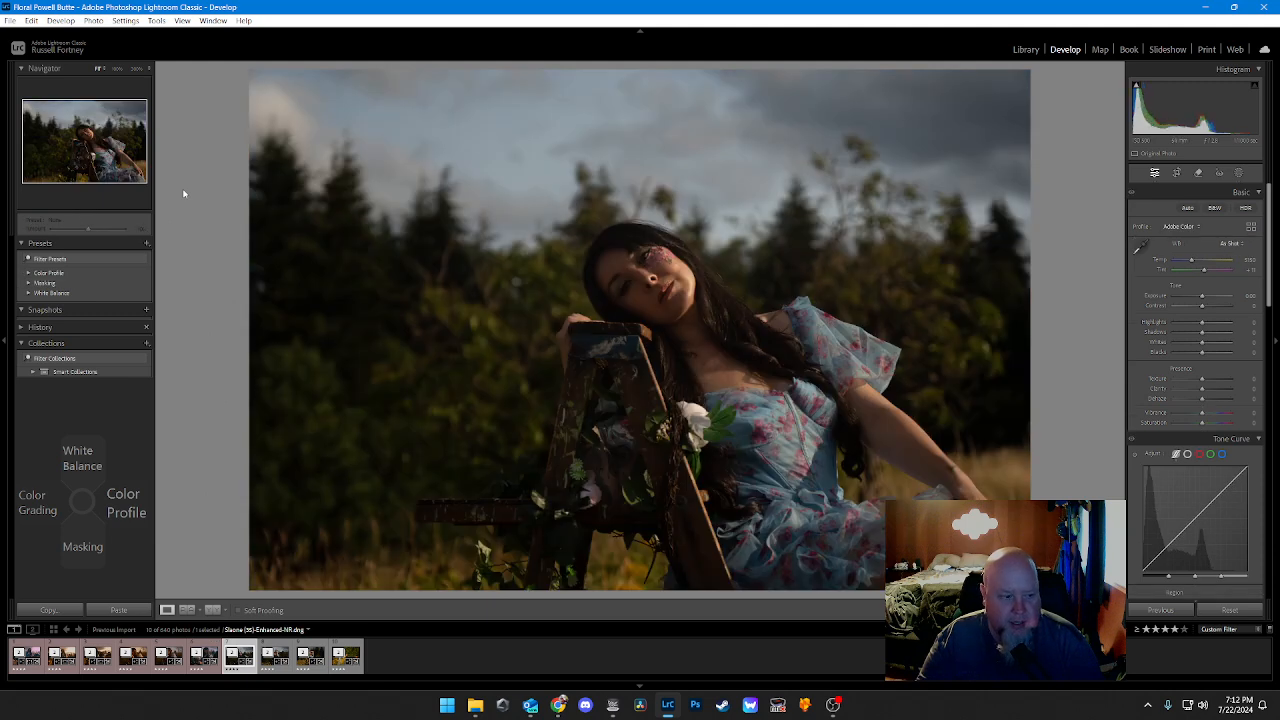
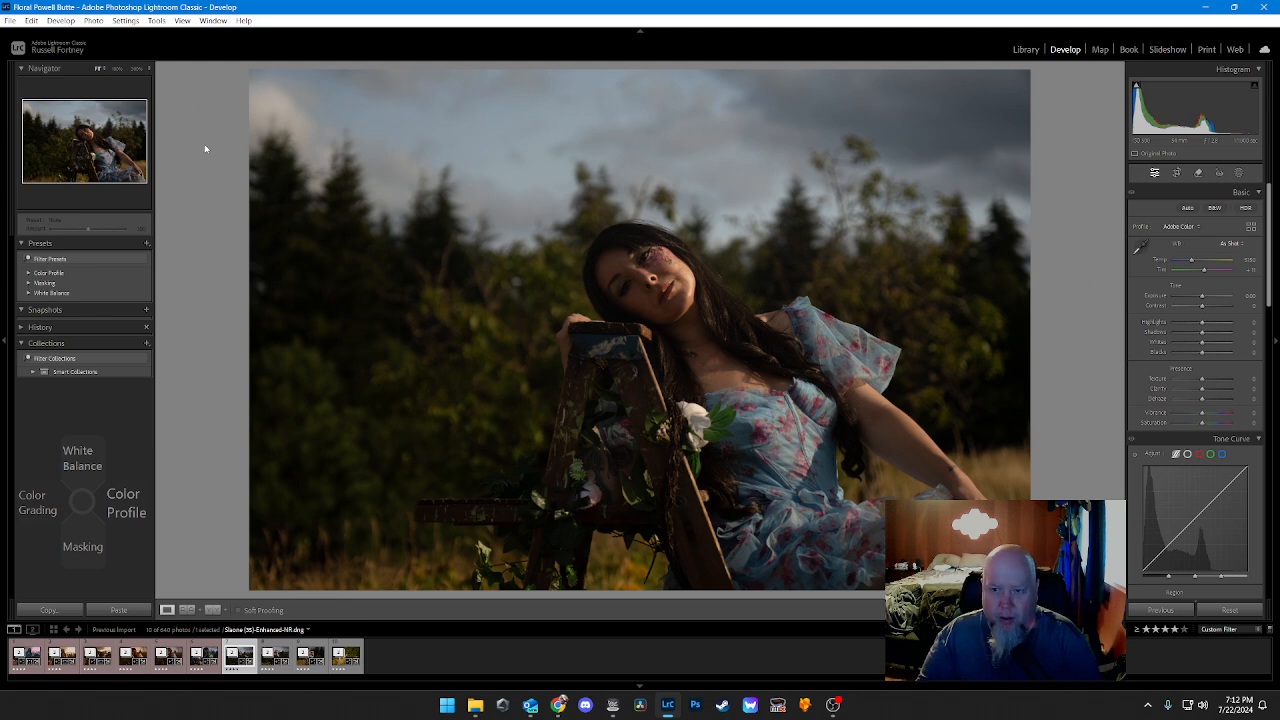
# Step: Set the photo's white balance to Daylight and apply the Artistic 4 color profile
pyautogui.press('Up')
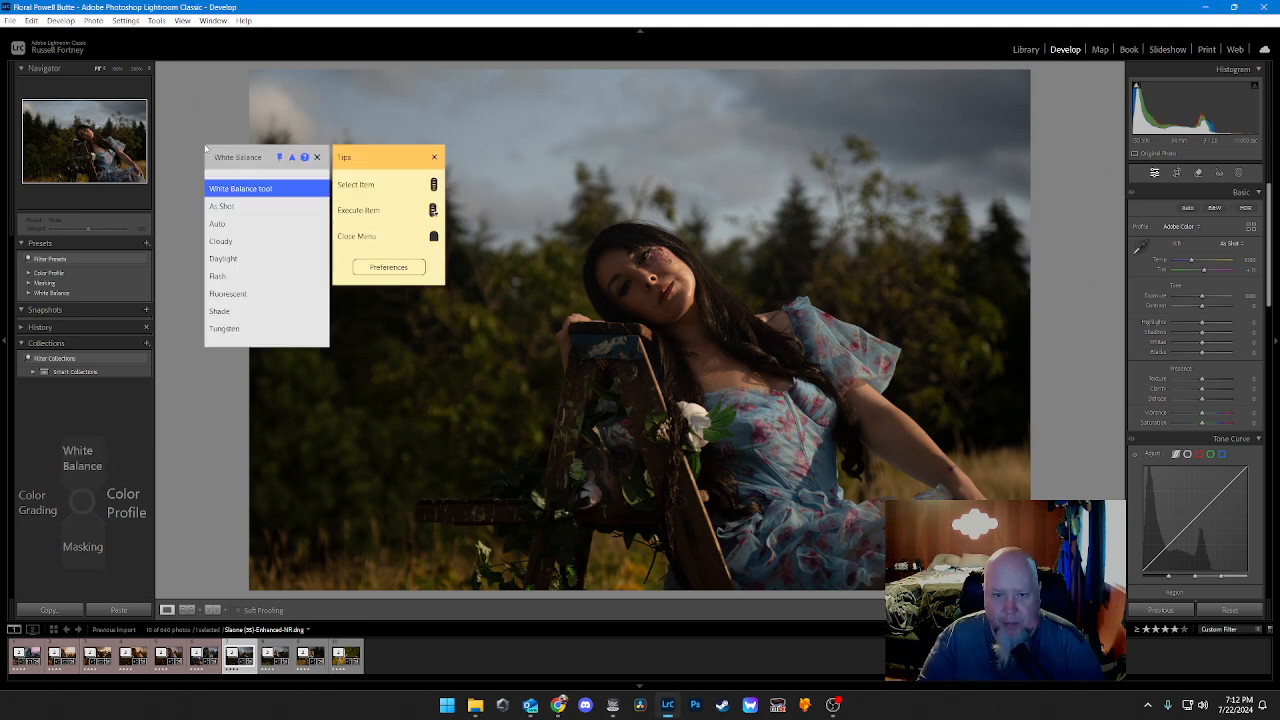
pyautogui.scroll(-3, 206, 148)
pyautogui.click(206, 148)
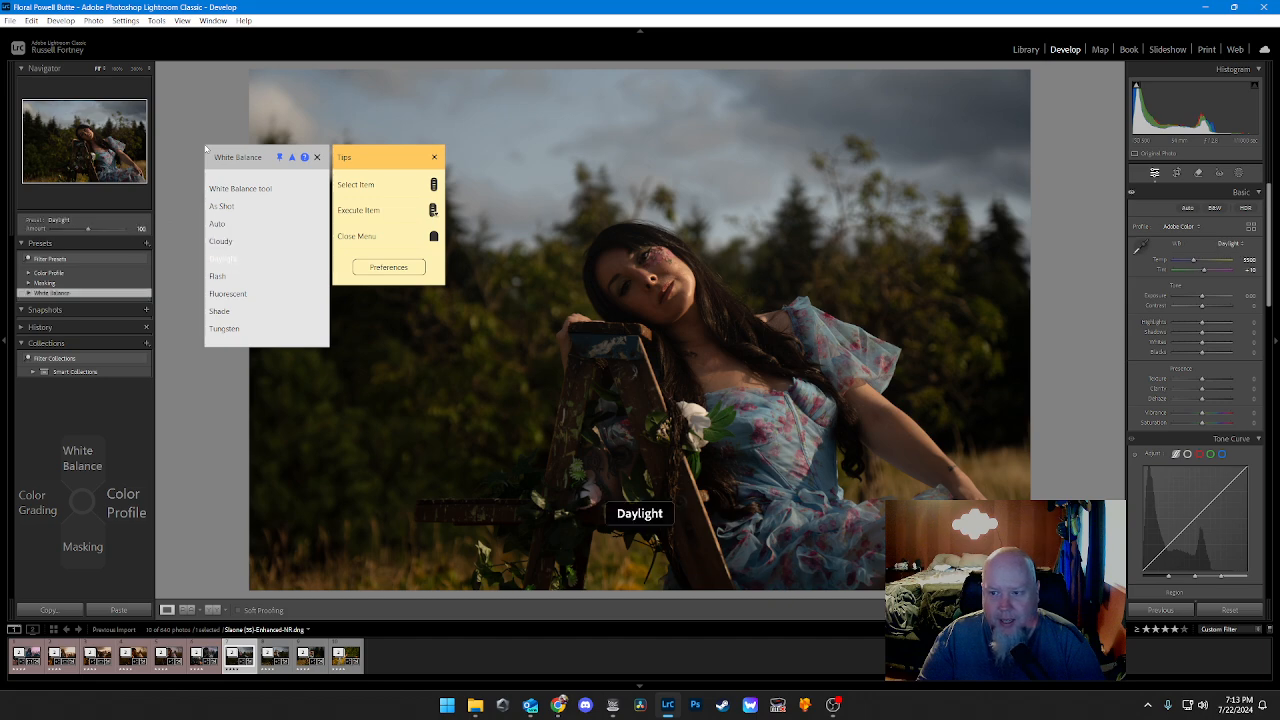
pyautogui.press('Right')
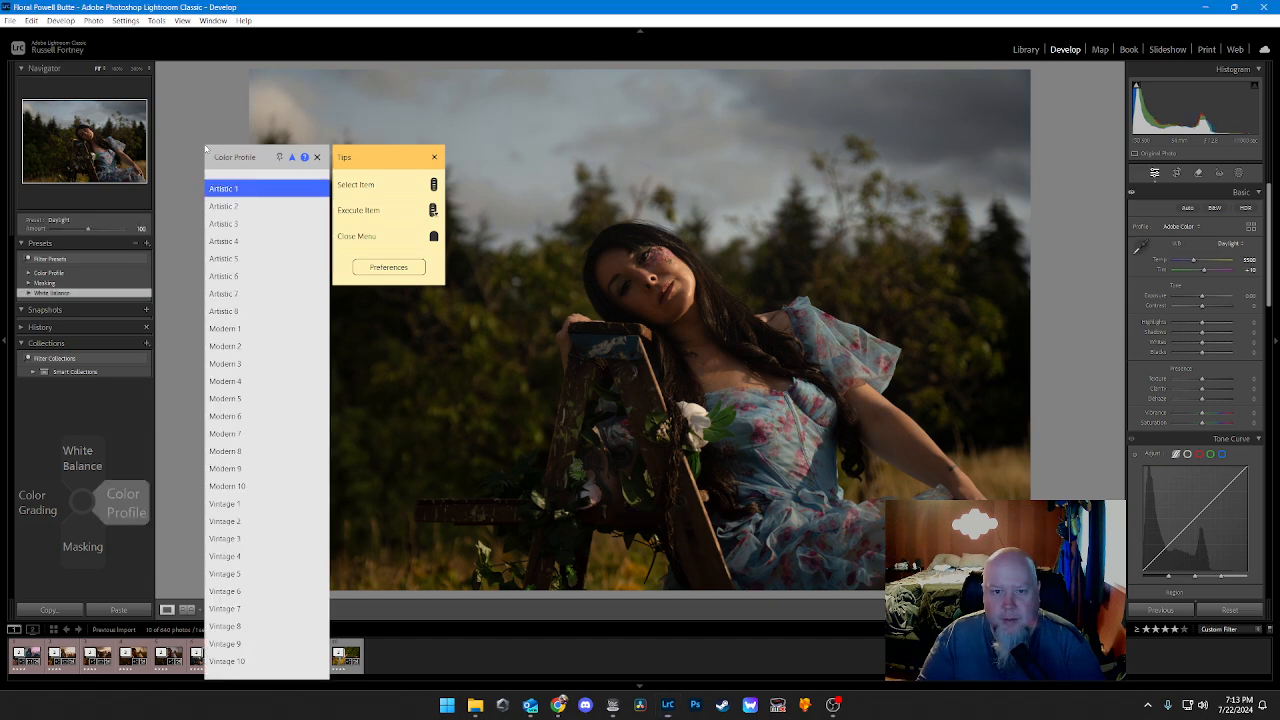
pyautogui.scroll(-3, 206, 148)
pyautogui.click(206, 148)
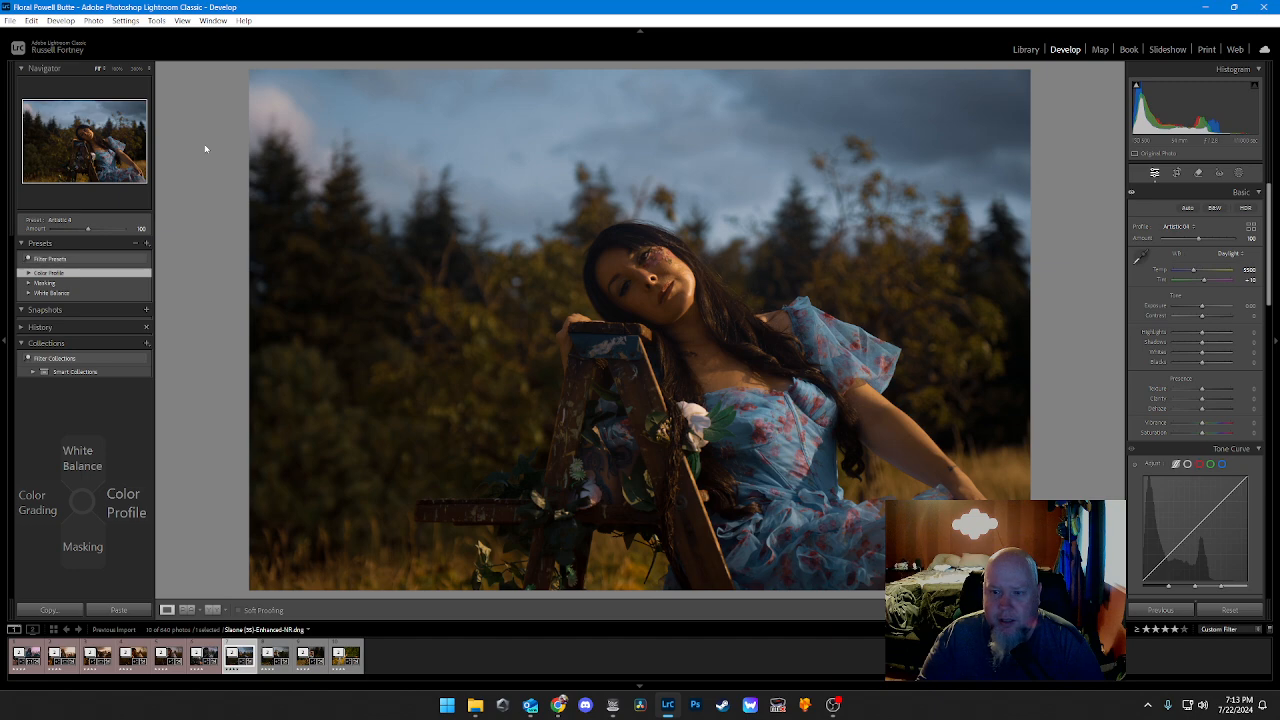
# Step: Apply the Hair masking preset to the portrait
pyautogui.press('Down')
pyautogui.scroll(-2, 206, 148)
pyautogui.scroll(2, 206, 148)
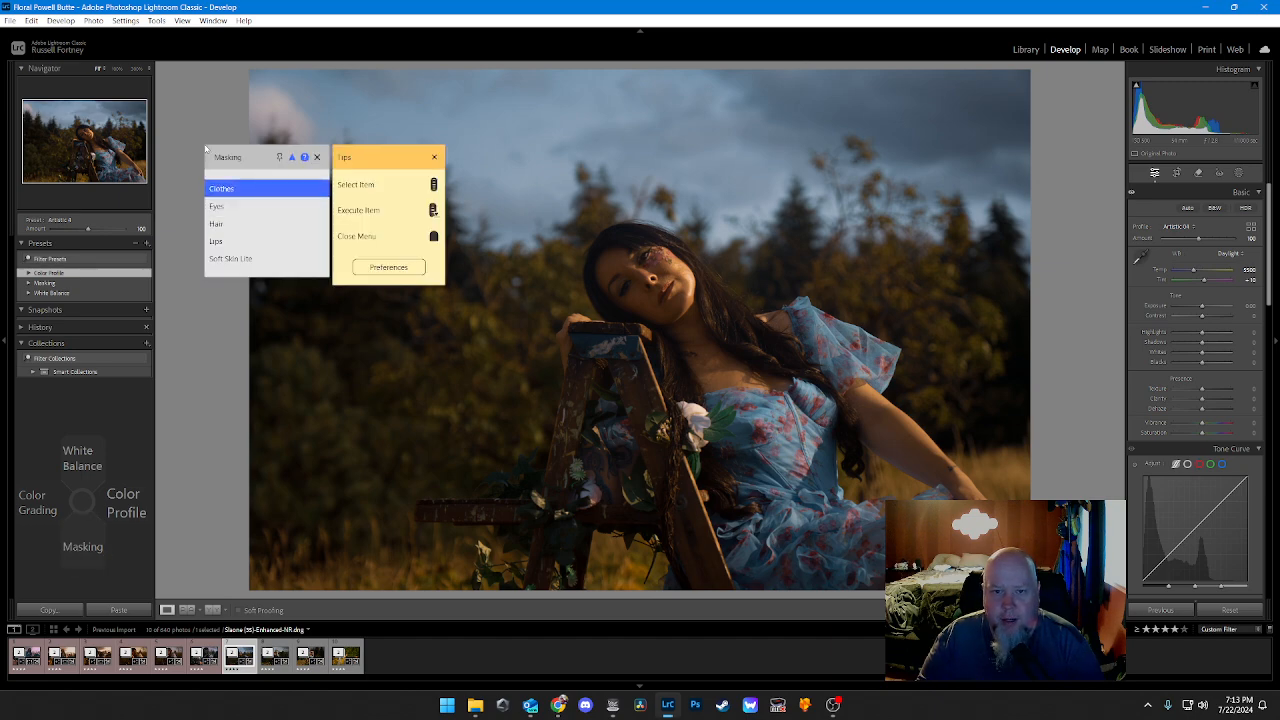
pyautogui.press('Return')
pyautogui.press('Down')
pyautogui.scroll(-2, 206, 148)
pyautogui.press('Return')
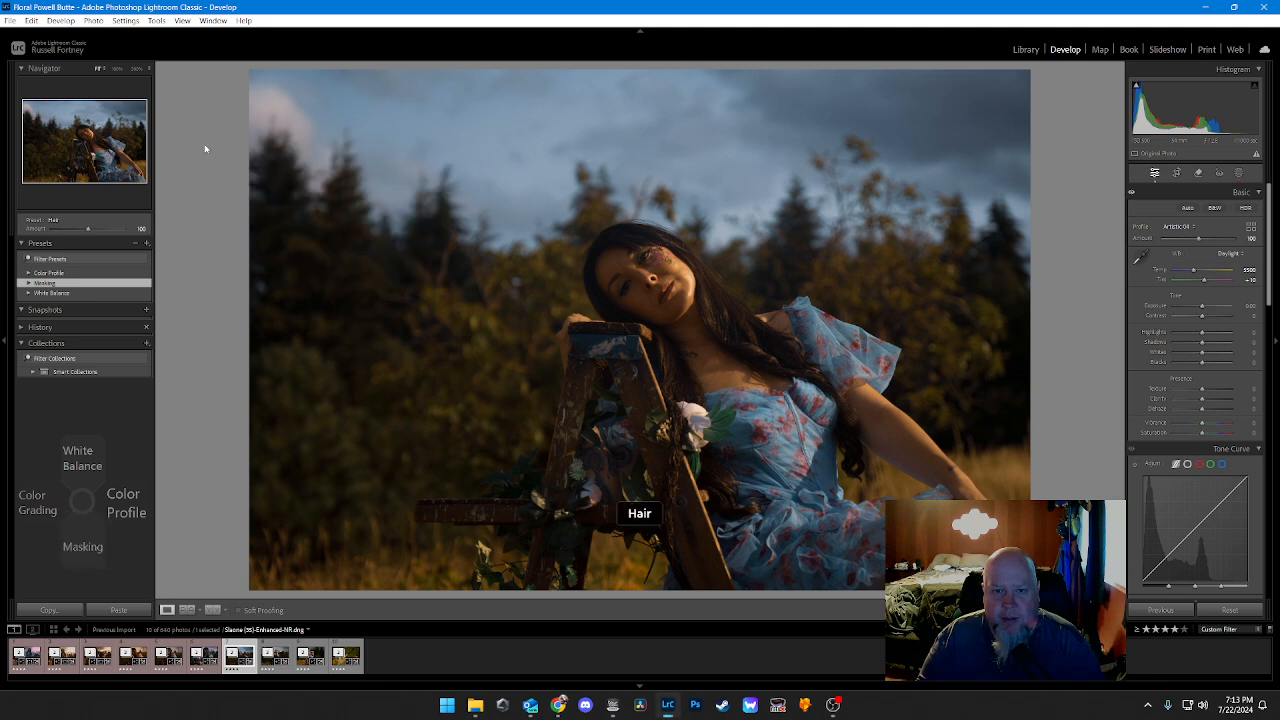
# Step: Apply the Lips and Soft Skin Lite masking presets to the portrait
pyautogui.press('Down')
pyautogui.scroll(-3, 206, 149)
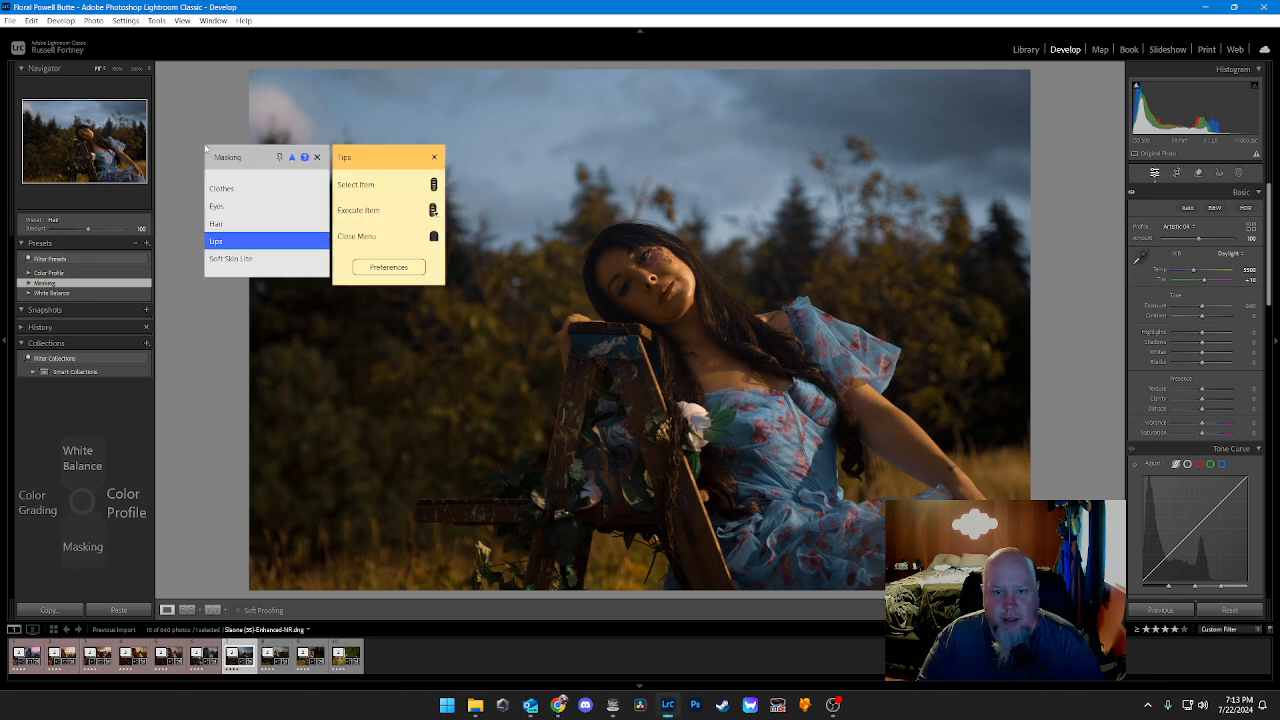
pyautogui.press('Return')
pyautogui.press('Down')
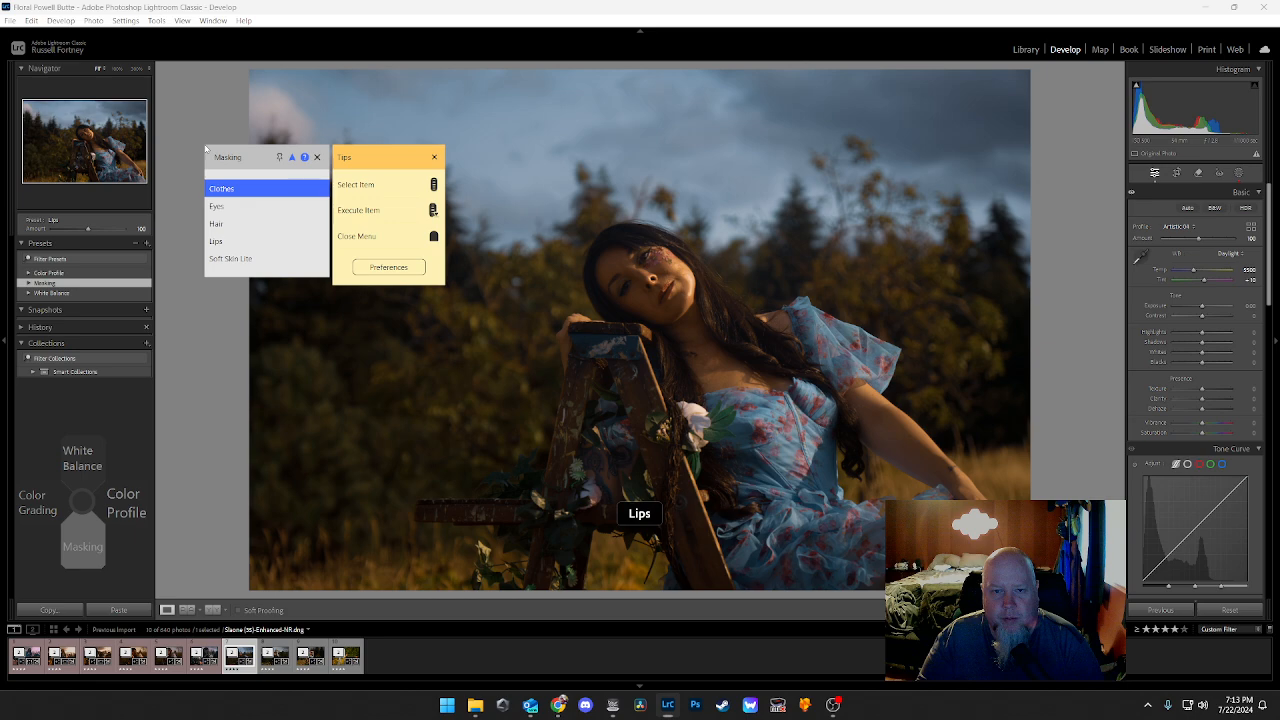
pyautogui.scroll(-4, 206, 148)
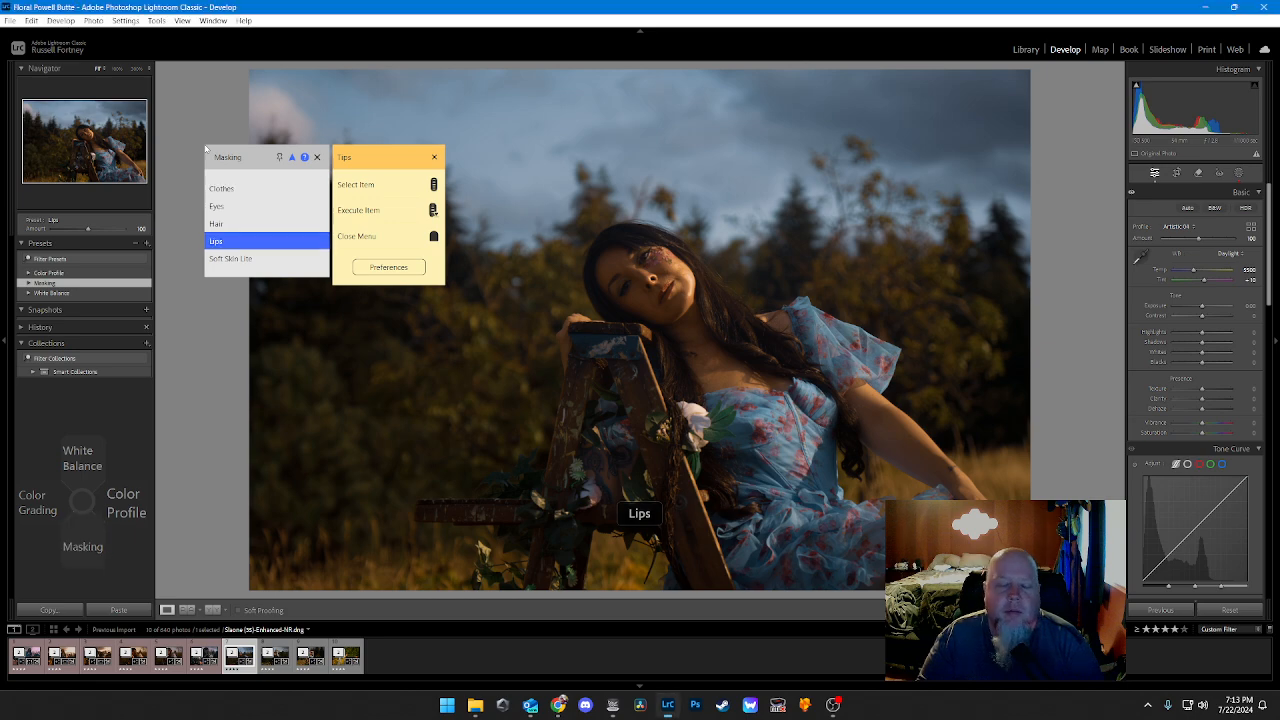
pyautogui.press('Return')
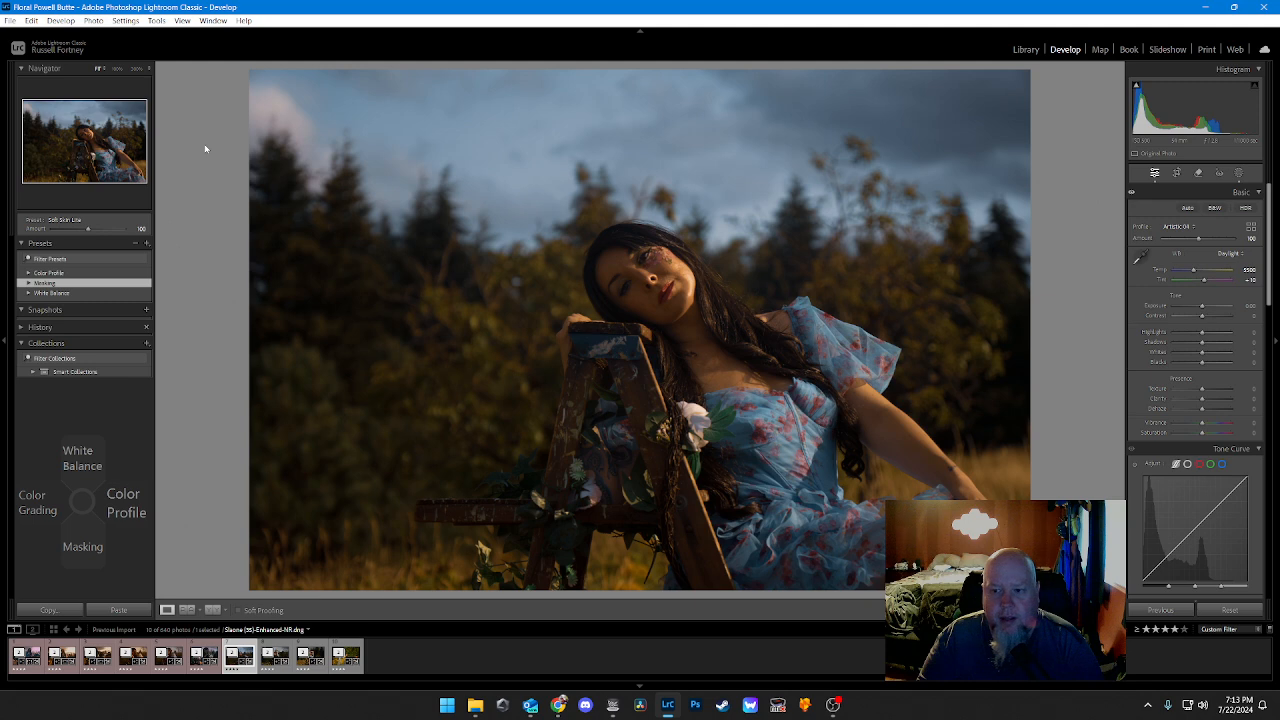
# Step: Lower the tone curve's Shadows to -10 and its Darks to -5
pyautogui.press('F1')
pyautogui.scroll(-3, 205, 149)
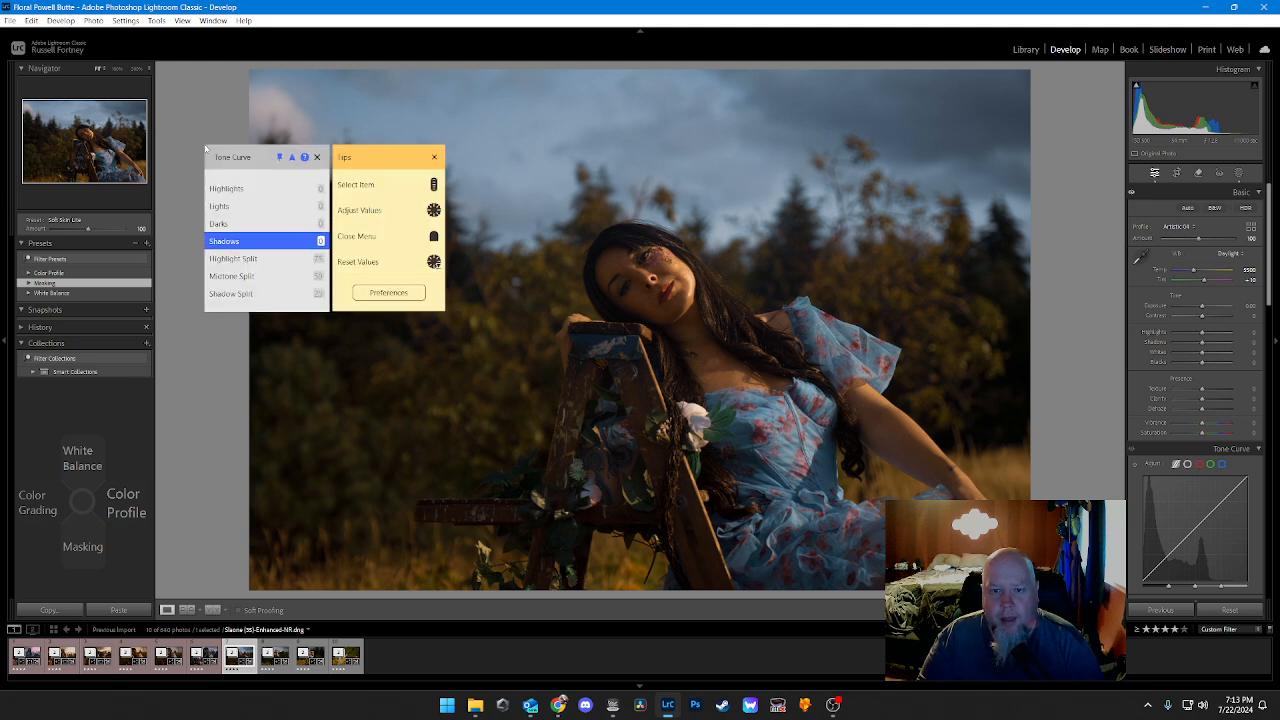
pyautogui.scroll(-3, 205, 149)
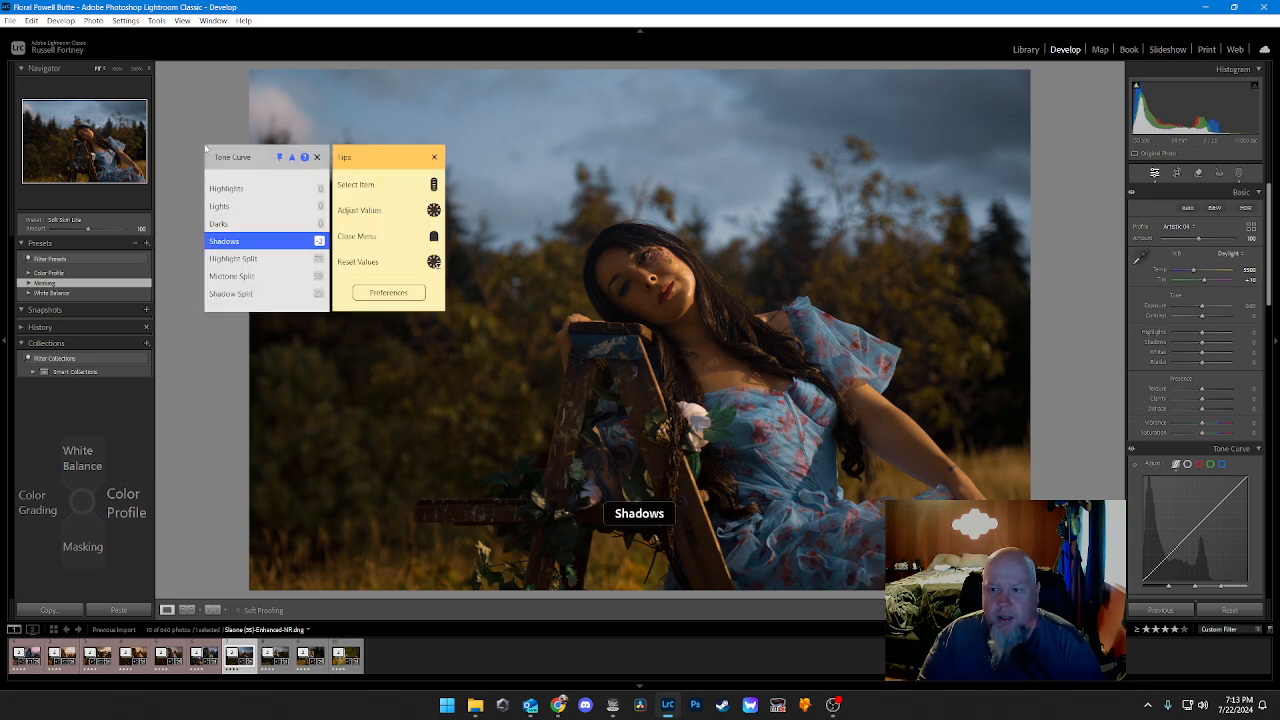
pyautogui.scroll(-6, 205, 149)
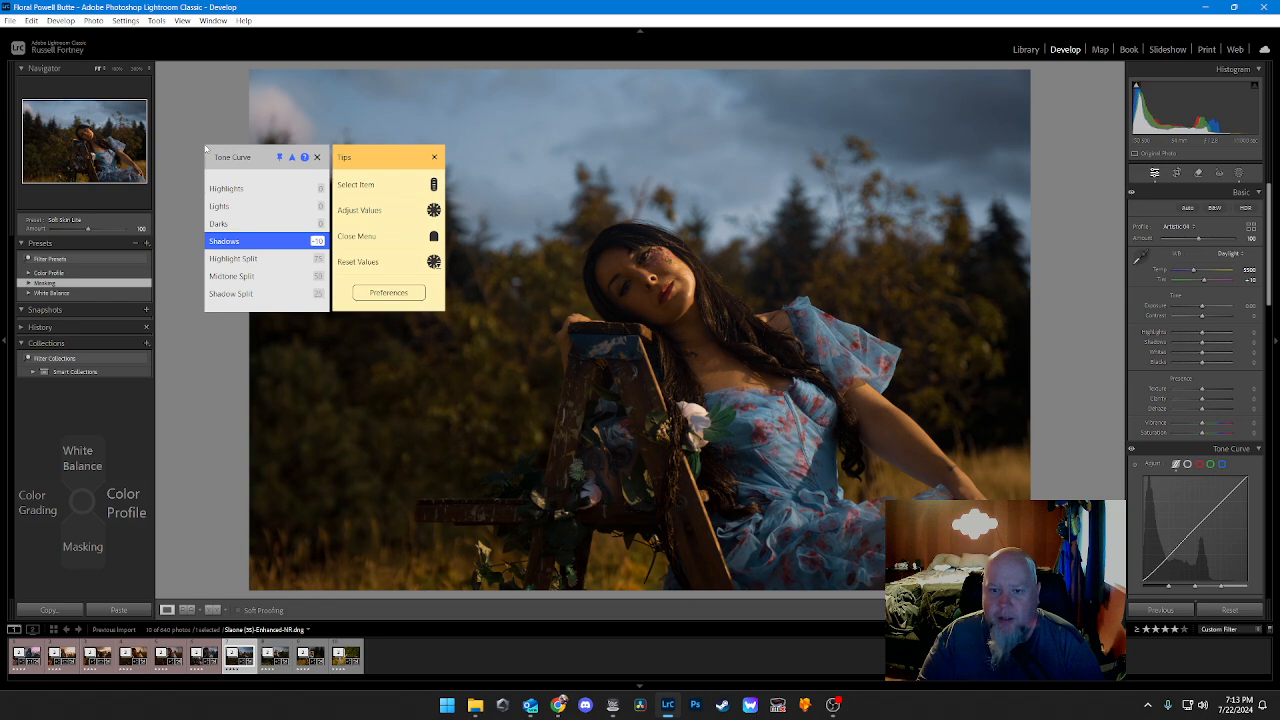
pyautogui.scroll(1, 205, 149)
pyautogui.scroll(-1, 205, 149)
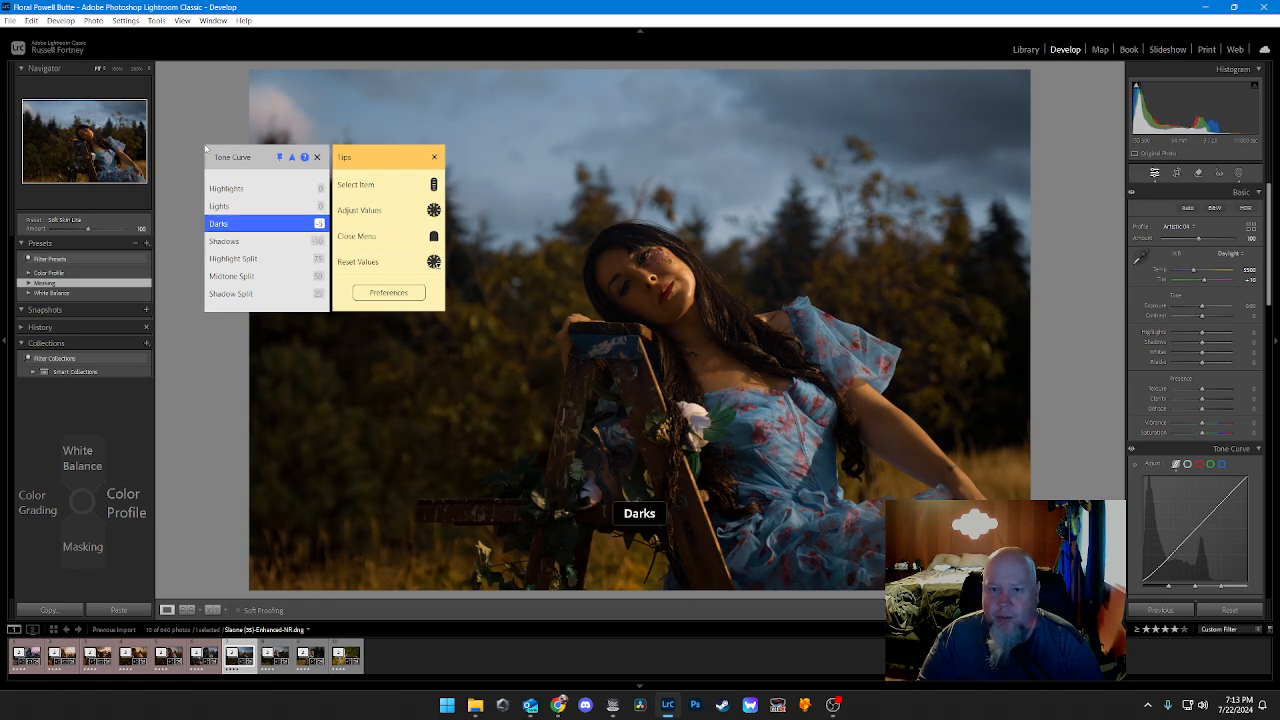
# Step: Raise the tone curve's Lights to 5 and its Highlights to 10
pyautogui.scroll(1, 205, 149)
pyautogui.scroll(5, 205, 149)
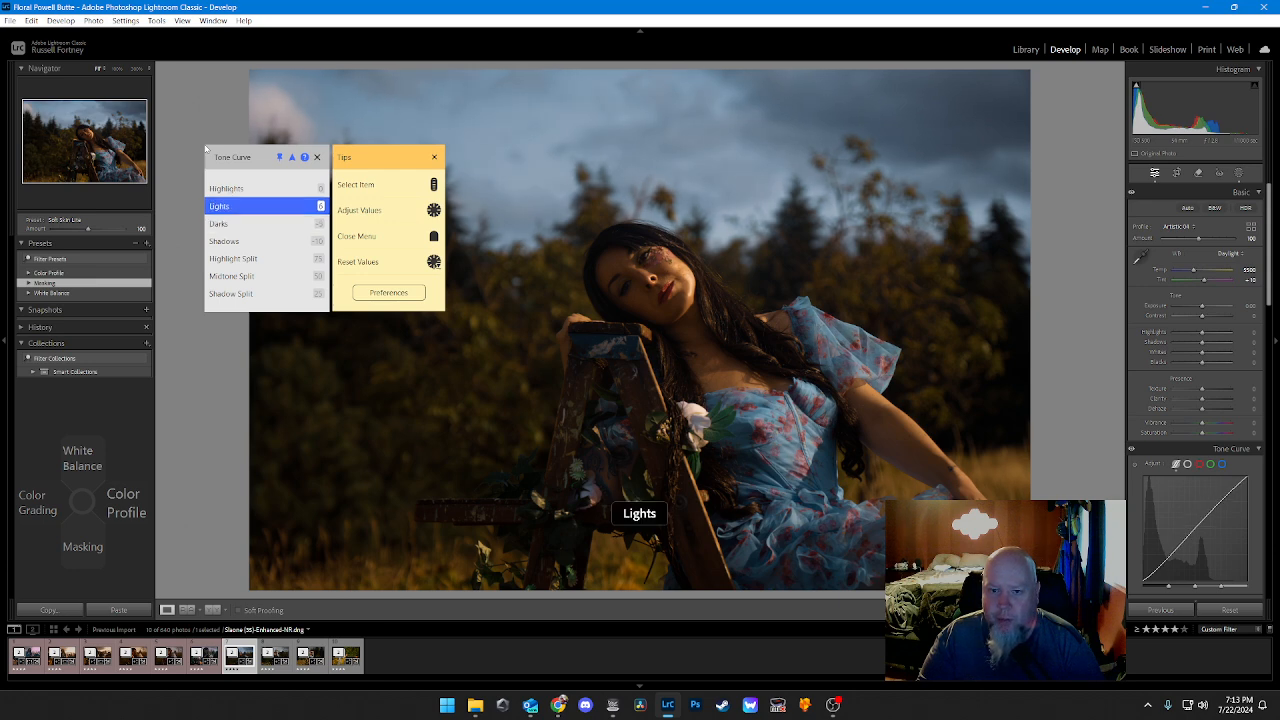
pyautogui.scroll(1, 205, 149)
pyautogui.scroll(5, 205, 149)
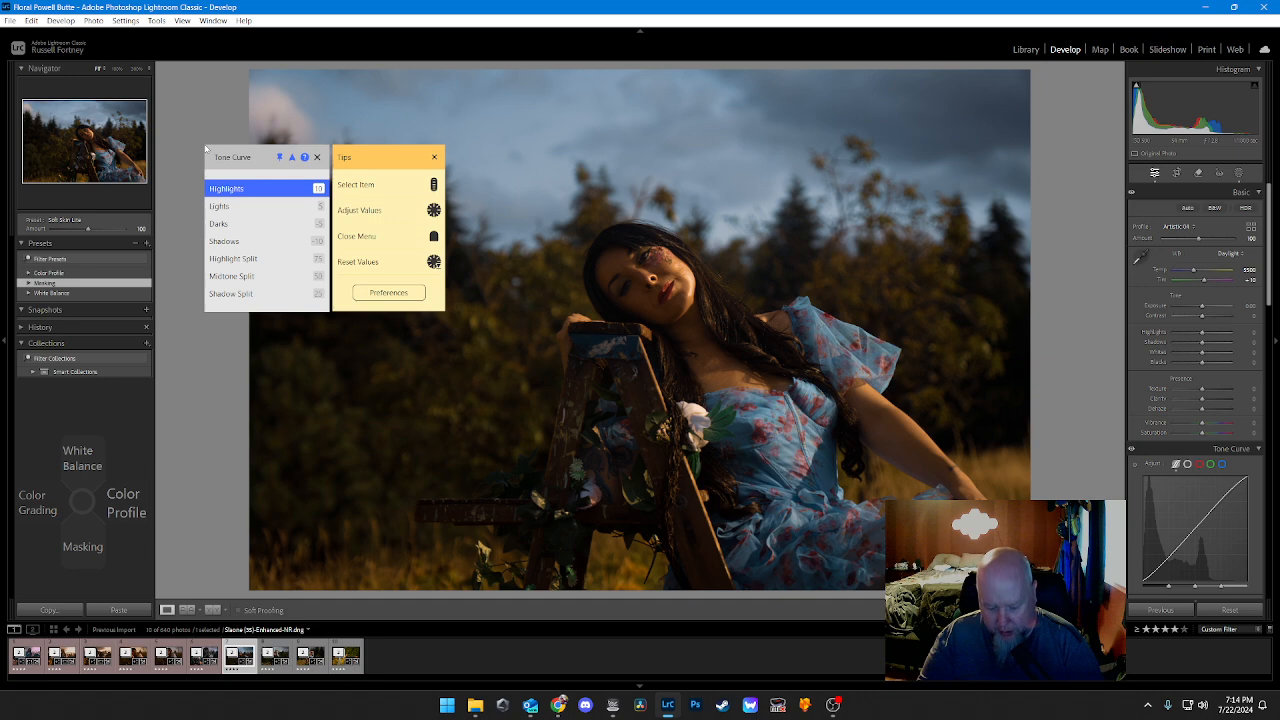
# Step: Warm the color-graded shadows with a hue of about 35 and raise their saturation
pyautogui.press('Left')
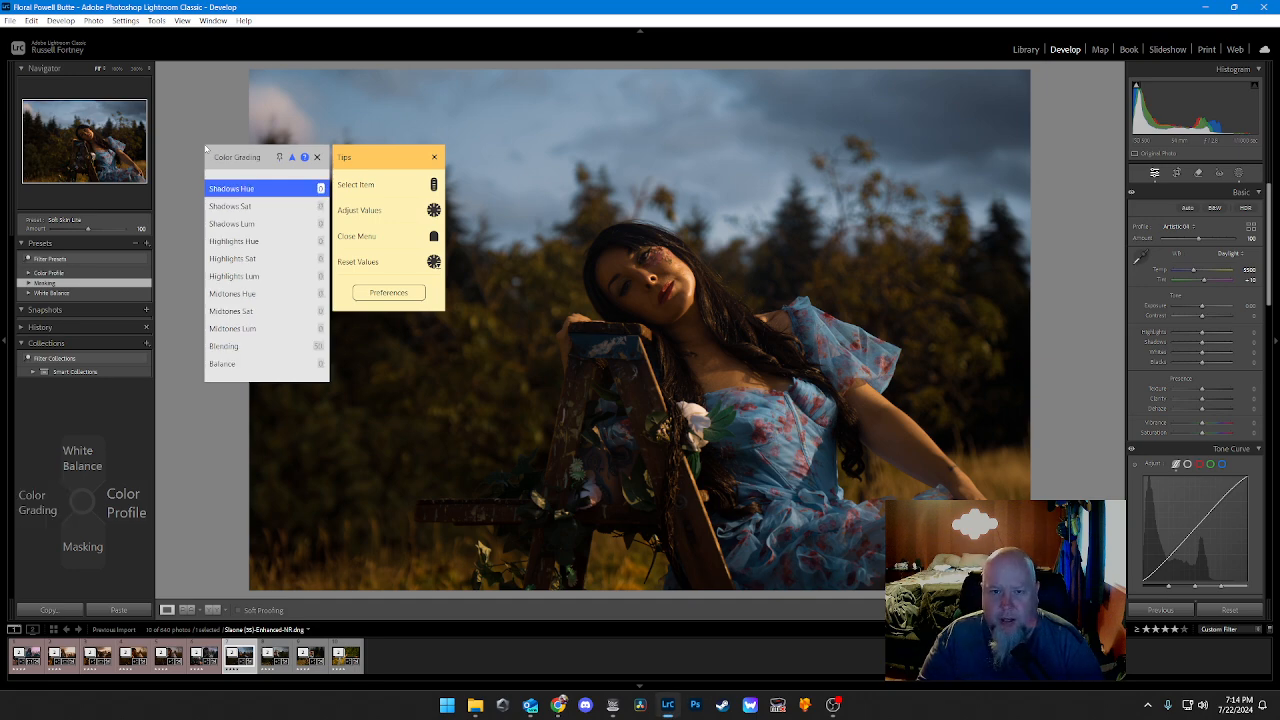
pyautogui.scroll(-4, 205, 149)
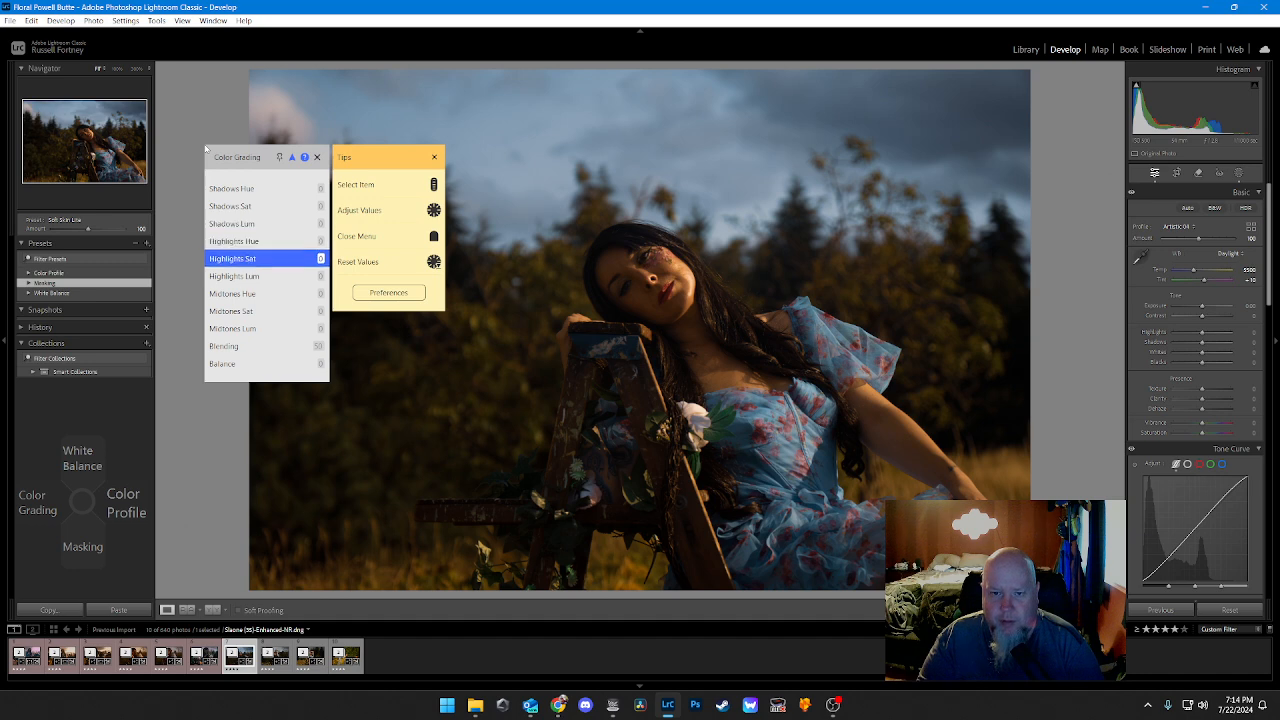
pyautogui.scroll(3, 205, 149)
pyautogui.scroll(1, 205, 149)
pyautogui.scroll(10, 205, 149)
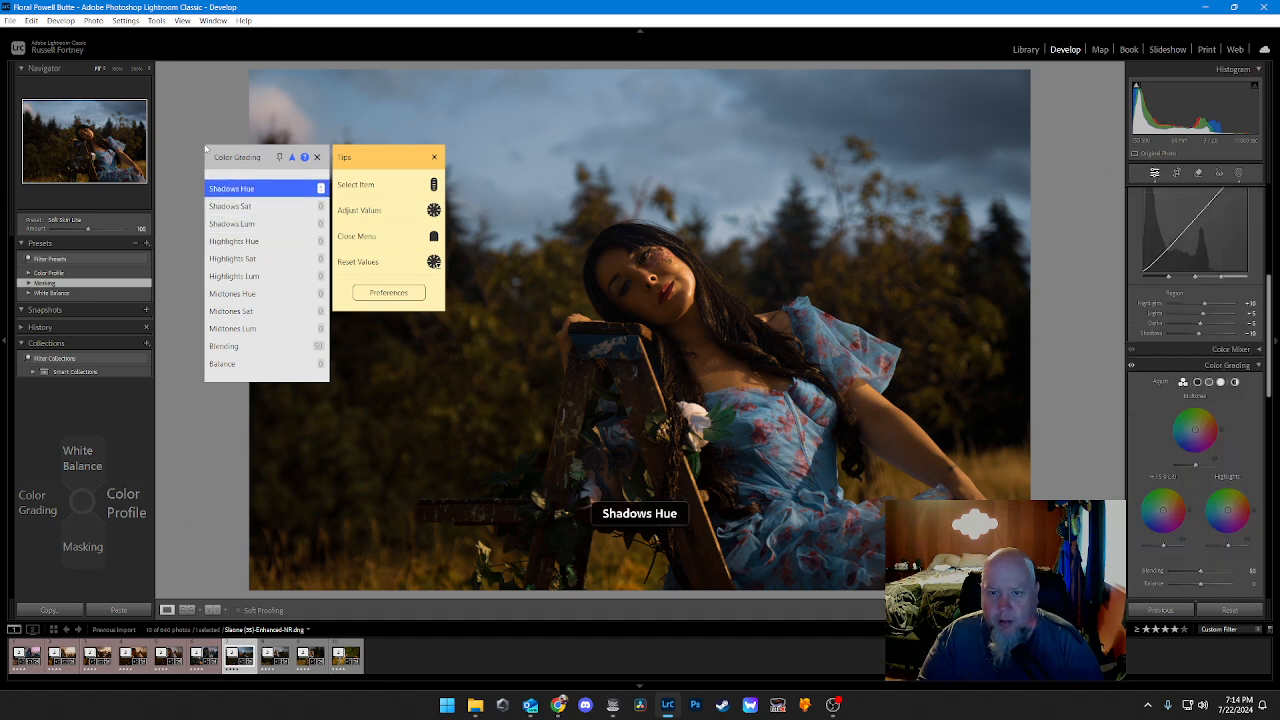
pyautogui.scroll(1, 205, 149)
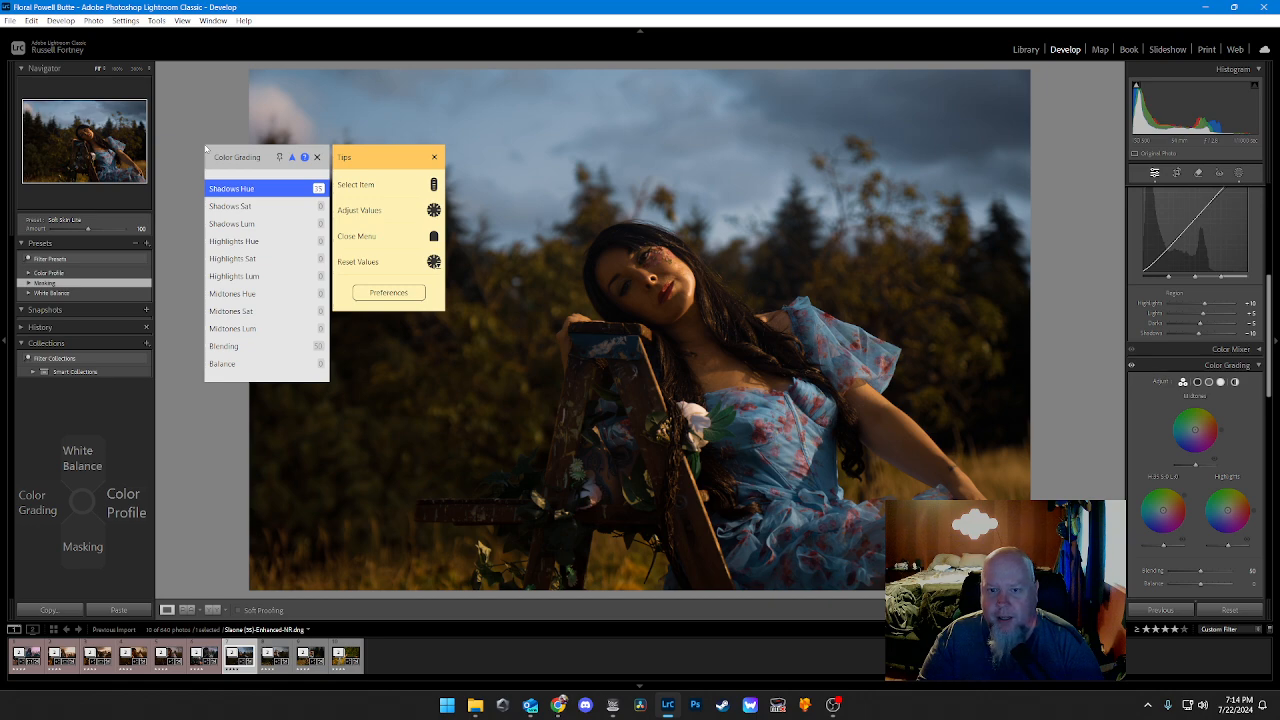
pyautogui.scroll(-1, 205, 149)
pyautogui.scroll(12, 205, 149)
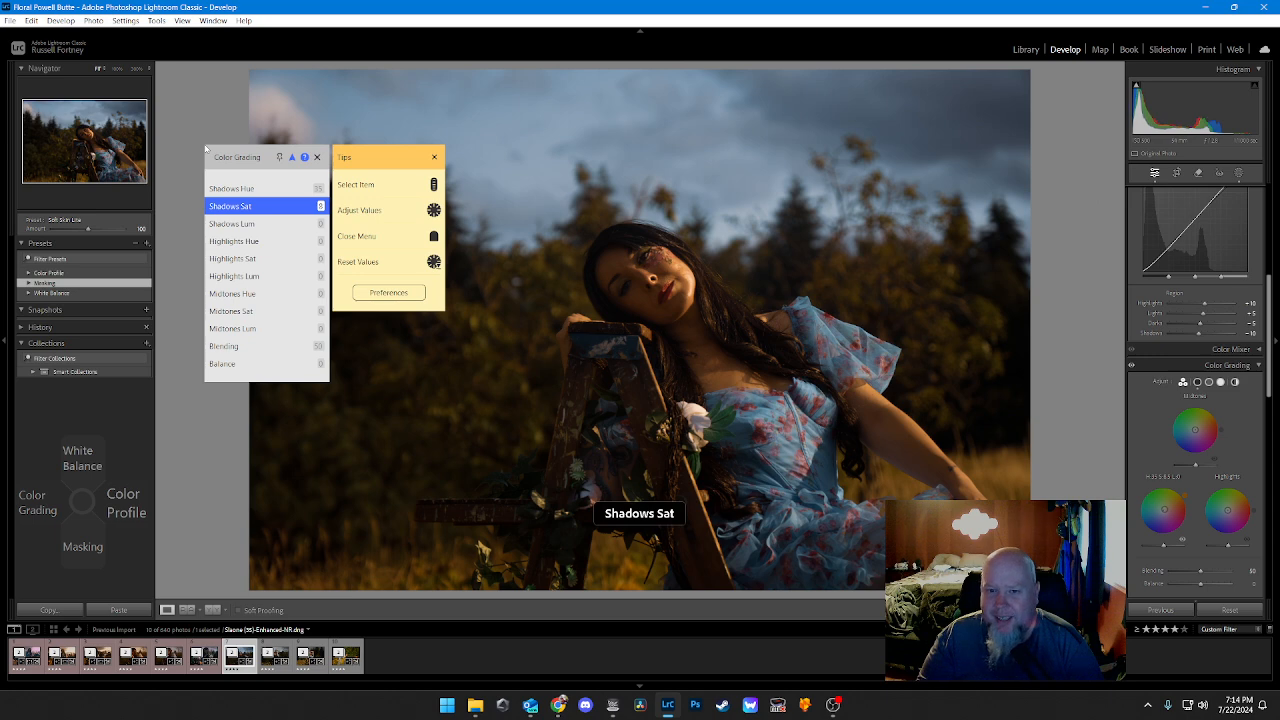
pyautogui.scroll(17, 205, 149)
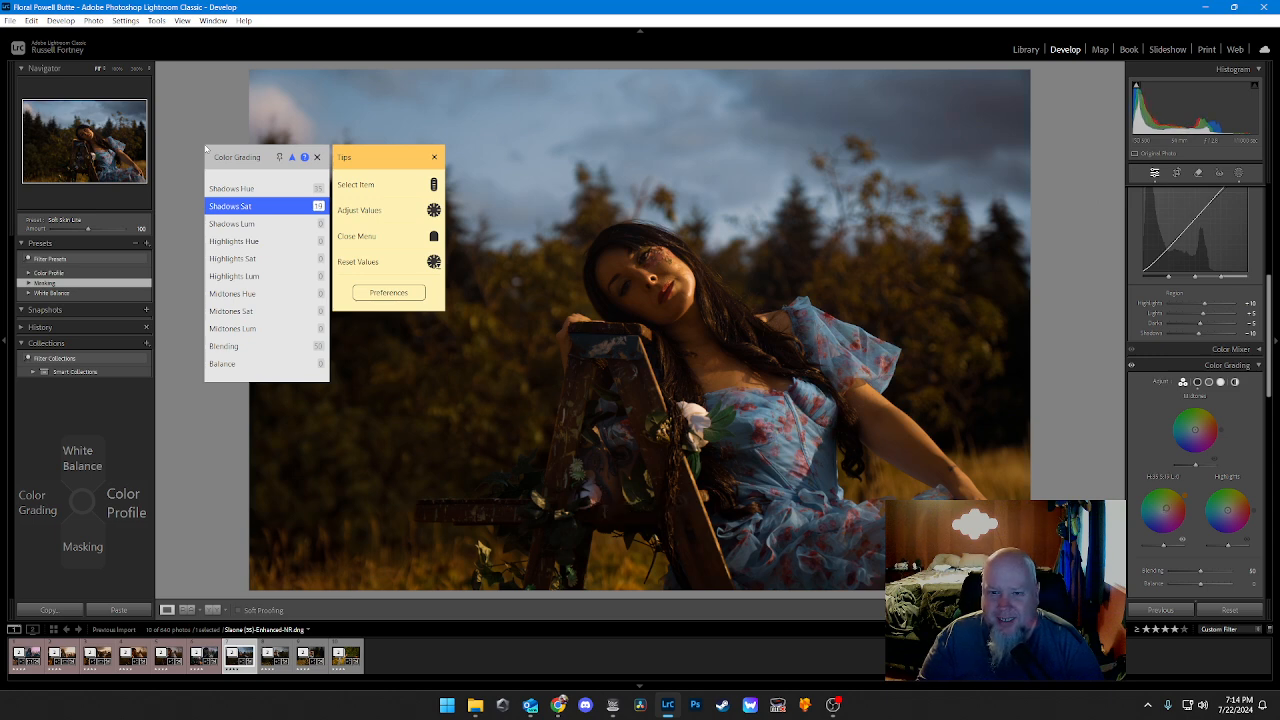
# Step: Set the color grading highlights to a hue of about 37 and raise their saturation to at least 23
pyautogui.scroll(-3, 205, 149)
pyautogui.scroll(-1, 205, 149)
pyautogui.scroll(-1, 205, 149)
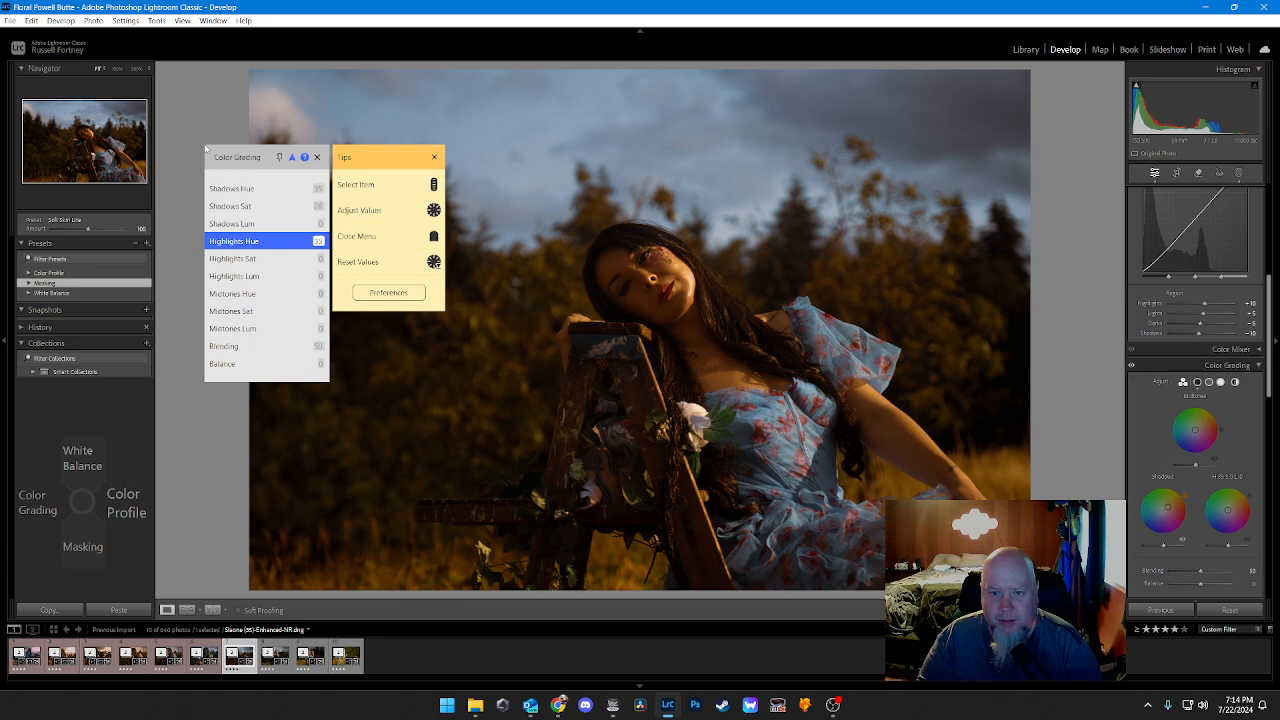
pyautogui.scroll(1, 205, 149)
pyautogui.scroll(-1, 205, 149)
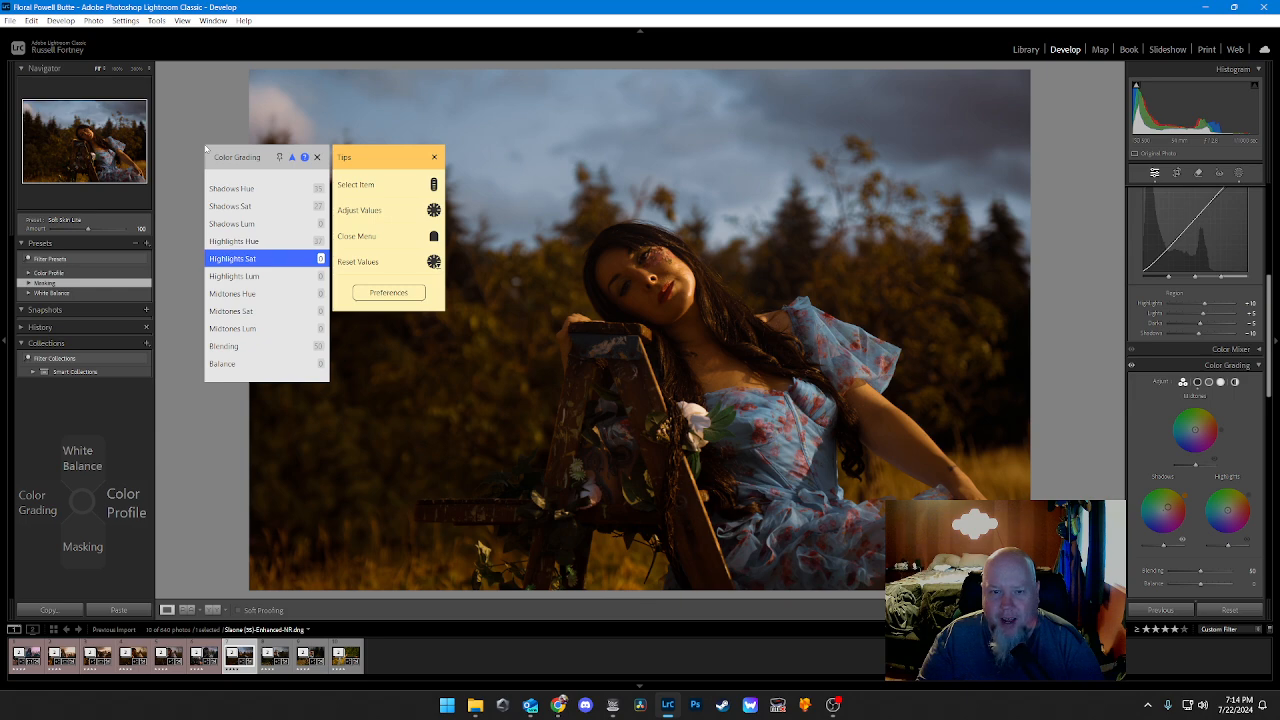
pyautogui.scroll(1, 205, 149)
pyautogui.scroll(14, 205, 149)
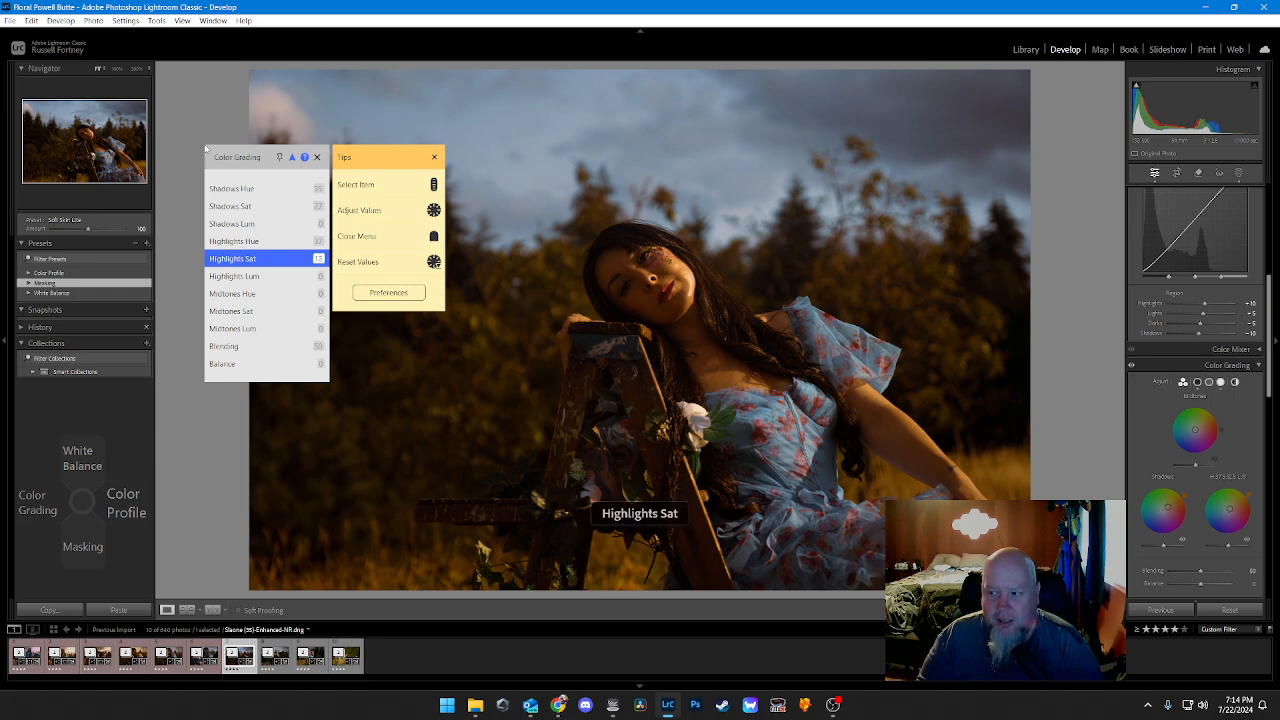
pyautogui.scroll(7, 205, 149)
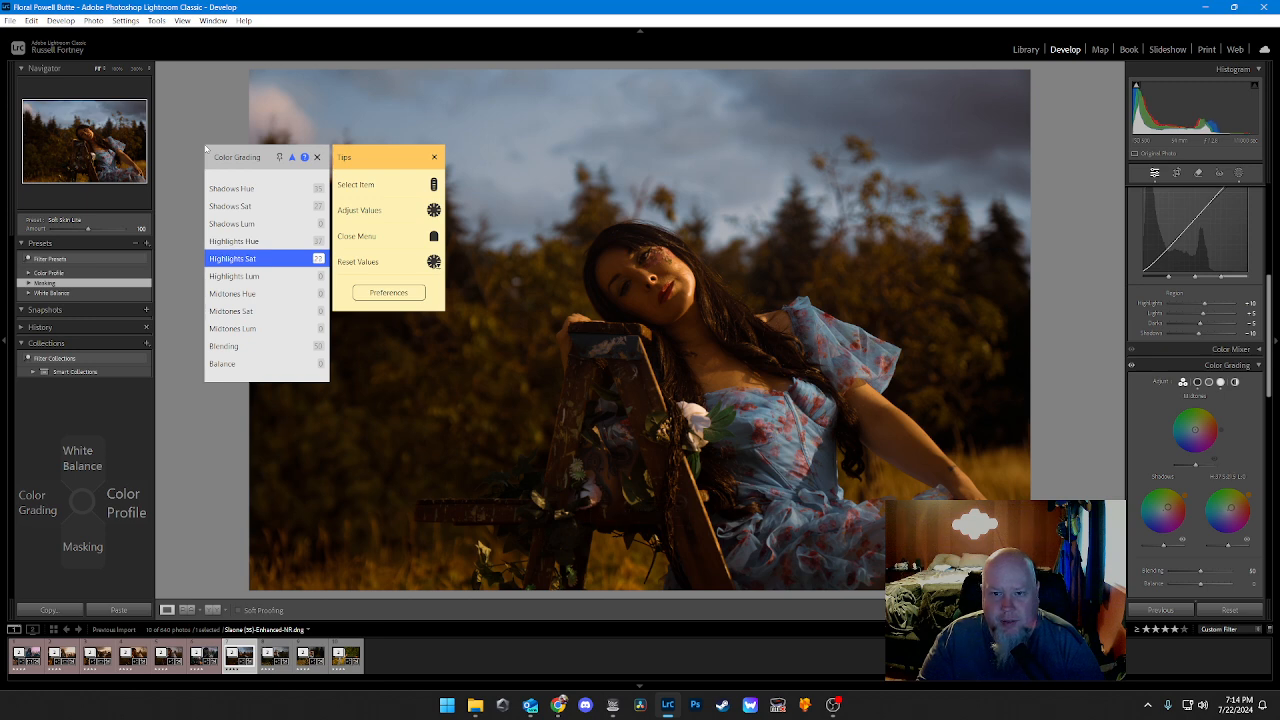
# Step: Set the color grading midtones to a hue of about 37 and a saturation of about 43
pyautogui.scroll(-2, 205, 149)
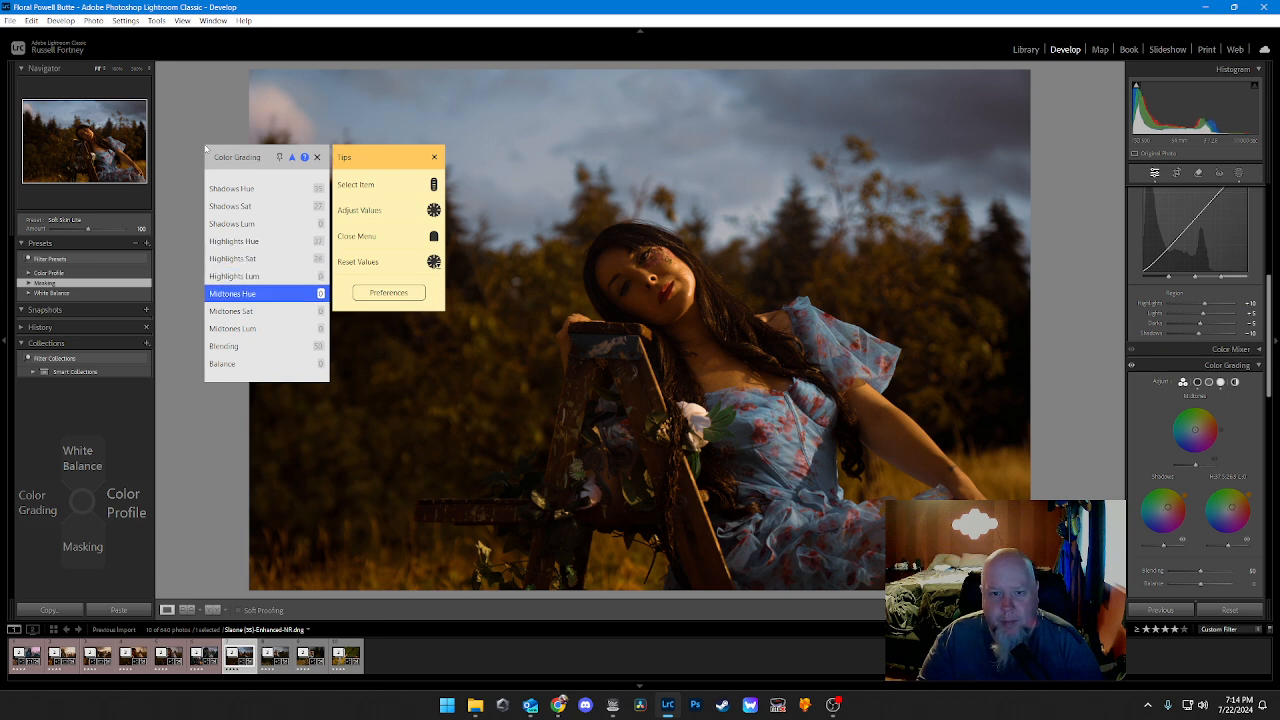
pyautogui.scroll(17, 205, 149)
pyautogui.scroll(15, 205, 149)
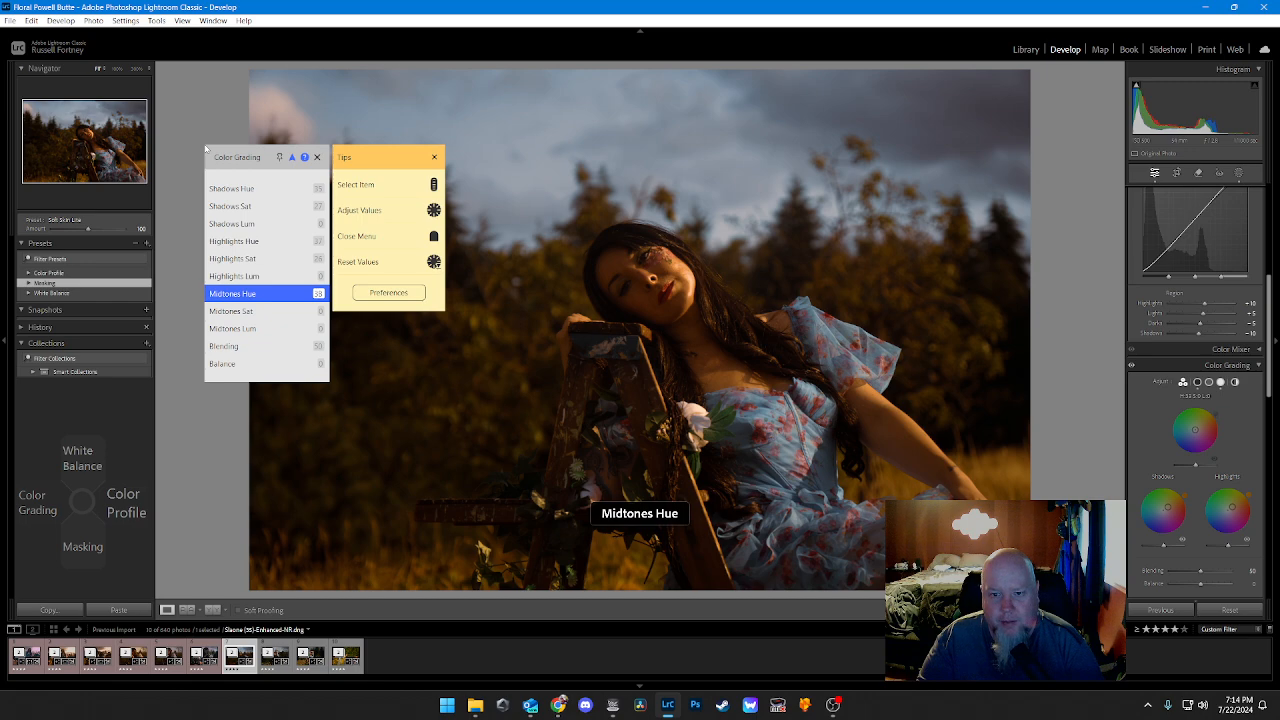
pyautogui.scroll(-1, 205, 149)
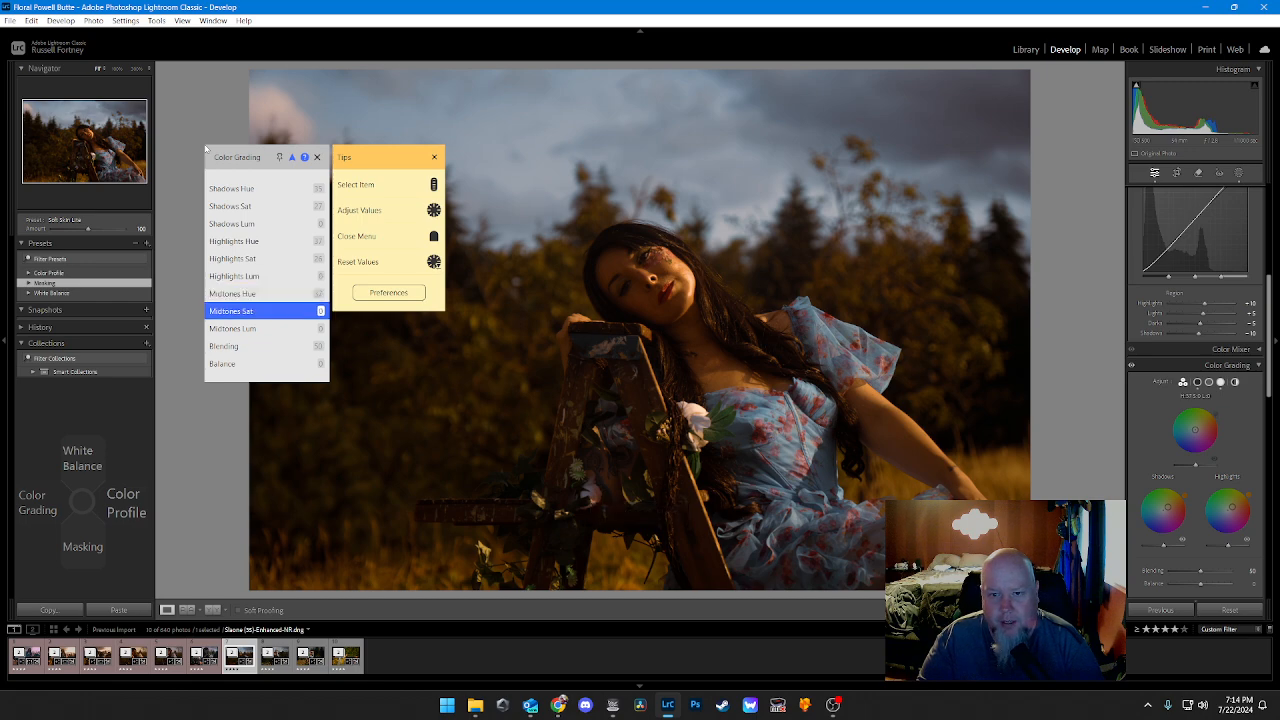
pyautogui.scroll(17, 205, 149)
pyautogui.scroll(16, 205, 149)
pyautogui.scroll(2, 205, 149)
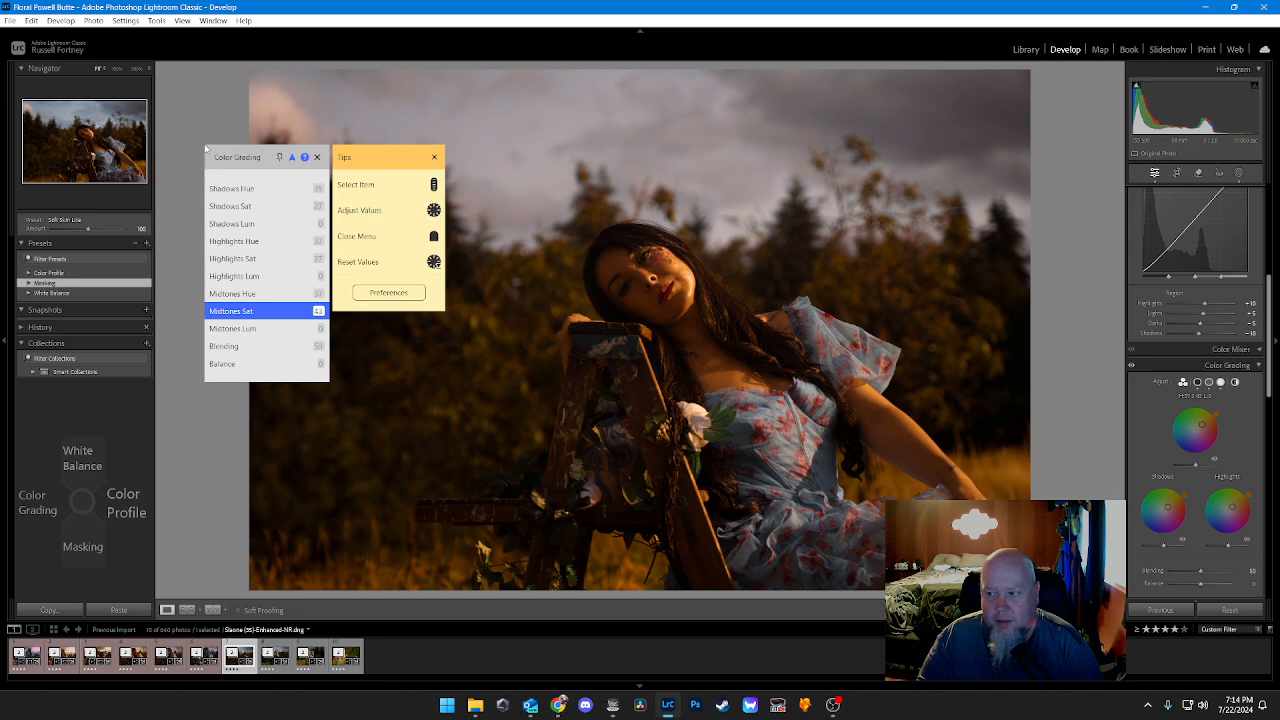
pyautogui.press('Escape')
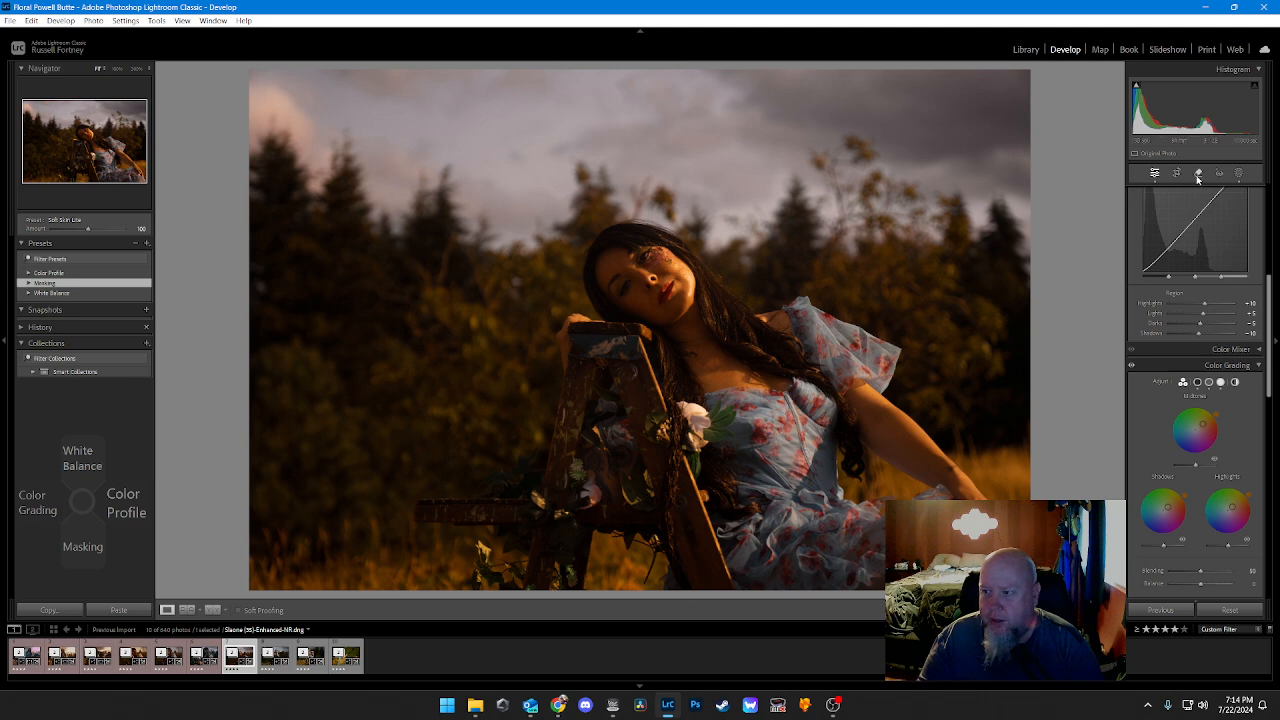
# Step: Crop the landscape photo to a full-height vertical frame around the woman and the ladder
pyautogui.press('r')
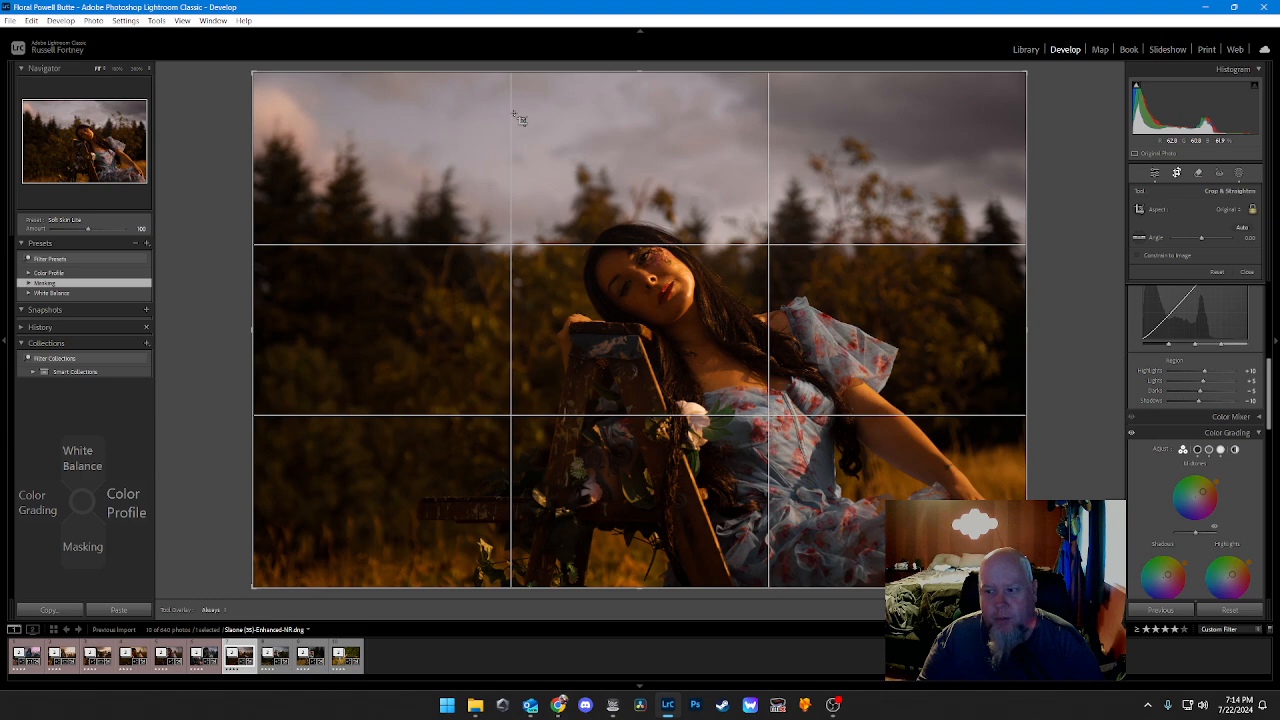
pyautogui.moveTo(535, 80); pyautogui.dragTo(876, 588)
pyautogui.moveTo(693, 388); pyautogui.dragTo(639, 333)
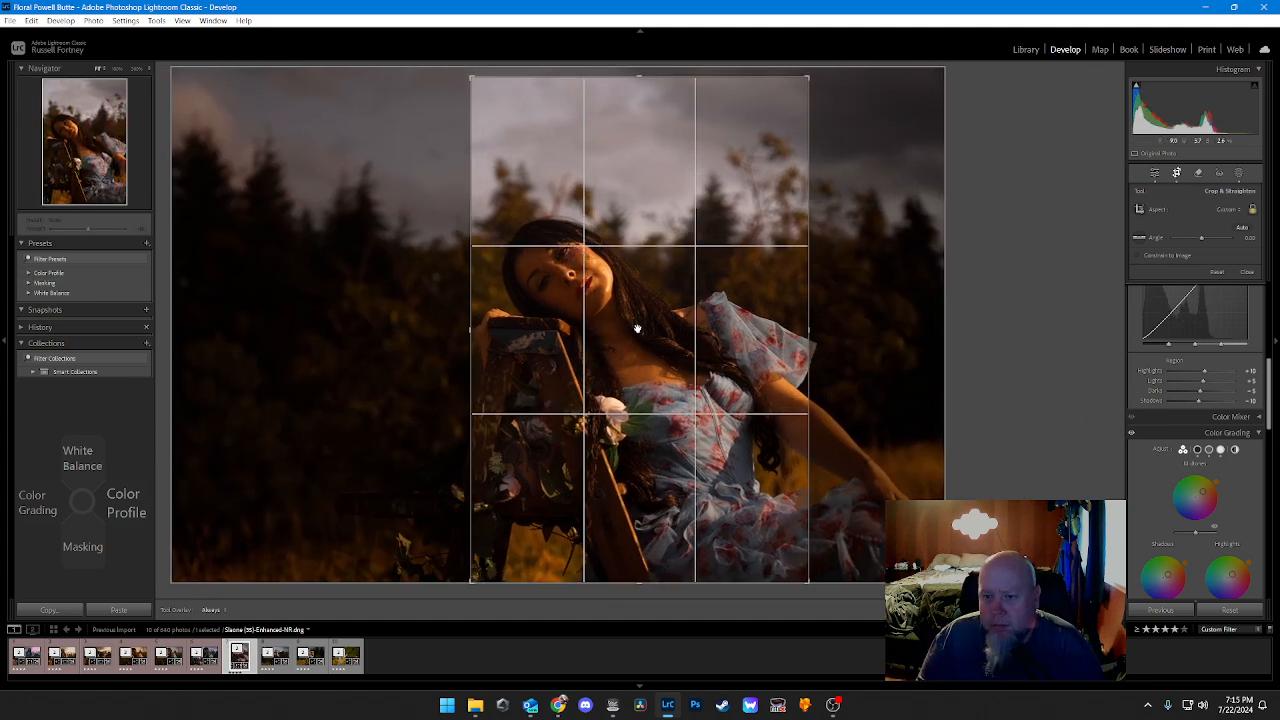
pyautogui.moveTo(471, 77); pyautogui.dragTo(455, 50)
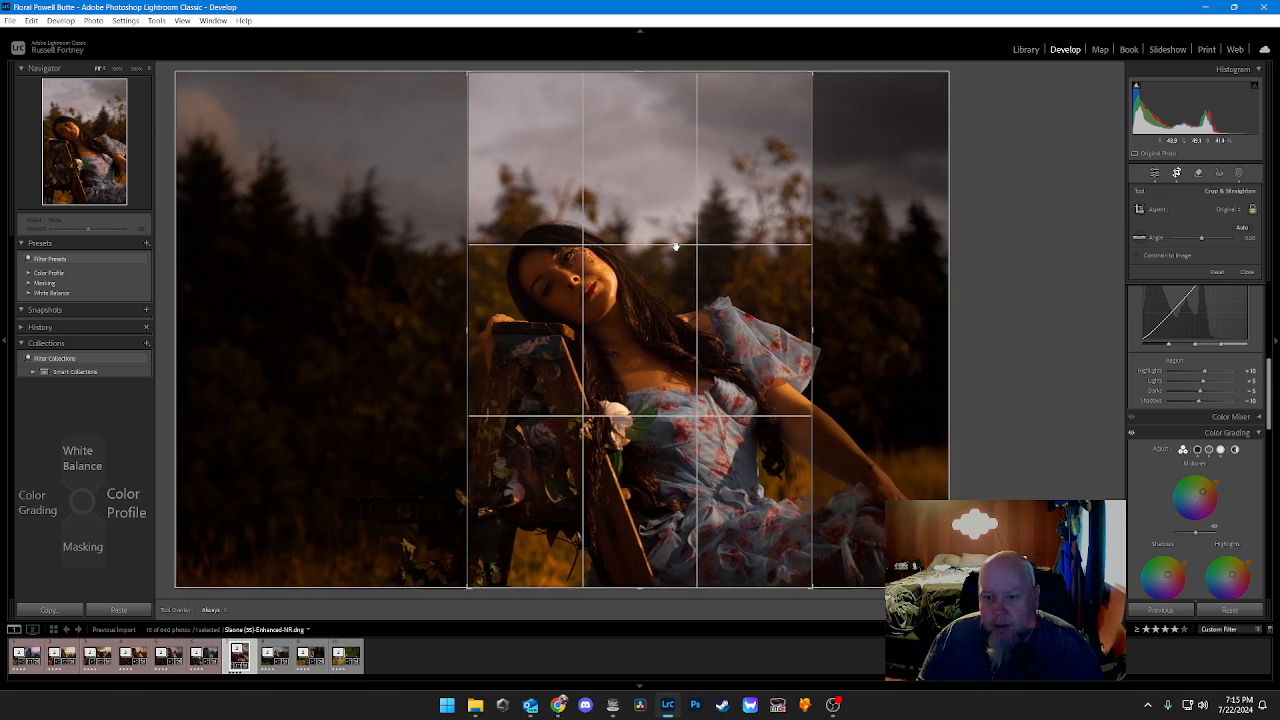
pyautogui.press('Return')
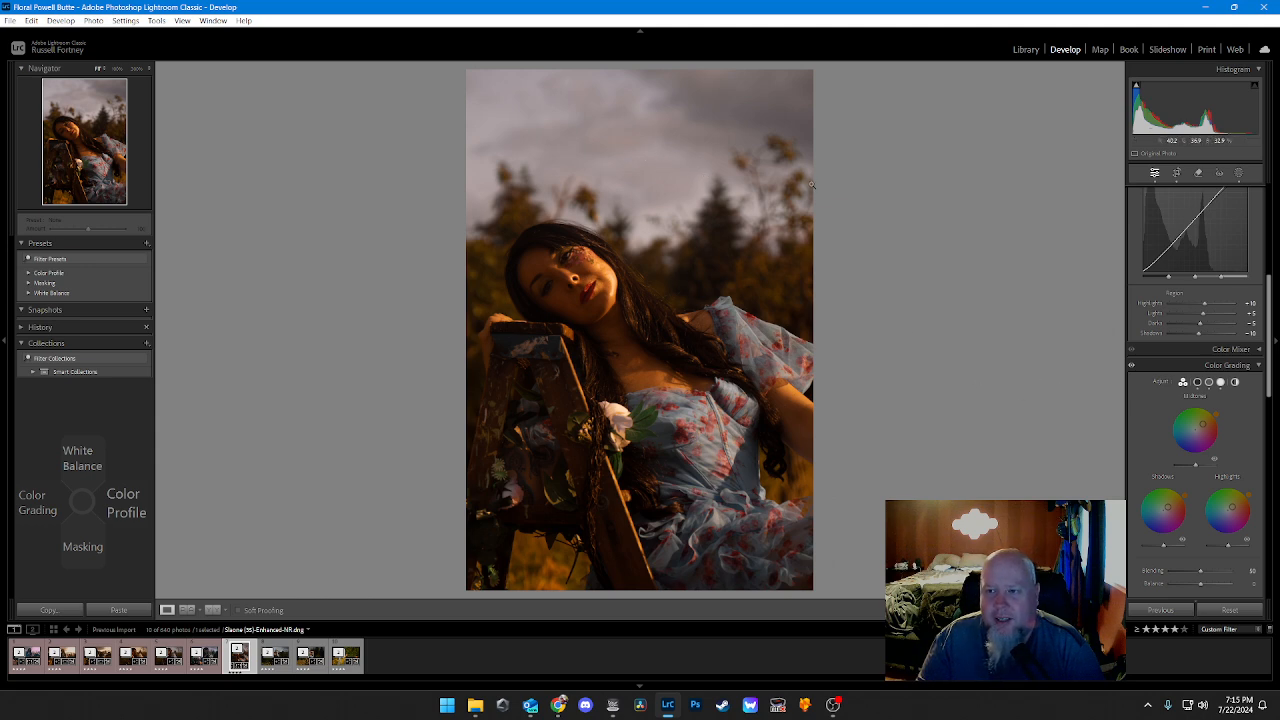
# Step: Add a new Select Sky mask to the cropped vertical portrait
pyautogui.click(1239, 174)
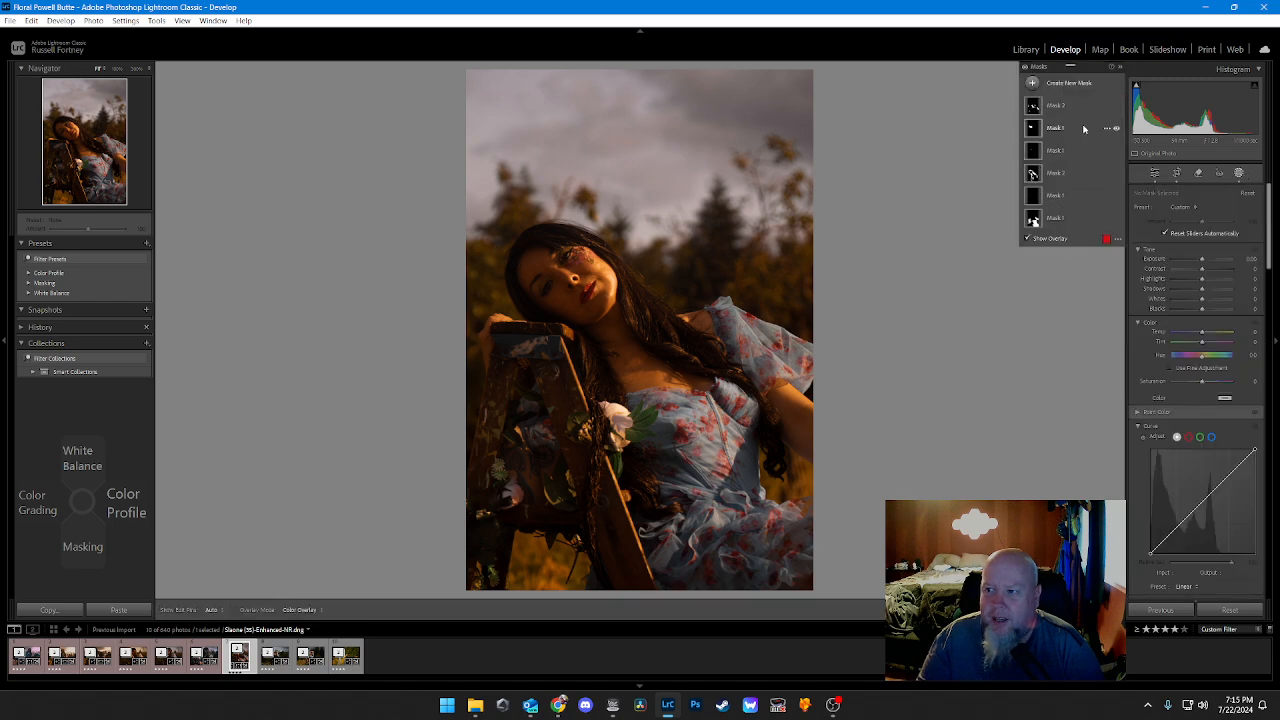
pyautogui.click(1046, 90)
pyautogui.click(1070, 115)
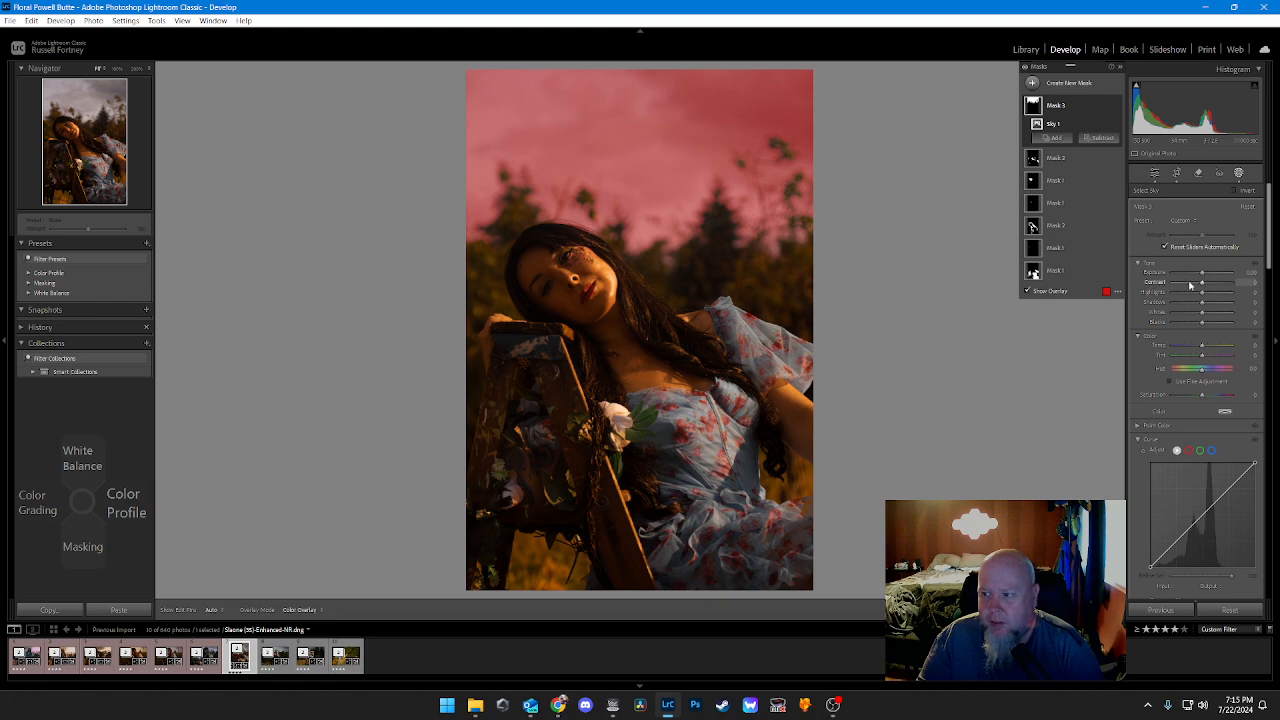
# Step: Set the sky mask's contrast to -20
pyautogui.moveTo(1189, 282); pyautogui.dragTo(1180, 279)
pyautogui.hotkey('ctrl', 'z')
pyautogui.hotkey('ctrl', 'z')
pyautogui.hotkey('ctrl', 'z')
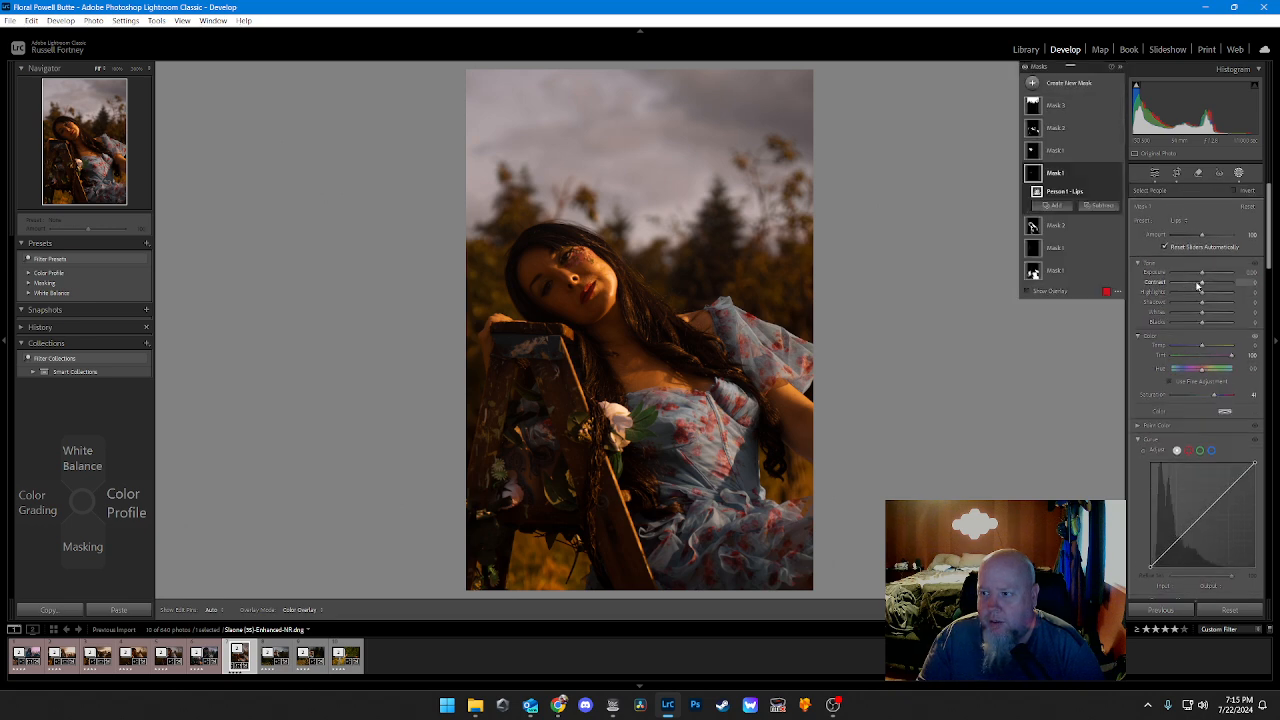
pyautogui.click(1063, 107)
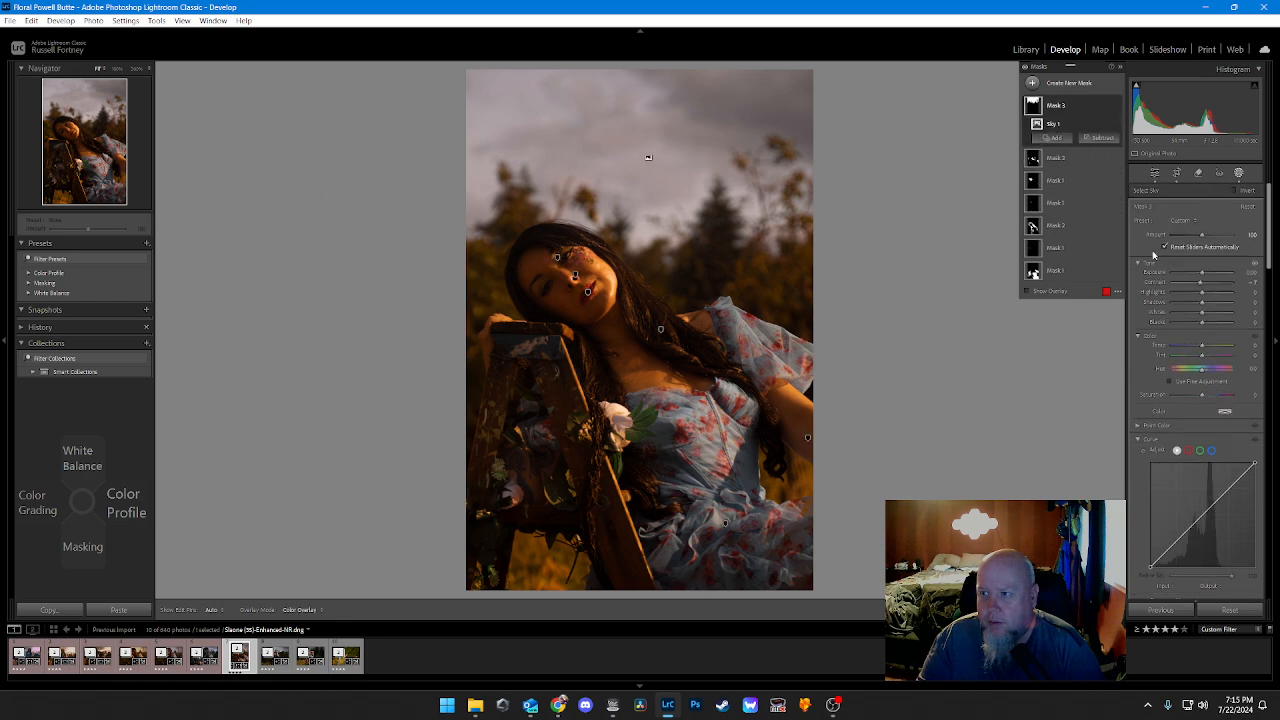
pyautogui.click(1183, 285)
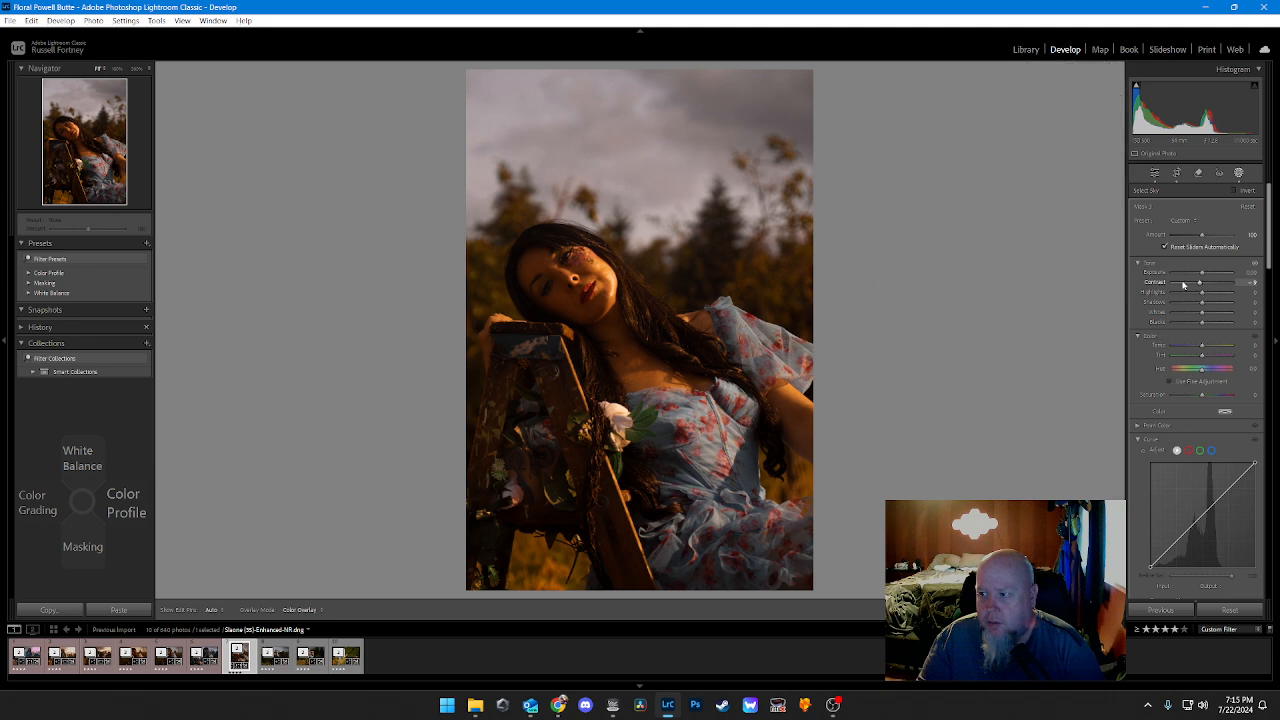
pyautogui.press('Down')
pyautogui.press('Down')
pyautogui.press('Down')
pyautogui.press('Down')
pyautogui.press('Down')
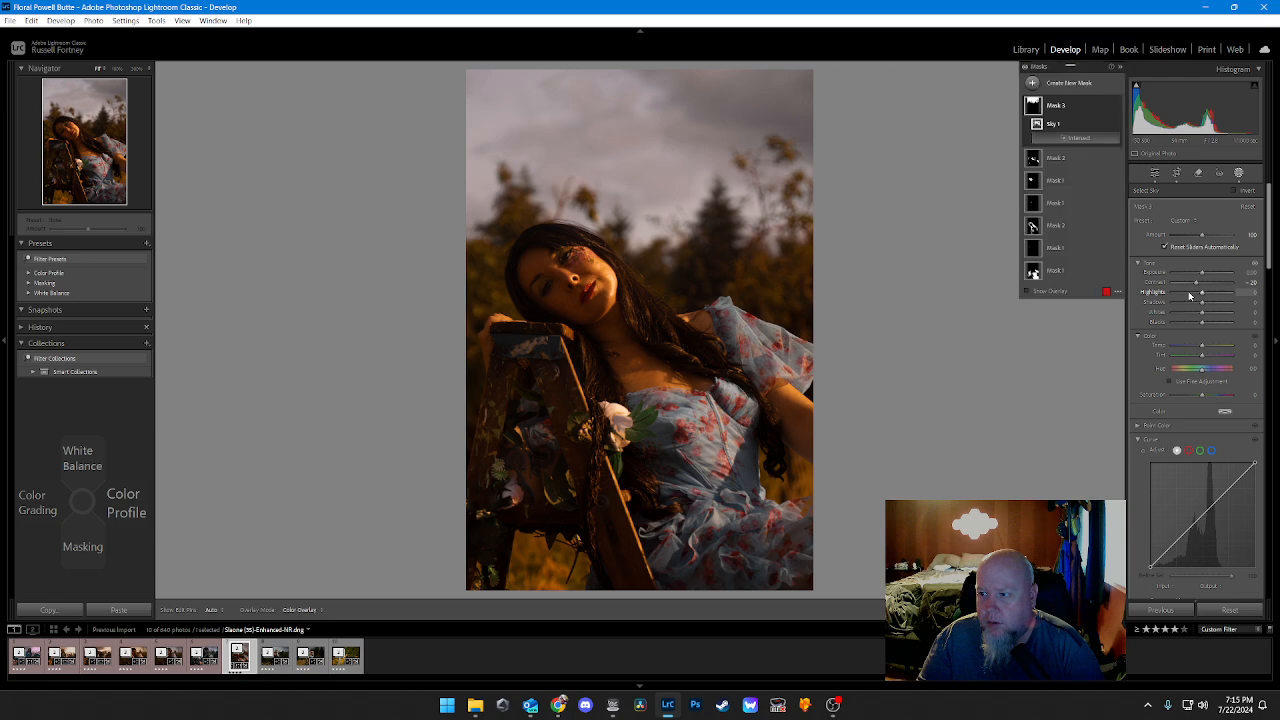
# Step: Raise the sky mask's highlights to 20
pyautogui.press('Up')
pyautogui.press('Up')
pyautogui.press('Up')
pyautogui.press('Up')
pyautogui.press('Up')
pyautogui.press('Up')
pyautogui.press('Up')
pyautogui.press('Up')
pyautogui.press('Up')
pyautogui.press('Up')
pyautogui.press('Up')
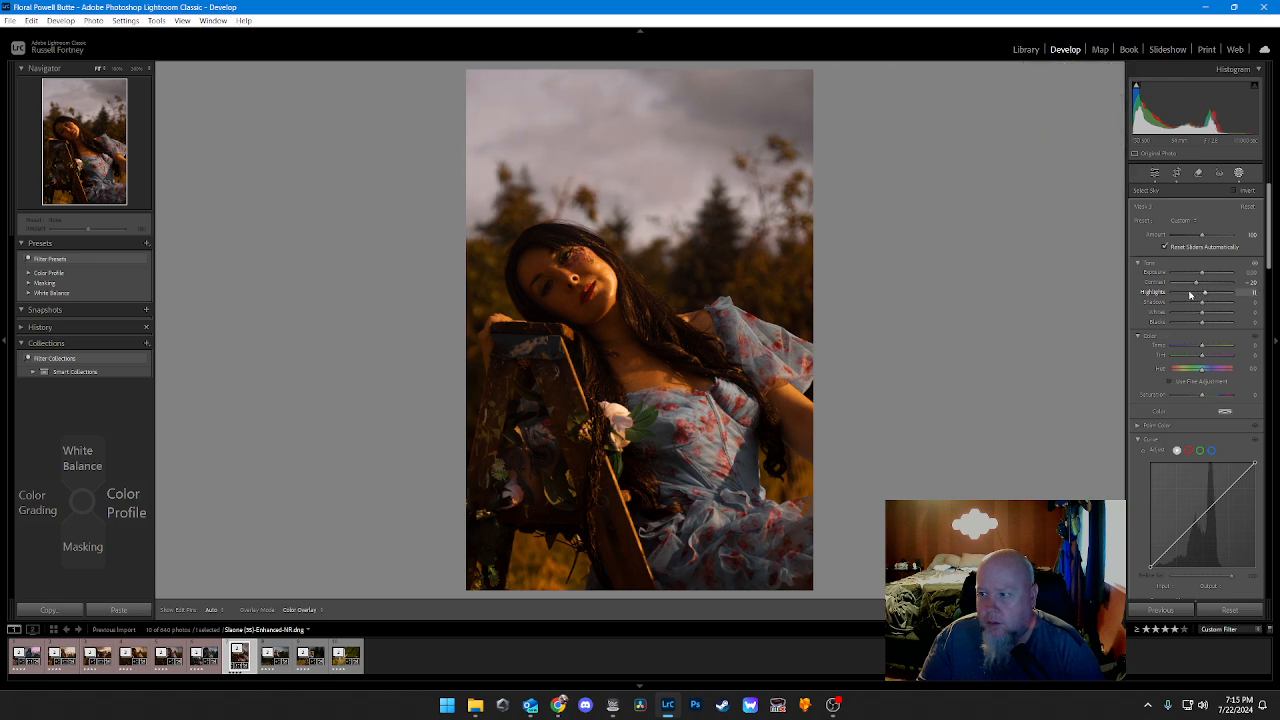
pyautogui.press('Up')
pyautogui.press('Up')
pyautogui.press('Up')
pyautogui.press('Up')
pyautogui.press('Up')
pyautogui.press('Up')
pyautogui.press('Up')
pyautogui.press('Up')
pyautogui.press('Up')
# Step: Raise both the shadows and the whites of the sky mask to 10
pyautogui.press('Up')
pyautogui.press('Up')
pyautogui.press('Up')
pyautogui.press('Up')
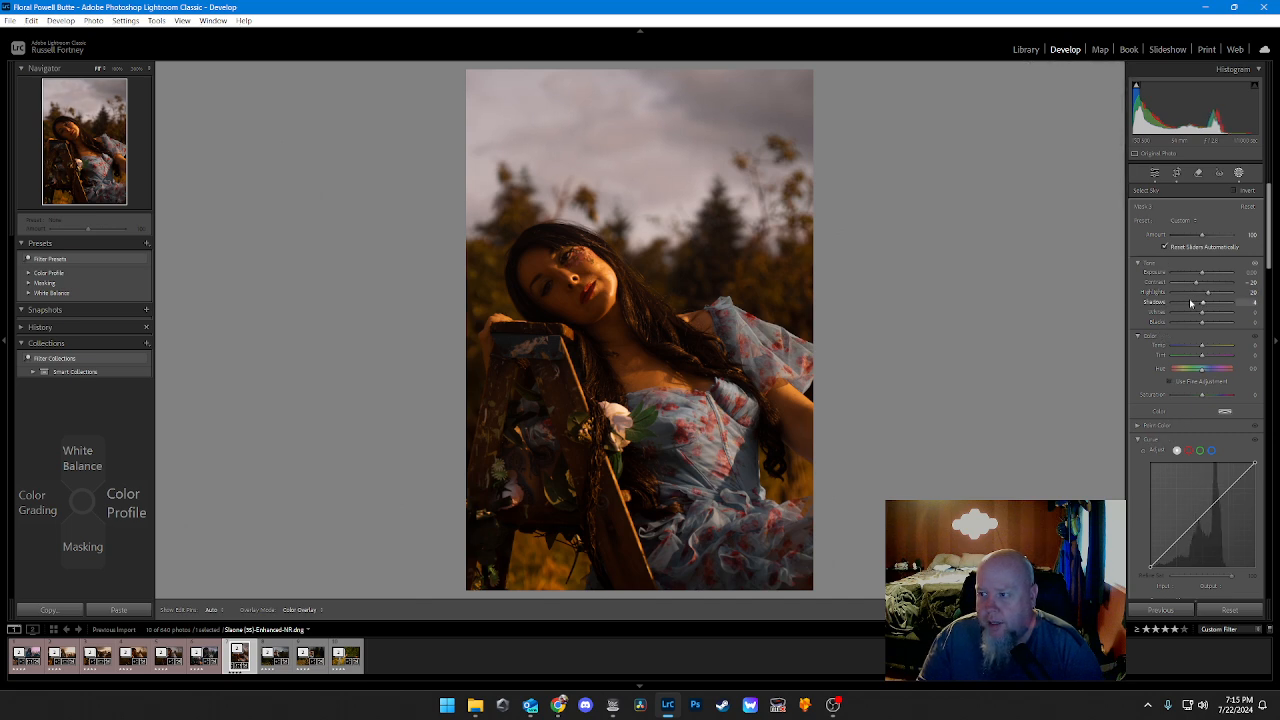
pyautogui.press('Up')
pyautogui.press('Up')
pyautogui.press('Up')
pyautogui.press('Up')
pyautogui.press('Up')
pyautogui.press('Up')
pyautogui.press('Up')
pyautogui.press('Up')
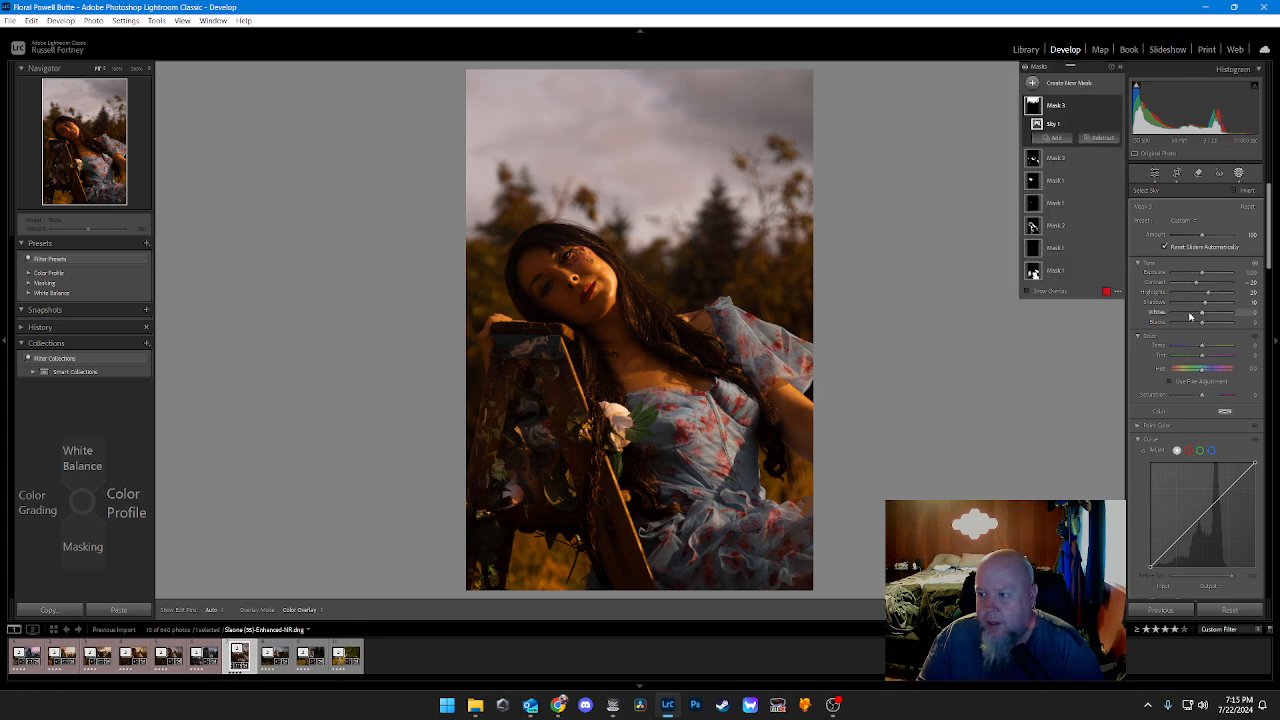
pyautogui.press('Up')
pyautogui.press('Up')
pyautogui.press('Up')
pyautogui.press('Up')
pyautogui.press('Up')
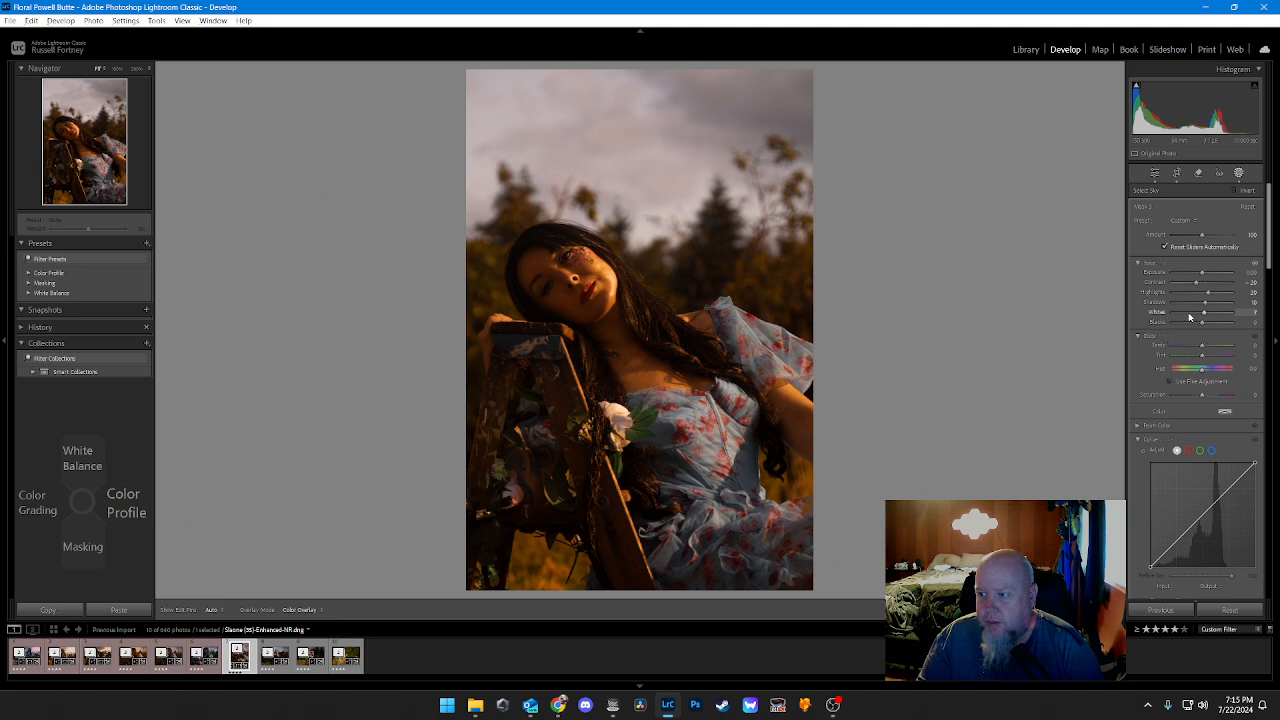
# Step: Warm the sky mask by setting its temperature to 30
pyautogui.press('Up')
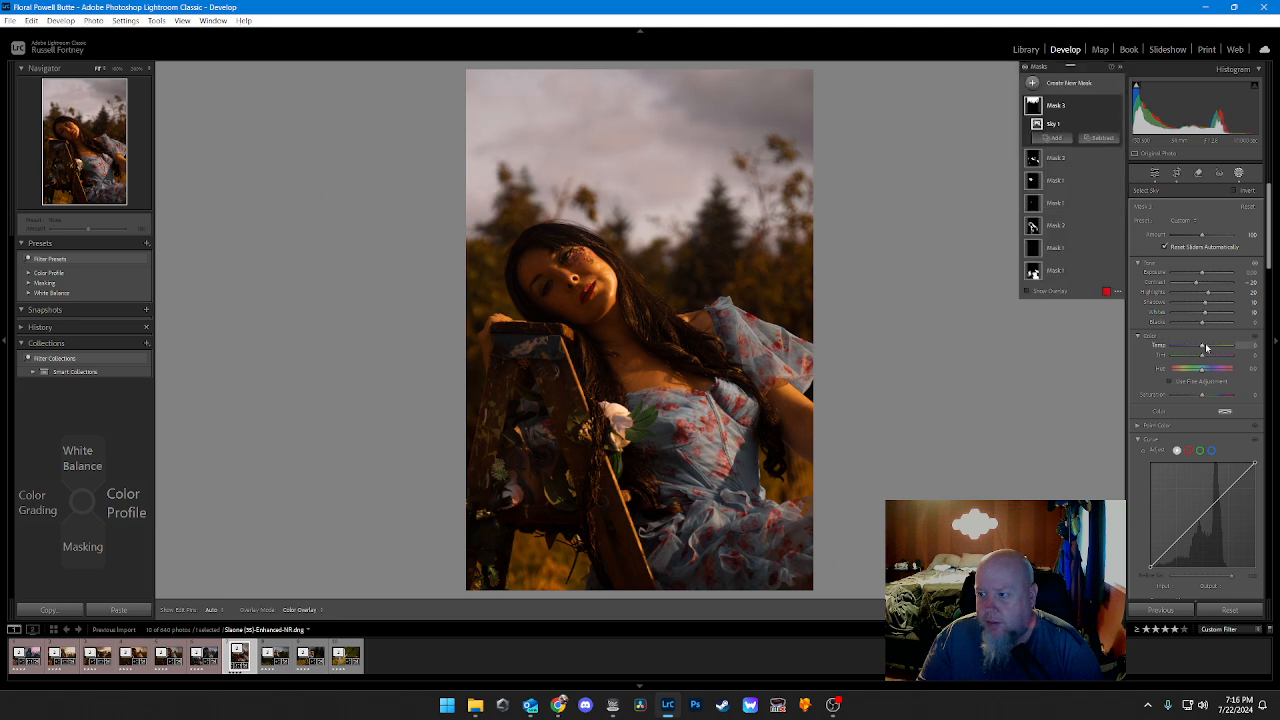
pyautogui.press('Up')
pyautogui.press('Up')
pyautogui.press('Up')
pyautogui.press('Up')
pyautogui.press('Up')
pyautogui.press('Up')
pyautogui.press('Up')
pyautogui.press('Up')
pyautogui.press('Up')
pyautogui.press('Up')
pyautogui.press('Up')
pyautogui.press('Up')
pyautogui.press('Up')
pyautogui.press('Up')
pyautogui.press('Up')
pyautogui.press('Up')
pyautogui.press('Up')
pyautogui.press('Up')
pyautogui.press('Up')
pyautogui.press('Up')
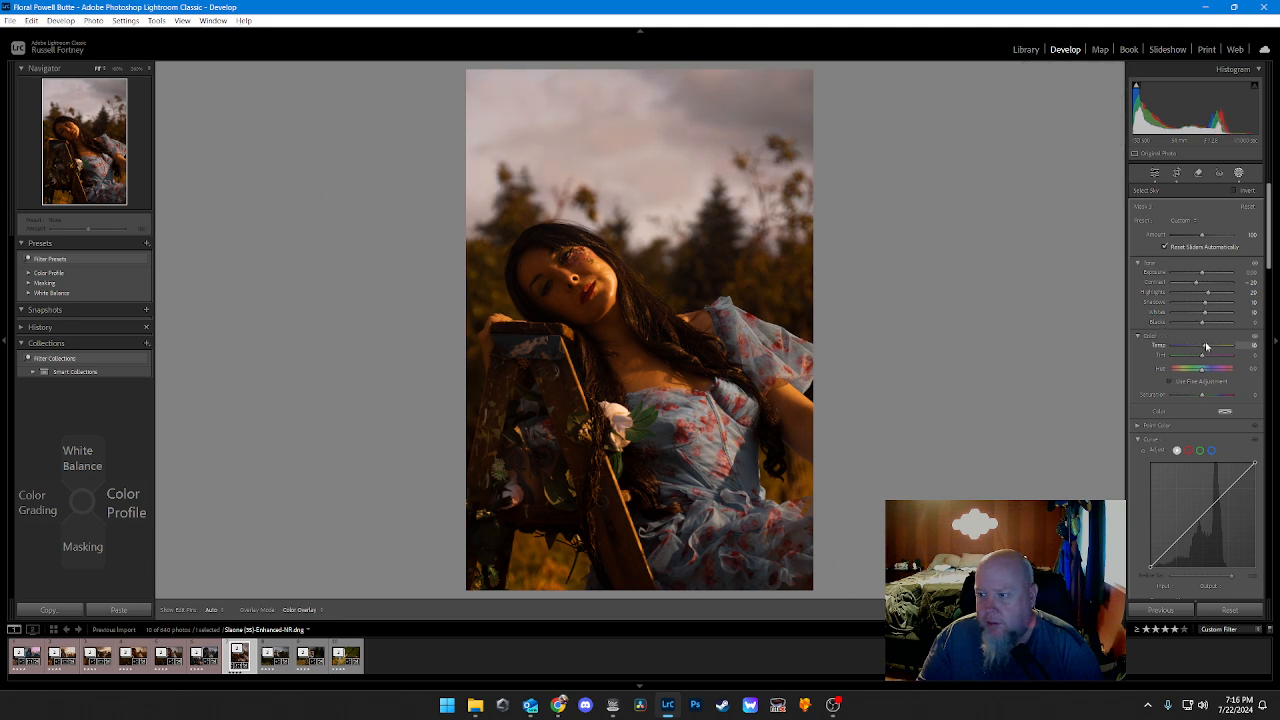
pyautogui.press('Up')
pyautogui.press('Up')
pyautogui.press('Up')
pyautogui.press('Up')
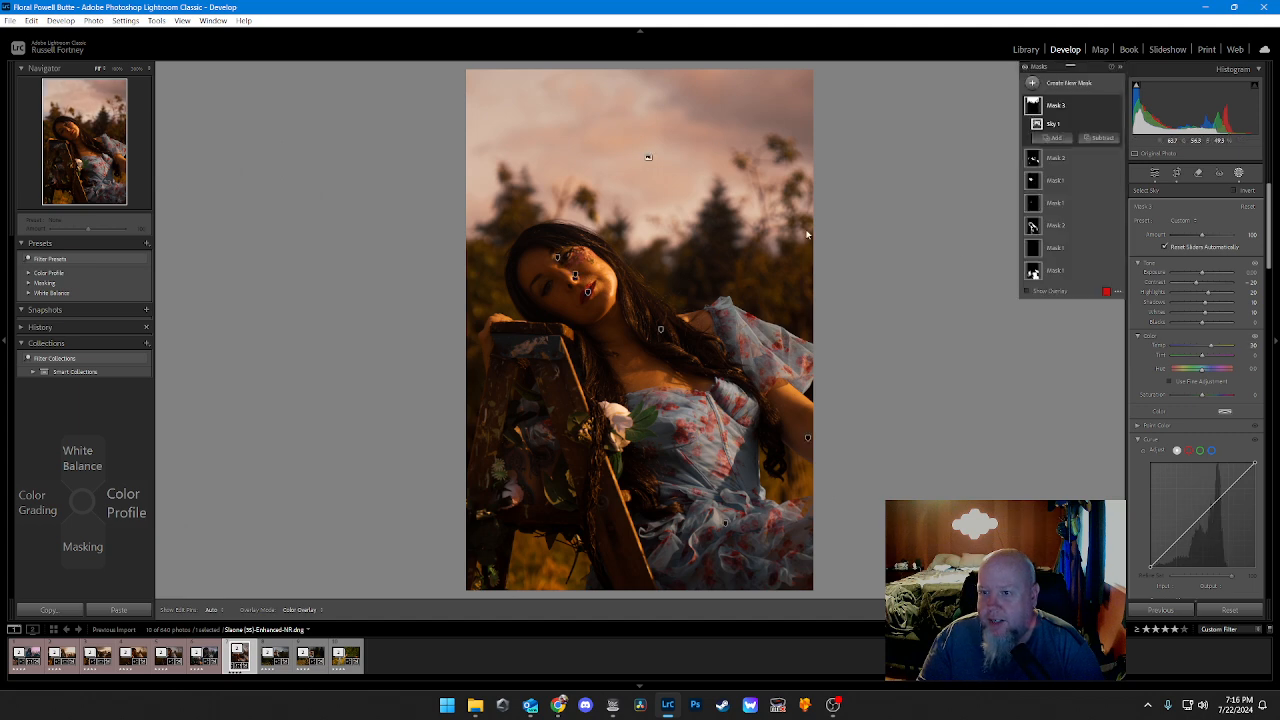
# Step: Set the sky mask's dehaze to 10 and return to the global edit settings
pyautogui.scroll(-2, 1144, 374)
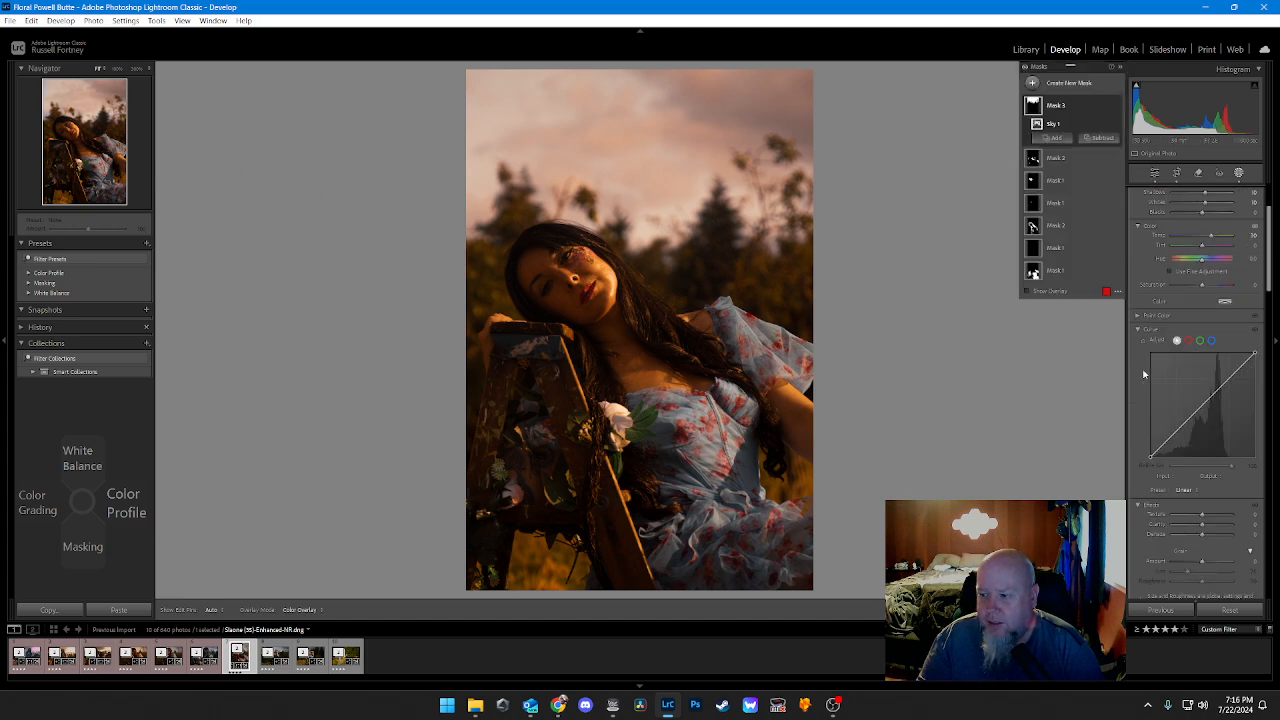
pyautogui.scroll(-2, 1144, 374)
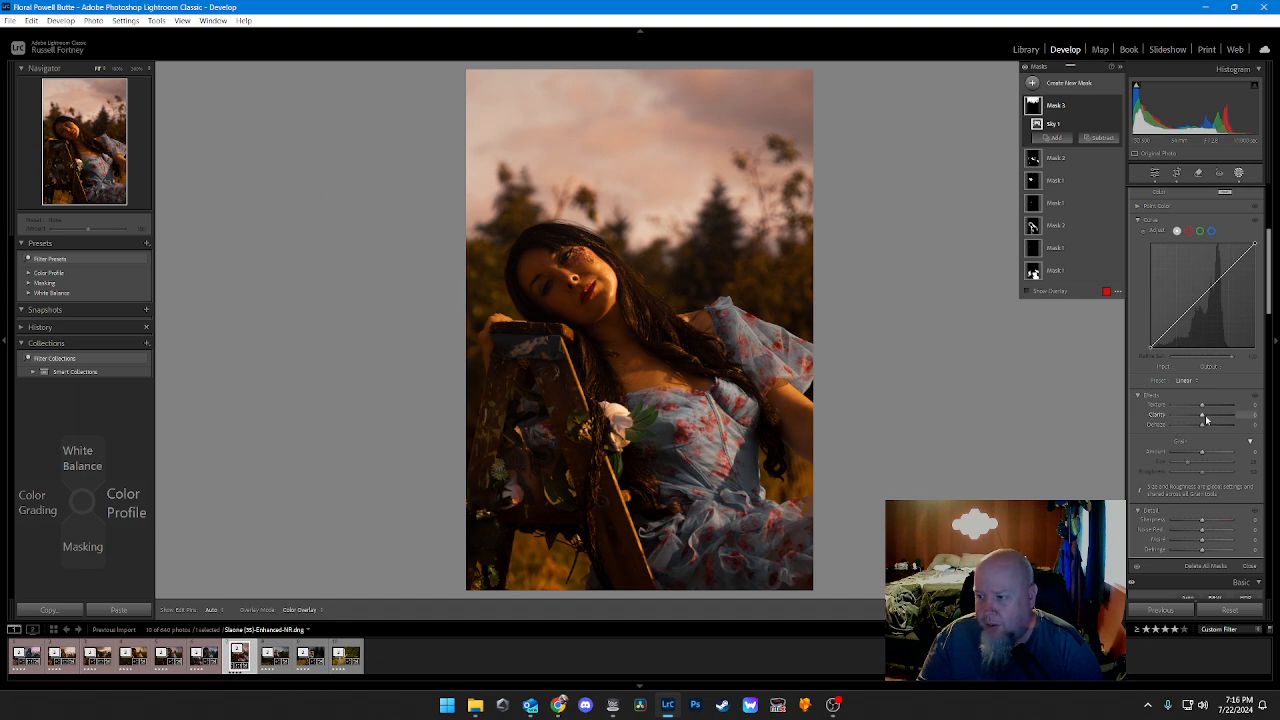
pyautogui.press('alt')
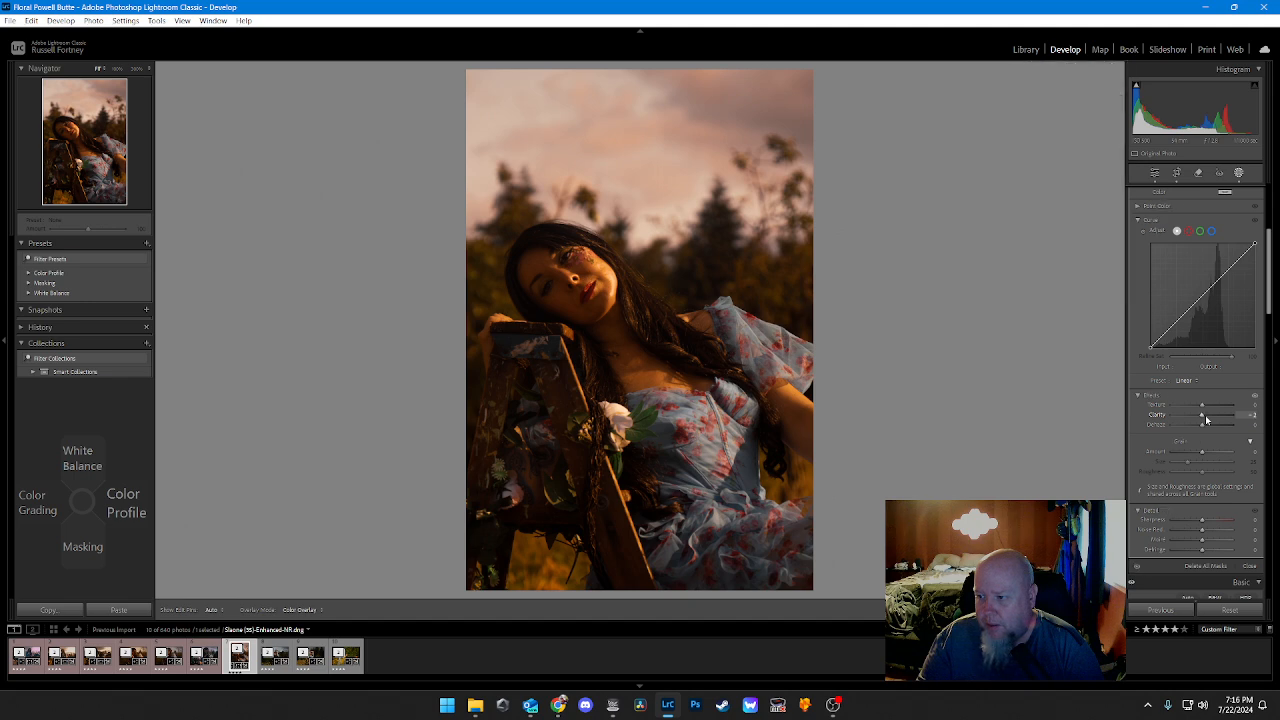
pyautogui.press('alt')
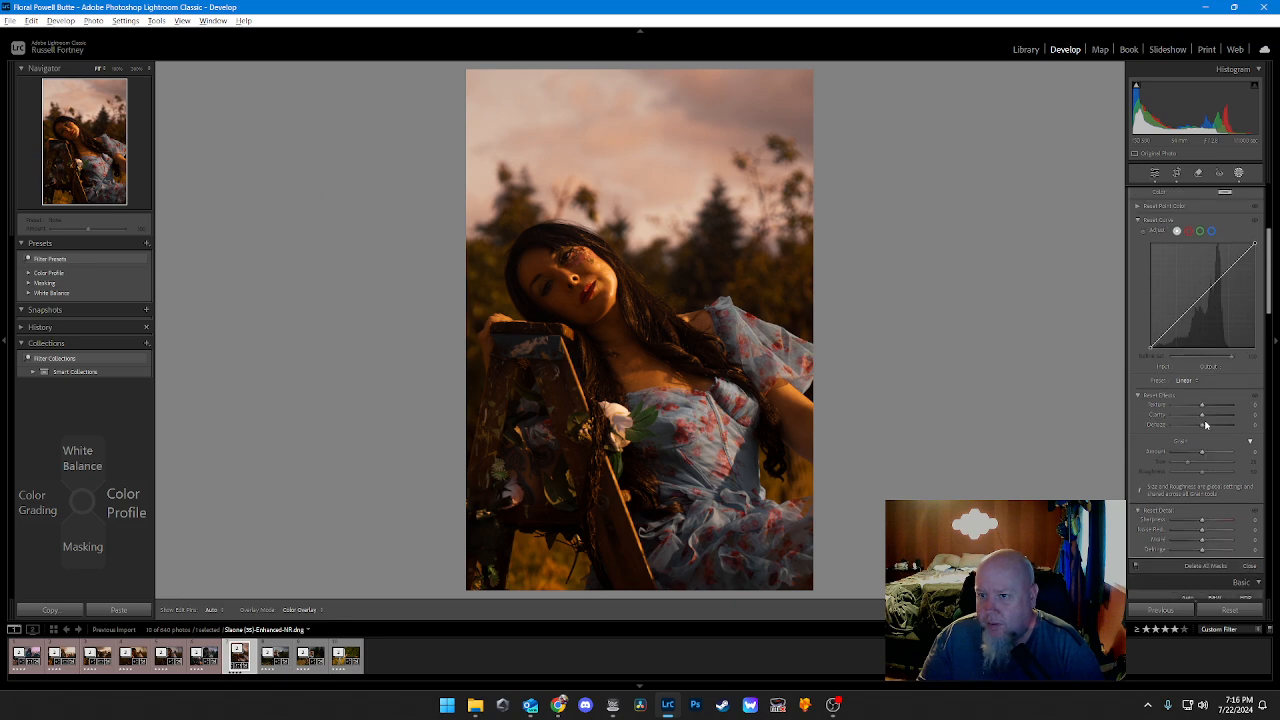
pyautogui.hotkey('alt', 'Down')
pyautogui.press('alt')
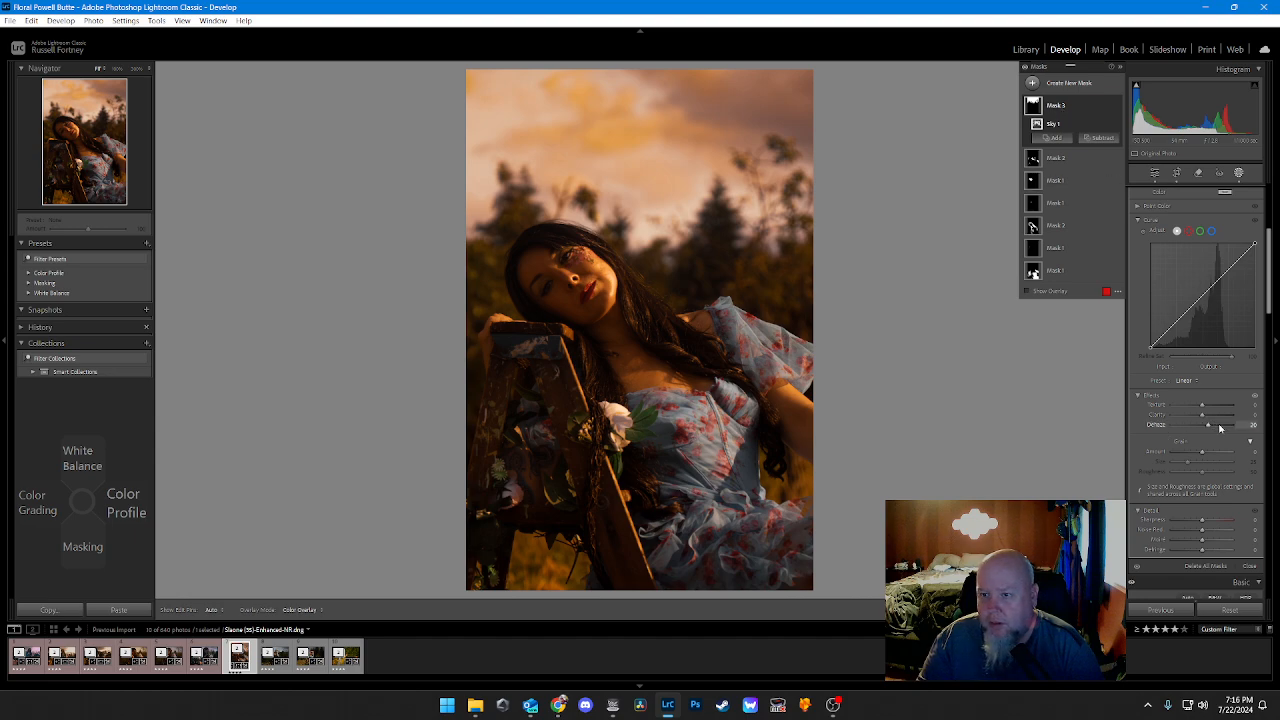
pyautogui.scroll(-1, 1220, 428)
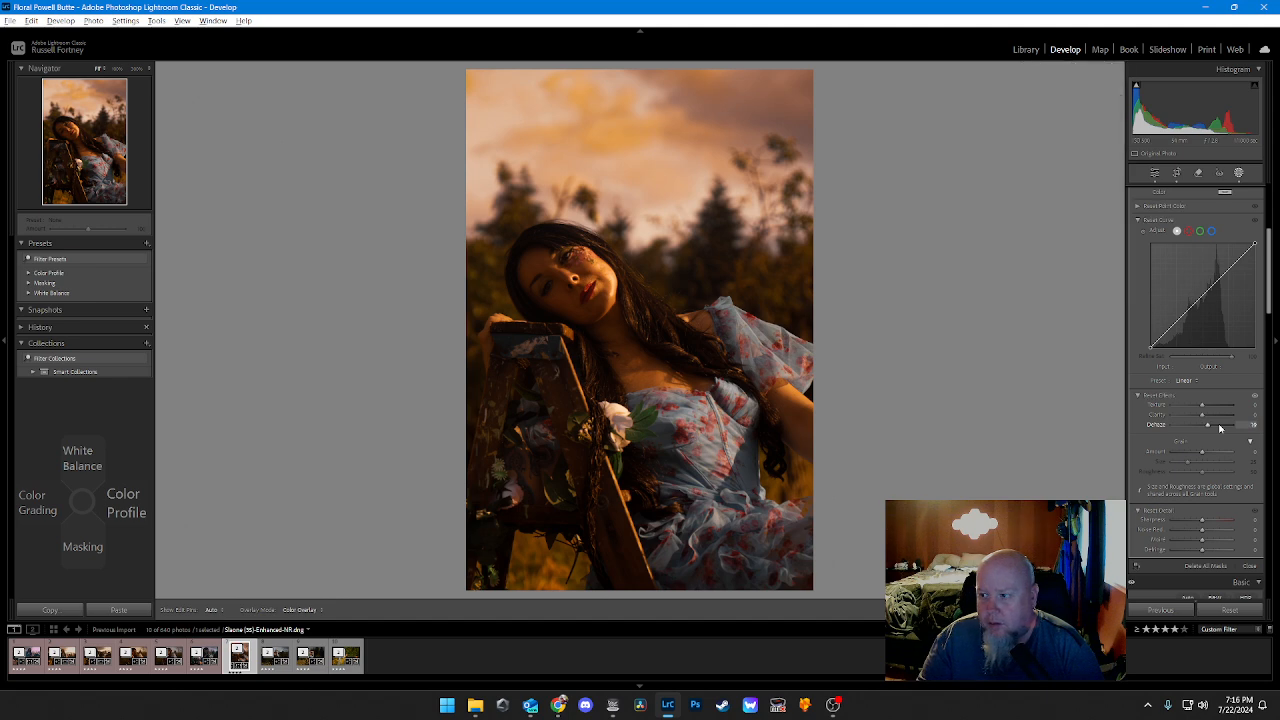
pyautogui.scroll(-3, 1208, 427)
pyautogui.scroll(-5, 1208, 427)
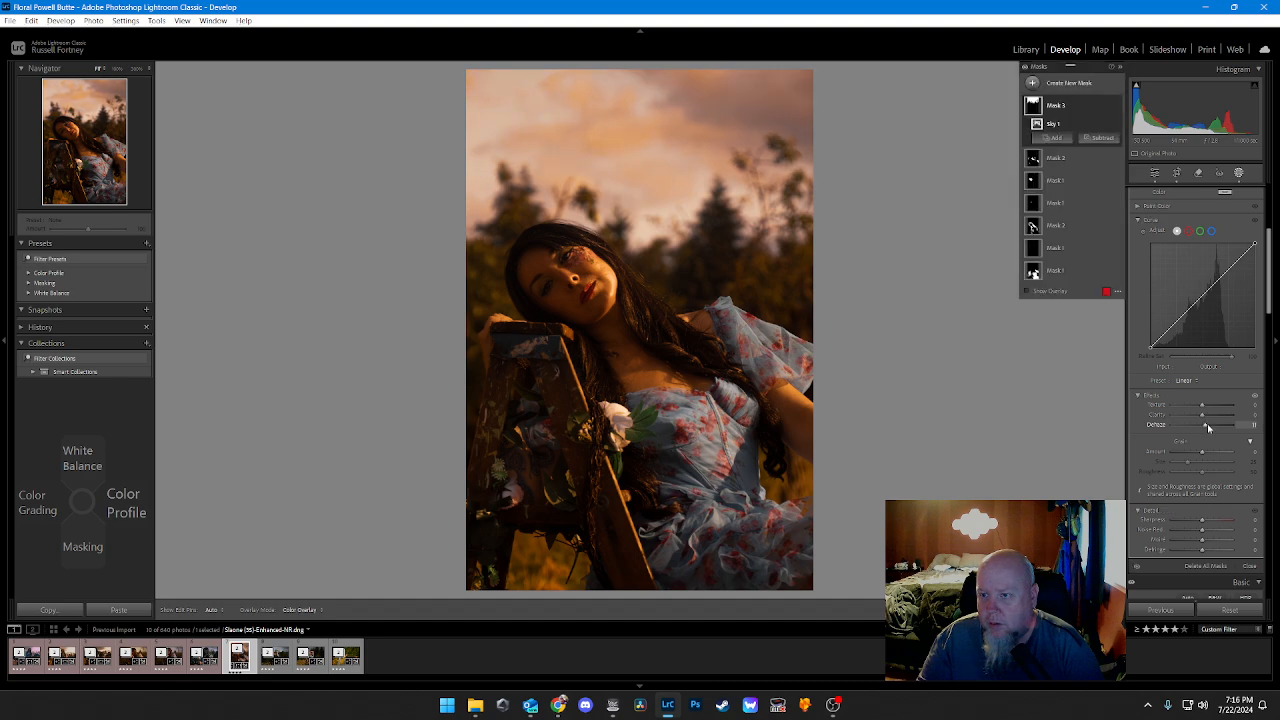
pyautogui.scroll(-1, 1208, 427)
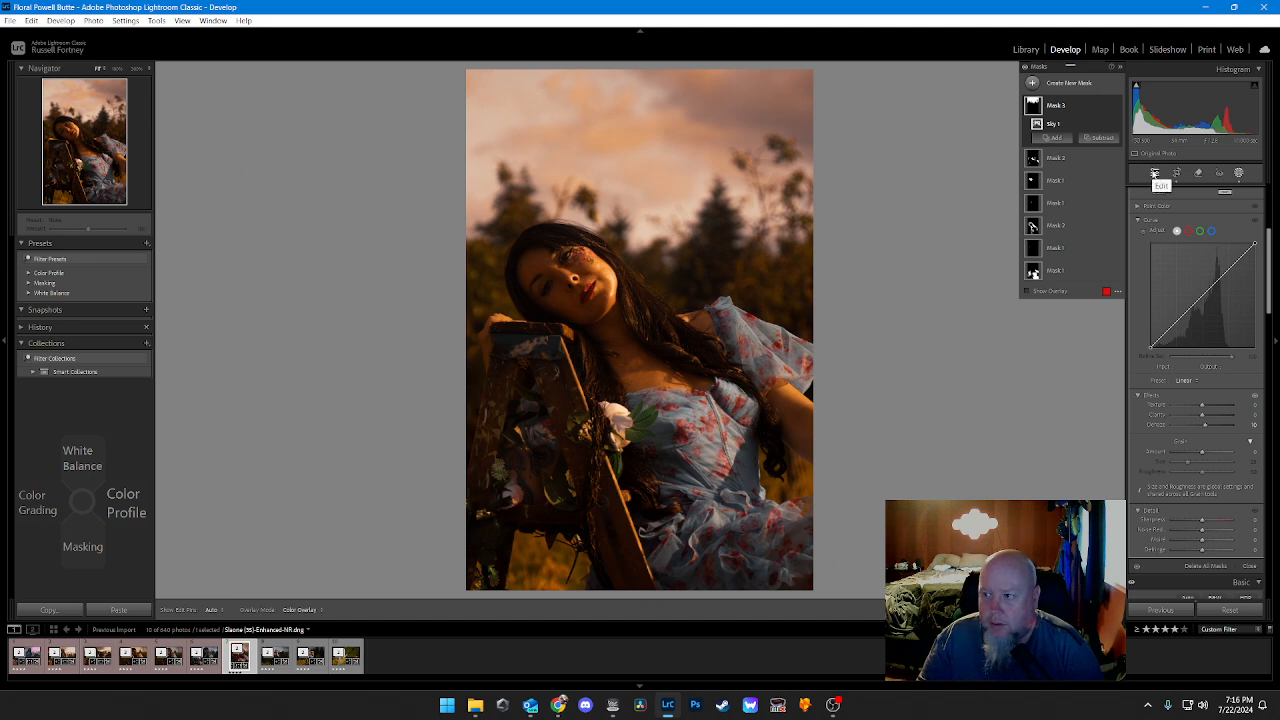
pyautogui.click(1155, 176)
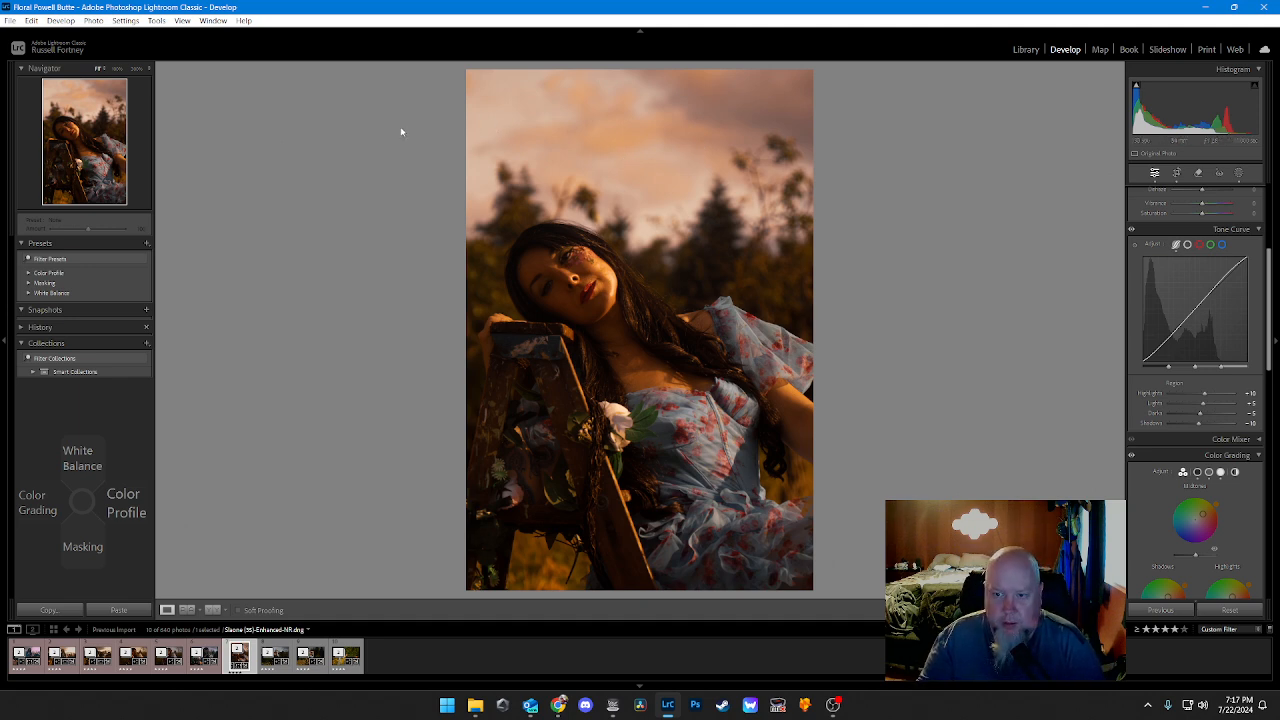
# Step: Label the finished vertical portrait Red, look through the remaining photos, and open the next unedited one with the woman leaning on the ladder
pyautogui.press('6')
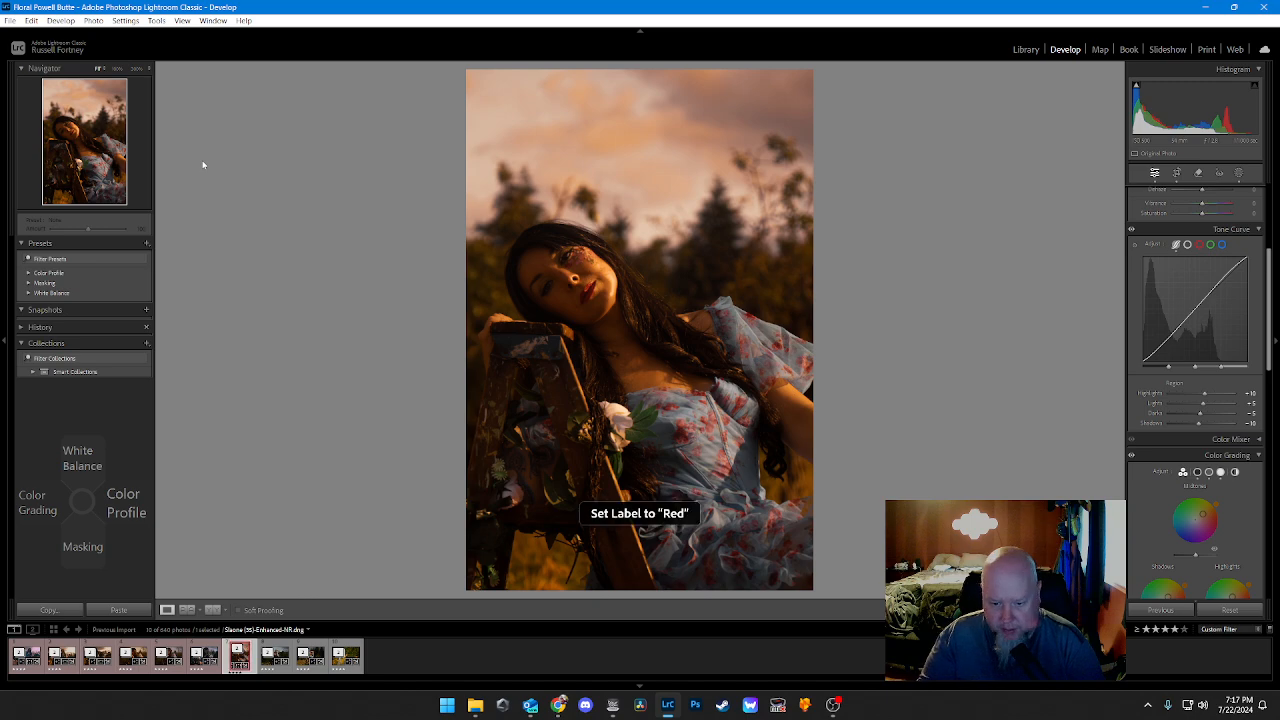
pyautogui.press('Right')
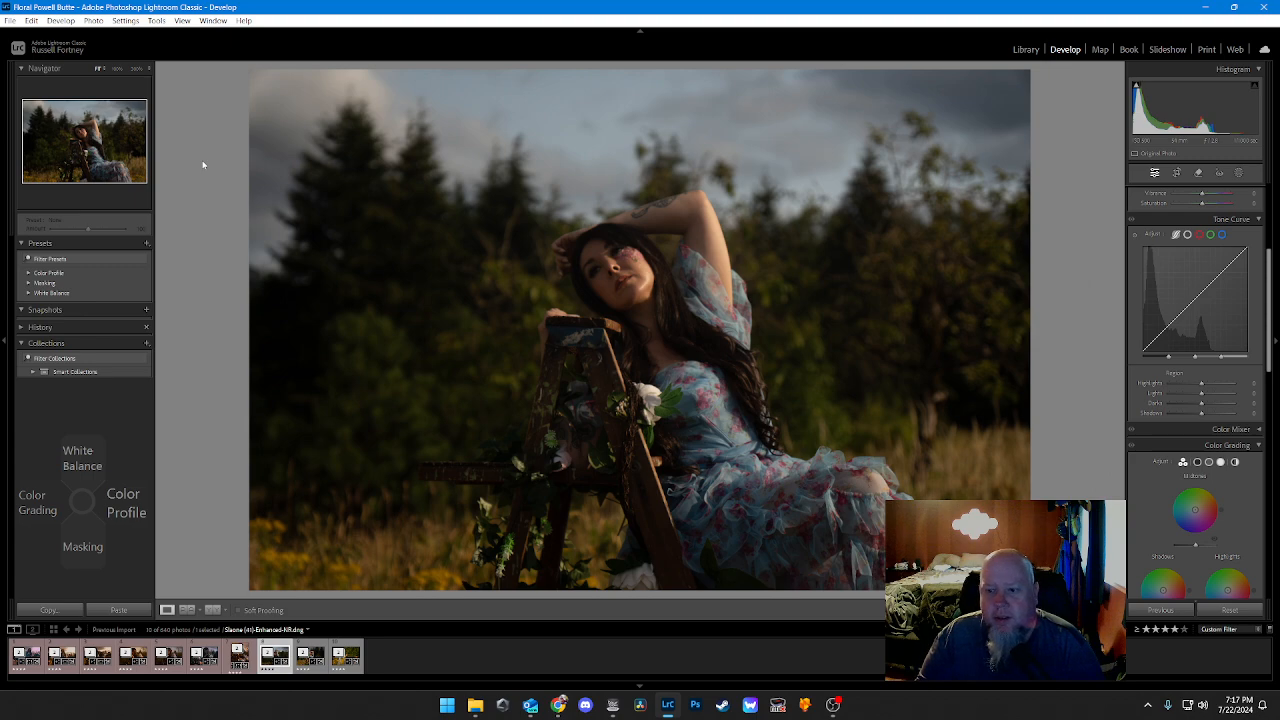
pyautogui.press('Right')
pyautogui.press('Right')
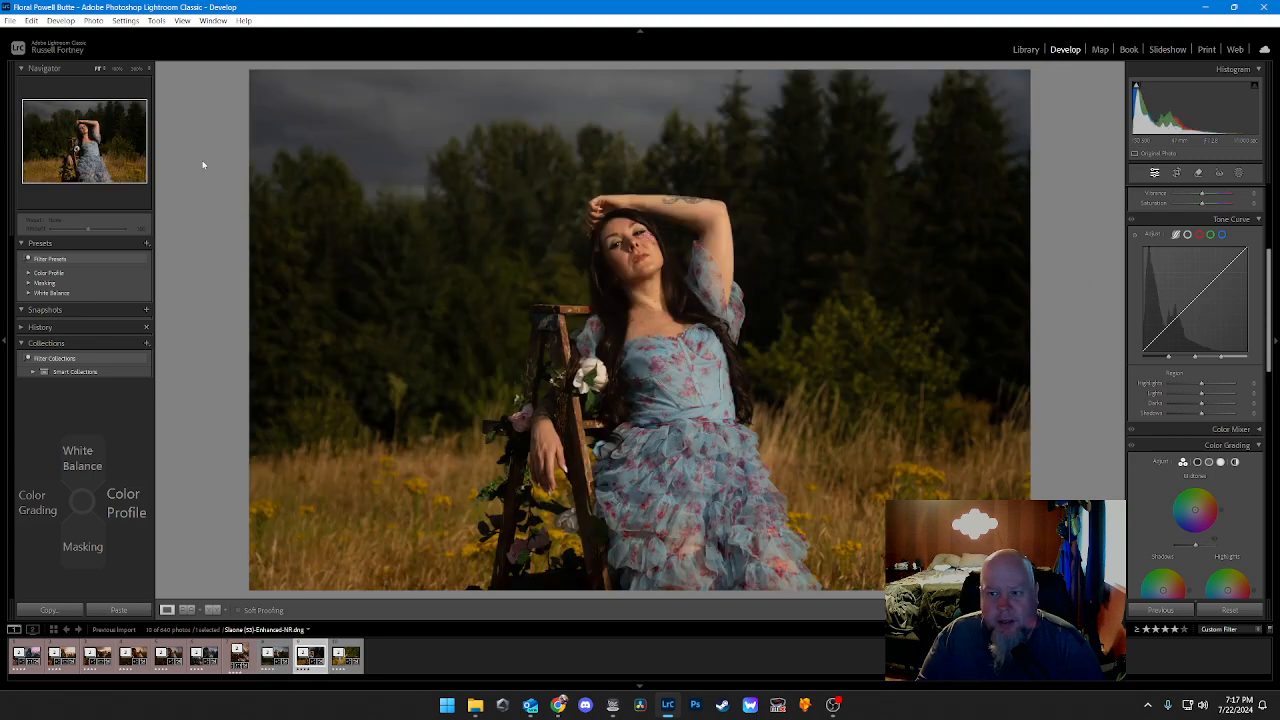
pyautogui.press('Right')
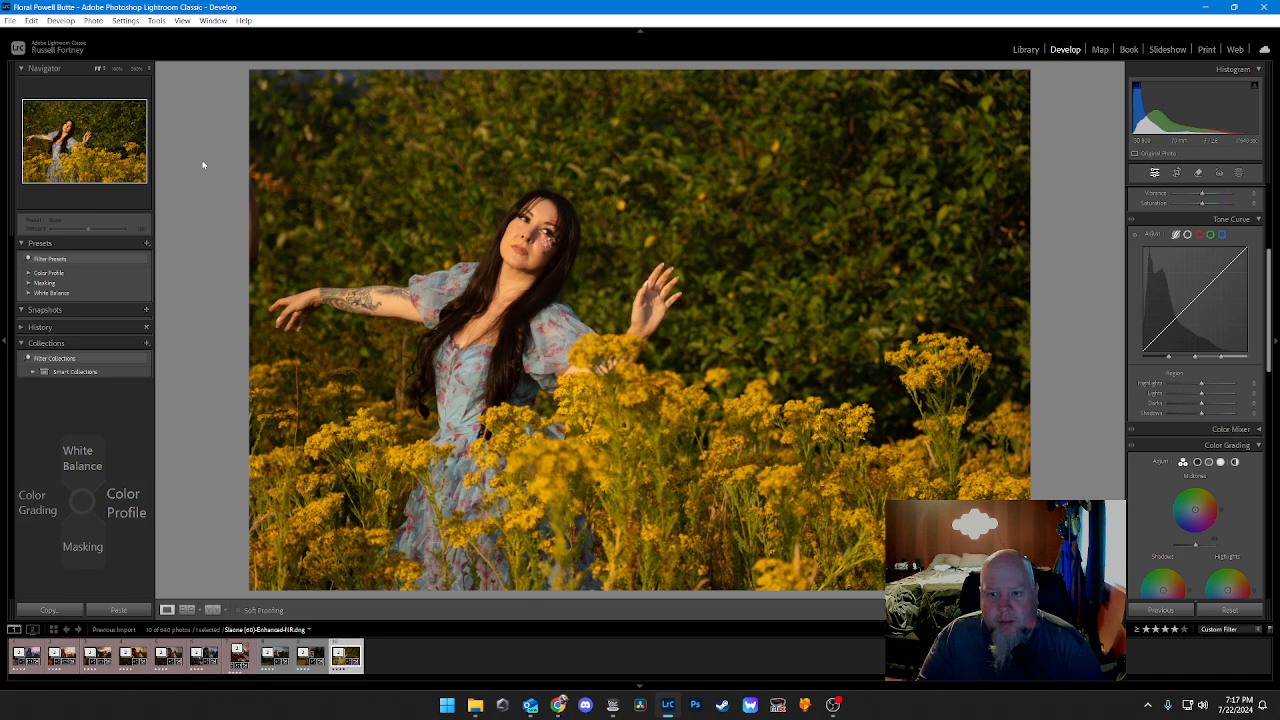
pyautogui.press('Left')
pyautogui.press('Left')
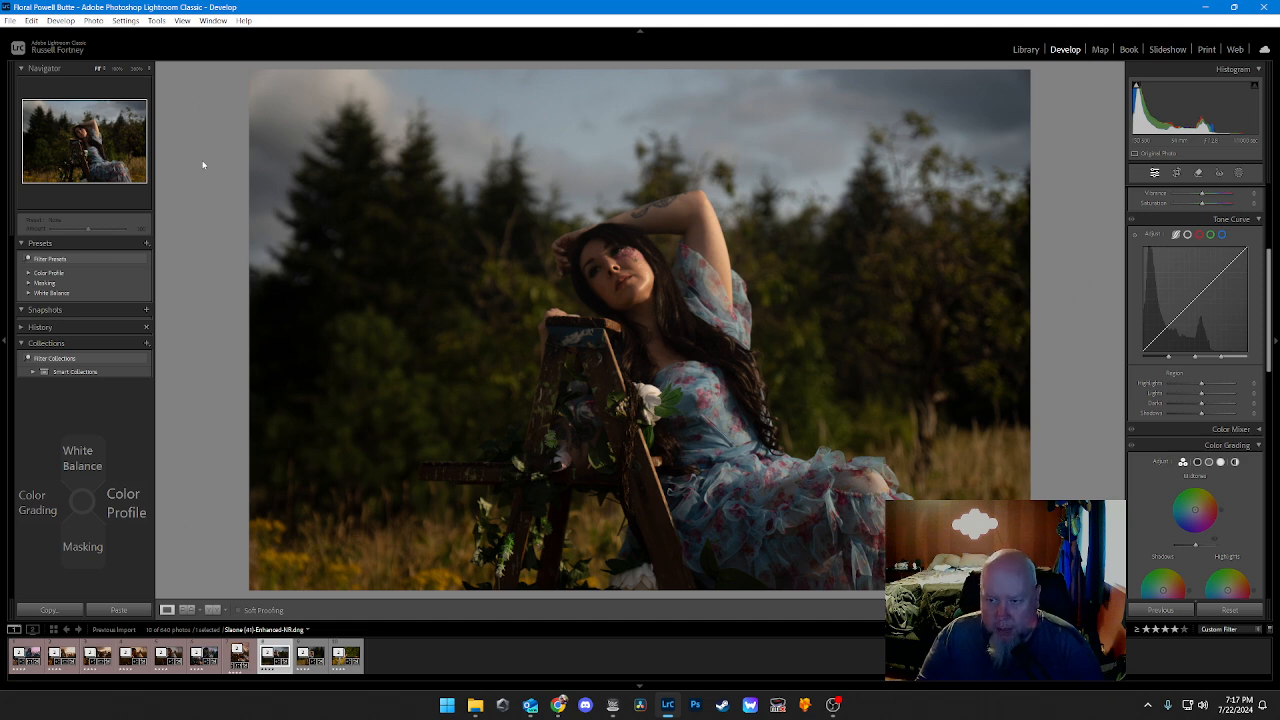
# Step: Apply the Daylight white balance preset to the landscape ladder photo
pyautogui.press('Up')
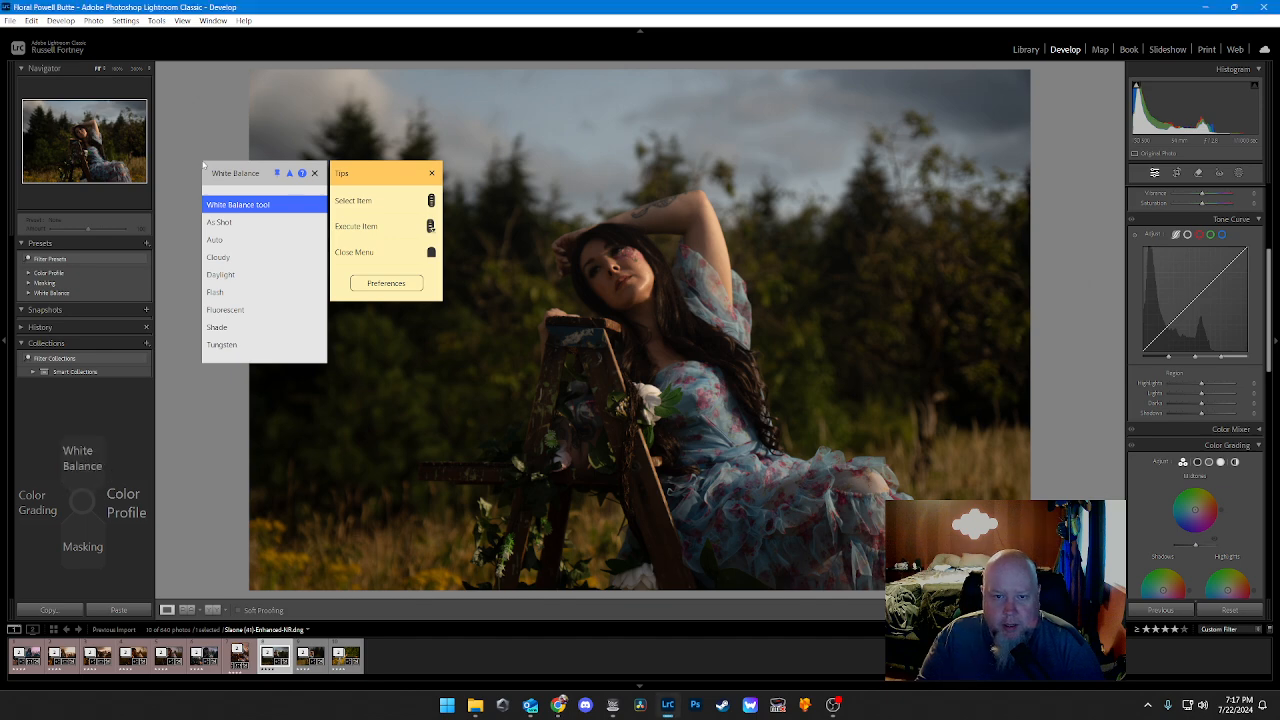
pyautogui.press('Down')
pyautogui.press('Down')
pyautogui.press('Down')
pyautogui.press('Down')
pyautogui.press('Return')
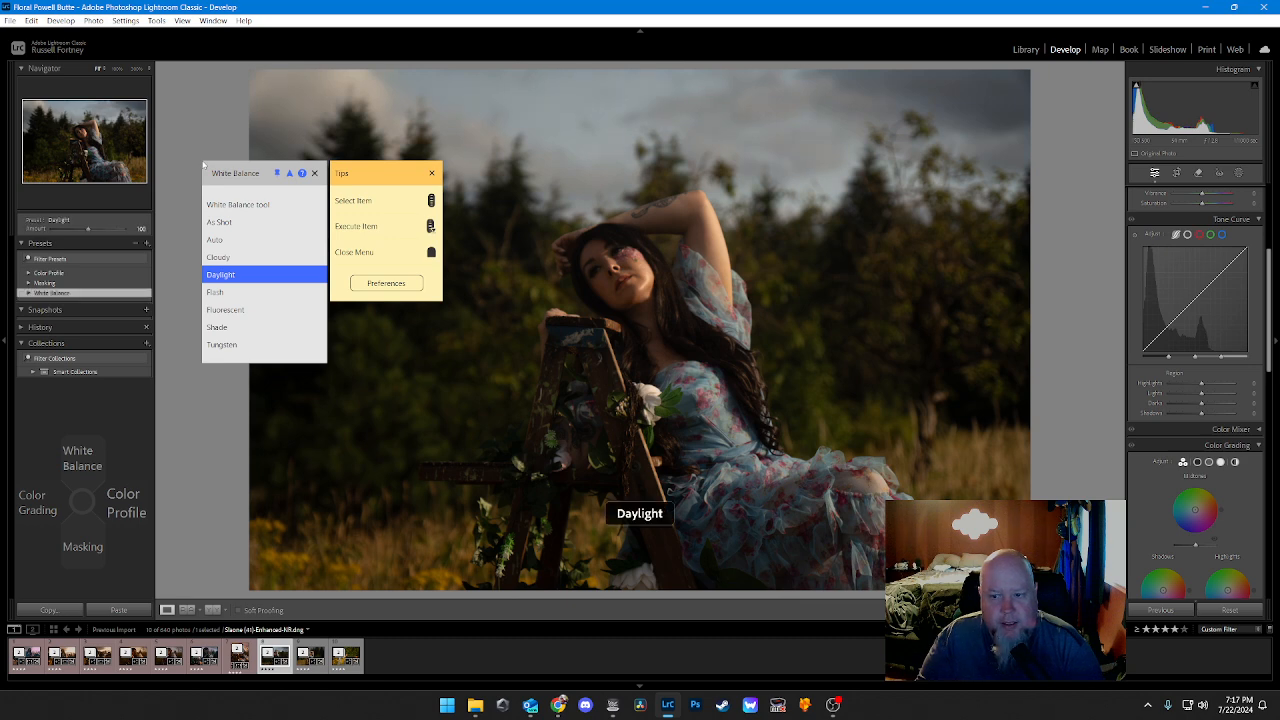
pyautogui.press('Escape')
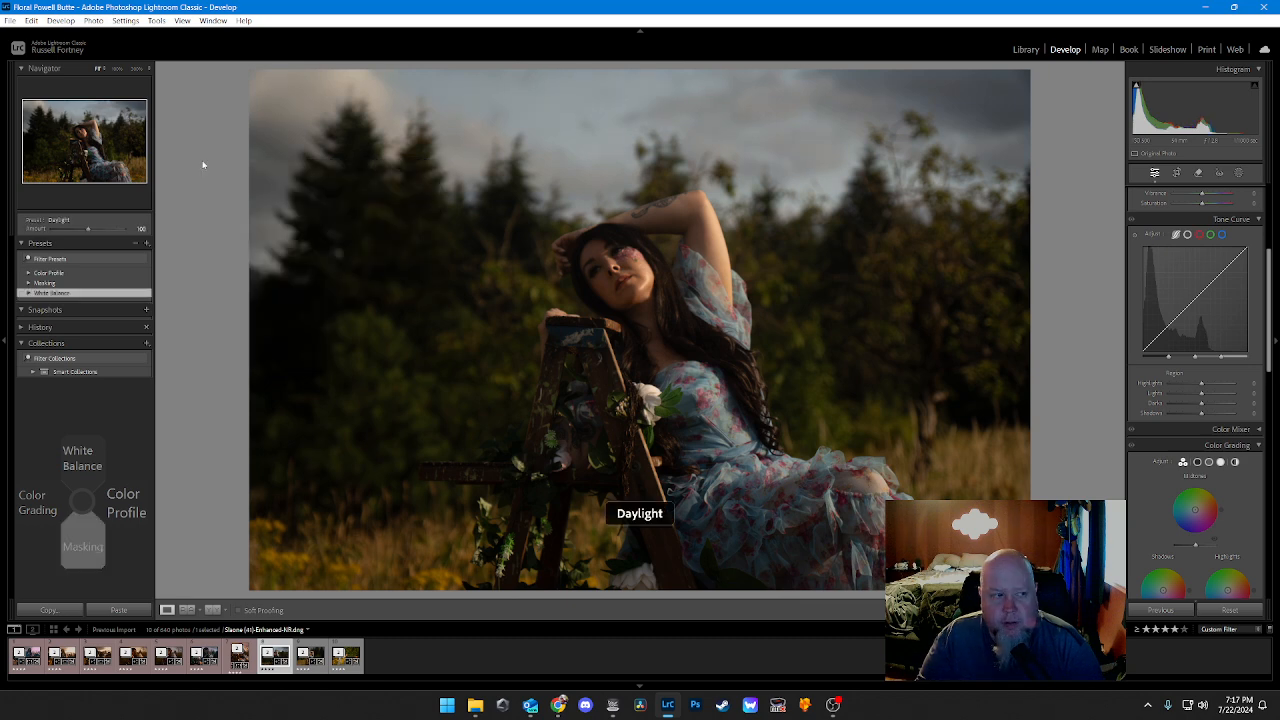
# Step: Try the Artistic 7 color profile on the ladder photo
pyautogui.press('Right')
pyautogui.press('Down')
pyautogui.press('Down')
pyautogui.press('Down')
pyautogui.press('Down')
pyautogui.press('Down')
pyautogui.press('Down')
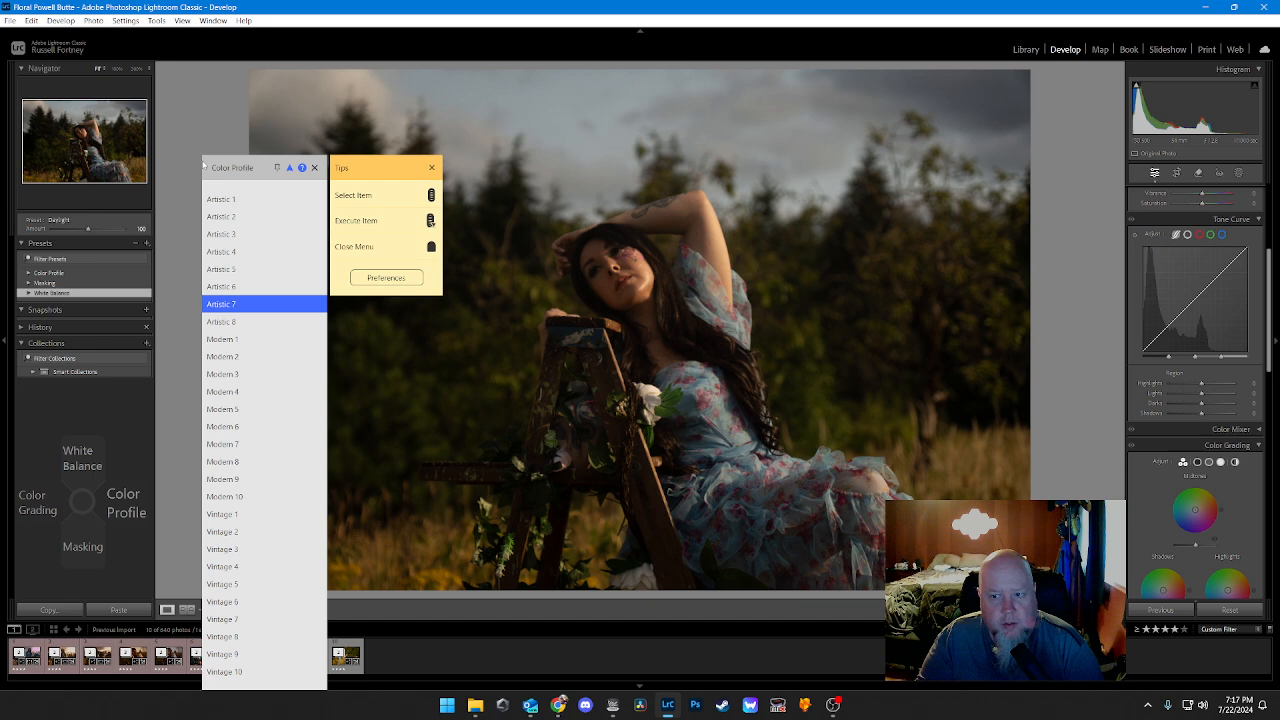
pyautogui.press('Return')
# Step: Apply the Artistic 1 color profile to the ladder photo
pyautogui.press('Right')
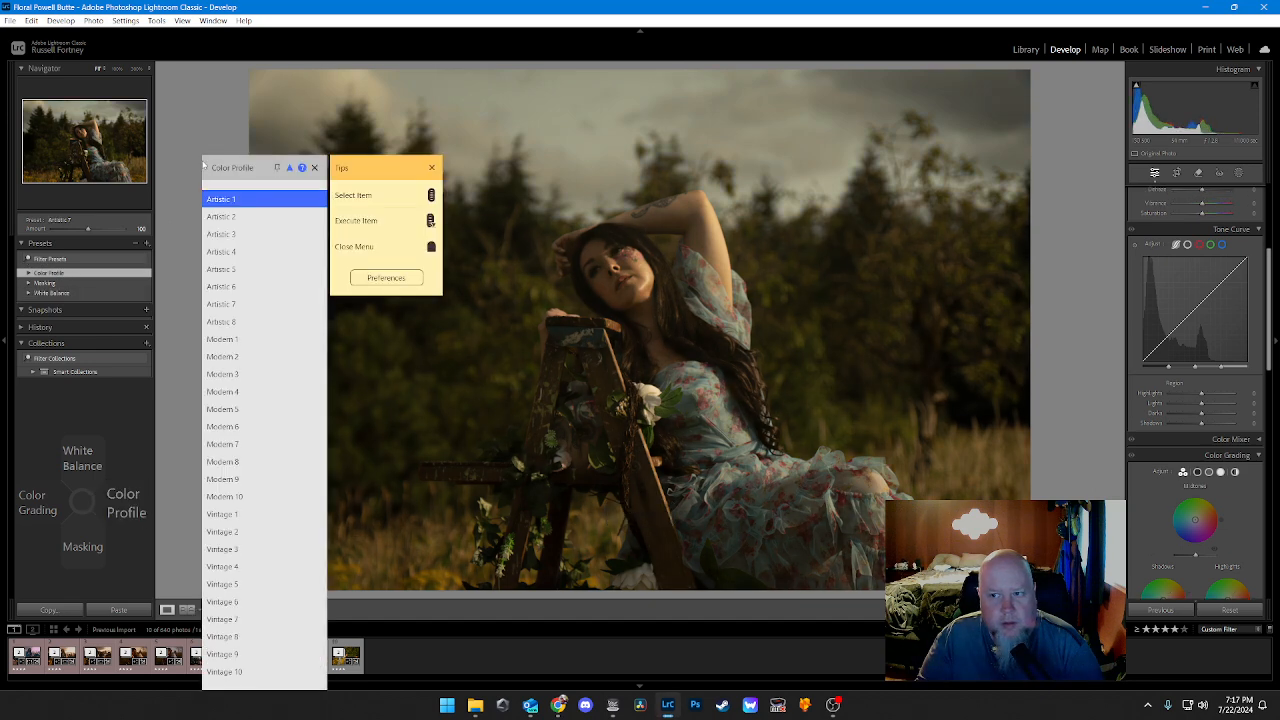
pyautogui.press('Down')
pyautogui.press('Down')
pyautogui.press('Down')
pyautogui.press('Down')
pyautogui.press('Down')
pyautogui.press('Down')
pyautogui.press('Down')
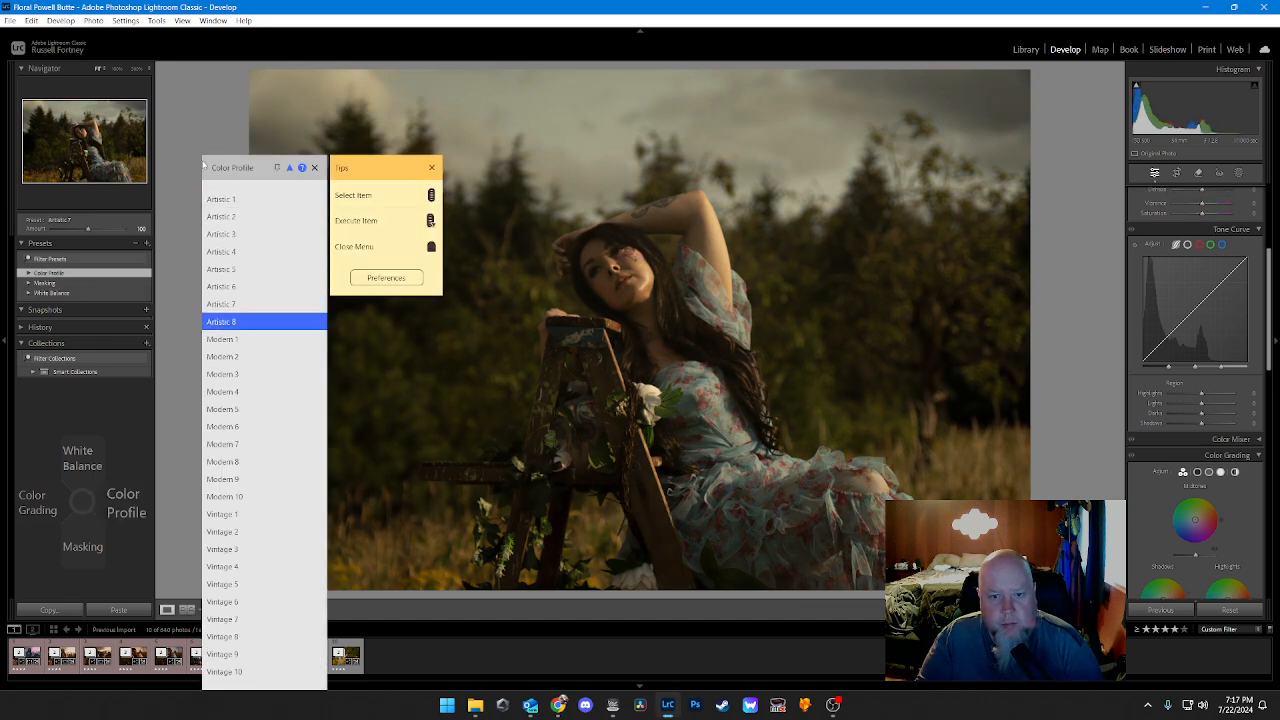
pyautogui.press('Up')
pyautogui.press('Up')
pyautogui.press('Up')
pyautogui.press('Up')
pyautogui.press('Up')
pyautogui.press('Up')
pyautogui.press('Up')
pyautogui.press('Return')
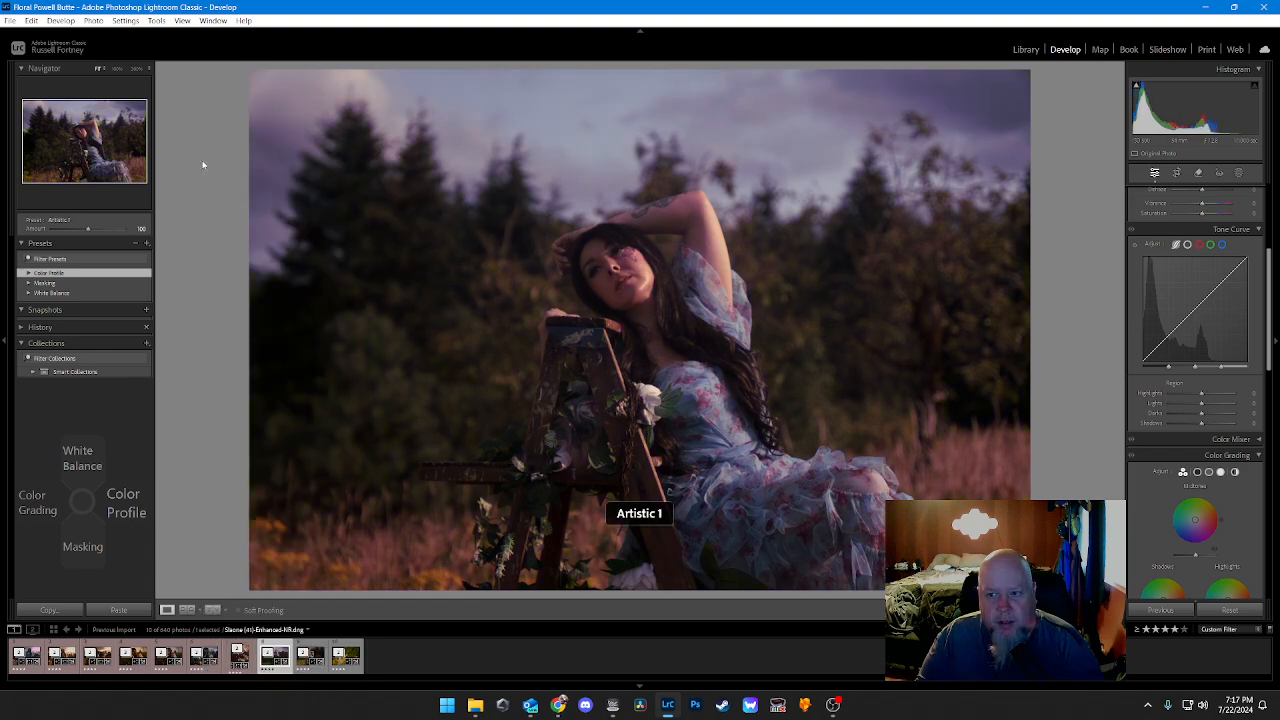
# Step: Apply the Clothes and Hair masking presets to the ladder photo
pyautogui.press('Down')
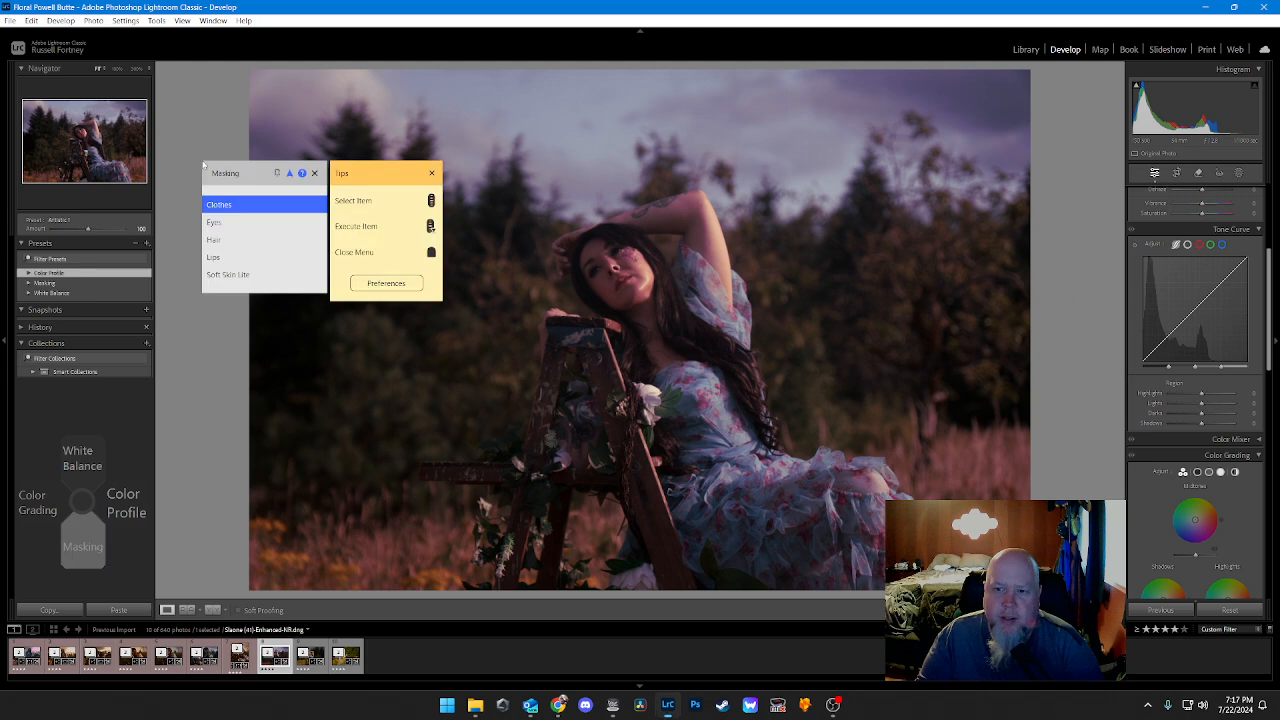
pyautogui.press('Return')
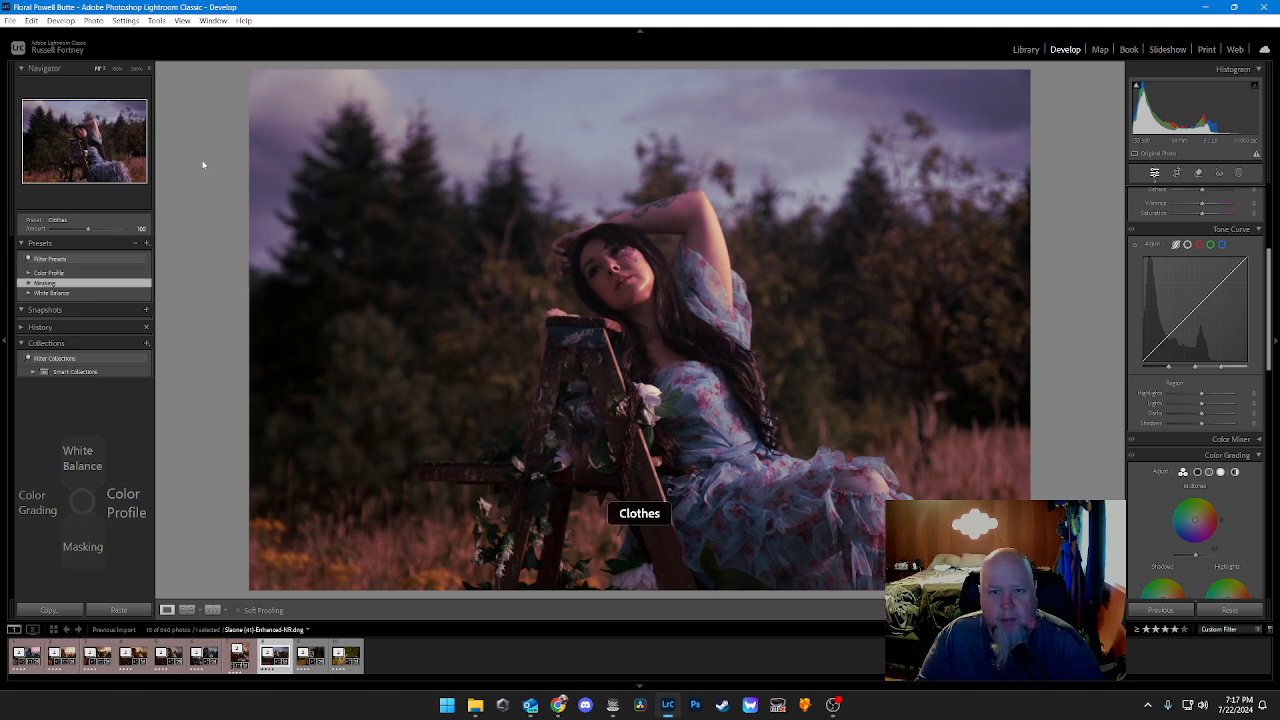
pyautogui.press('Down')
# Step: Apply the Lips and Soft Skin Lite masking presets to the ladder photo
pyautogui.press('Down')
pyautogui.press('Down')
pyautogui.press('Return')
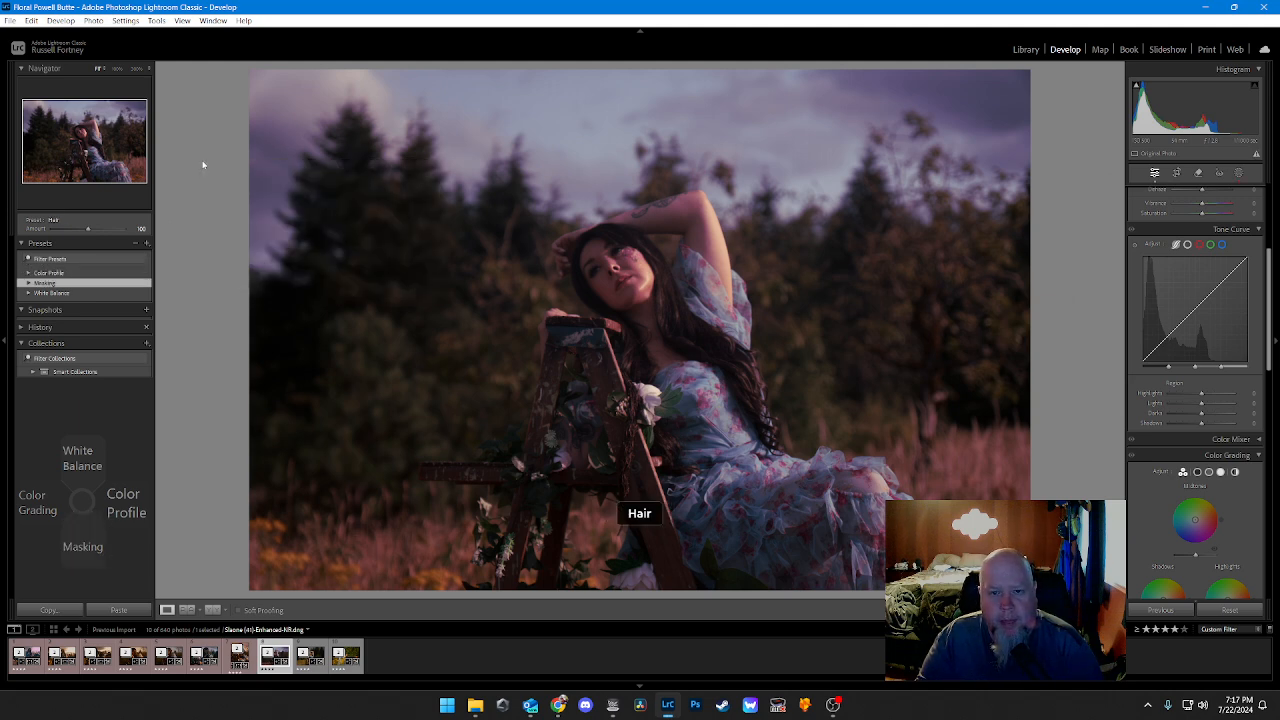
pyautogui.press('Down')
pyautogui.press('Up')
pyautogui.press('Up')
pyautogui.press('Return')
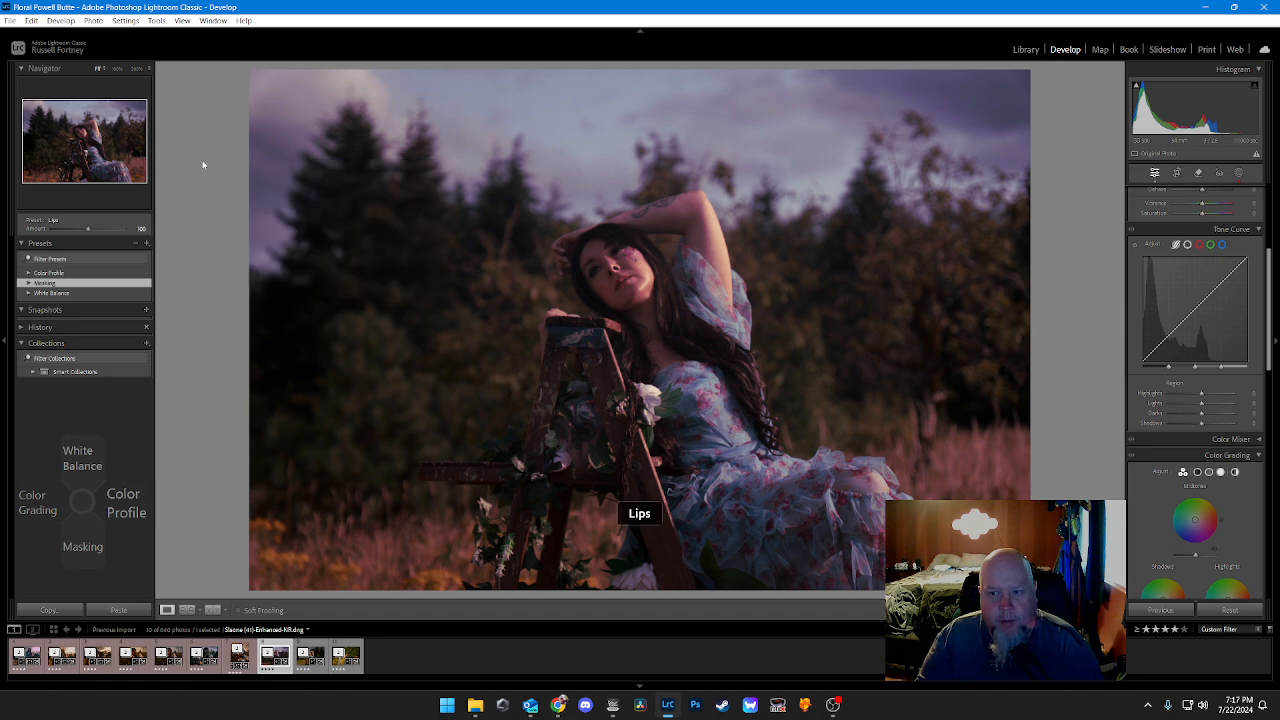
pyautogui.press('Down')
pyautogui.press('Down')
pyautogui.press('Down')
pyautogui.press('Down')
pyautogui.press('Down')
pyautogui.press('Return')
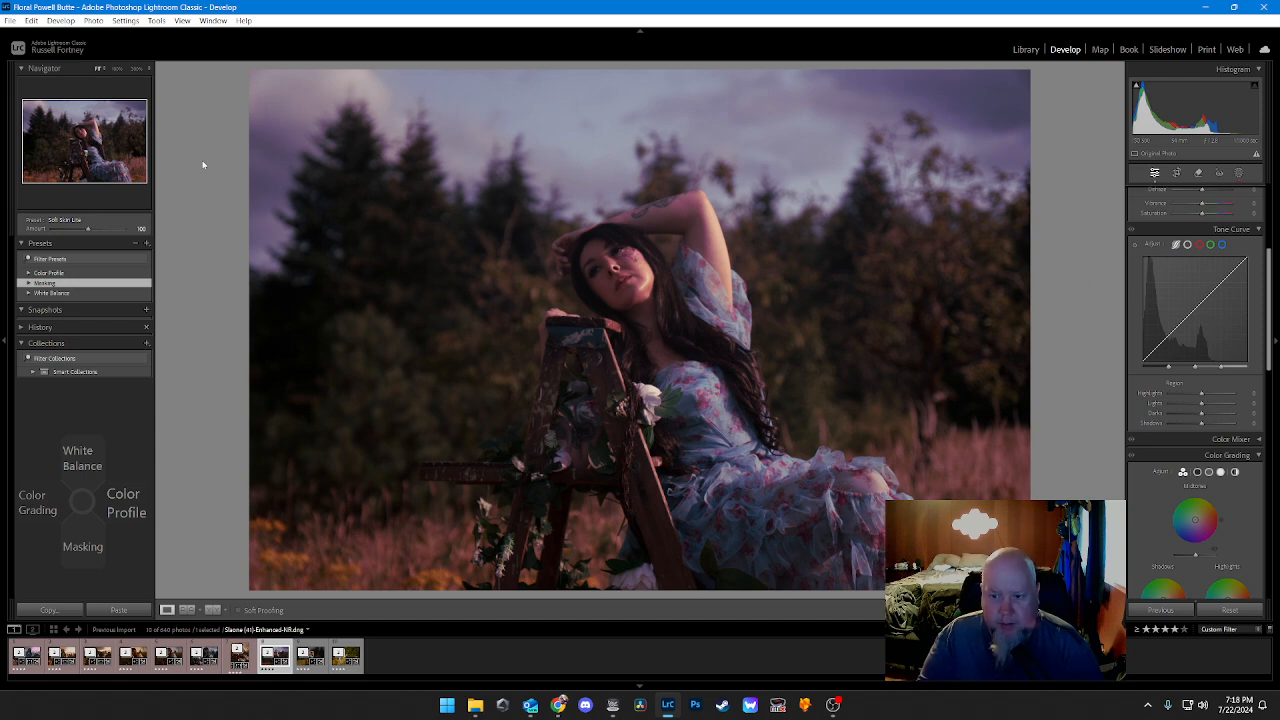
# Step: Lower the tone curve's Shadows to -10 and Darks to -5
pyautogui.hotkey('ctrl', 'alt', 'shift', 'a')
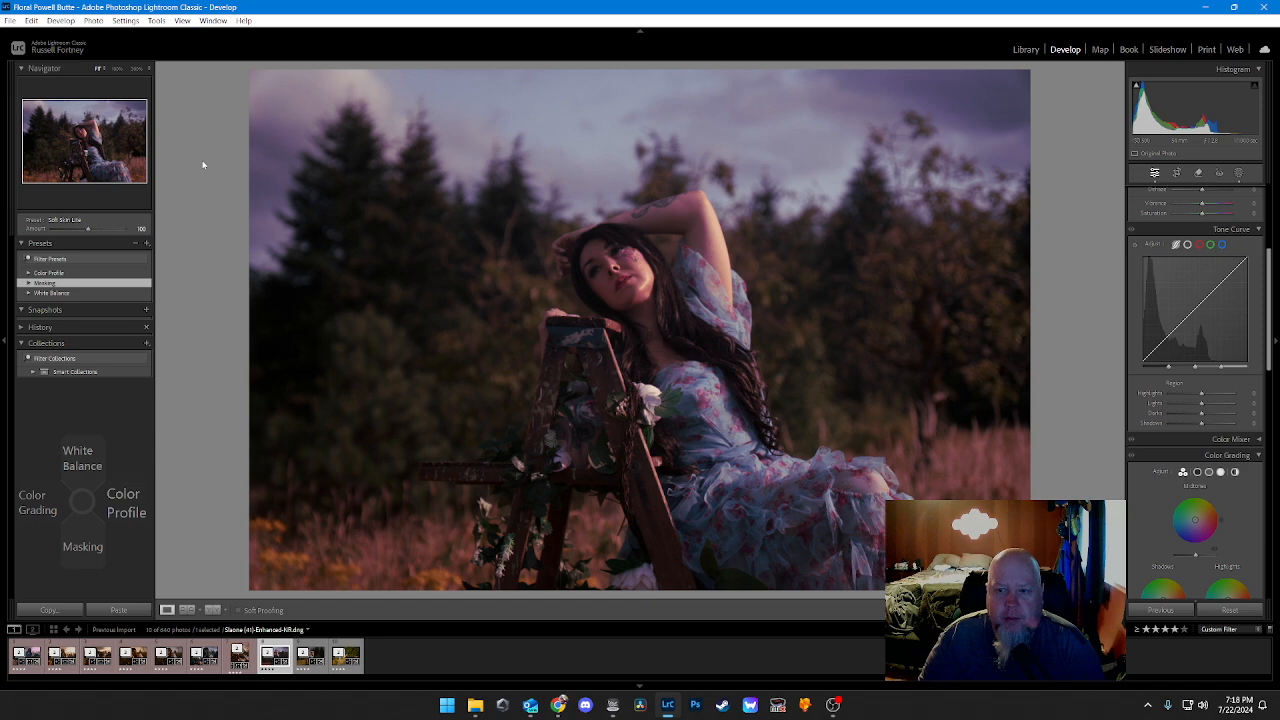
pyautogui.press('F1')
pyautogui.scroll(-3, 203, 166)
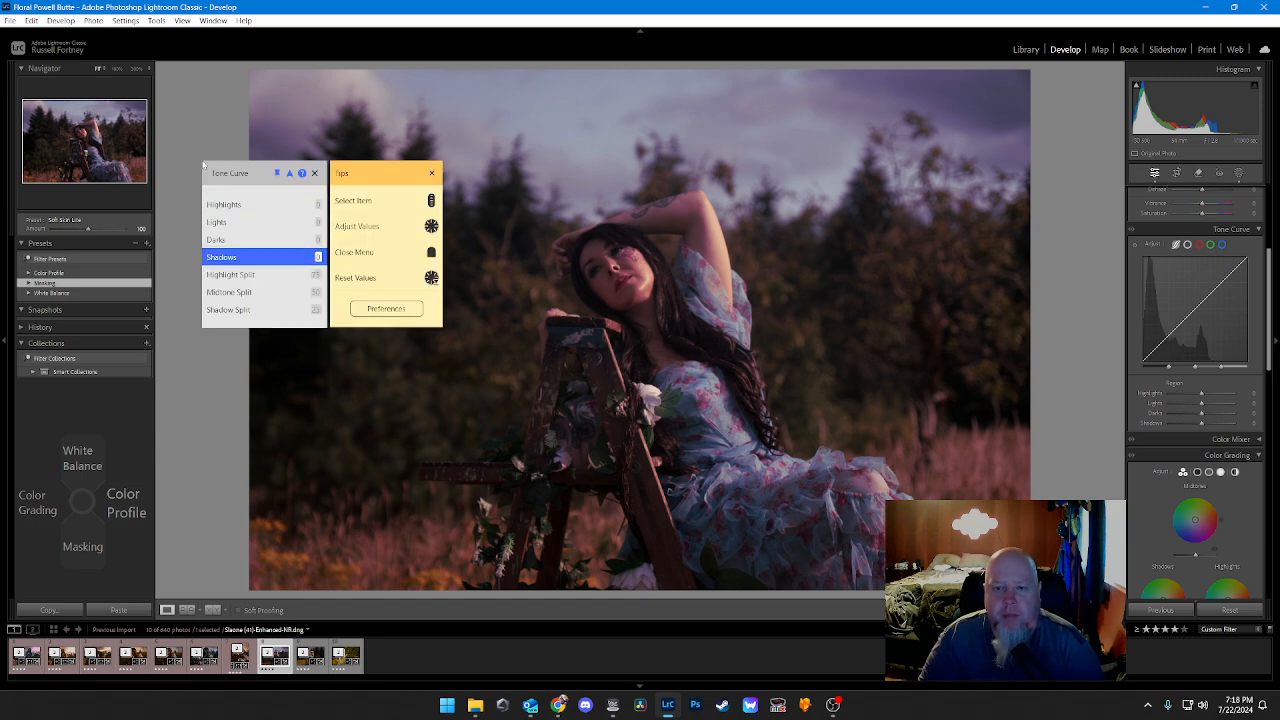
pyautogui.scroll(-3, 203, 166)
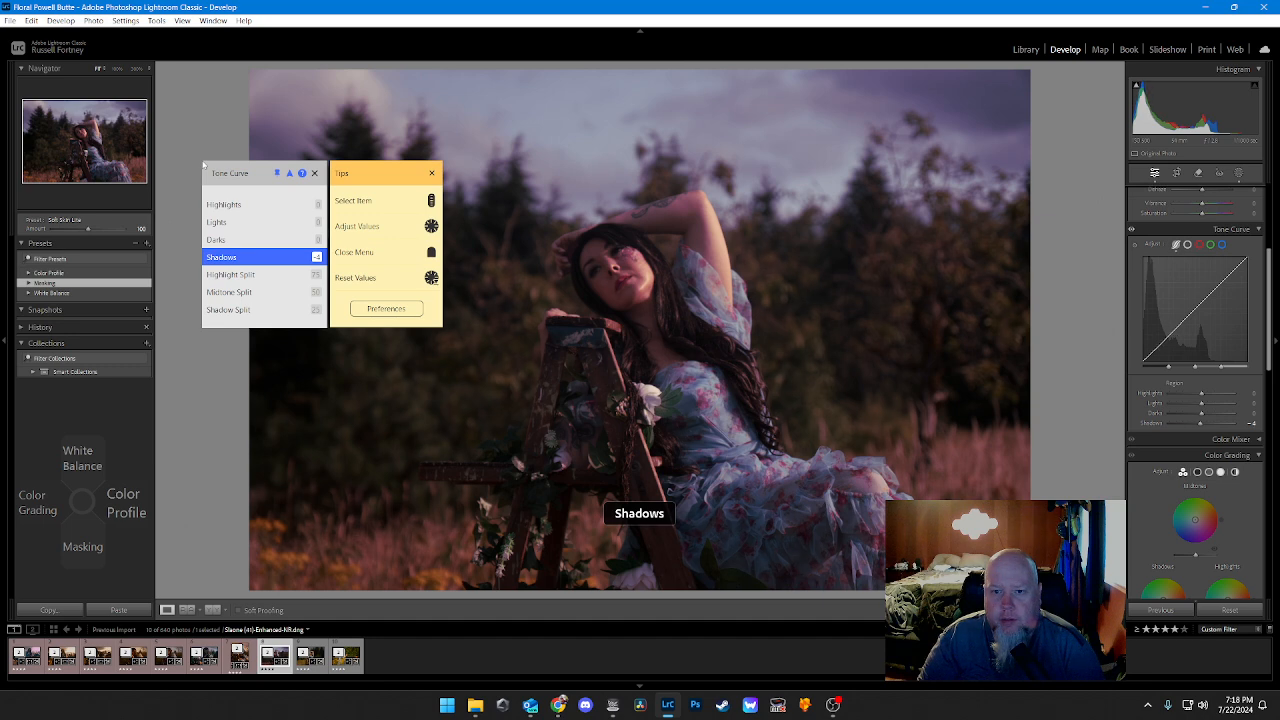
pyautogui.scroll(-1, 203, 166)
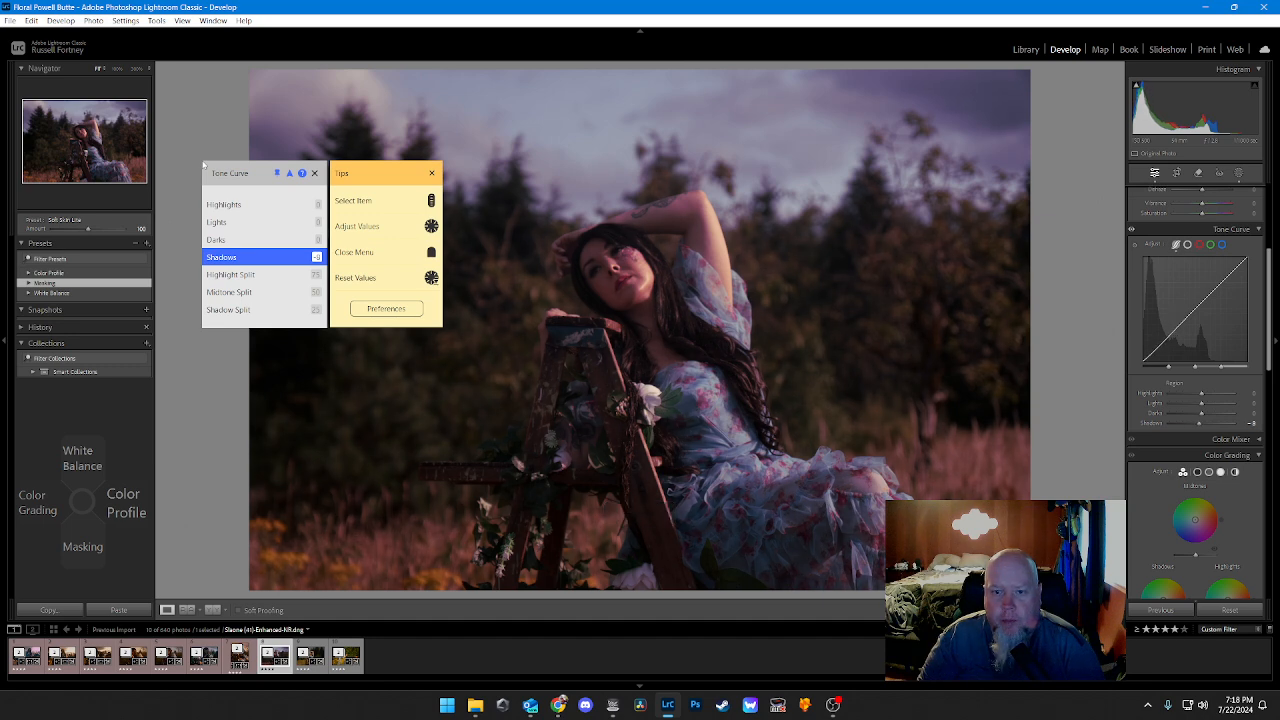
pyautogui.scroll(-1, 203, 166)
pyautogui.scroll(1, 203, 166)
pyautogui.scroll(-6, 203, 166)
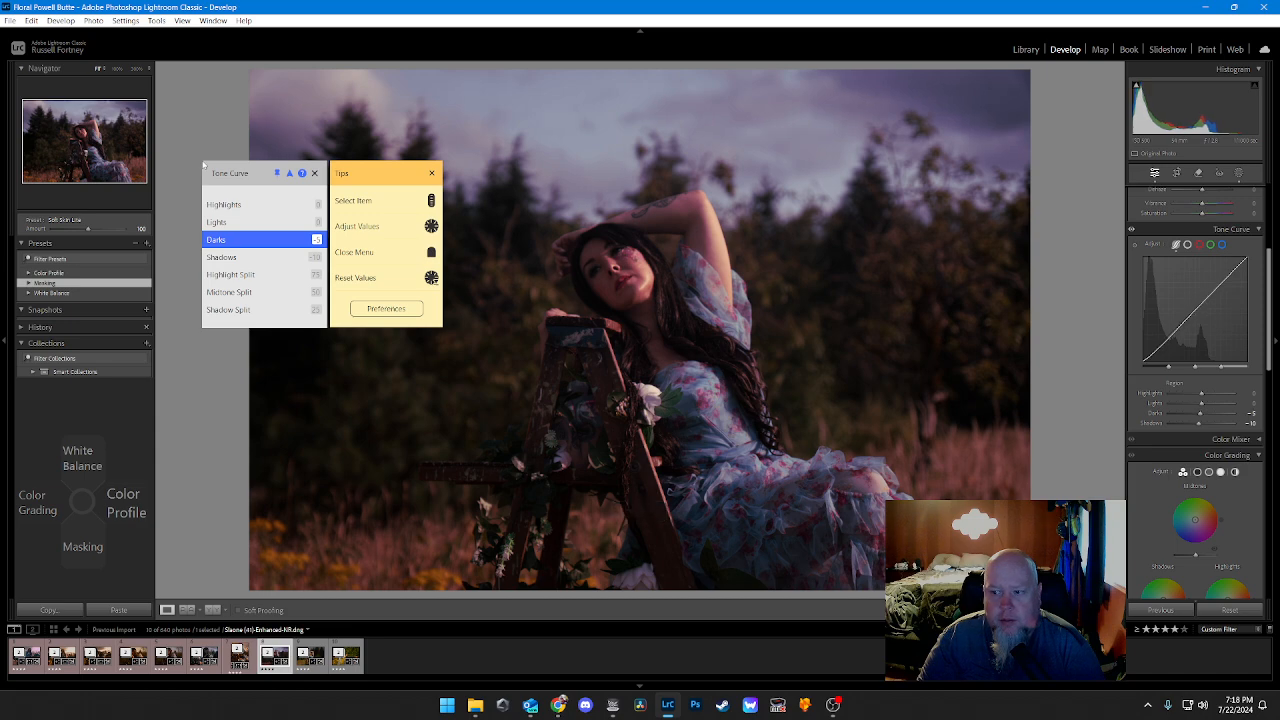
# Step: Raise the tone curve's Lights to +5 and Highlights to +10
pyautogui.scroll(1, 203, 166)
pyautogui.scroll(5, 203, 166)
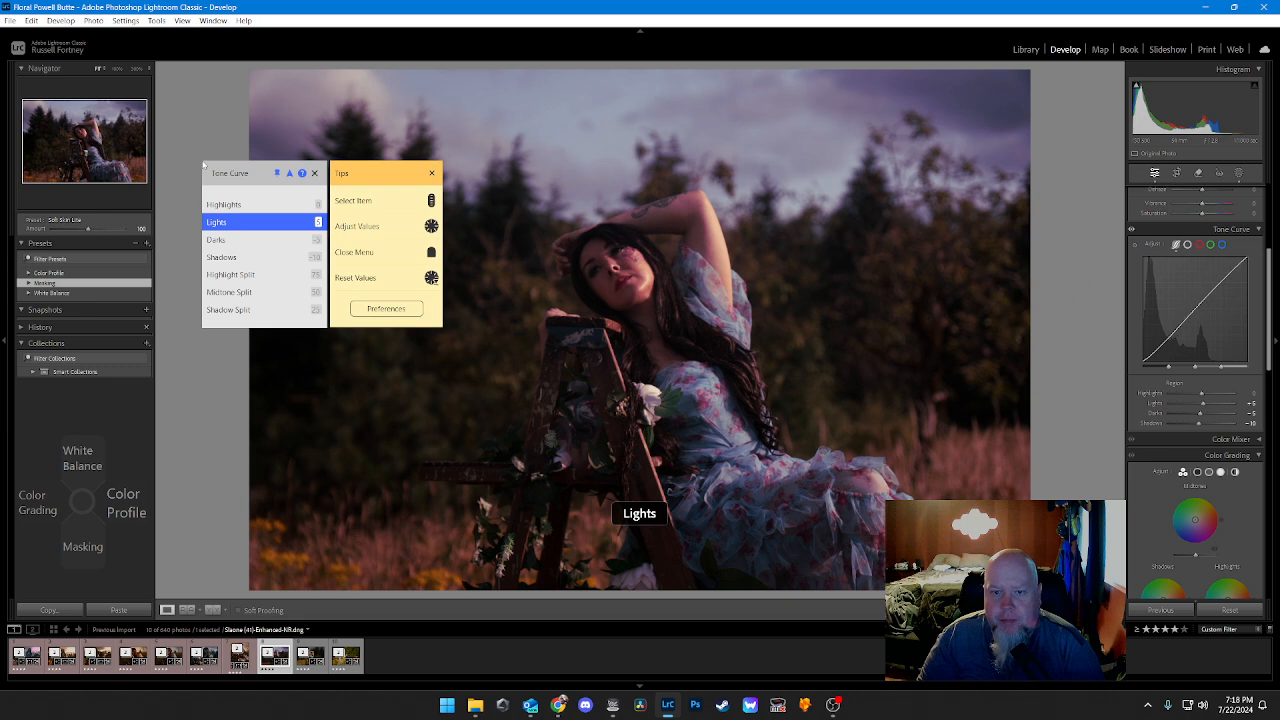
pyautogui.scroll(11, 203, 166)
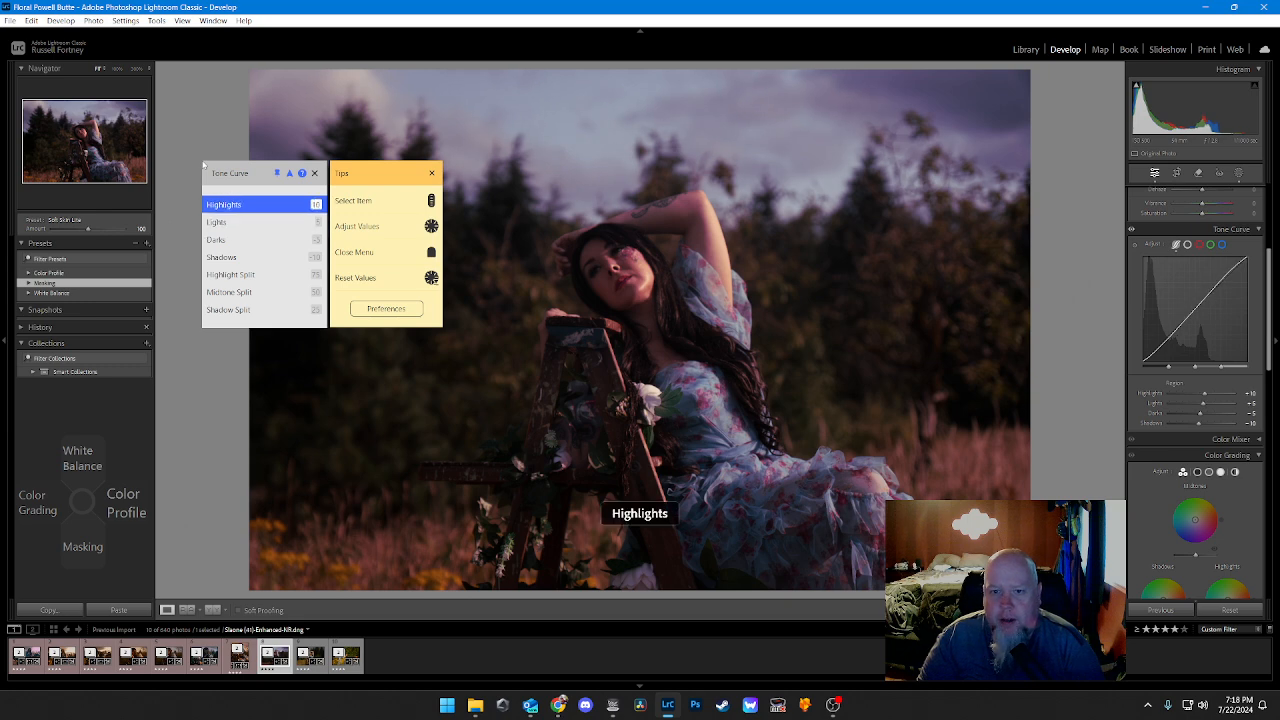
# Step: Color-grade the shadows with a warm orange hue and a saturation of about 30
pyautogui.press('Left')
pyautogui.scroll(-1, 203, 166)
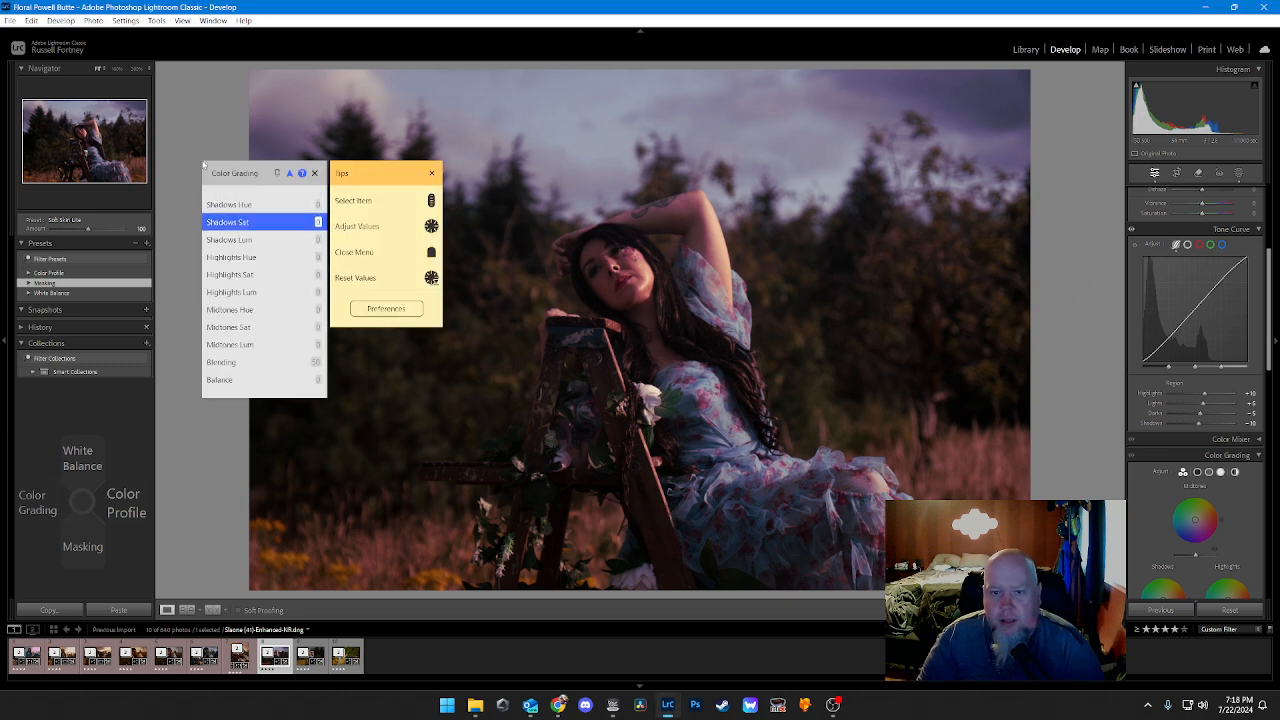
pyautogui.scroll(1, 203, 166)
pyautogui.scroll(15, 203, 166)
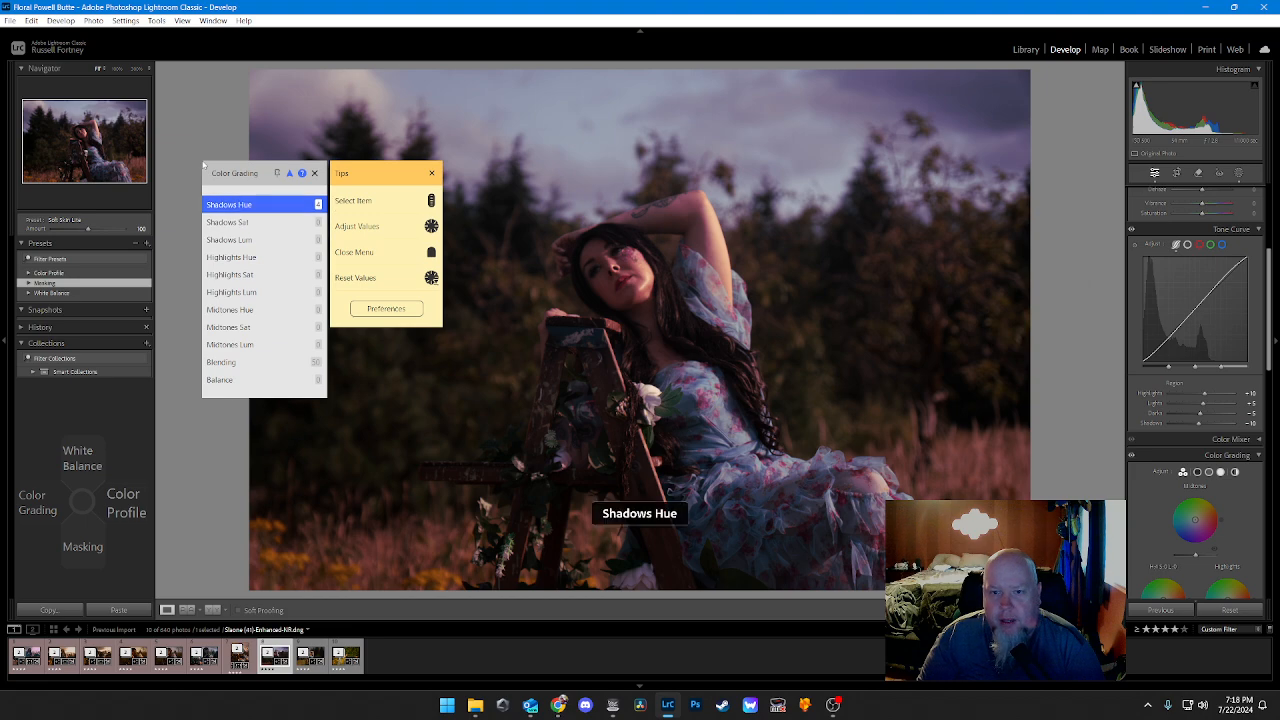
pyautogui.scroll(8, 203, 166)
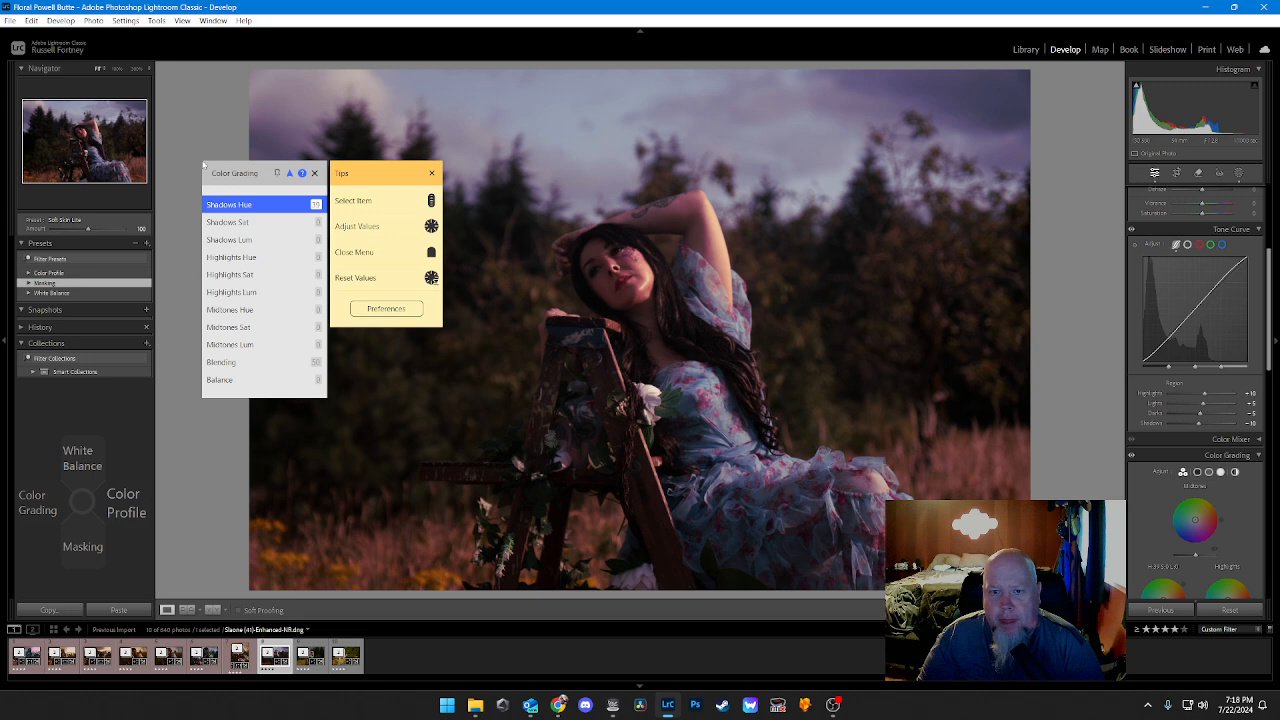
pyautogui.scroll(-1, 203, 166)
pyautogui.scroll(1, 203, 166)
pyautogui.scroll(-1, 203, 166)
pyautogui.scroll(20, 203, 166)
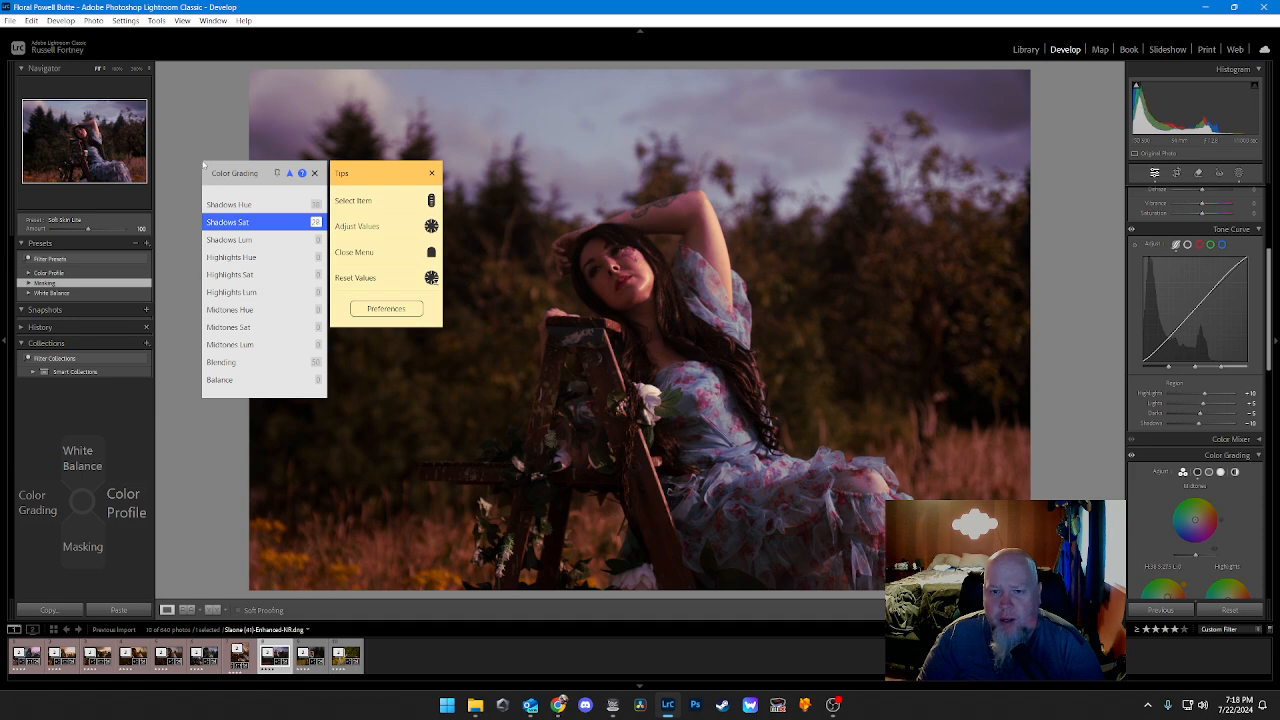
pyautogui.scroll(1, 203, 166)
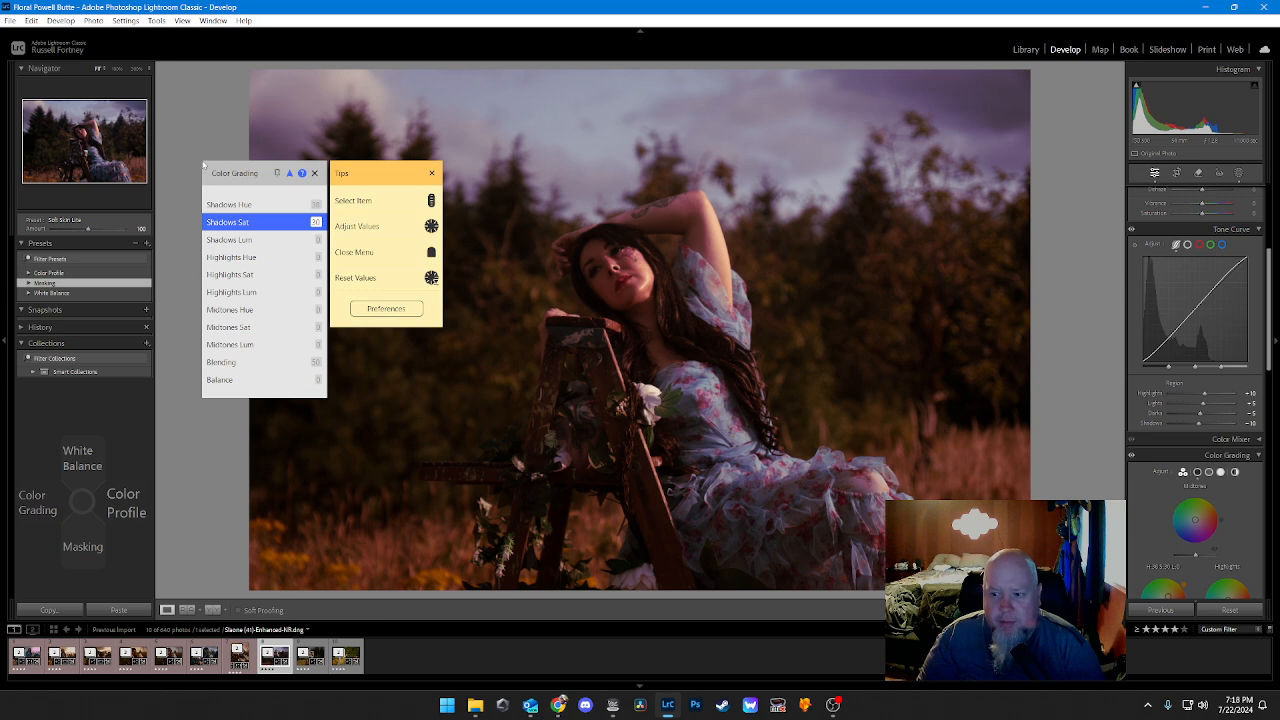
# Step: Color-grade the highlights with a warm orange hue and increased saturation
pyautogui.scroll(-2, 203, 166)
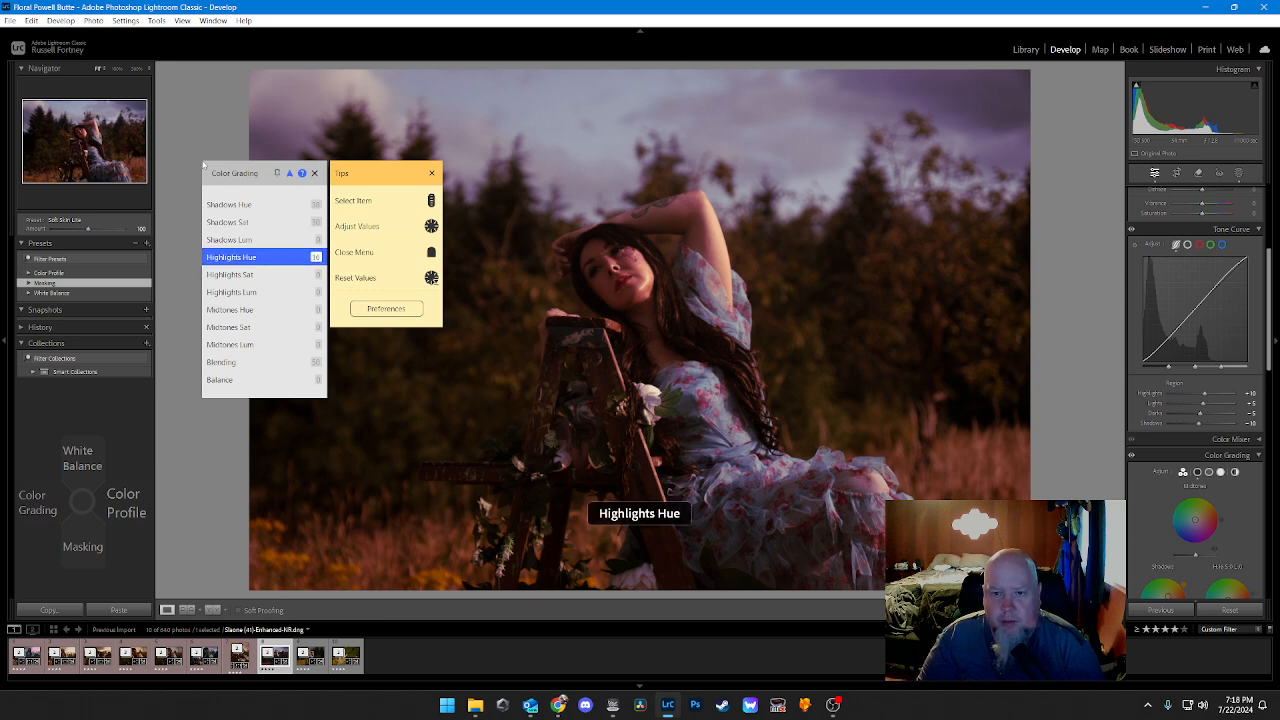
pyautogui.scroll(-1, 203, 166)
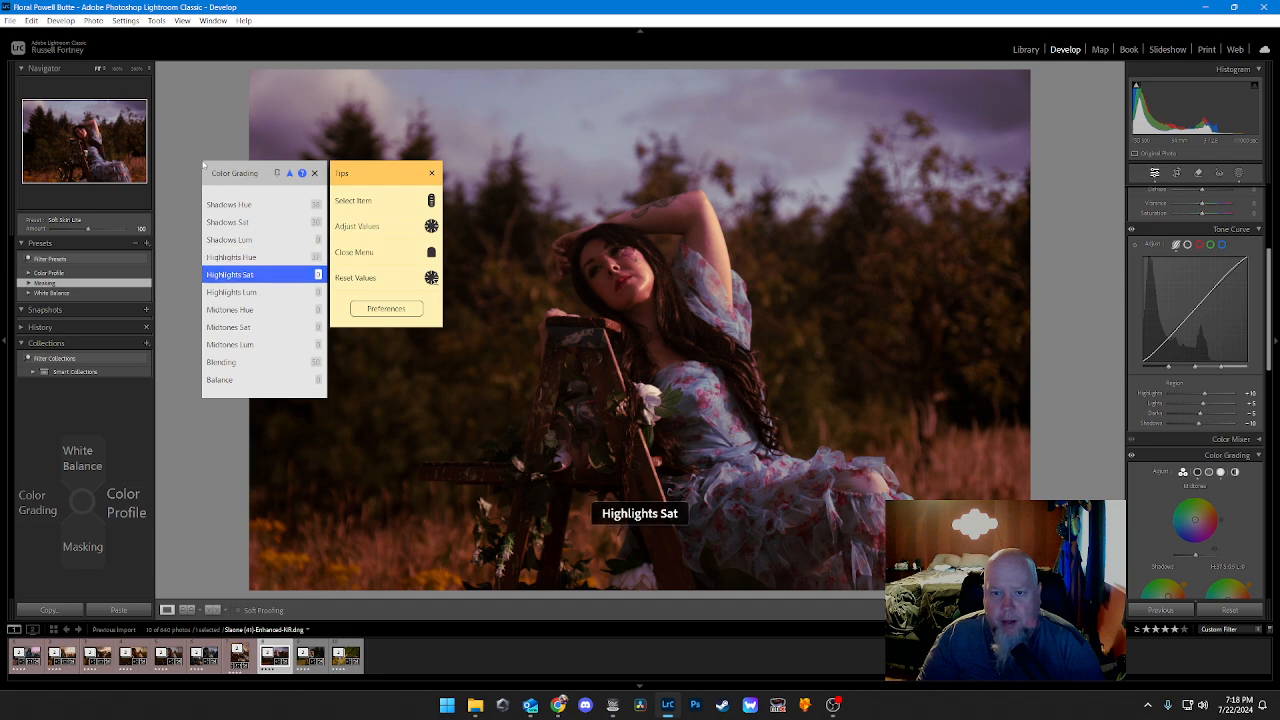
pyautogui.scroll(20, 203, 166)
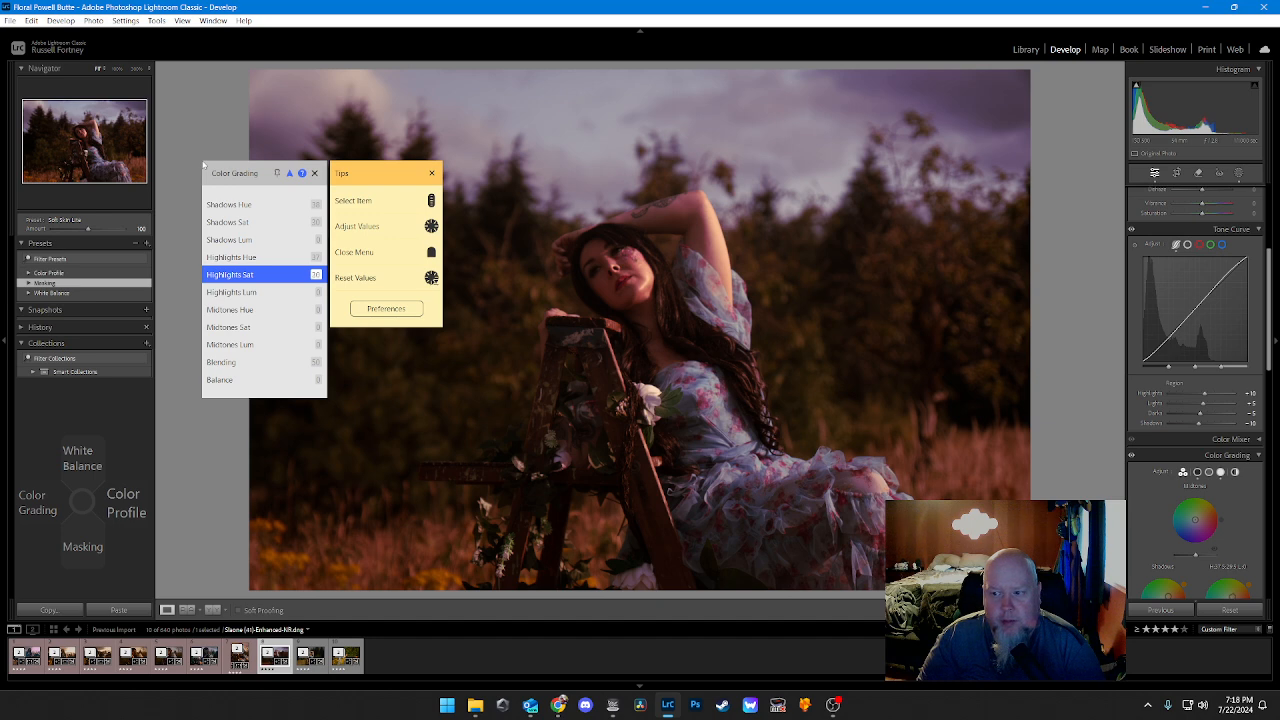
# Step: Color-grade the midtones with a warm orange hue and a saturation of about 44
pyautogui.scroll(-2, 203, 166)
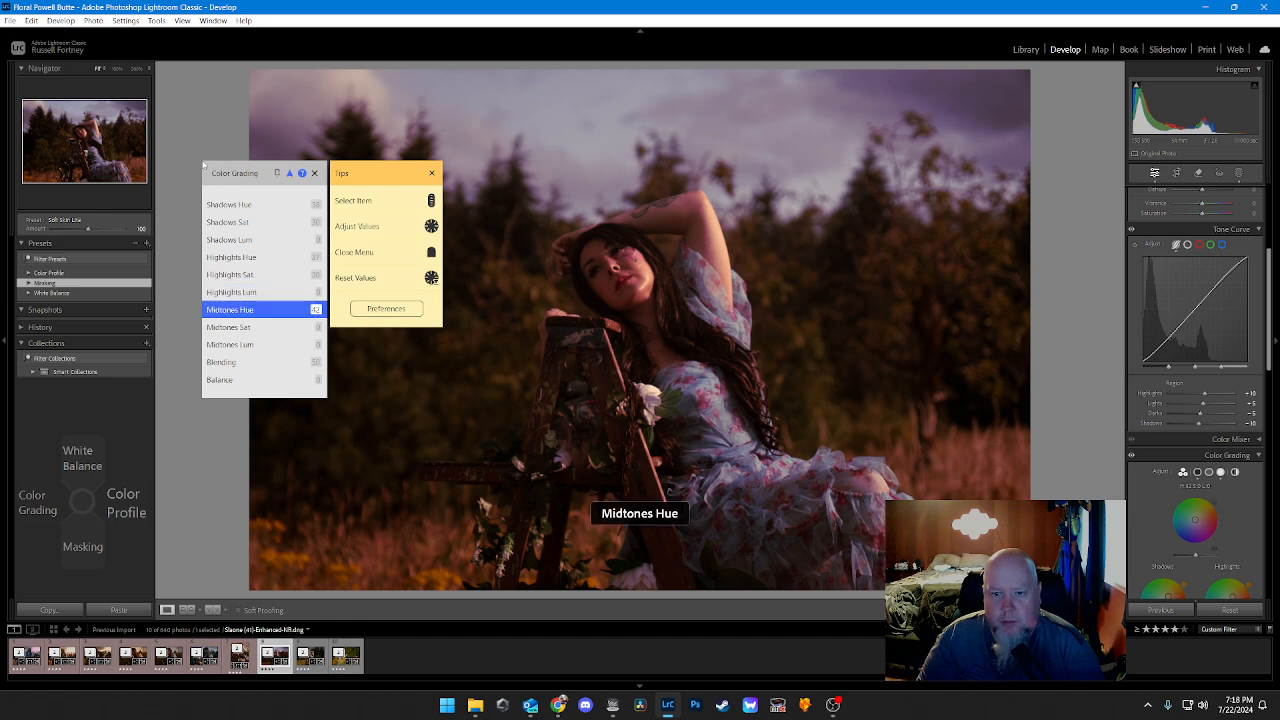
pyautogui.scroll(-6, 203, 166)
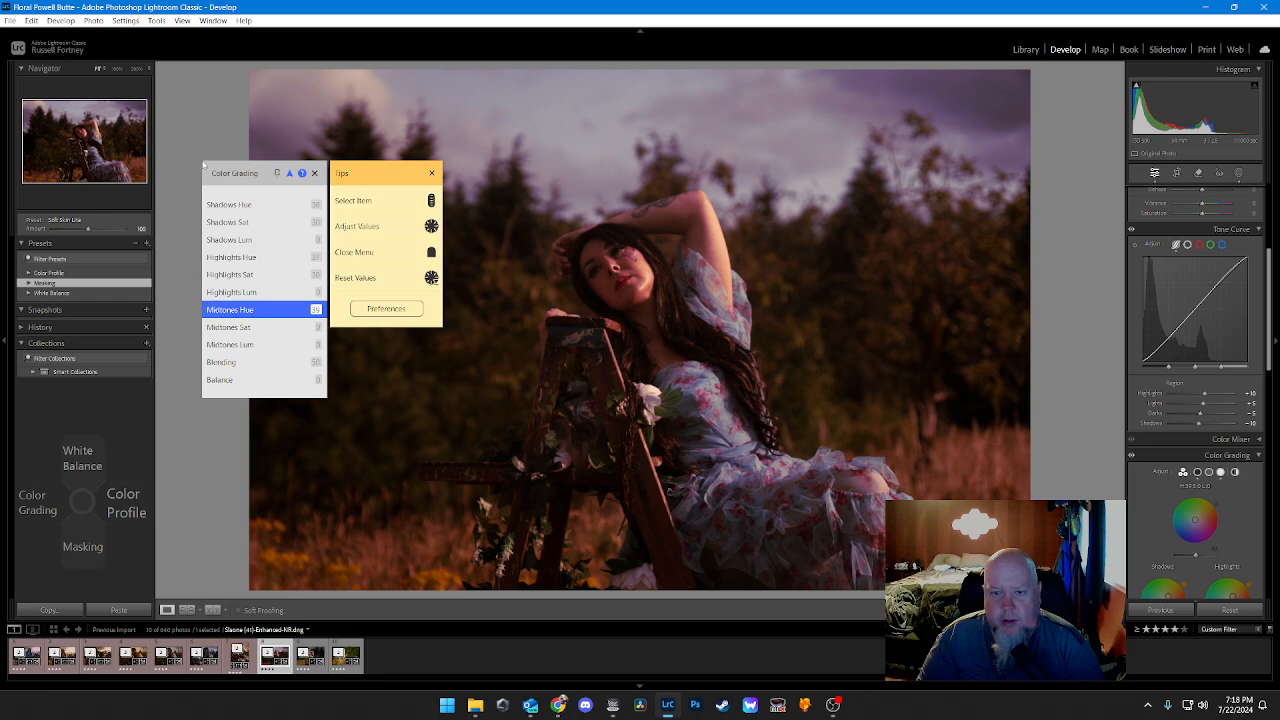
pyautogui.scroll(-1, 203, 166)
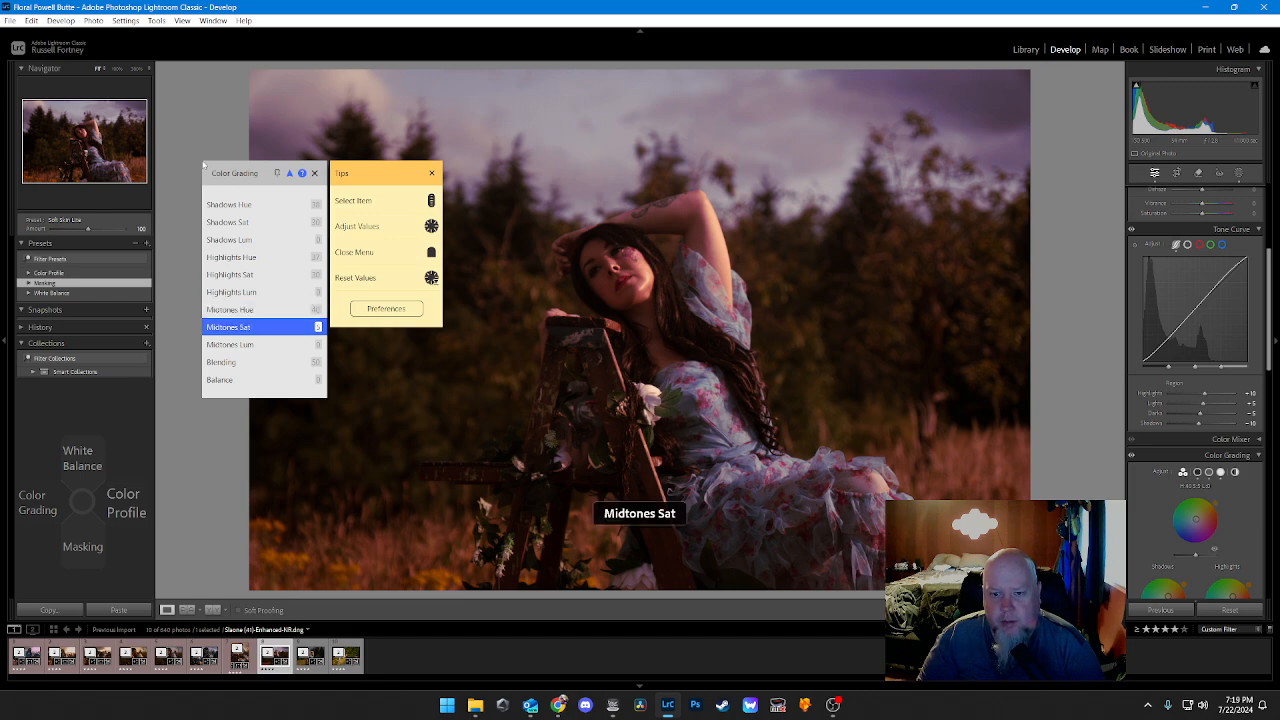
pyautogui.scroll(7, 203, 166)
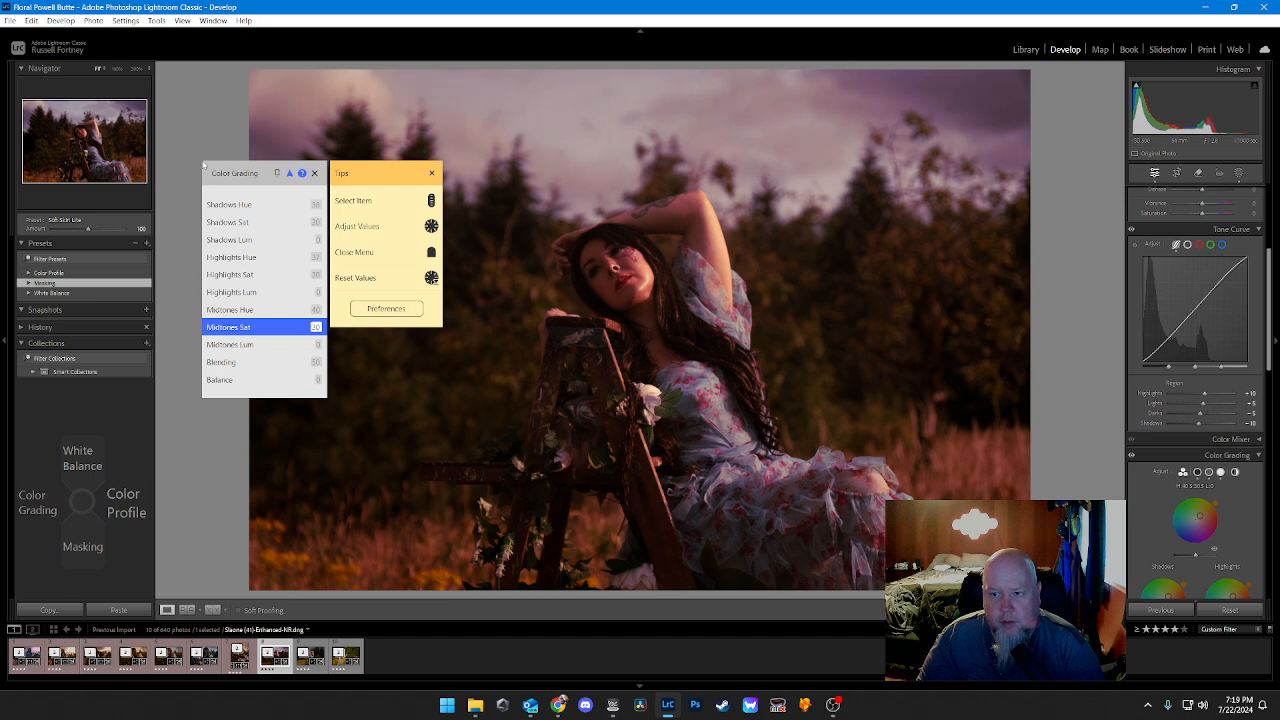
pyautogui.scroll(1, 203, 166)
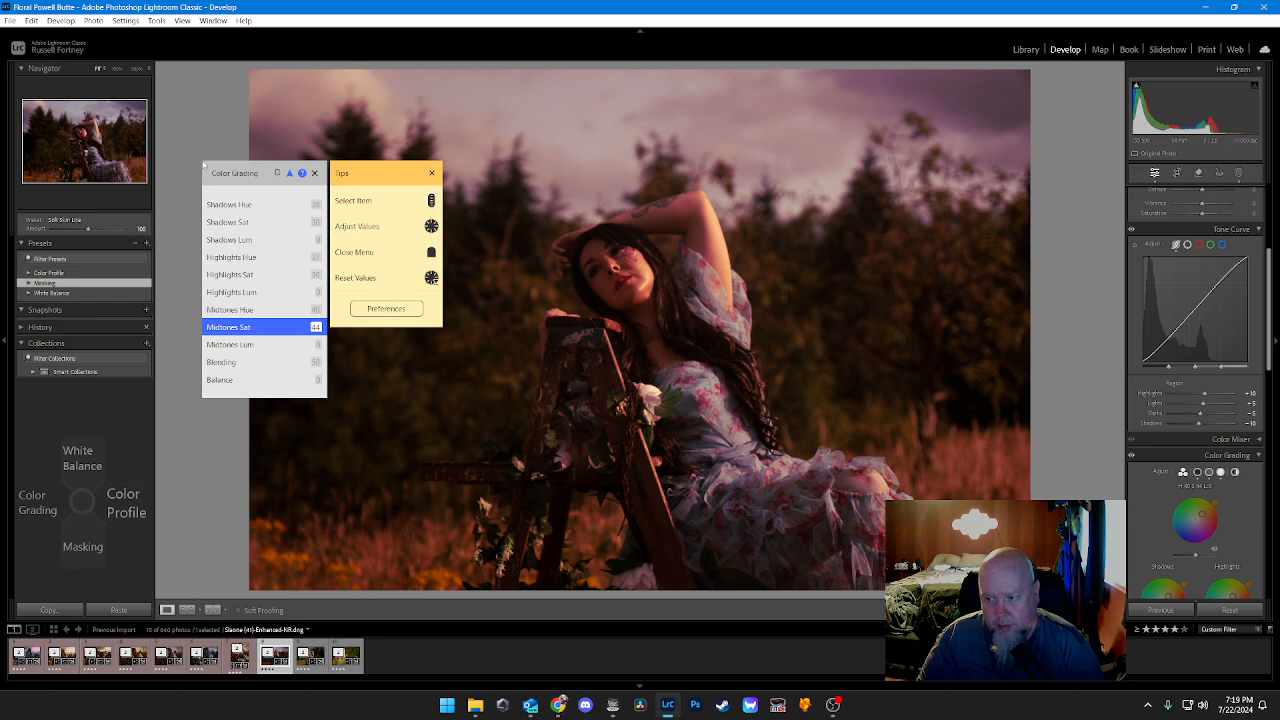
pyautogui.press('Escape')
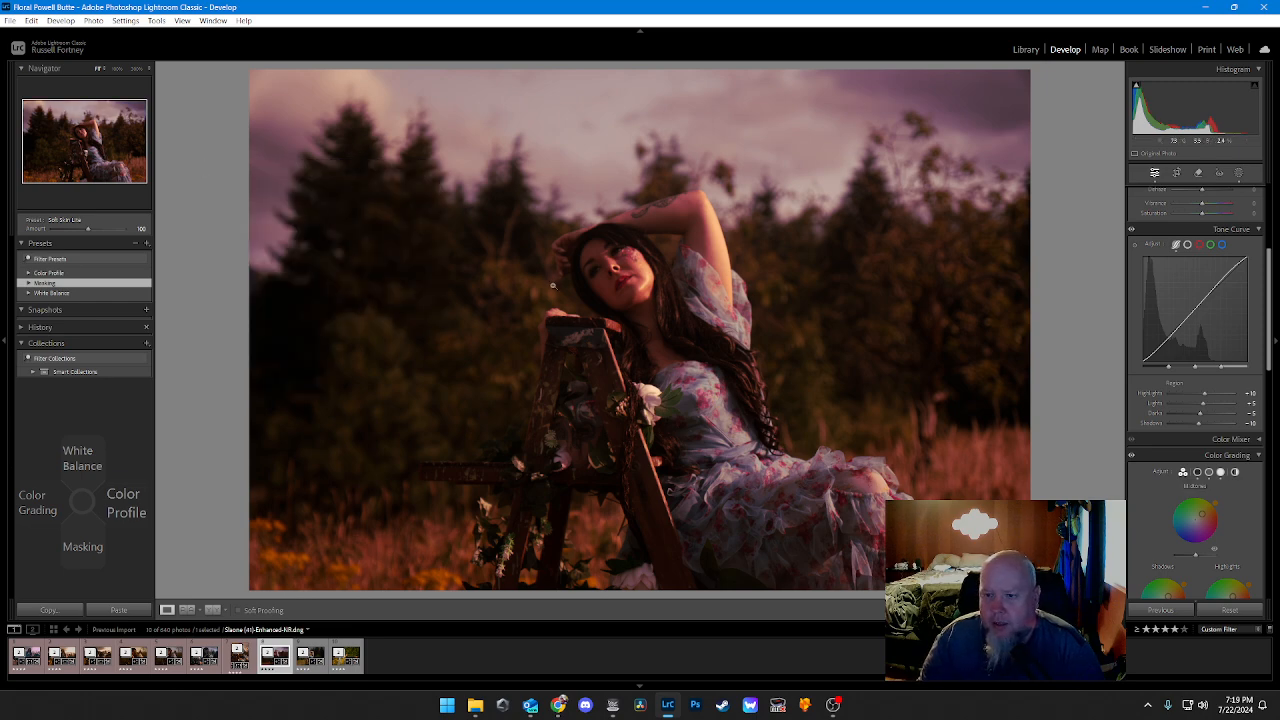
# Step: Create a new mask that selects the sky in the ladder photo
pyautogui.click(1239, 173)
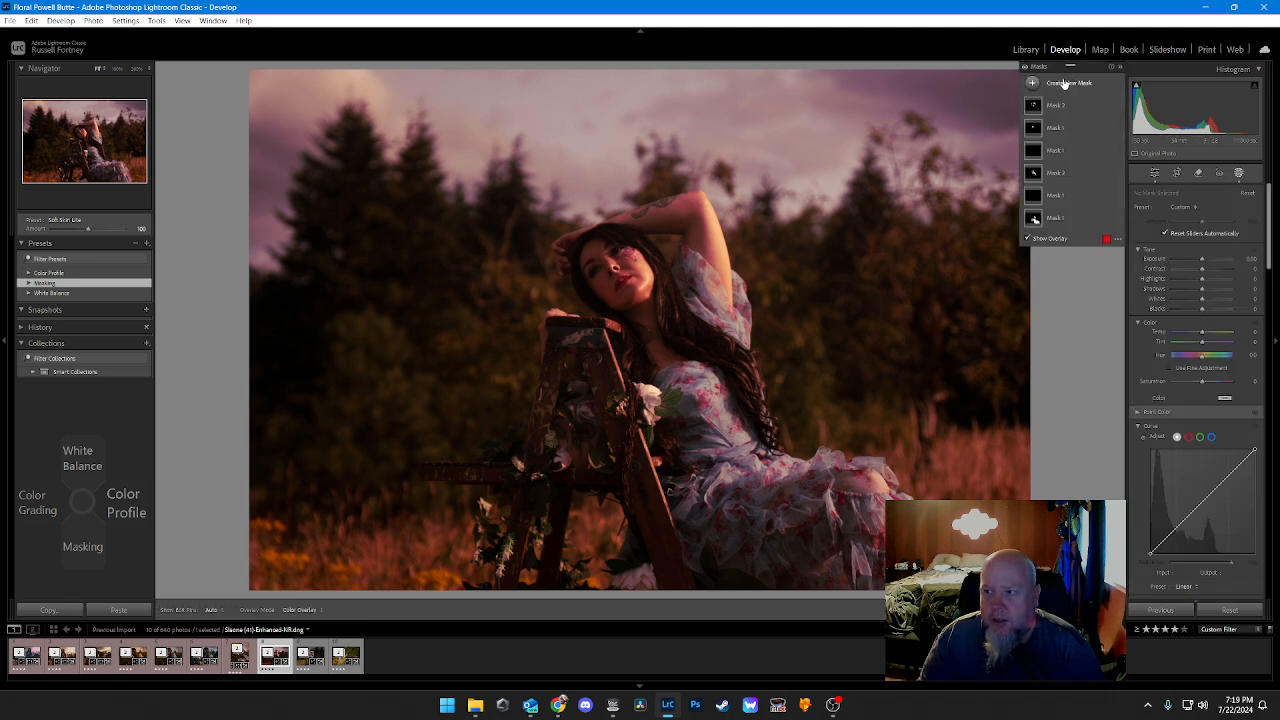
pyautogui.click(1064, 84)
pyautogui.click(1075, 119)
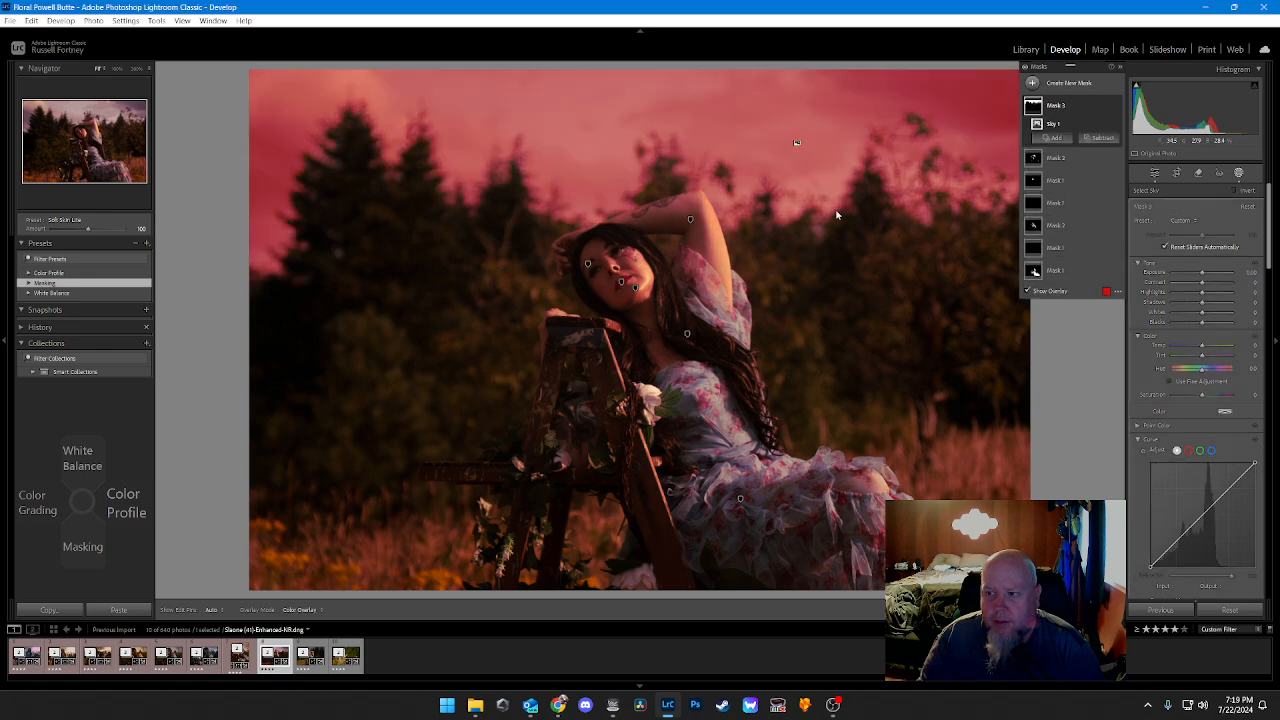
# Step: Warm the sky mask by raising its Temp to 34
pyautogui.keyDown('alt'); pyautogui.click(1202, 350); pyautogui.keyUp('alt')
pyautogui.moveTo(1203, 351); pyautogui.dragTo(1204, 351)
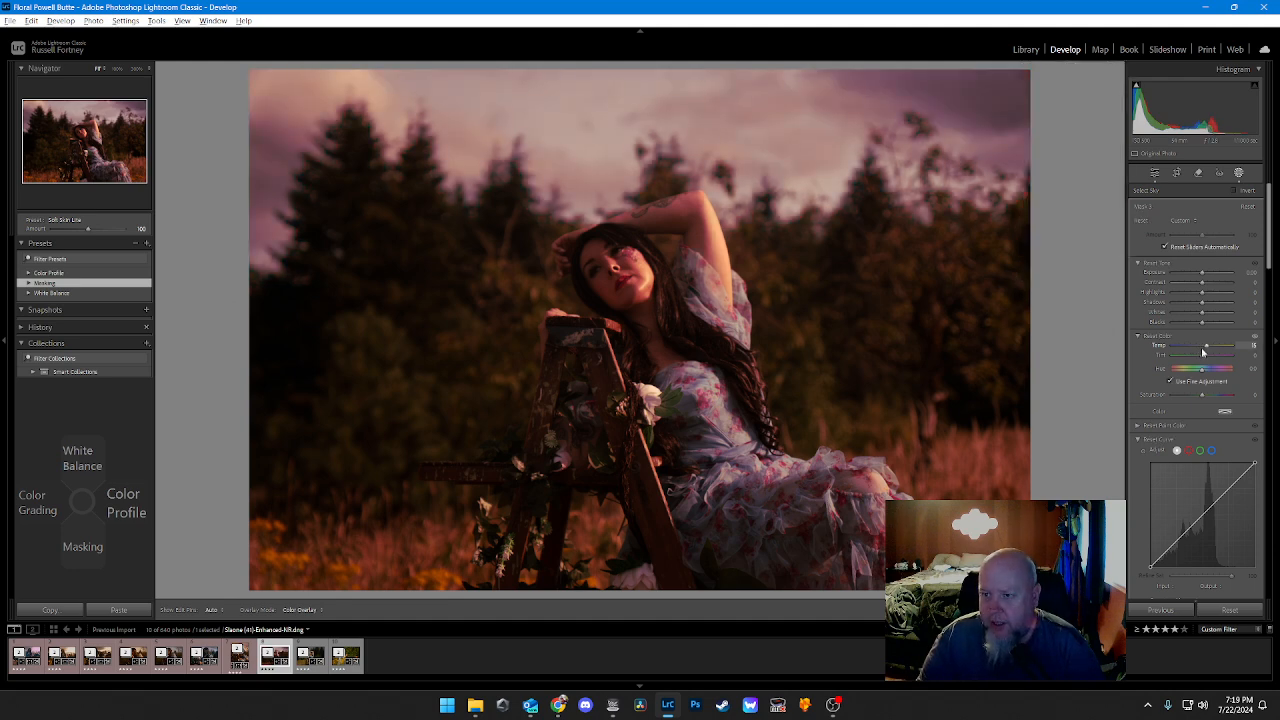
pyautogui.hotkey('alt', 'Up')
pyautogui.hotkey('alt', 'Up')
pyautogui.hotkey('alt', 'Up')
pyautogui.hotkey('alt', 'Up')
pyautogui.hotkey('alt', 'Up')
pyautogui.hotkey('alt', 'Up')
pyautogui.hotkey('alt', 'Up')
pyautogui.hotkey('alt', 'Up')
pyautogui.hotkey('alt', 'Up')
pyautogui.hotkey('alt', 'Up')
pyautogui.hotkey('alt', 'Up')
pyautogui.hotkey('alt', 'Up')
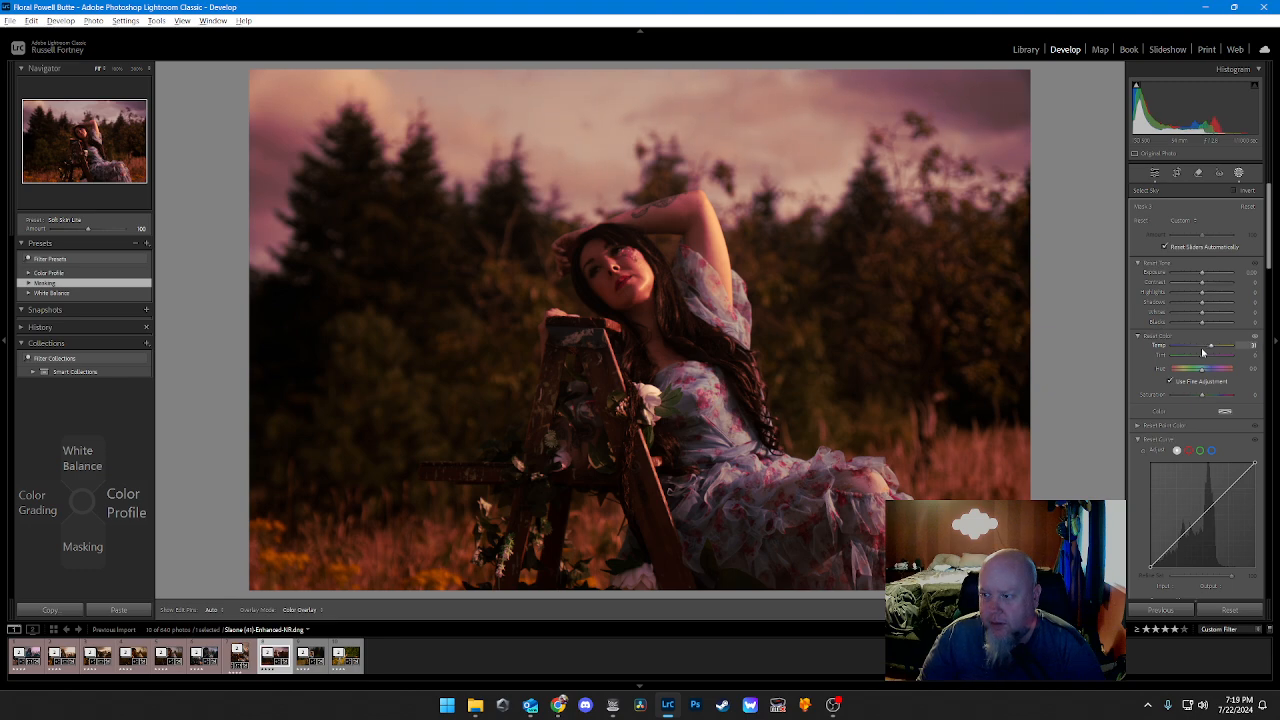
pyautogui.hotkey('alt', 'Up')
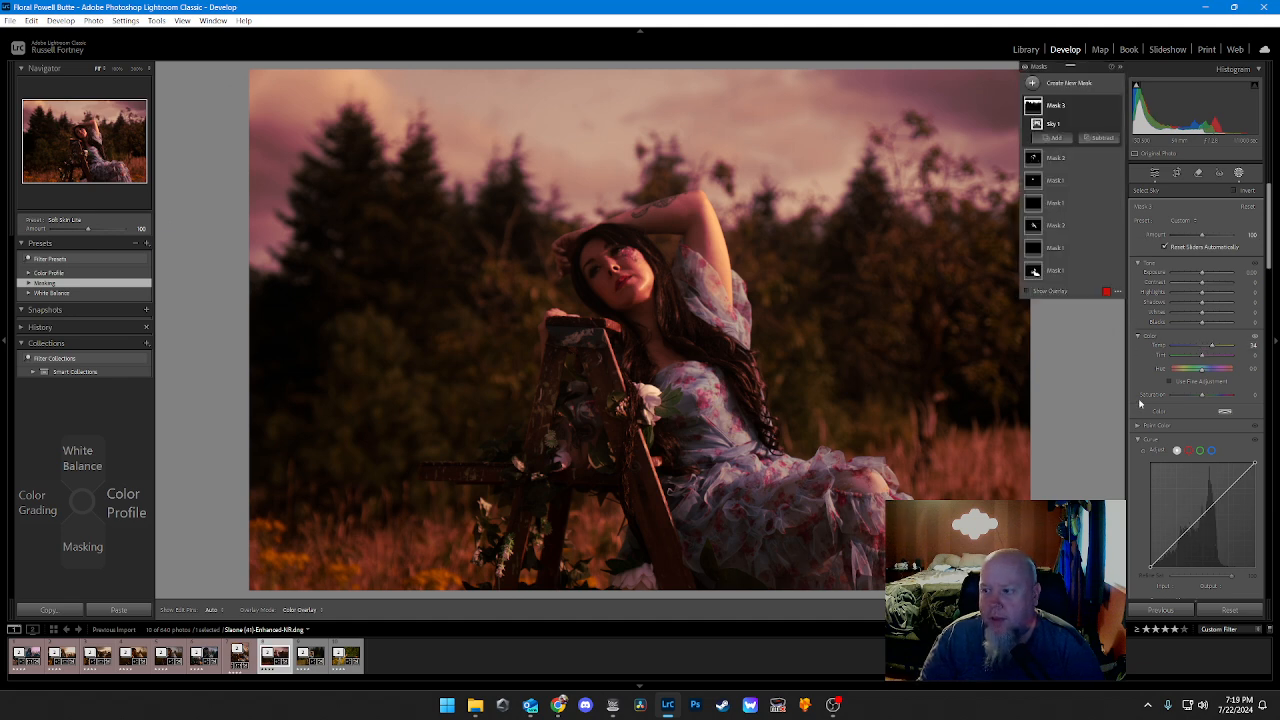
# Step: Try a negative Dehaze of -30 on the sky mask, and settle on a Dehaze of 31
pyautogui.scroll(-5, 1146, 387)
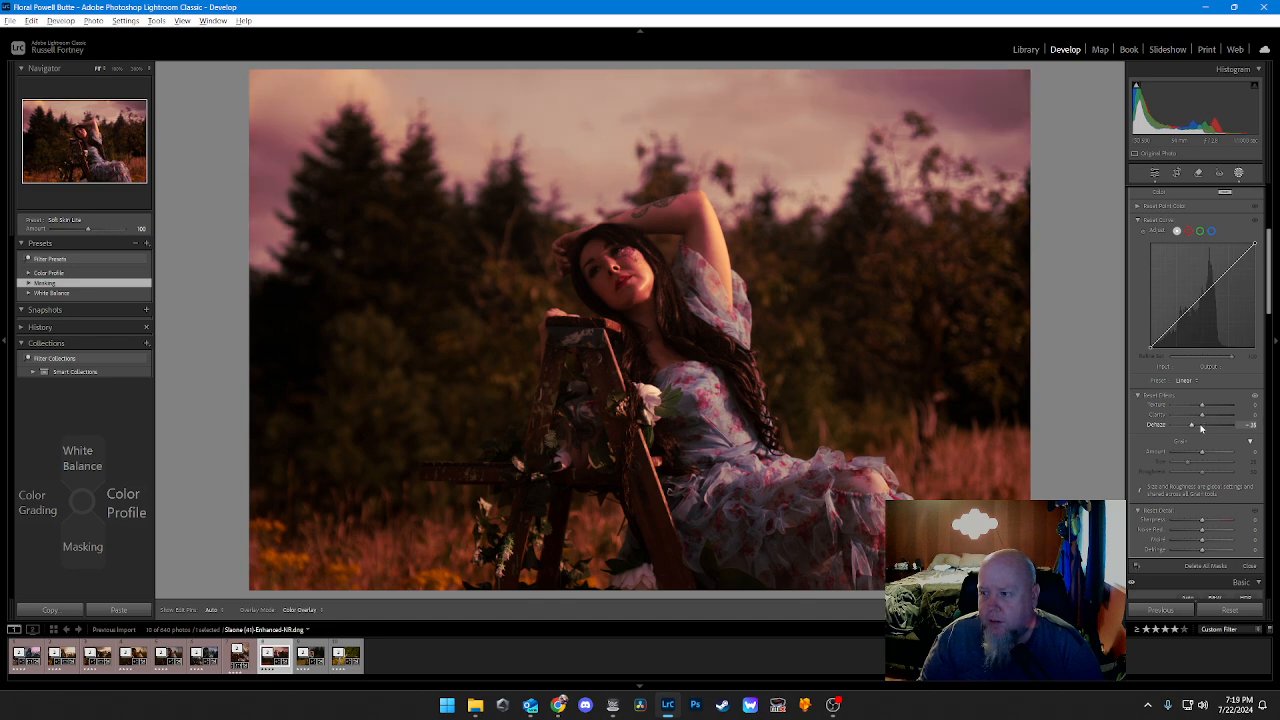
pyautogui.hotkey('alt', 'Up')
pyautogui.hotkey('alt', 'Up')
pyautogui.hotkey('alt', 'Up')
pyautogui.hotkey('alt', 'Up')
pyautogui.hotkey('alt', 'Up')
pyautogui.hotkey('alt', 'Up')
pyautogui.hotkey('alt', 'Up')
pyautogui.hotkey('alt', 'Up')
pyautogui.hotkey('alt', 'Up')
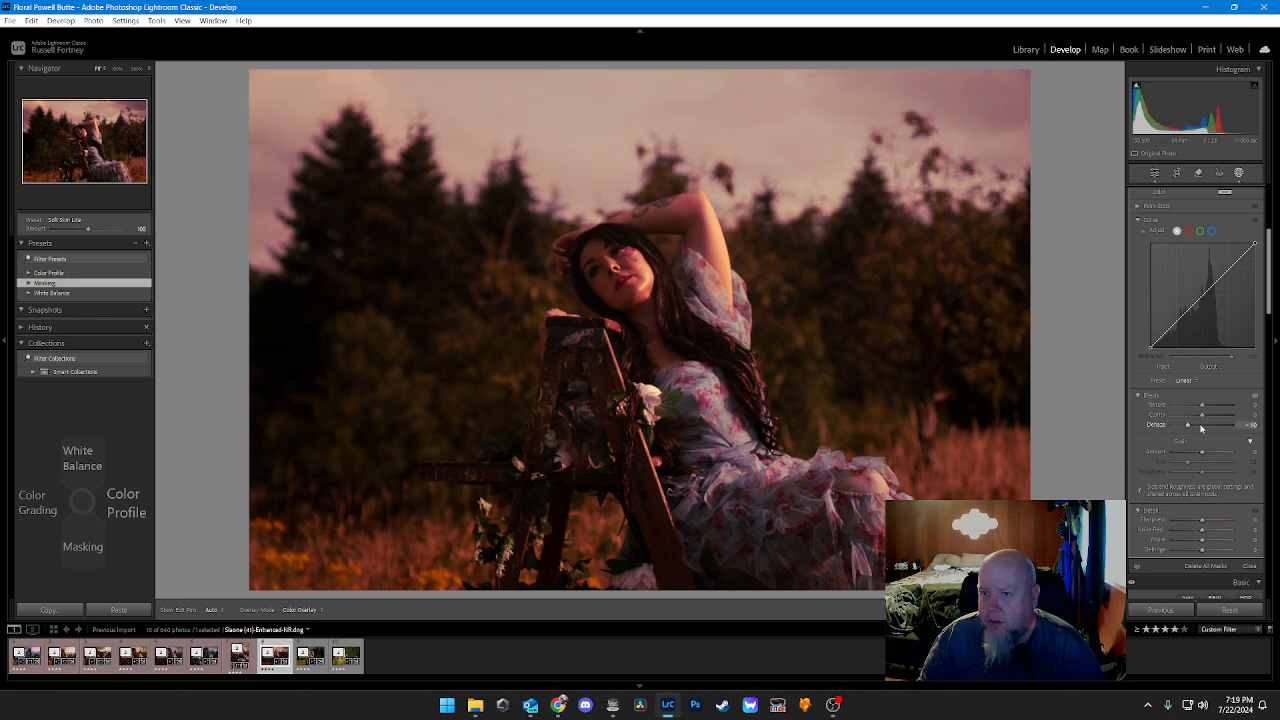
pyautogui.scroll(7, 1201, 428)
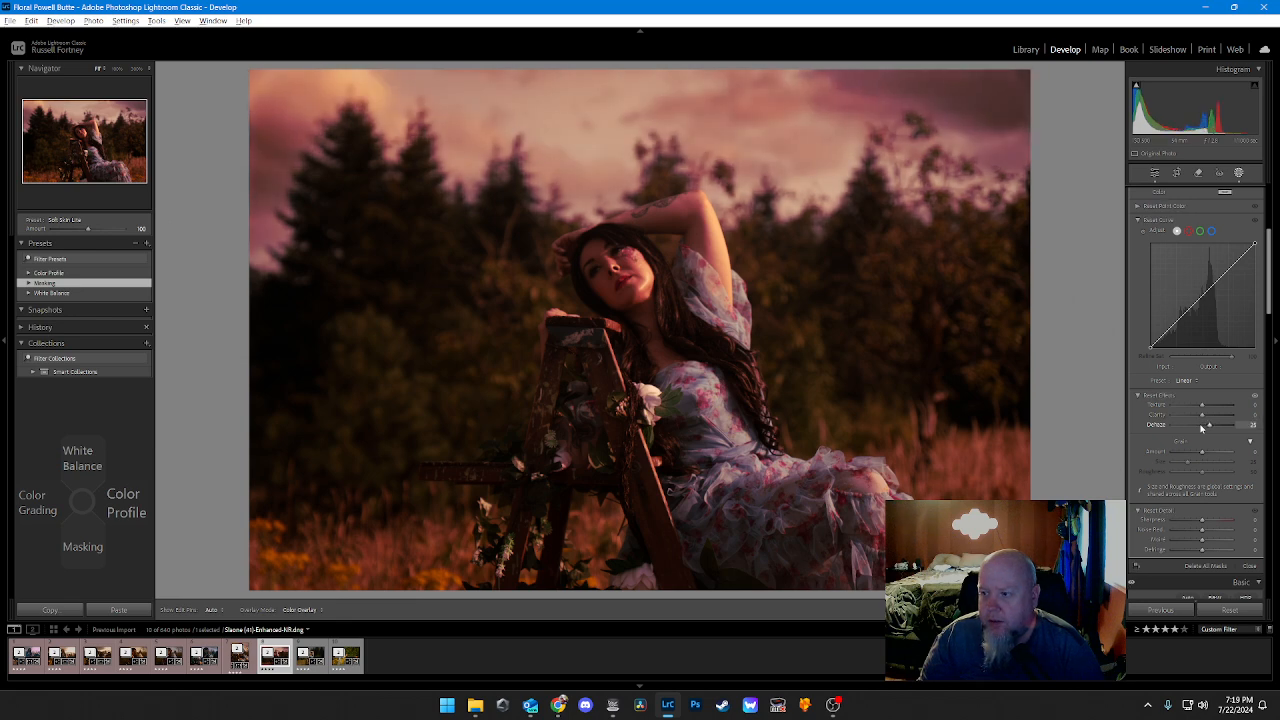
pyautogui.scroll(1, 1201, 428)
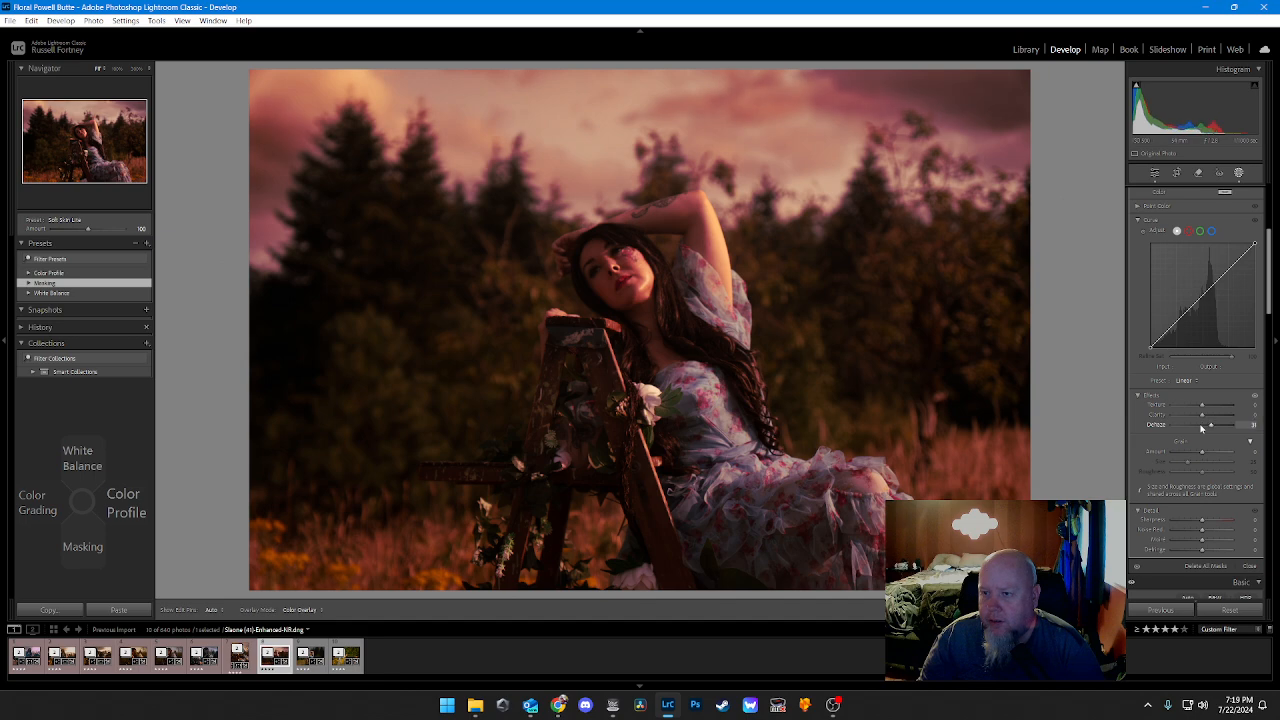
# Step: Lower the sky mask's Dehaze to 20 and reset the midtone color grading saturation to 0
pyautogui.scroll(-2, 1201, 428)
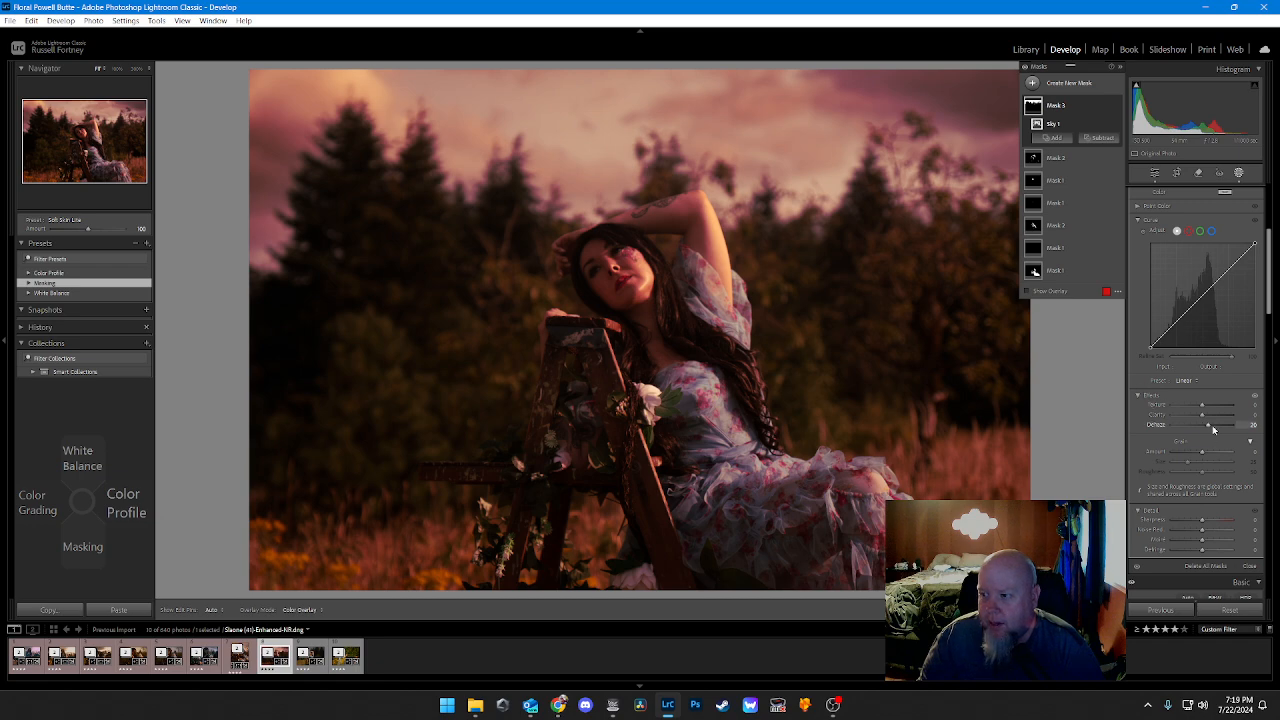
pyautogui.scroll(-10, 1213, 428)
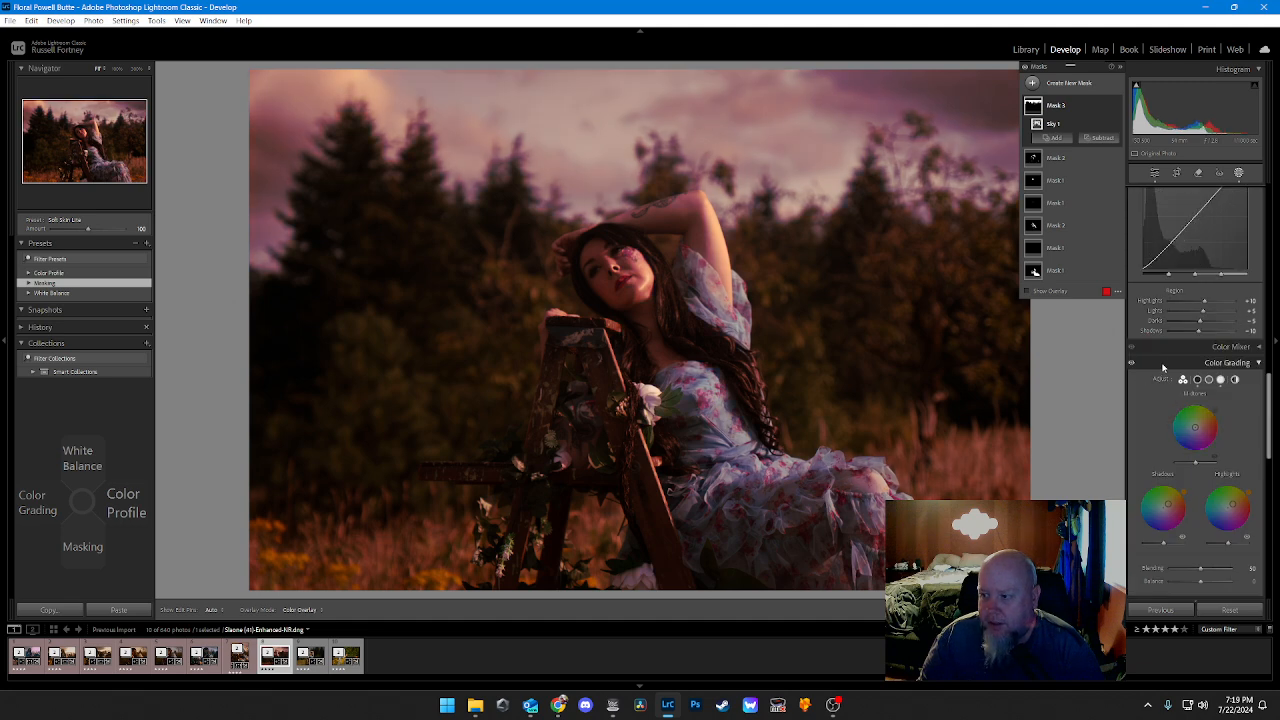
# Step: Reset the sky mask's Dehaze to 0
pyautogui.scroll(2, 1166, 392)
pyautogui.scroll(2, 1162, 363)
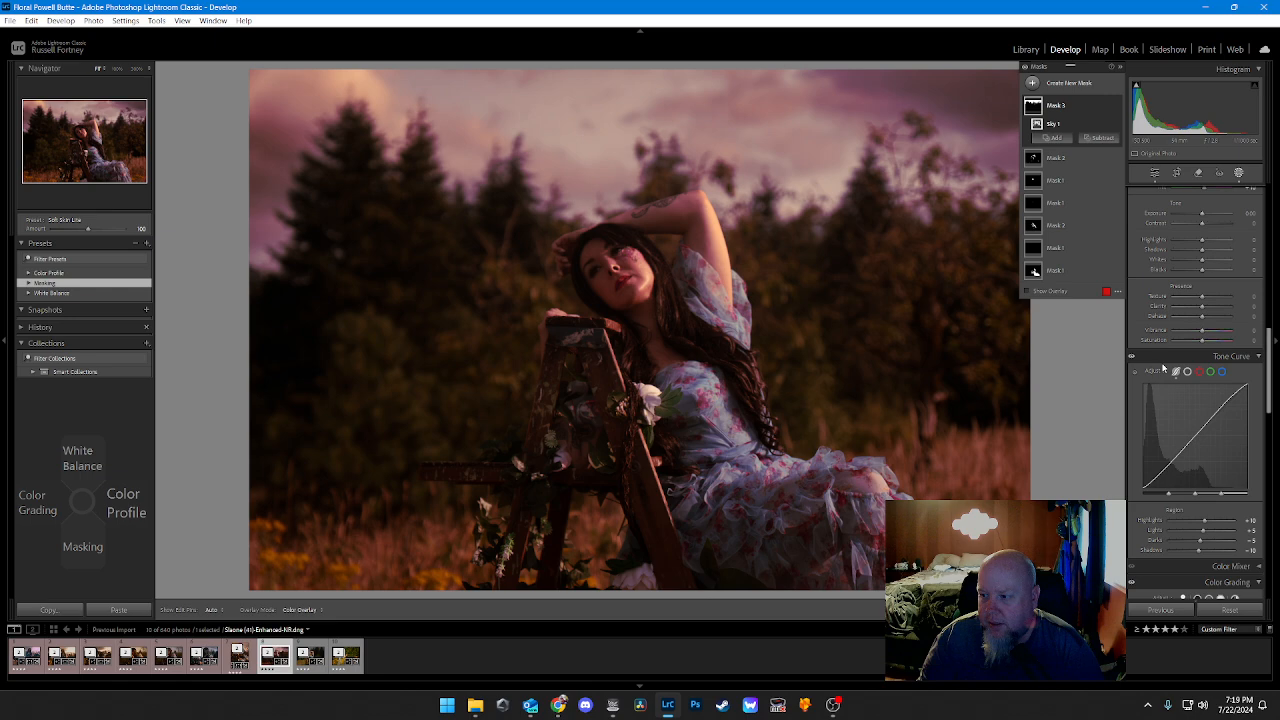
pyautogui.scroll(-2, 1162, 368)
pyautogui.scroll(5, 1162, 365)
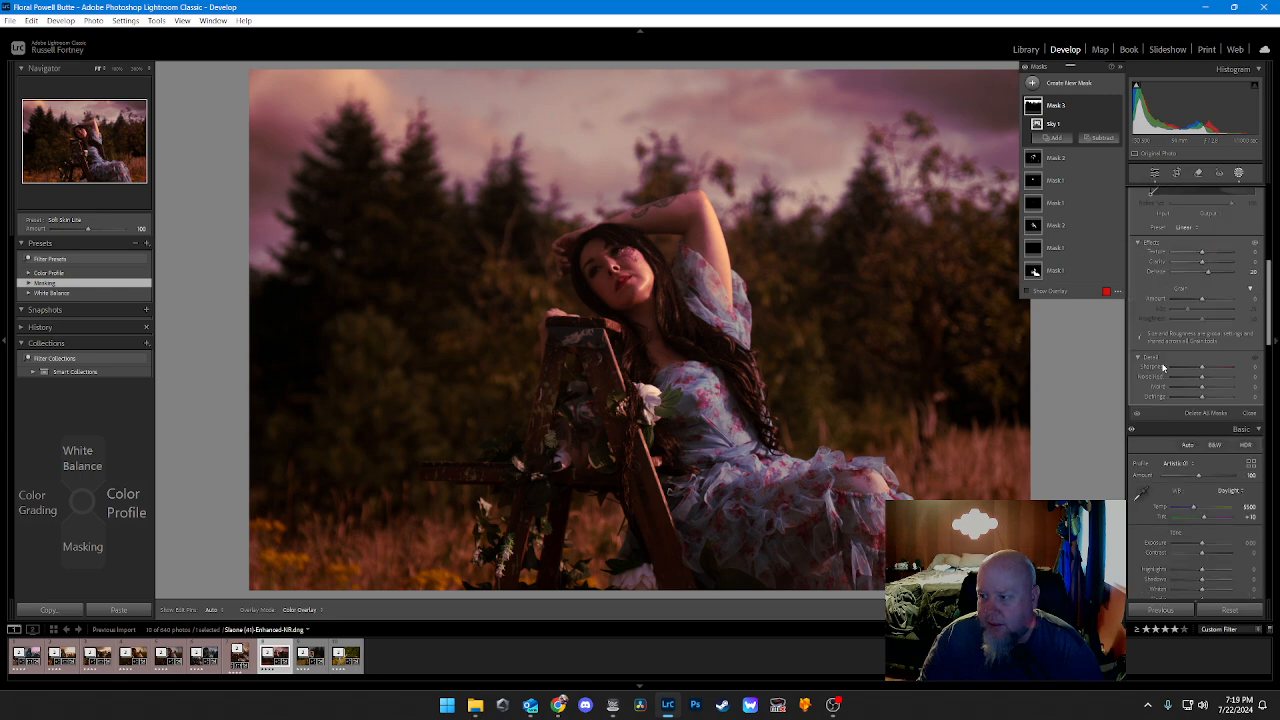
pyautogui.scroll(2, 1162, 367)
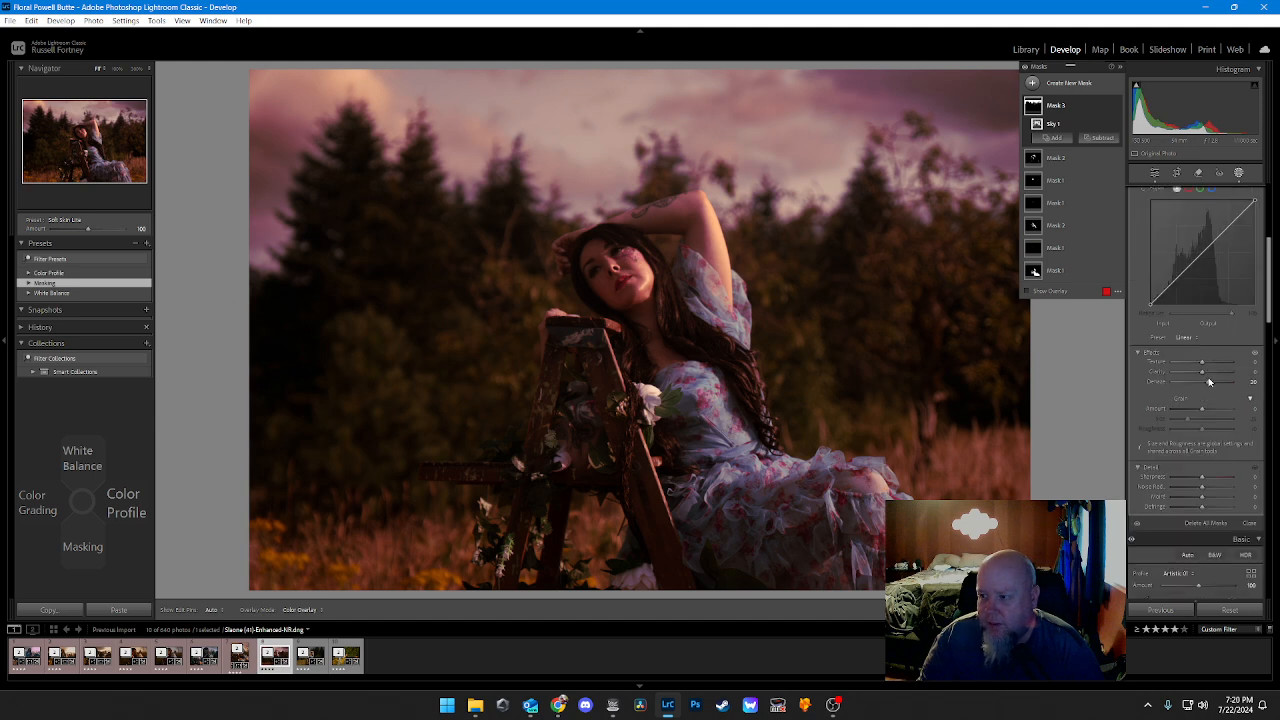
pyautogui.moveTo(1209, 382); pyautogui.dragTo(1202, 382)
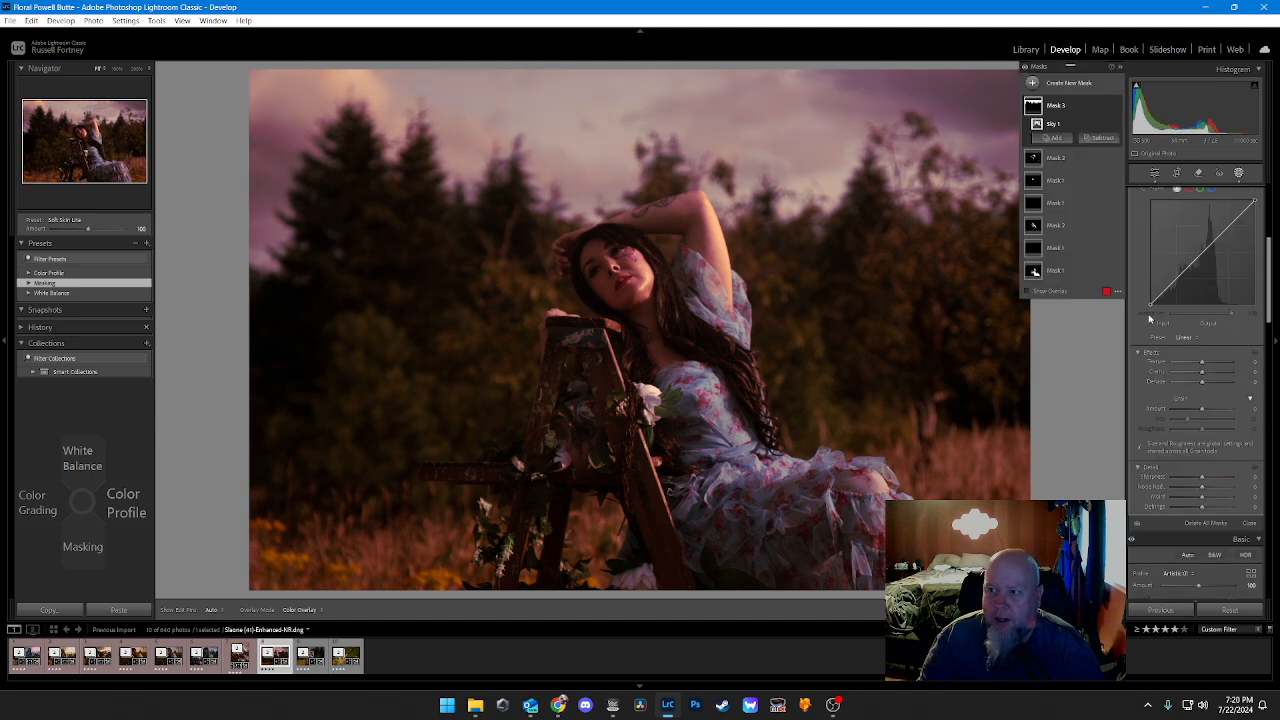
# Step: Review the sky mask's adjustments and the midtone color grading, and leave masking
pyautogui.scroll(2, 1140, 290)
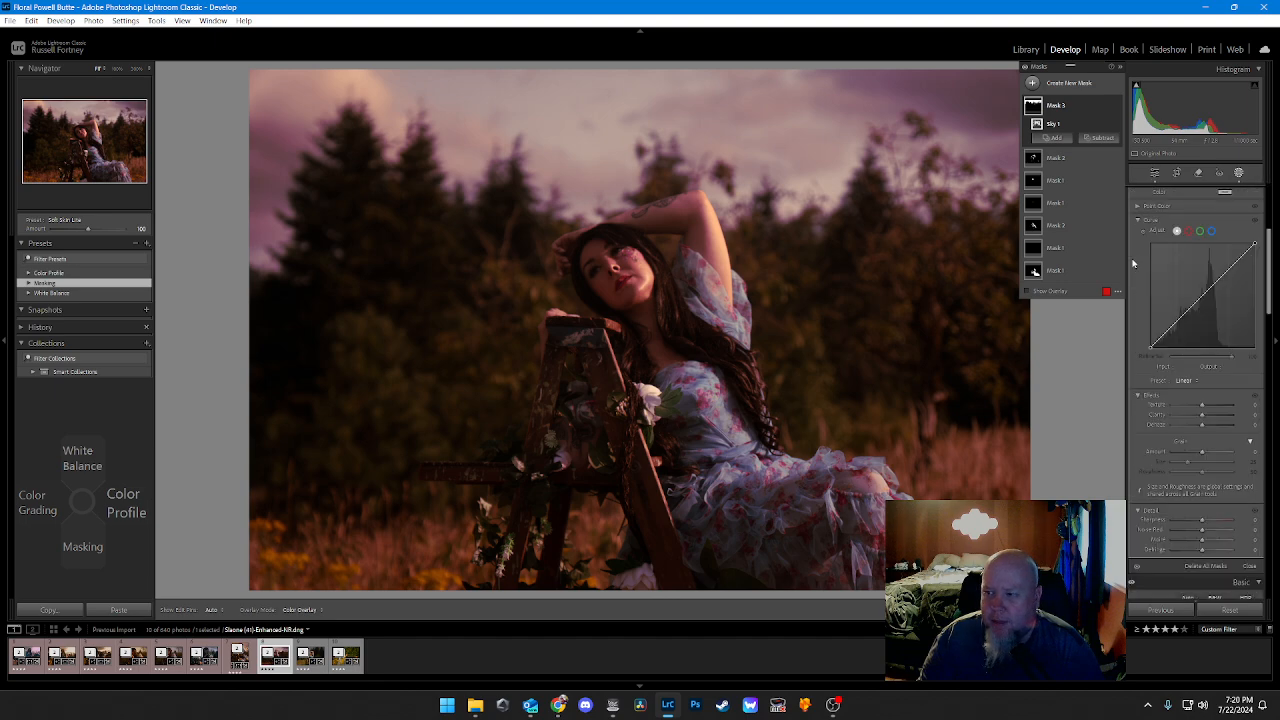
pyautogui.scroll(3, 1135, 264)
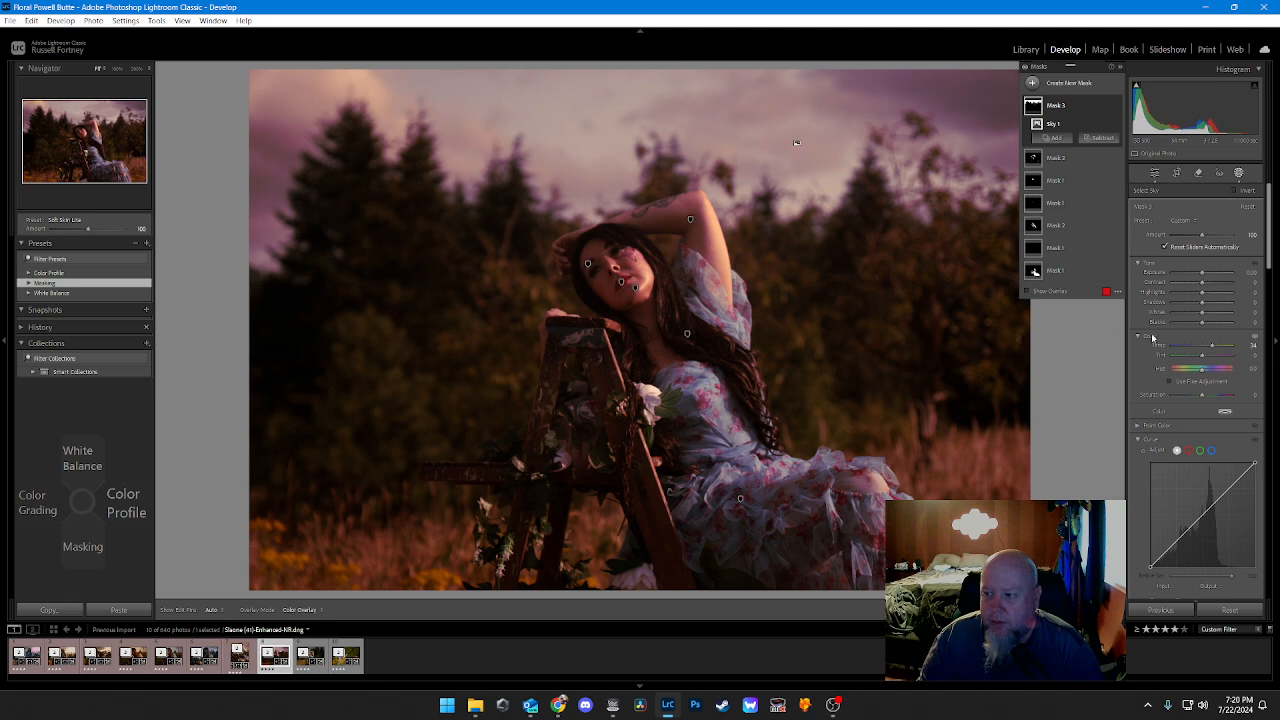
pyautogui.scroll(-6, 1152, 336)
pyautogui.scroll(5, 1150, 334)
pyautogui.scroll(-5, 1138, 310)
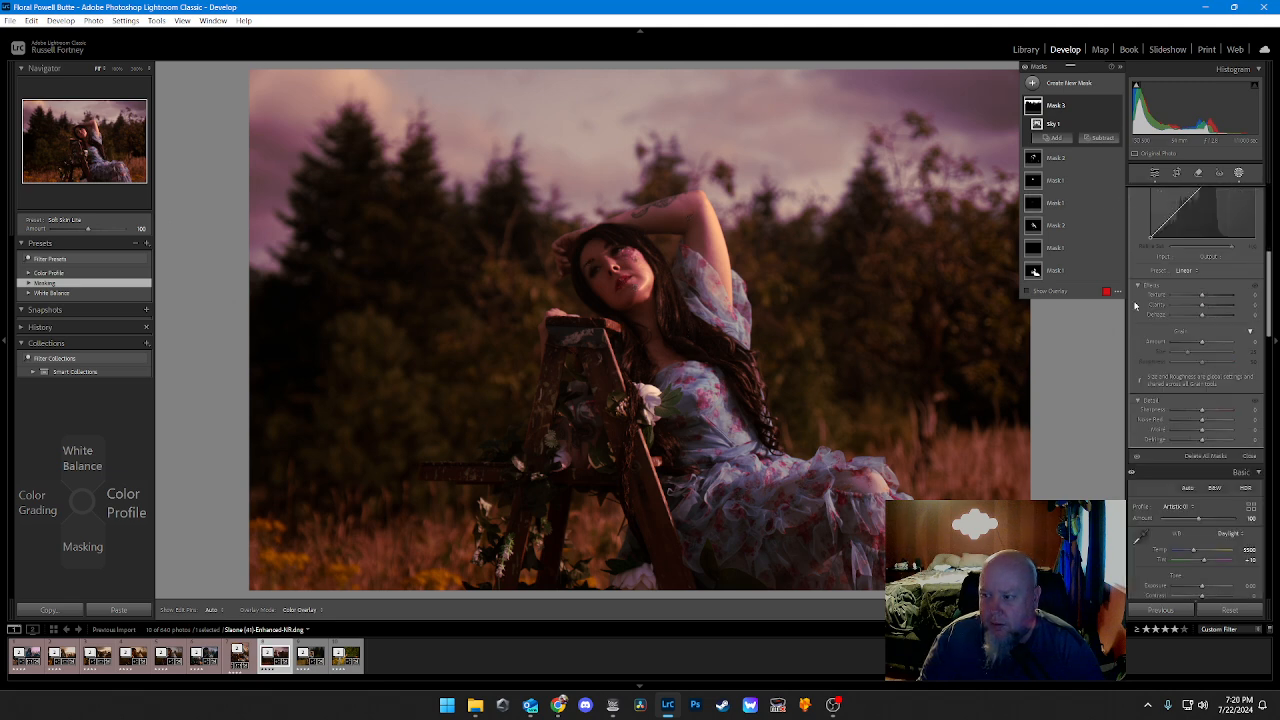
pyautogui.scroll(-3, 1136, 306)
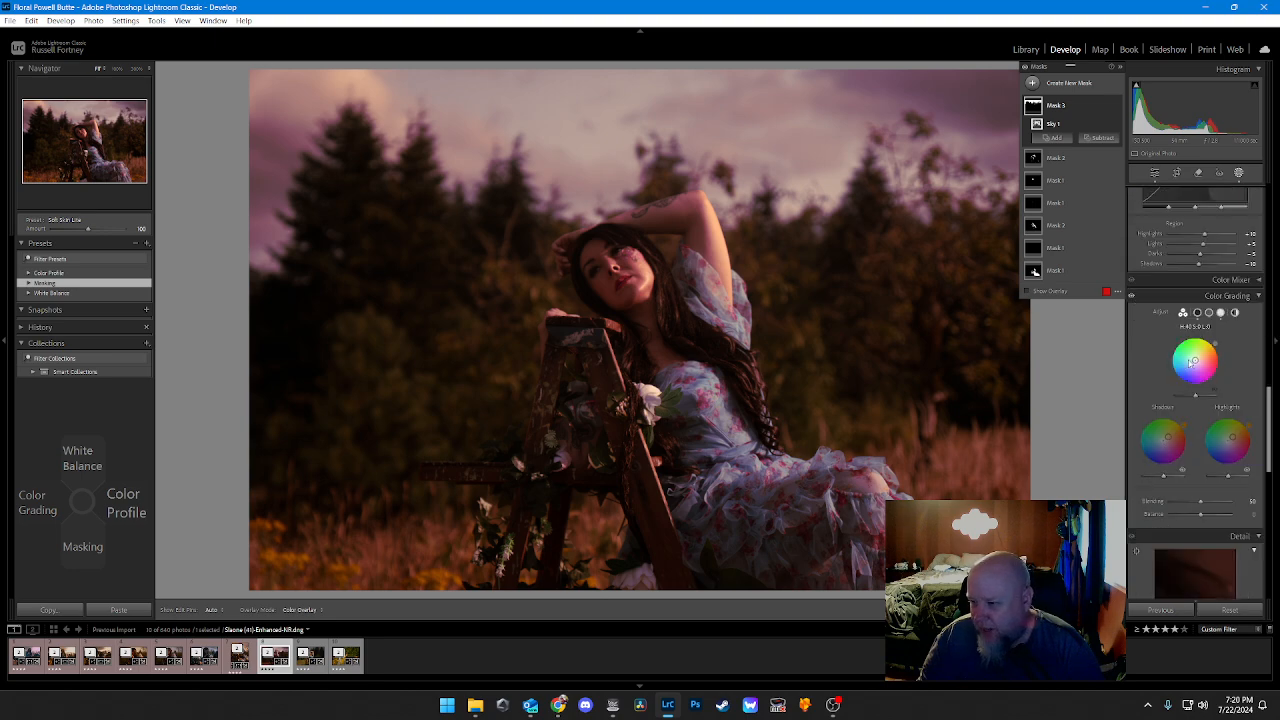
pyautogui.scroll(8, 1184, 325)
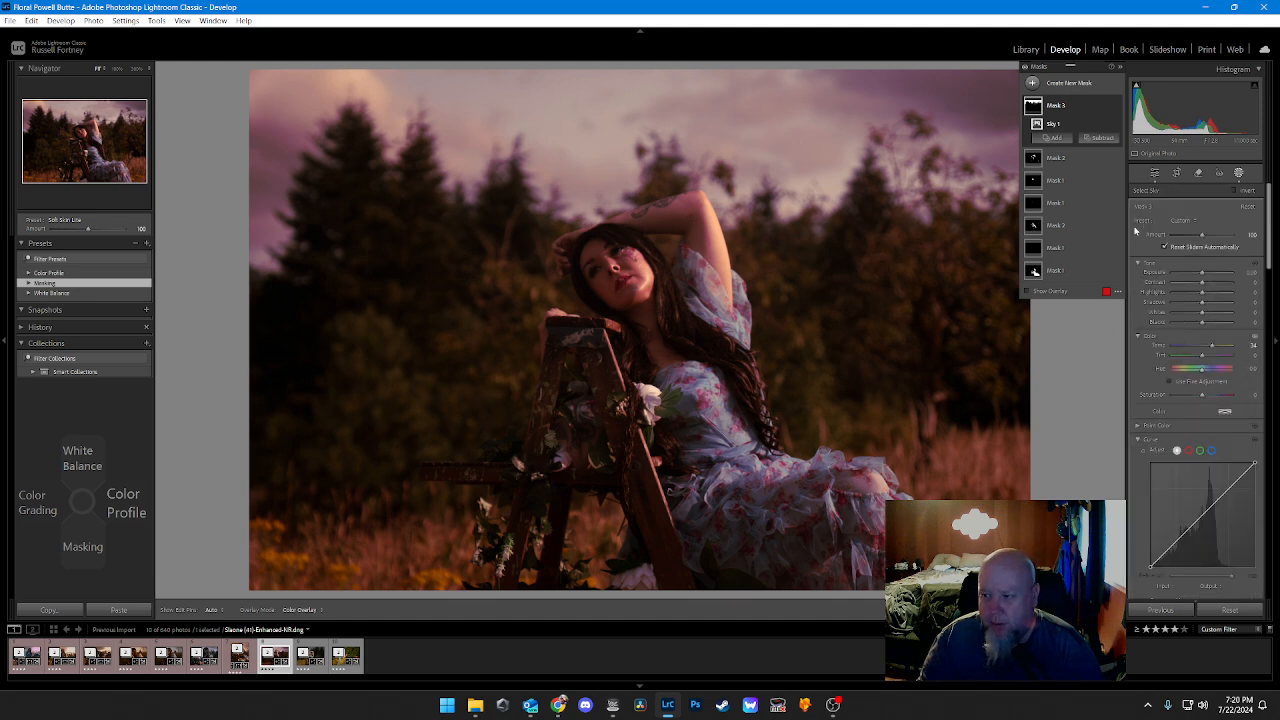
pyautogui.click(1156, 175)
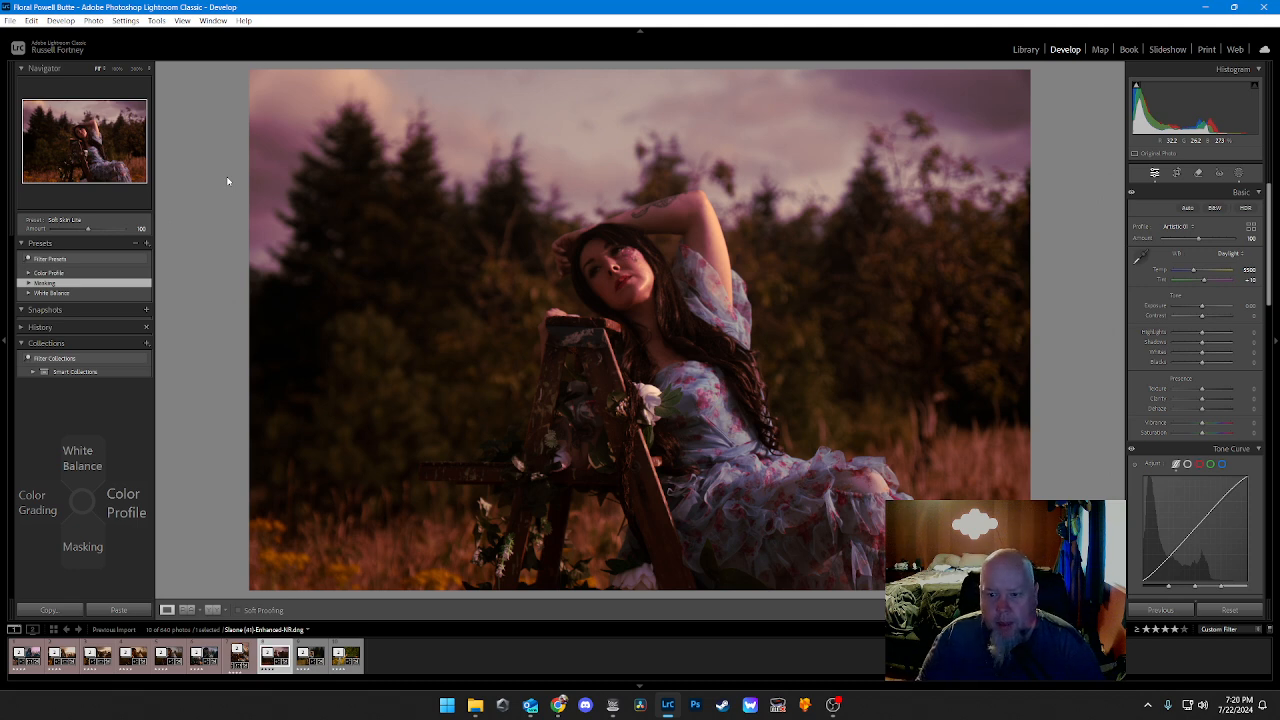
# Step: Raise the midtone color grading saturation to 42 on the ladder photo
pyautogui.press('Left')
pyautogui.scroll(-6, 227, 181)
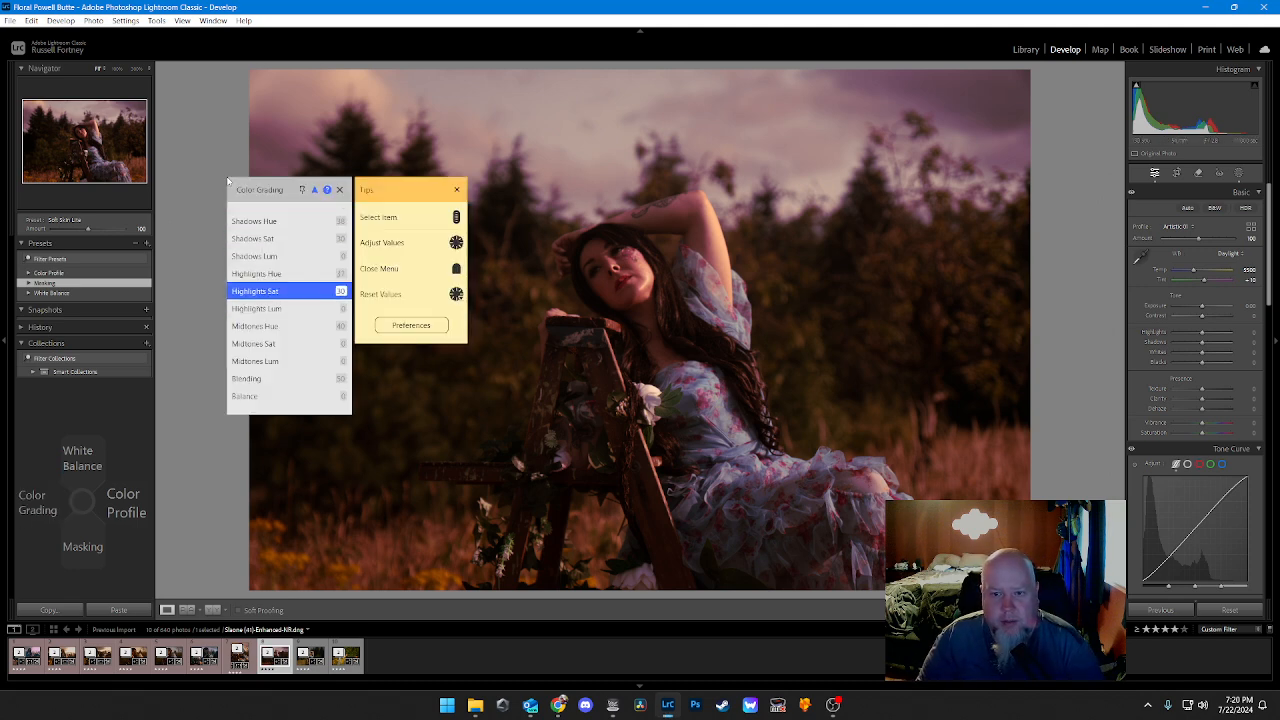
pyautogui.scroll(-1, 227, 181)
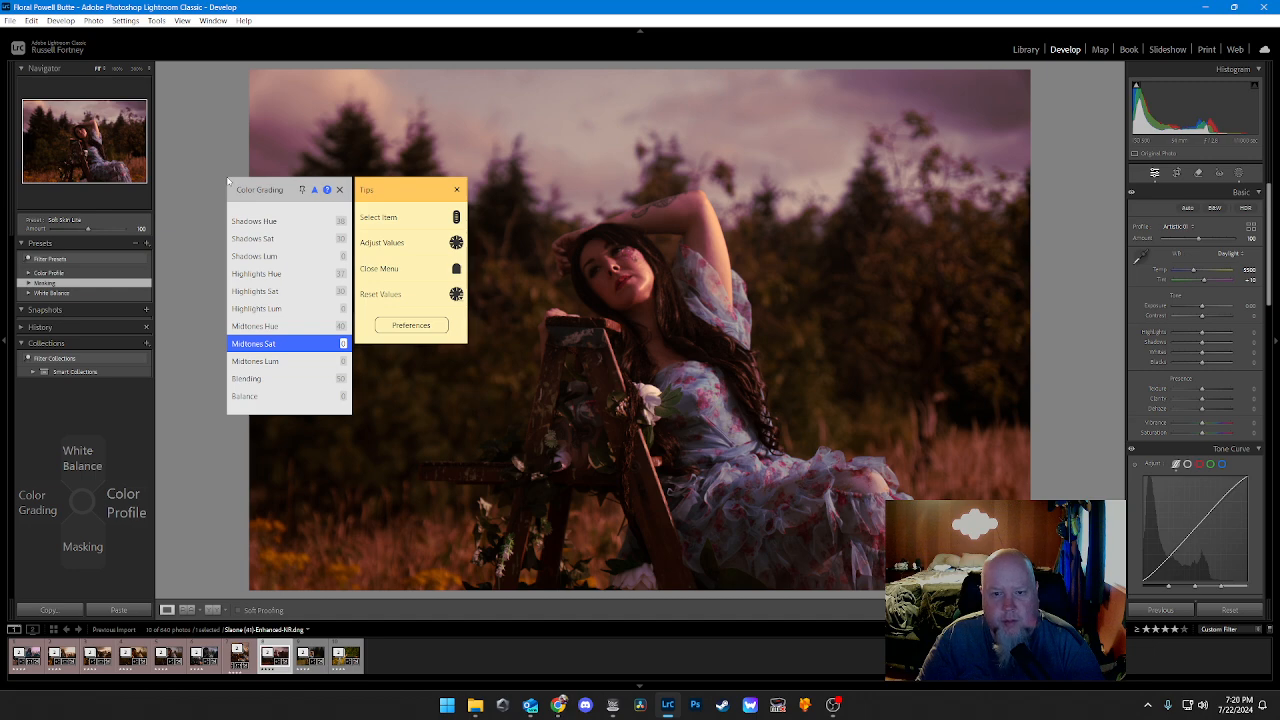
pyautogui.scroll(14, 227, 181)
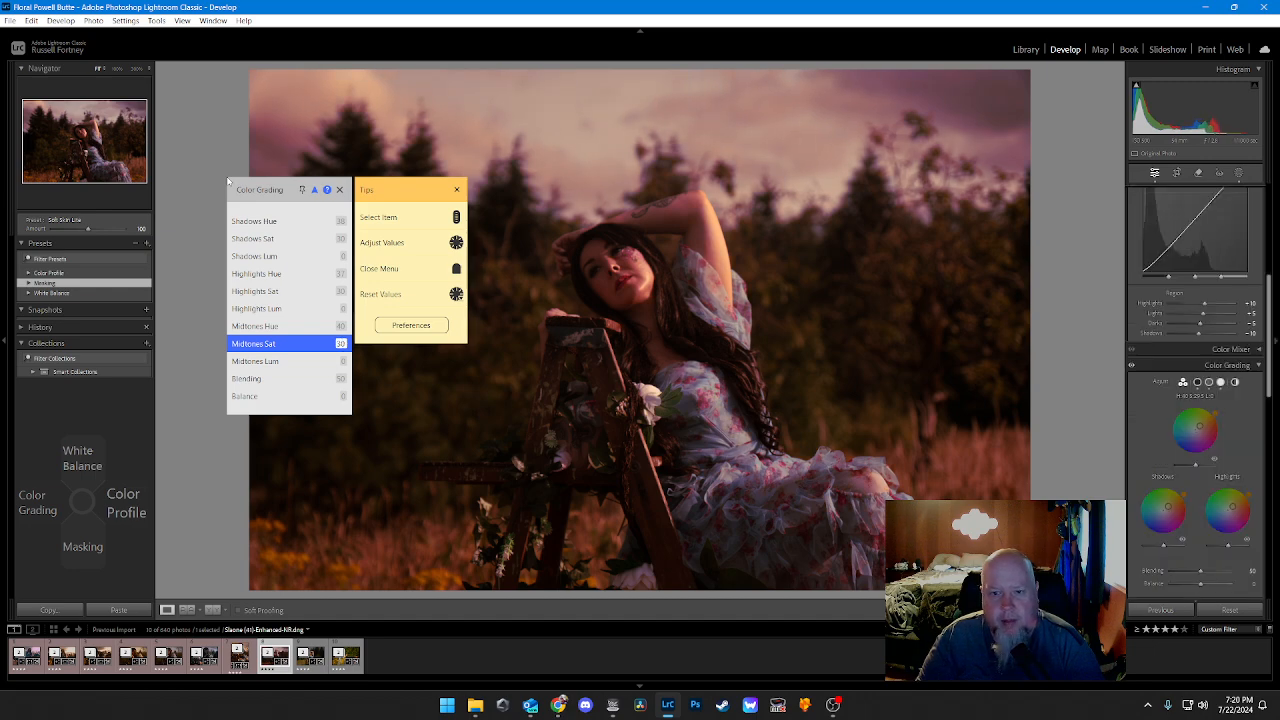
pyautogui.scroll(4, 227, 181)
pyautogui.scroll(2, 227, 181)
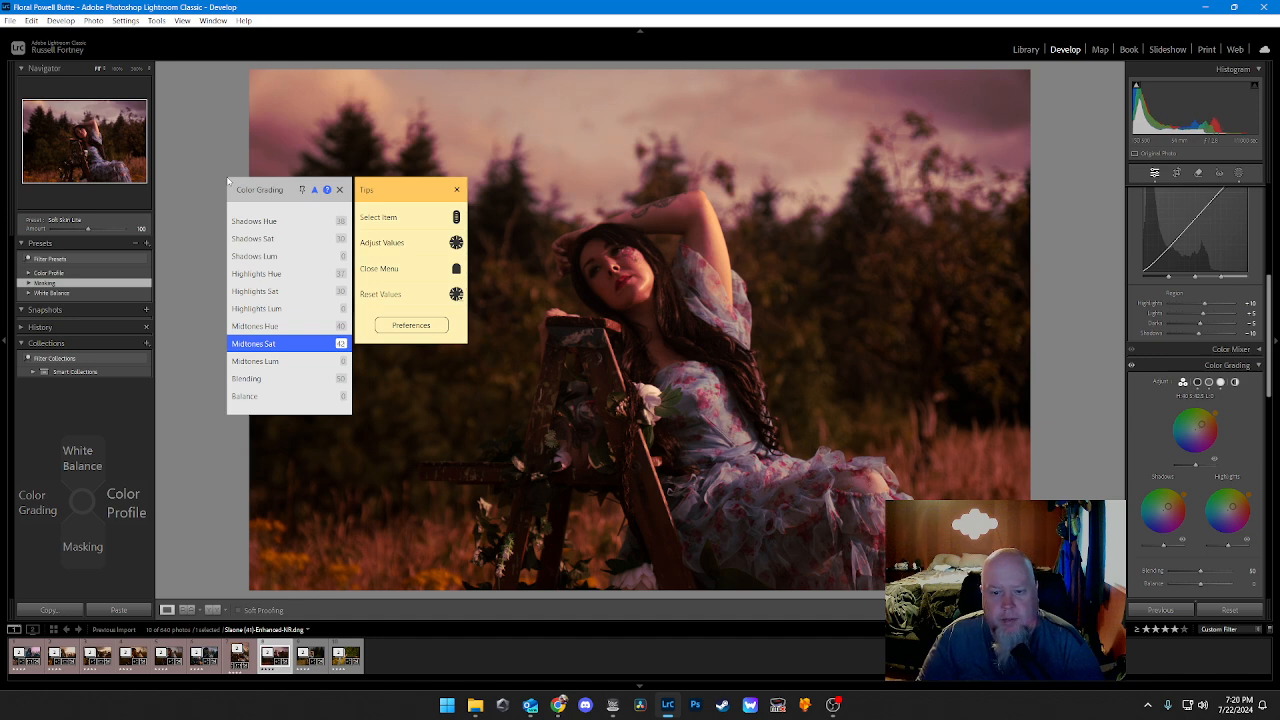
pyautogui.press('Escape')
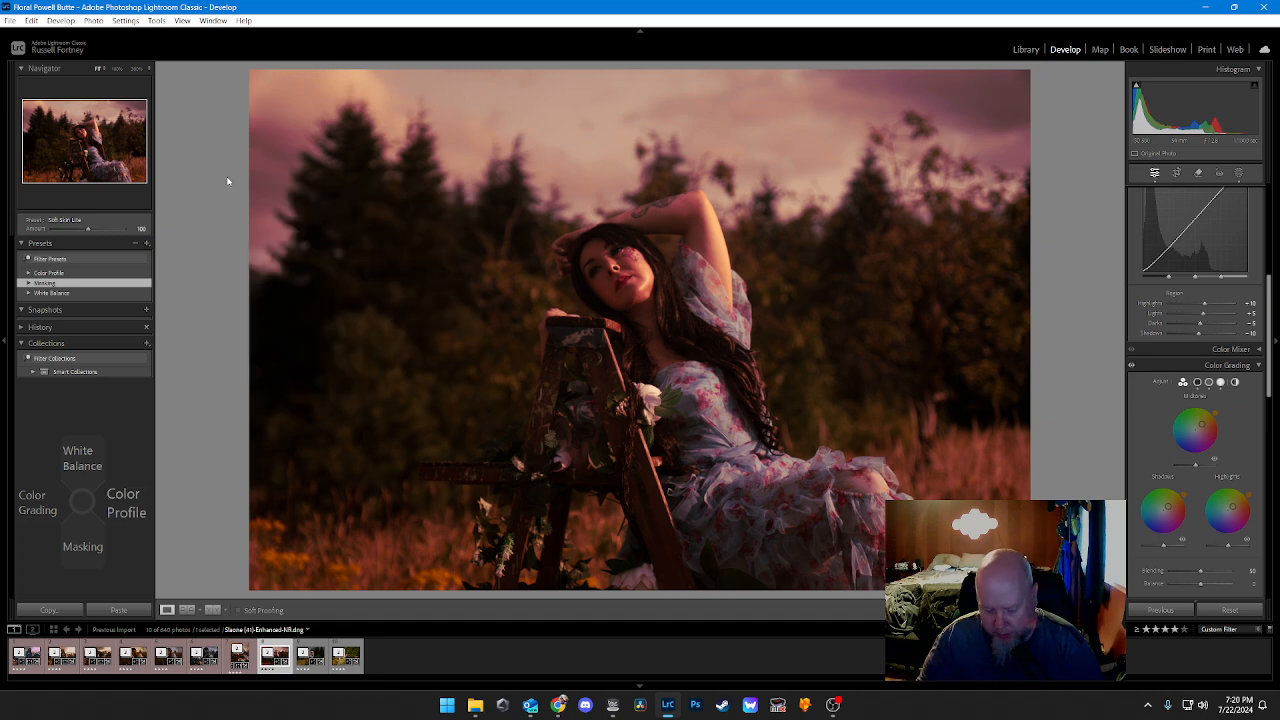
# Step: Crop the ladder photo tighter around the woman, keeping the original aspect ratio, and give the photo a red label
pyautogui.press('r')
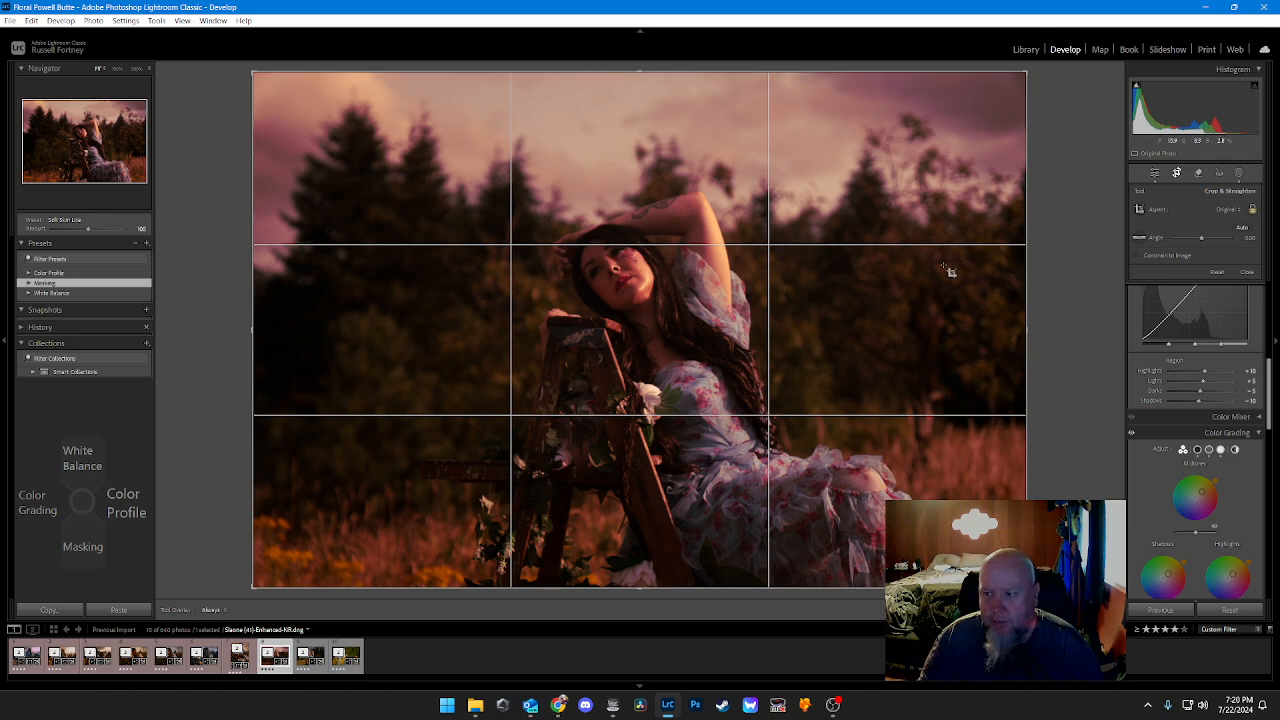
pyautogui.moveTo(1024, 290); pyautogui.dragTo(985, 294)
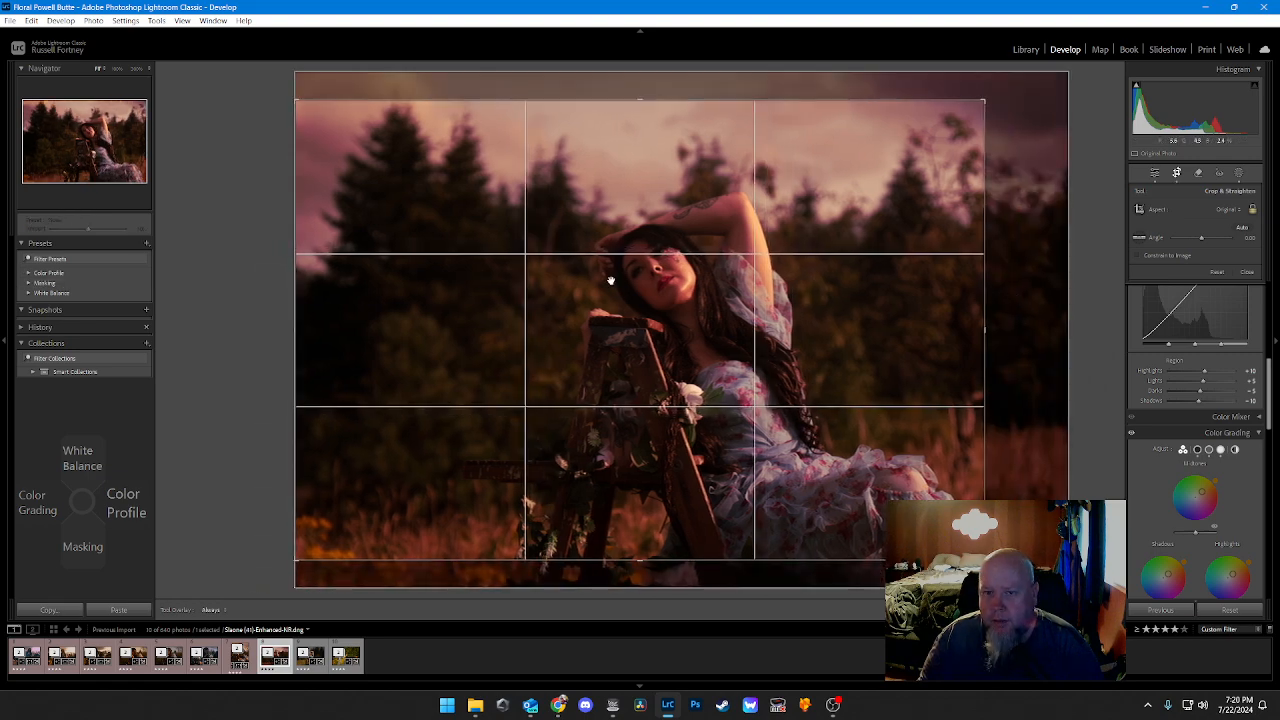
pyautogui.moveTo(293, 337); pyautogui.dragTo(327, 338)
pyautogui.moveTo(480, 356); pyautogui.dragTo(480, 352)
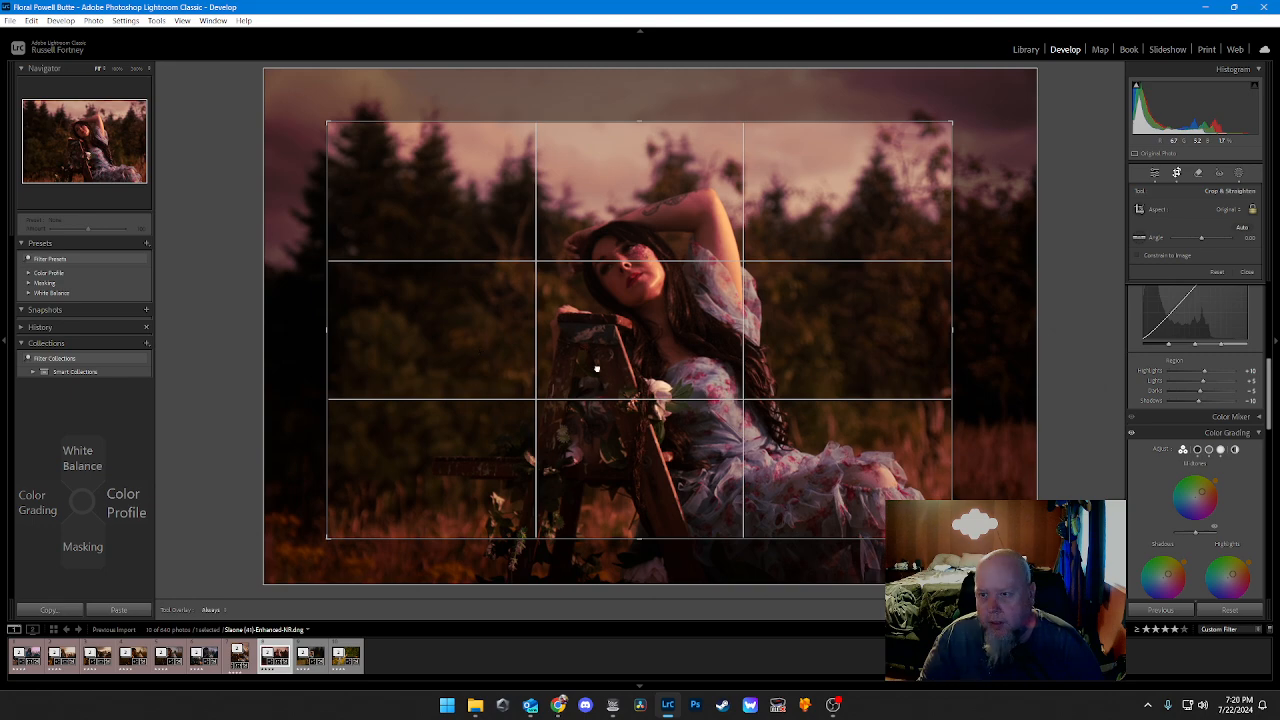
pyautogui.moveTo(596, 369)
pyautogui.mouseDown()
pyautogui.moveTo(654, 386)
pyautogui.moveTo(586, 367)
pyautogui.moveTo(607, 365)
pyautogui.mouseUp()
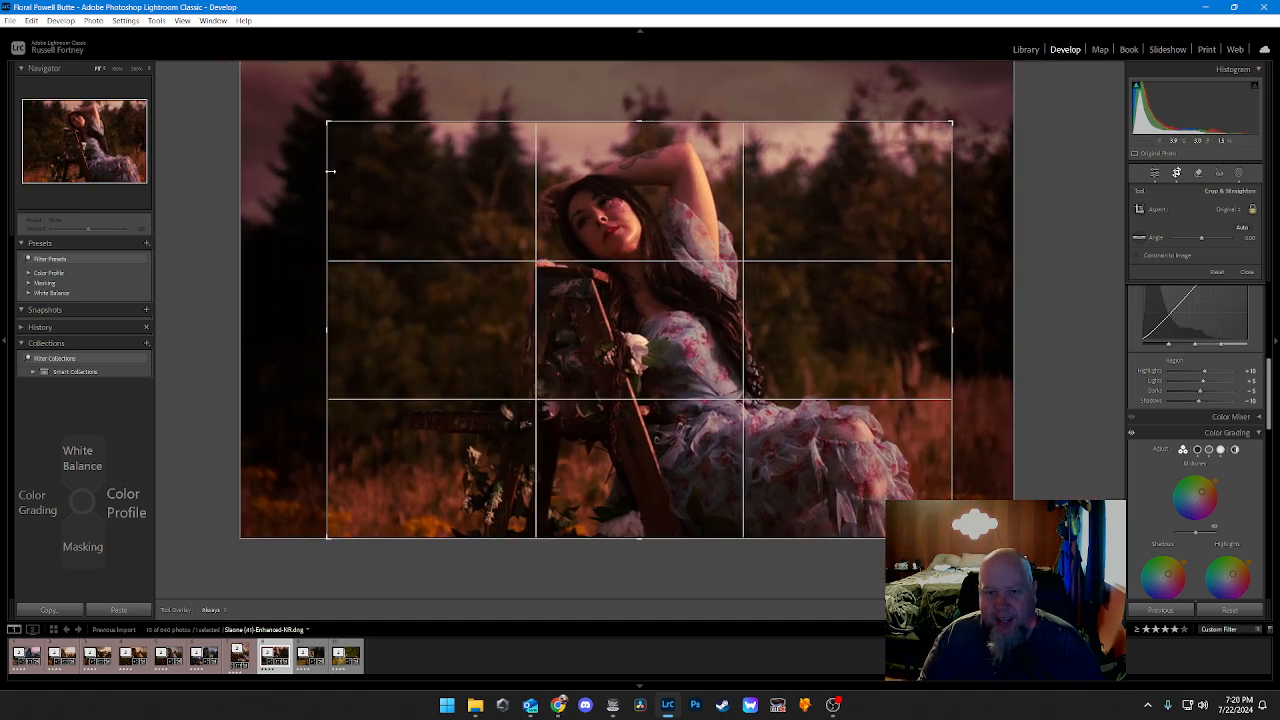
pyautogui.moveTo(331, 163); pyautogui.dragTo(344, 175)
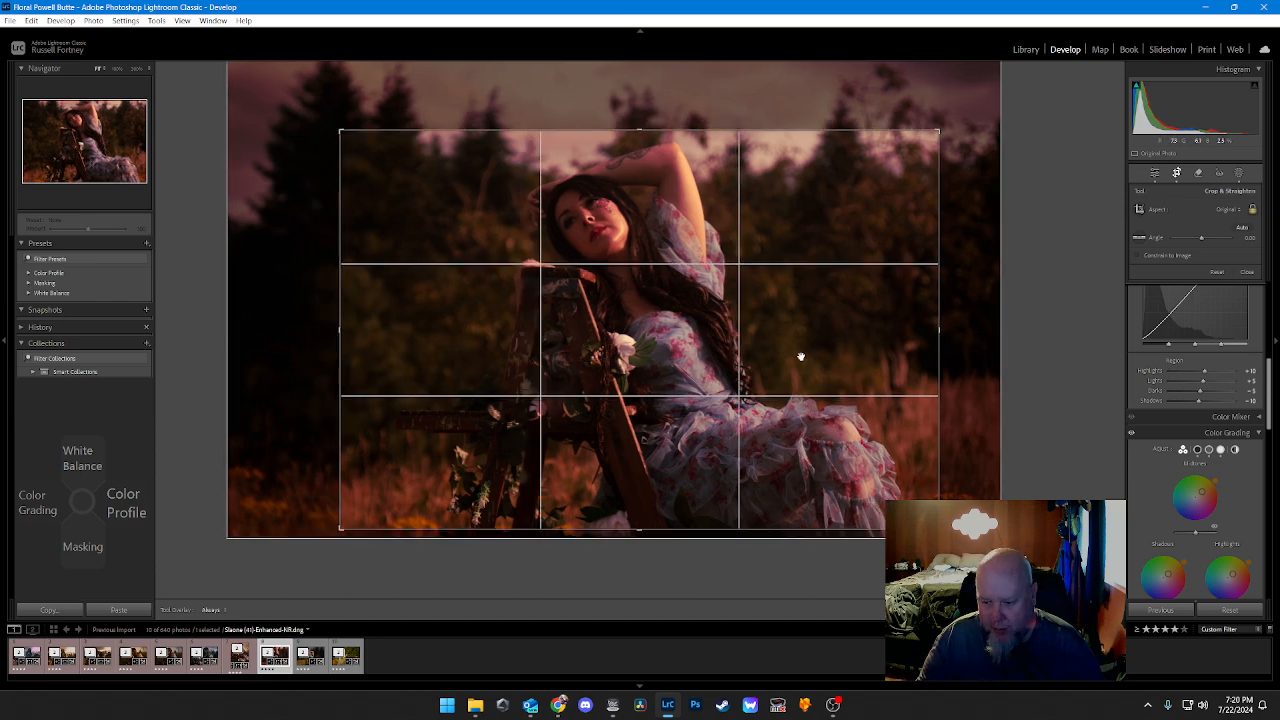
pyautogui.moveTo(680, 325); pyautogui.dragTo(667, 306)
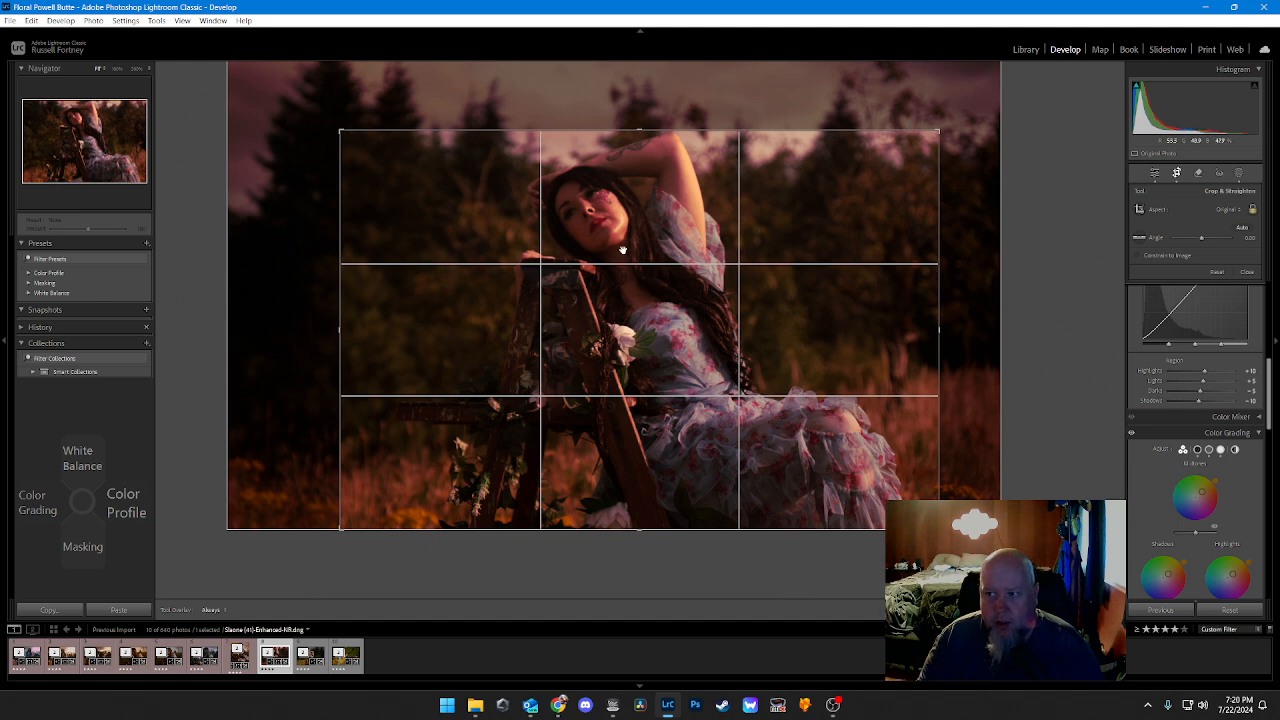
pyautogui.moveTo(372, 132); pyautogui.dragTo(373, 126)
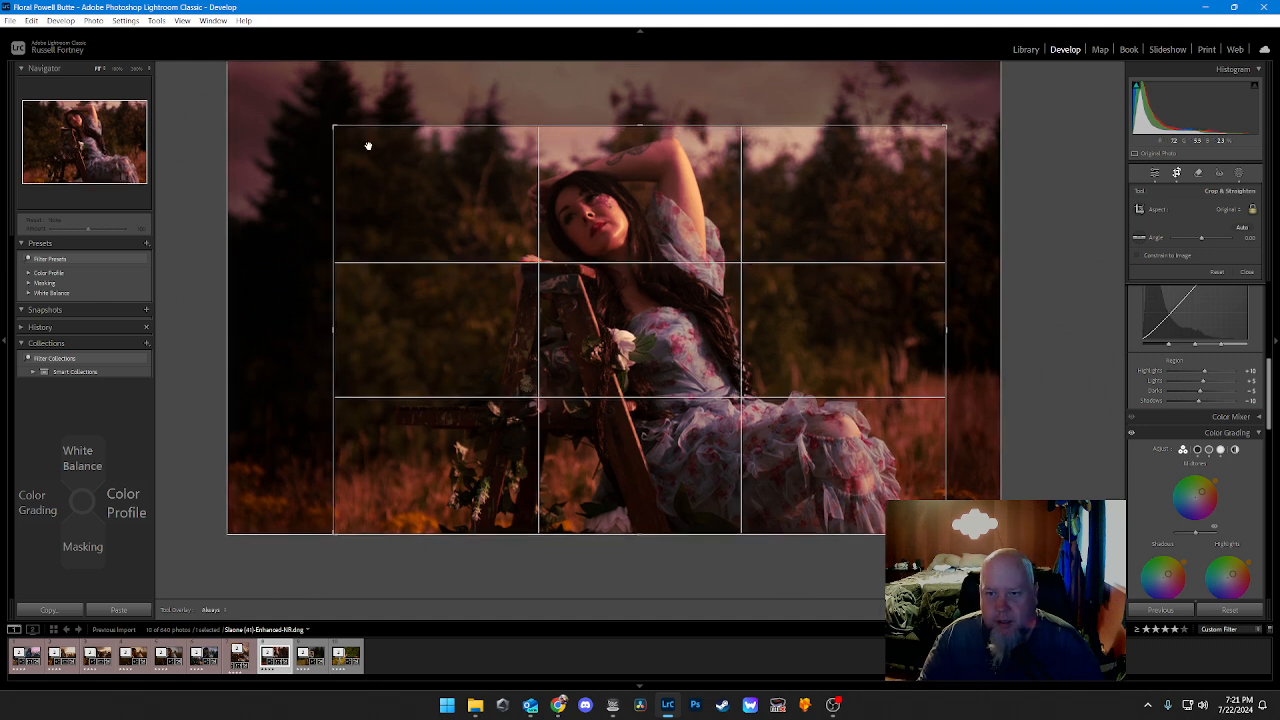
pyautogui.press('Return')
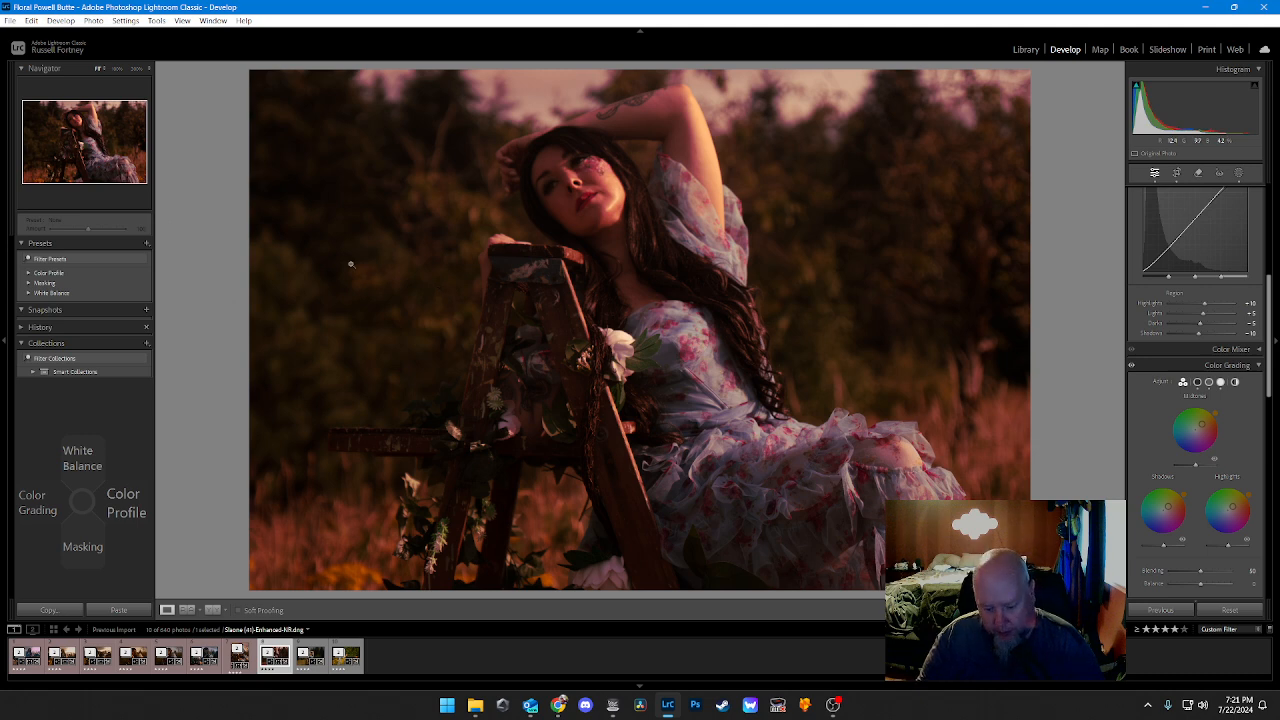
pyautogui.press('6')
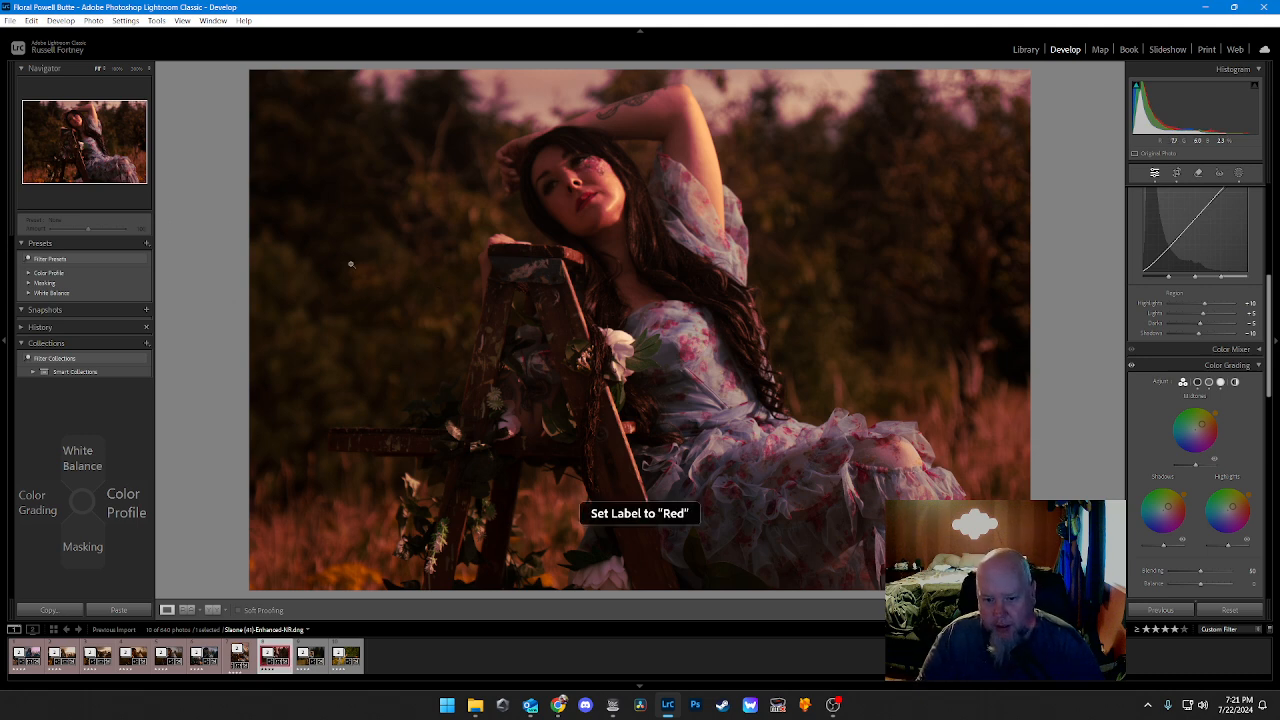
# Step: Crop the next photo to a vertical frame around the woman and the ladder, with a little space above her raised arm
pyautogui.press('Right')
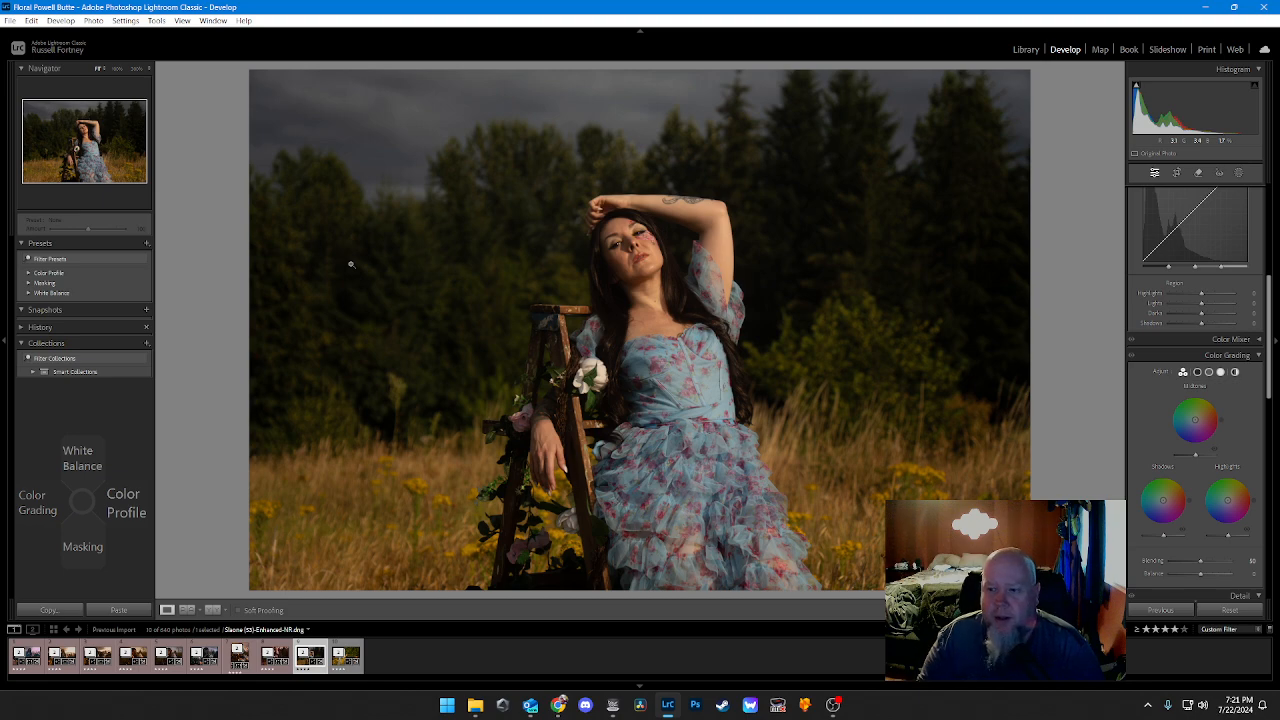
pyautogui.press('r')
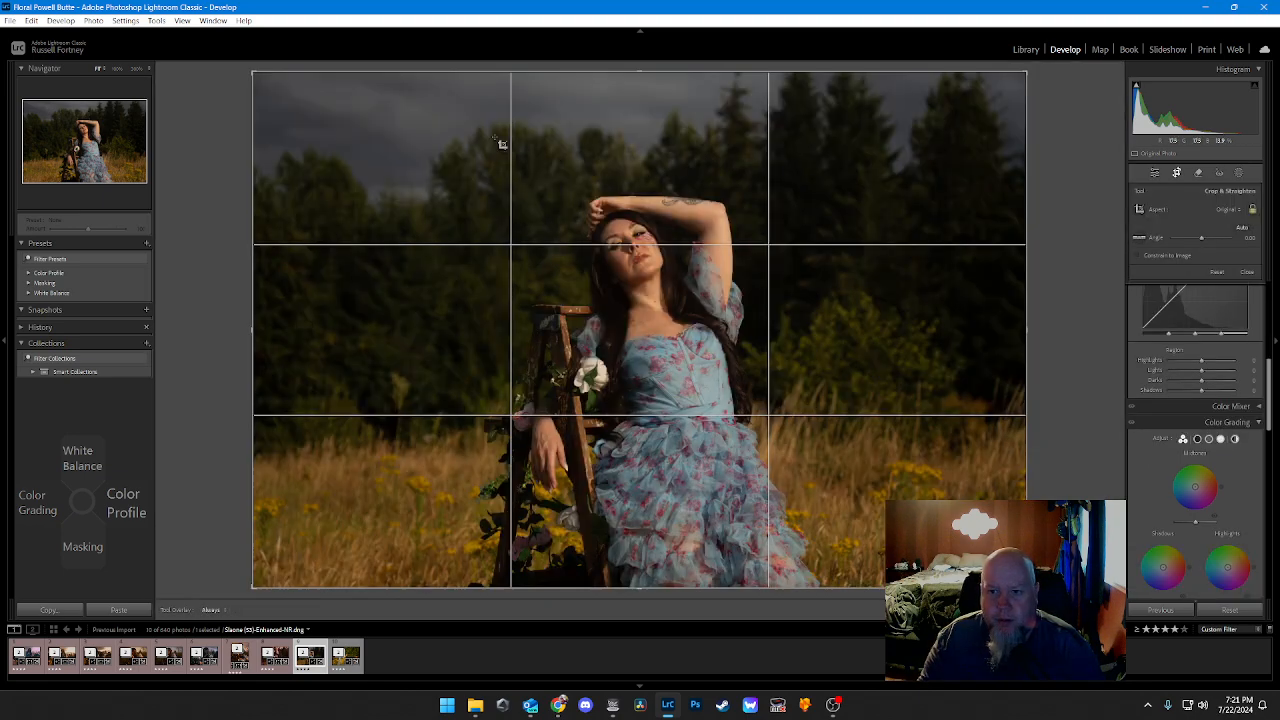
pyautogui.moveTo(492, 81); pyautogui.dragTo(836, 630)
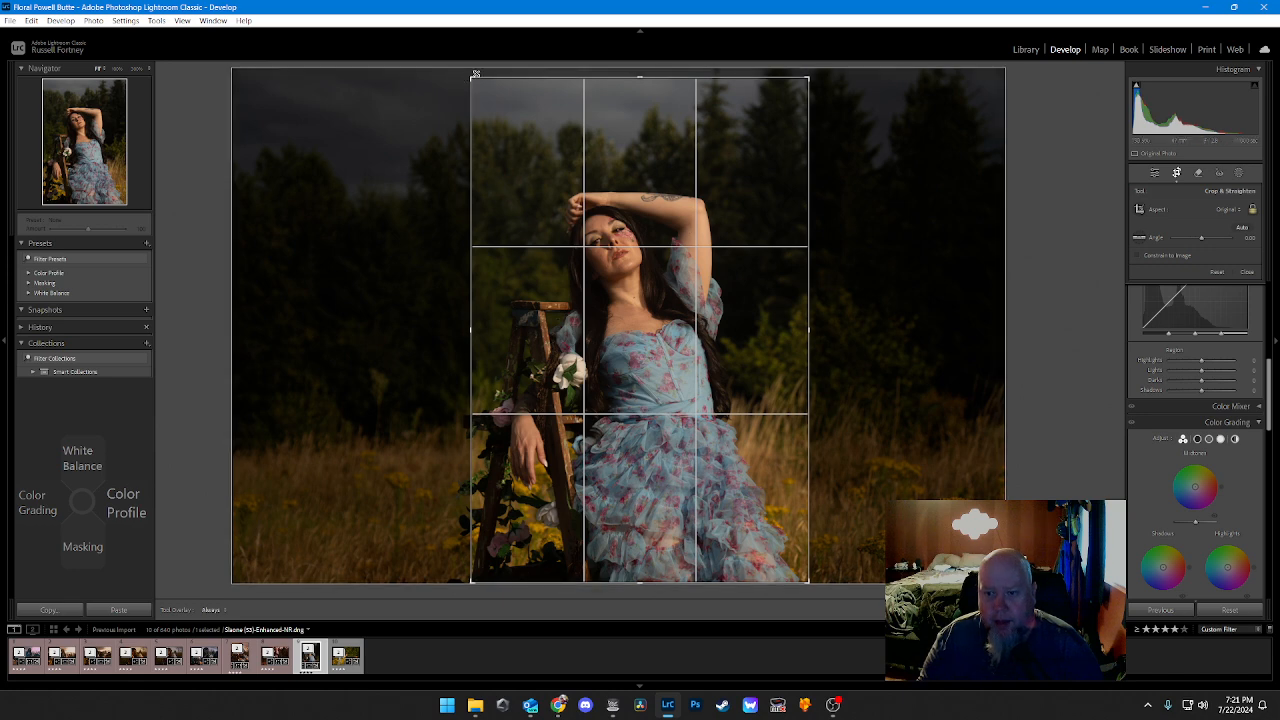
pyautogui.moveTo(473, 77); pyautogui.dragTo(480, 90)
pyautogui.moveTo(652, 194)
pyautogui.mouseDown()
pyautogui.moveTo(668, 201)
pyautogui.moveTo(669, 178)
pyautogui.mouseUp()
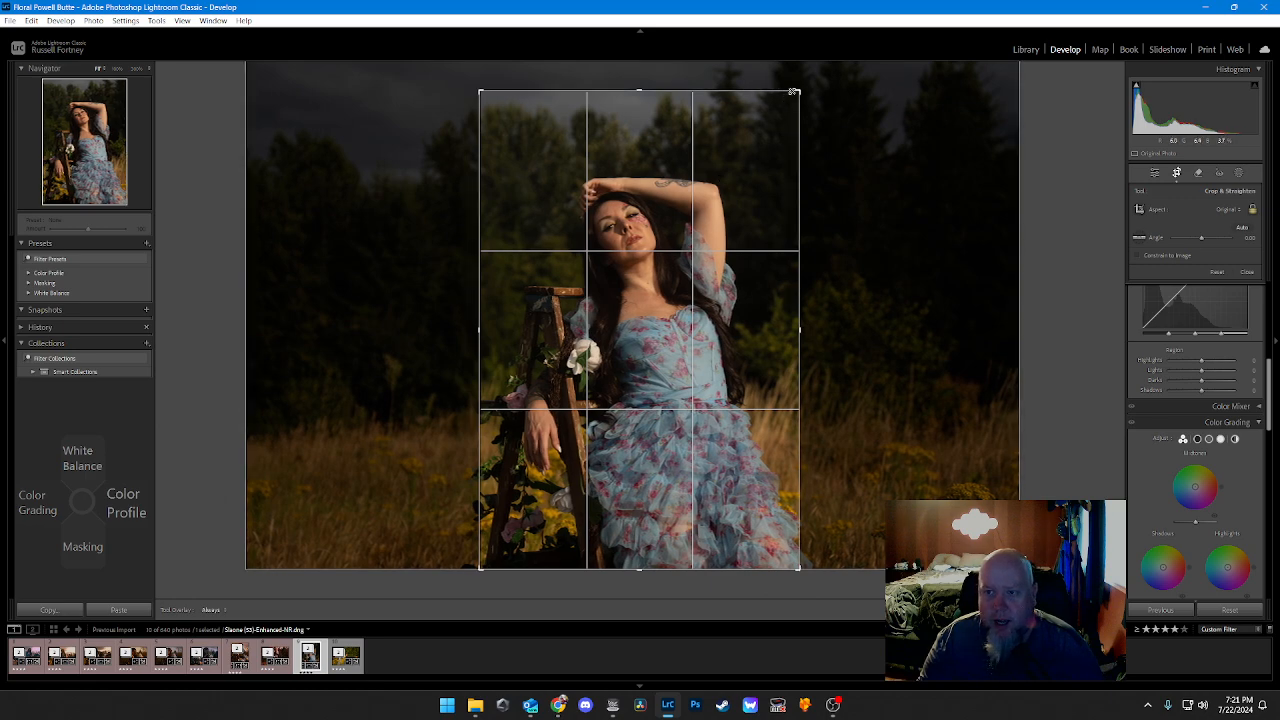
pyautogui.moveTo(792, 91); pyautogui.dragTo(731, 128)
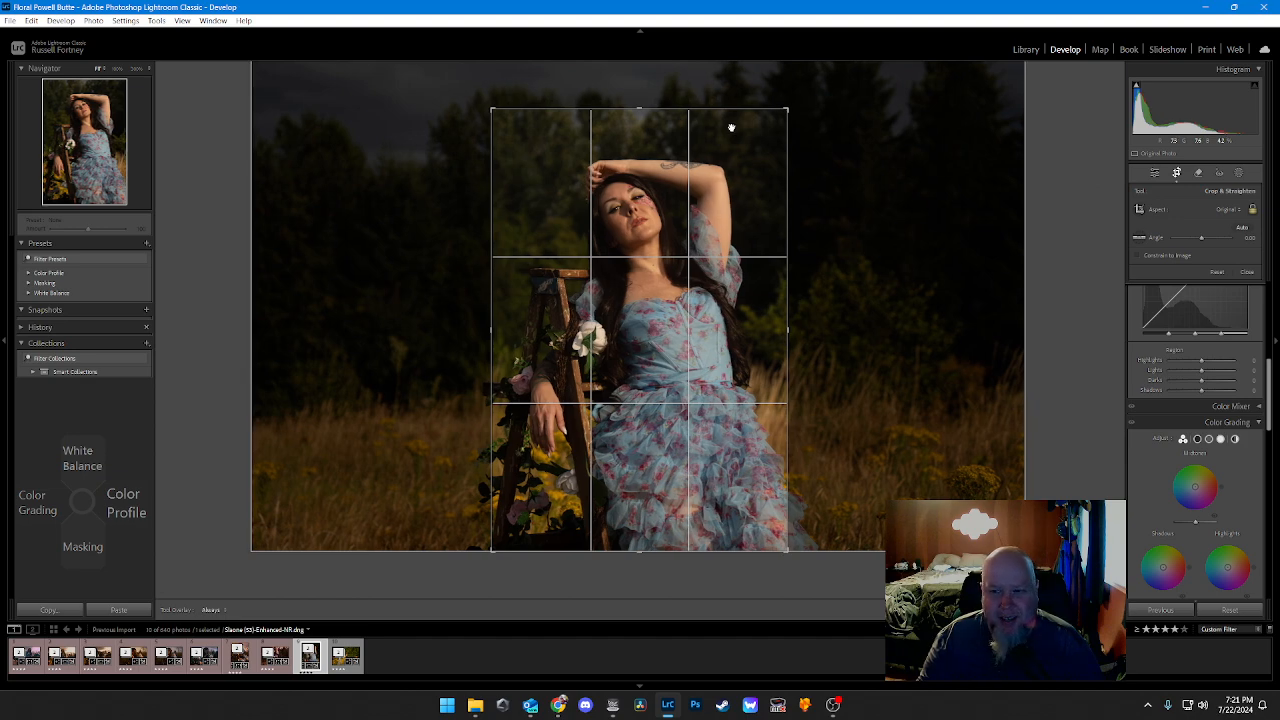
pyautogui.press('Return')
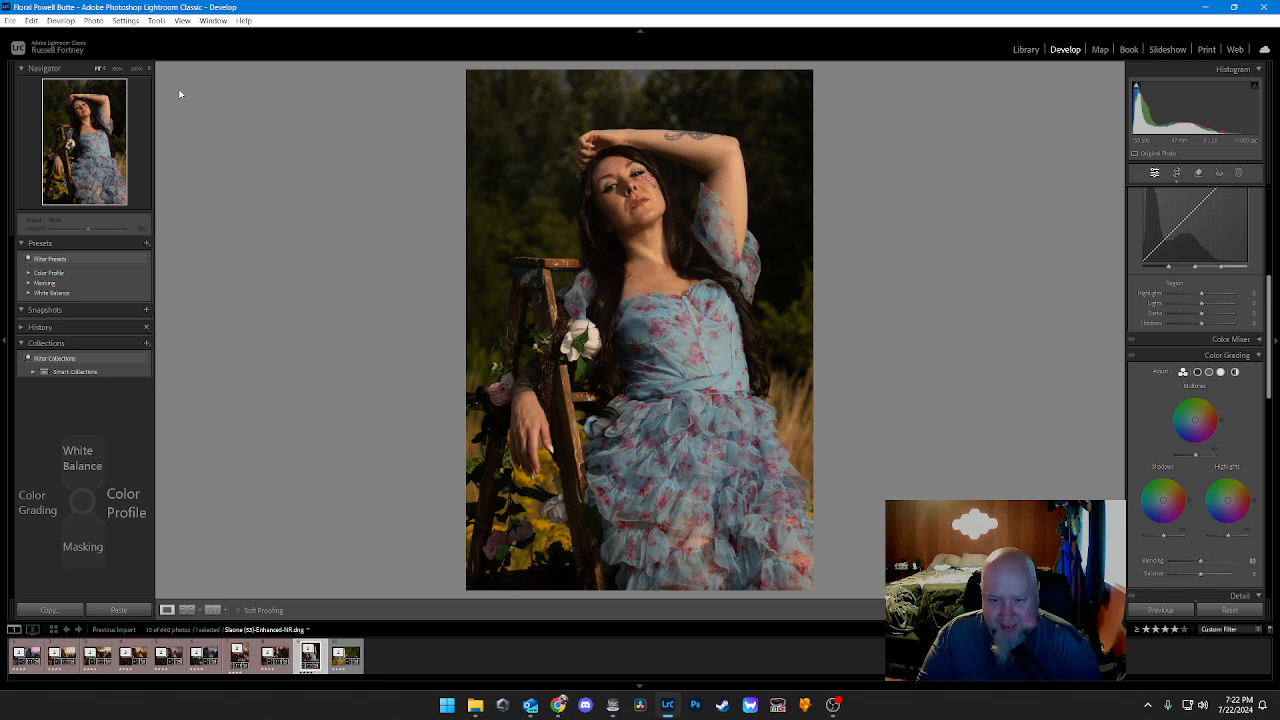
# Step: Set the vertical ladder portrait's white balance to Daylight
pyautogui.press('Up')
pyautogui.press('Down')
pyautogui.press('Down')
pyautogui.press('Down')
pyautogui.press('Down')
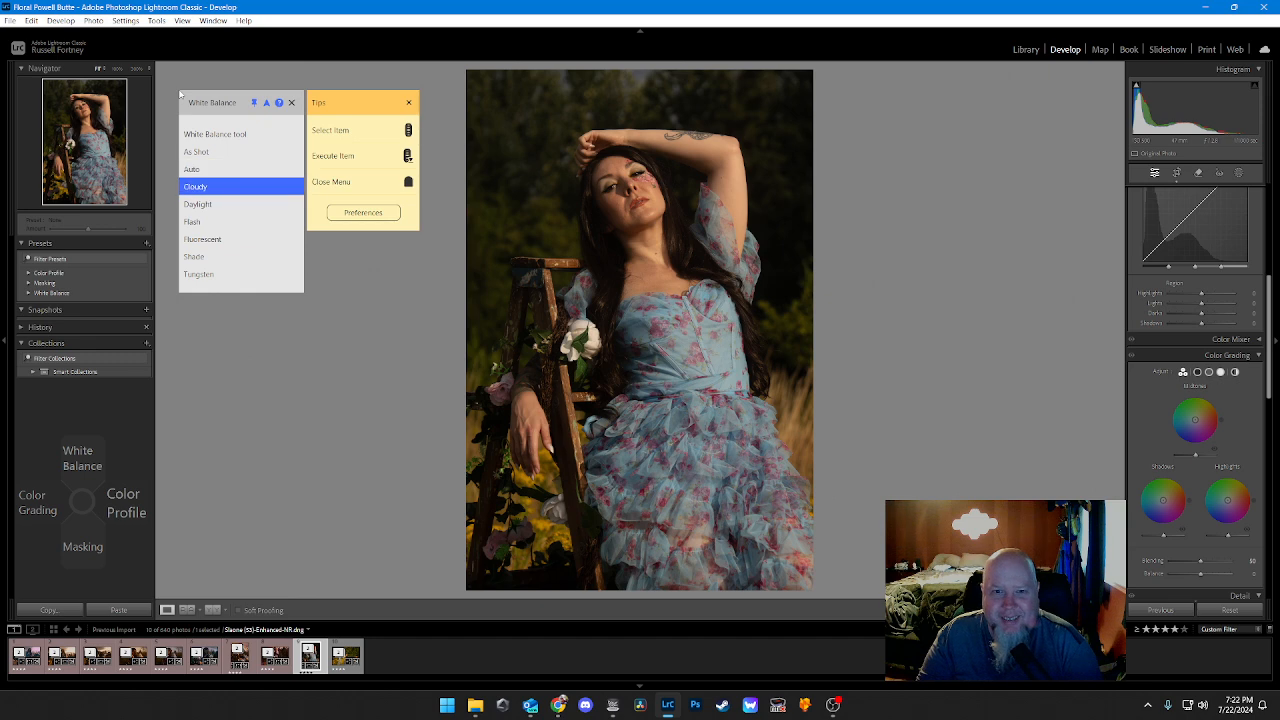
pyautogui.press('Return')
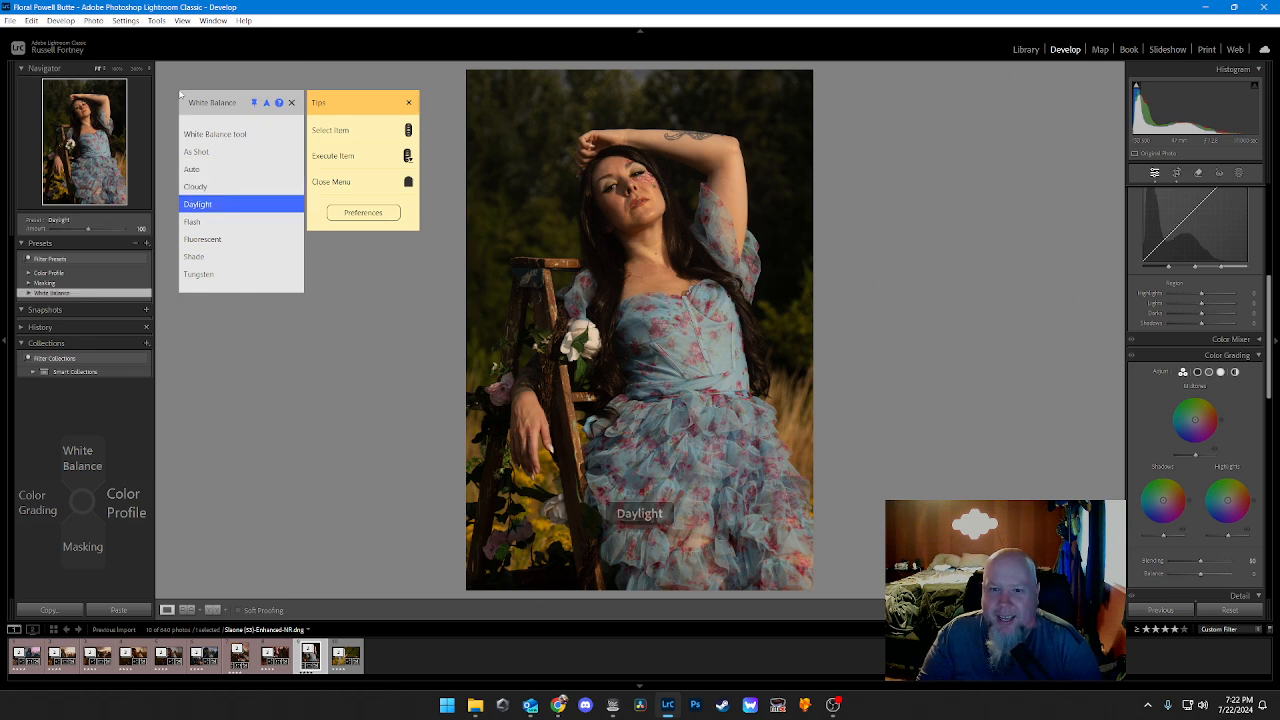
# Step: Apply the Artistic 4 color profile to the vertical ladder portrait
pyautogui.press('Right')
pyautogui.press('Down')
pyautogui.press('Down')
pyautogui.press('Down')
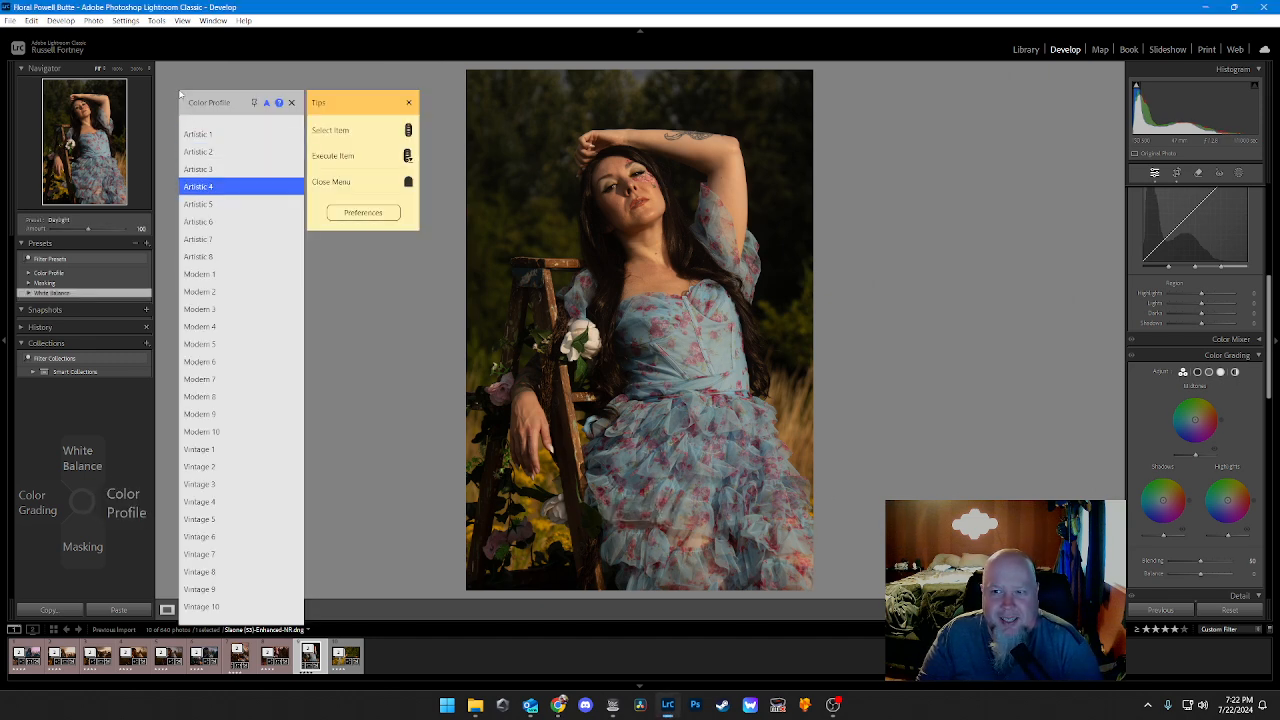
pyautogui.press('Return')
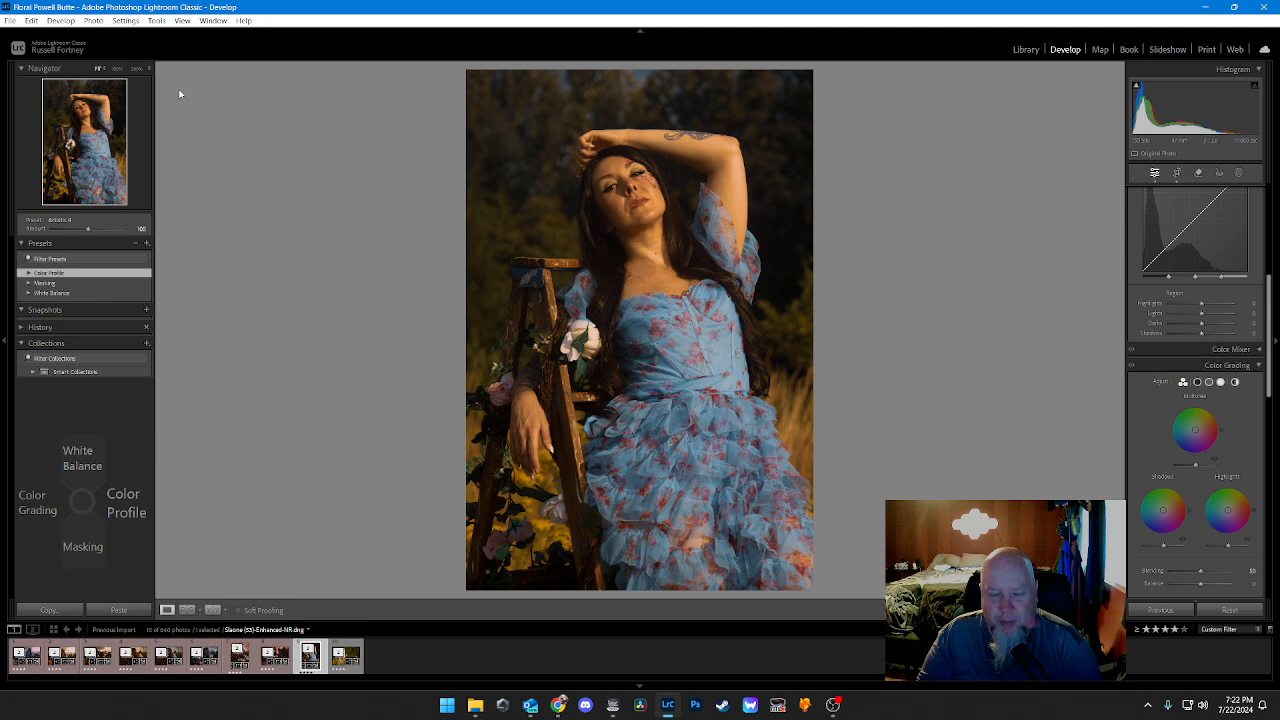
# Step: Apply the Clothes and Hair masking presets to the ladder portrait
pyautogui.press('Down')
pyautogui.press('Down')
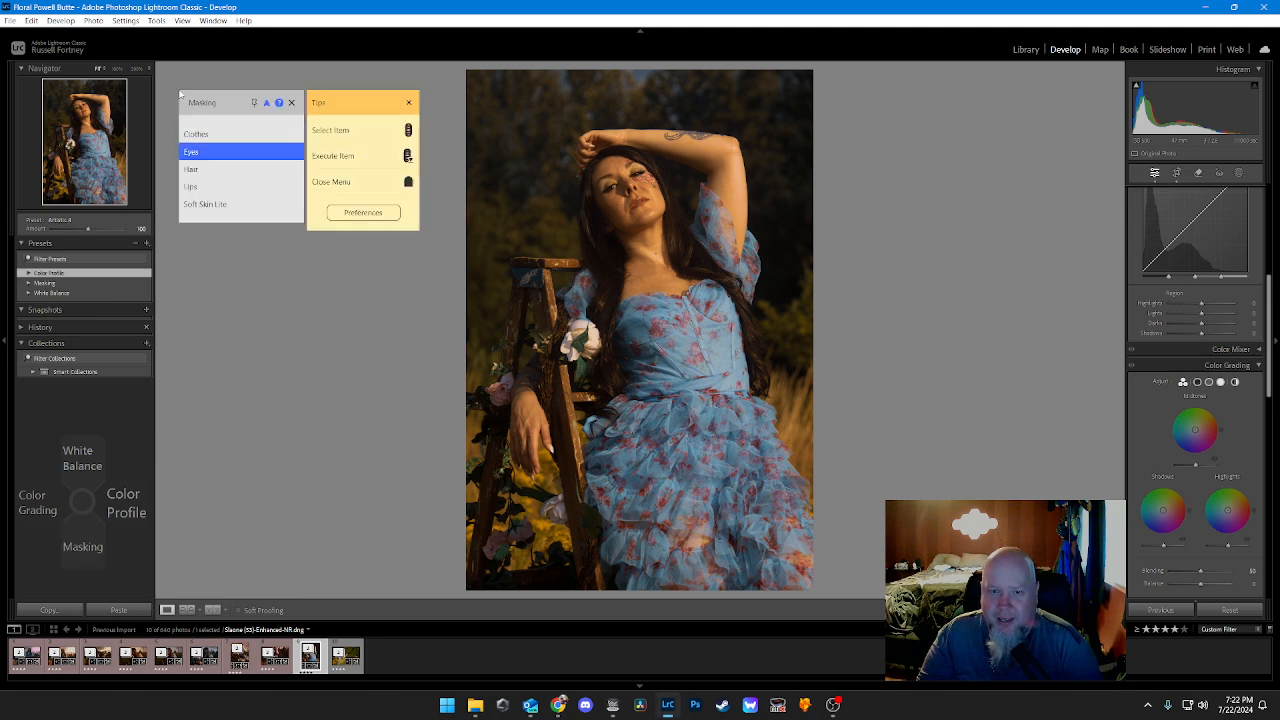
pyautogui.press('Up')
pyautogui.press('Return')
pyautogui.press('Down')
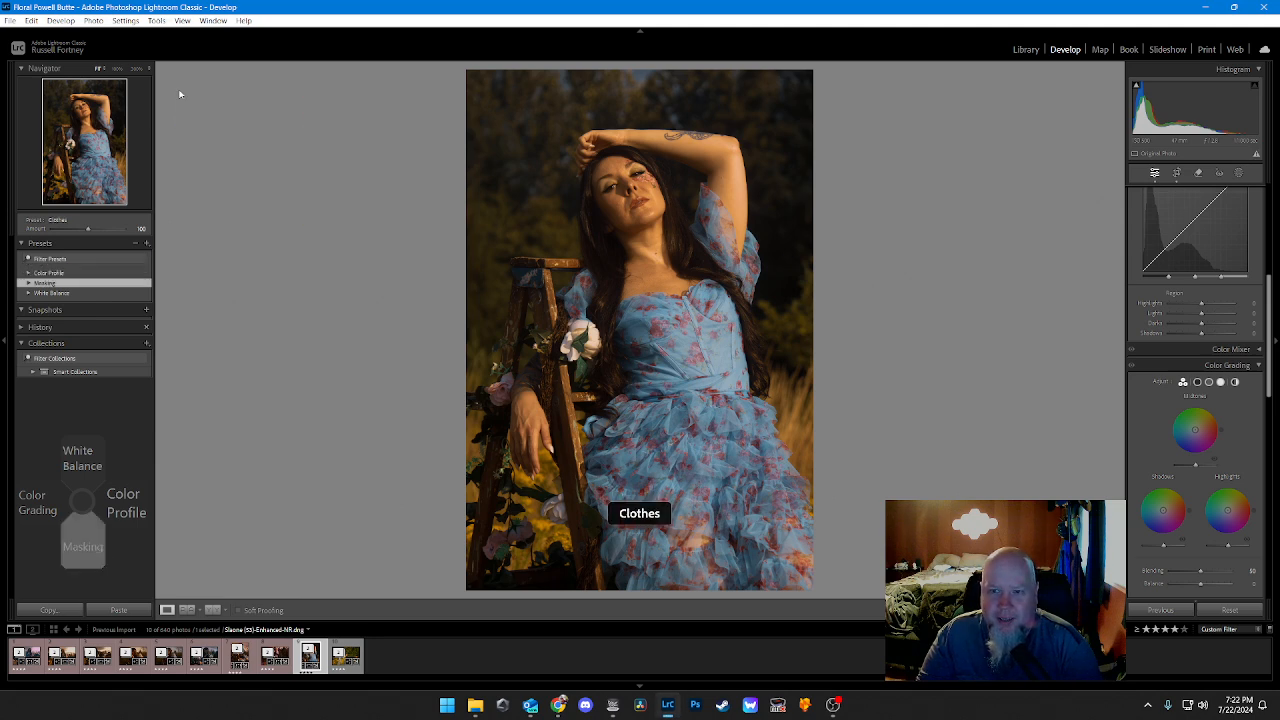
pyautogui.press('Down')
pyautogui.press('Down')
pyautogui.press('Return')
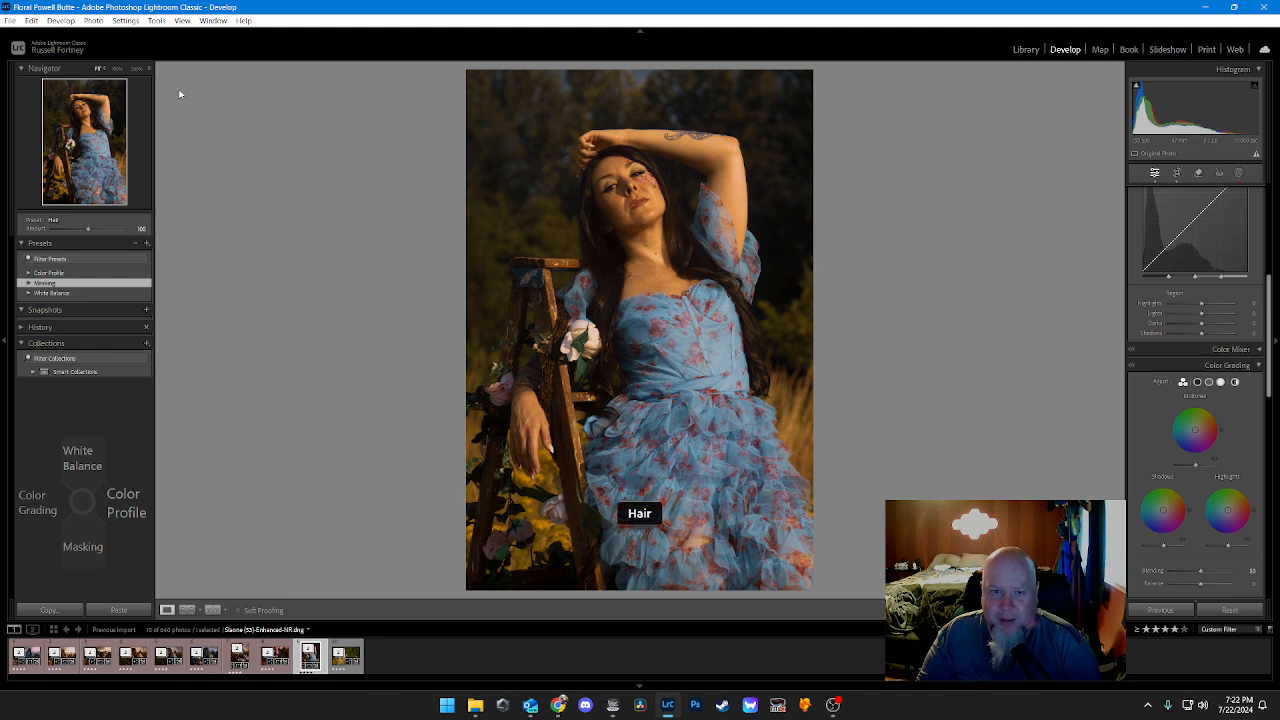
# Step: Apply the Lips masking preset to the woman in the ladder portrait
pyautogui.press('Down')
pyautogui.press('Down')
pyautogui.press('Down')
pyautogui.press('Down')
pyautogui.press('Up')
# Step: Apply the Soft Skin Lite masking preset and check the woman's face up close
pyautogui.press('Down')
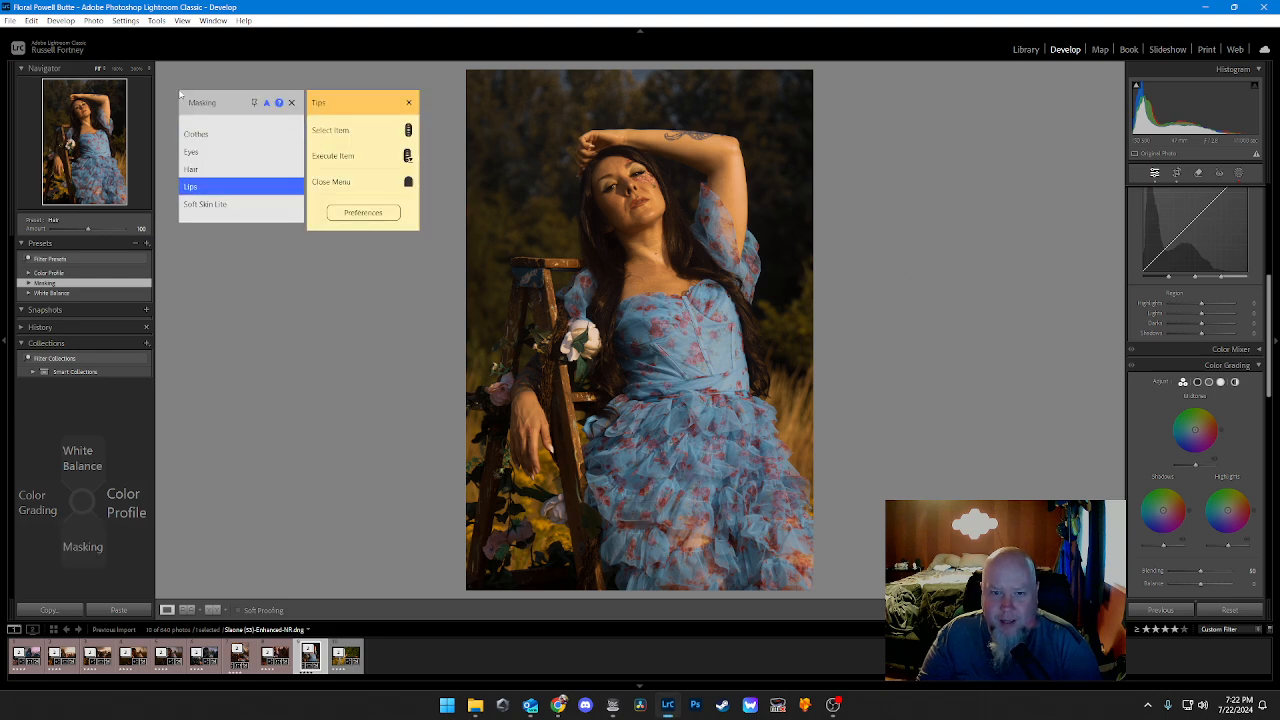
pyautogui.press('Return')
pyautogui.press('Down')
pyautogui.press('Down')
pyautogui.press('Down')
pyautogui.press('Down')
pyautogui.press('Down')
pyautogui.press('Return')
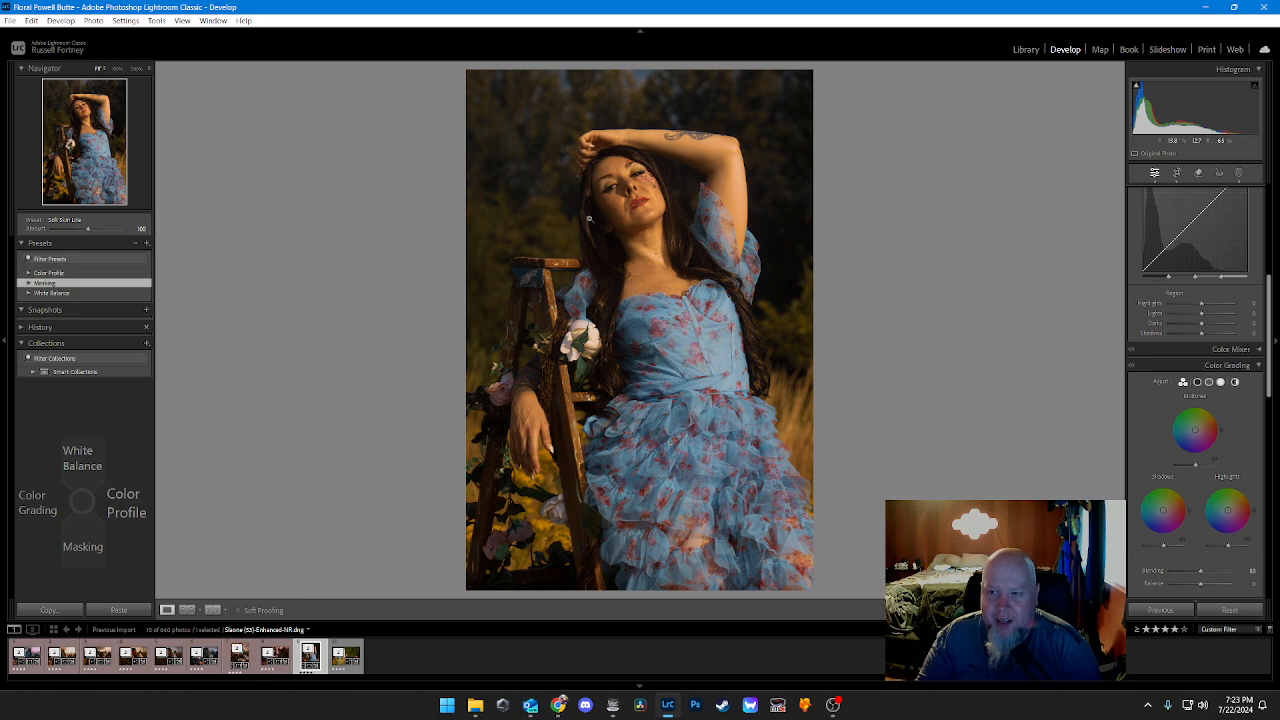
pyautogui.click(615, 180)
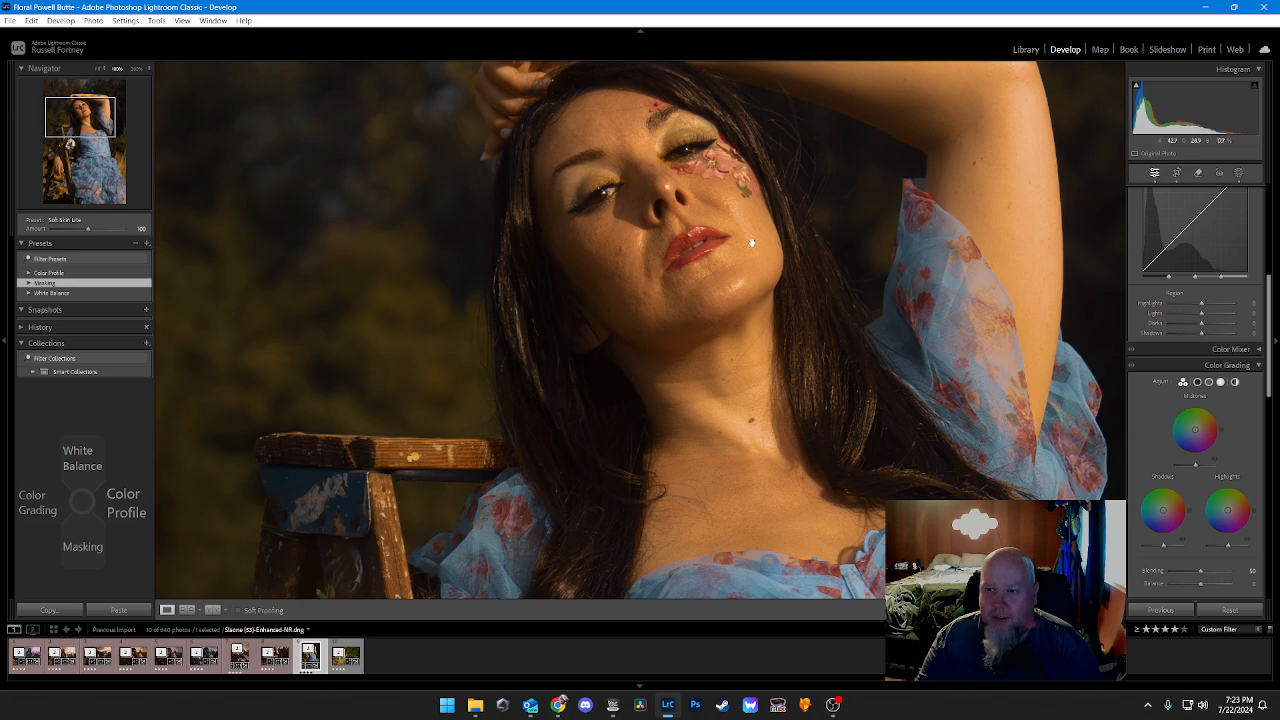
pyautogui.click(578, 306)
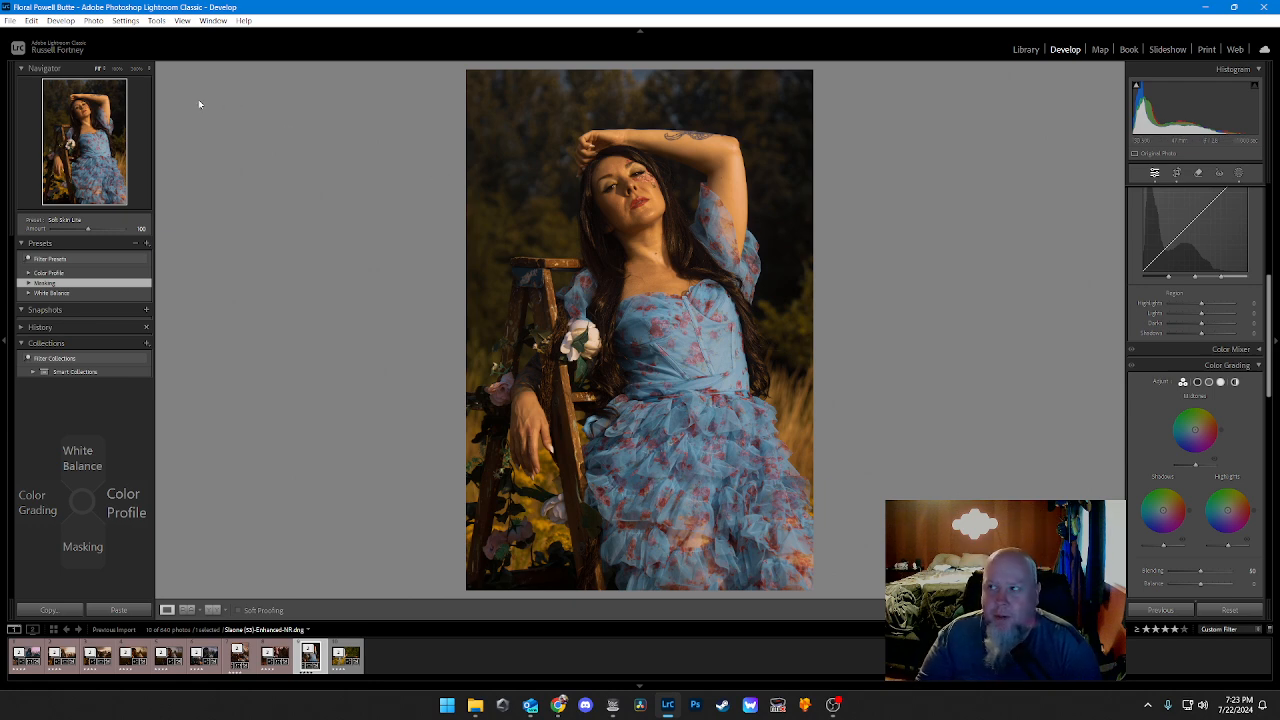
# Step: Raise the tone curve's Shadows value to 10 on the ladder portrait
pyautogui.hotkey('ctrl', '2')
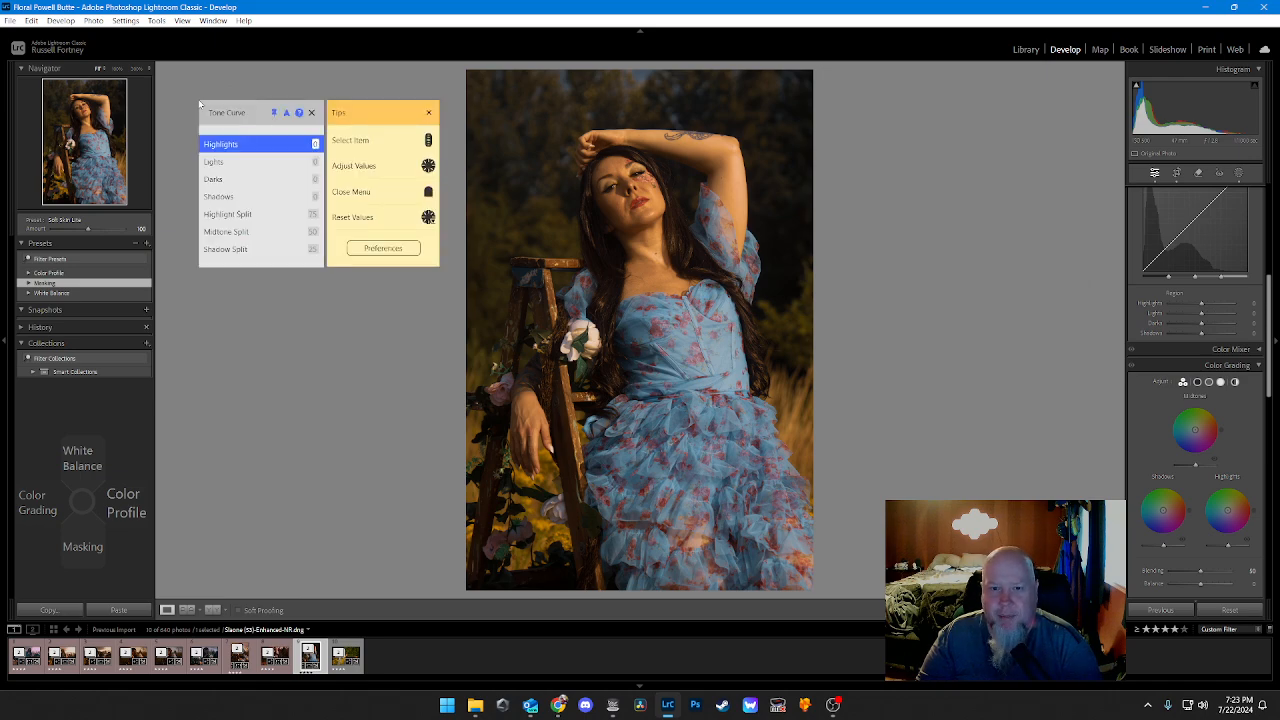
pyautogui.press('Down')
pyautogui.press('Down')
pyautogui.press('Down')
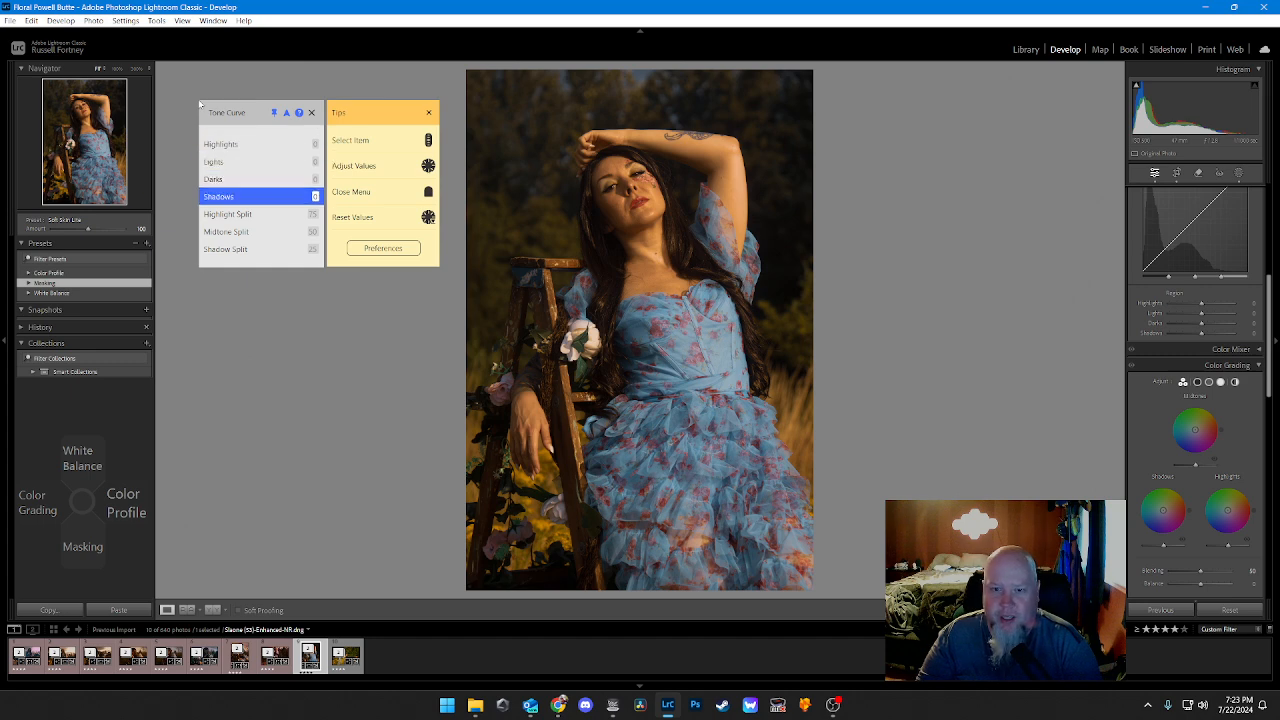
pyautogui.press('Right')
pyautogui.press('Right')
pyautogui.press('Right')
pyautogui.press('Right')
pyautogui.press('Right')
pyautogui.press('Right')
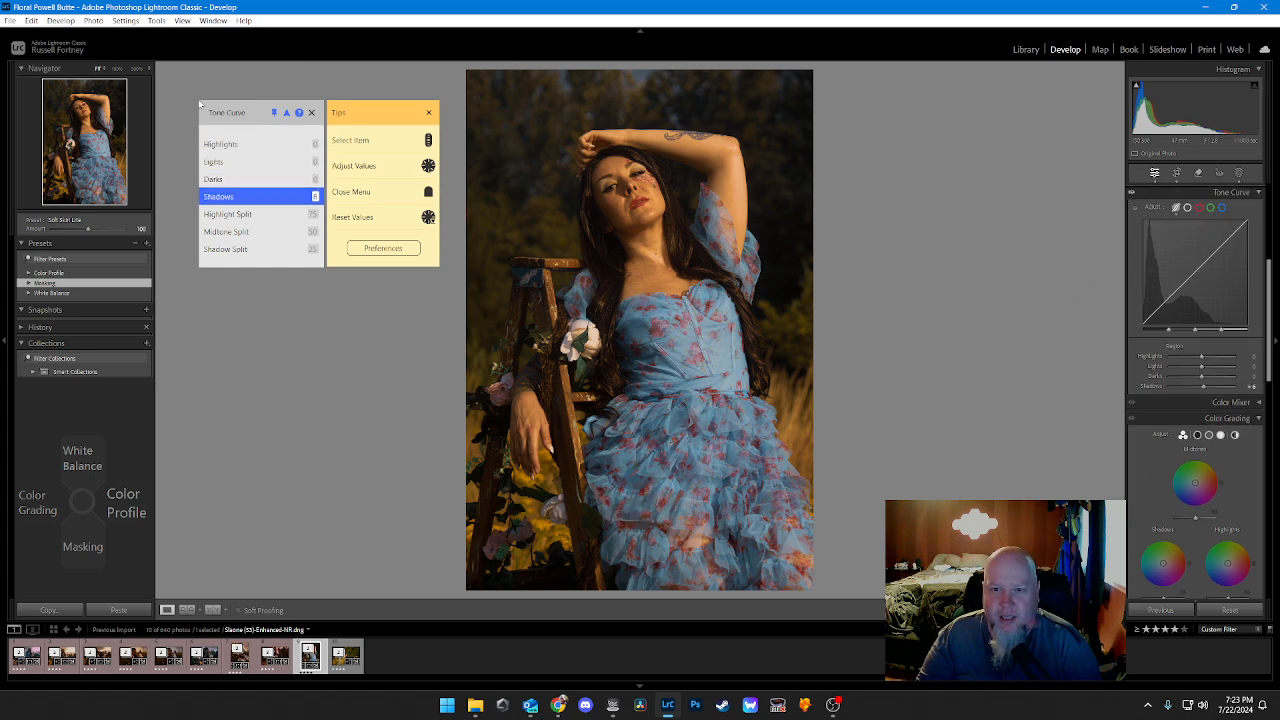
# Step: Raise the tone curve's Darks to 10 and its Shadows to 15
pyautogui.press('Right')
pyautogui.press('Right')
pyautogui.press('Up')
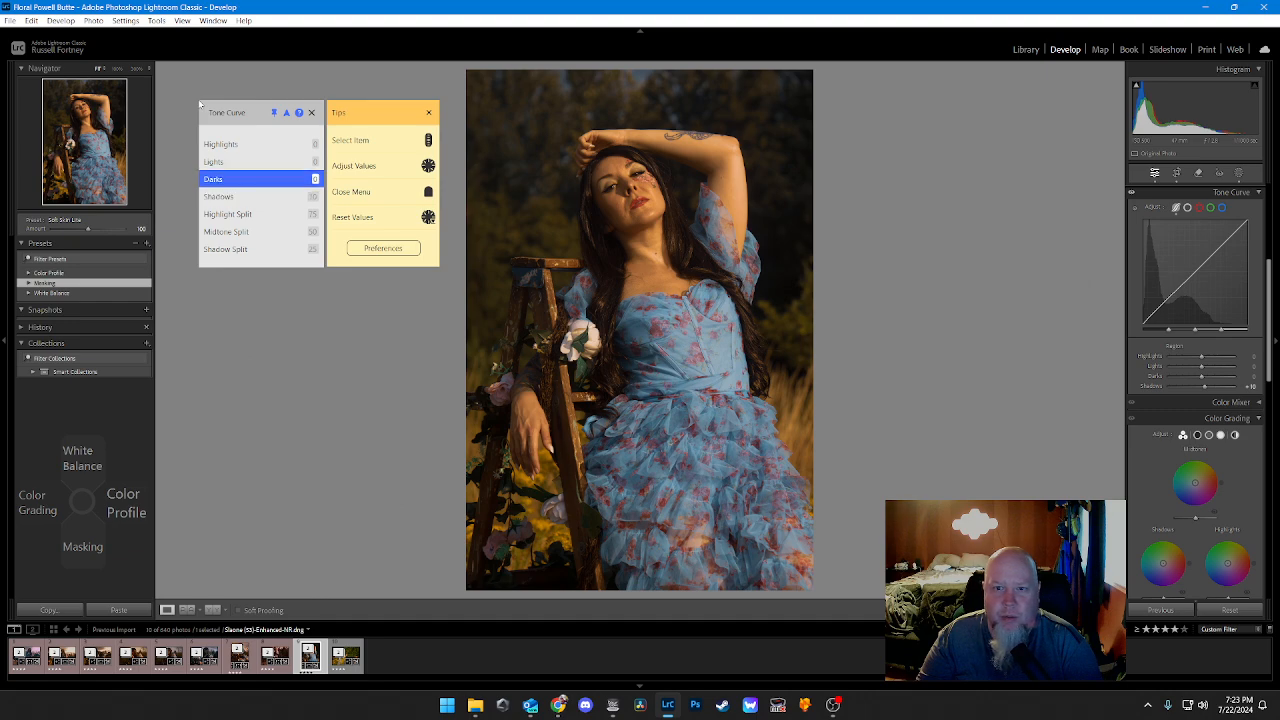
pyautogui.press('Right')
pyautogui.press('Right')
pyautogui.press('Right')
pyautogui.press('Right')
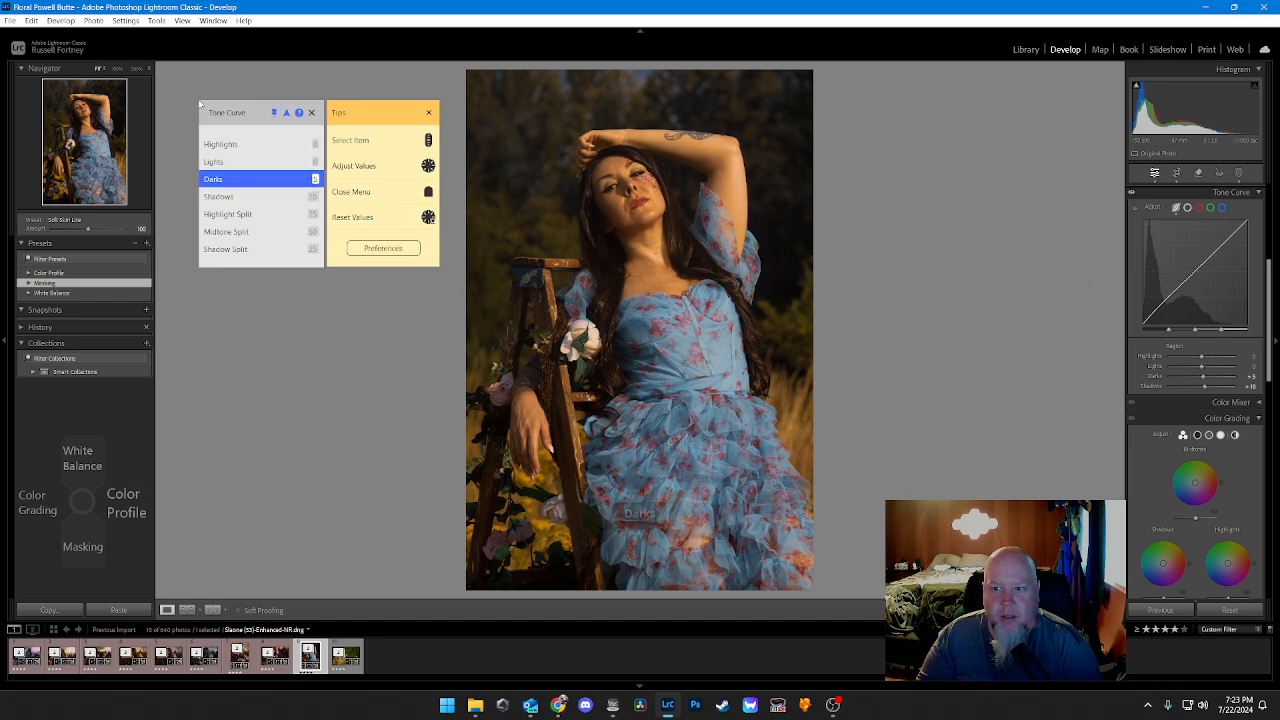
pyautogui.press('Down')
pyautogui.press('Right')
pyautogui.press('Right')
pyautogui.press('Right')
pyautogui.press('Right')
pyautogui.press('Right')
pyautogui.press('Up')
pyautogui.press('Right')
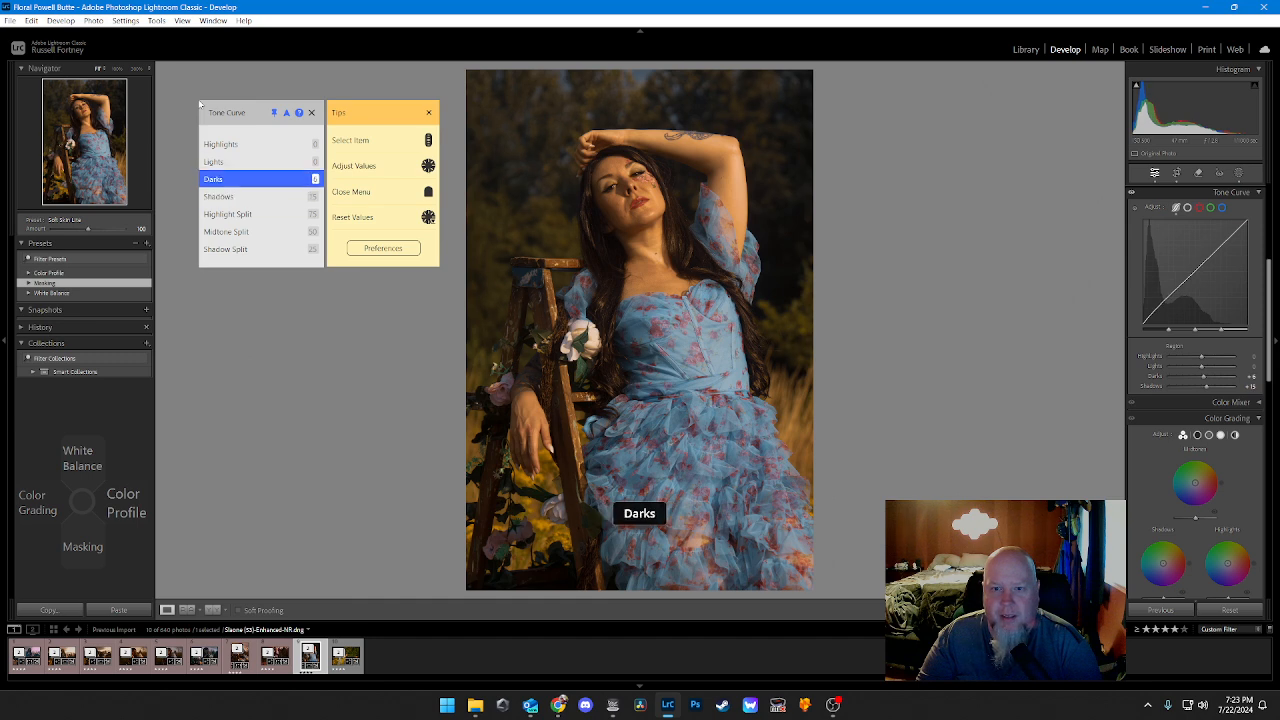
pyautogui.press('Right')
pyautogui.press('Right')
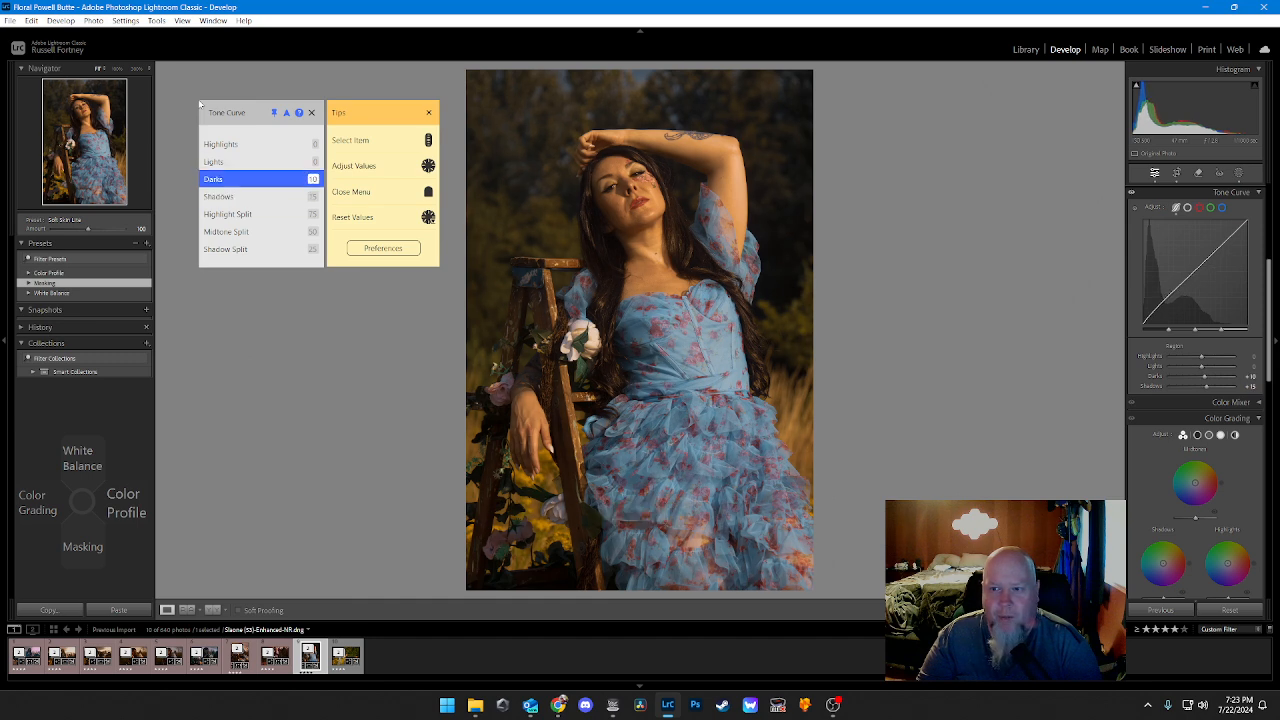
# Step: Lower the tone curve's Lights value to -10
pyautogui.press('Up')
pyautogui.press('Left')
pyautogui.press('Left')
pyautogui.press('Left')
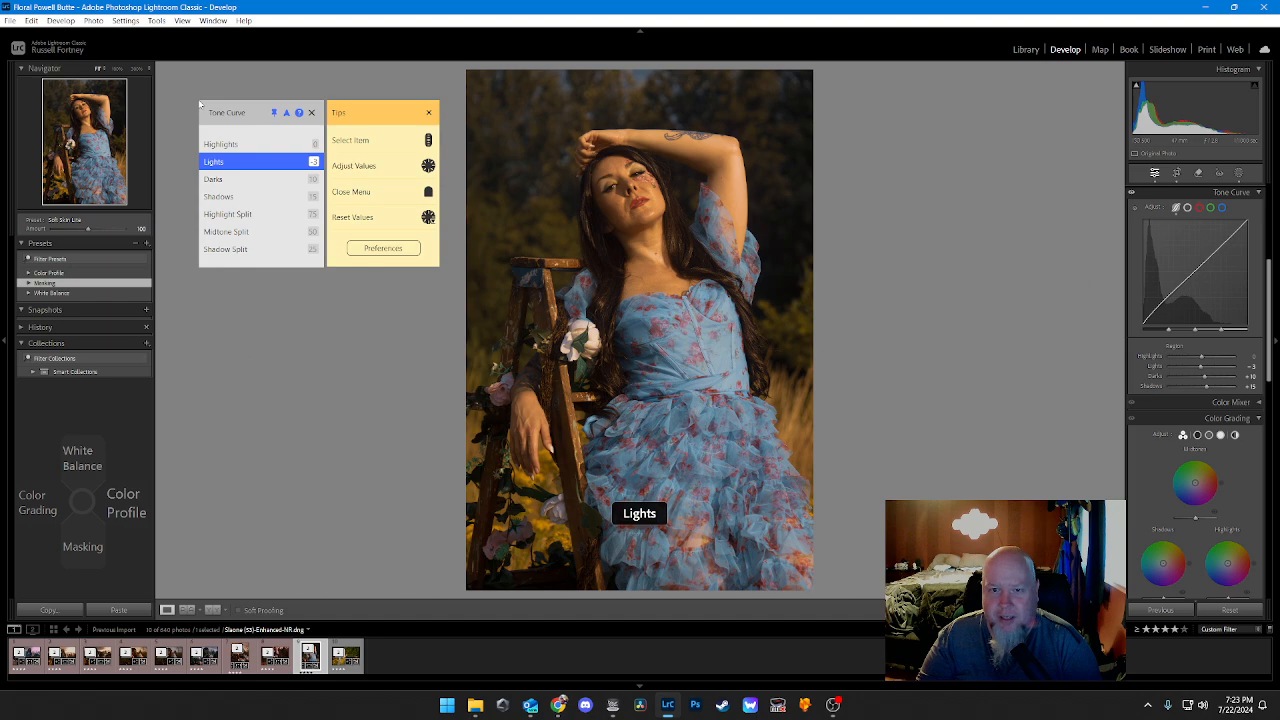
pyautogui.press('Left')
pyautogui.press('Left')
pyautogui.press('Left')
pyautogui.press('Left')
pyautogui.press('Left')
pyautogui.press('Left')
pyautogui.press('Left')
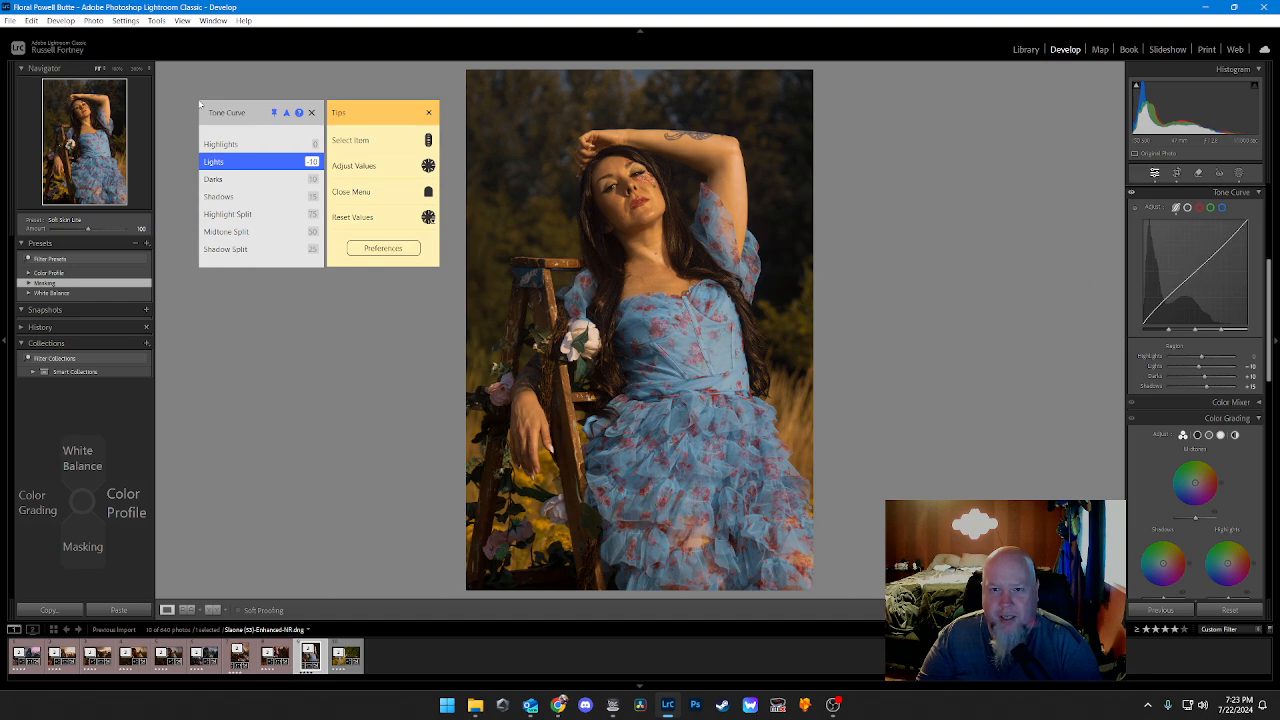
# Step: Lower the tone curve's Highlights value to -15
pyautogui.press('Up')
pyautogui.press('Left')
pyautogui.press('Left')
pyautogui.press('Left')
pyautogui.press('Left')
pyautogui.press('Left')
pyautogui.press('Left')
pyautogui.press('Left')
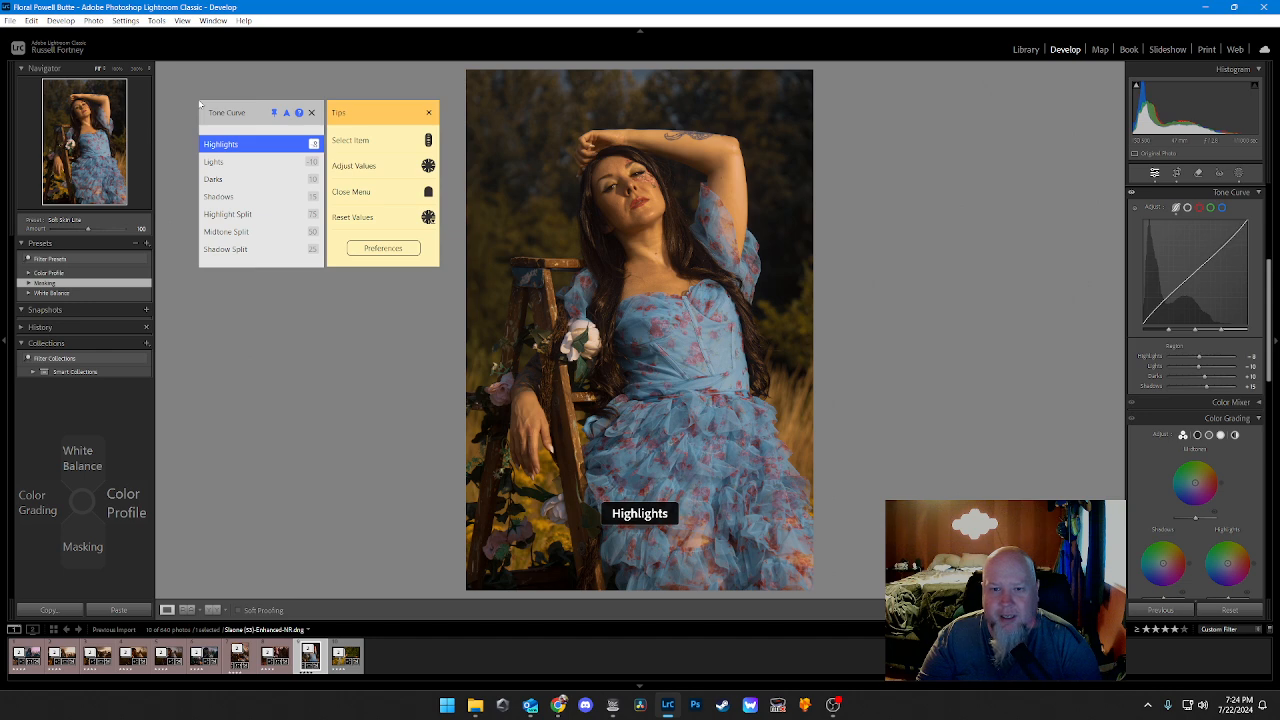
pyautogui.press('Left')
pyautogui.press('Left')
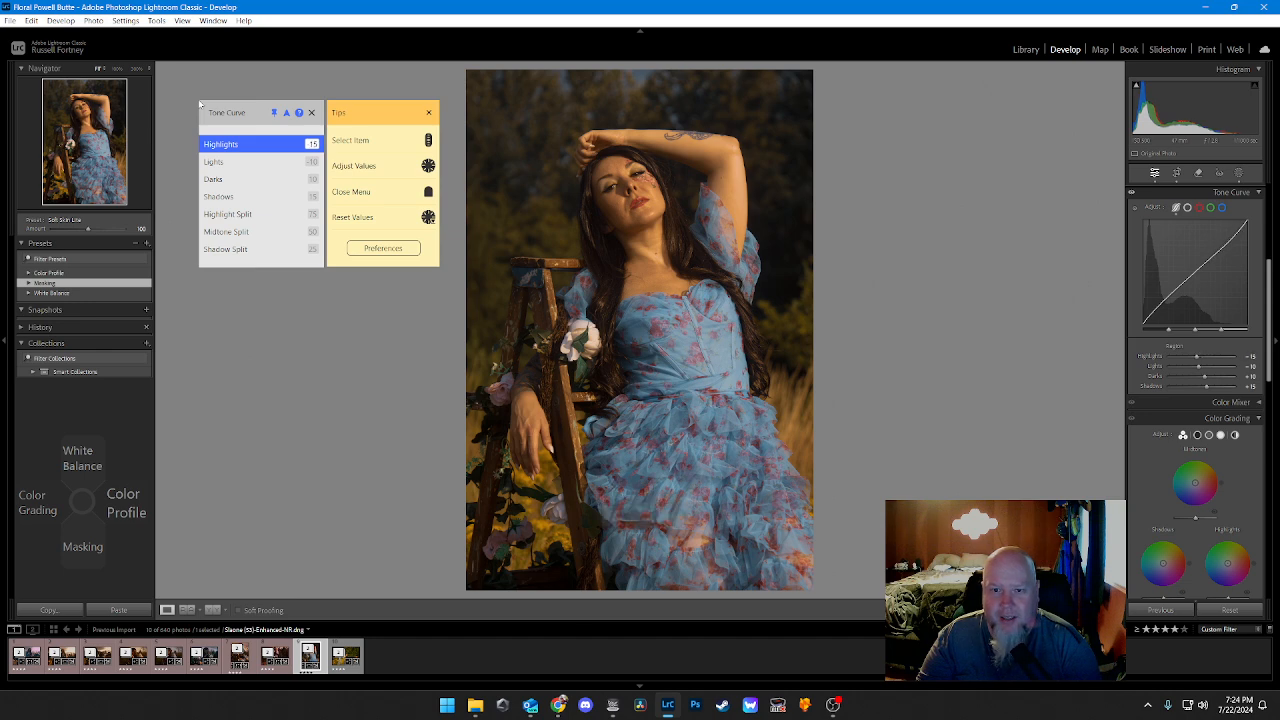
# Step: Set the color grading Shadows Hue to 37 on the ladder portrait
pyautogui.press('Left')
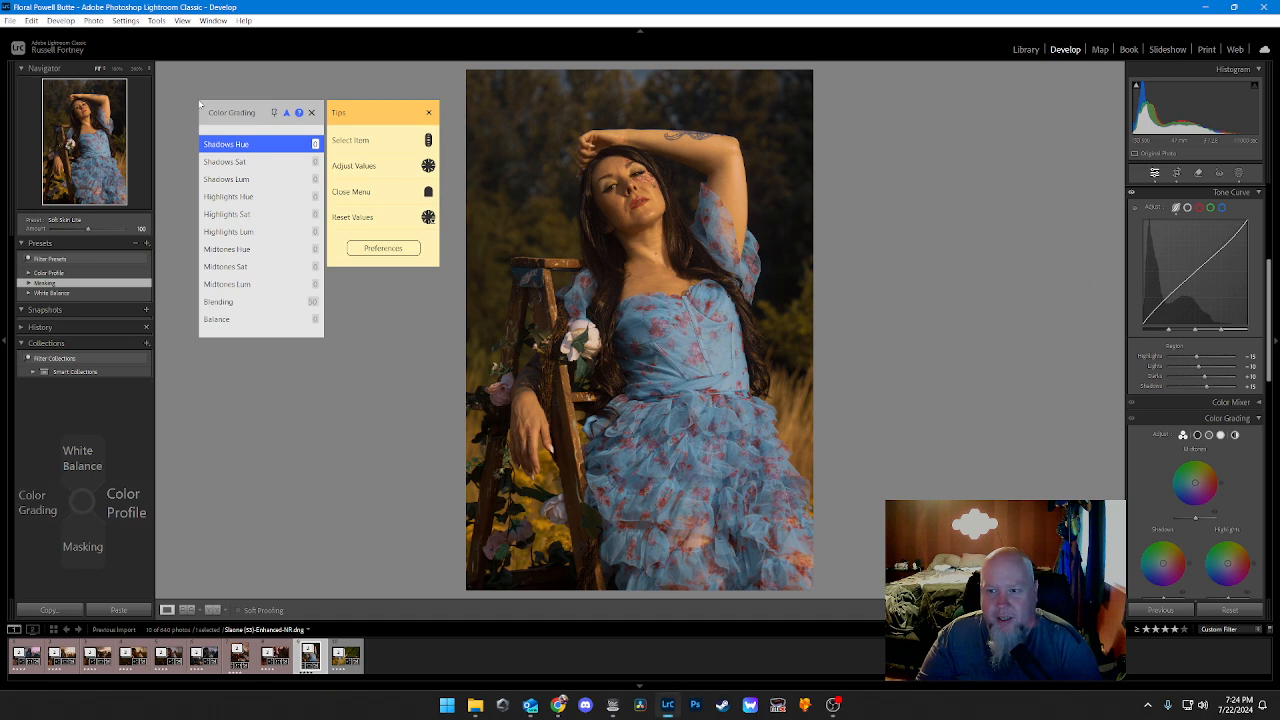
pyautogui.press('Right')
pyautogui.press('Right')
pyautogui.press('Right')
pyautogui.press('Right')
pyautogui.press('Right')
pyautogui.press('Right')
pyautogui.press('Right')
pyautogui.press('Right')
pyautogui.press('Right')
pyautogui.press('Right')
pyautogui.press('Right')
pyautogui.press('Right')
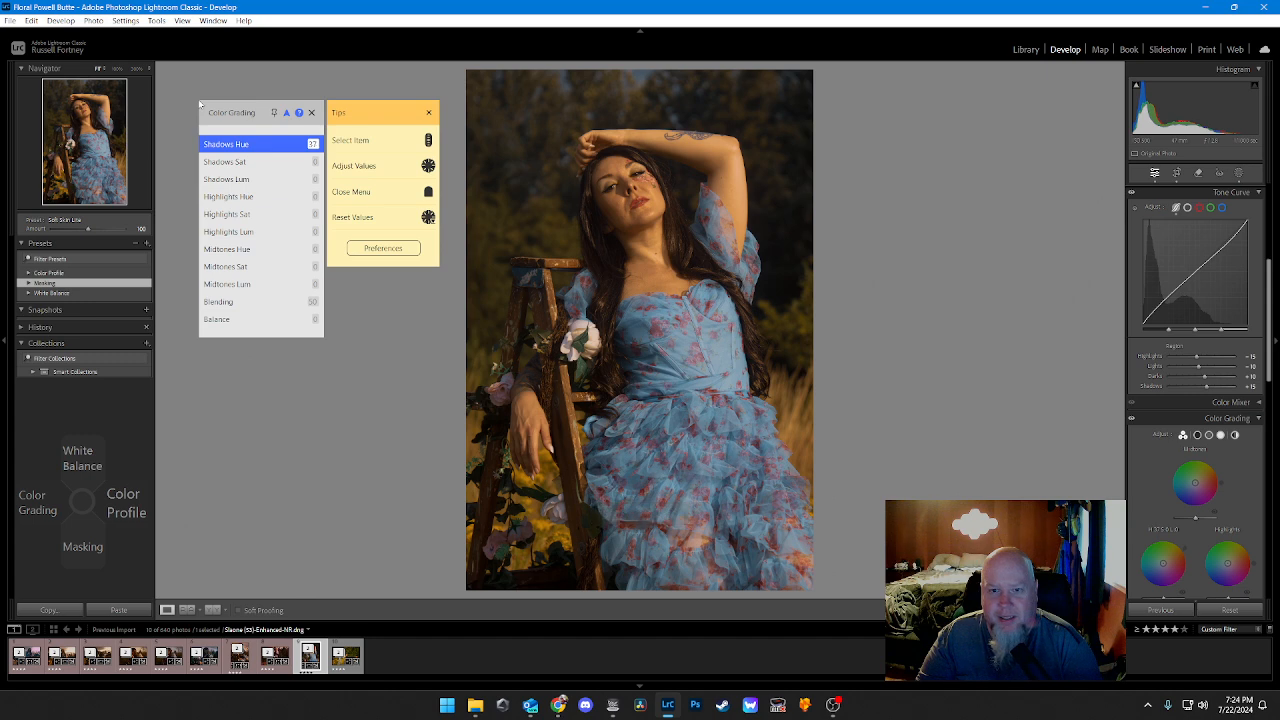
# Step: Raise the color grading Shadows saturation to 34
pyautogui.press('Down')
pyautogui.press('Down')
pyautogui.press('Up')
pyautogui.press('Right')
pyautogui.press('Right')
pyautogui.press('Right')
pyautogui.press('Right')
pyautogui.press('Right')
pyautogui.press('Right')
pyautogui.press('Right')
pyautogui.press('Right')
pyautogui.press('Right')
pyautogui.press('Right')
pyautogui.press('Right')
pyautogui.press('Right')
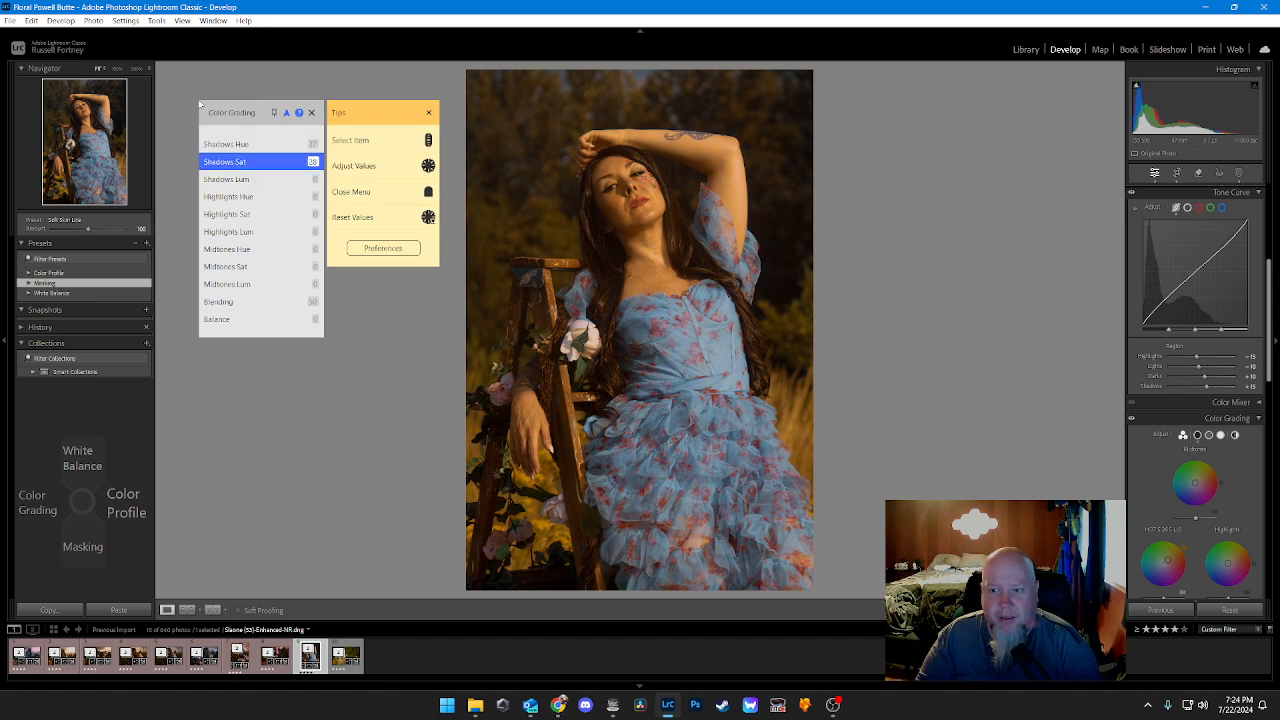
pyautogui.press('Right')
pyautogui.press('Right')
pyautogui.press('Right')
pyautogui.press('Right')
pyautogui.press('Right')
pyautogui.press('Right')
pyautogui.press('Right')
pyautogui.press('Right')
# Step: Darken the color grading Shadows luminance, settling on a value of -60
pyautogui.press('Down')
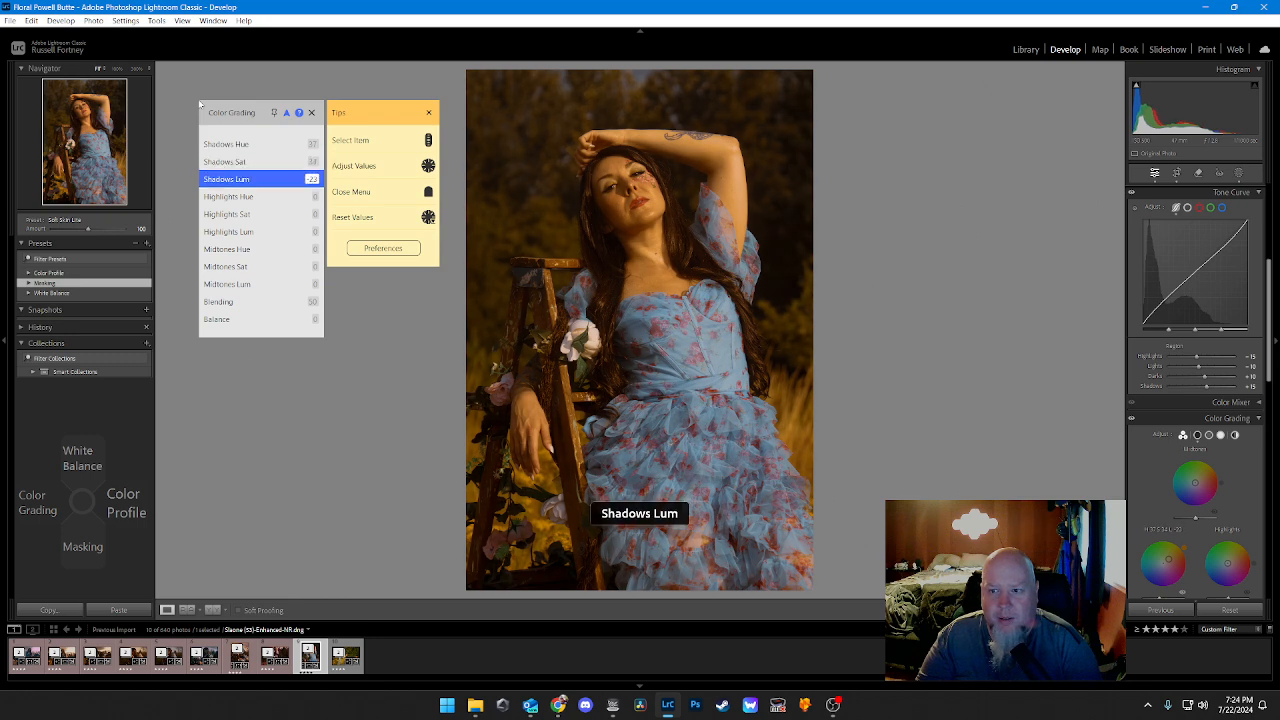
pyautogui.press('Left')
pyautogui.press('Left')
pyautogui.press('Left')
pyautogui.press('Left')
pyautogui.press('Left')
pyautogui.press('Left')
pyautogui.press('Left')
pyautogui.press('Left')
pyautogui.press('Left')
pyautogui.press('Left')
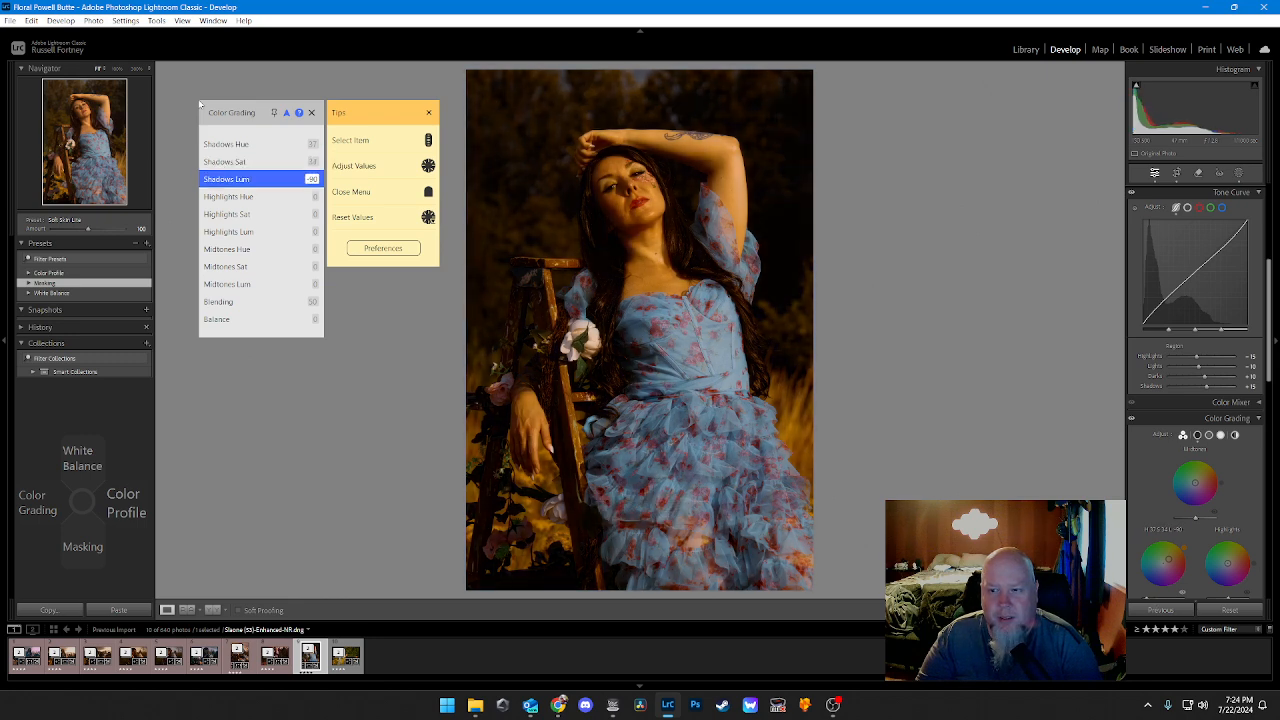
pyautogui.press('Right')
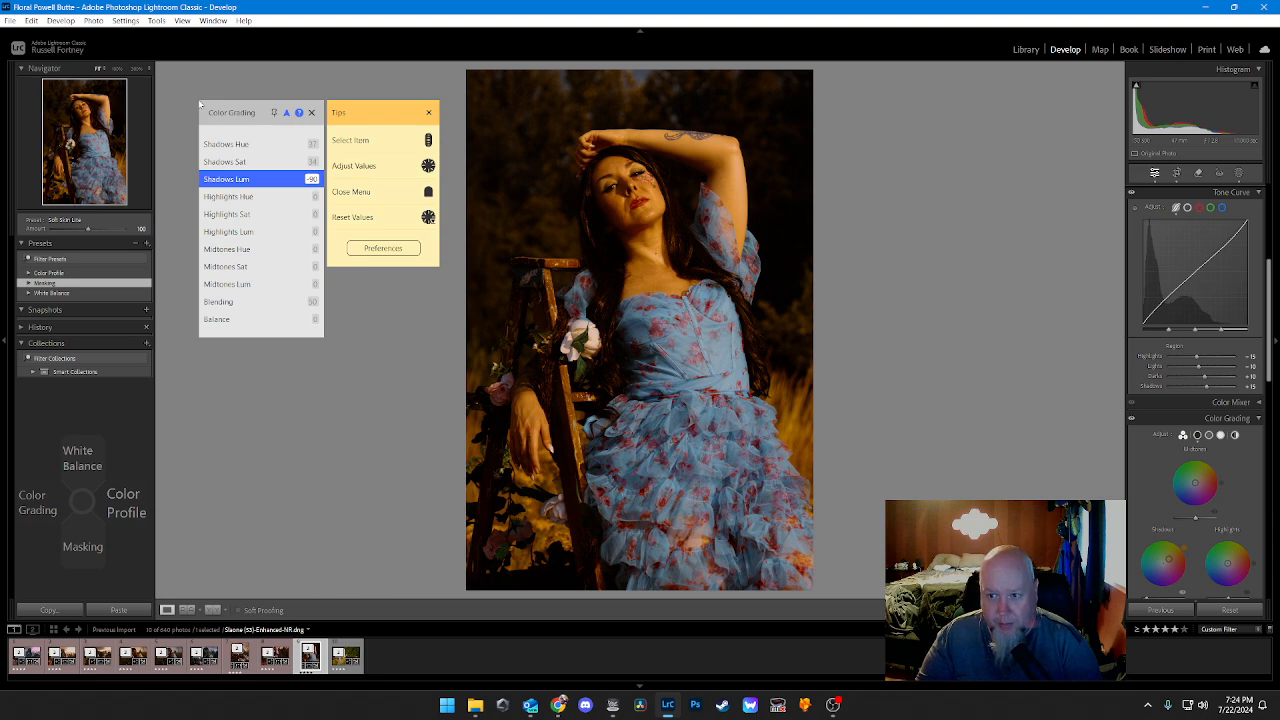
pyautogui.press('Right')
pyautogui.press('Right')
pyautogui.press('Right')
pyautogui.press('Right')
pyautogui.press('Right')
pyautogui.press('Right')
pyautogui.press('Right')
pyautogui.press('Right')
pyautogui.press('Right')
pyautogui.press('Right')
pyautogui.press('Right')
pyautogui.press('Right')
pyautogui.press('Right')
pyautogui.press('Right')
pyautogui.press('Right')
pyautogui.press('Right')
pyautogui.press('Right')
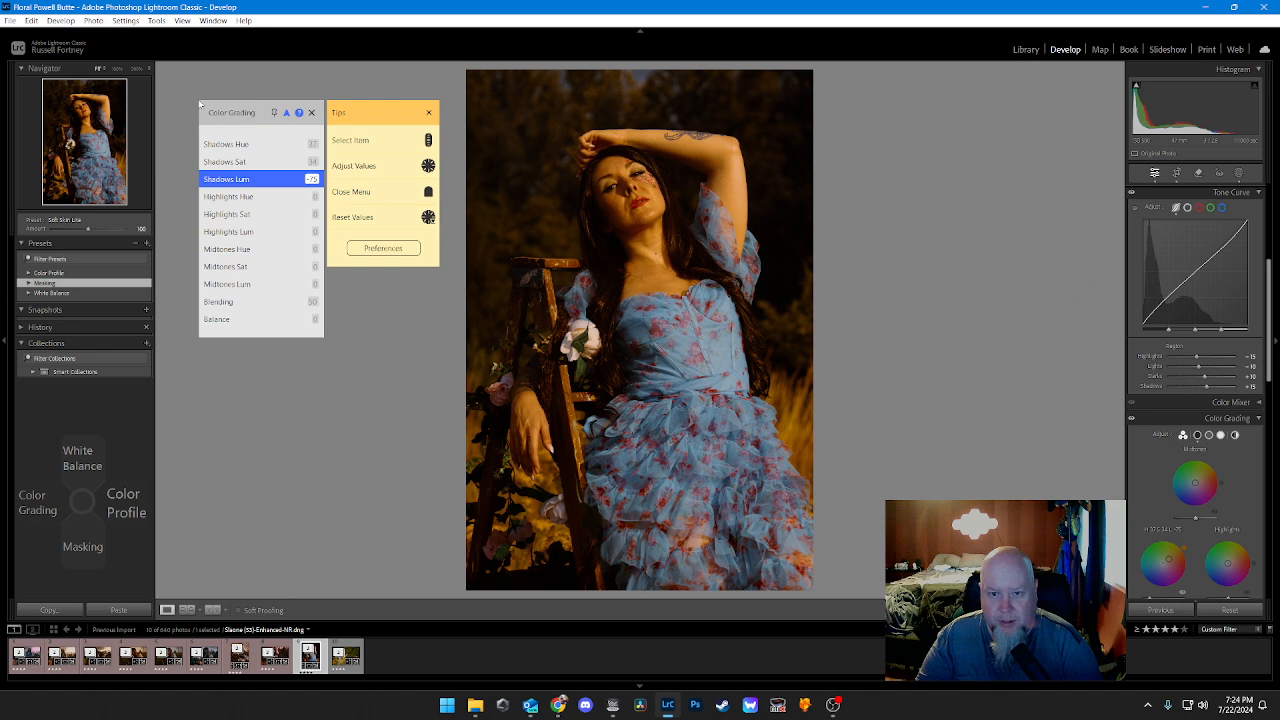
pyautogui.press('Right')
pyautogui.press('Right')
pyautogui.press('Right')
pyautogui.press('Right')
pyautogui.press('Right')
pyautogui.press('Right')
pyautogui.press('Right')
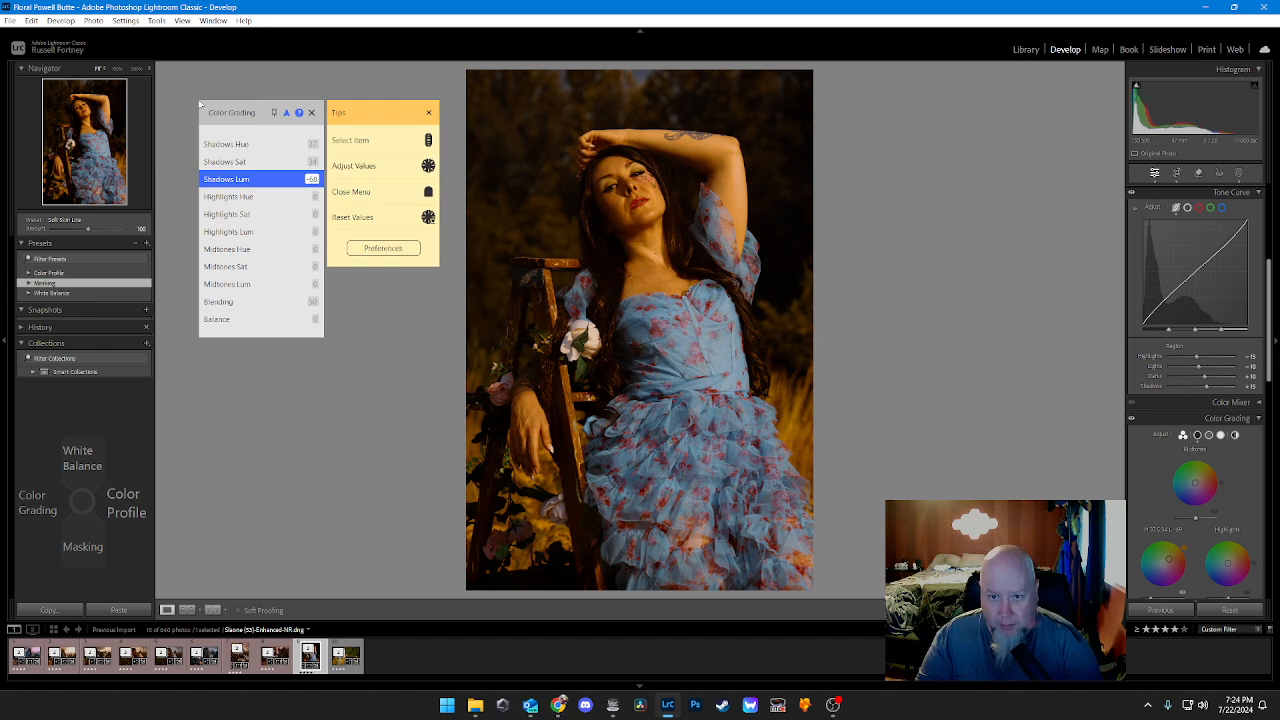
pyautogui.press('Right')
pyautogui.press('Right')
pyautogui.press('Right')
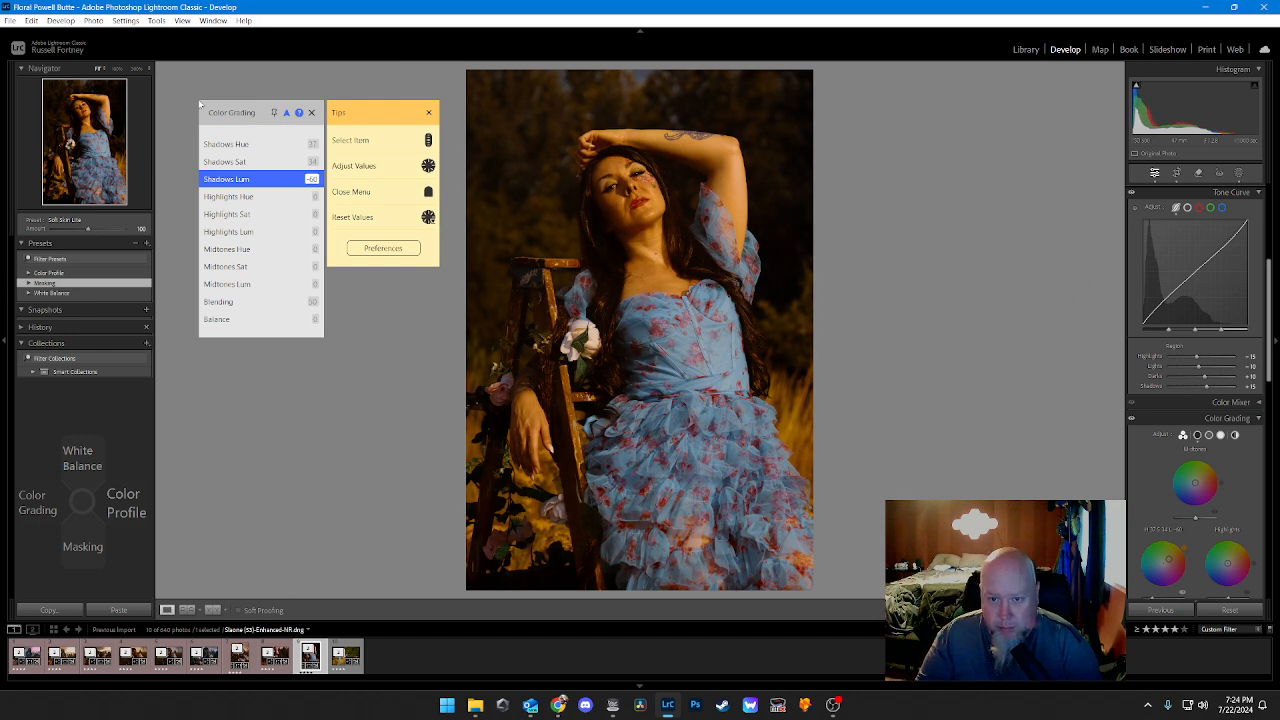
# Step: Set the color grading Highlights Hue to 37
pyautogui.press('Down')
pyautogui.press('Right')
pyautogui.press('Right')
pyautogui.press('Right')
pyautogui.press('Right')
pyautogui.press('Right')
pyautogui.press('Right')
pyautogui.press('Right')
pyautogui.press('Right')
pyautogui.press('Right')
pyautogui.press('Right')
pyautogui.press('Right')
pyautogui.press('Right')
pyautogui.press('Right')
pyautogui.press('Right')
pyautogui.press('Right')
pyautogui.press('Right')
pyautogui.press('Right')
pyautogui.press('Right')
pyautogui.press('Right')
pyautogui.press('Right')
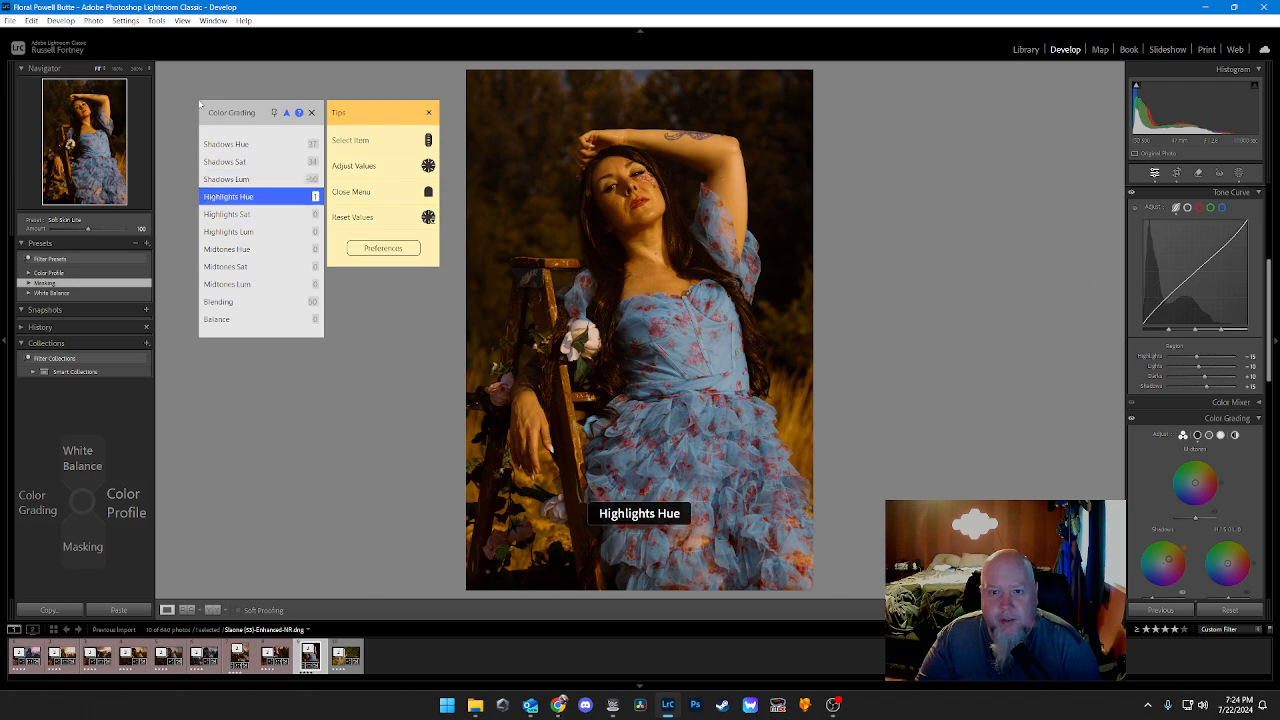
# Step: Raise the color grading Highlights saturation to 35
pyautogui.press('Down')
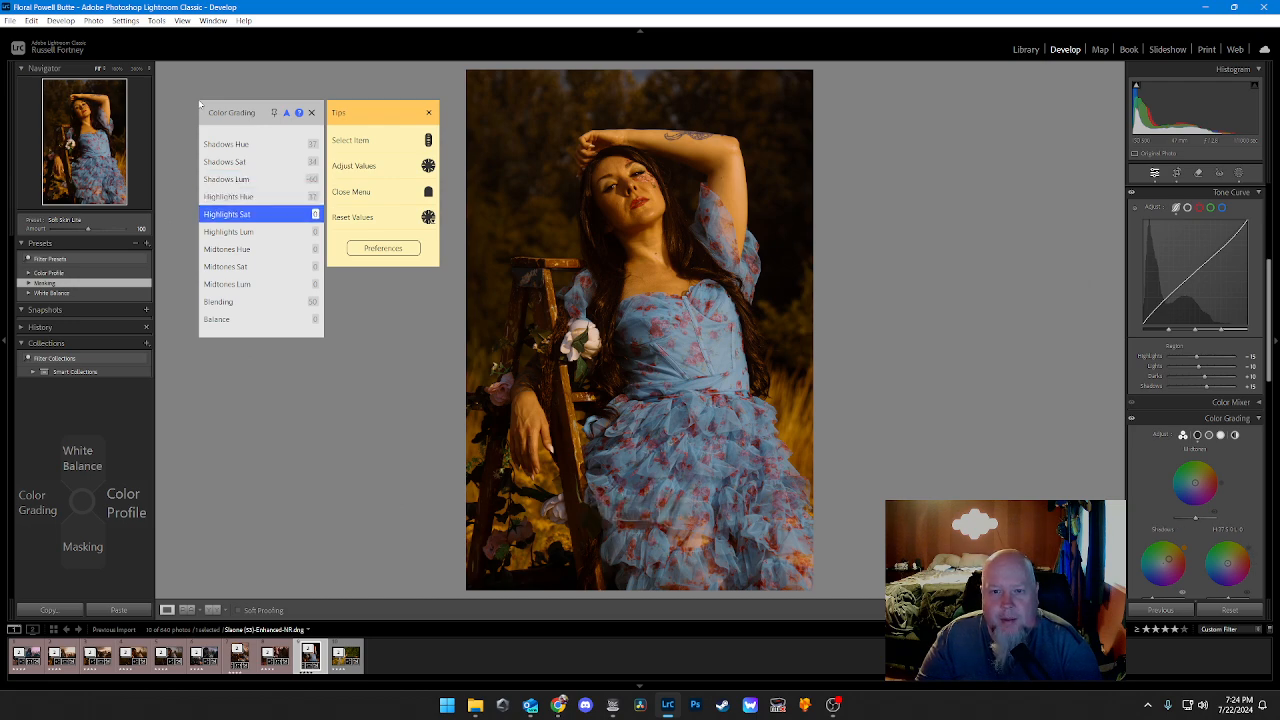
pyautogui.press('Right')
pyautogui.press('Right')
pyautogui.press('Right')
pyautogui.press('Right')
pyautogui.press('Right')
pyautogui.press('Right')
pyautogui.press('Right')
pyautogui.press('Right')
pyautogui.press('Right')
pyautogui.press('Right')
pyautogui.press('Right')
pyautogui.press('Right')
pyautogui.press('Right')
pyautogui.press('Right')
pyautogui.press('Right')
pyautogui.press('Right')
pyautogui.press('Right')
pyautogui.press('Right')
pyautogui.press('Right')
pyautogui.press('Right')
pyautogui.press('Right')
pyautogui.press('Right')
pyautogui.press('Right')
pyautogui.press('Right')
pyautogui.press('Right')
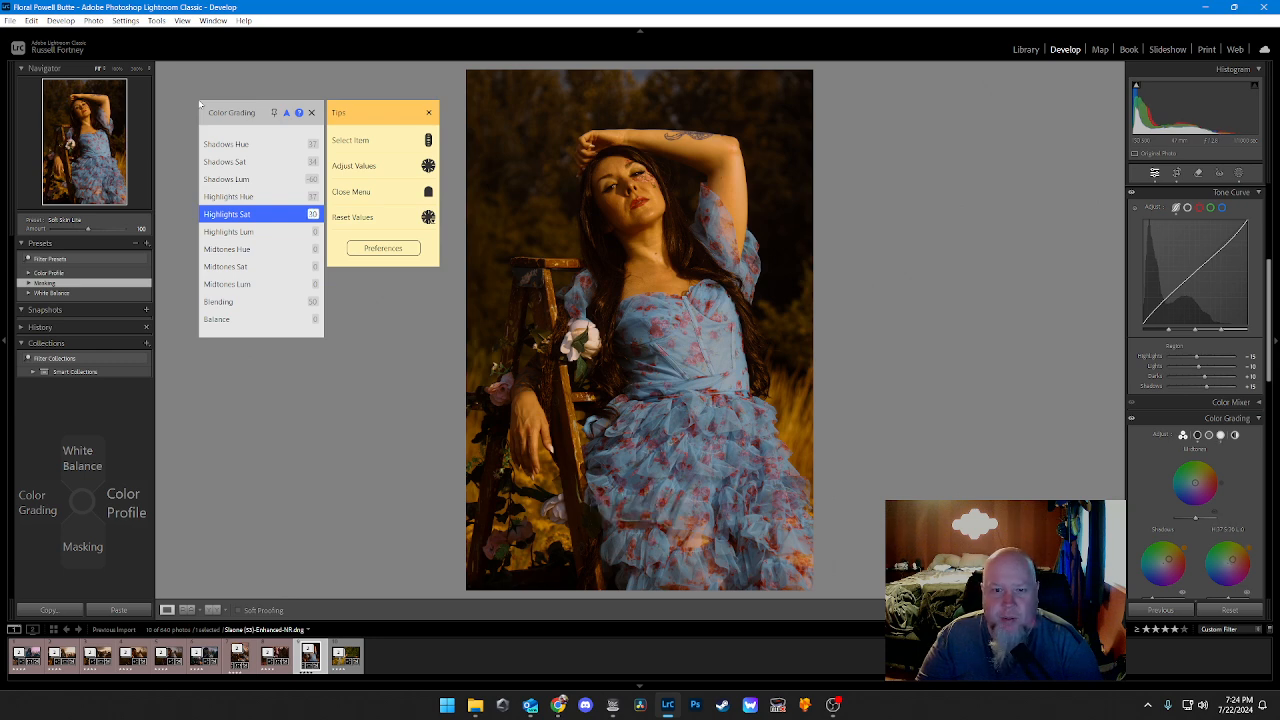
pyautogui.press('Right')
pyautogui.press('Right')
pyautogui.press('Right')
pyautogui.press('Right')
# Step: Raise the color grading Highlights luminance to 47
pyautogui.press('Down')
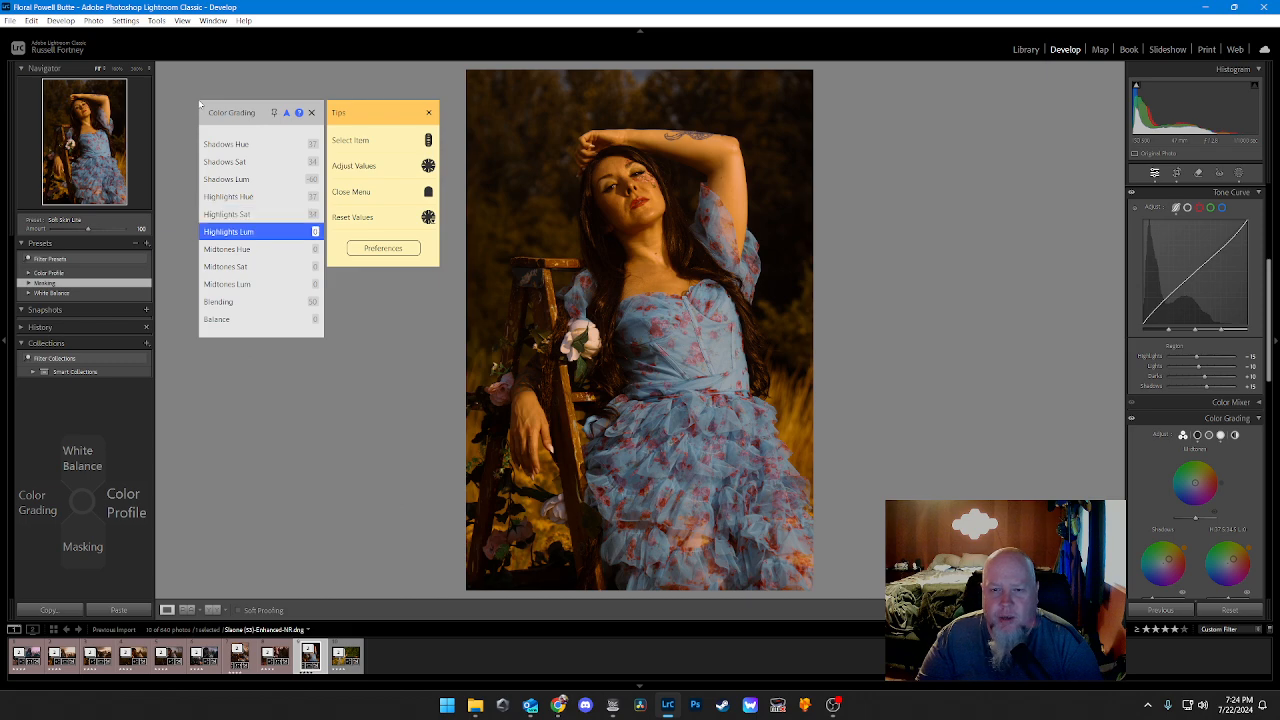
pyautogui.press('Right')
pyautogui.press('Right')
pyautogui.press('Right')
pyautogui.press('Right')
pyautogui.press('Right')
pyautogui.press('Right')
pyautogui.press('Right')
pyautogui.press('Right')
pyautogui.press('Right')
pyautogui.press('Right')
pyautogui.press('Right')
pyautogui.press('Right')
pyautogui.press('Right')
pyautogui.press('Right')
pyautogui.press('Right')
pyautogui.press('Right')
pyautogui.press('Right')
pyautogui.press('Right')
pyautogui.press('Right')
pyautogui.press('Right')
pyautogui.press('Right')
pyautogui.press('Right')
pyautogui.press('Right')
pyautogui.press('Right')
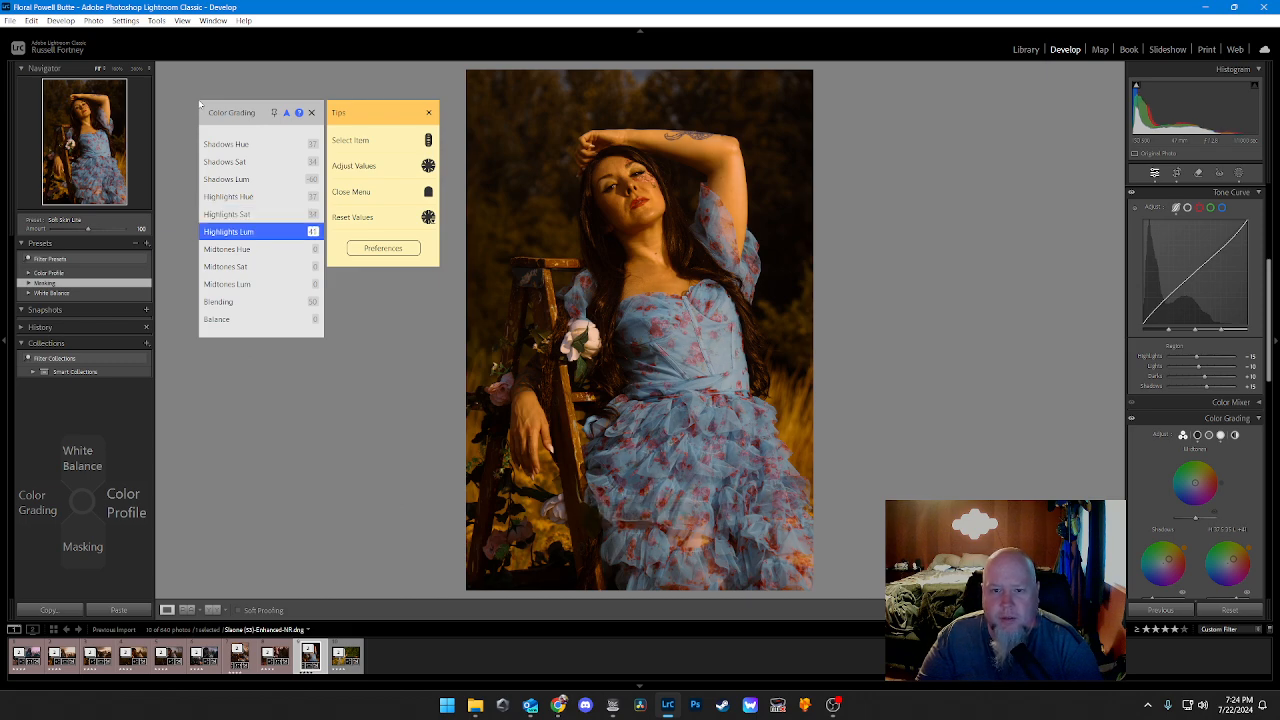
pyautogui.press('Left')
pyautogui.press('Down')
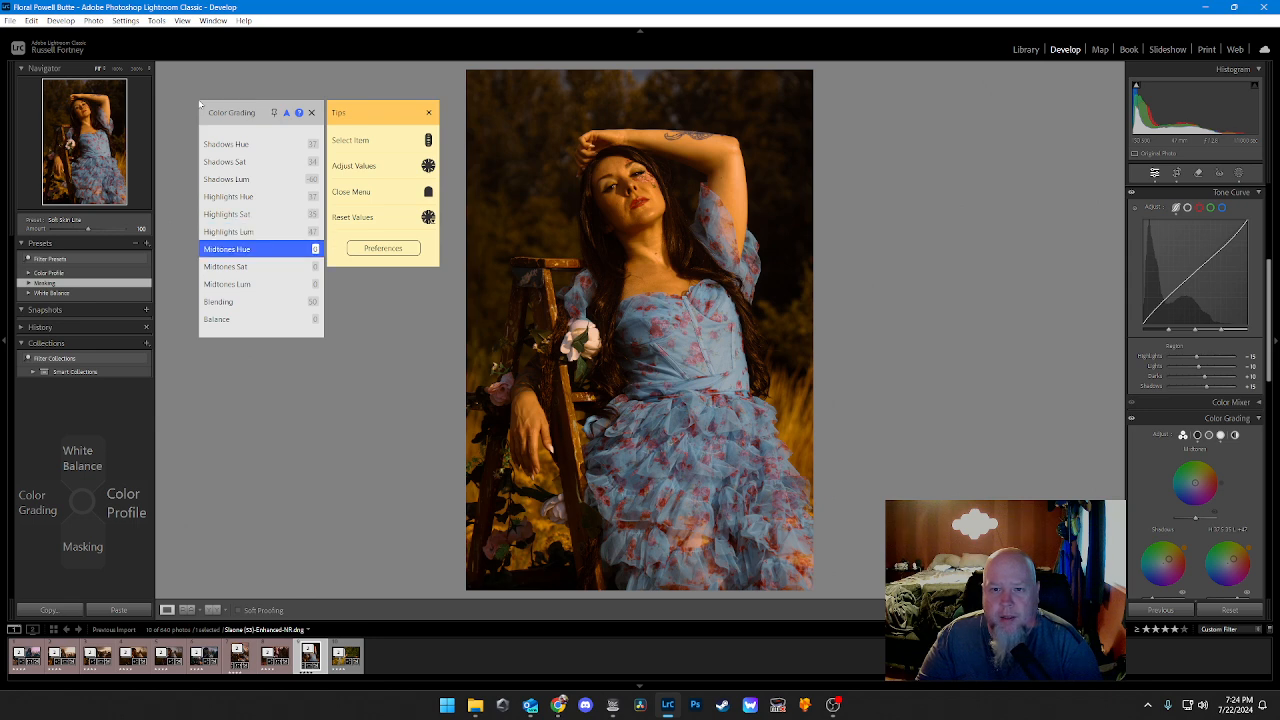
# Step: Bring the color grading Highlights luminance back down to 0
pyautogui.press('Down')
pyautogui.press('Up')
pyautogui.press('Up')
pyautogui.press('Up')
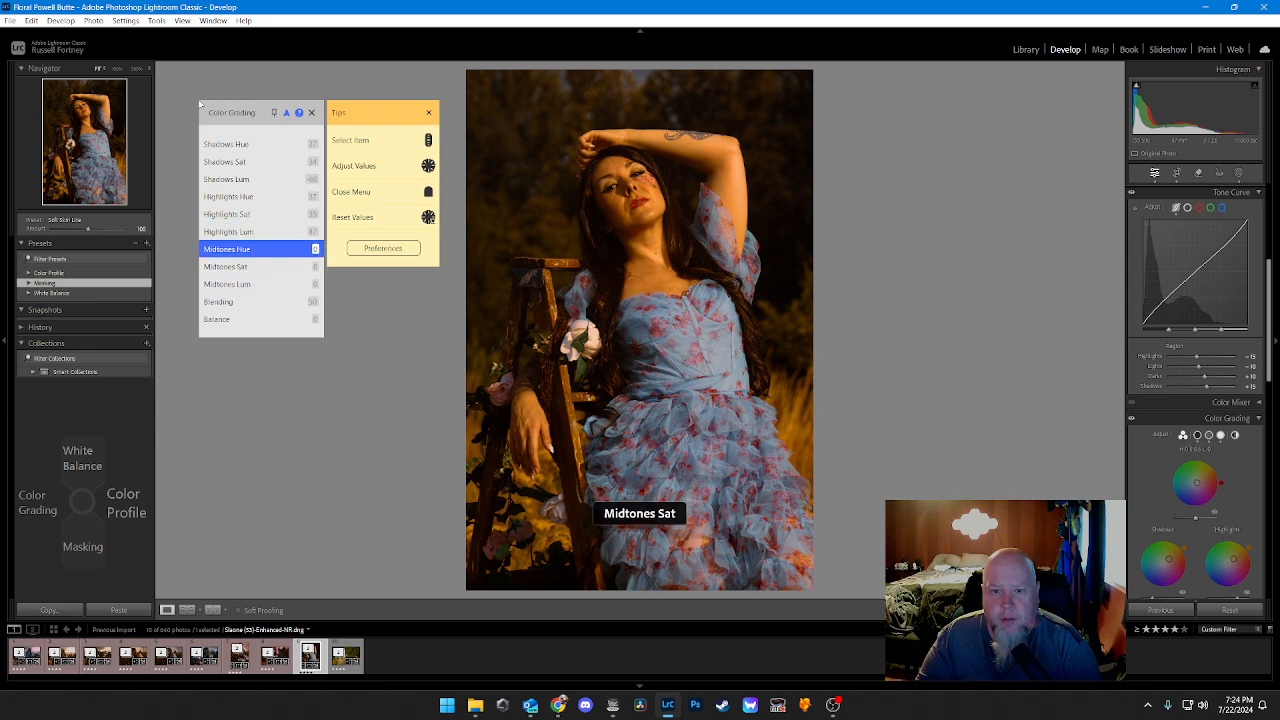
pyautogui.scroll(-20, 199, 103)
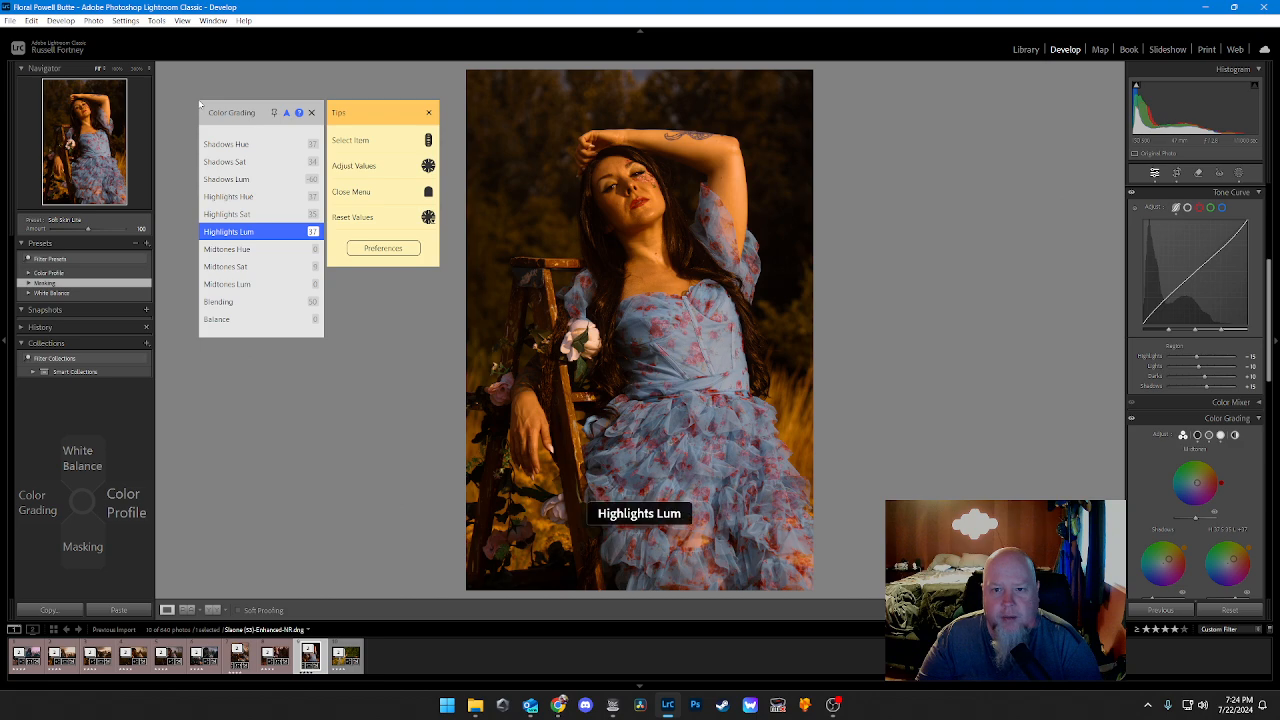
pyautogui.scroll(-13, 199, 103)
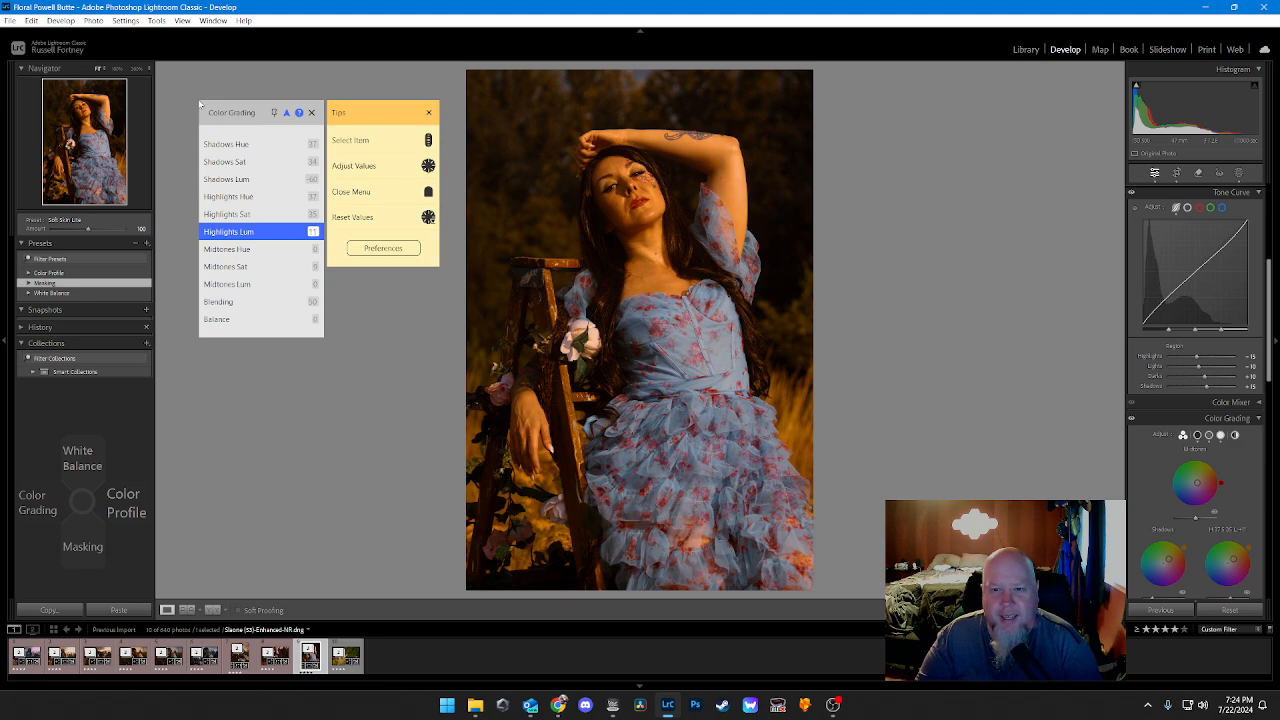
pyautogui.scroll(-1, 199, 103)
pyautogui.scroll(-1, 199, 103)
# Step: Set the color grading Midtones Hue to 36 and Midtones saturation to 41
pyautogui.scroll(20, 199, 103)
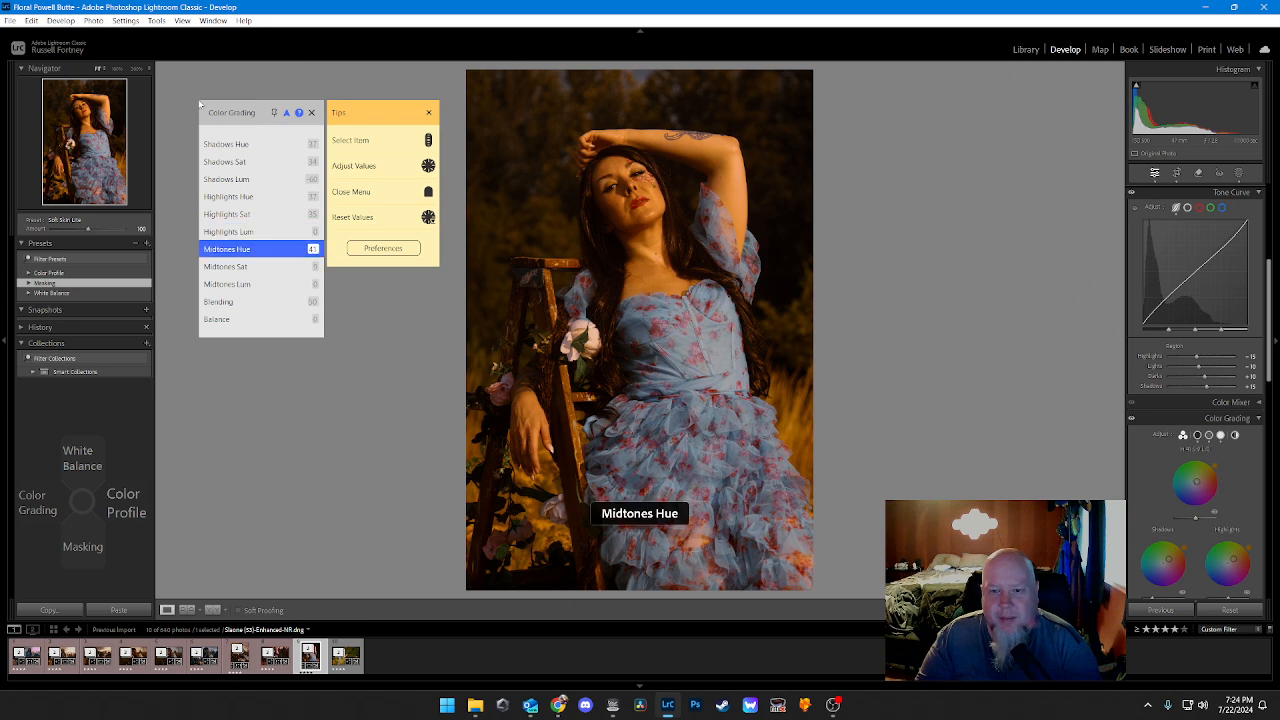
pyautogui.scroll(-5, 199, 103)
pyautogui.scroll(-1, 199, 103)
pyautogui.scroll(5, 199, 103)
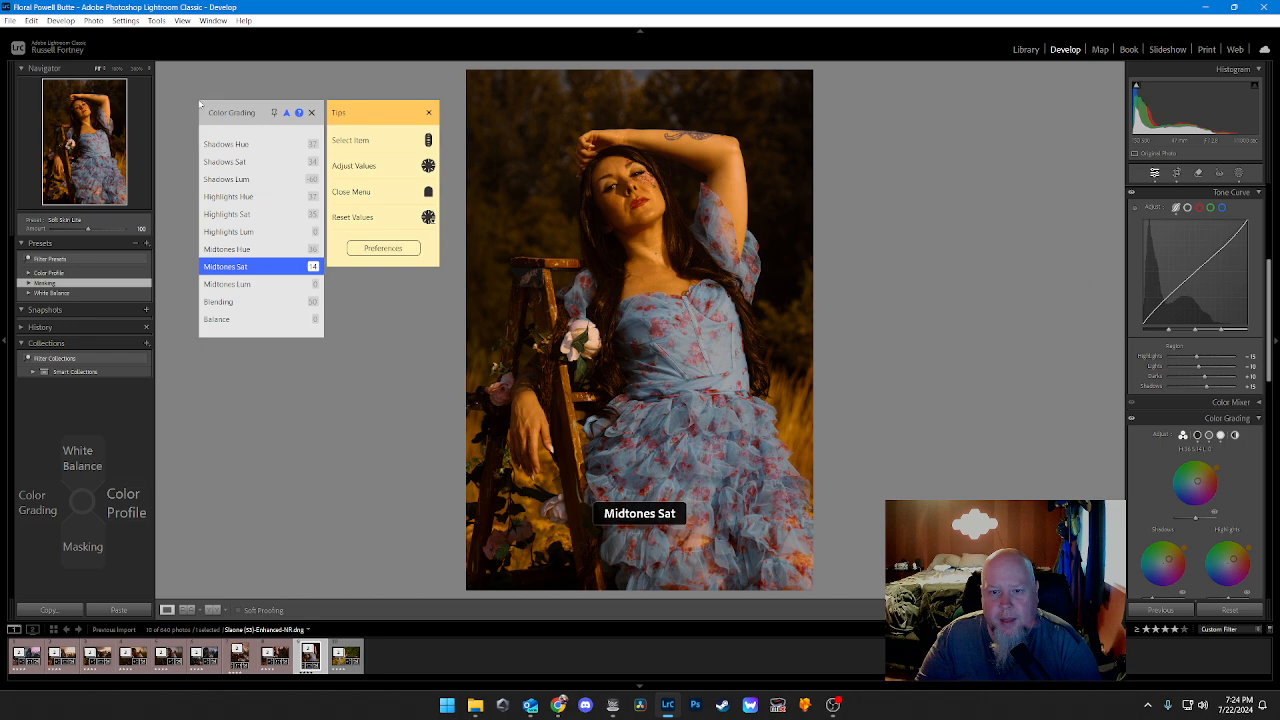
pyautogui.scroll(20, 199, 103)
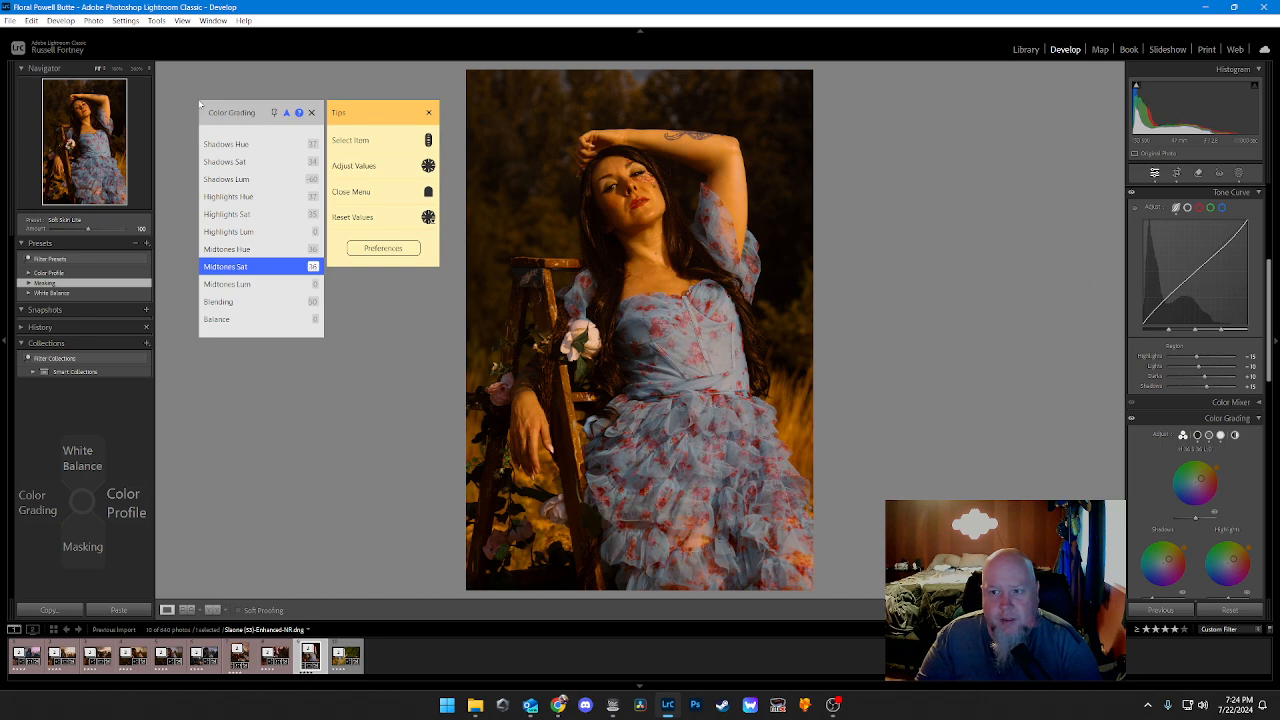
pyautogui.scroll(7, 199, 103)
pyautogui.scroll(-2, 199, 103)
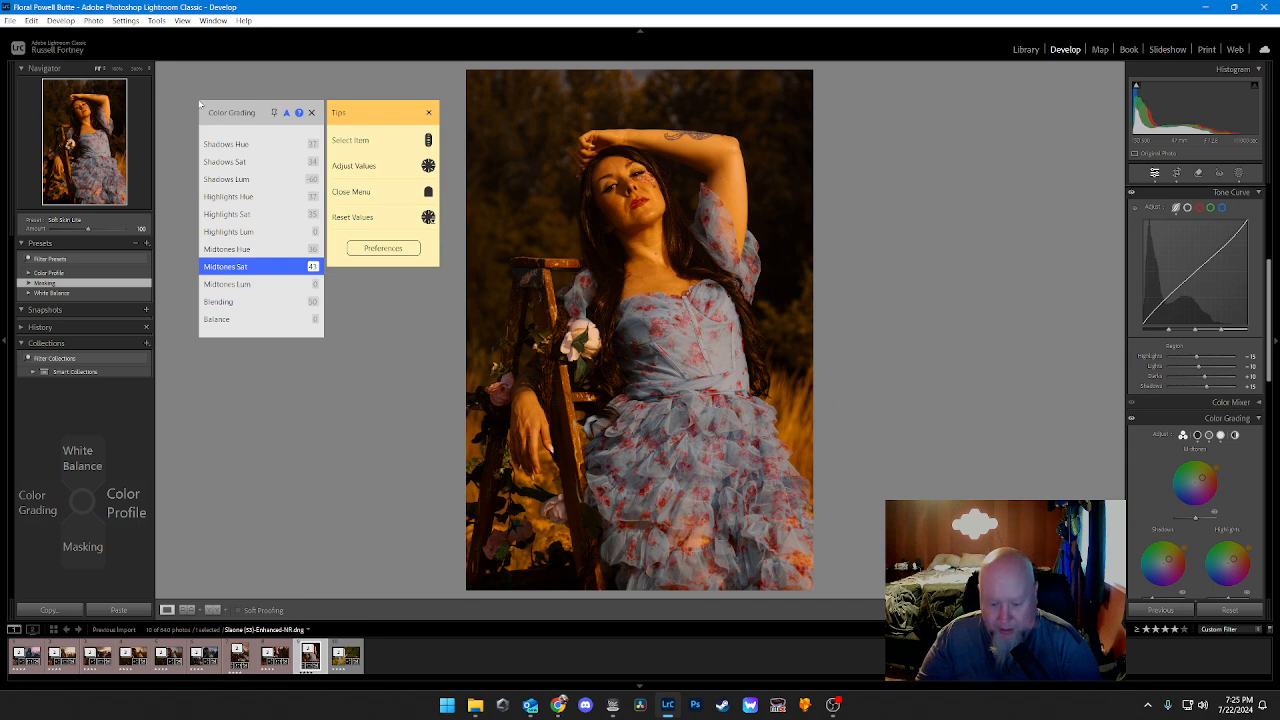
pyautogui.press('Escape')
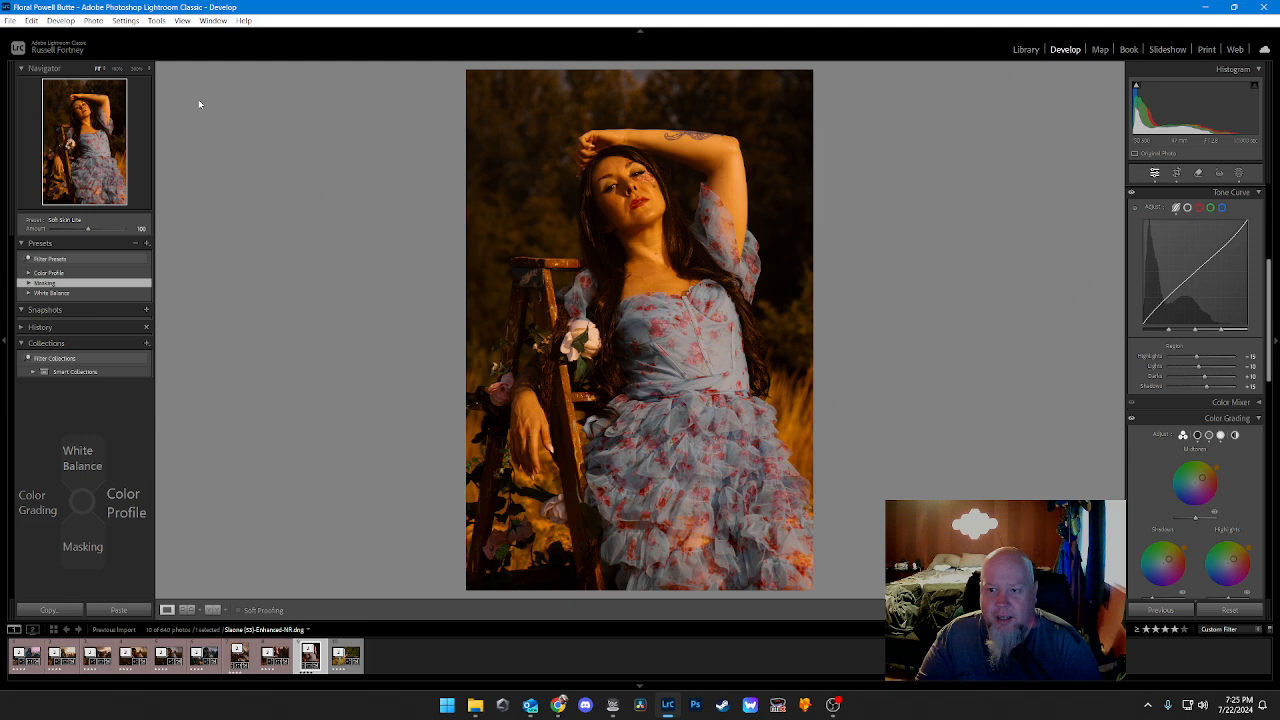
# Step: Assign the Red color label to the edited portrait with the ladder
pyautogui.press('6')
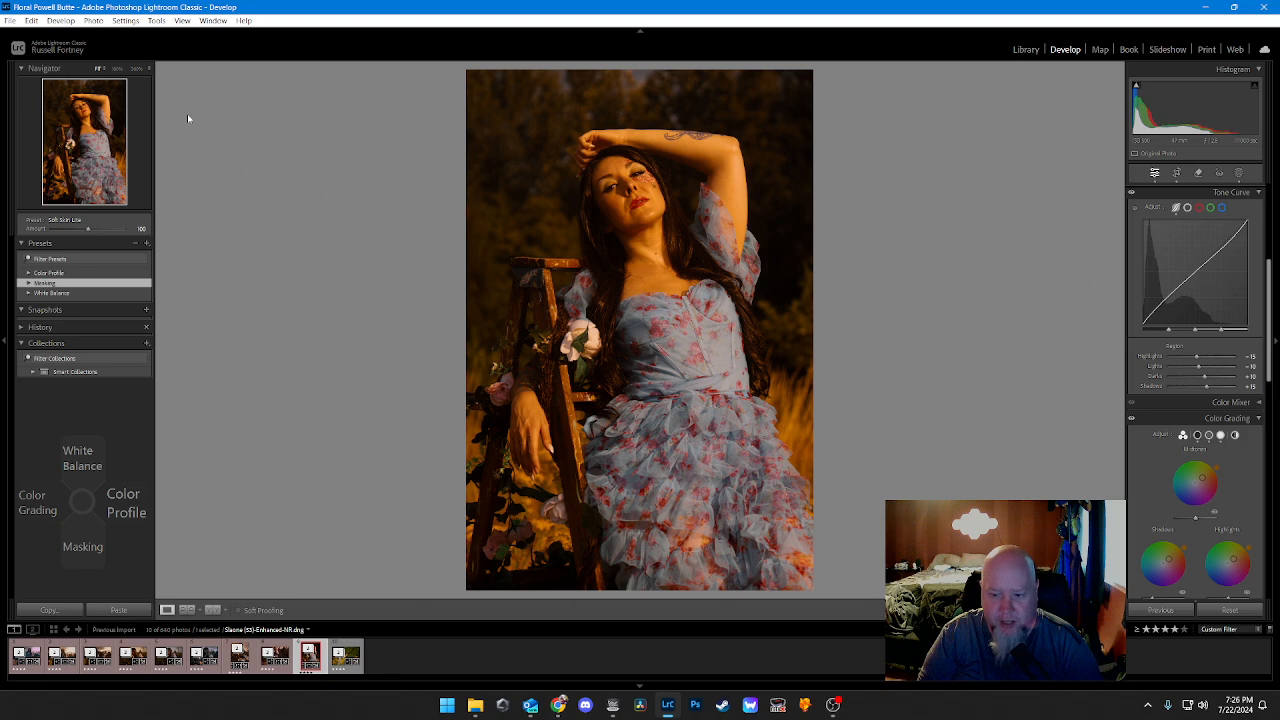
pyautogui.press('6')
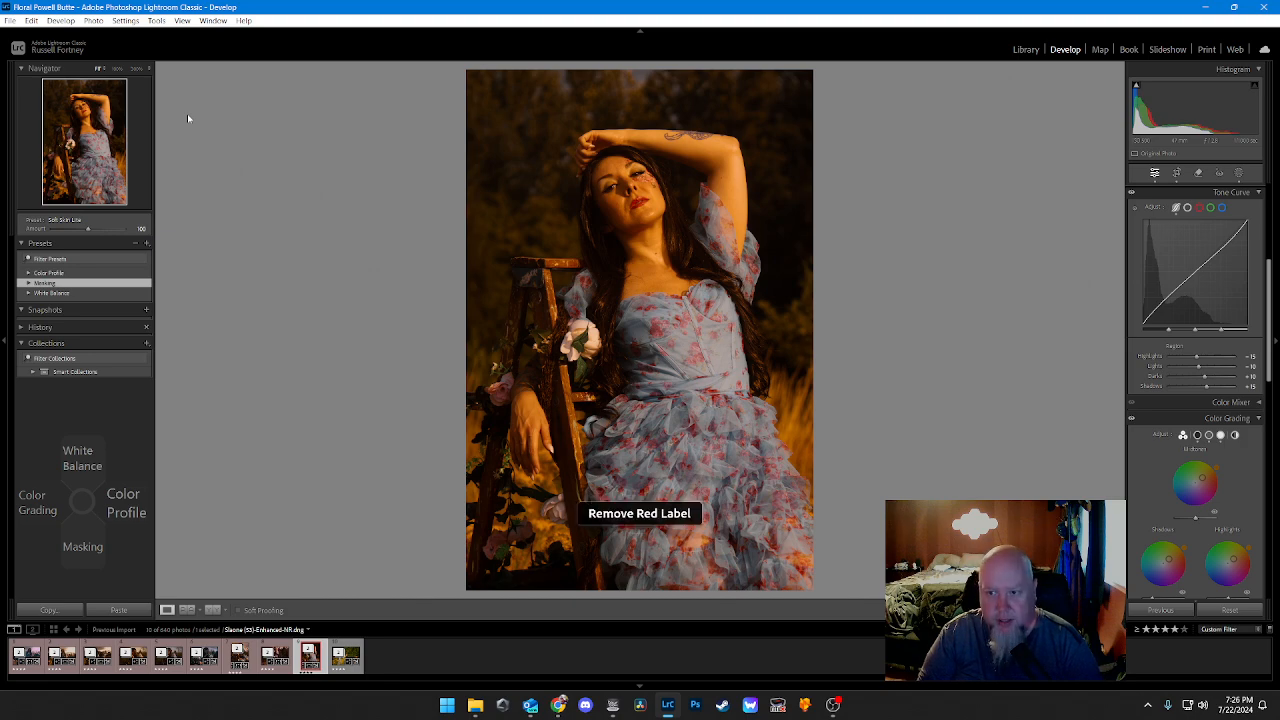
pyautogui.press('6')
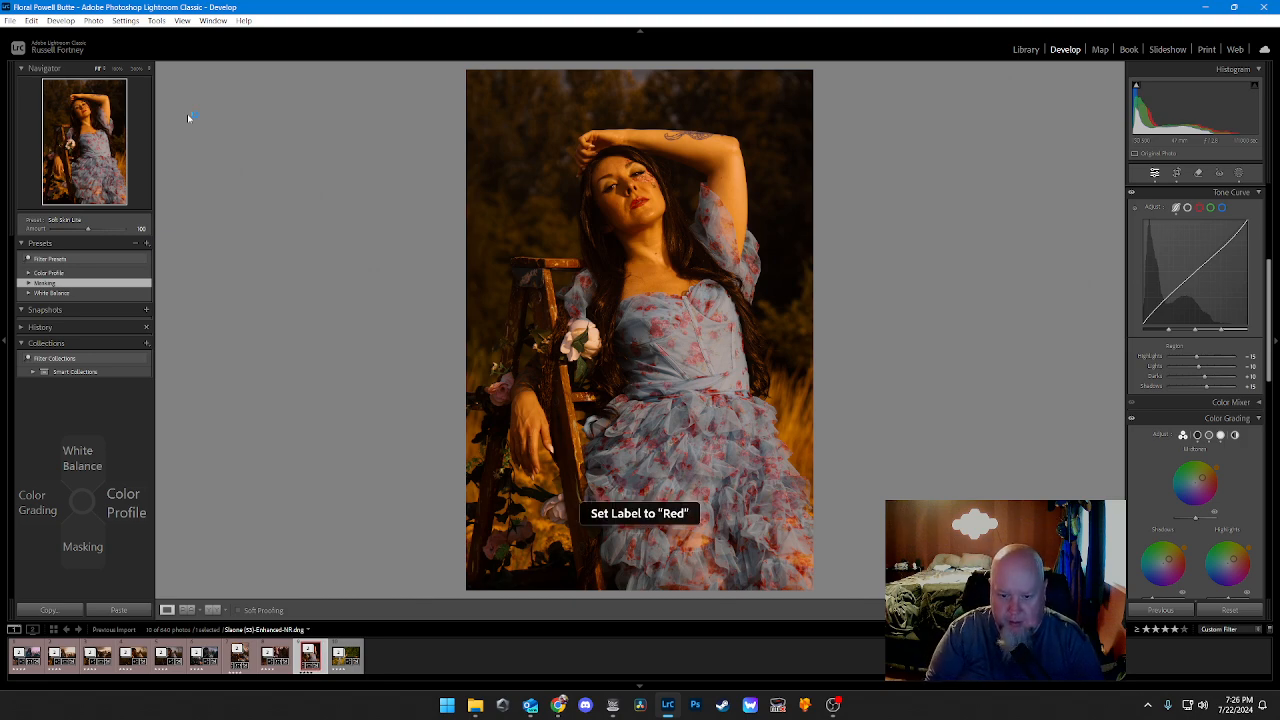
# Step: Go to the yellow flower field photo and crop it tighter around the woman, keeping the original aspect ratio
pyautogui.press('Right')
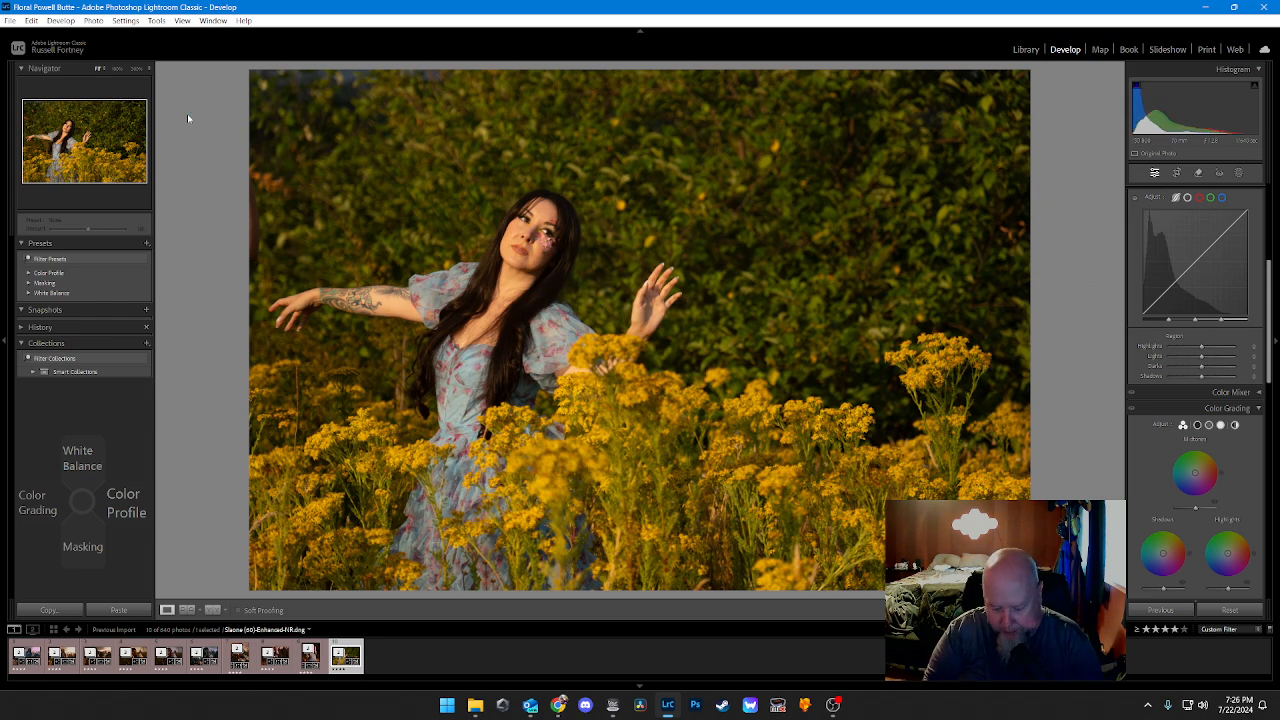
pyautogui.press('r')
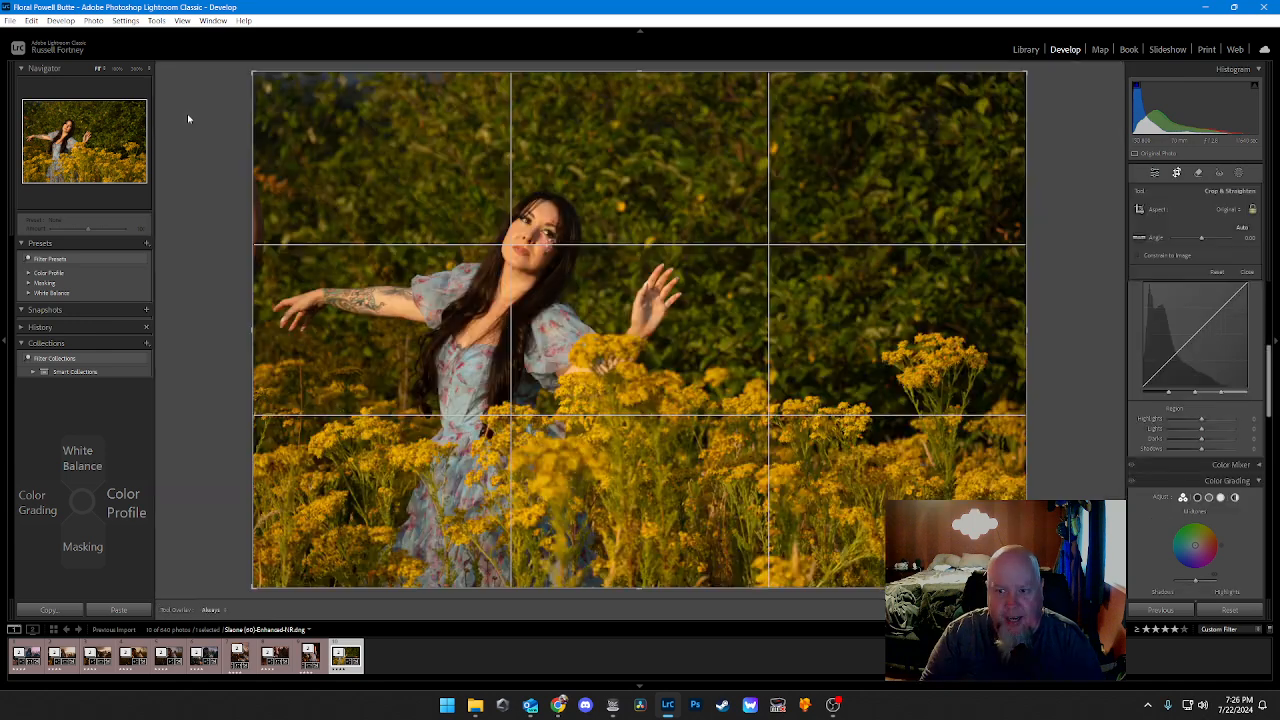
pyautogui.moveTo(254, 251)
pyautogui.mouseDown()
pyautogui.moveTo(283, 253)
pyautogui.moveTo(259, 252)
pyautogui.mouseUp()
pyautogui.moveTo(1006, 301); pyautogui.dragTo(947, 351)
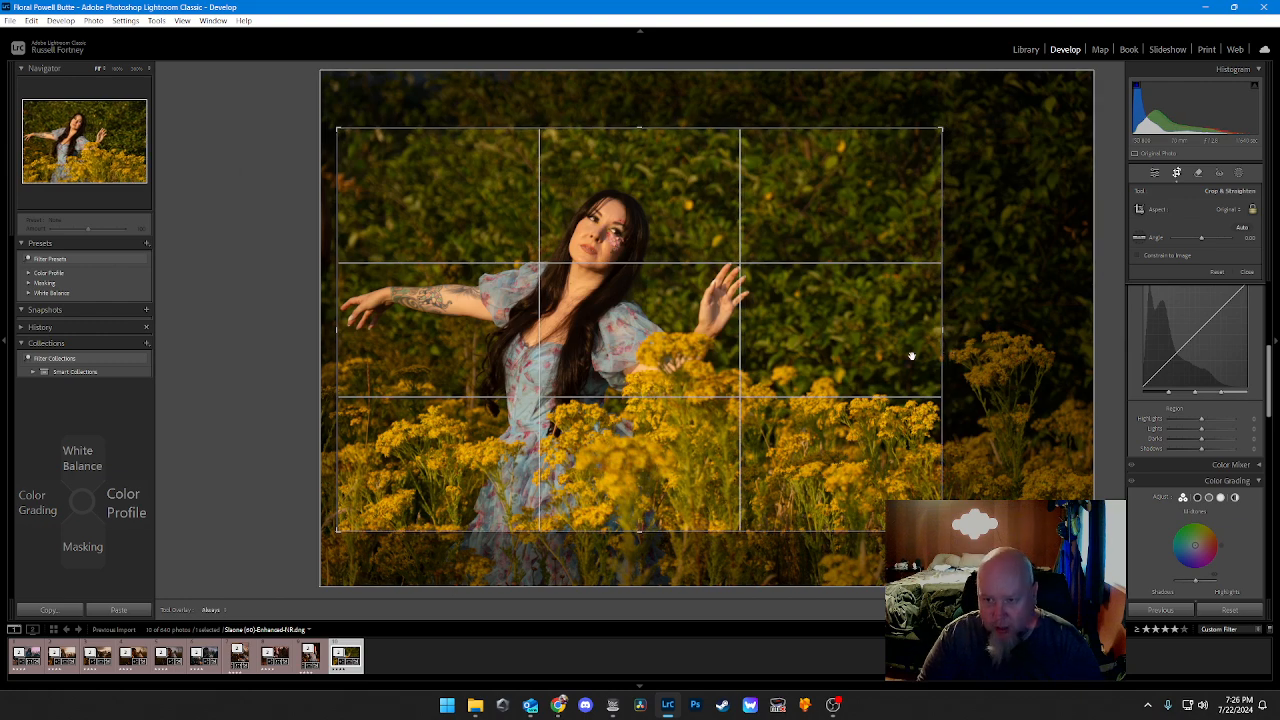
pyautogui.moveTo(812, 395); pyautogui.dragTo(807, 370)
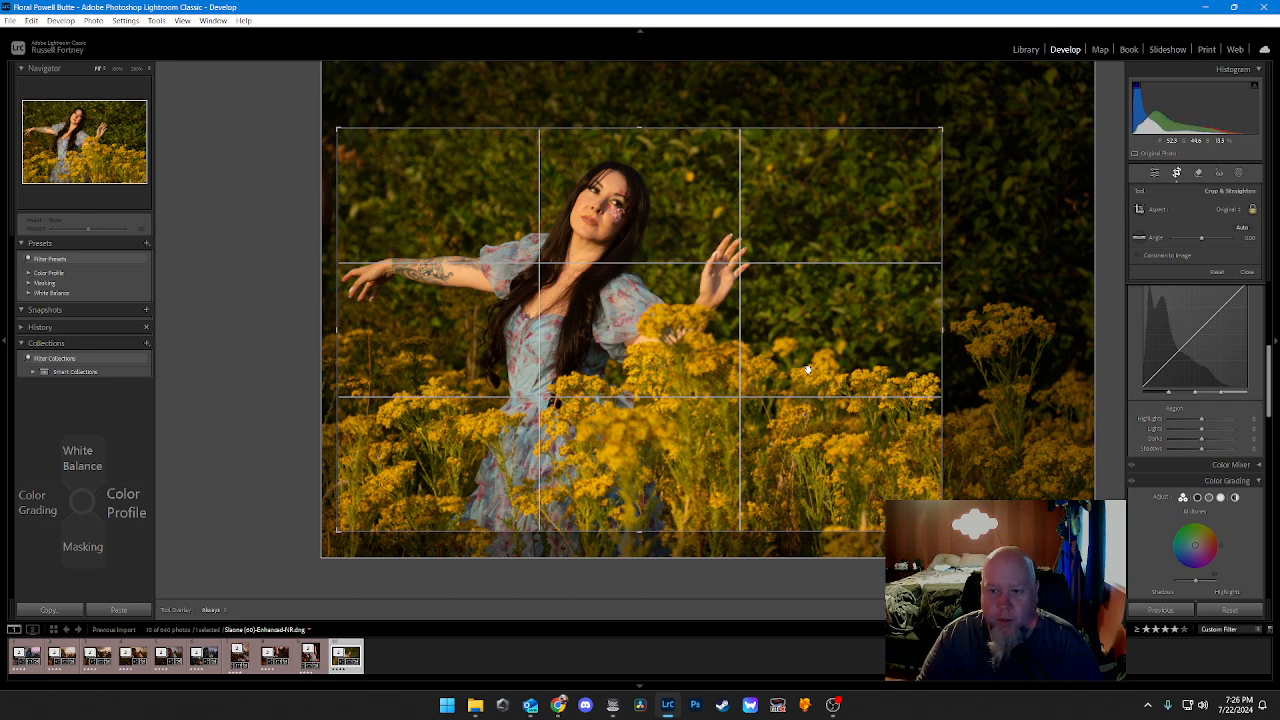
pyautogui.press('Return')
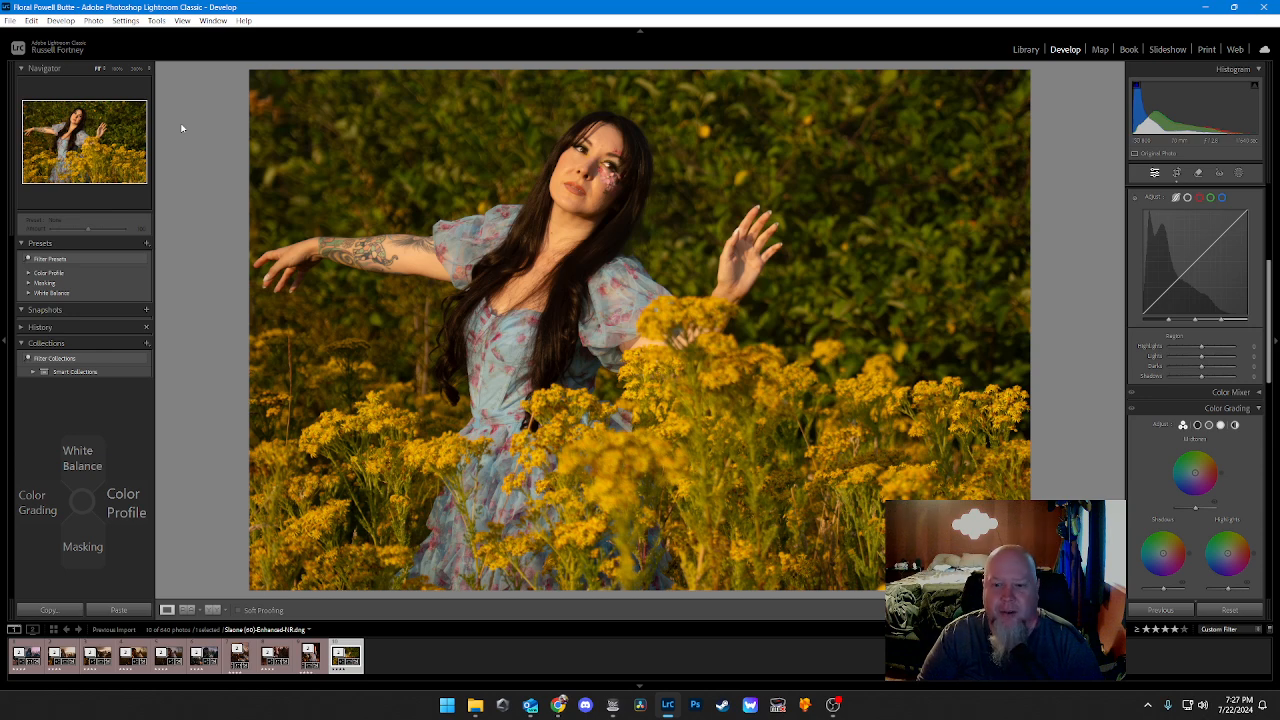
# Step: Apply the Daylight white balance to the flower field photo
pyautogui.press('Up')
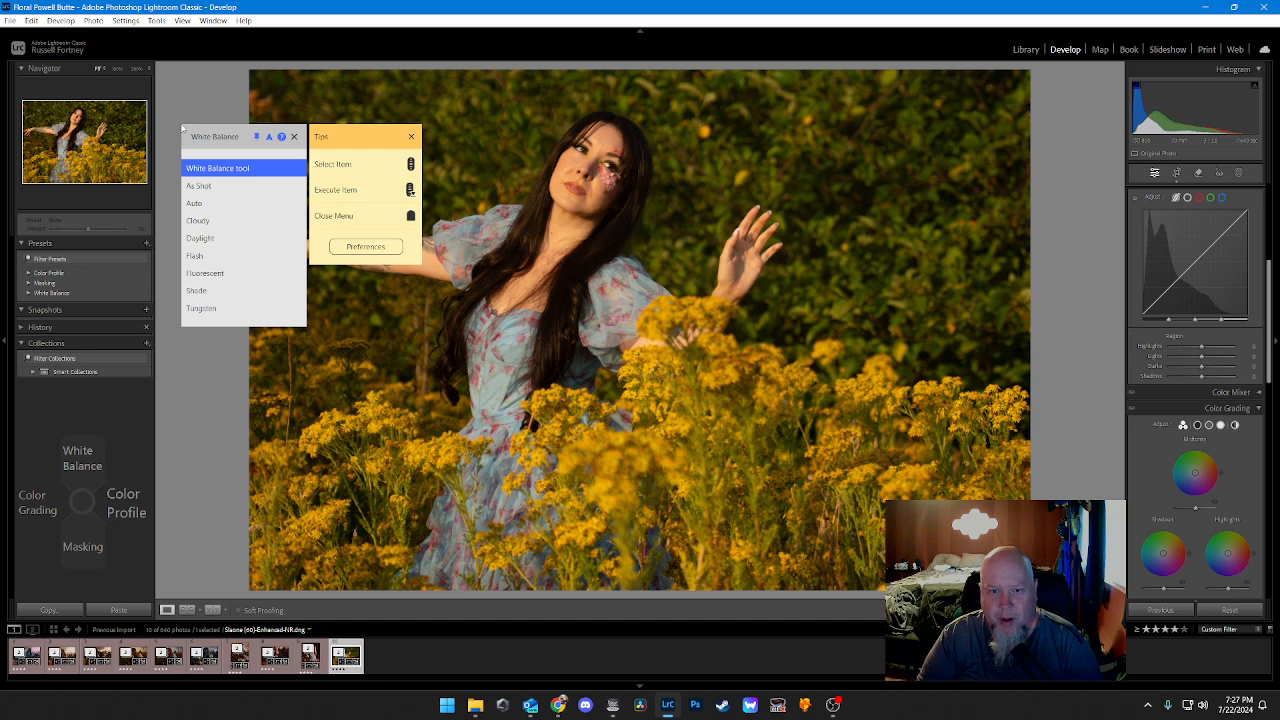
pyautogui.press('Down')
pyautogui.press('Down')
pyautogui.press('Down')
pyautogui.press('Down')
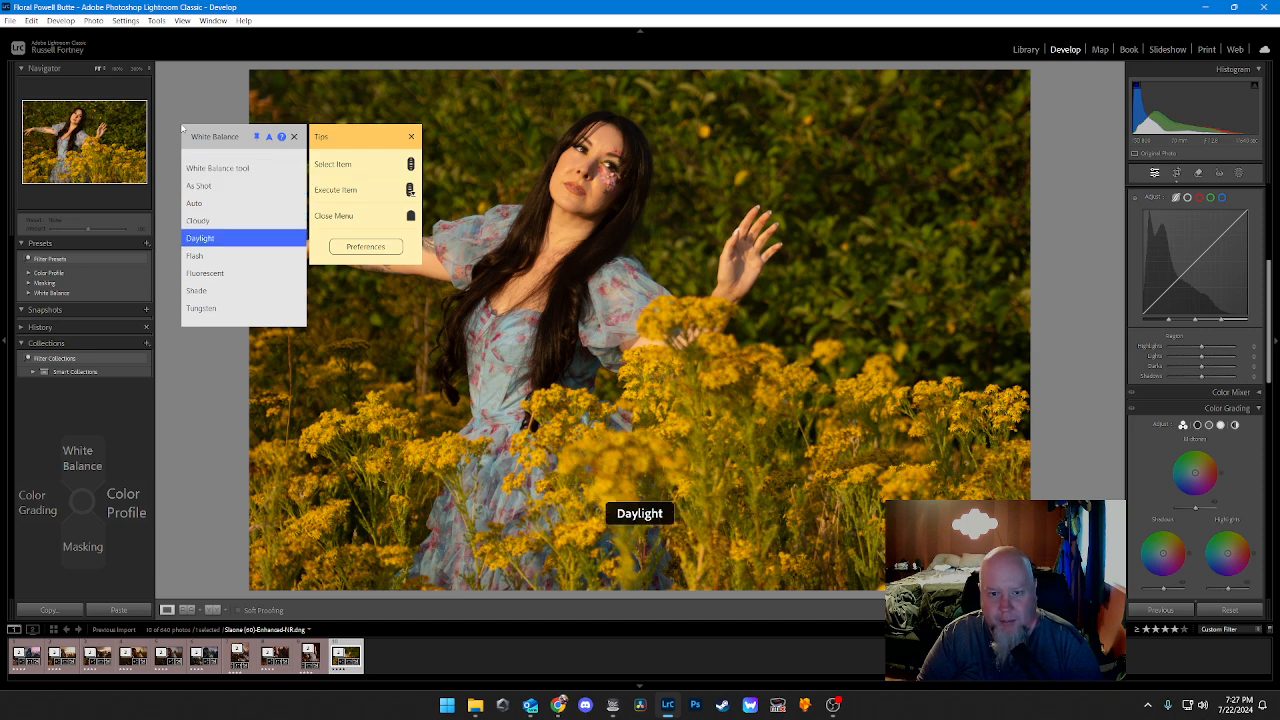
# Step: Try the Artistic 8 color profile on the flower field photo
pyautogui.press('Right')
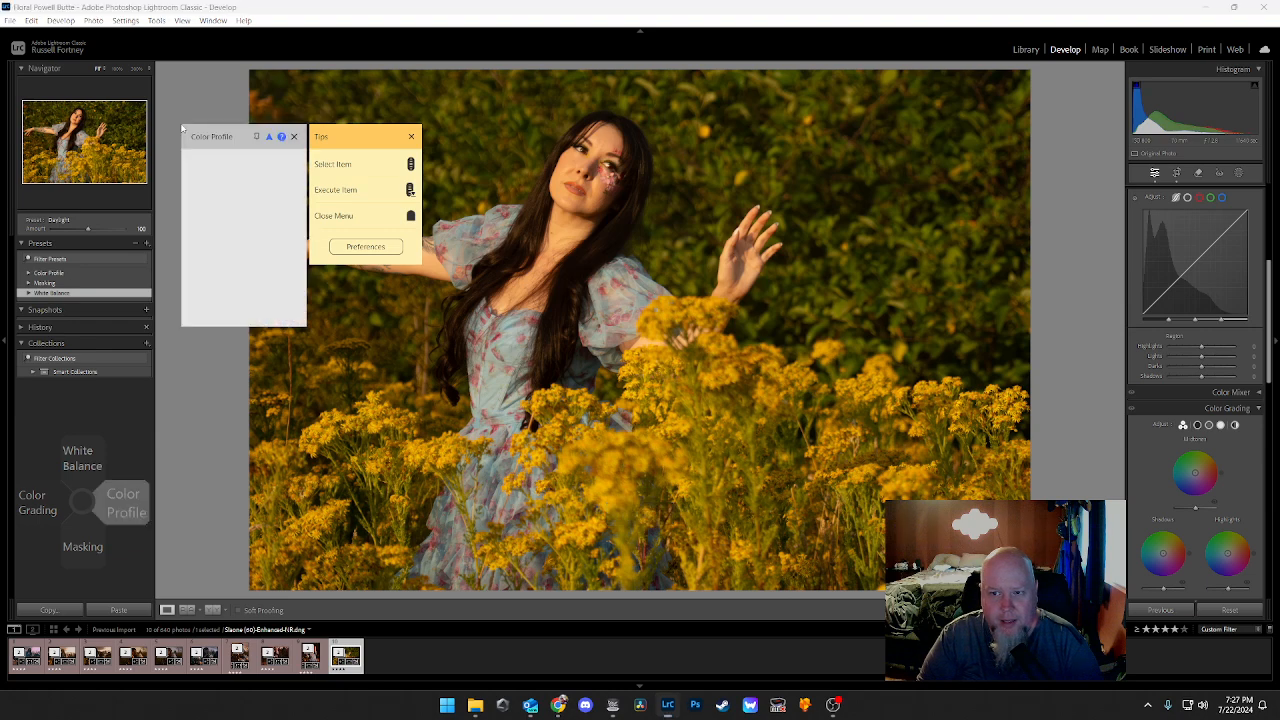
pyautogui.press('Down')
pyautogui.press('Down')
pyautogui.press('Down')
pyautogui.press('Down')
pyautogui.press('Down')
pyautogui.press('Down')
pyautogui.press('Down')
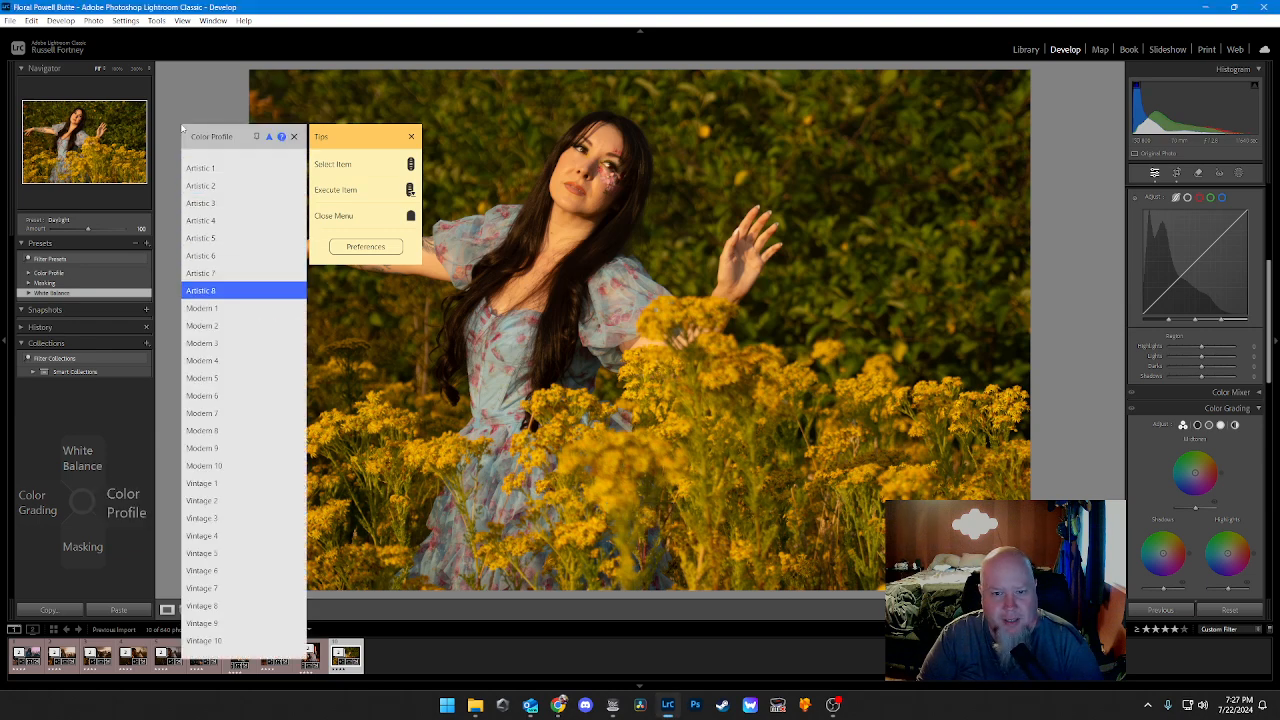
pyautogui.press('Return')
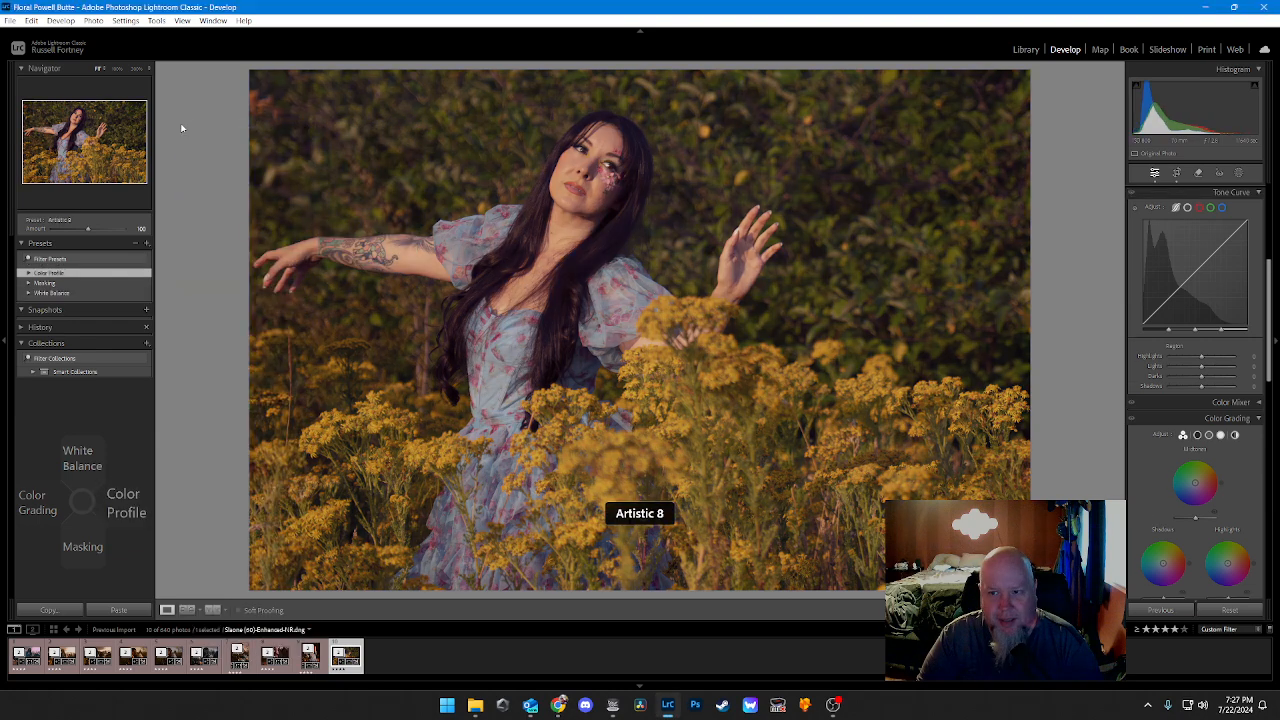
# Step: Try the Artistic 7 color profile on the flower field photo instead
pyautogui.press('Right')
pyautogui.press('Down')
pyautogui.press('Down')
pyautogui.press('Down')
pyautogui.press('Down')
pyautogui.press('Down')
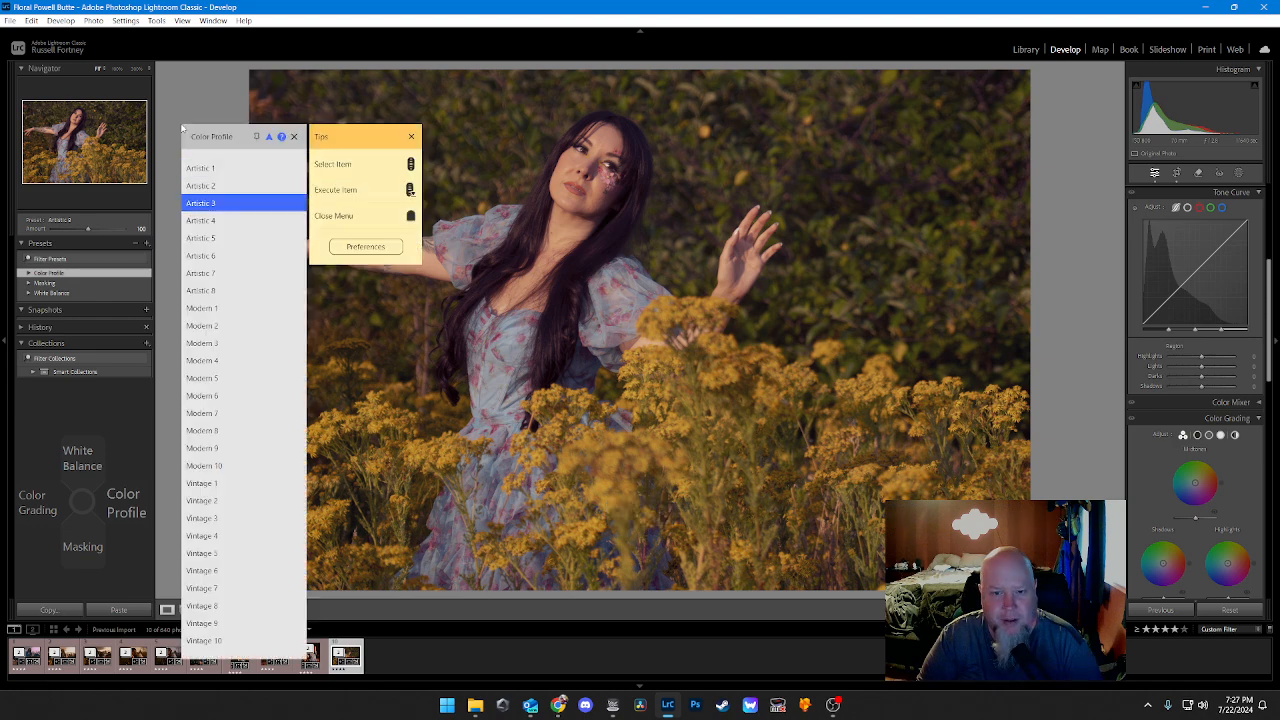
pyautogui.press('Up')
pyautogui.press('Down')
pyautogui.press('Down')
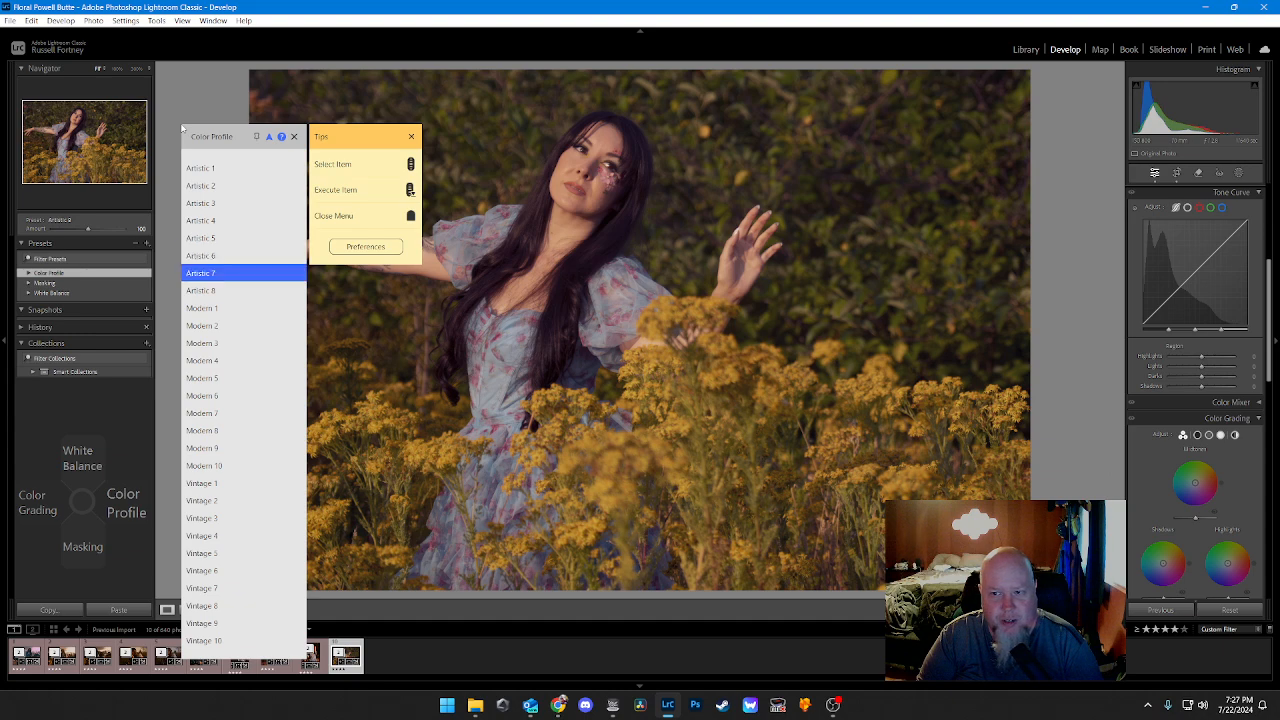
pyautogui.press('Return')
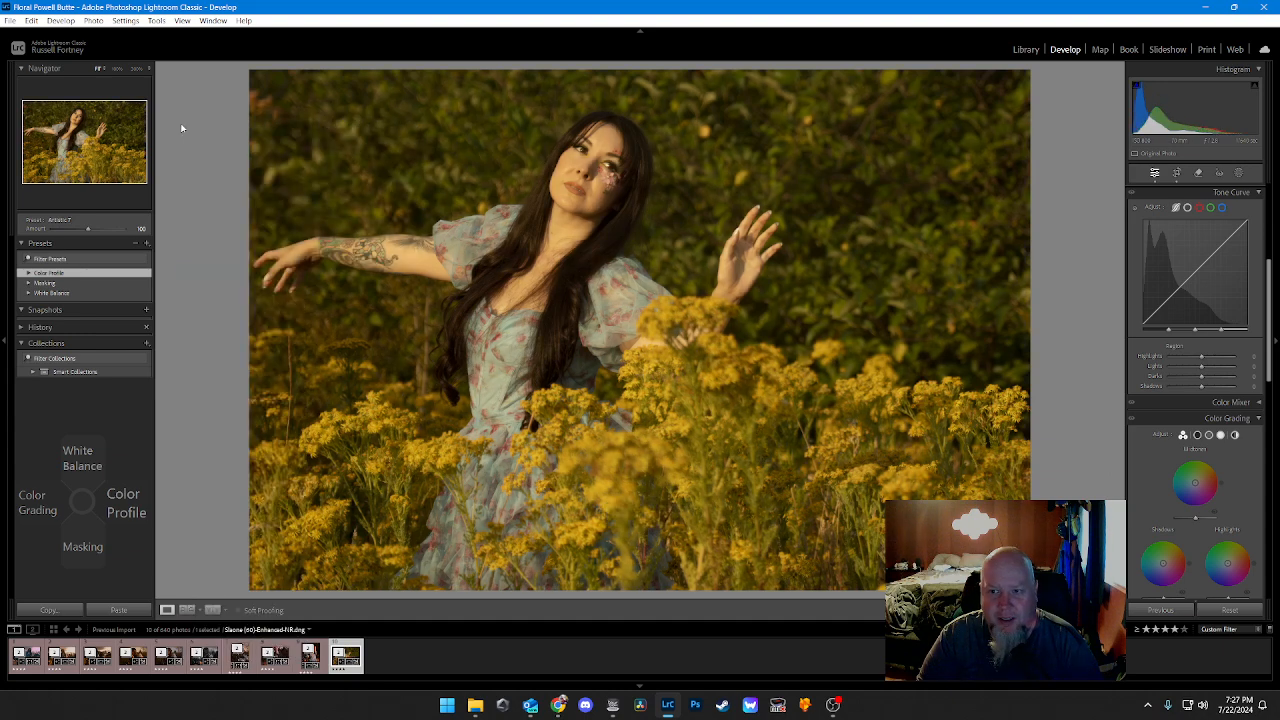
# Step: Replace the color profile with another Artistic profile that gives warm orange tones and stronger contrast
pyautogui.press('Right')
pyautogui.press('Down')
pyautogui.press('Down')
pyautogui.press('Down')
pyautogui.press('Return')
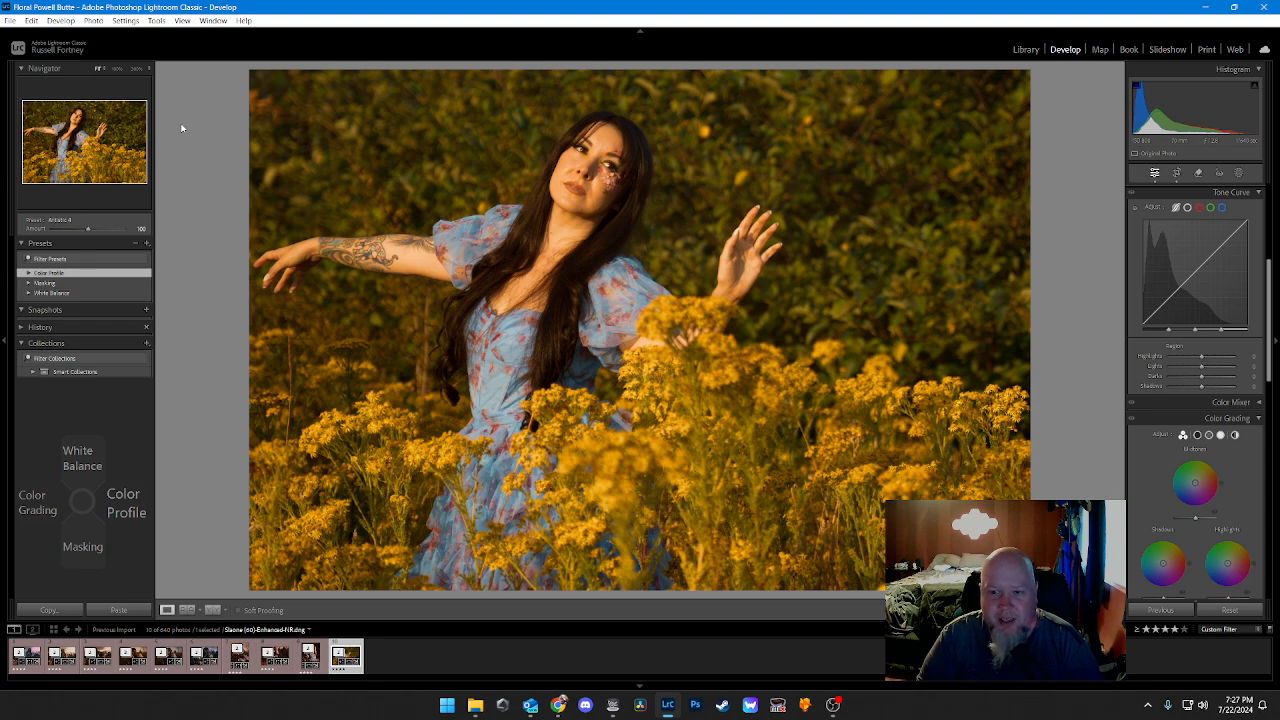
# Step: Apply the Clothes and Hair masking presets to the woman
pyautogui.press('Down')
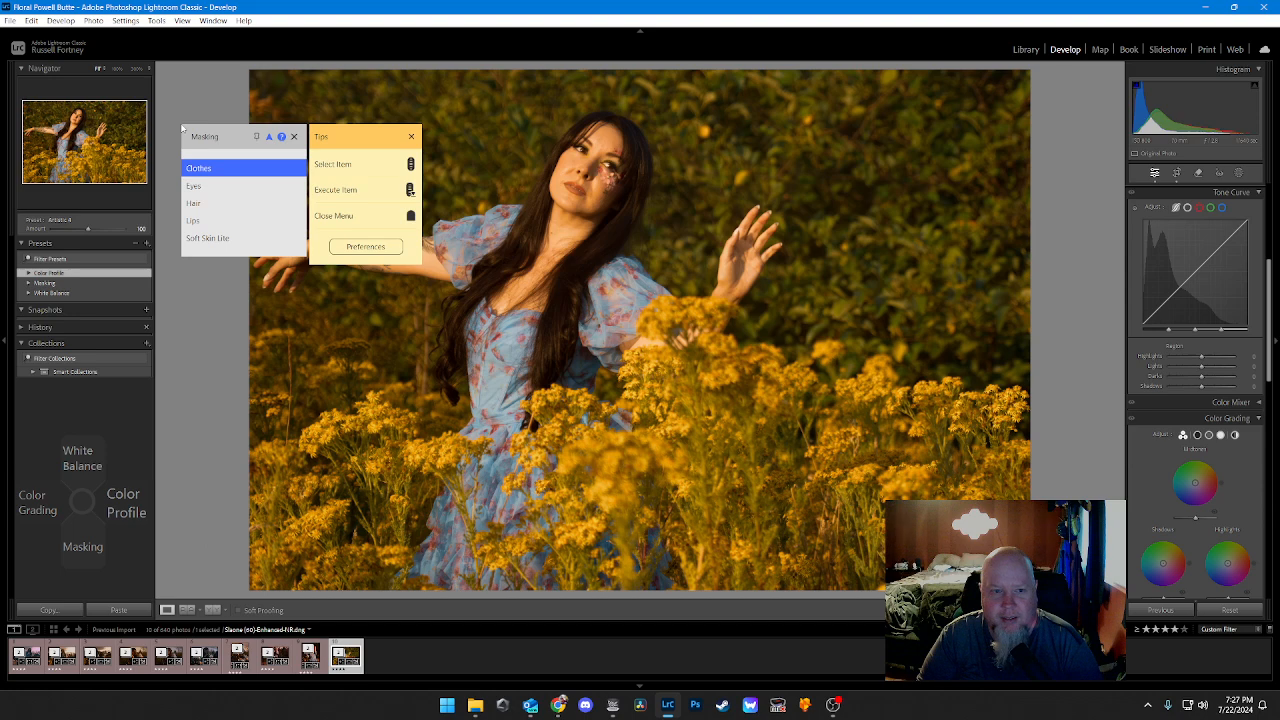
pyautogui.press('Return')
pyautogui.press('Down')
# Step: Apply the Lips and Soft Skin Lite masking presets to the woman
pyautogui.press('Down')
pyautogui.press('Down')
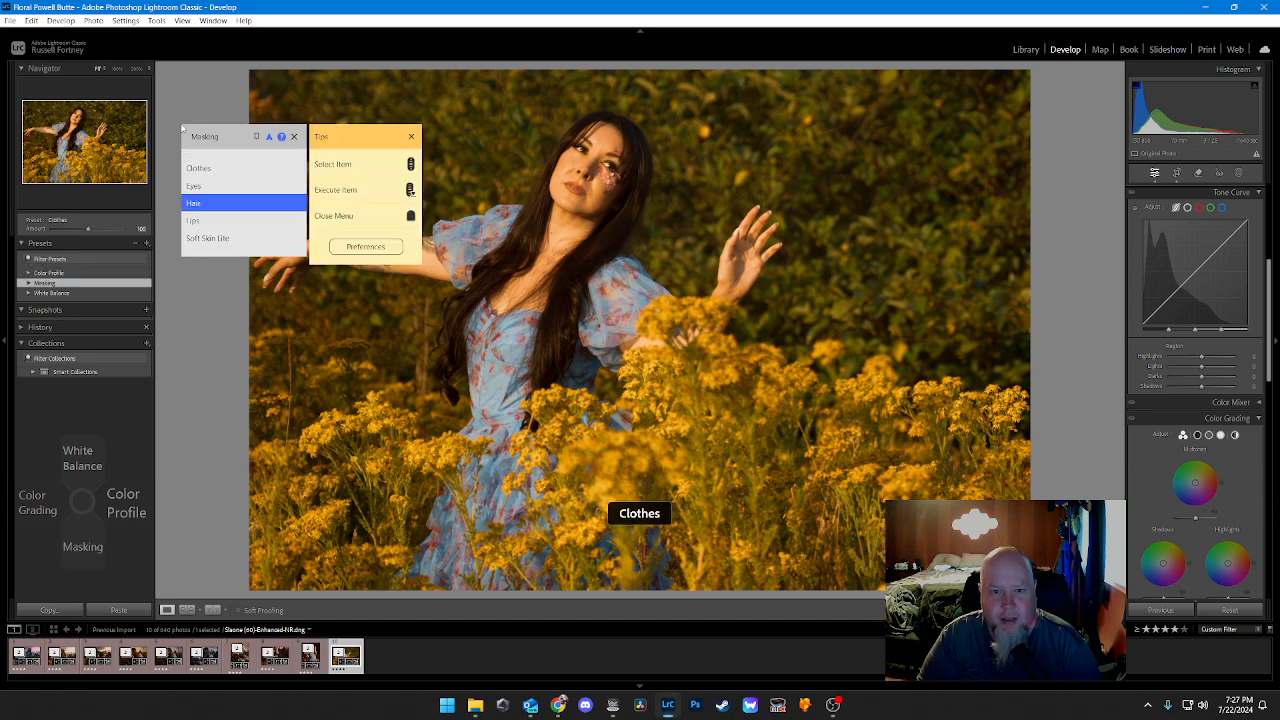
pyautogui.press('Return')
pyautogui.press('Down')
pyautogui.press('Down')
pyautogui.press('Down')
pyautogui.press('Down')
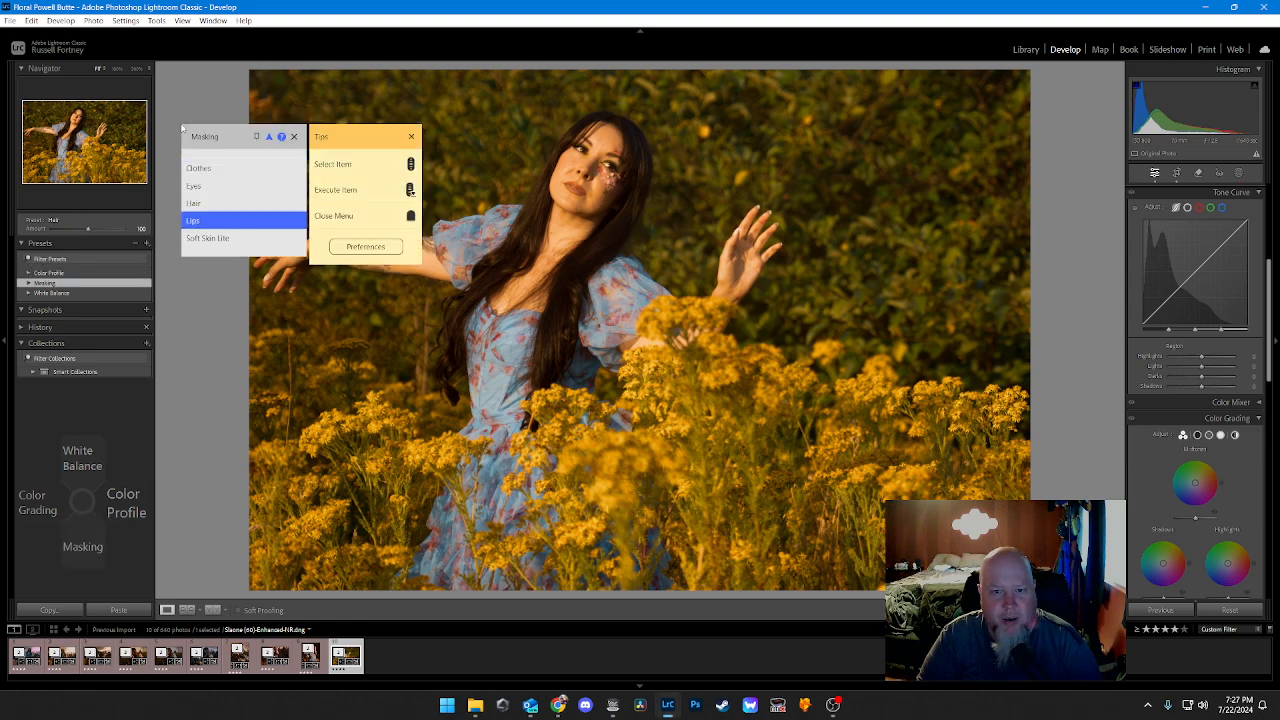
pyautogui.press('Return')
pyautogui.press('Down')
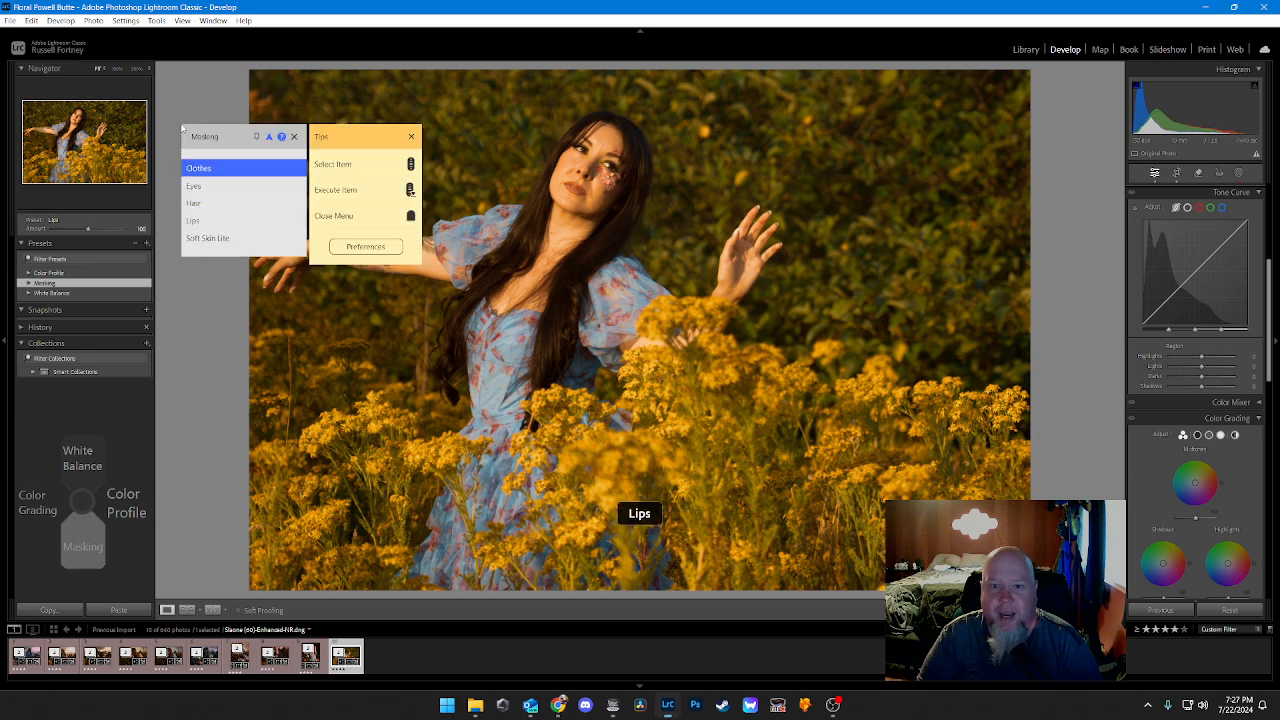
pyautogui.press('Down')
pyautogui.press('Down')
pyautogui.press('Down')
pyautogui.press('Down')
pyautogui.press('Return')
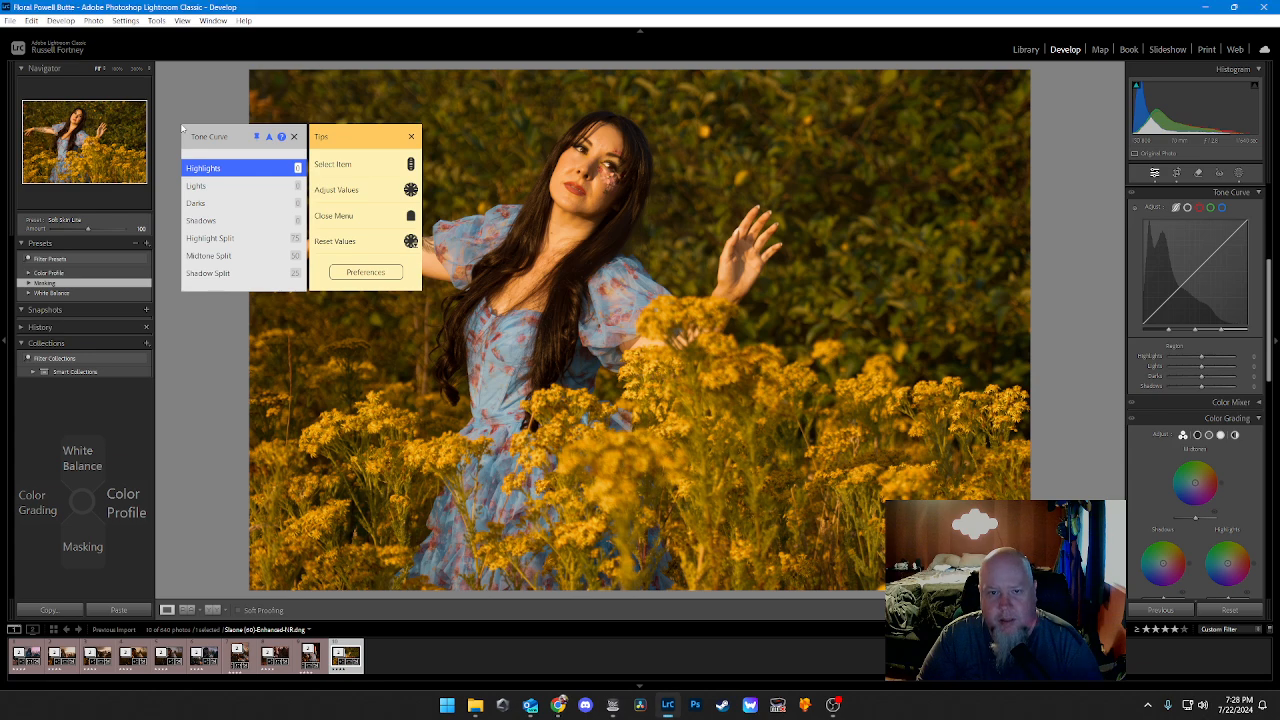
# Step: Raise the tone curve Shadows to 15 and the Darks to 10
pyautogui.scroll(-3, 182, 128)
pyautogui.scroll(2, 182, 128)
pyautogui.scroll(-2, 182, 128)
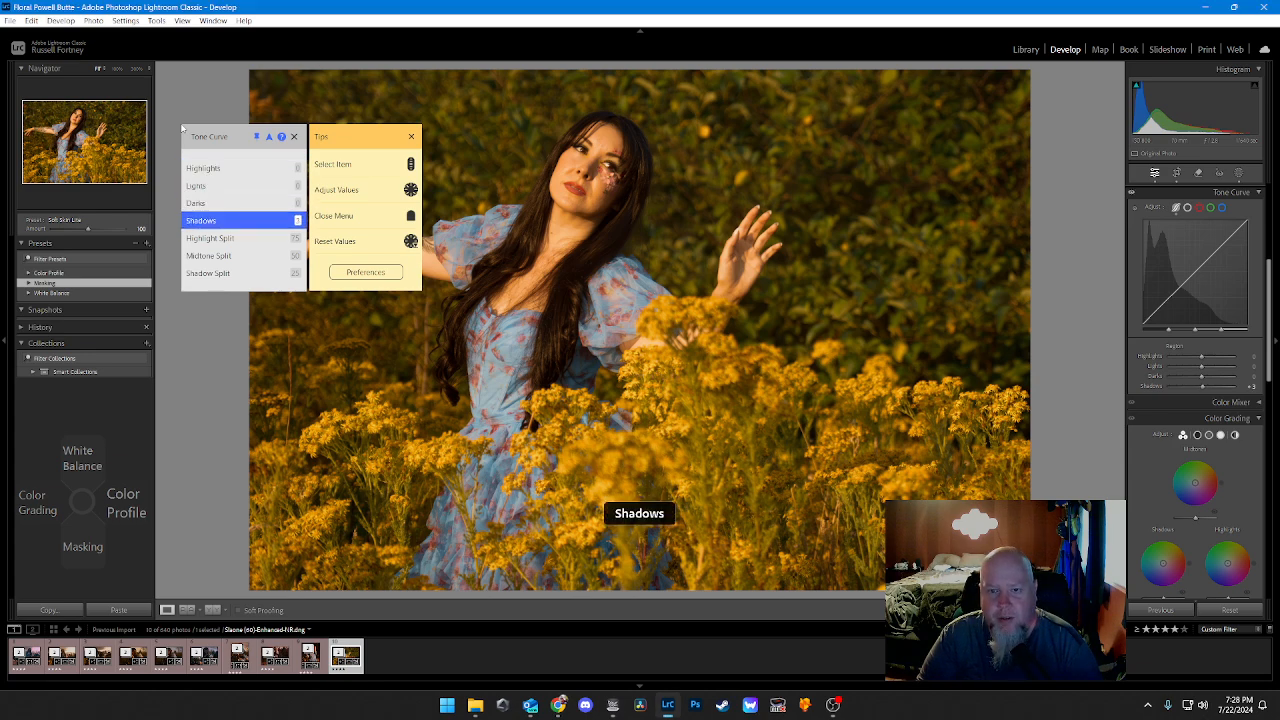
pyautogui.scroll(9, 182, 128)
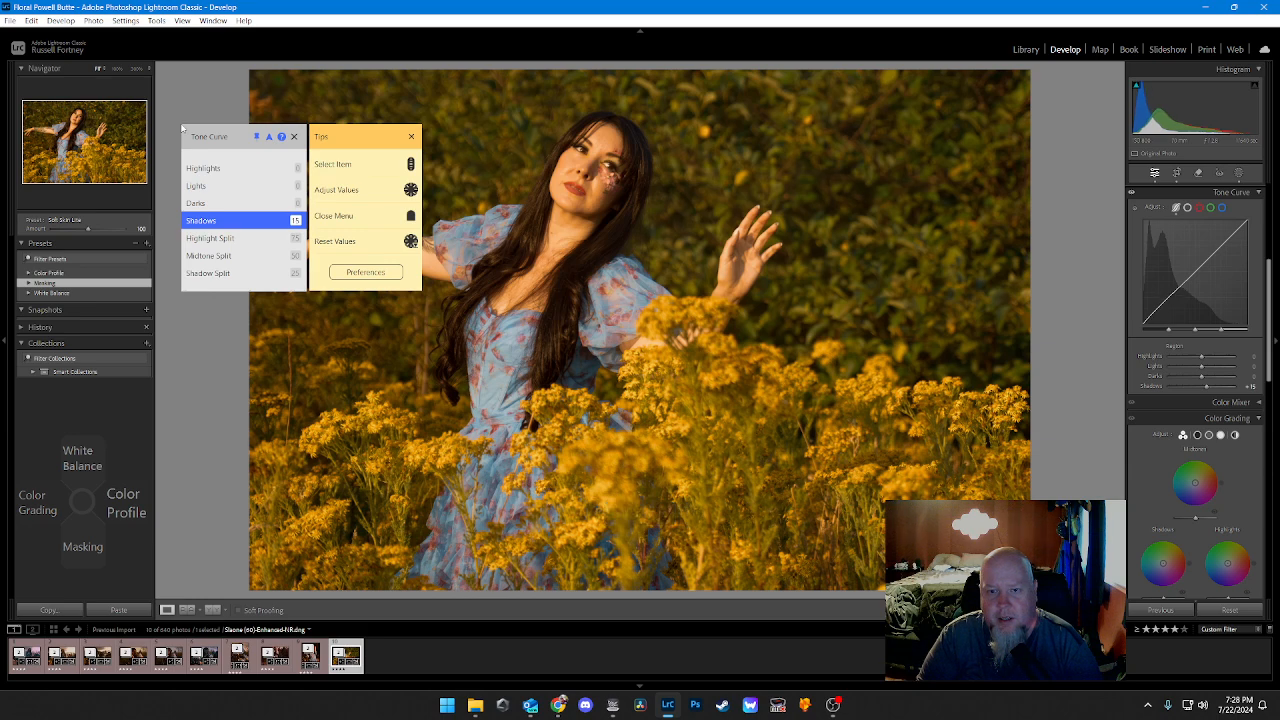
pyautogui.scroll(10, 182, 128)
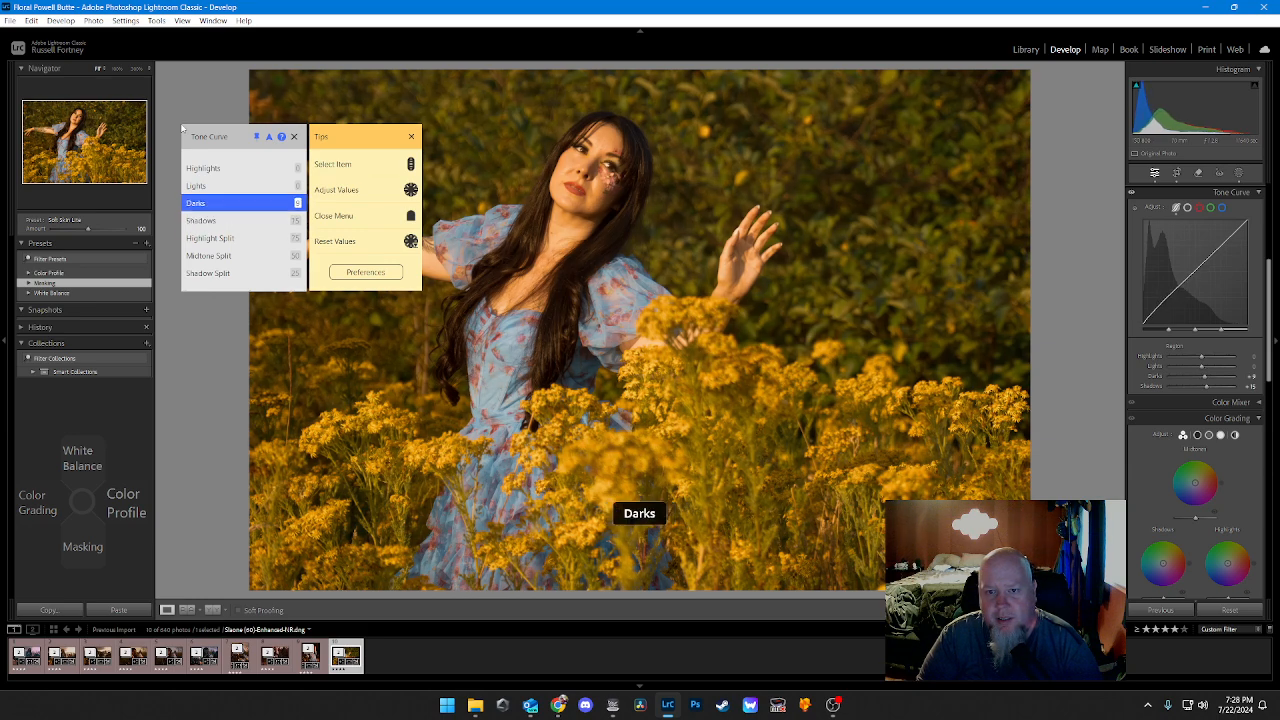
# Step: Lower the tone curve Lights to -10
pyautogui.scroll(1, 182, 128)
pyautogui.scroll(1, 182, 128)
pyautogui.scroll(-4, 182, 128)
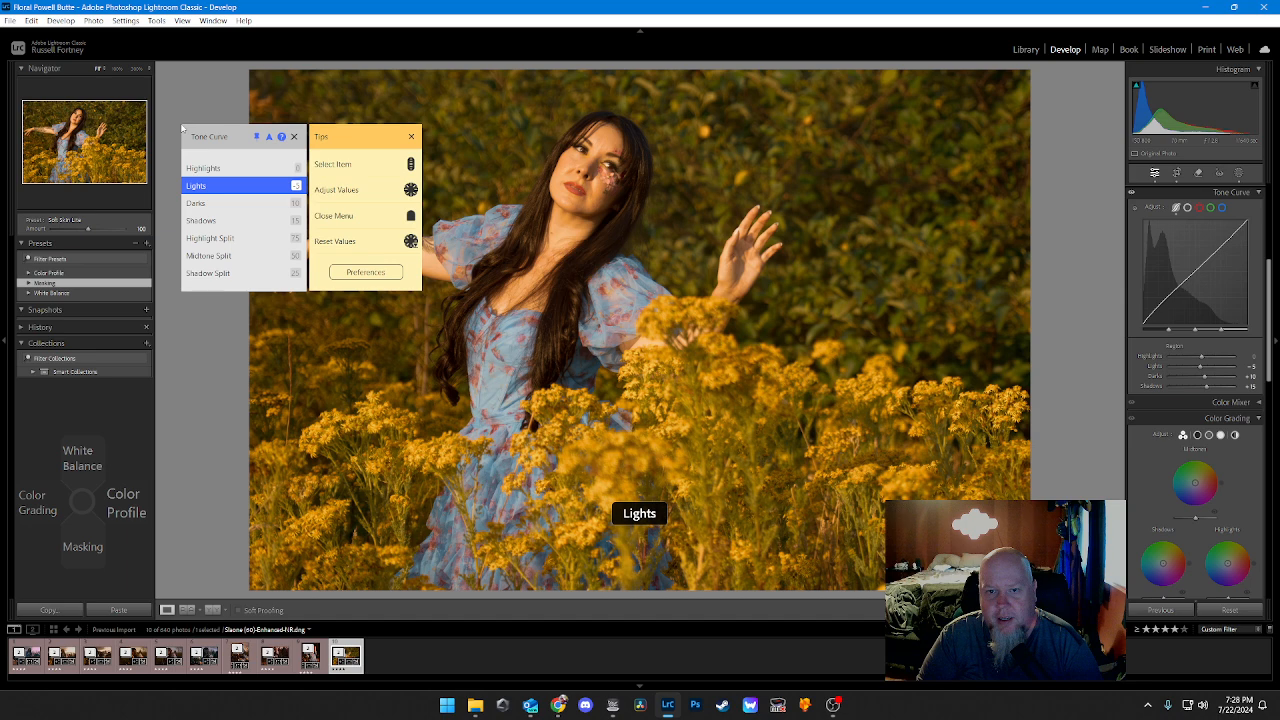
pyautogui.scroll(-3, 182, 128)
pyautogui.scroll(-1, 182, 128)
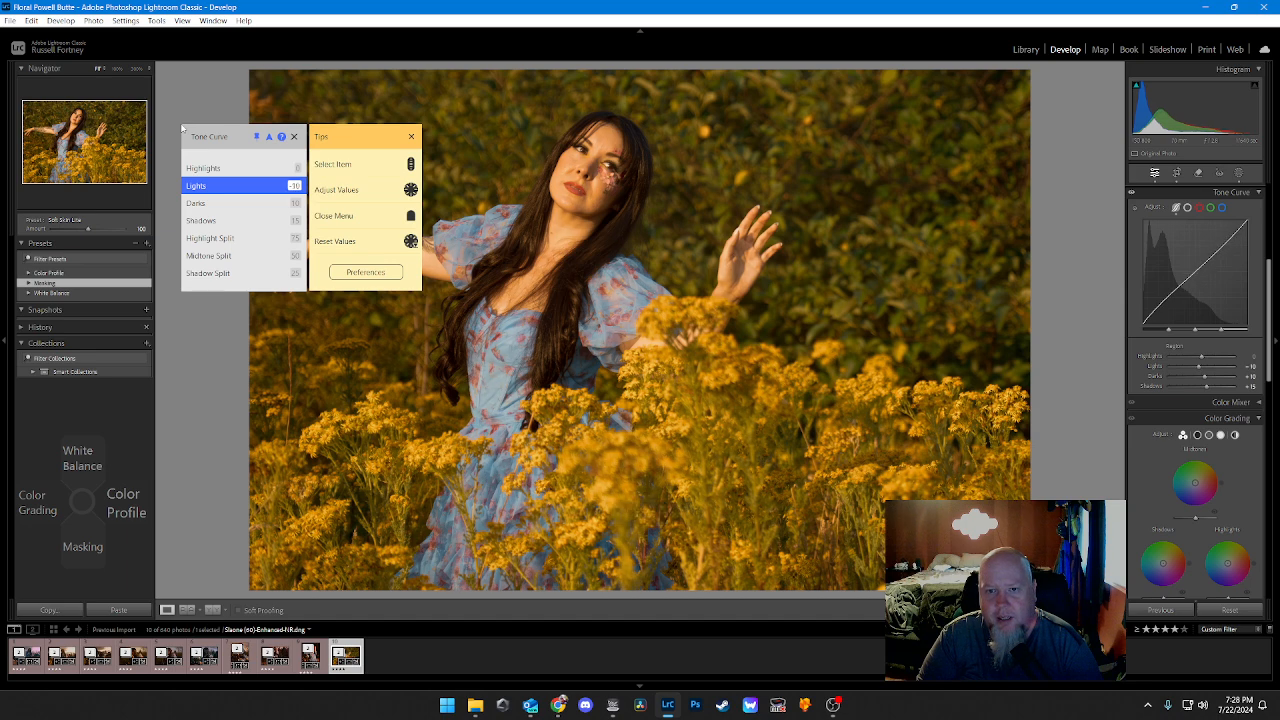
# Step: Lower the tone curve Highlights to -15
pyautogui.scroll(1, 182, 128)
pyautogui.scroll(-8, 182, 128)
pyautogui.scroll(-6, 182, 128)
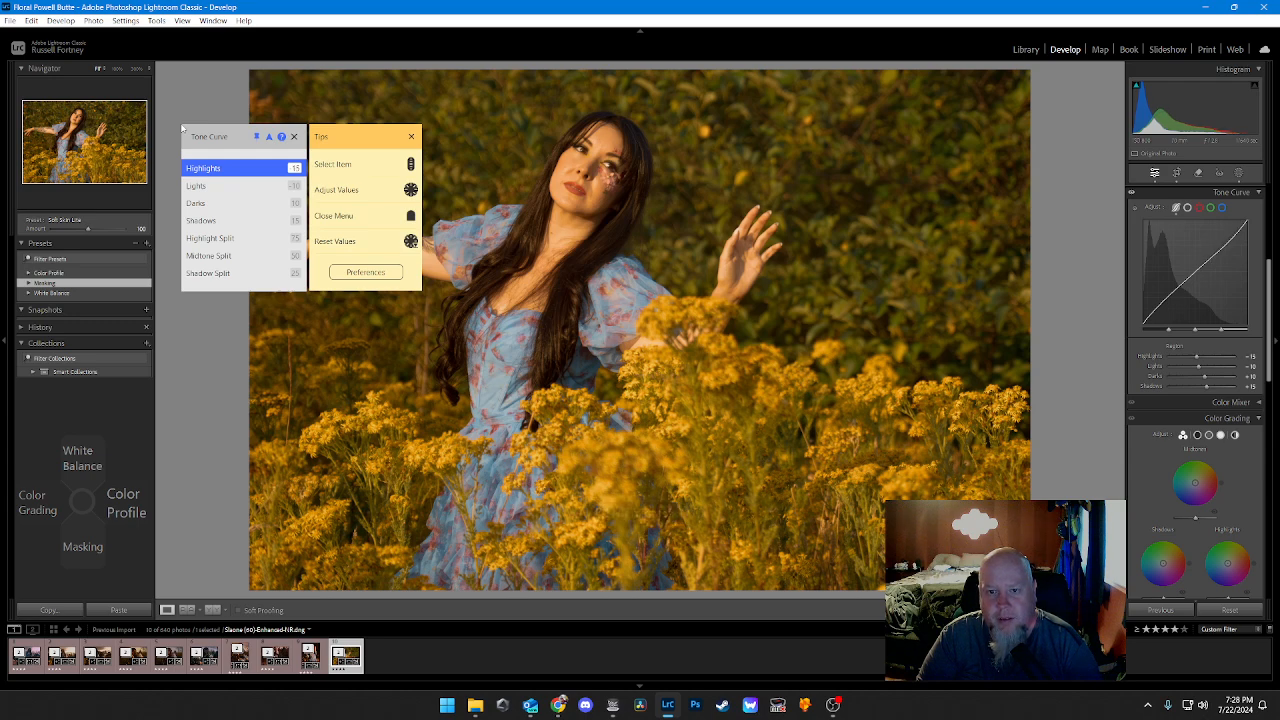
# Step: Set the color grading Shadows Hue to 216 and the Shadows Sat to 41
pyautogui.press('Left')
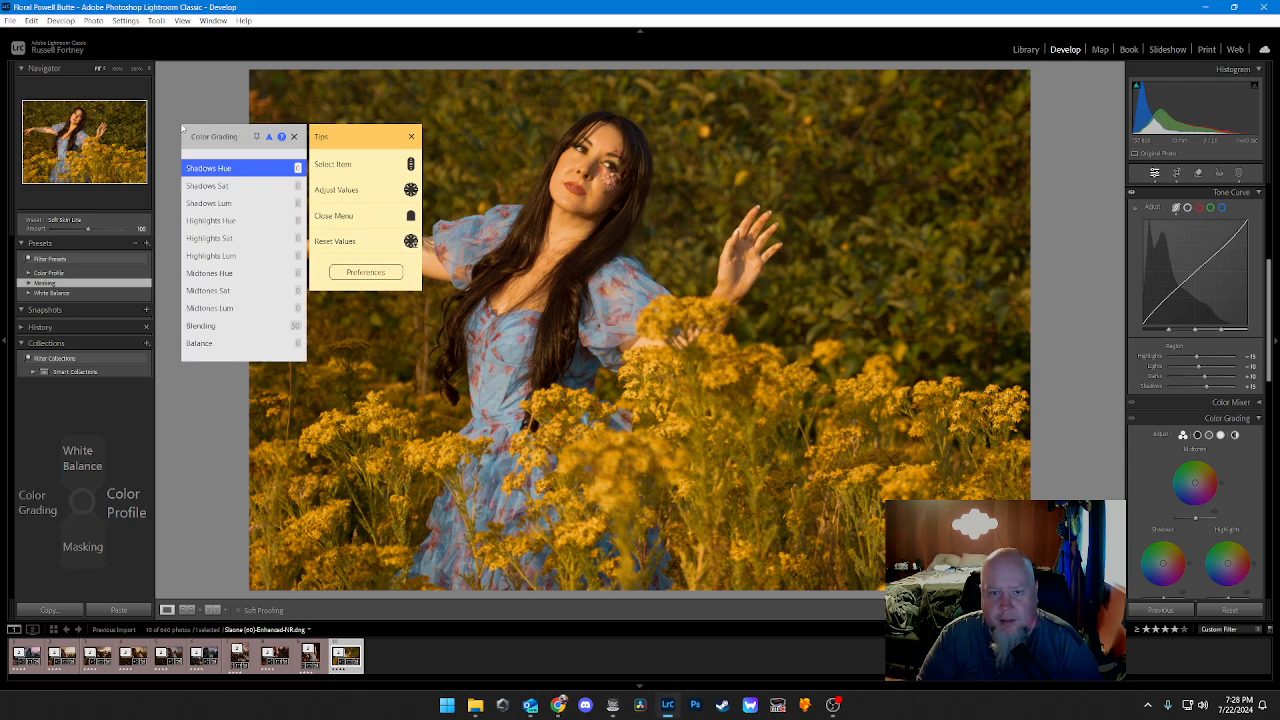
pyautogui.scroll(2, 182, 128)
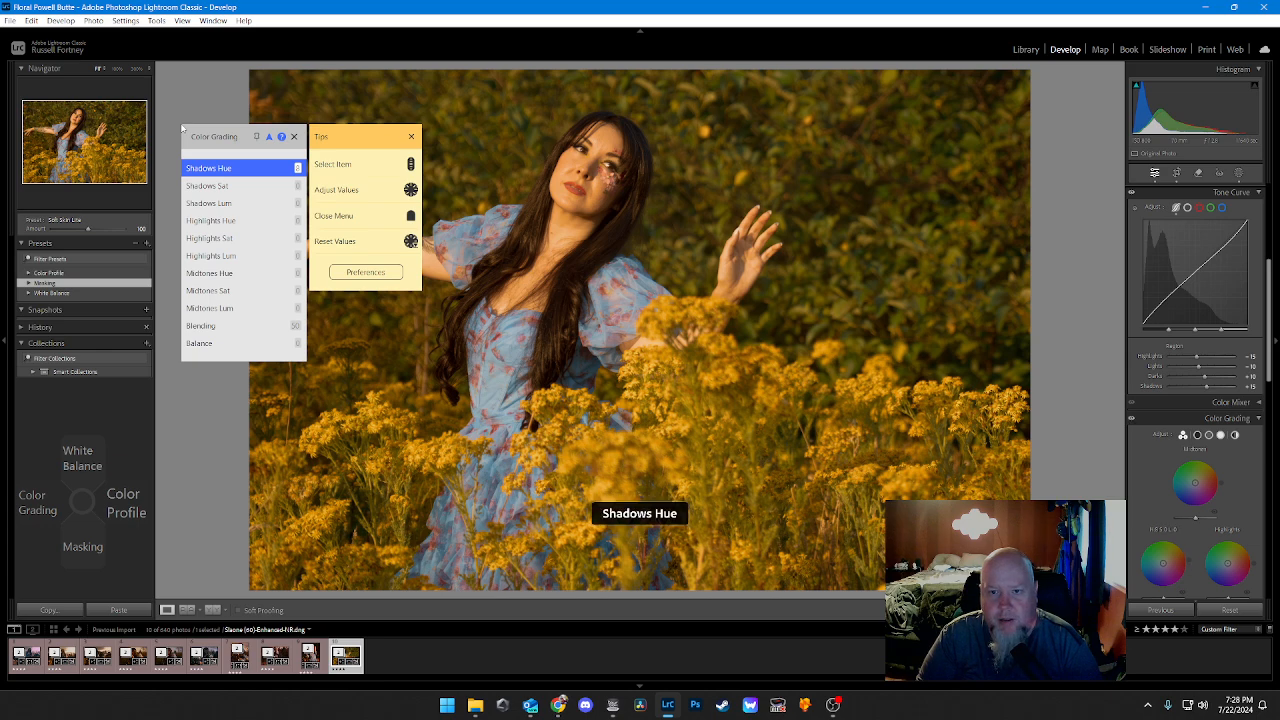
pyautogui.scroll(20, 182, 128)
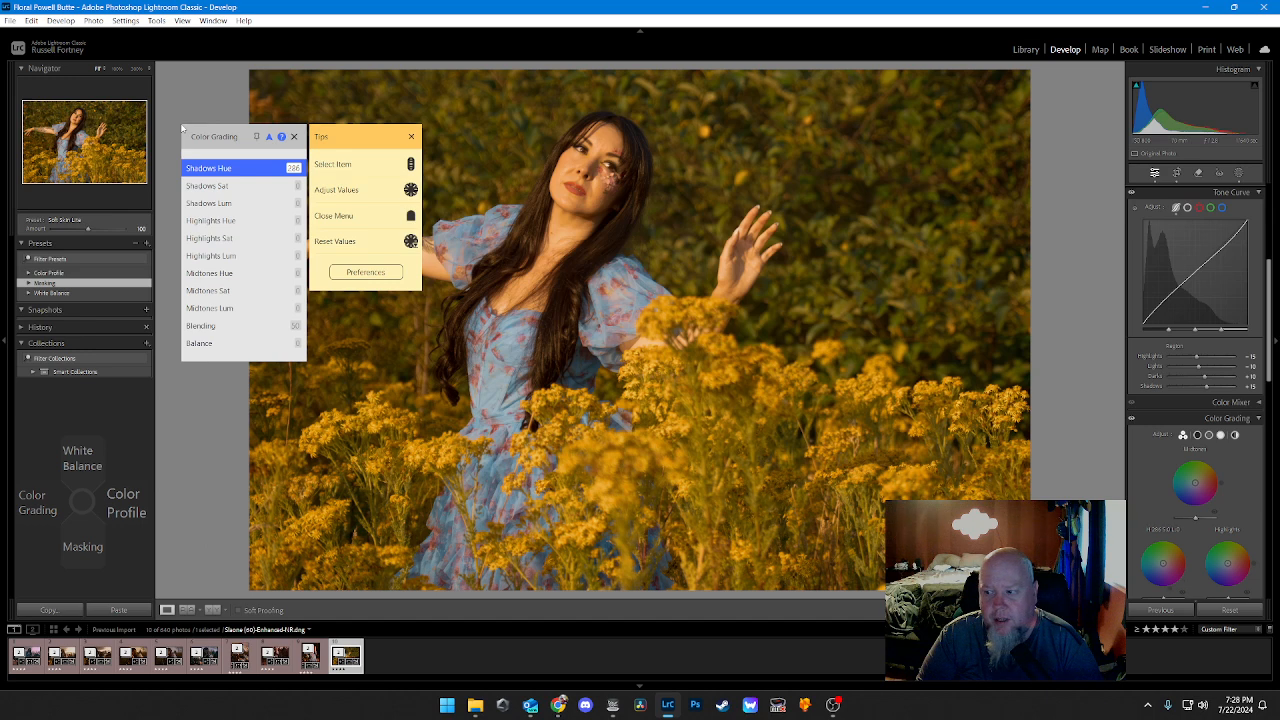
pyautogui.press('Down')
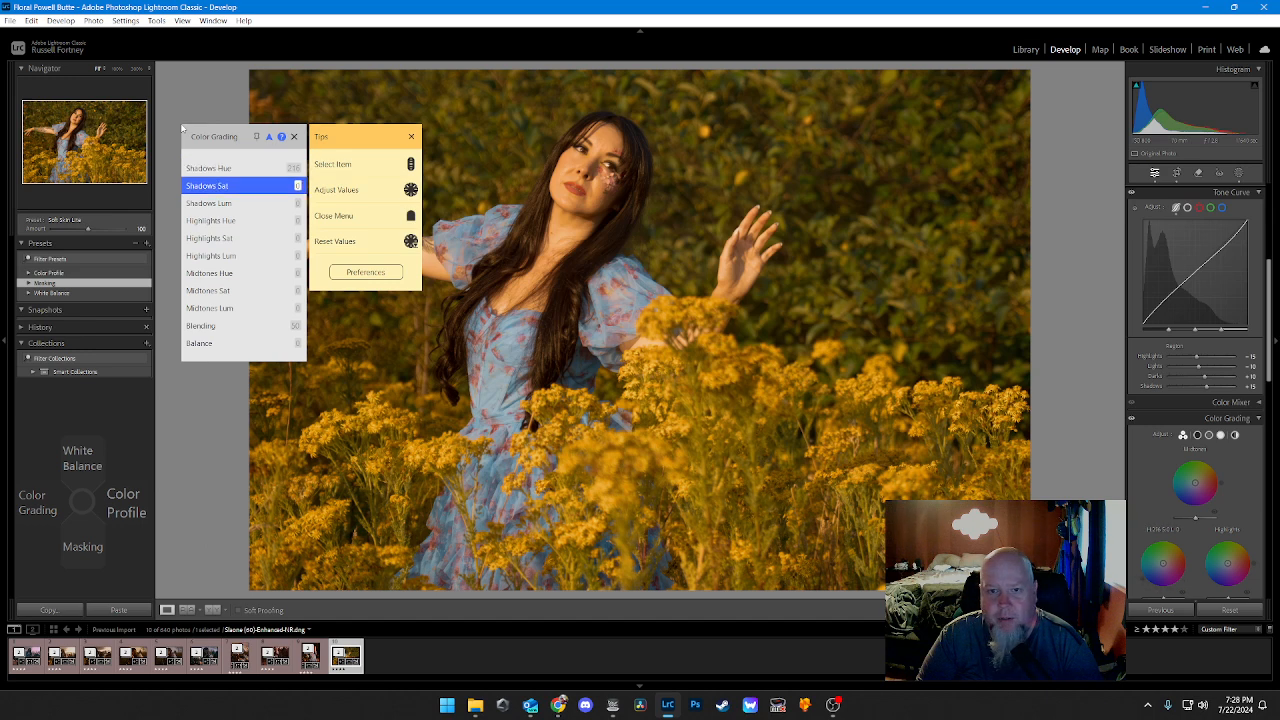
pyautogui.scroll(6, 182, 128)
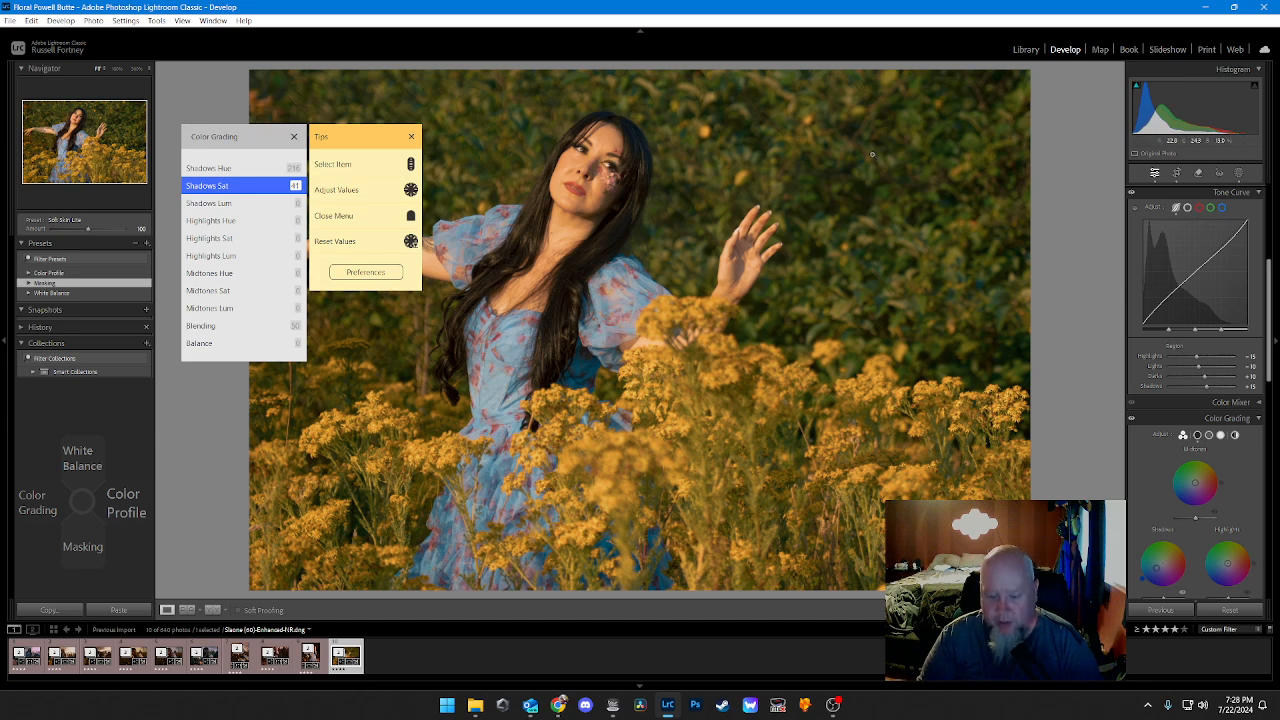
# Step: Lower the color grading Shadows Lum to -56
pyautogui.press('Escape')
pyautogui.press('Left')
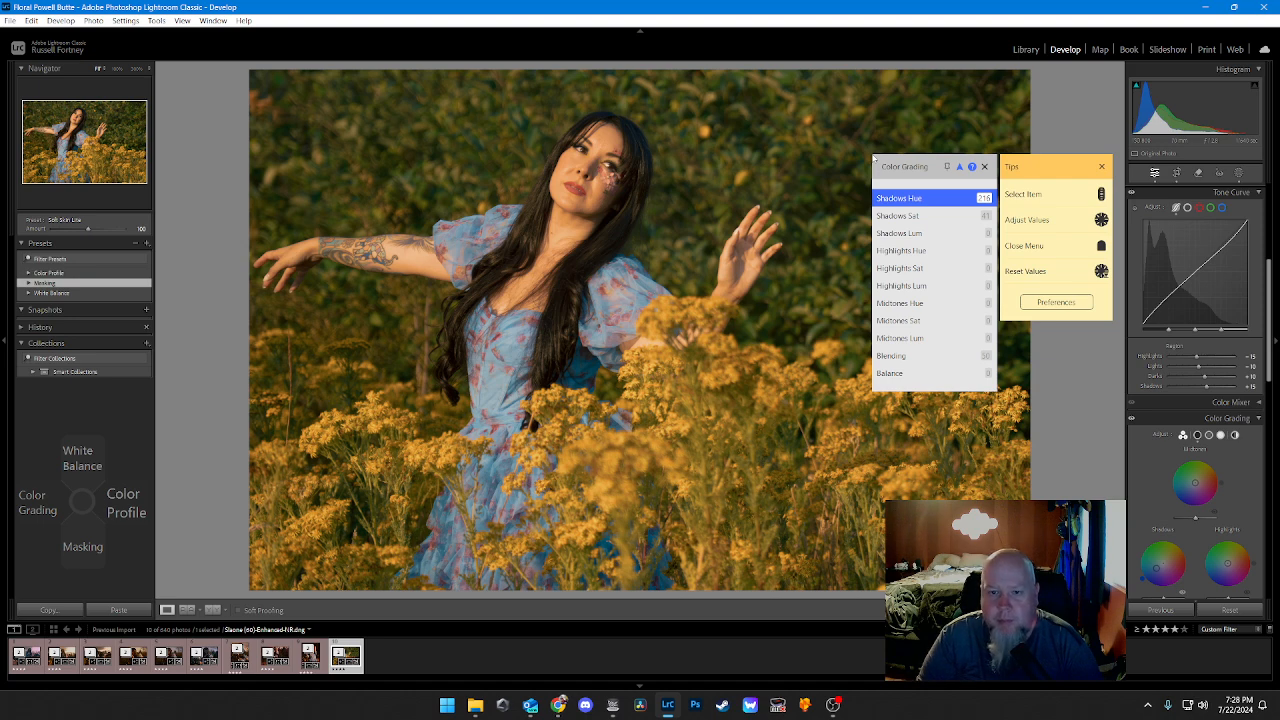
pyautogui.press('Down')
pyautogui.press('Down')
pyautogui.press('Down')
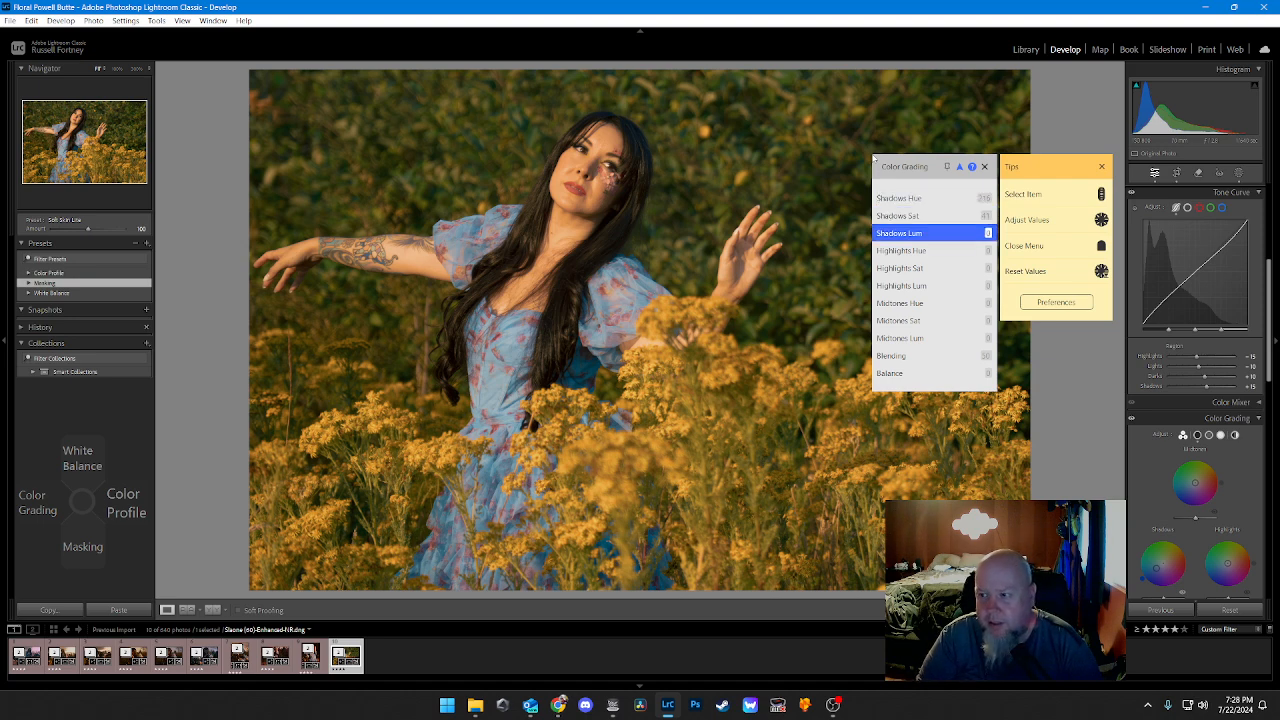
pyautogui.press('Up')
pyautogui.press('Left')
pyautogui.press('Left')
pyautogui.press('Left')
pyautogui.press('Left')
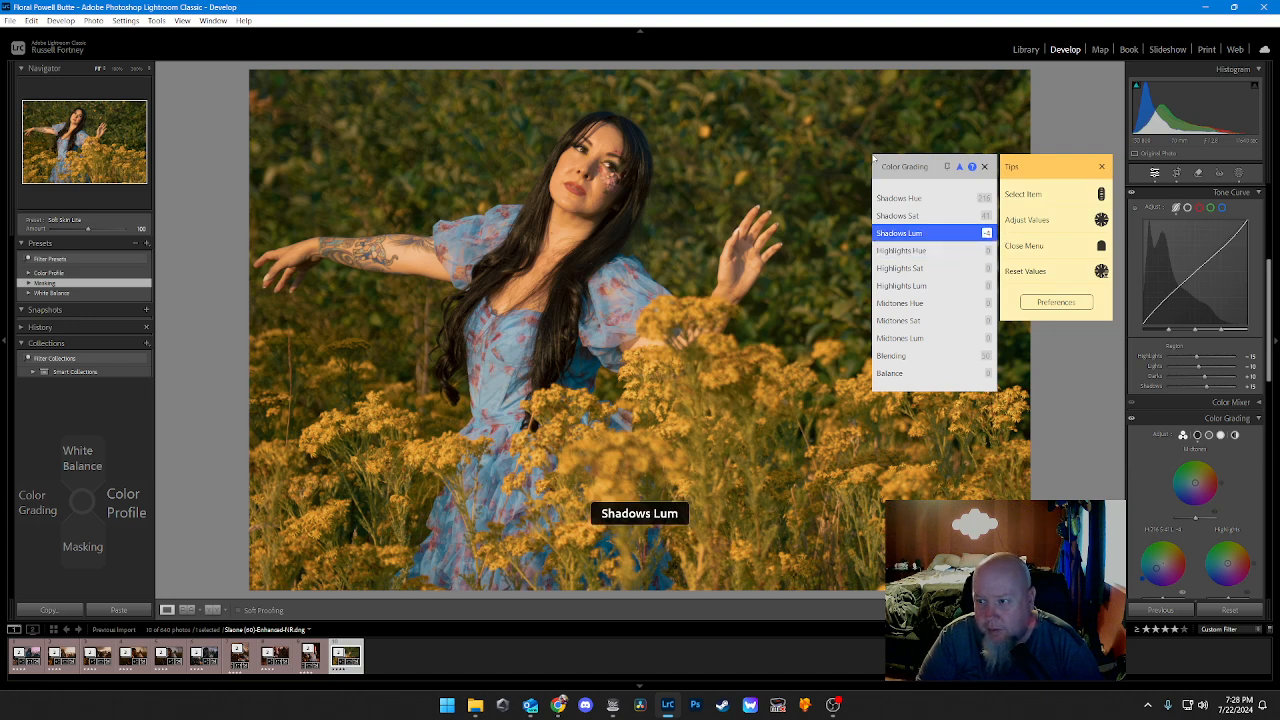
pyautogui.press('Left')
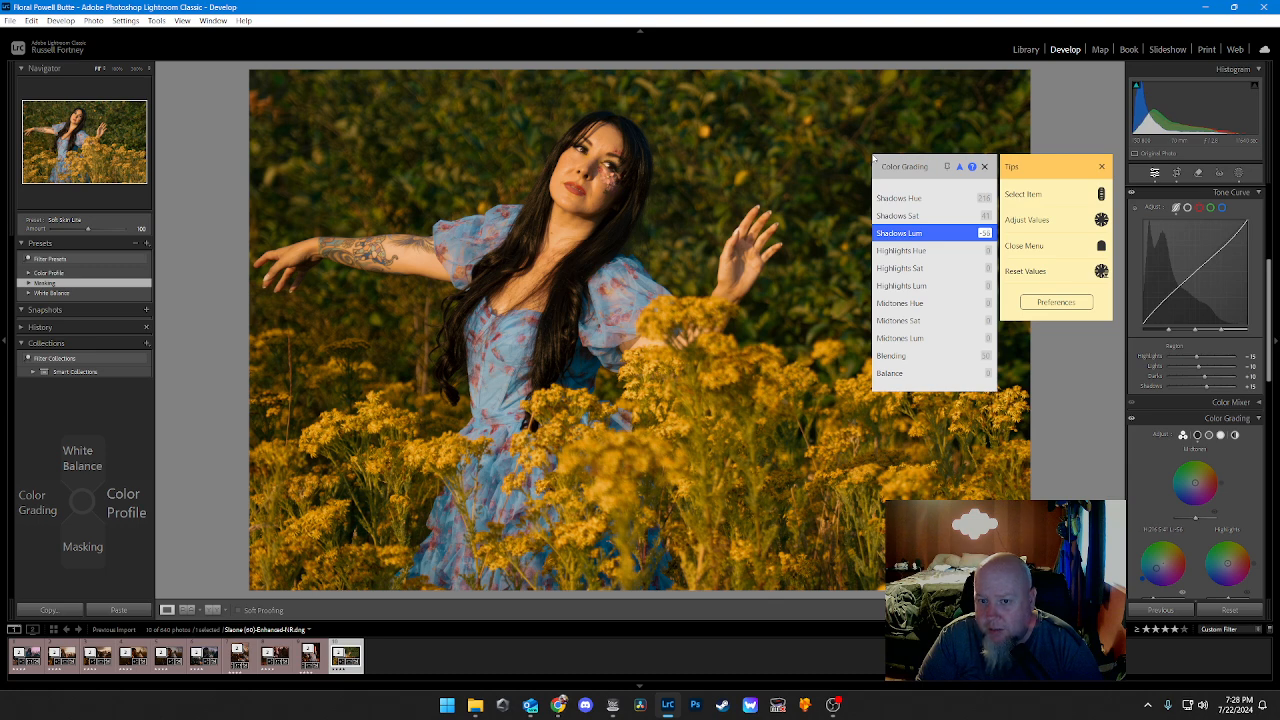
# Step: Adjust the color grading Highlights Hue and raise the Highlights Sat to 32
pyautogui.press('Down')
pyautogui.press('Down')
pyautogui.press('Up')
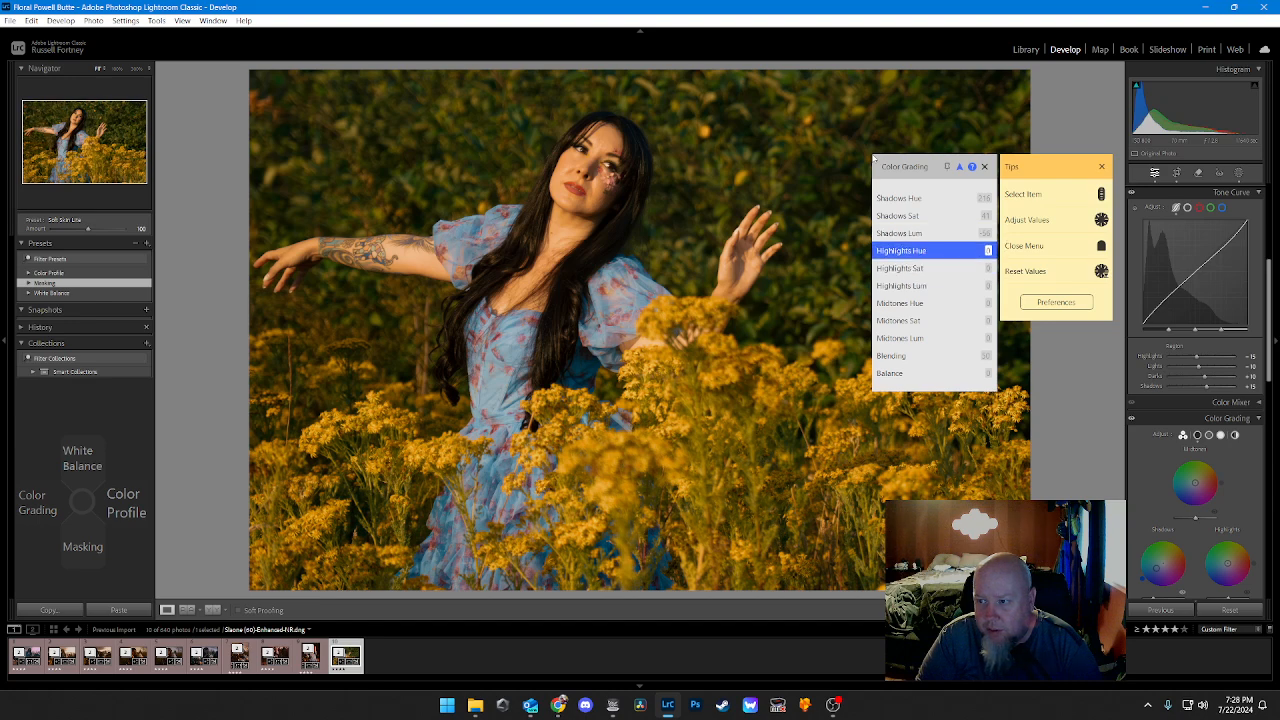
pyautogui.press('Right')
pyautogui.press('Left')
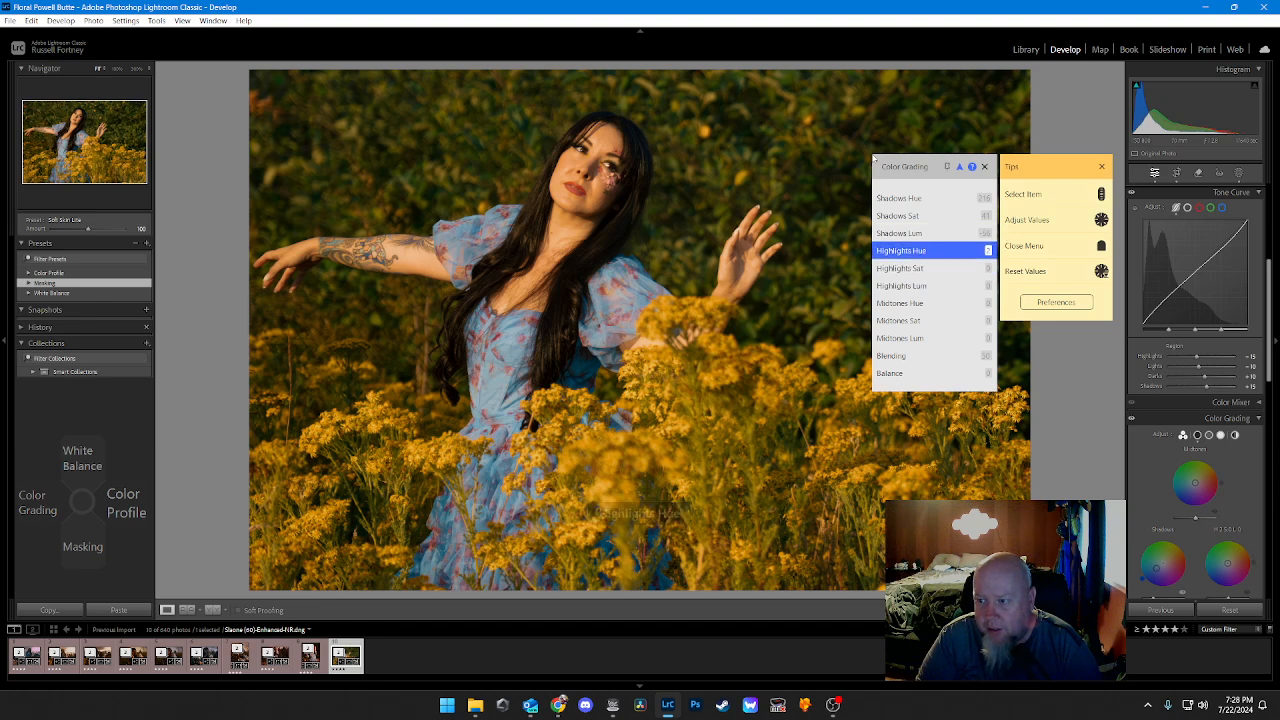
pyautogui.press('Left')
pyautogui.press('Down')
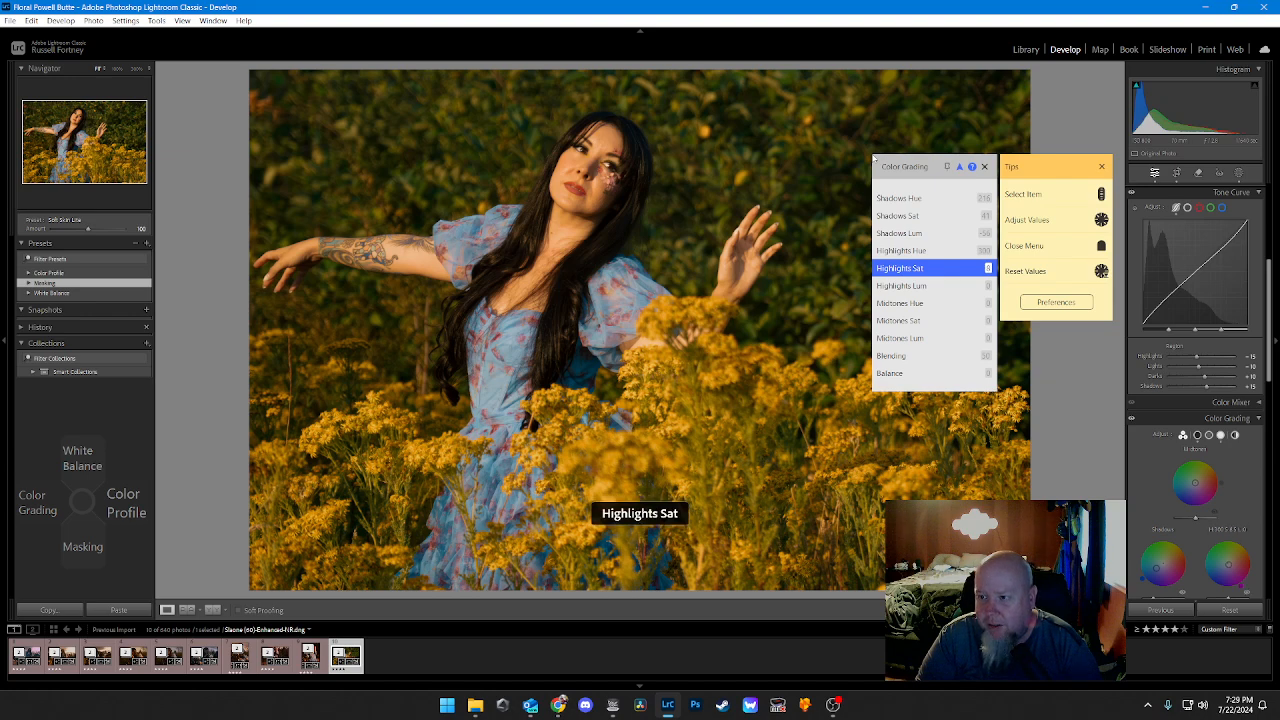
pyautogui.press('Right')
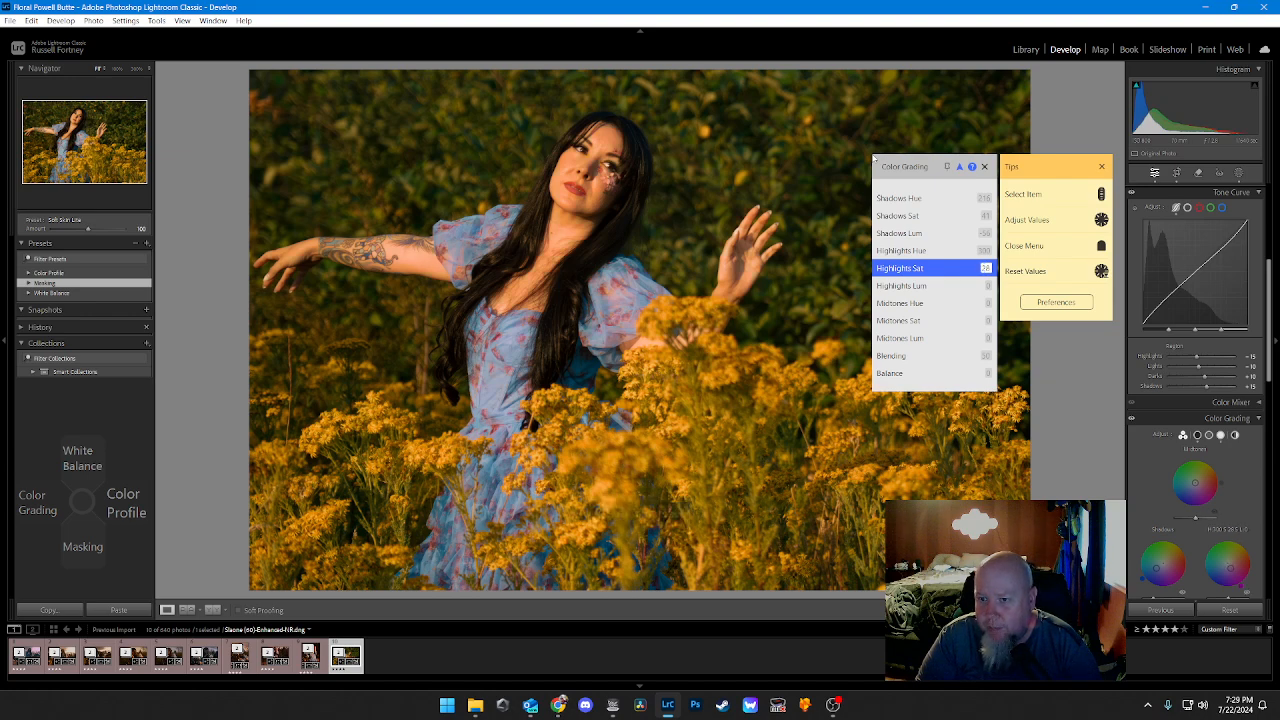
pyautogui.press('Right')
pyautogui.press('Right')
pyautogui.press('Right')
pyautogui.press('Right')
pyautogui.press('Right')
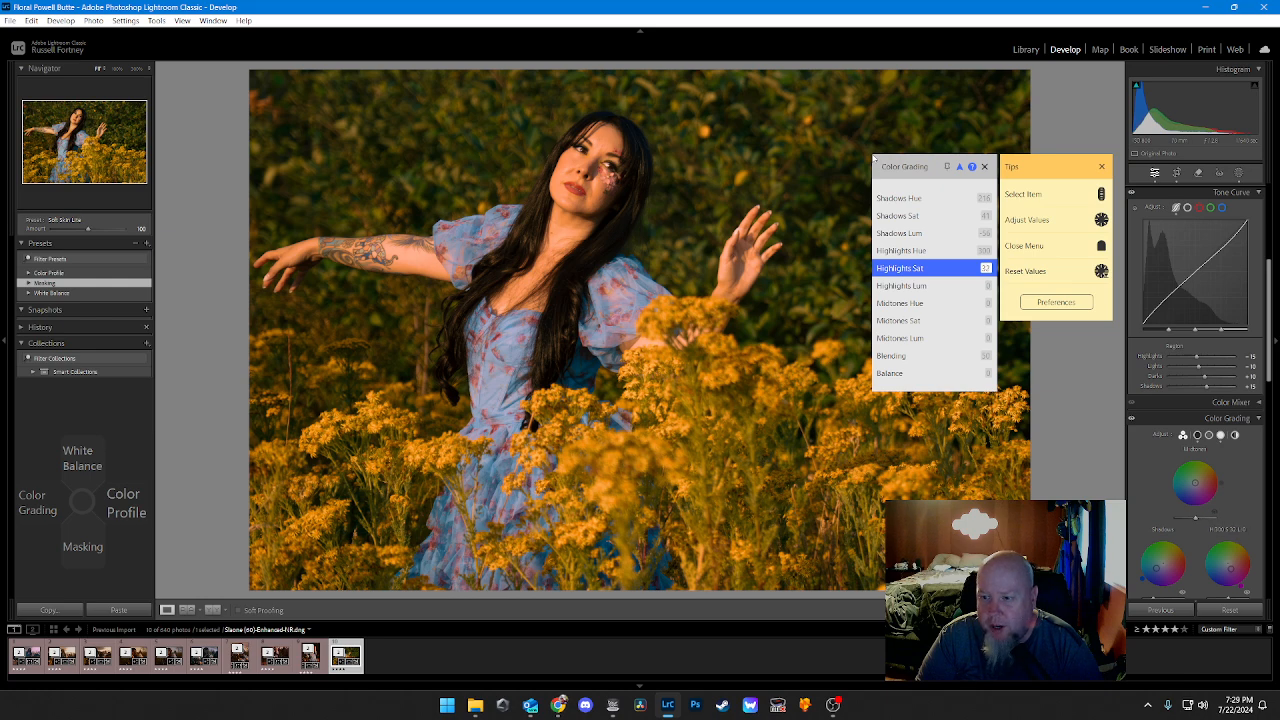
# Step: Set the color grading Midtones Hue to 38 and raise the Midtones Sat to about 31
pyautogui.press('Down')
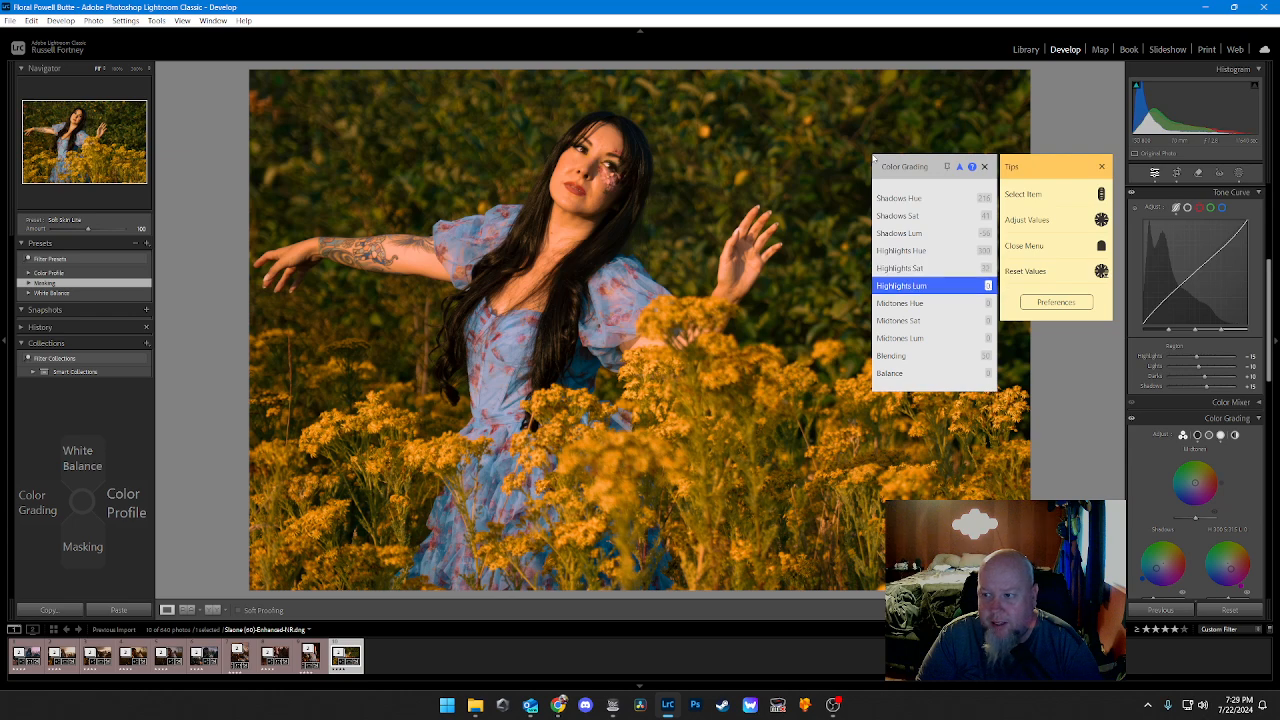
pyautogui.press('Down')
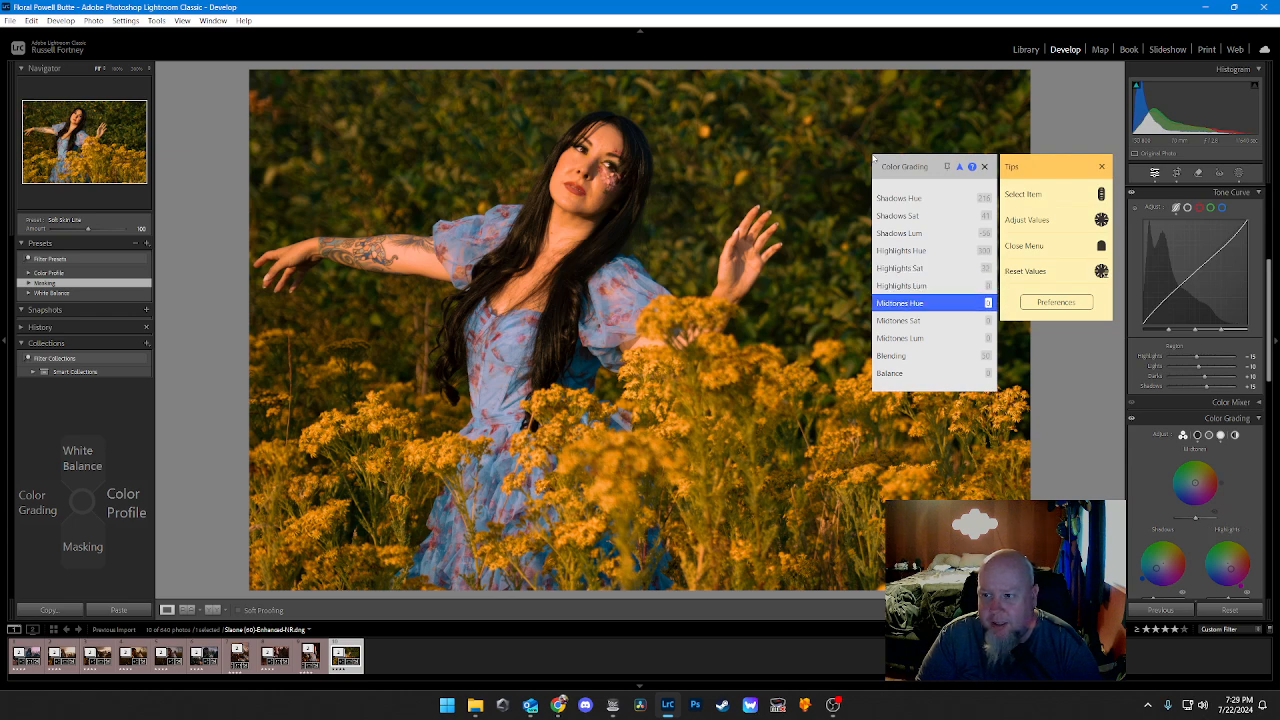
pyautogui.press('Right')
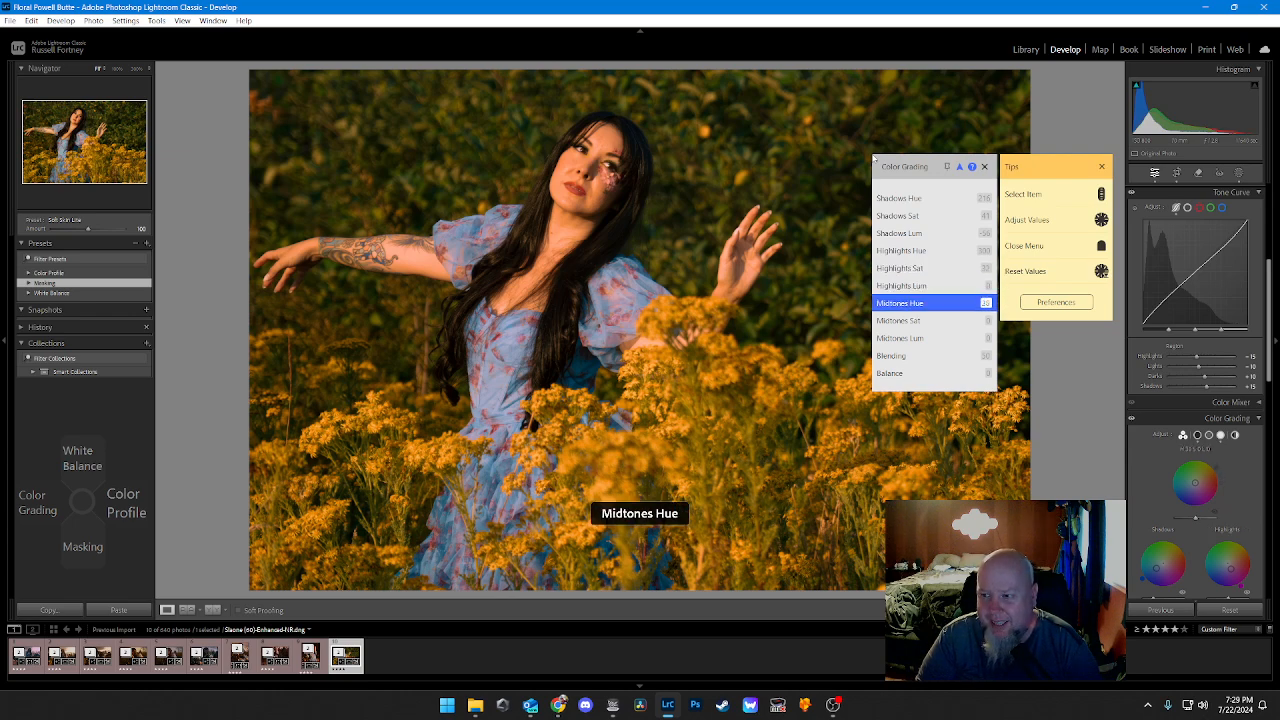
pyautogui.press('Down')
pyautogui.press('Right')
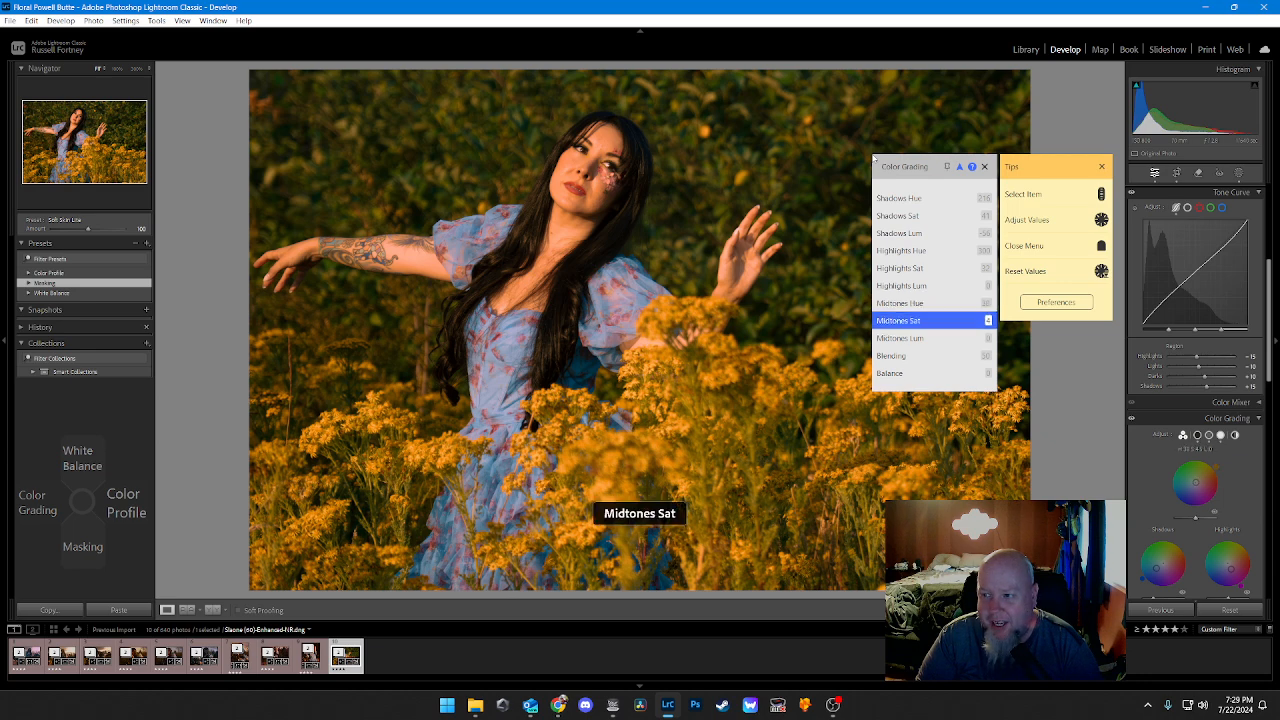
pyautogui.press('Right')
pyautogui.press('Right')
pyautogui.press('Right')
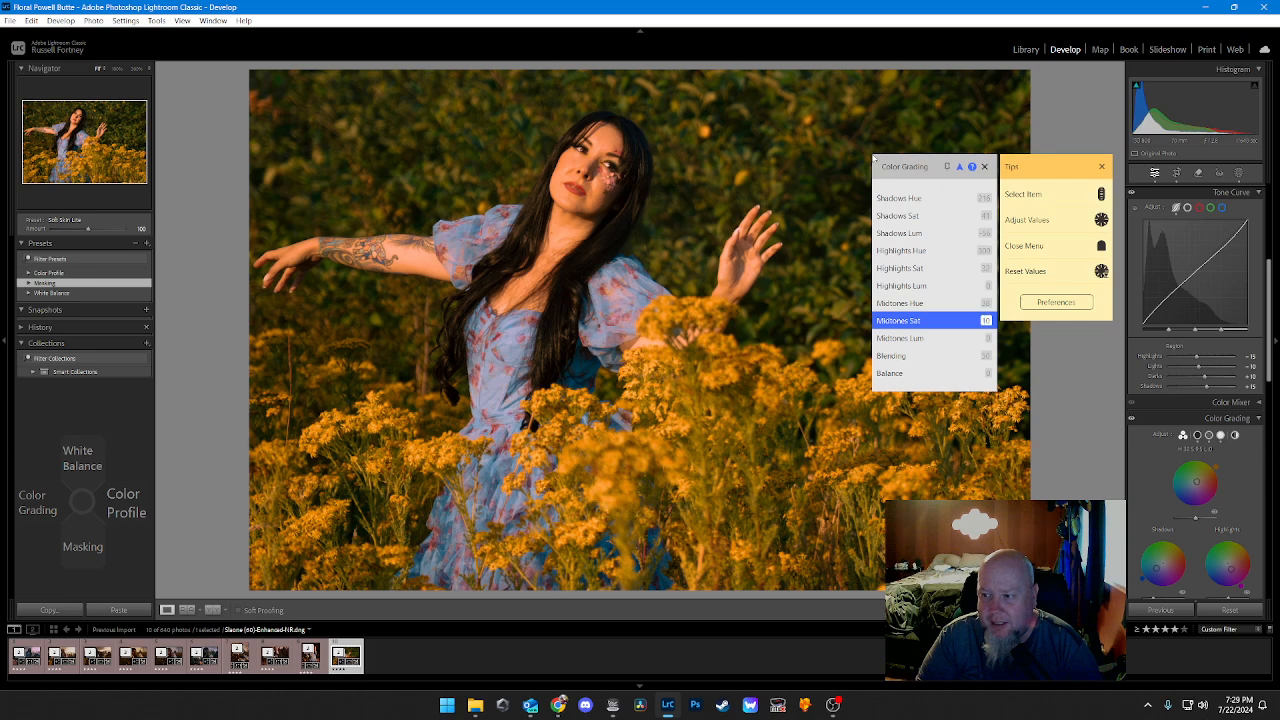
pyautogui.press('Right')
pyautogui.press('Right')
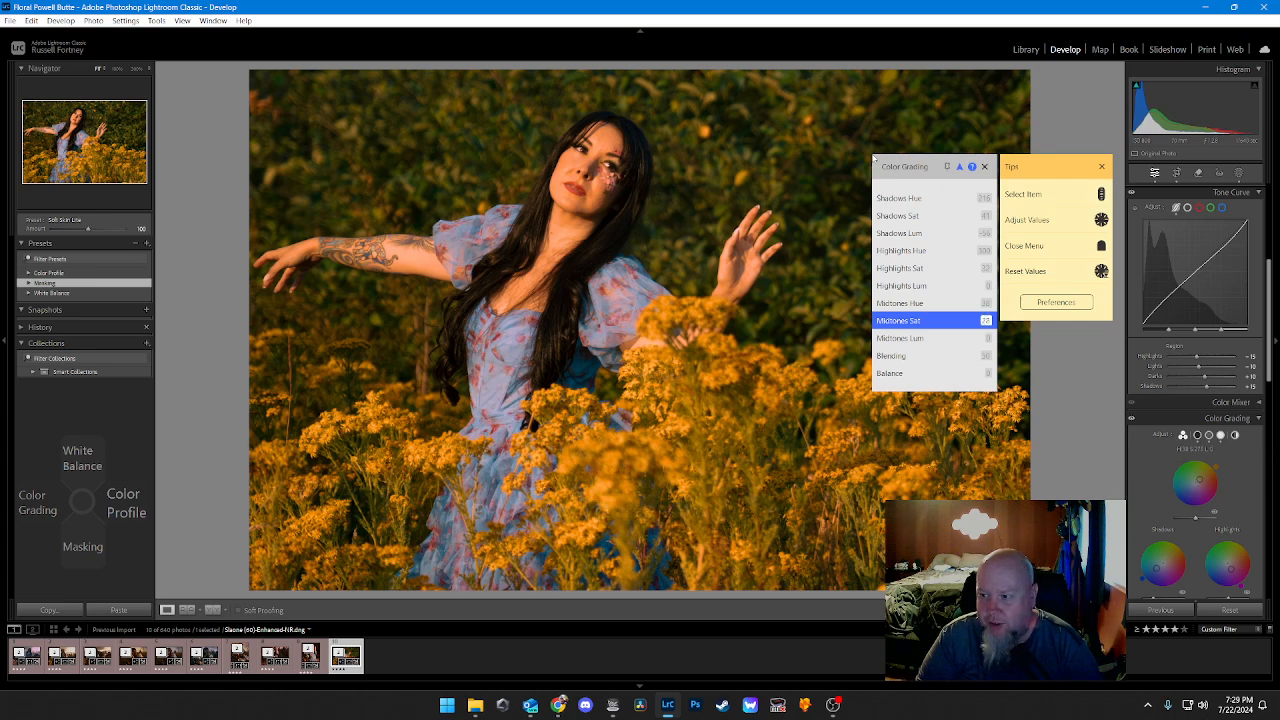
pyautogui.press('Right')
pyautogui.press('Right')
pyautogui.press('Right')
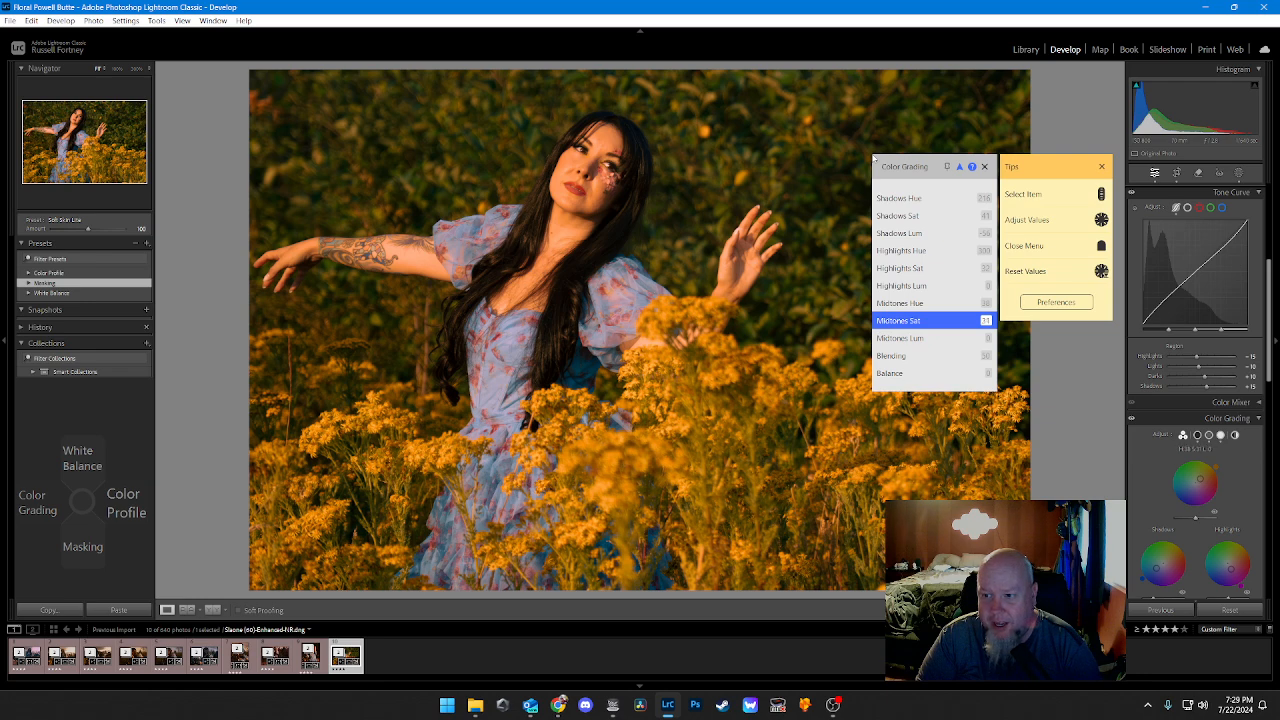
pyautogui.press('Left')
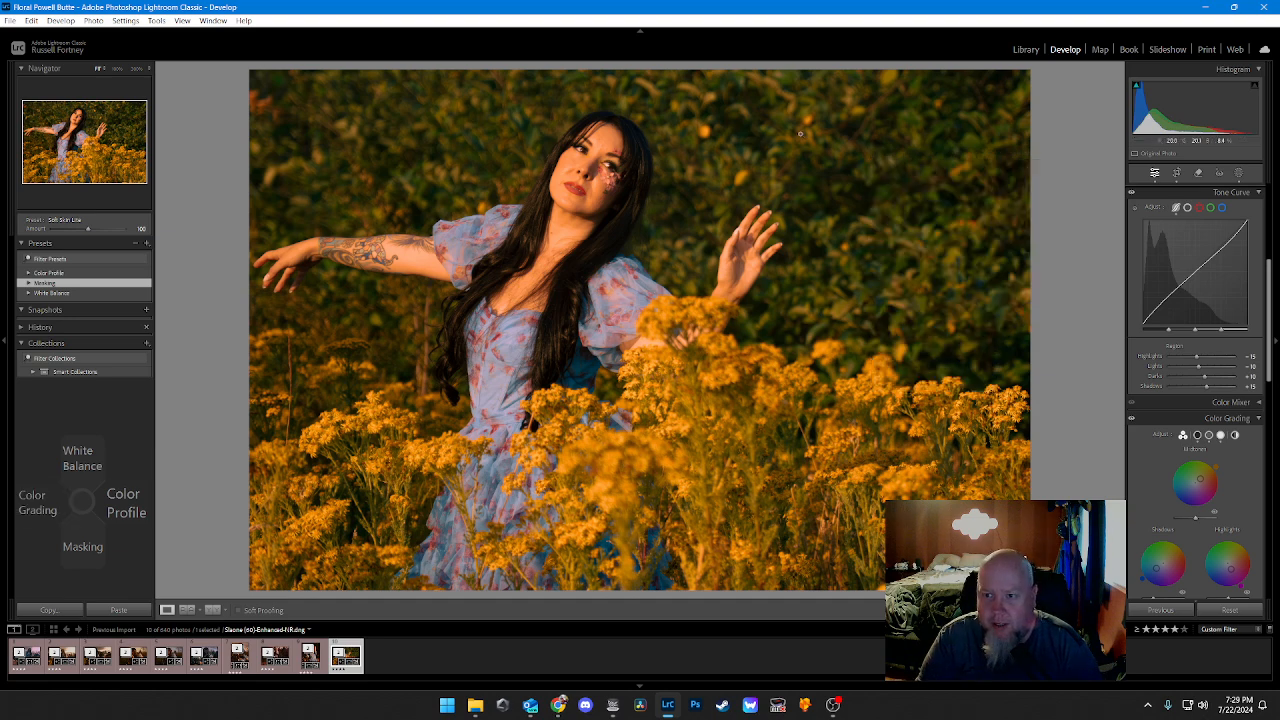
# Step: Inspect the woman and her tattooed arm at 100% and mark the photo with the red label
pyautogui.click(606, 162)
pyautogui.moveTo(726, 191); pyautogui.dragTo(935, 214)
pyautogui.moveTo(580, 274); pyautogui.dragTo(941, 271)
pyautogui.moveTo(490, 295); pyautogui.dragTo(580, 209)
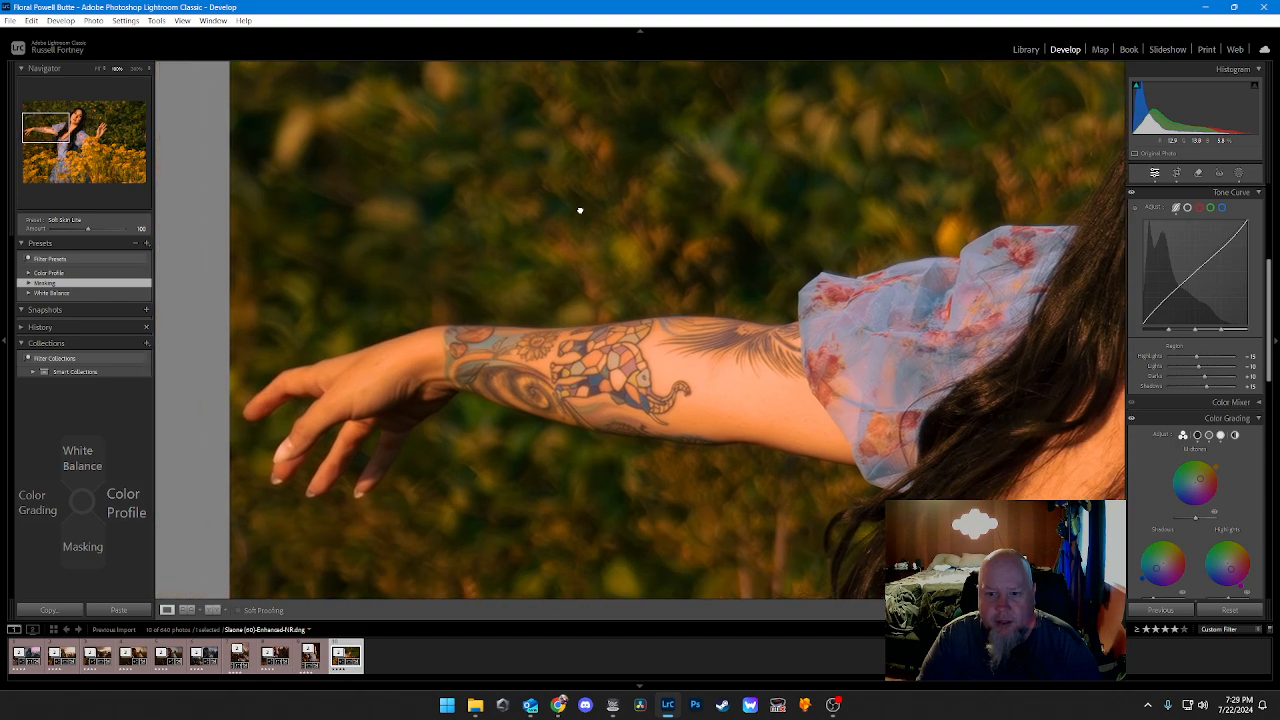
pyautogui.moveTo(780, 261); pyautogui.dragTo(513, 272)
pyautogui.click(732, 224)
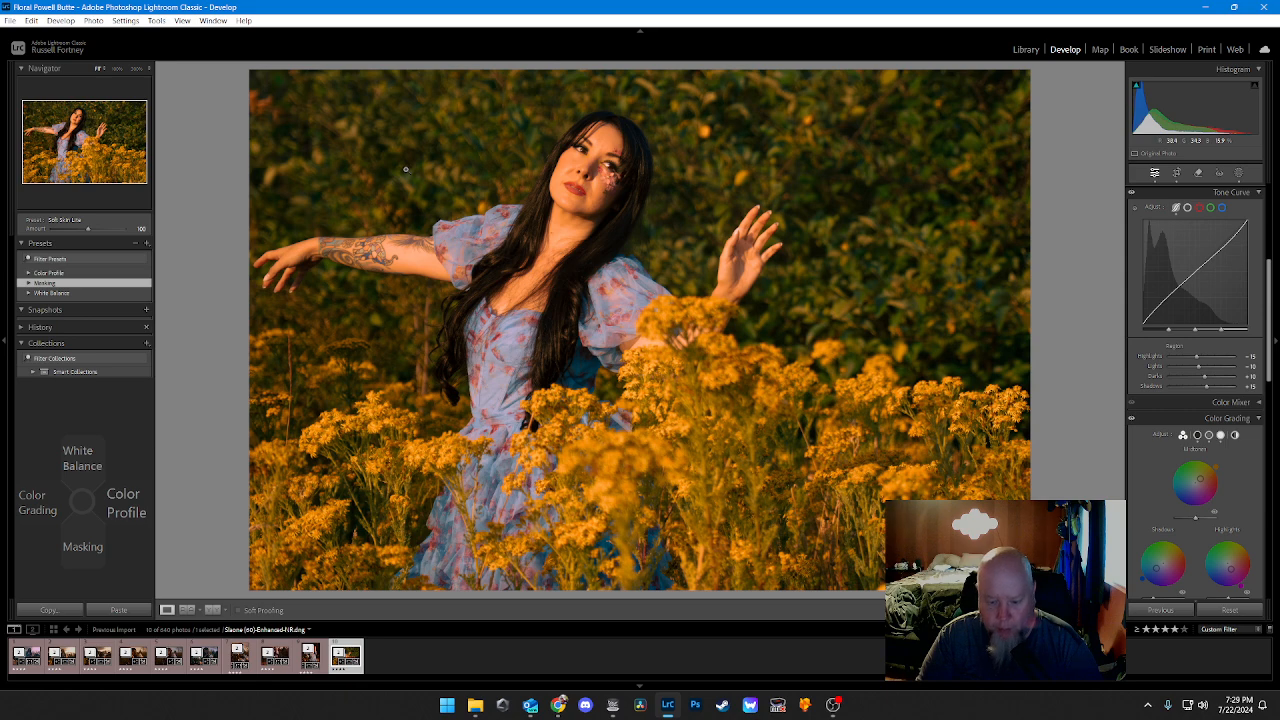
pyautogui.press('6')
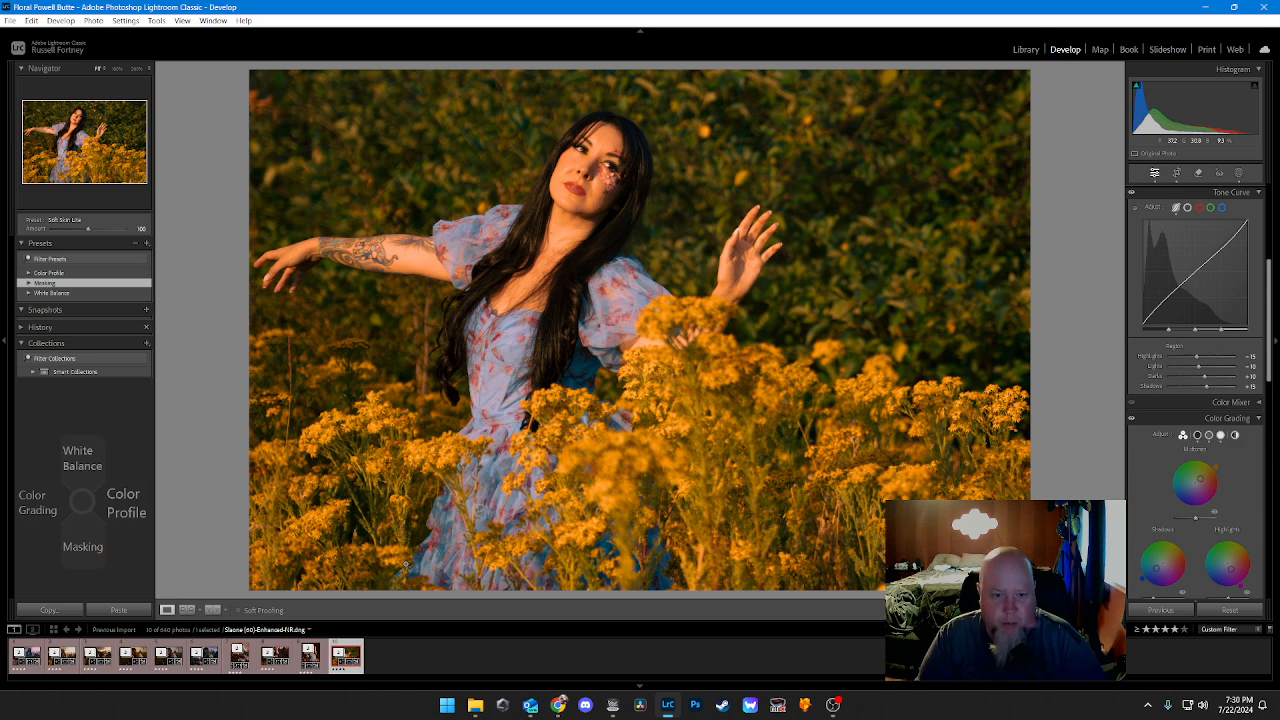
# Step: Switch to TourBox Console and review the control assignments of the My Lightroom Setup preset down to the Kit Section
pyautogui.click(612, 708)
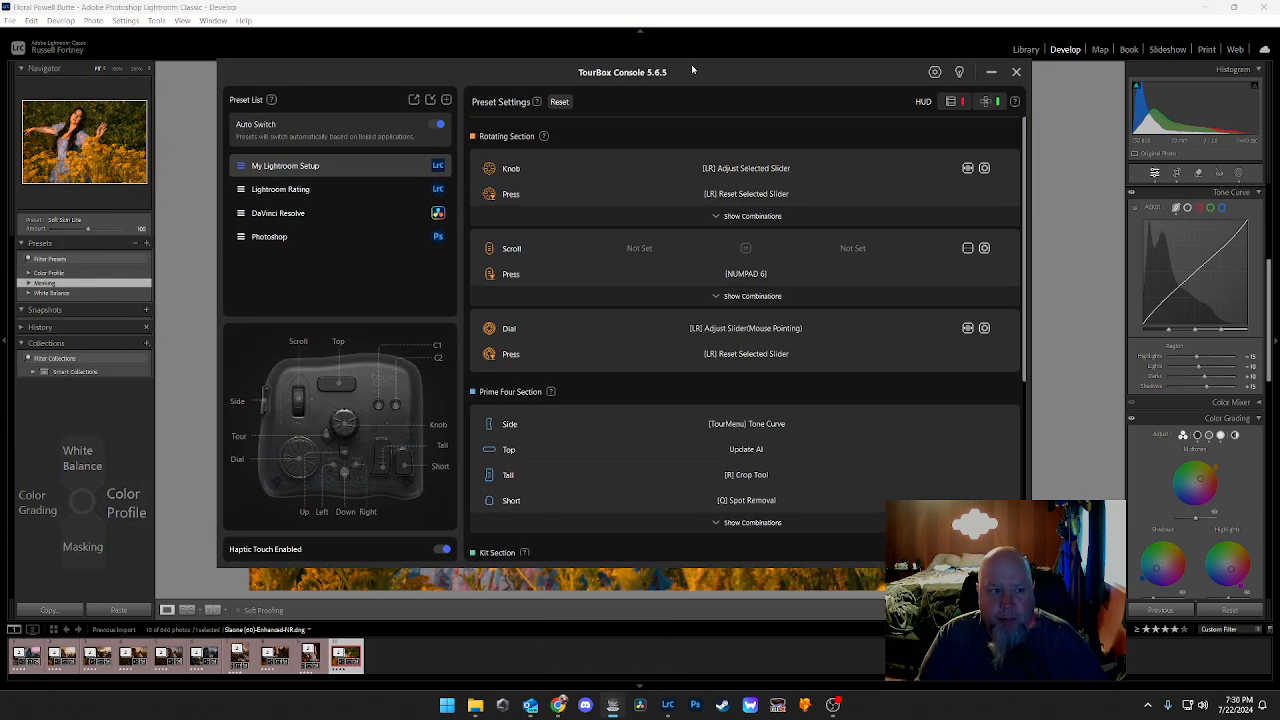
pyautogui.moveTo(691, 65); pyautogui.dragTo(703, 57)
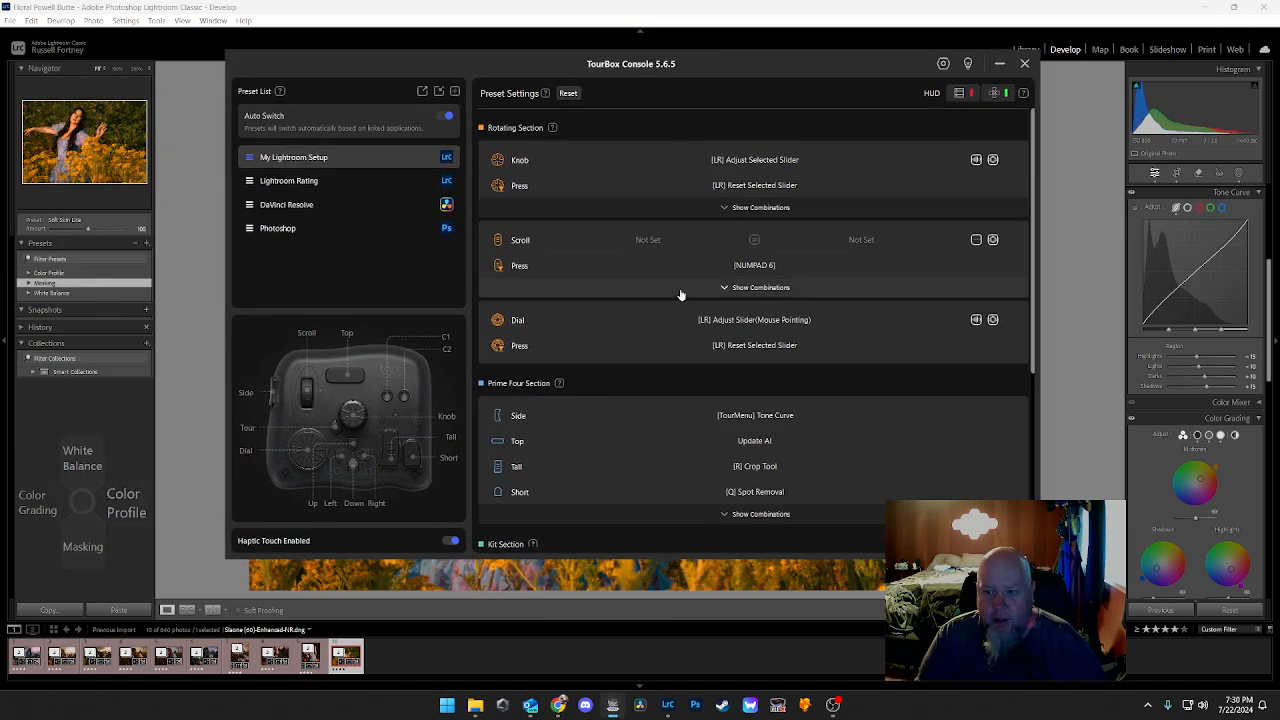
pyautogui.scroll(-2, 680, 290)
pyautogui.scroll(-1, 681, 290)
pyautogui.scroll(3, 684, 280)
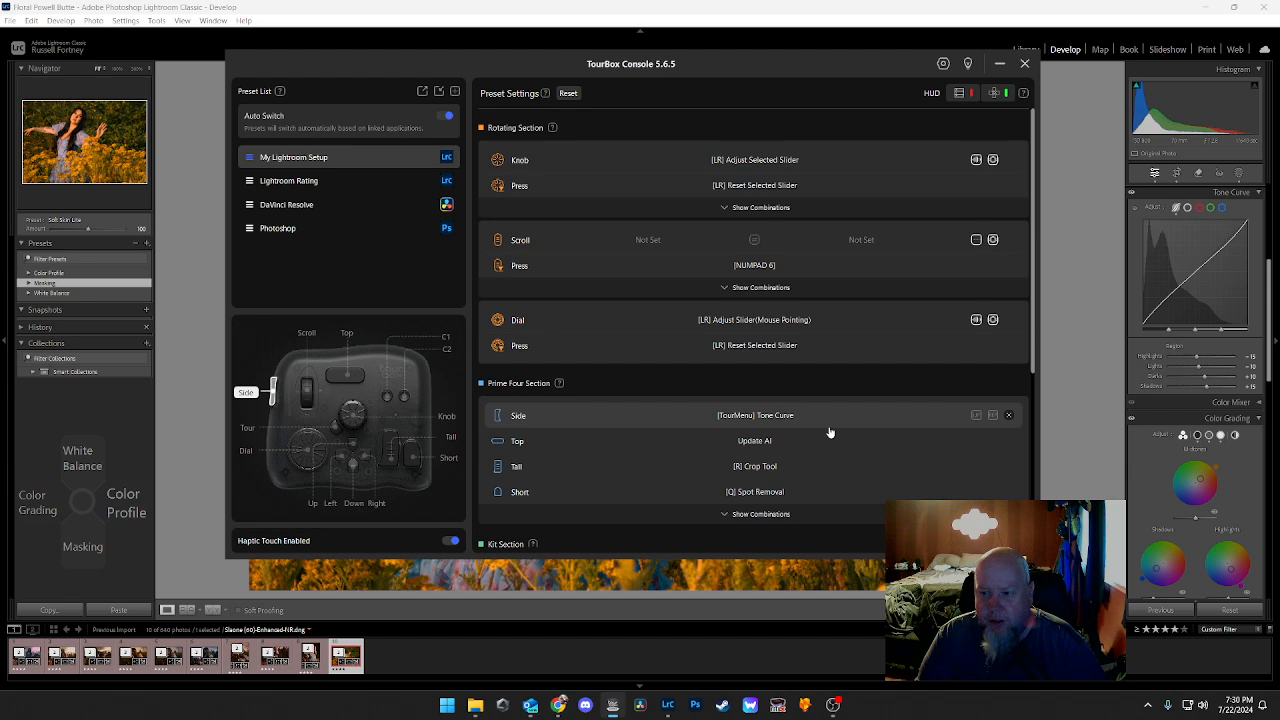
pyautogui.scroll(-2, 830, 432)
pyautogui.scroll(-2, 829, 426)
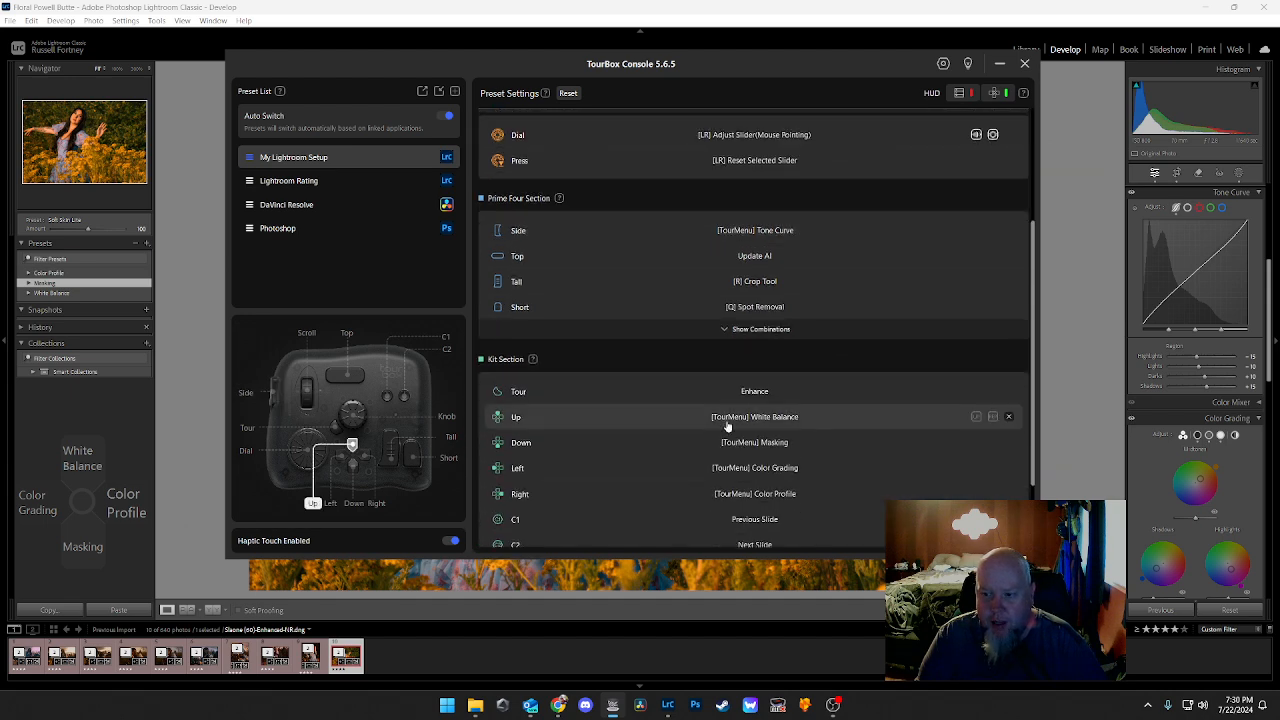
# Step: View the TourMenu lists behind the Up button's White Balance assignment, leave them unchanged, and close TourBox Console
pyautogui.click(786, 418)
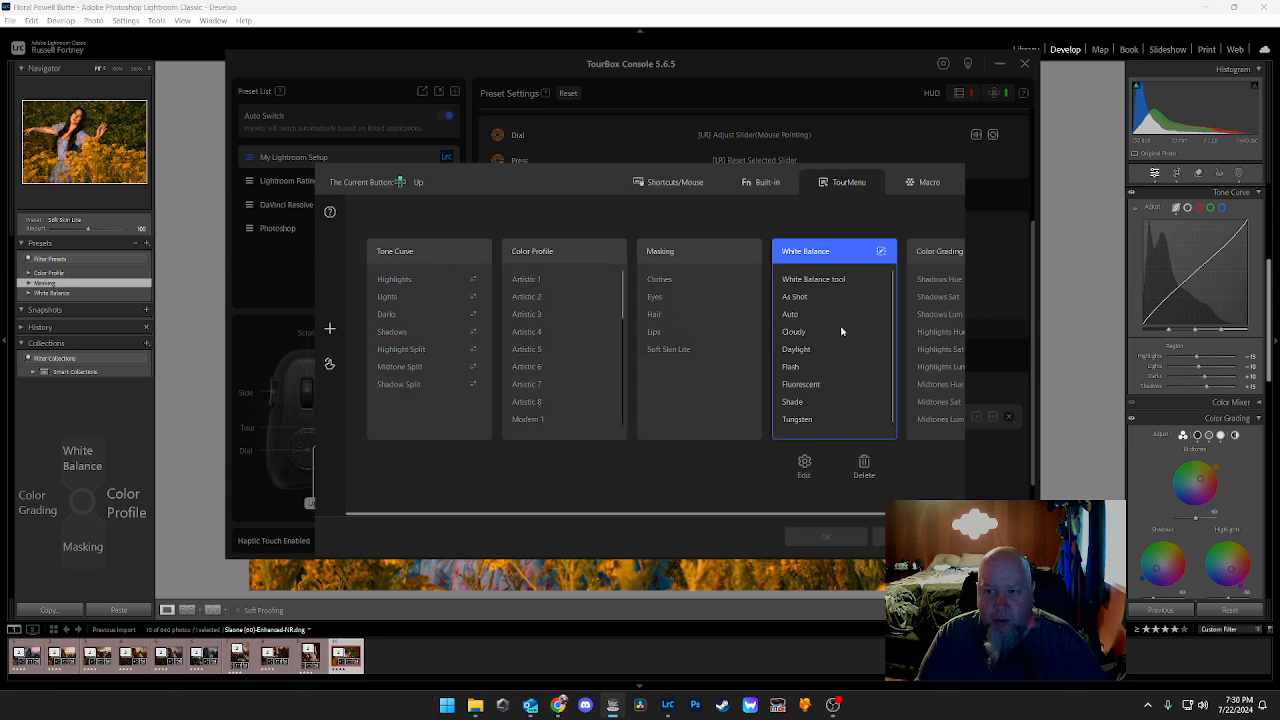
pyautogui.moveTo(766, 514); pyautogui.dragTo(695, 494)
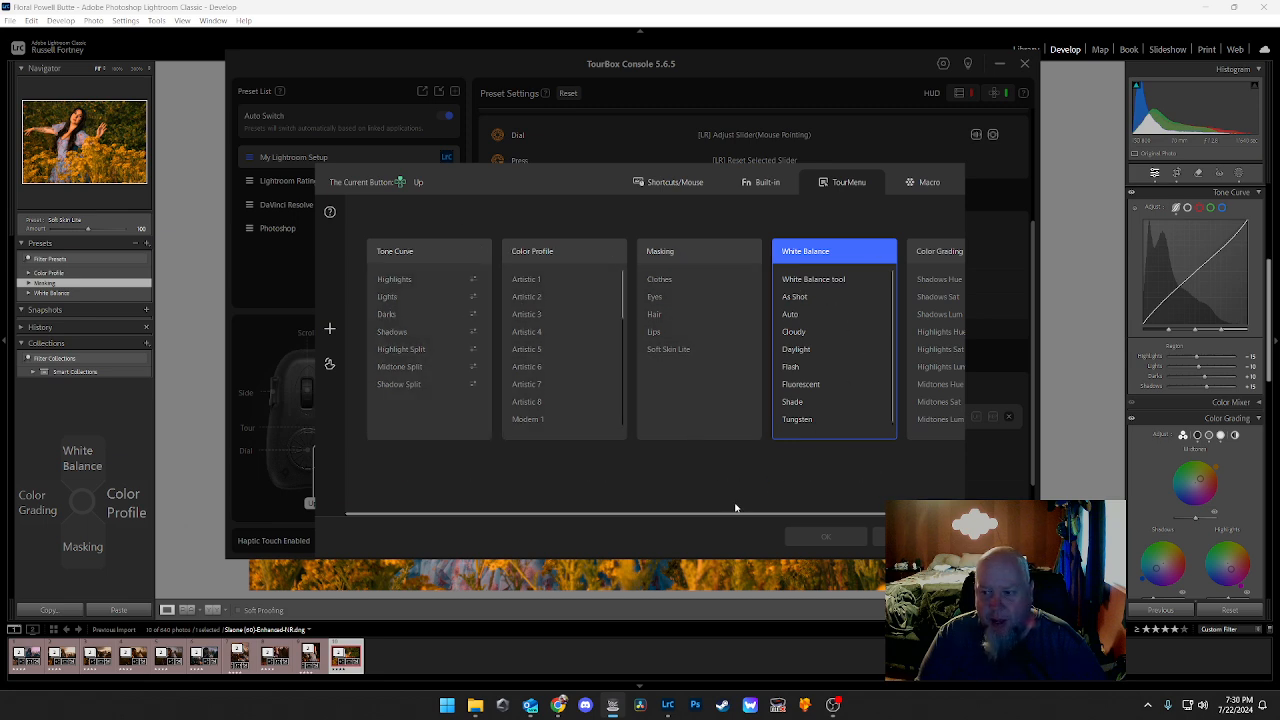
pyautogui.moveTo(736, 514); pyautogui.dragTo(714, 486)
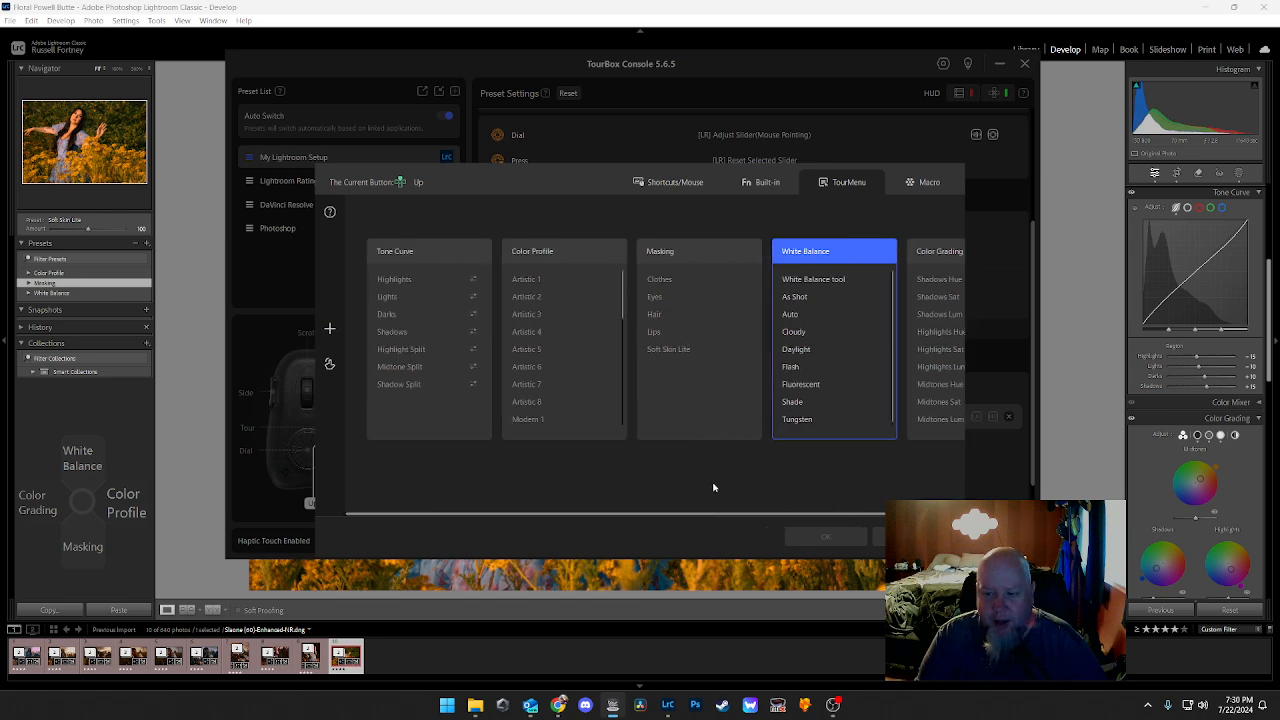
pyautogui.click(911, 537)
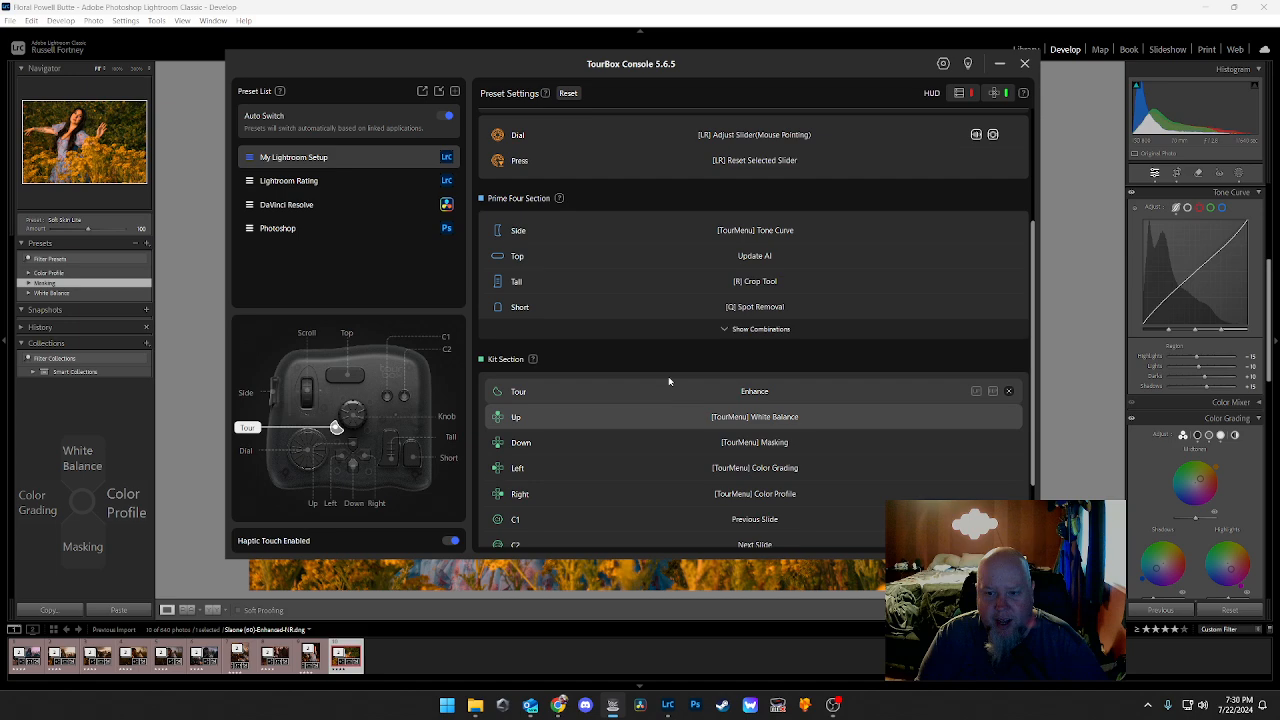
pyautogui.click(1024, 64)
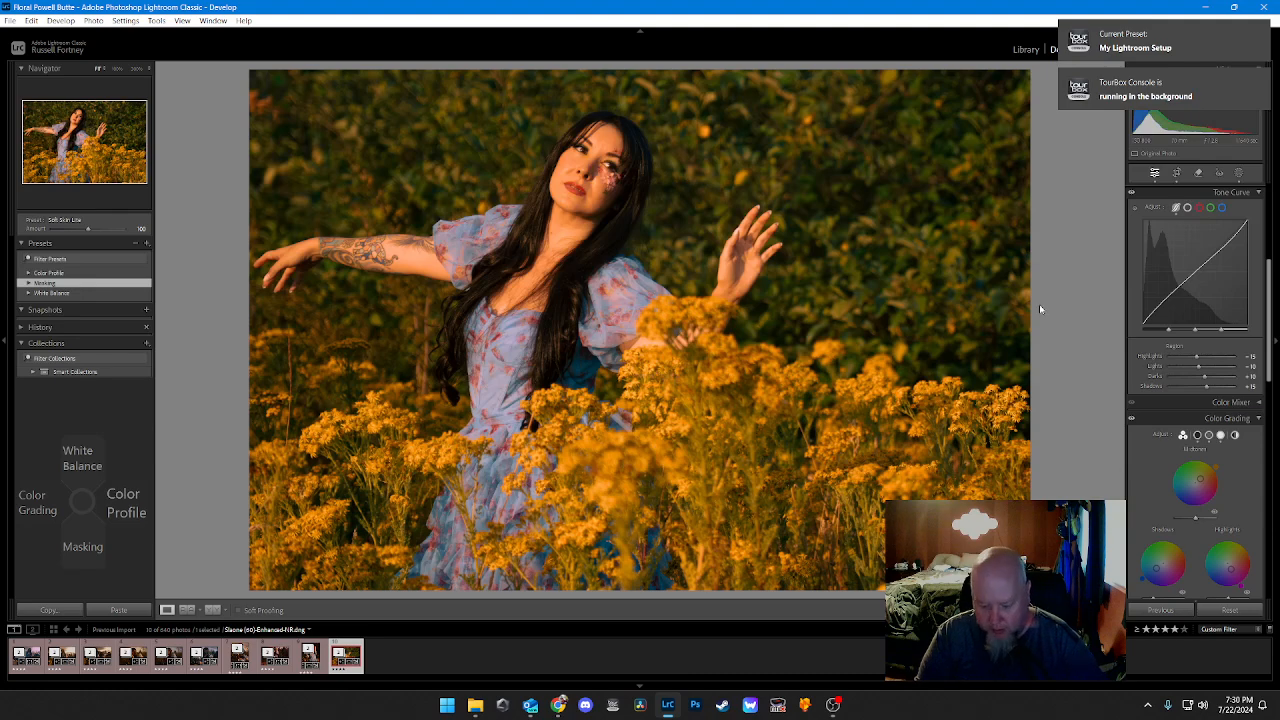
# Step: Open the Enhance preview for the selected photo and dismiss it without enhancing
pyautogui.hotkey('ctrl', 'alt', 'i')
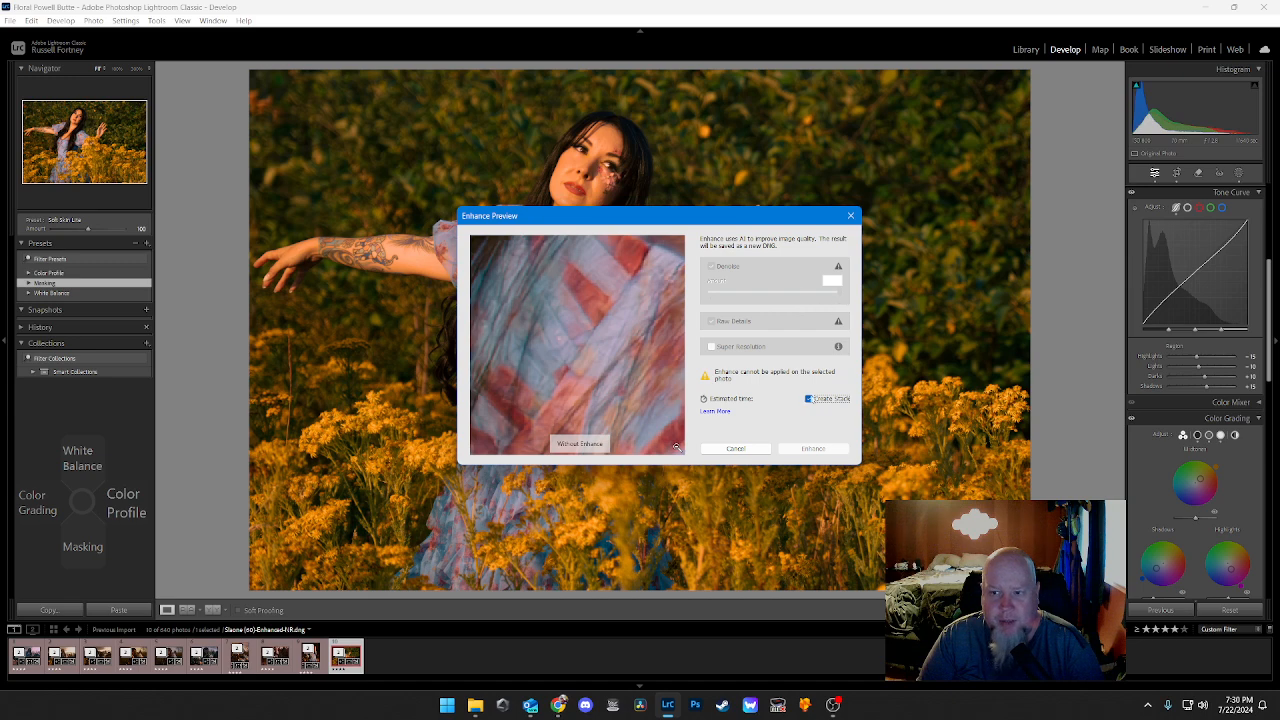
pyautogui.click(851, 216)
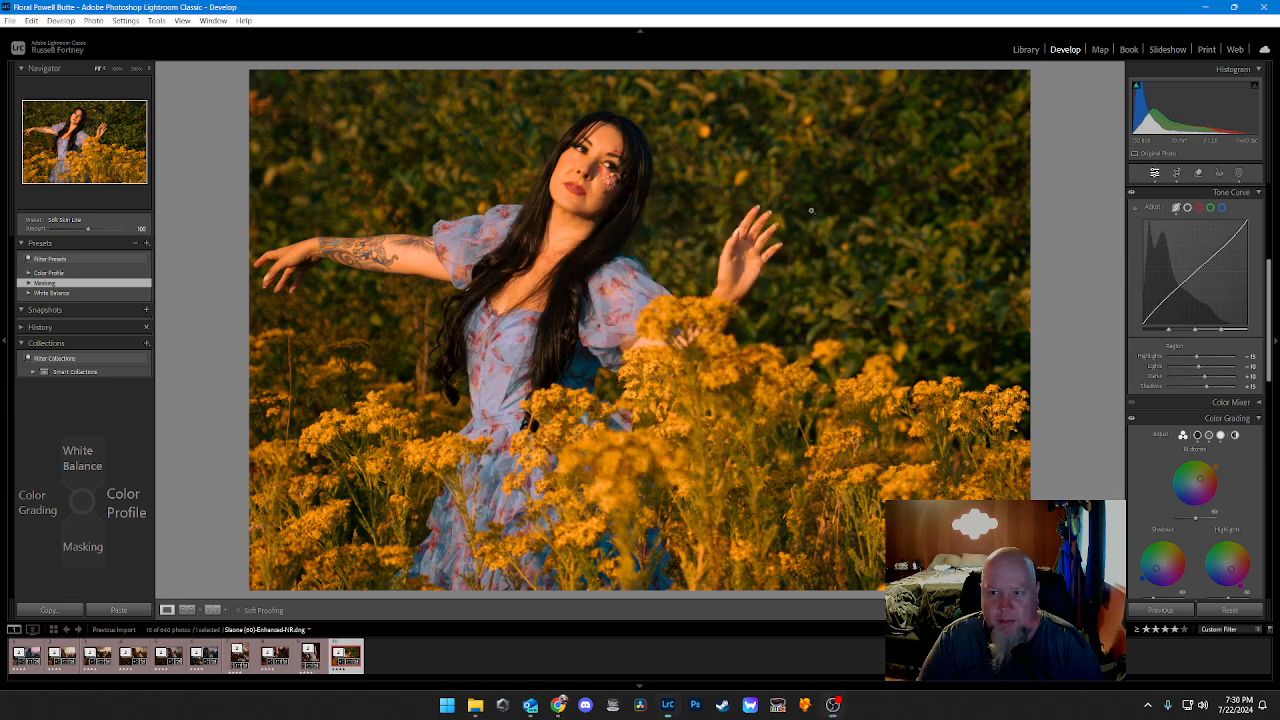